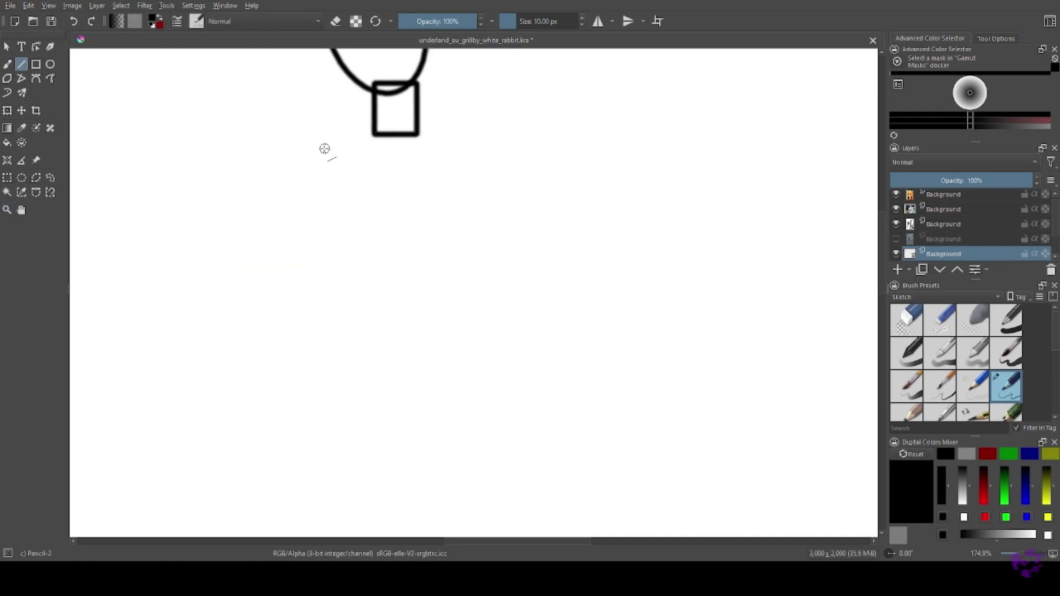
Sketch the curved shoulder line under the neck and the rounded ribcage below it.
{"action": "key", "text": "b"}
{"action": "left_click_drag", "start_coordinate": [314, 153], "coordinate": [450, 124]}
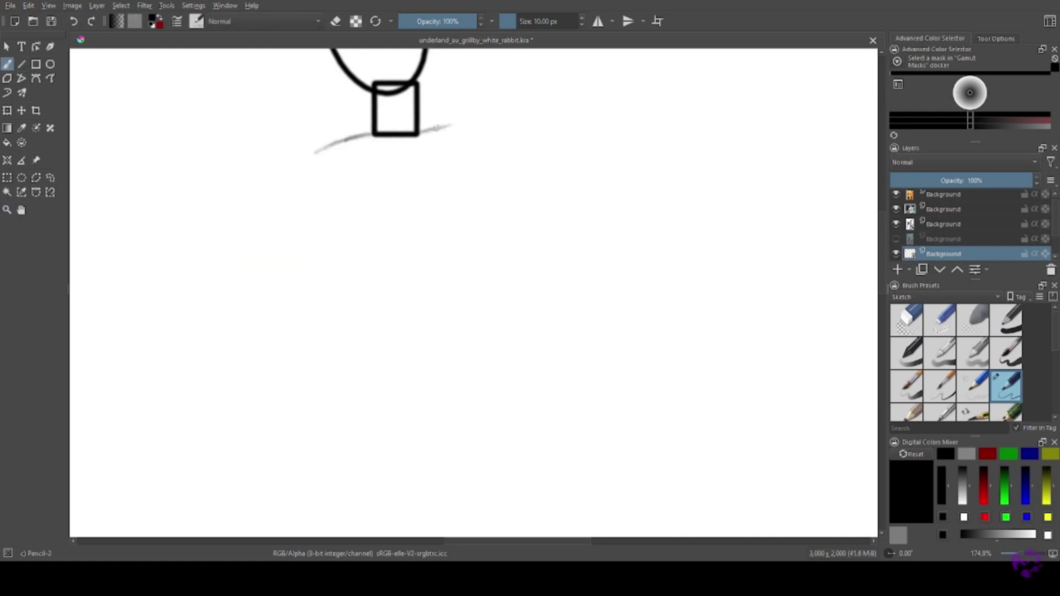
{"action": "mouse_move", "coordinate": [318, 159]}
{"action": "left_mouse_down"}
{"action": "mouse_move", "coordinate": [400, 175]}
{"action": "mouse_move", "coordinate": [484, 144]}
{"action": "mouse_move", "coordinate": [309, 196]}
{"action": "mouse_move", "coordinate": [508, 147]}
{"action": "mouse_move", "coordinate": [518, 161]}
{"action": "mouse_move", "coordinate": [488, 144]}
{"action": "mouse_move", "coordinate": [498, 165]}
{"action": "mouse_move", "coordinate": [482, 280]}
{"action": "mouse_move", "coordinate": [447, 251]}
{"action": "left_mouse_up"}
{"action": "left_click_drag", "start_coordinate": [325, 178], "coordinate": [403, 298]}
Sketch the narrow waist and the boxy abdomen segment beneath the ribcage.
{"action": "key", "text": "b"}
{"action": "mouse_move", "coordinate": [520, 222]}
{"action": "left_mouse_down"}
{"action": "mouse_move", "coordinate": [494, 275]}
{"action": "mouse_move", "coordinate": [504, 323]}
{"action": "left_mouse_up"}
{"action": "mouse_move", "coordinate": [446, 332]}
{"action": "left_mouse_down"}
{"action": "mouse_move", "coordinate": [503, 322]}
{"action": "mouse_move", "coordinate": [448, 375]}
{"action": "left_mouse_up"}
{"action": "left_click_drag", "start_coordinate": [503, 323], "coordinate": [514, 365]}
{"action": "left_click_drag", "start_coordinate": [514, 366], "coordinate": [436, 379]}
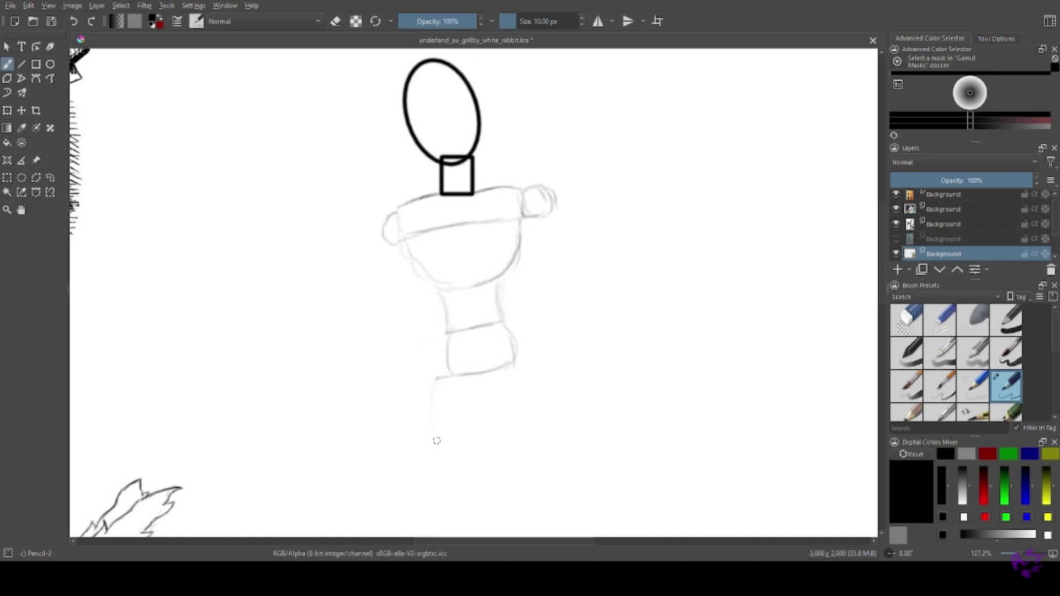
Sketch the flared hip block below the abdomen, with curved sides and a slanted bottom edge.
{"action": "left_click_drag", "start_coordinate": [540, 406], "coordinate": [547, 449]}
{"action": "mouse_move", "coordinate": [357, 453]}
{"action": "left_mouse_down"}
{"action": "mouse_move", "coordinate": [315, 395]}
{"action": "mouse_move", "coordinate": [323, 310]}
{"action": "left_mouse_up"}
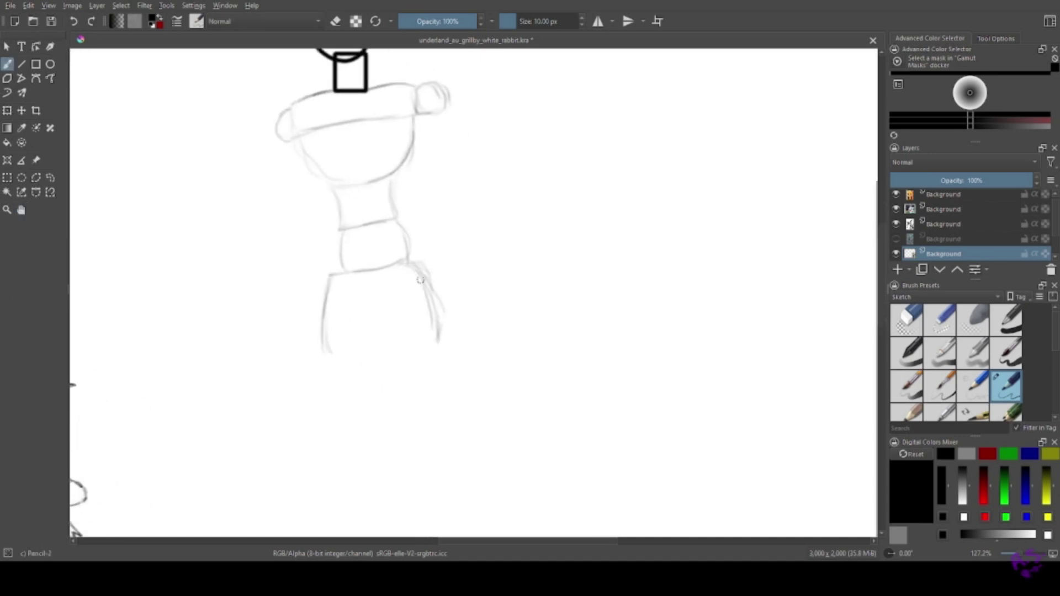
{"action": "left_click_drag", "start_coordinate": [454, 378], "coordinate": [325, 387]}
{"action": "left_click_drag", "start_coordinate": [326, 320], "coordinate": [326, 393]}
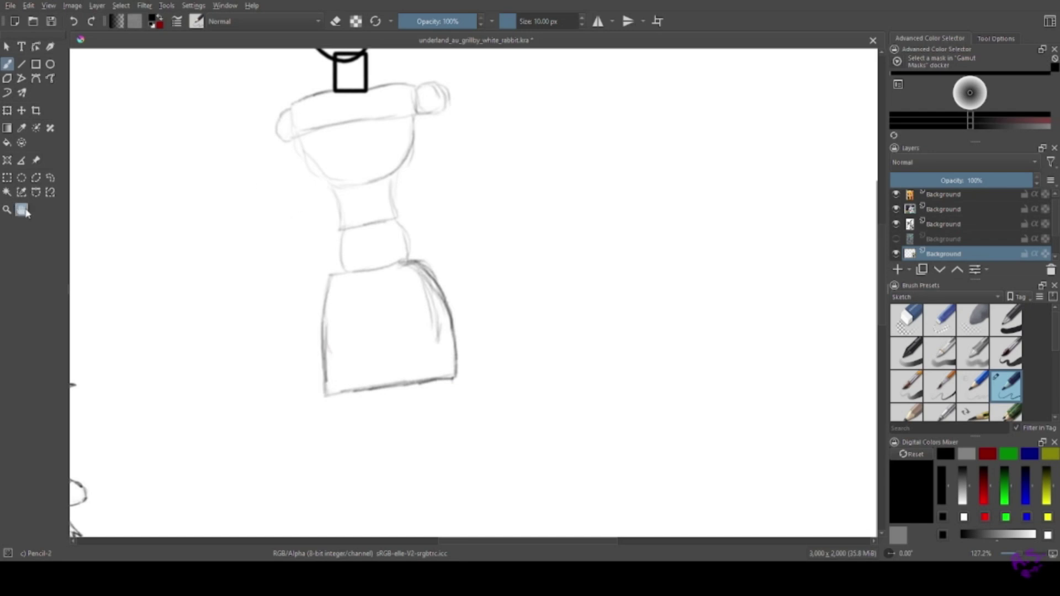
Sketch both upper arms from the shoulder joints and the figure's straight forearm beside the hip.
{"action": "scroll", "coordinate": [274, 348], "scroll_direction": "down", "scroll_amount": 8}
{"action": "left_click_drag", "start_coordinate": [452, 281], "coordinate": [439, 269]}
{"action": "key", "text": "ctrl+space"}
{"action": "left_click_drag", "start_coordinate": [336, 208], "coordinate": [495, 326]}
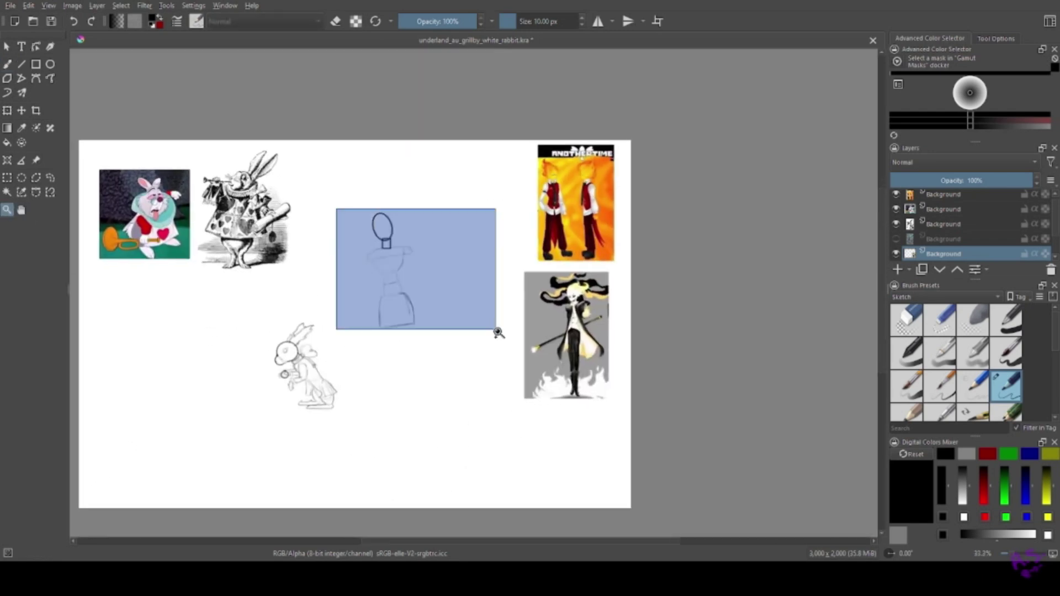
{"action": "key", "text": "b"}
{"action": "left_click_drag", "start_coordinate": [166, 208], "coordinate": [332, 201]}
{"action": "mouse_move", "coordinate": [308, 247]}
{"action": "left_mouse_down"}
{"action": "mouse_move", "coordinate": [335, 282]}
{"action": "mouse_move", "coordinate": [349, 339]}
{"action": "left_mouse_up"}
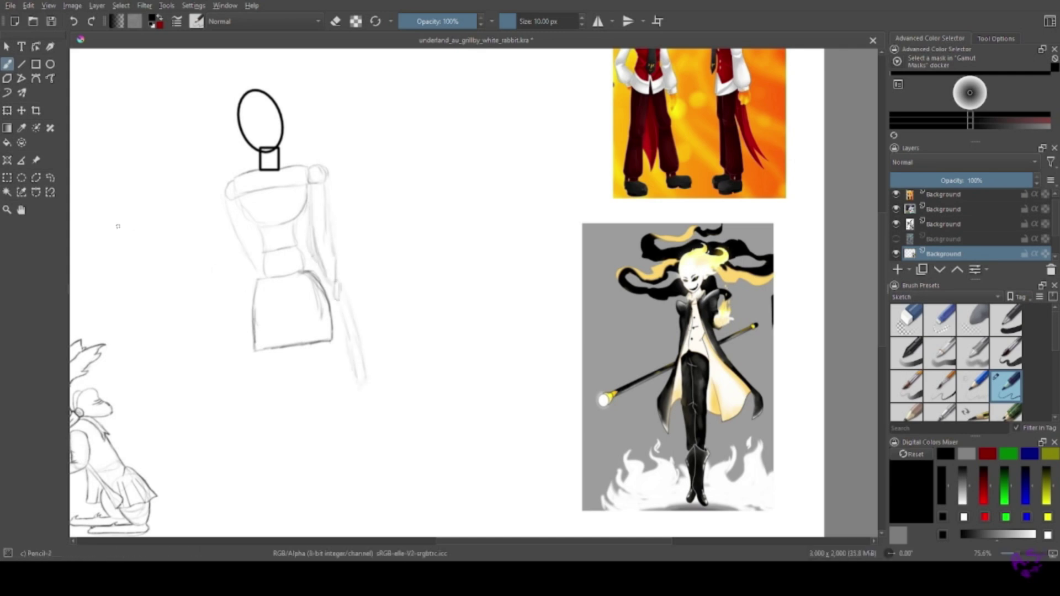
Sketch the other forearm reaching outward from behind the hips, ending in a small rounded hand.
{"action": "scroll", "coordinate": [118, 226], "scroll_direction": "up", "scroll_amount": 3}
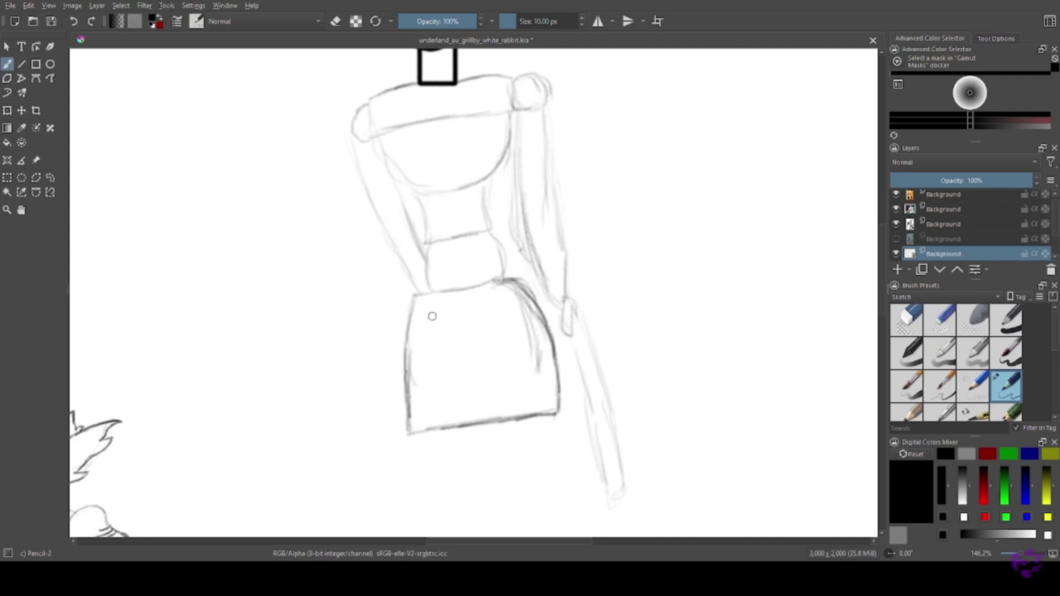
{"action": "mouse_move", "coordinate": [401, 354]}
{"action": "left_mouse_down"}
{"action": "mouse_move", "coordinate": [290, 424]}
{"action": "mouse_move", "coordinate": [347, 384]}
{"action": "left_mouse_up"}
{"action": "left_click_drag", "start_coordinate": [299, 435], "coordinate": [403, 381]}
{"action": "left_click_drag", "start_coordinate": [255, 441], "coordinate": [297, 435]}
Draw a slanted staff through the outstretched hand as two parallel straight lines above and below it.
{"action": "scroll", "coordinate": [272, 241], "scroll_direction": "down", "scroll_amount": 2}
{"action": "scroll", "coordinate": [276, 189], "scroll_direction": "down", "scroll_amount": 3}
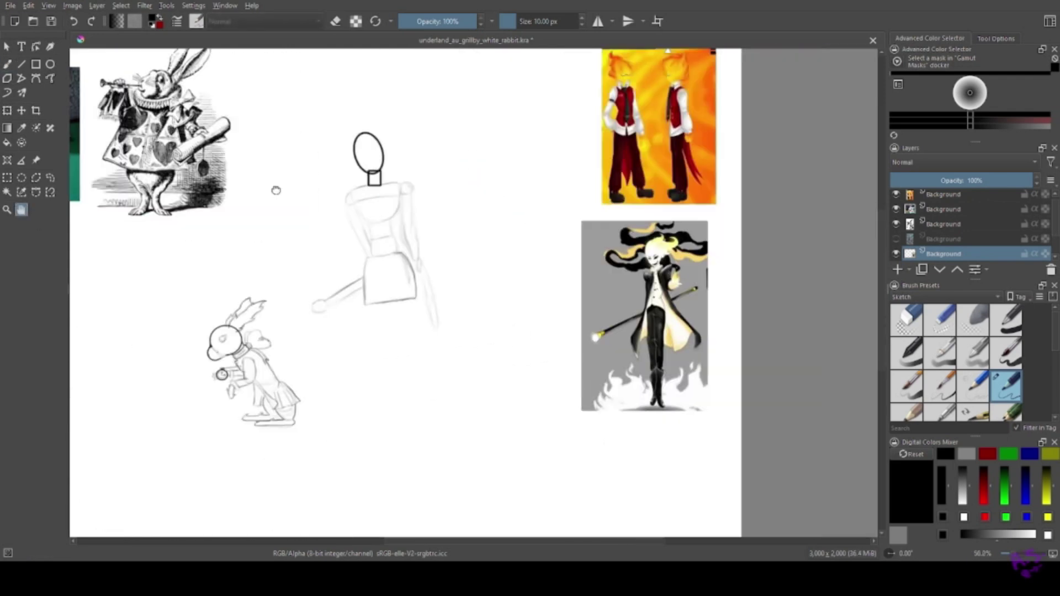
{"action": "scroll", "coordinate": [151, 237], "scroll_direction": "up", "scroll_amount": 3}
{"action": "key", "text": "v"}
{"action": "left_click_drag", "start_coordinate": [375, 306], "coordinate": [315, 137]}
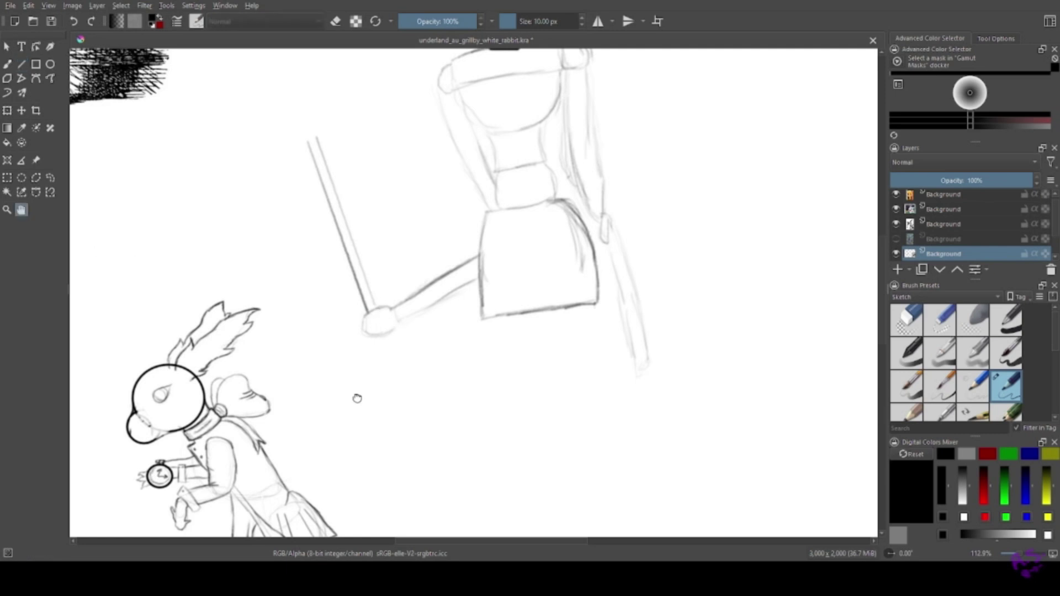
{"action": "left_click_drag", "start_coordinate": [355, 398], "coordinate": [261, 235]}
{"action": "mouse_move", "coordinate": [289, 172]}
{"action": "left_mouse_down"}
{"action": "mouse_move", "coordinate": [385, 411]}
{"action": "mouse_move", "coordinate": [375, 412]}
{"action": "left_mouse_up"}
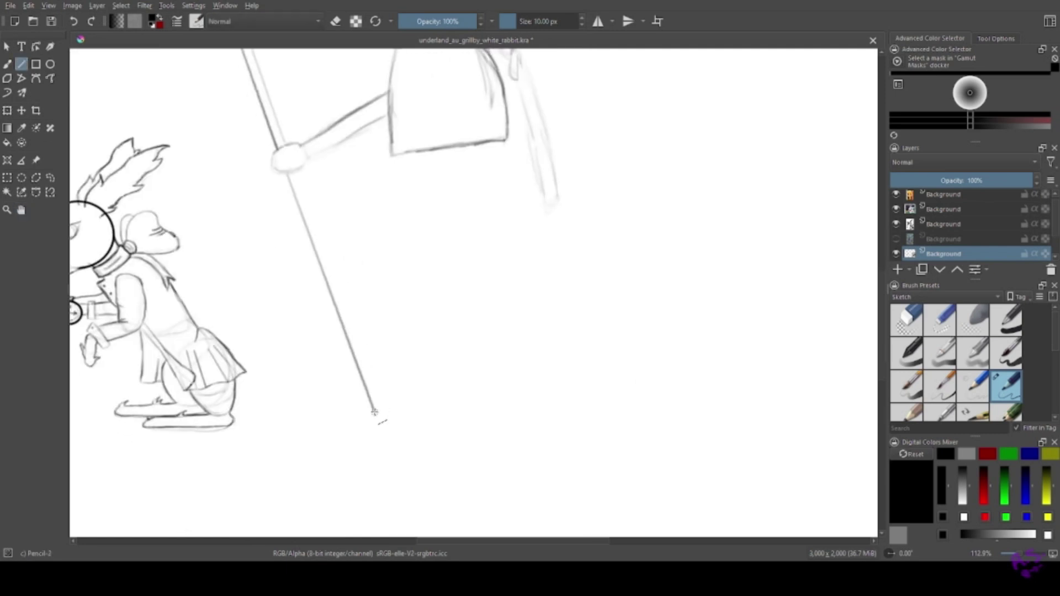
{"action": "left_click_drag", "start_coordinate": [294, 173], "coordinate": [384, 414]}
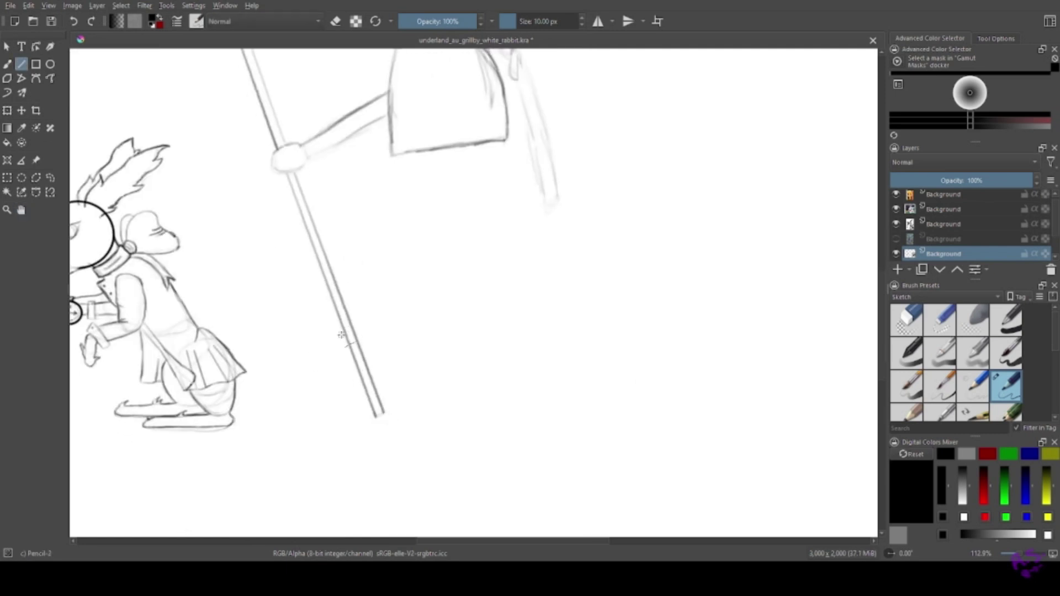
Add two short flaring lines at the upper end of the staff.
{"action": "key", "text": "ctrl+space"}
{"action": "left_click_drag", "start_coordinate": [341, 335], "coordinate": [265, 378]}
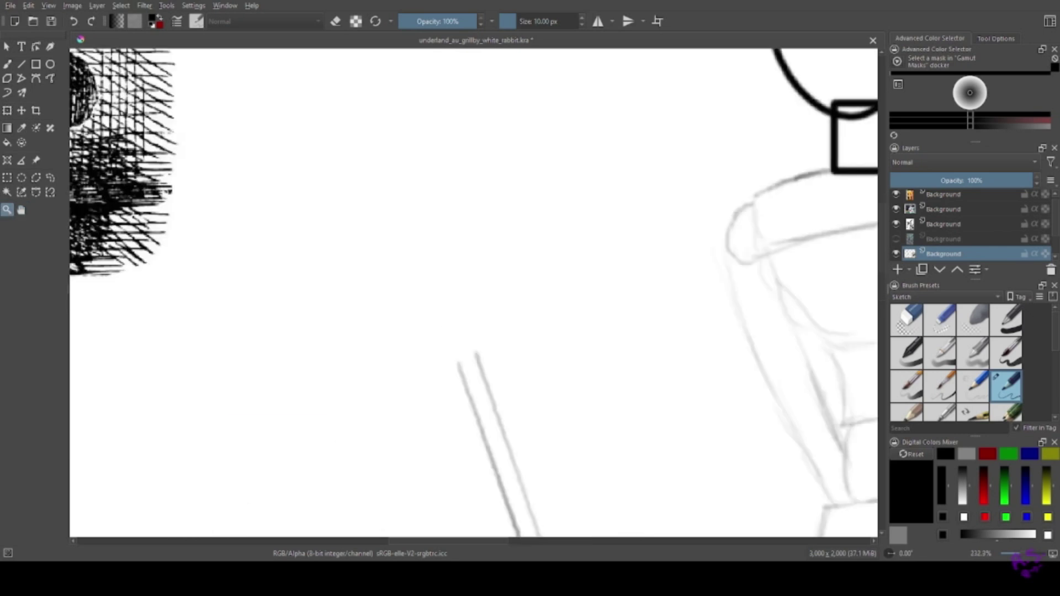
{"action": "left_click_drag", "start_coordinate": [458, 362], "coordinate": [432, 340]}
{"action": "left_click_drag", "start_coordinate": [476, 353], "coordinate": [479, 324]}
Draw an ellipse on top of the staff's flare and tilt it to follow the staff's angle.
{"action": "key", "text": "F7"}
{"action": "left_click_drag", "start_coordinate": [387, 248], "coordinate": [449, 338]}
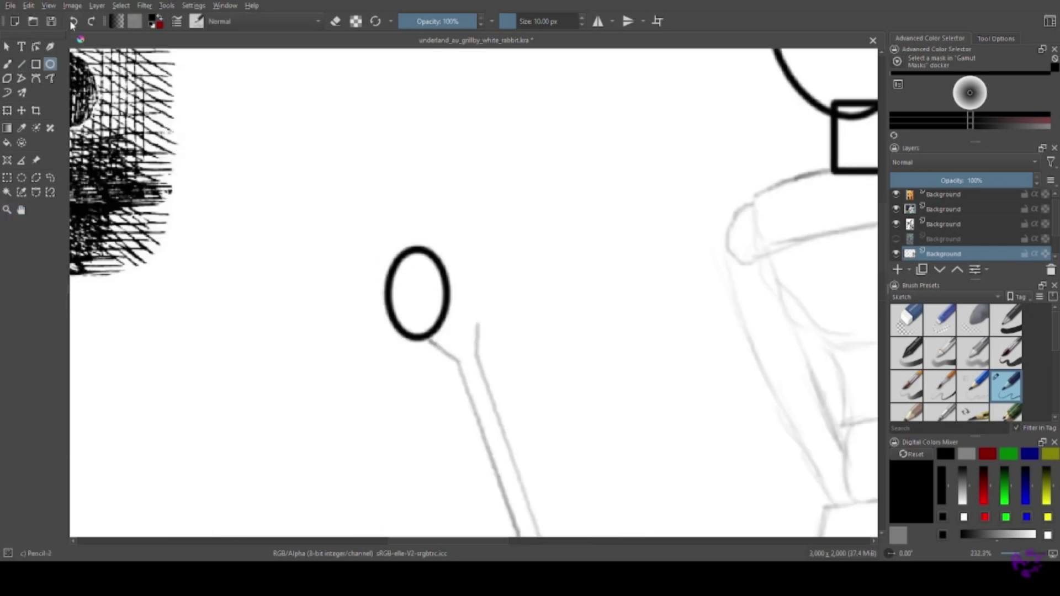
{"action": "key", "text": "ctrl+t"}
{"action": "mouse_move", "coordinate": [282, 178]}
{"action": "left_mouse_down"}
{"action": "mouse_move", "coordinate": [324, 196]}
{"action": "mouse_move", "coordinate": [270, 106]}
{"action": "mouse_move", "coordinate": [310, 142]}
{"action": "left_mouse_up"}
Draw two arrow-tipped clock hands inside the ellipse on the staff.
{"action": "key", "text": "v"}
{"action": "left_click_drag", "start_coordinate": [408, 242], "coordinate": [411, 221]}
{"action": "mouse_move", "coordinate": [411, 222]}
{"action": "left_mouse_down"}
{"action": "mouse_move", "coordinate": [431, 236]}
{"action": "mouse_move", "coordinate": [435, 285]}
{"action": "mouse_move", "coordinate": [453, 263]}
{"action": "left_mouse_up"}
{"action": "left_click_drag", "start_coordinate": [453, 263], "coordinate": [443, 265]}
{"action": "left_click_drag", "start_coordinate": [454, 263], "coordinate": [451, 276]}
Sketch a thin inner rim around the clock face inside the staff's ellipse.
{"action": "key", "text": "b"}
{"action": "left_click_drag", "start_coordinate": [402, 227], "coordinate": [420, 313]}
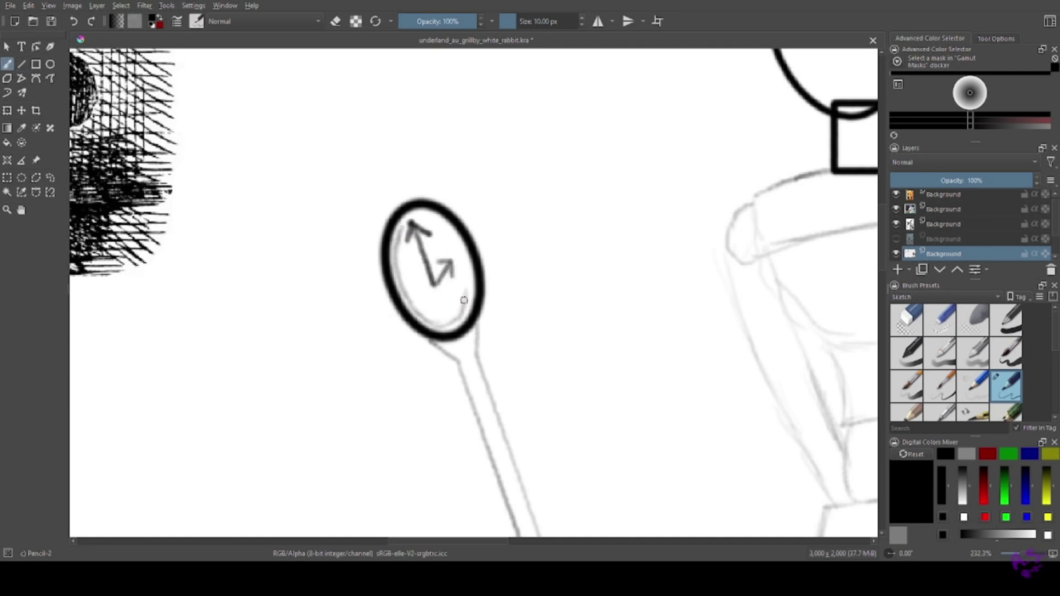
{"action": "mouse_move", "coordinate": [467, 285]}
{"action": "left_mouse_down"}
{"action": "mouse_move", "coordinate": [440, 226]}
{"action": "mouse_move", "coordinate": [417, 227]}
{"action": "mouse_move", "coordinate": [425, 248]}
{"action": "left_mouse_up"}
{"action": "key", "text": "e"}
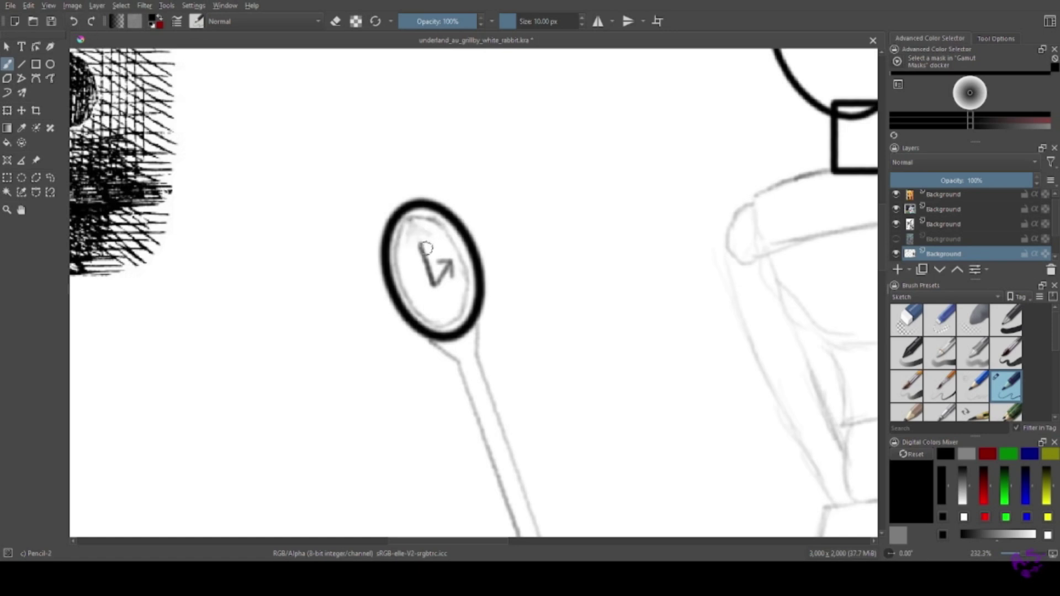
Sketch an oval hand at the end of the arm hanging beside the hip.
{"action": "left_click_drag", "start_coordinate": [345, 350], "coordinate": [271, 223]}
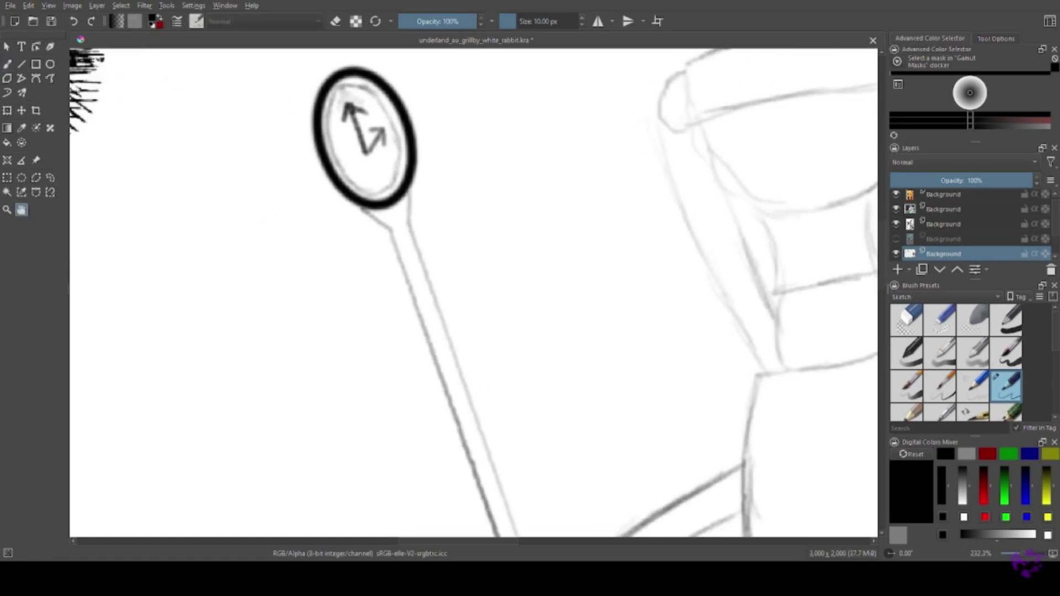
{"action": "left_click_drag", "start_coordinate": [513, 229], "coordinate": [270, 303]}
{"action": "left_click_drag", "start_coordinate": [497, 442], "coordinate": [116, 172]}
{"action": "key", "text": "b"}
{"action": "mouse_move", "coordinate": [422, 310]}
{"action": "left_mouse_down"}
{"action": "mouse_move", "coordinate": [422, 372]}
{"action": "mouse_move", "coordinate": [451, 406]}
{"action": "mouse_move", "coordinate": [485, 354]}
{"action": "left_mouse_up"}
{"action": "key", "text": "2"}
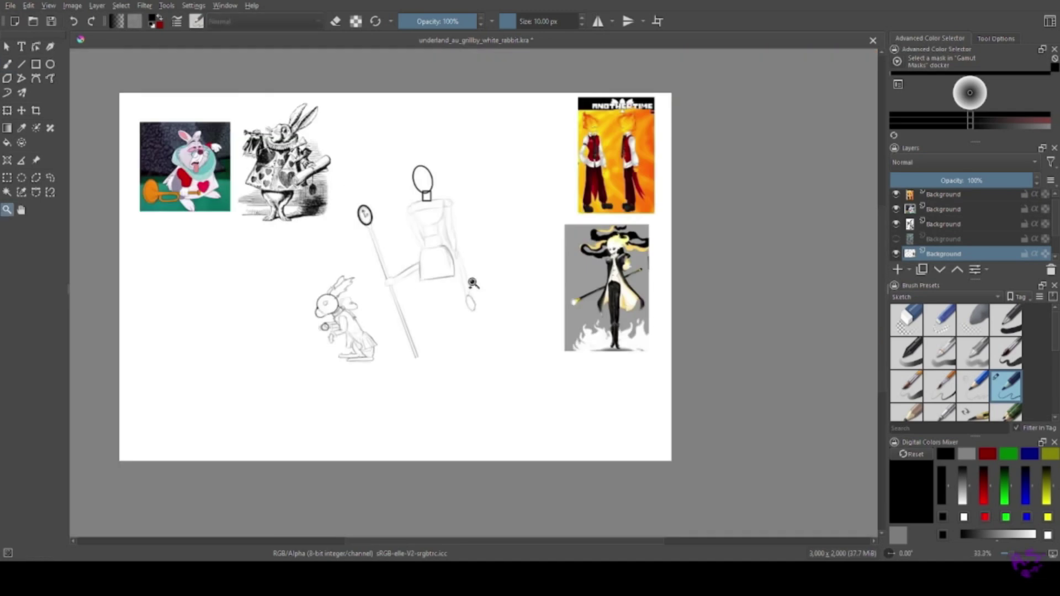
Sketch the hip joints under the pelvis, two long tapering thighs and the rounded knees.
{"action": "left_click", "coordinate": [7, 64]}
{"action": "left_click_drag", "start_coordinate": [409, 135], "coordinate": [412, 272]}
{"action": "key", "text": "ctrl+z"}
{"action": "key", "text": "ctrl+z"}
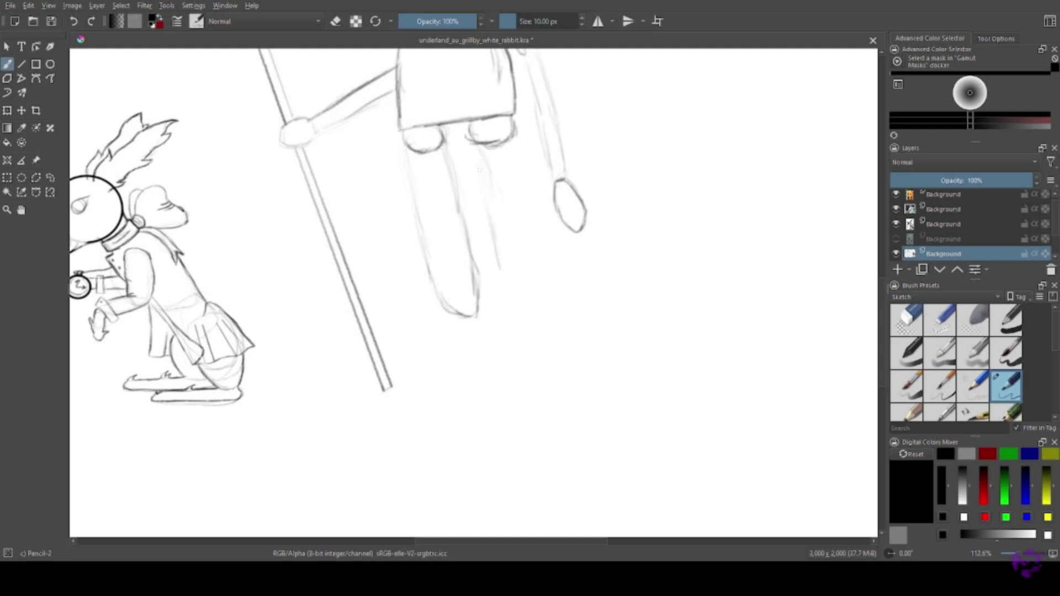
{"action": "mouse_move", "coordinate": [509, 143]}
{"action": "left_mouse_down"}
{"action": "mouse_move", "coordinate": [528, 208]}
{"action": "mouse_move", "coordinate": [519, 313]}
{"action": "left_mouse_up"}
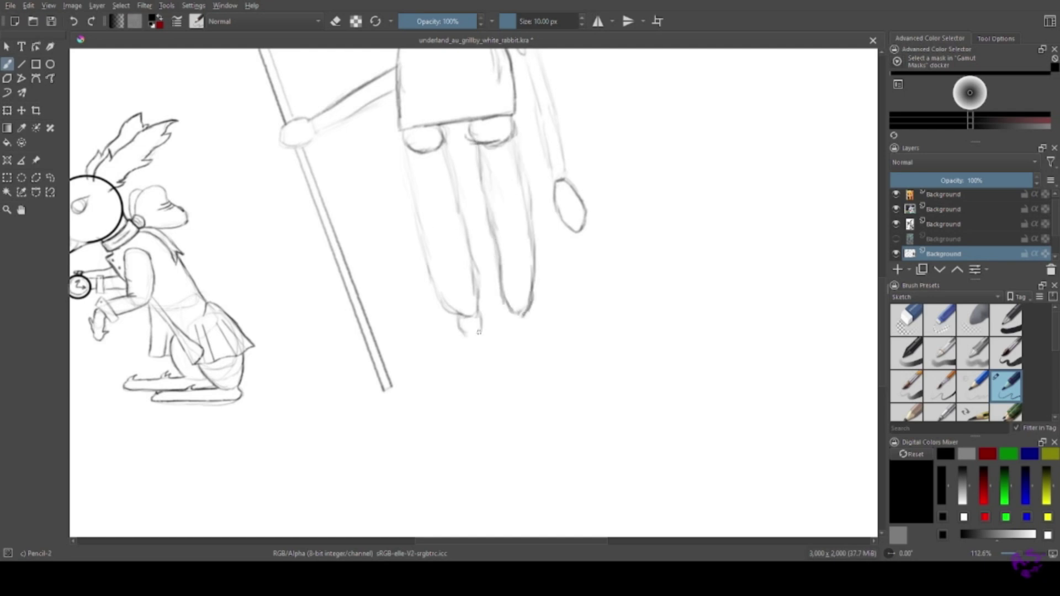
{"action": "left_click", "coordinate": [73, 22]}
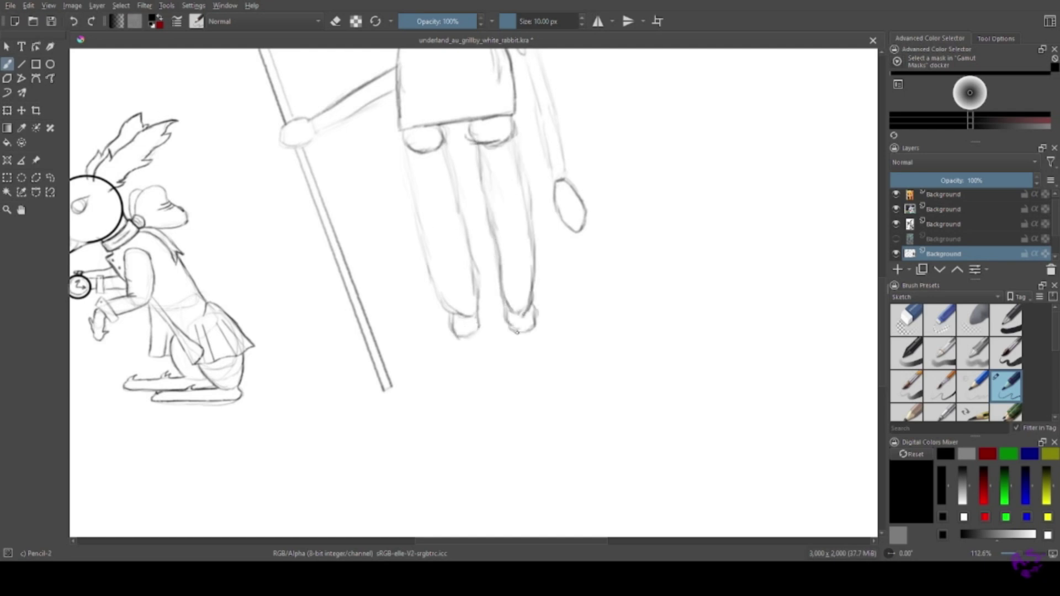
Sketch the lower leg nearer the staff and its elongated foot angled toward the staff.
{"action": "left_click_drag", "start_coordinate": [518, 332], "coordinate": [481, 101]}
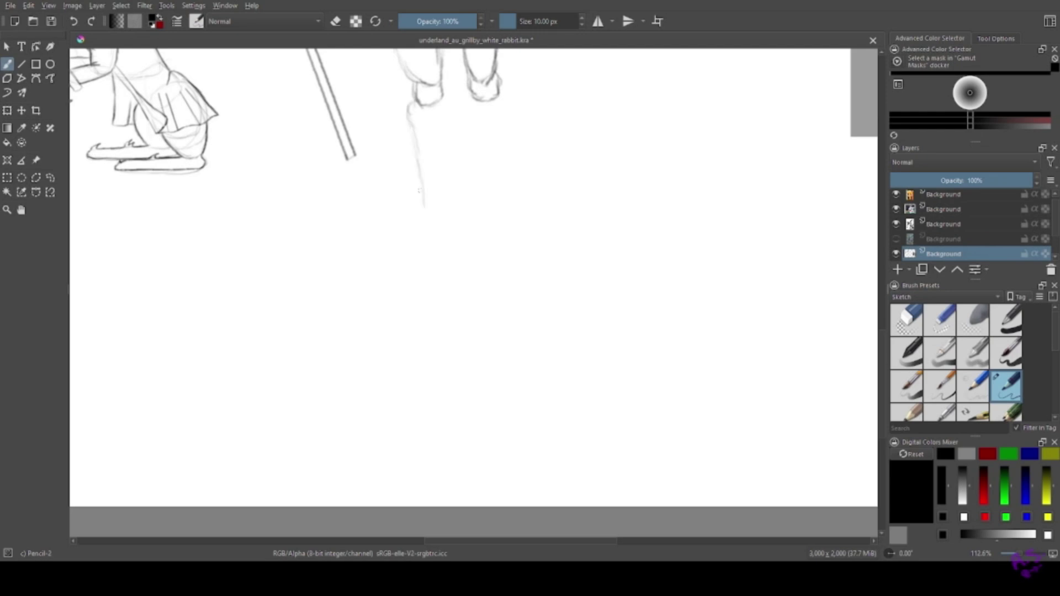
{"action": "left_click_drag", "start_coordinate": [452, 115], "coordinate": [457, 244]}
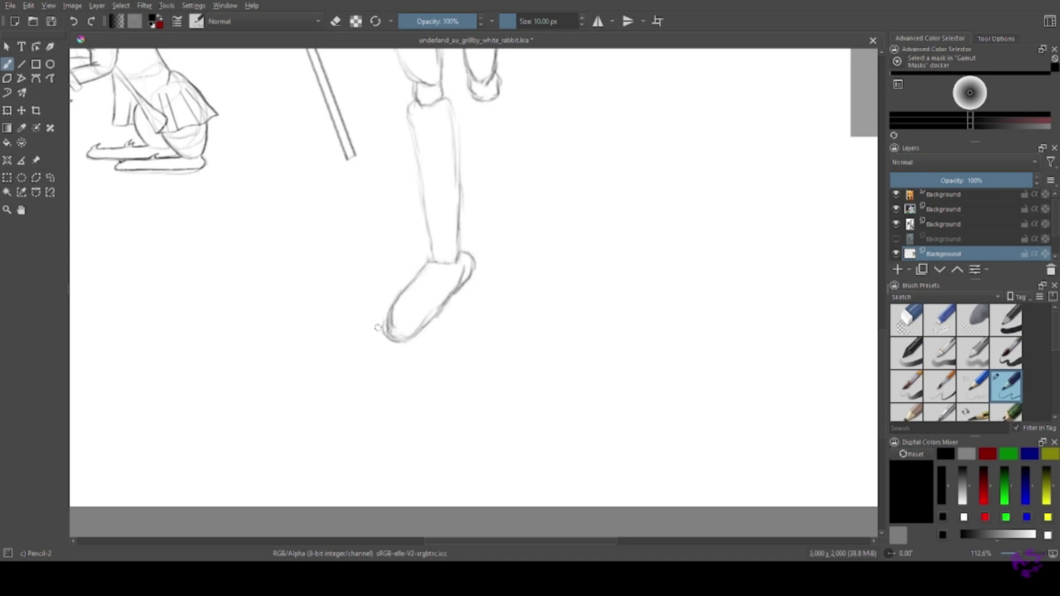
{"action": "left_click_drag", "start_coordinate": [377, 328], "coordinate": [252, 357]}
Sketch the second lower leg and its elongated foot angled outward, away from the staff.
{"action": "left_click_drag", "start_coordinate": [335, 122], "coordinate": [348, 165]}
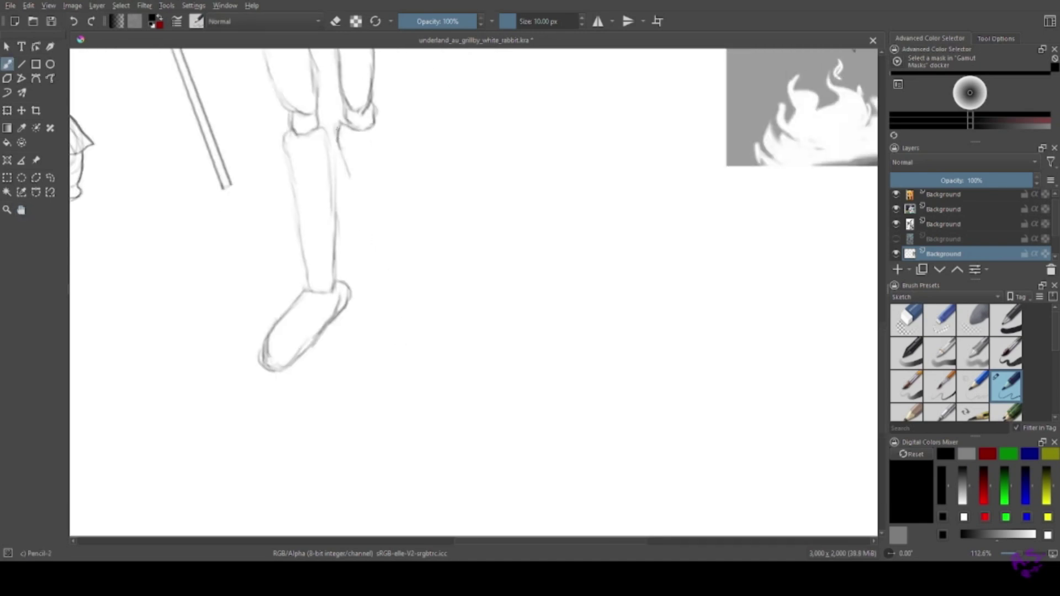
{"action": "left_click_drag", "start_coordinate": [256, 149], "coordinate": [261, 304]}
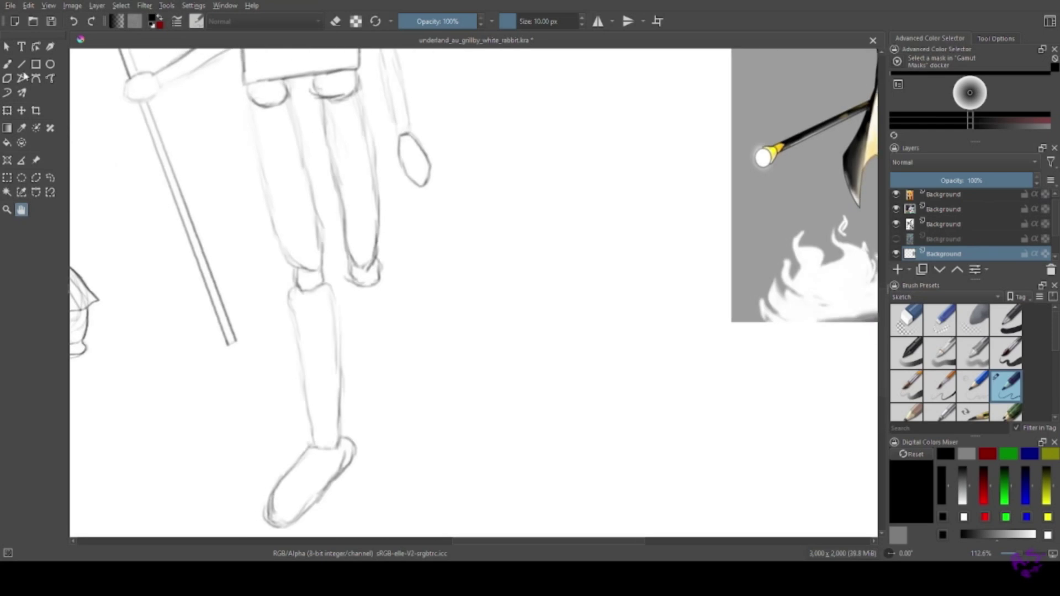
{"action": "left_click_drag", "start_coordinate": [391, 279], "coordinate": [382, 438]}
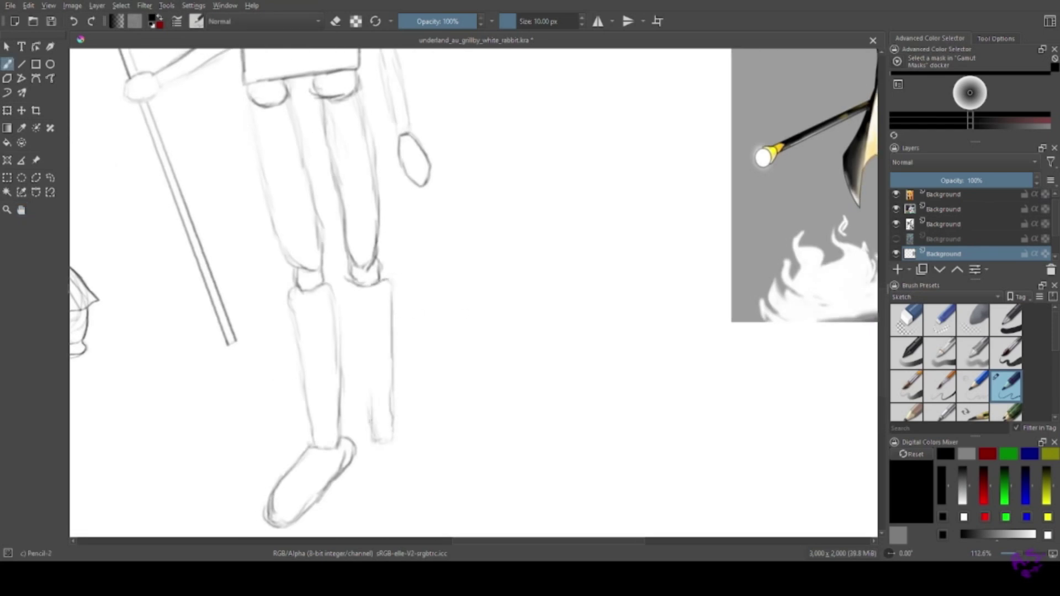
{"action": "left_click_drag", "start_coordinate": [241, 396], "coordinate": [210, 241]}
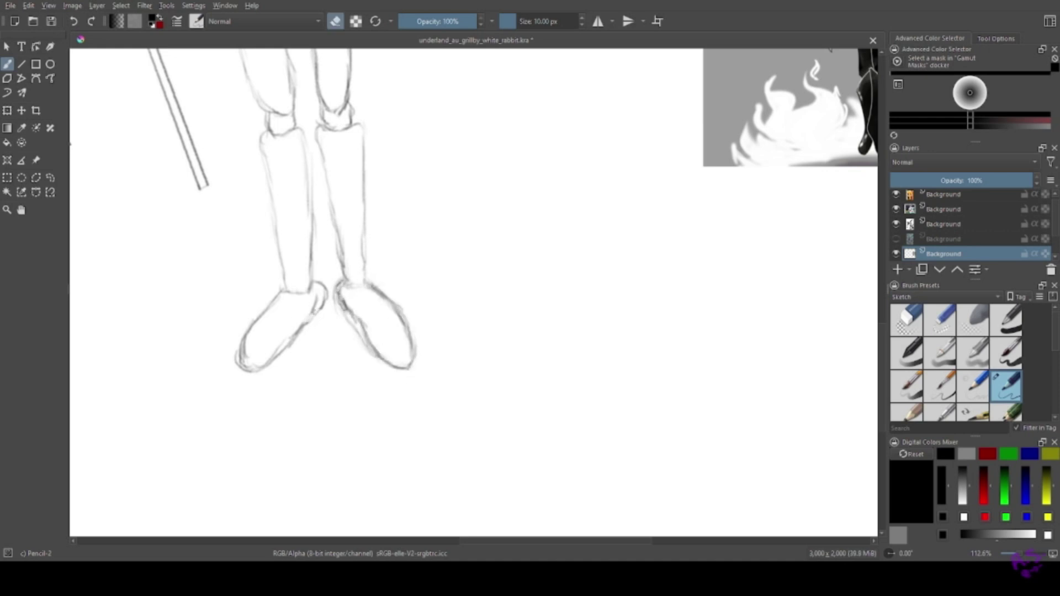
Rotate the figure's upper body slightly clockwise to level the shoulders.
{"action": "scroll", "coordinate": [479, 287], "scroll_direction": "down", "scroll_amount": 5}
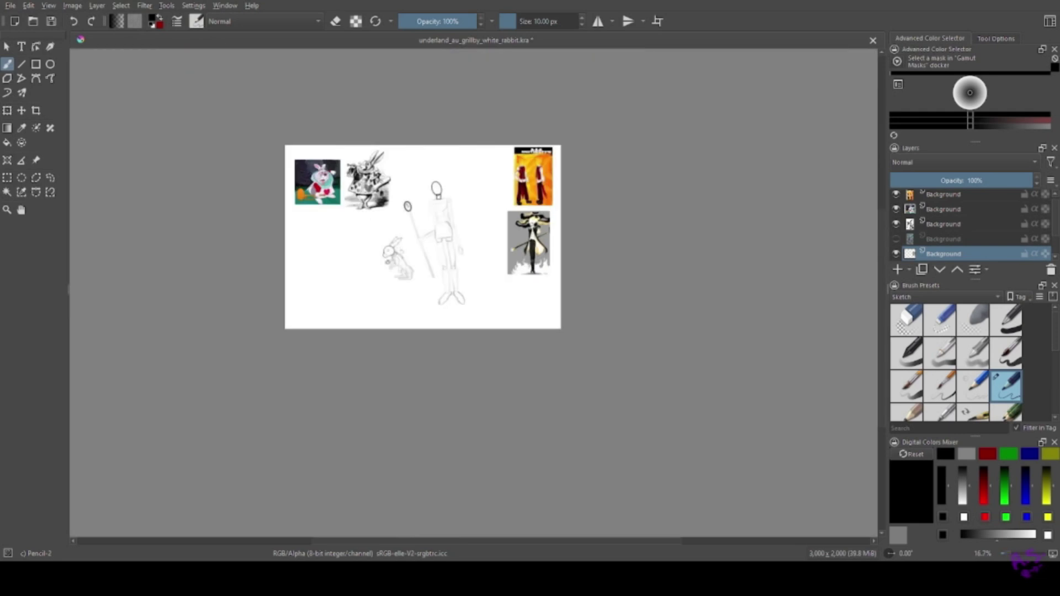
{"action": "scroll", "coordinate": [453, 233], "scroll_direction": "up", "scroll_amount": 3}
{"action": "key", "text": "ctrl+t"}
{"action": "left_click_drag", "start_coordinate": [556, 143], "coordinate": [547, 187]}
{"action": "key", "text": "t"}
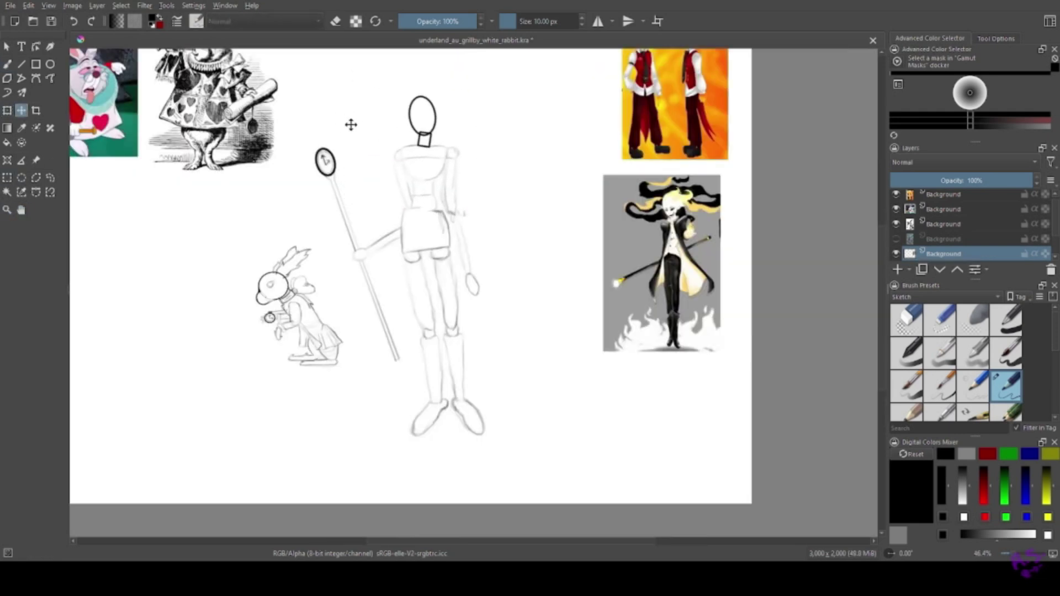
{"action": "key", "text": "b"}
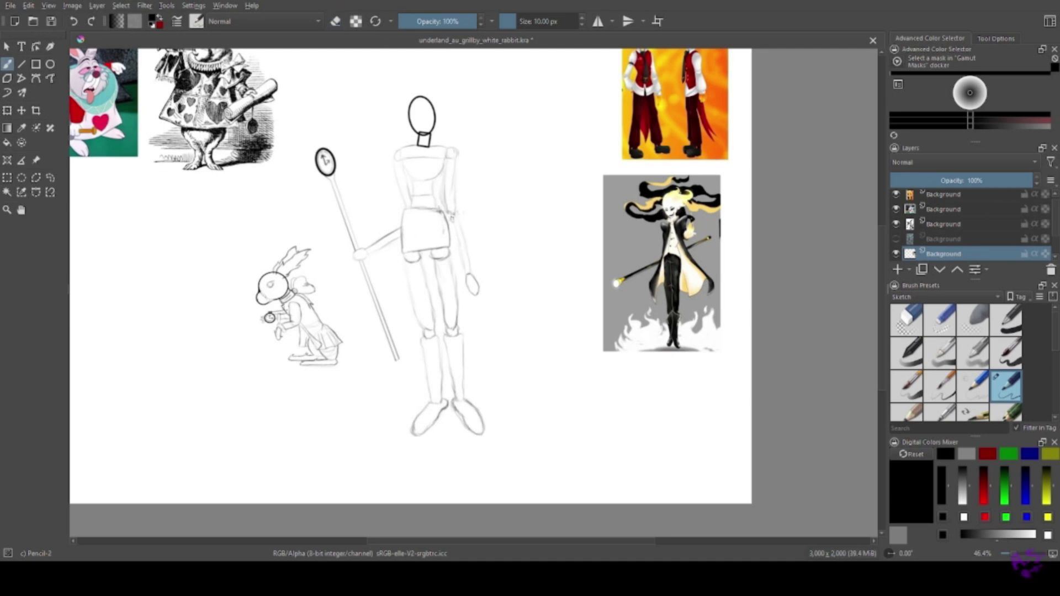
Select the head and neck with a rectangular selection and apply a small transform to them.
{"action": "left_click_drag", "start_coordinate": [420, 113], "coordinate": [288, 188]}
{"action": "key", "text": "z"}
{"action": "left_click_drag", "start_coordinate": [243, 86], "coordinate": [418, 239]}
{"action": "scroll", "coordinate": [348, 345], "scroll_direction": "down", "scroll_amount": 5}
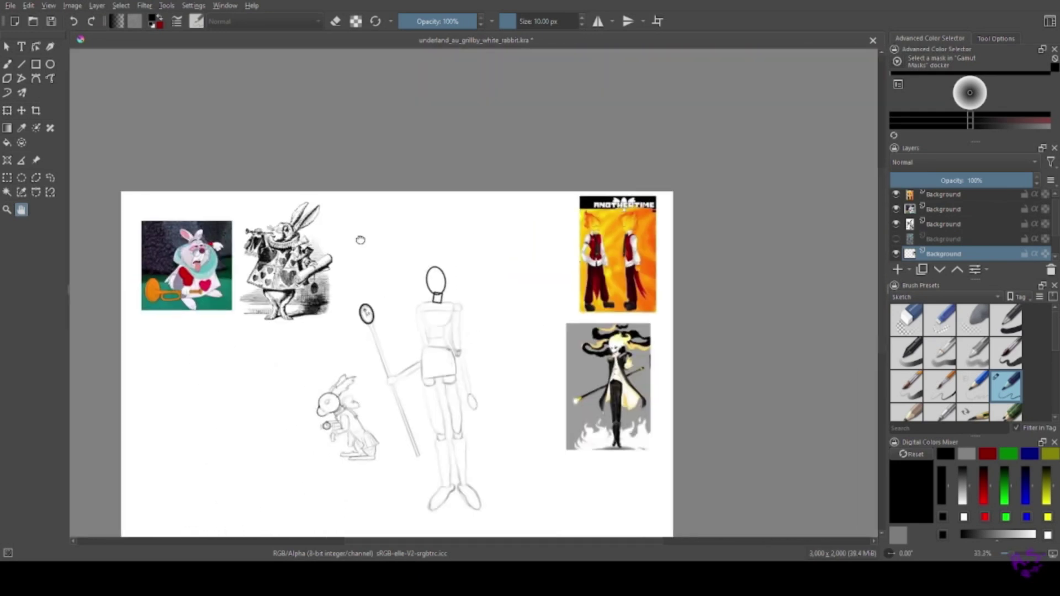
{"action": "scroll", "coordinate": [360, 239], "scroll_direction": "up", "scroll_amount": 7}
{"action": "mouse_move", "coordinate": [356, 188]}
{"action": "left_mouse_down"}
{"action": "mouse_move", "coordinate": [370, 280]}
{"action": "mouse_move", "coordinate": [414, 362]}
{"action": "left_mouse_up"}
{"action": "key", "text": "ctrl+z"}
{"action": "key", "text": "ctrl+r"}
{"action": "left_click_drag", "start_coordinate": [249, 136], "coordinate": [492, 445]}
{"action": "key", "text": "ctrl+t"}
{"action": "mouse_move", "coordinate": [110, 221]}
{"action": "left_mouse_down"}
{"action": "mouse_move", "coordinate": [100, 189]}
{"action": "mouse_move", "coordinate": [105, 221]}
{"action": "left_mouse_up"}
{"action": "key", "text": "Return"}
Erase the shoulder line around the base of the neck.
{"action": "key", "text": "b"}
{"action": "key", "text": "e"}
{"action": "left_click_drag", "start_coordinate": [497, 394], "coordinate": [351, 426]}
Select the head and neck again and tilt them counter-clockwise.
{"action": "left_click", "coordinate": [13, 177]}
{"action": "left_click_drag", "start_coordinate": [239, 110], "coordinate": [486, 455]}
{"action": "key", "text": "ctrl+t"}
{"action": "mouse_move", "coordinate": [182, 238]}
{"action": "left_mouse_down"}
{"action": "mouse_move", "coordinate": [177, 282]}
{"action": "mouse_move", "coordinate": [182, 265]}
{"action": "left_mouse_up"}
{"action": "key", "text": "Return"}
Redraw the shoulder line on both sides of the neck.
{"action": "key", "text": "b"}
{"action": "key", "text": "e"}
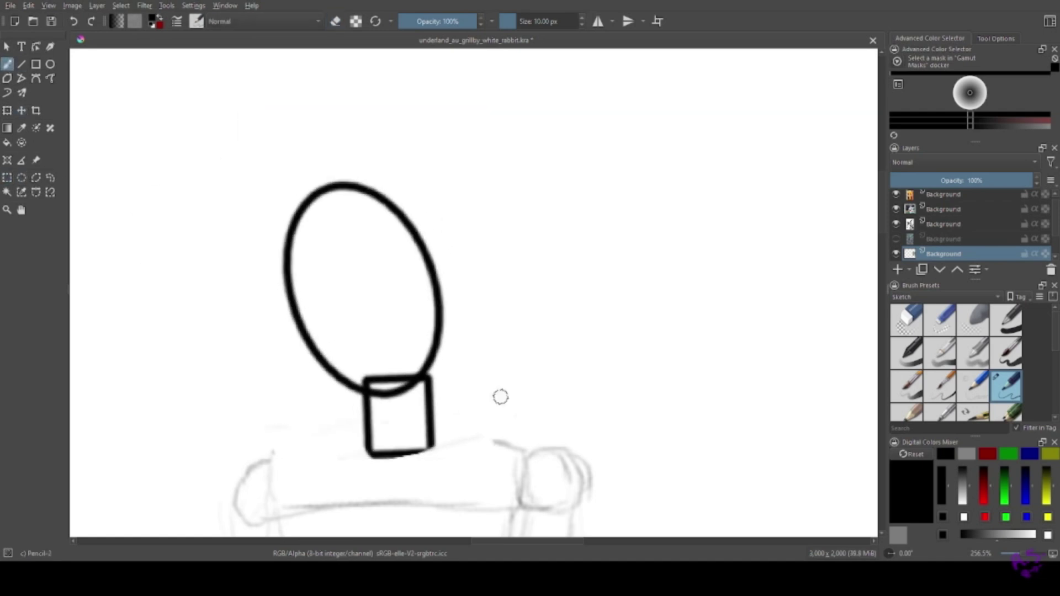
{"action": "left_click_drag", "start_coordinate": [437, 441], "coordinate": [513, 444]}
{"action": "left_click_drag", "start_coordinate": [376, 441], "coordinate": [270, 454]}
Sketch curved facial guidelines crossing inside the head and a dark smirking mouth near the chin.
{"action": "left_click_drag", "start_coordinate": [309, 235], "coordinate": [401, 373]}
{"action": "mouse_move", "coordinate": [310, 305]}
{"action": "left_mouse_down"}
{"action": "mouse_move", "coordinate": [403, 255]}
{"action": "mouse_move", "coordinate": [368, 359]}
{"action": "mouse_move", "coordinate": [399, 332]}
{"action": "left_mouse_up"}
{"action": "left_click_drag", "start_coordinate": [350, 356], "coordinate": [395, 334]}
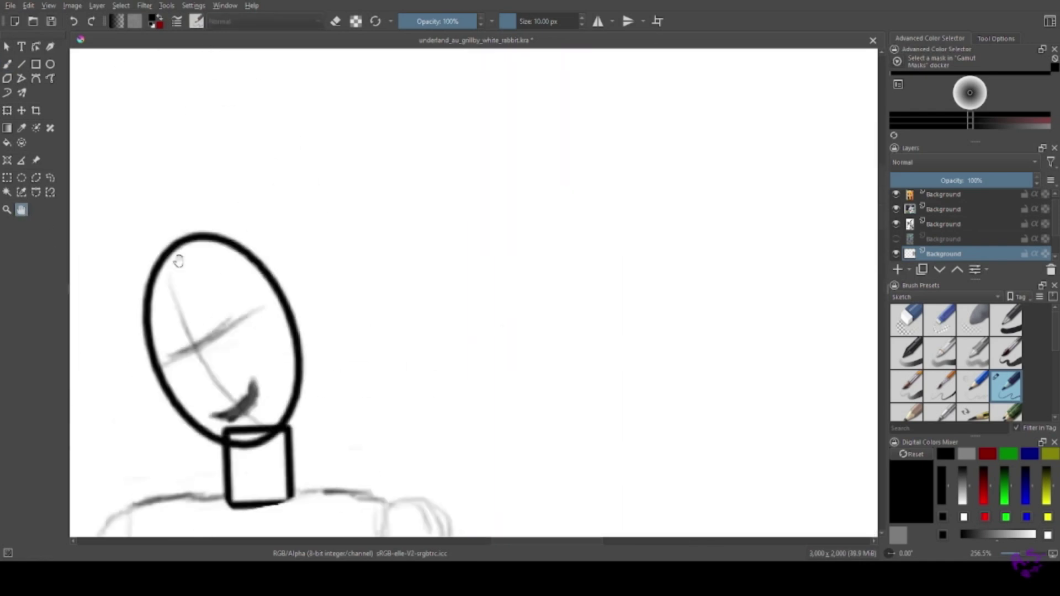
Draw two dark pointed eyes with erased highlights on the guideline, and add thin brows using a 5 px brush.
{"action": "scroll", "coordinate": [332, 303], "scroll_direction": "up", "scroll_amount": 5}
{"action": "mouse_move", "coordinate": [496, 238]}
{"action": "left_mouse_down"}
{"action": "mouse_move", "coordinate": [449, 295]}
{"action": "mouse_move", "coordinate": [486, 280]}
{"action": "mouse_move", "coordinate": [458, 285]}
{"action": "left_mouse_up"}
{"action": "mouse_move", "coordinate": [411, 304]}
{"action": "left_mouse_down"}
{"action": "mouse_move", "coordinate": [370, 312]}
{"action": "mouse_move", "coordinate": [387, 314]}
{"action": "left_mouse_up"}
{"action": "key", "text": "e"}
{"action": "left_click", "coordinate": [468, 279]}
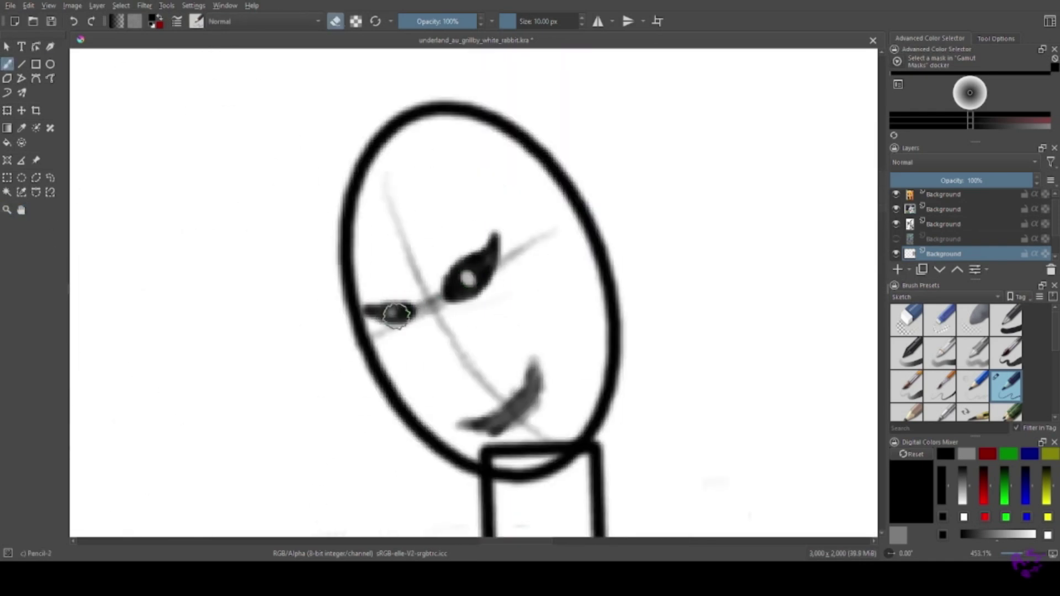
{"action": "scroll", "coordinate": [396, 315], "scroll_direction": "up", "scroll_amount": 2}
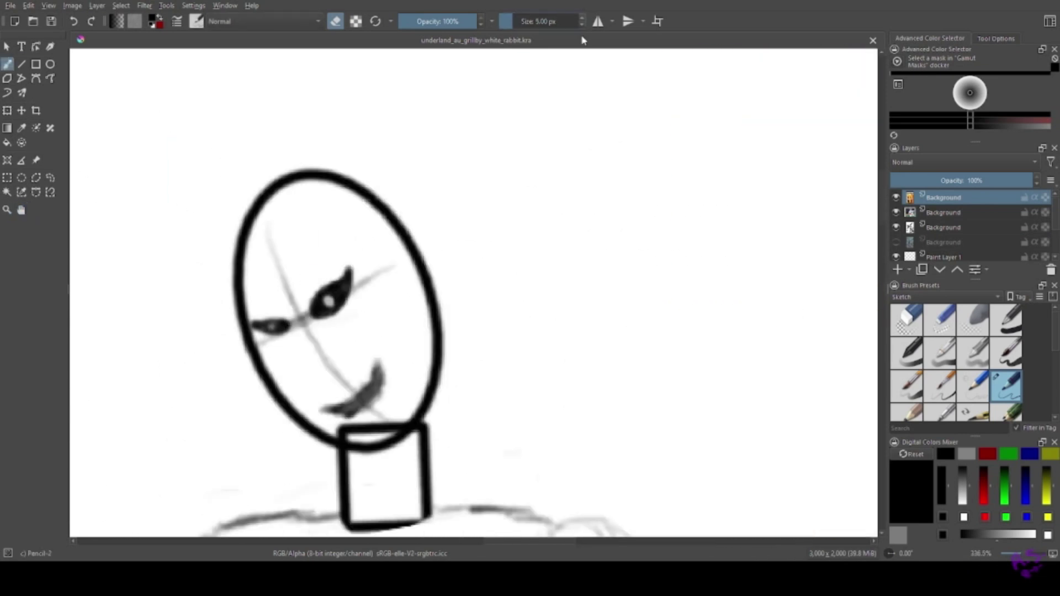
{"action": "left_click", "coordinate": [307, 292]}
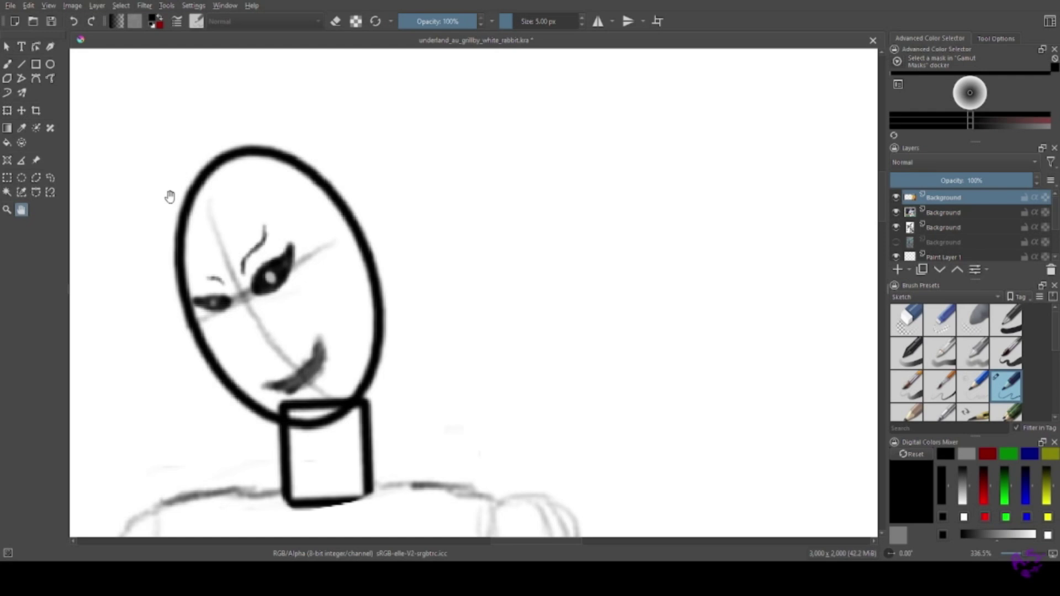
Darken both brows, and erase the oval and neck construction lines where the chin overlaps the neck.
{"action": "key", "text": "b"}
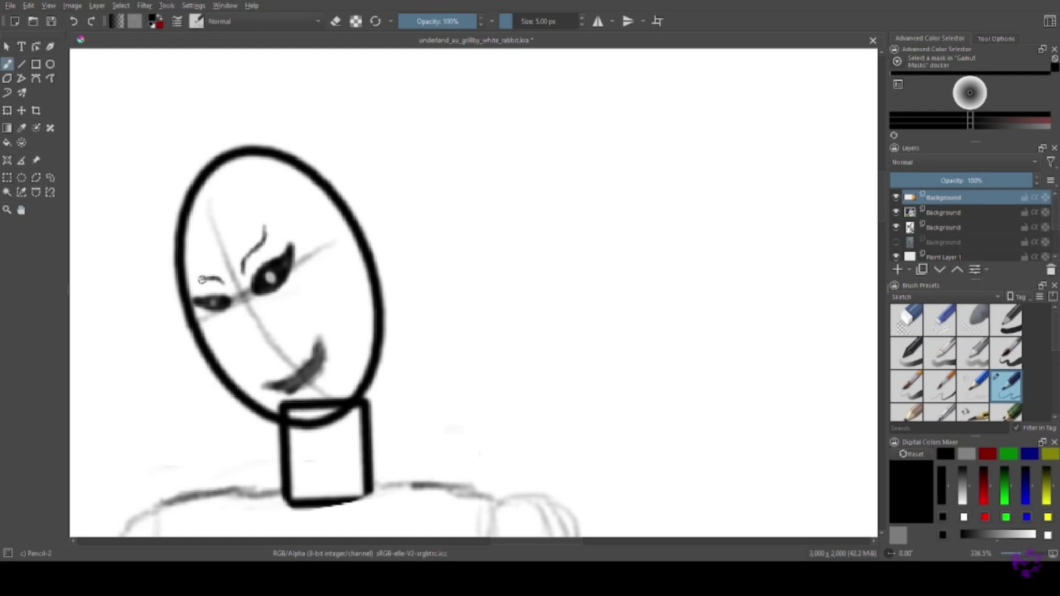
{"action": "left_click_drag", "start_coordinate": [221, 220], "coordinate": [267, 331]}
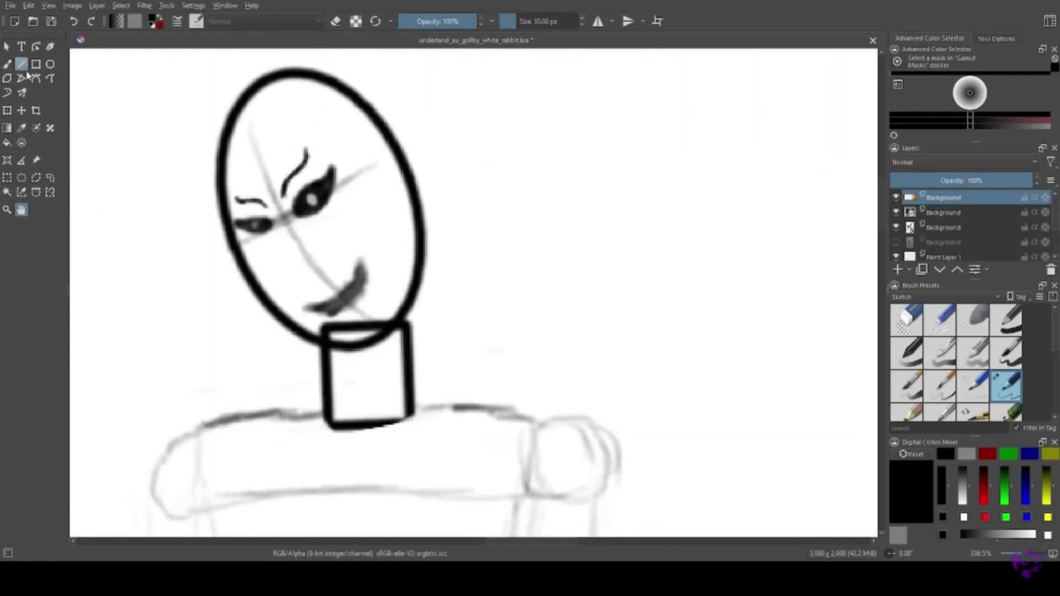
{"action": "key", "text": "e"}
{"action": "key", "text": "b"}
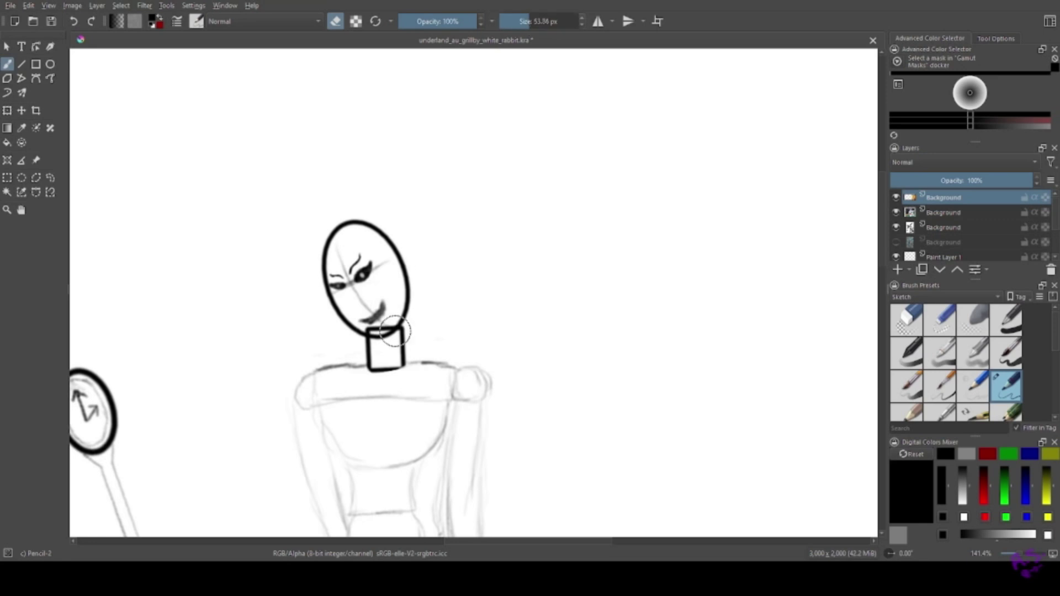
{"action": "key", "text": "Page_Up"}
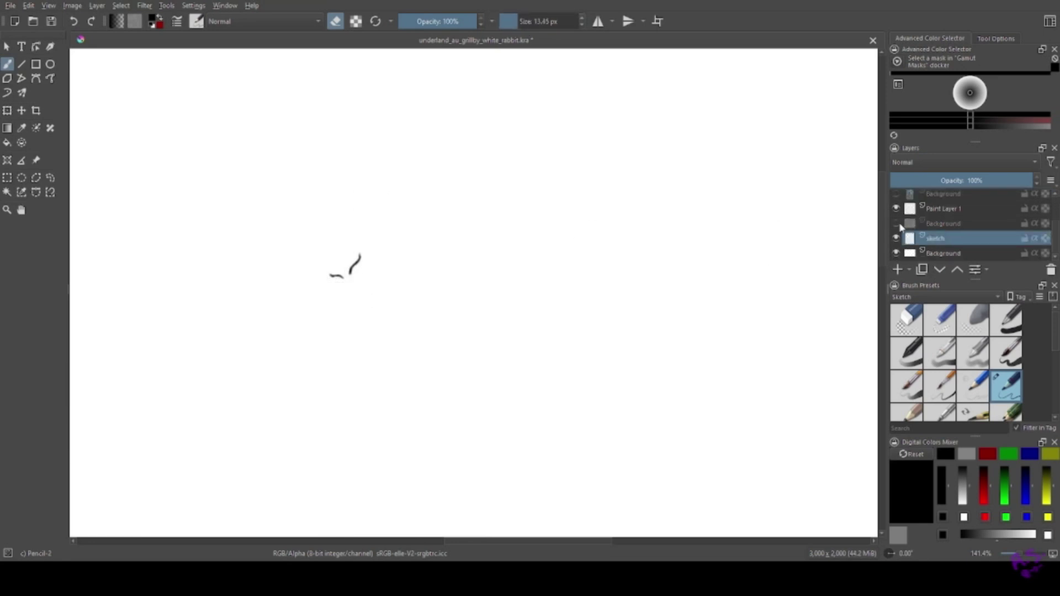
{"action": "left_click_drag", "start_coordinate": [401, 315], "coordinate": [380, 228]}
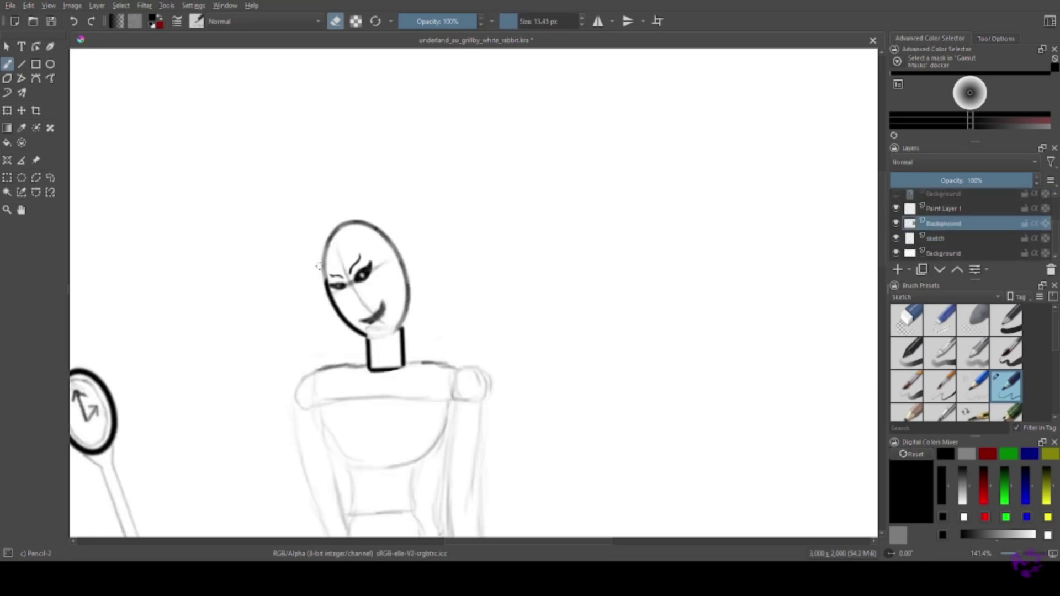
{"action": "scroll", "coordinate": [309, 283], "scroll_direction": "up", "scroll_amount": 3}
{"action": "key", "text": "Page_Down"}
{"action": "key", "text": "e"}
{"action": "key", "text": "bracketleft"}
{"action": "key", "text": "bracketleft"}
{"action": "mouse_move", "coordinate": [332, 206]}
{"action": "left_mouse_down"}
{"action": "mouse_move", "coordinate": [339, 245]}
{"action": "mouse_move", "coordinate": [439, 423]}
{"action": "mouse_move", "coordinate": [513, 428]}
{"action": "mouse_move", "coordinate": [492, 433]}
{"action": "mouse_move", "coordinate": [550, 360]}
{"action": "mouse_move", "coordinate": [569, 259]}
{"action": "mouse_move", "coordinate": [556, 287]}
{"action": "mouse_move", "coordinate": [568, 281]}
{"action": "left_mouse_up"}
{"action": "key", "text": "e"}
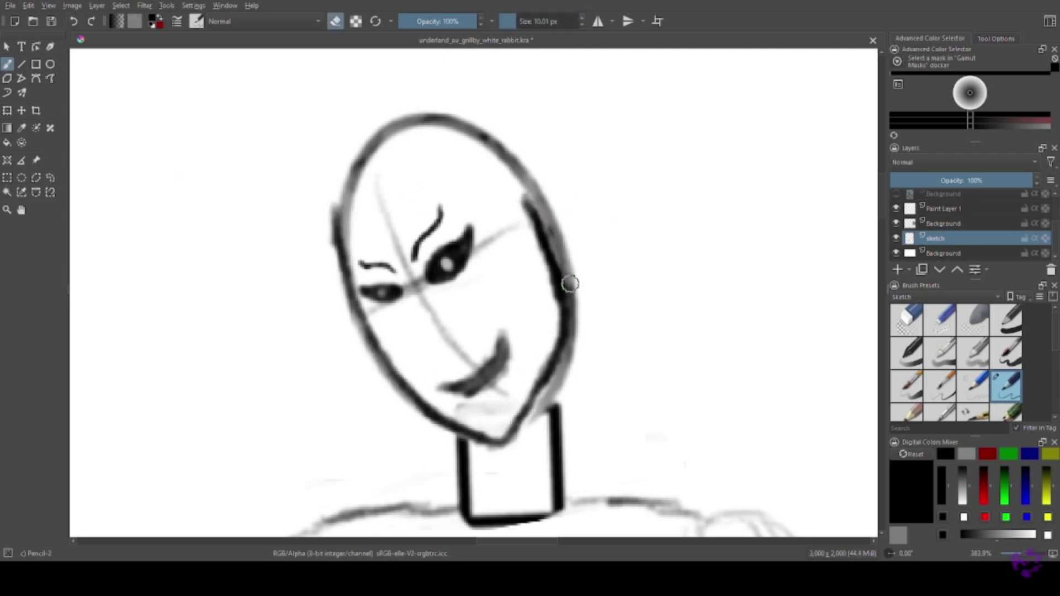
{"action": "left_click", "coordinate": [21, 210]}
{"action": "key", "text": "ctrl+z"}
{"action": "key", "text": "ctrl+z"}
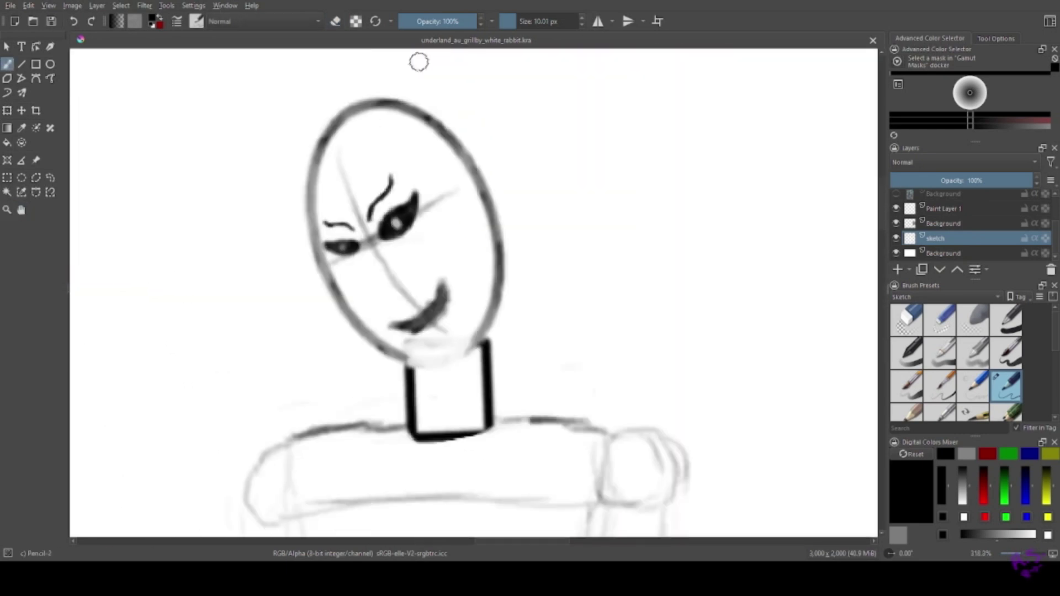
Redraw the face outline on the sketch layer with an indented cheek and a pointed chin, and save the file.
{"action": "mouse_move", "coordinate": [433, 364]}
{"action": "left_mouse_down"}
{"action": "mouse_move", "coordinate": [359, 337]}
{"action": "mouse_move", "coordinate": [326, 265]}
{"action": "mouse_move", "coordinate": [306, 166]}
{"action": "left_mouse_up"}
{"action": "mouse_move", "coordinate": [478, 329]}
{"action": "left_mouse_down"}
{"action": "mouse_move", "coordinate": [500, 287]}
{"action": "mouse_move", "coordinate": [499, 226]}
{"action": "mouse_move", "coordinate": [463, 160]}
{"action": "left_mouse_up"}
{"action": "key", "text": "ctrl+s"}
{"action": "key", "text": "space"}
{"action": "scroll", "coordinate": [340, 213], "scroll_direction": "down", "scroll_amount": 5}
{"action": "left_click_drag", "start_coordinate": [525, 276], "coordinate": [308, 242]}
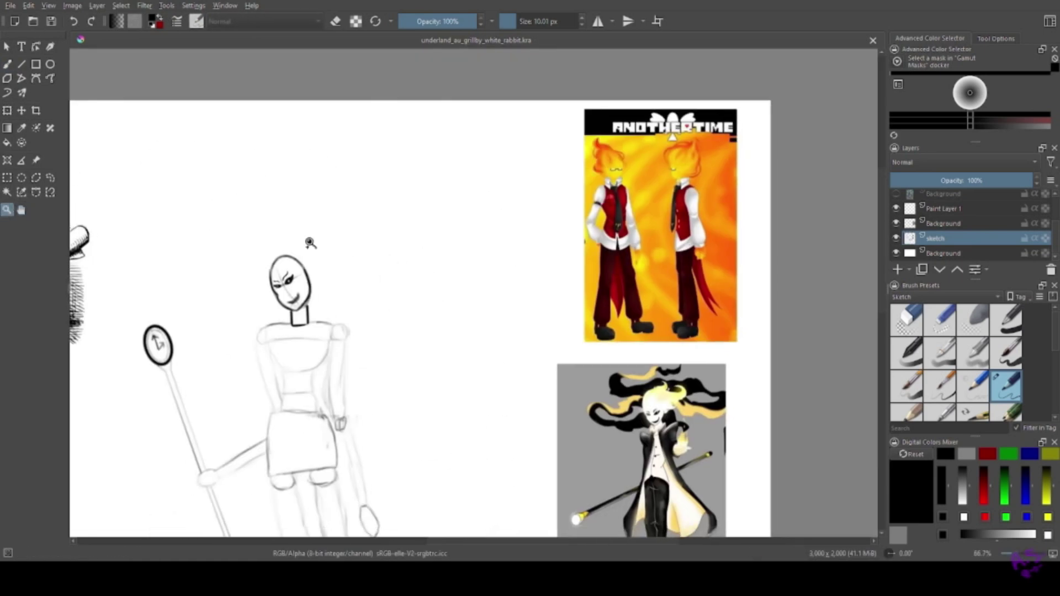
Draw a small pointed tuft above the forehead and a hair contour sweeping back over the head into windswept tips.
{"action": "scroll", "coordinate": [307, 241], "scroll_direction": "up", "scroll_amount": 8}
{"action": "left_click_drag", "start_coordinate": [283, 148], "coordinate": [214, 110]}
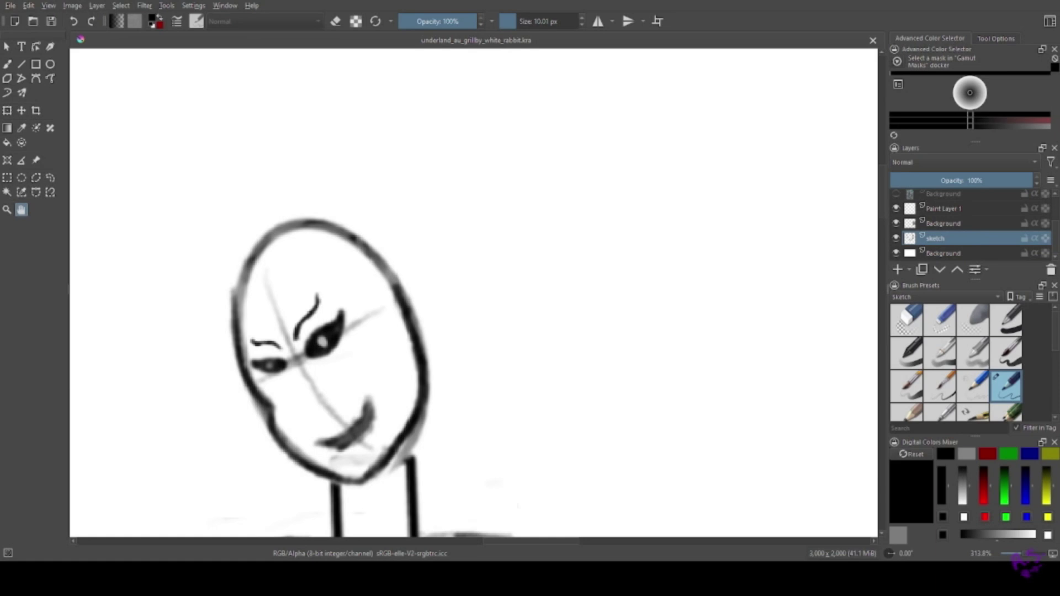
{"action": "left_click_drag", "start_coordinate": [353, 276], "coordinate": [285, 236]}
{"action": "key", "text": "b"}
{"action": "mouse_move", "coordinate": [166, 276]}
{"action": "left_mouse_down"}
{"action": "mouse_move", "coordinate": [166, 210]}
{"action": "mouse_move", "coordinate": [203, 166]}
{"action": "mouse_move", "coordinate": [294, 121]}
{"action": "mouse_move", "coordinate": [338, 139]}
{"action": "left_mouse_up"}
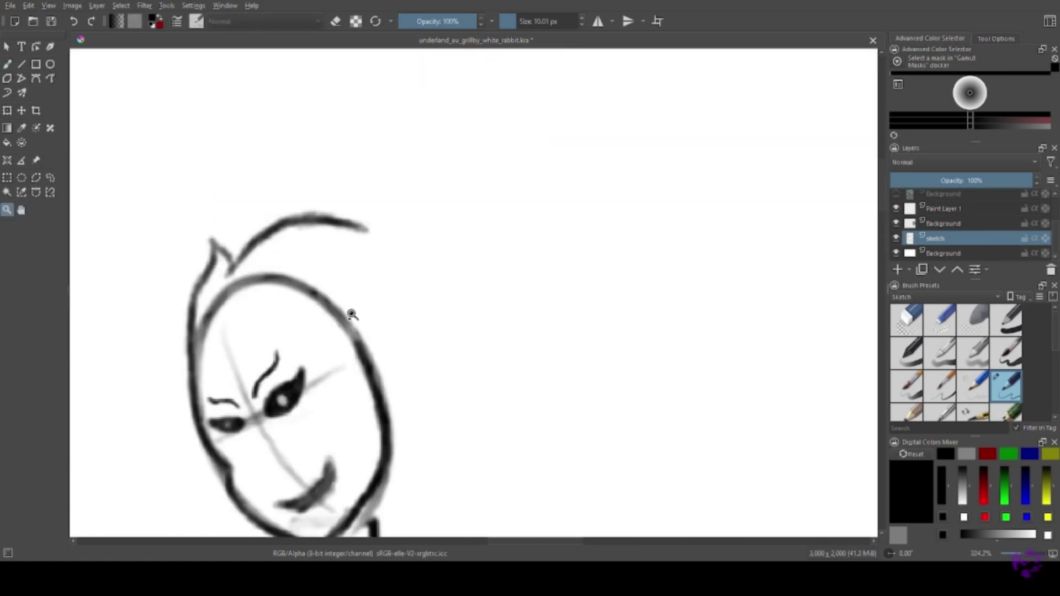
{"action": "mouse_move", "coordinate": [385, 238]}
{"action": "left_mouse_down"}
{"action": "mouse_move", "coordinate": [417, 229]}
{"action": "mouse_move", "coordinate": [403, 254]}
{"action": "mouse_move", "coordinate": [511, 263]}
{"action": "left_mouse_up"}
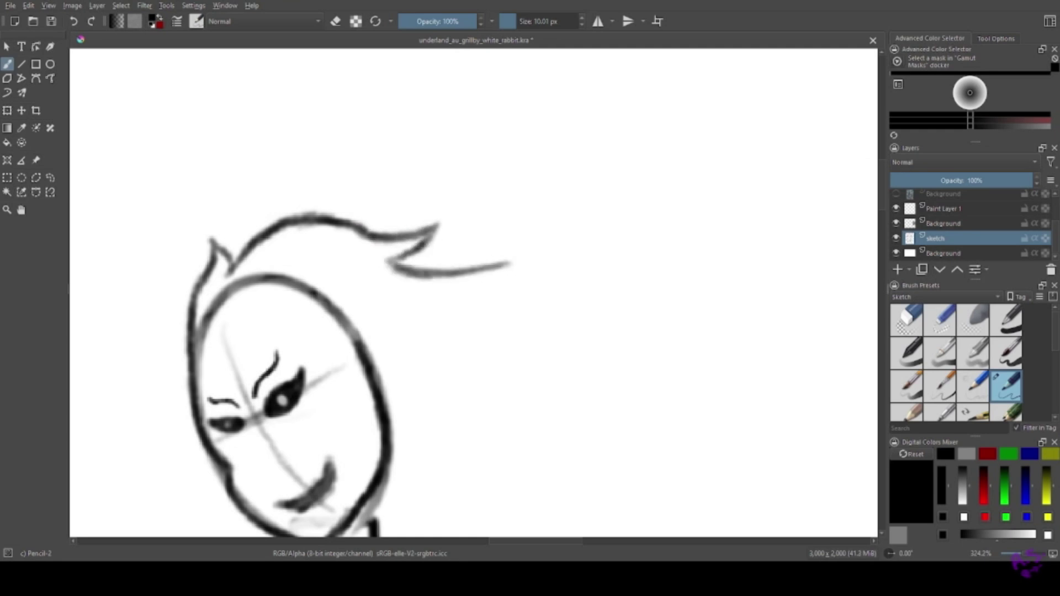
Finish the back of the hair with a large curled lock and smaller flame-like strands ending at the side of the face.
{"action": "left_click_drag", "start_coordinate": [516, 337], "coordinate": [388, 315]}
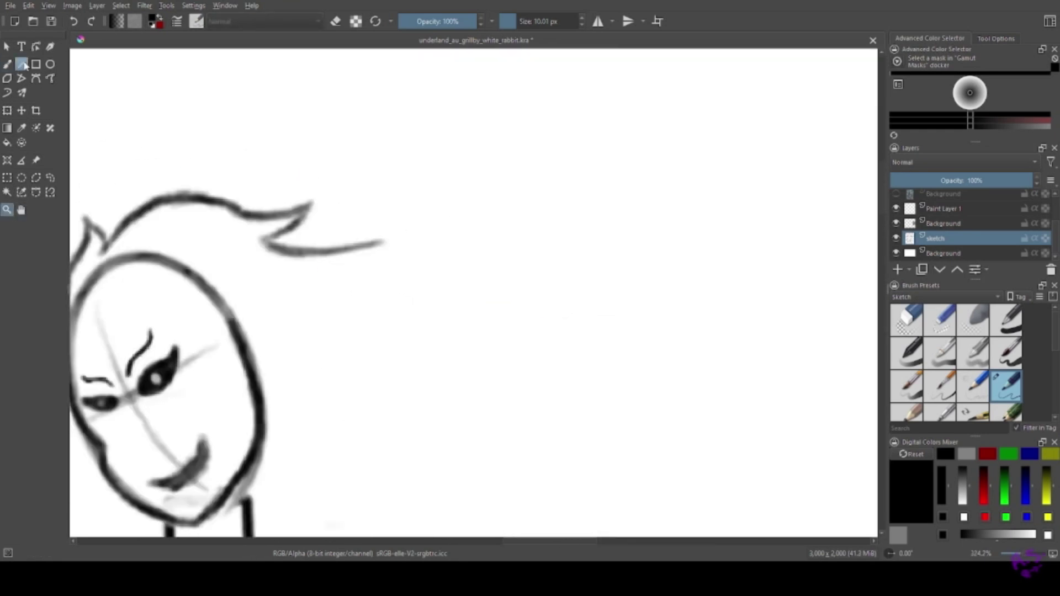
{"action": "mouse_move", "coordinate": [381, 242]}
{"action": "left_mouse_down"}
{"action": "mouse_move", "coordinate": [405, 208]}
{"action": "mouse_move", "coordinate": [389, 192]}
{"action": "mouse_move", "coordinate": [442, 224]}
{"action": "mouse_move", "coordinate": [381, 301]}
{"action": "mouse_move", "coordinate": [336, 331]}
{"action": "left_mouse_up"}
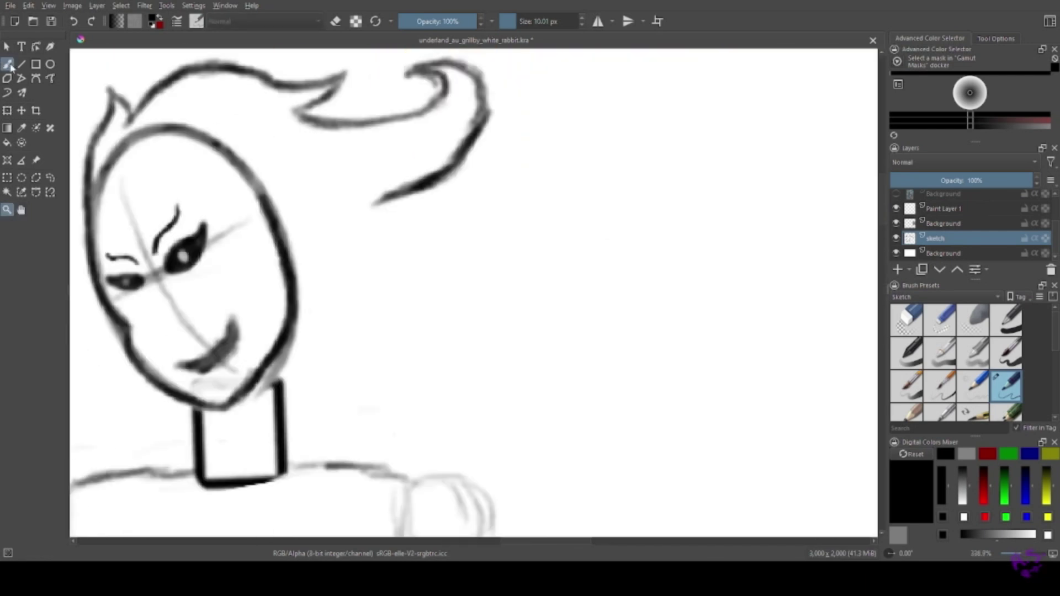
{"action": "mouse_move", "coordinate": [373, 211]}
{"action": "left_mouse_down"}
{"action": "mouse_move", "coordinate": [459, 216]}
{"action": "mouse_move", "coordinate": [431, 254]}
{"action": "mouse_move", "coordinate": [293, 244]}
{"action": "left_mouse_up"}
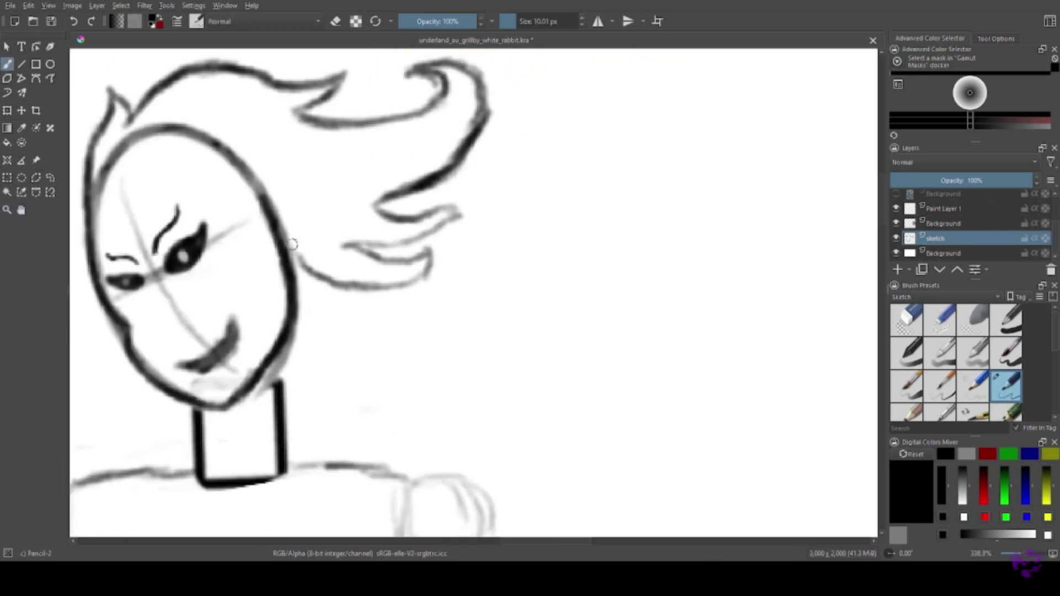
Reposition the head and hair with a rectangular selection, deselect, and fade the construction layer beneath the sketch layer.
{"action": "key", "text": "ctrl+r"}
{"action": "scroll", "coordinate": [334, 232], "scroll_direction": "down", "scroll_amount": 8}
{"action": "left_click_drag", "start_coordinate": [145, 154], "coordinate": [237, 227]}
{"action": "key", "text": "t"}
{"action": "left_click_drag", "start_coordinate": [317, 182], "coordinate": [317, 165]}
{"action": "key", "text": "ctrl+shift+a"}
{"action": "left_click", "coordinate": [906, 243]}
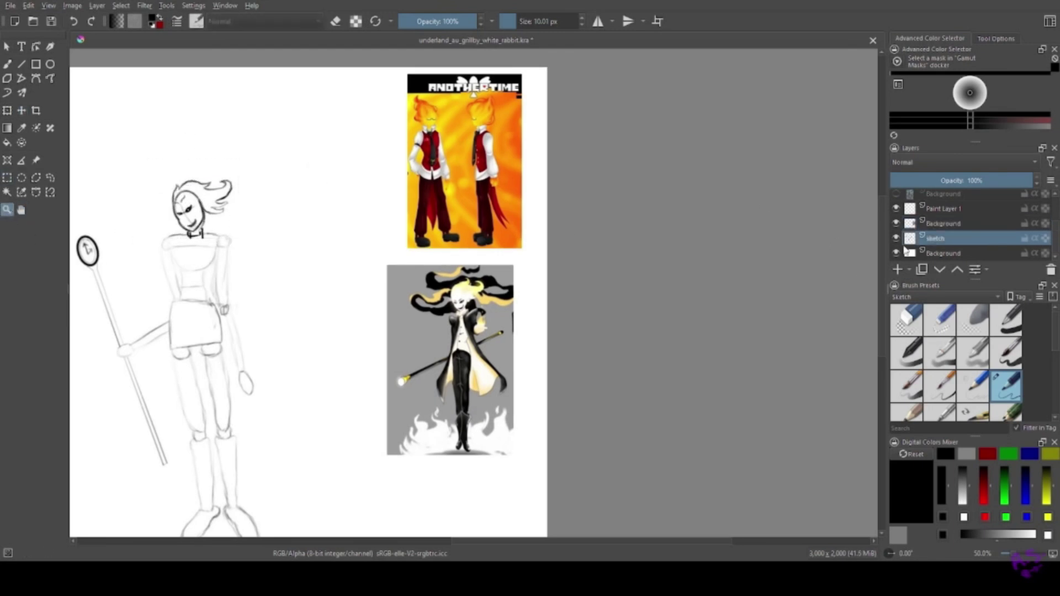
Redraw both eyes and the smirking mouth in solid black on the sketch layer, and erase a highlight into the larger eye.
{"action": "scroll", "coordinate": [171, 206], "scroll_direction": "up", "scroll_amount": 10}
{"action": "key", "text": "b"}
{"action": "mouse_move", "coordinate": [417, 232]}
{"action": "left_mouse_down"}
{"action": "mouse_move", "coordinate": [473, 177]}
{"action": "mouse_move", "coordinate": [423, 235]}
{"action": "left_mouse_up"}
{"action": "left_click_drag", "start_coordinate": [453, 182], "coordinate": [504, 184]}
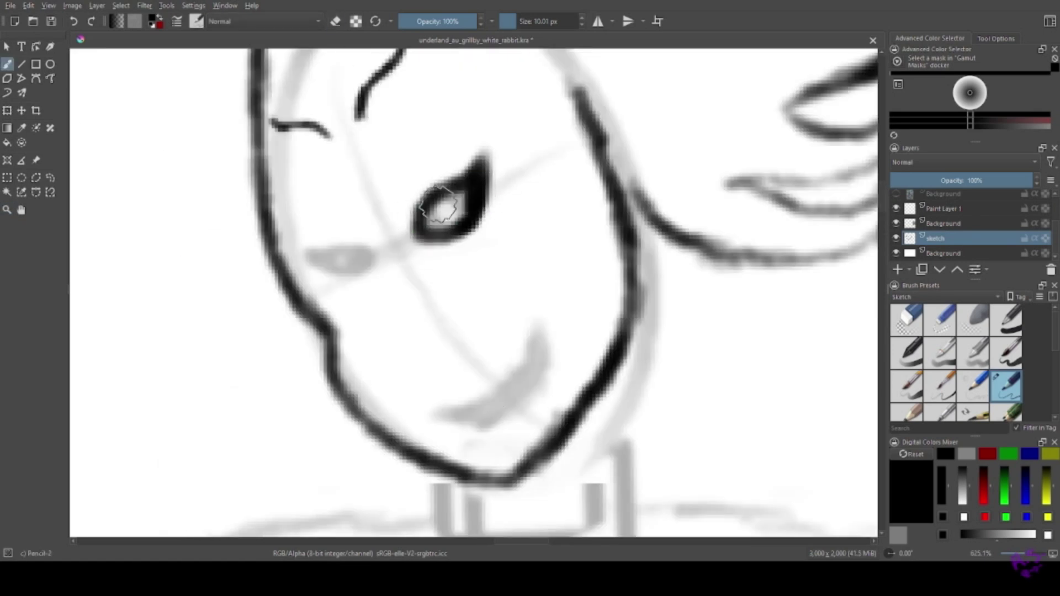
{"action": "left_click_drag", "start_coordinate": [440, 209], "coordinate": [437, 227]}
{"action": "mouse_move", "coordinate": [371, 256]}
{"action": "left_mouse_down"}
{"action": "mouse_move", "coordinate": [351, 255]}
{"action": "mouse_move", "coordinate": [368, 259]}
{"action": "left_mouse_up"}
{"action": "mouse_move", "coordinate": [528, 338]}
{"action": "left_mouse_down"}
{"action": "mouse_move", "coordinate": [440, 402]}
{"action": "mouse_move", "coordinate": [516, 379]}
{"action": "mouse_move", "coordinate": [497, 393]}
{"action": "mouse_move", "coordinate": [545, 386]}
{"action": "left_mouse_up"}
{"action": "key", "text": "e"}
{"action": "left_click", "coordinate": [345, 263]}
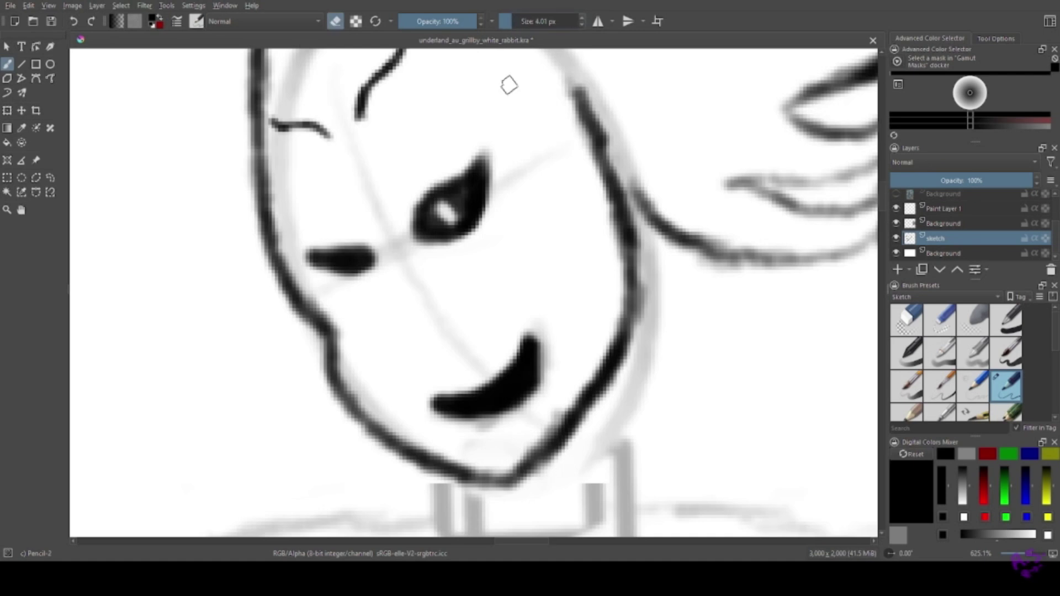
Outline the neck with curved sides and a rounded base using the 10 px brush, and save the file.
{"action": "key", "text": "e"}
{"action": "mouse_move", "coordinate": [439, 289]}
{"action": "left_mouse_down"}
{"action": "mouse_move", "coordinate": [308, 208]}
{"action": "mouse_move", "coordinate": [343, 238]}
{"action": "mouse_move", "coordinate": [397, 223]}
{"action": "mouse_move", "coordinate": [362, 253]}
{"action": "left_mouse_up"}
{"action": "scroll", "coordinate": [387, 243], "scroll_direction": "up", "scroll_amount": 5}
{"action": "key", "text": "ctrl+s"}
{"action": "key", "text": "e"}
{"action": "scroll", "coordinate": [362, 253], "scroll_direction": "down", "scroll_amount": 6}
{"action": "scroll", "coordinate": [625, 365], "scroll_direction": "up", "scroll_amount": 5}
{"action": "scroll", "coordinate": [375, 275], "scroll_direction": "down", "scroll_amount": 3}
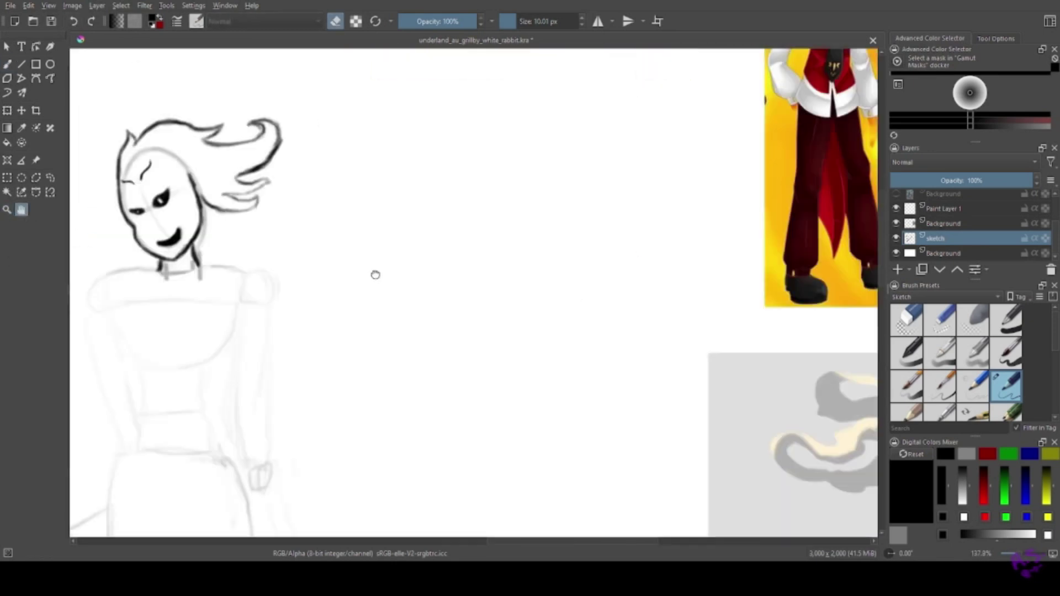
{"action": "scroll", "coordinate": [376, 274], "scroll_direction": "up", "scroll_amount": 3}
{"action": "key", "text": "b"}
{"action": "key", "text": "e"}
{"action": "mouse_move", "coordinate": [428, 124]}
{"action": "left_mouse_down"}
{"action": "mouse_move", "coordinate": [413, 154]}
{"action": "mouse_move", "coordinate": [426, 162]}
{"action": "mouse_move", "coordinate": [336, 194]}
{"action": "mouse_move", "coordinate": [306, 160]}
{"action": "left_mouse_up"}
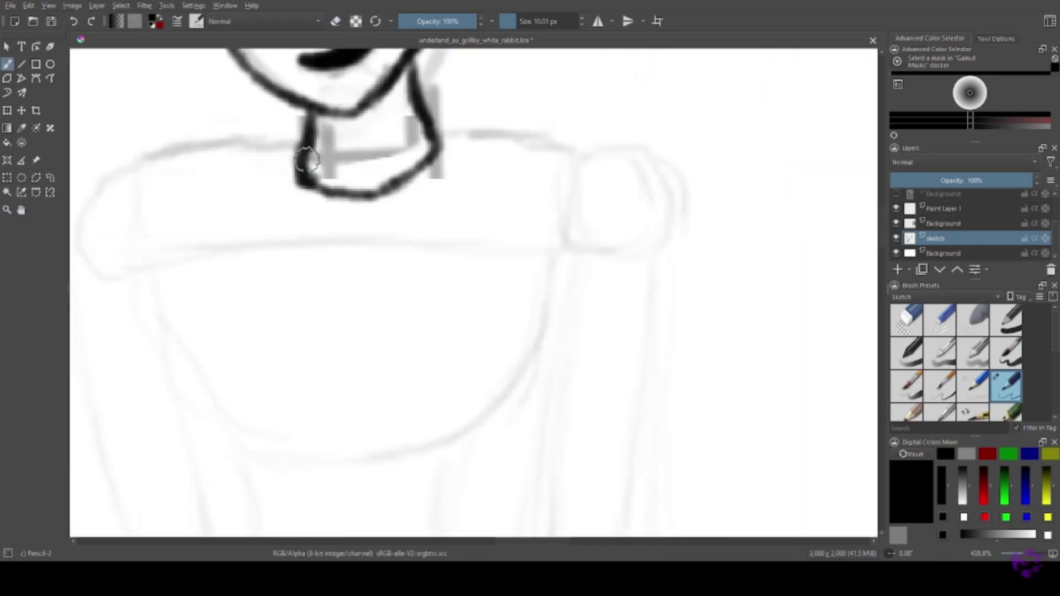
Outline both shoulders from the neck and continue the lines down the outer sides of the sleeves.
{"action": "scroll", "coordinate": [306, 161], "scroll_direction": "down", "scroll_amount": 6}
{"action": "scroll", "coordinate": [62, 200], "scroll_direction": "up", "scroll_amount": 1}
{"action": "scroll", "coordinate": [158, 165], "scroll_direction": "up", "scroll_amount": 3}
{"action": "left_click", "coordinate": [21, 210]}
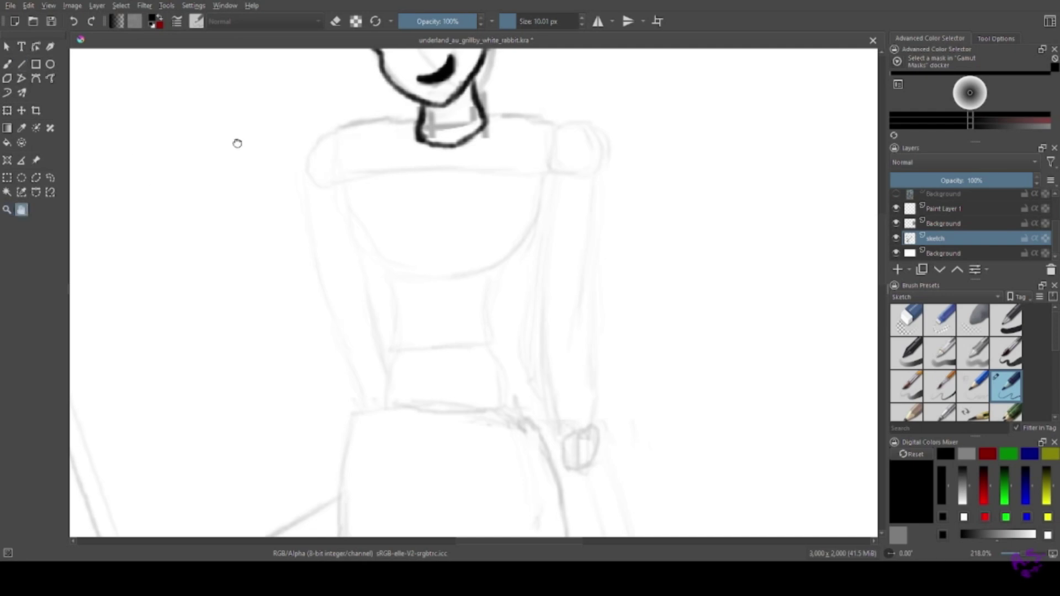
{"action": "left_click_drag", "start_coordinate": [237, 143], "coordinate": [168, 243]}
{"action": "key", "text": "b"}
{"action": "mouse_move", "coordinate": [351, 237]}
{"action": "left_mouse_down"}
{"action": "mouse_move", "coordinate": [228, 255]}
{"action": "mouse_move", "coordinate": [240, 372]}
{"action": "mouse_move", "coordinate": [295, 512]}
{"action": "left_mouse_up"}
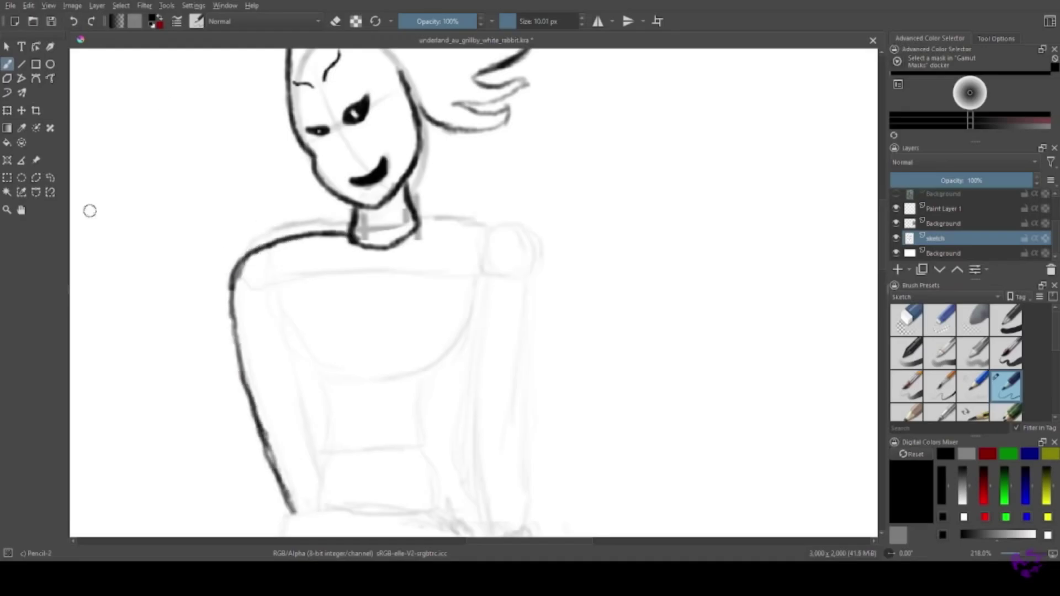
{"action": "mouse_move", "coordinate": [432, 219]}
{"action": "left_mouse_down"}
{"action": "mouse_move", "coordinate": [541, 247]}
{"action": "mouse_move", "coordinate": [534, 522]}
{"action": "left_mouse_up"}
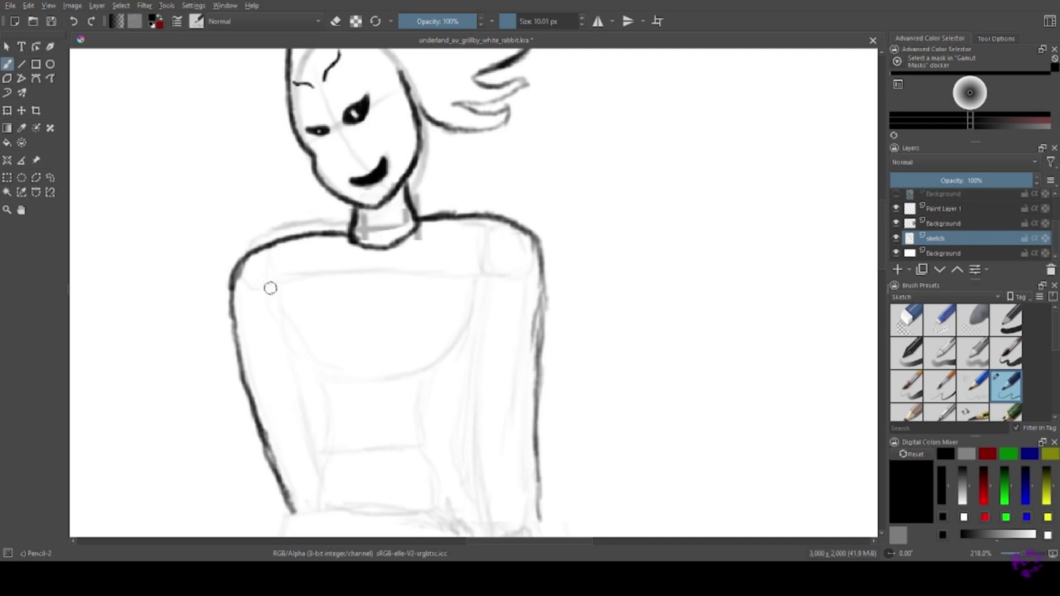
{"action": "left_click", "coordinate": [21, 210]}
{"action": "scroll", "coordinate": [561, 289], "scroll_direction": "down", "scroll_amount": 2}
{"action": "scroll", "coordinate": [562, 289], "scroll_direction": "down", "scroll_amount": 2}
{"action": "scroll", "coordinate": [379, 209], "scroll_direction": "up", "scroll_amount": 3}
{"action": "left_click_drag", "start_coordinate": [317, 138], "coordinate": [241, 293]}
{"action": "key", "text": "b"}
{"action": "left_click_drag", "start_coordinate": [374, 226], "coordinate": [358, 326]}
{"action": "left_click", "coordinate": [73, 21]}
{"action": "left_click", "coordinate": [73, 21]}
{"action": "left_click_drag", "start_coordinate": [307, 233], "coordinate": [270, 450]}
{"action": "left_click", "coordinate": [21, 210]}
{"action": "left_click_drag", "start_coordinate": [75, 279], "coordinate": [3, 83]}
{"action": "left_click", "coordinate": [7, 64]}
{"action": "left_click_drag", "start_coordinate": [188, 284], "coordinate": [138, 442]}
{"action": "left_click", "coordinate": [21, 210]}
{"action": "scroll", "coordinate": [375, 235], "scroll_direction": "down", "scroll_amount": 5}
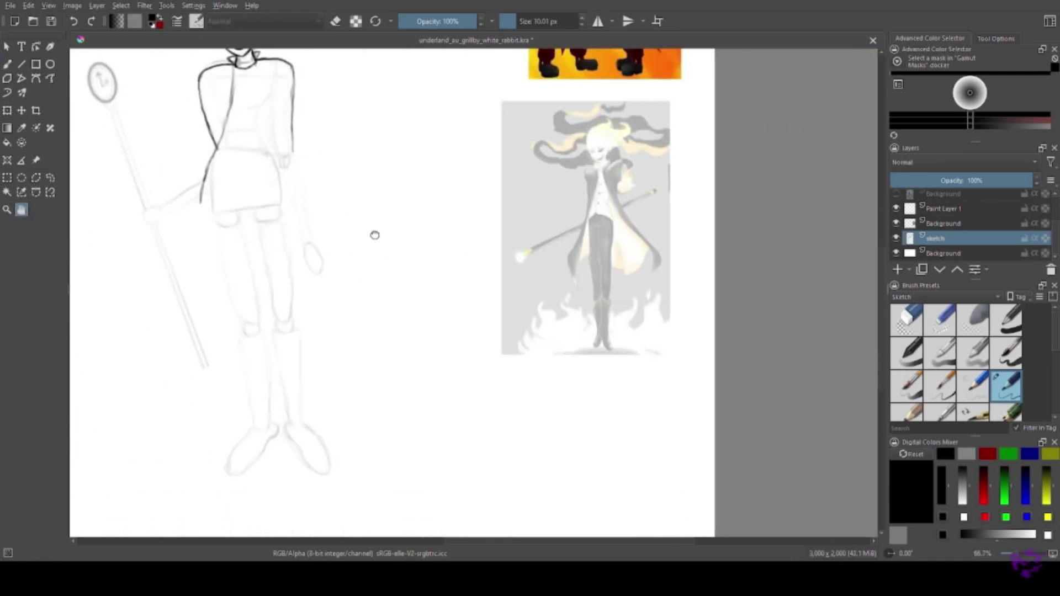
{"action": "scroll", "coordinate": [158, 99], "scroll_direction": "up", "scroll_amount": 4}
{"action": "left_click", "coordinate": [73, 21]}
{"action": "left_click", "coordinate": [73, 21]}
{"action": "left_click", "coordinate": [73, 21]}
Draw the two front edges of the coat from the collar down past the hips.
{"action": "key", "text": "b"}
{"action": "mouse_move", "coordinate": [371, 117]}
{"action": "left_mouse_down"}
{"action": "mouse_move", "coordinate": [364, 177]}
{"action": "mouse_move", "coordinate": [345, 286]}
{"action": "mouse_move", "coordinate": [284, 486]}
{"action": "left_mouse_up"}
{"action": "left_click", "coordinate": [21, 210]}
{"action": "mouse_move", "coordinate": [478, 213]}
{"action": "left_mouse_down"}
{"action": "mouse_move", "coordinate": [323, 260]}
{"action": "mouse_move", "coordinate": [379, 285]}
{"action": "left_mouse_up"}
{"action": "key", "text": "b"}
{"action": "mouse_move", "coordinate": [334, 83]}
{"action": "left_mouse_down"}
{"action": "mouse_move", "coordinate": [338, 314]}
{"action": "mouse_move", "coordinate": [444, 449]}
{"action": "left_mouse_up"}
Extend both front edges of the coat downward beside the thighs, letting the edge away from the staff flare outward.
{"action": "left_click", "coordinate": [21, 210]}
{"action": "mouse_move", "coordinate": [732, 451]}
{"action": "left_mouse_down"}
{"action": "mouse_move", "coordinate": [409, 288]}
{"action": "mouse_move", "coordinate": [526, 348]}
{"action": "left_mouse_up"}
{"action": "key", "text": "b"}
{"action": "mouse_move", "coordinate": [322, 126]}
{"action": "left_mouse_down"}
{"action": "mouse_move", "coordinate": [341, 269]}
{"action": "mouse_move", "coordinate": [449, 491]}
{"action": "mouse_move", "coordinate": [398, 135]}
{"action": "left_mouse_up"}
{"action": "left_click", "coordinate": [21, 210]}
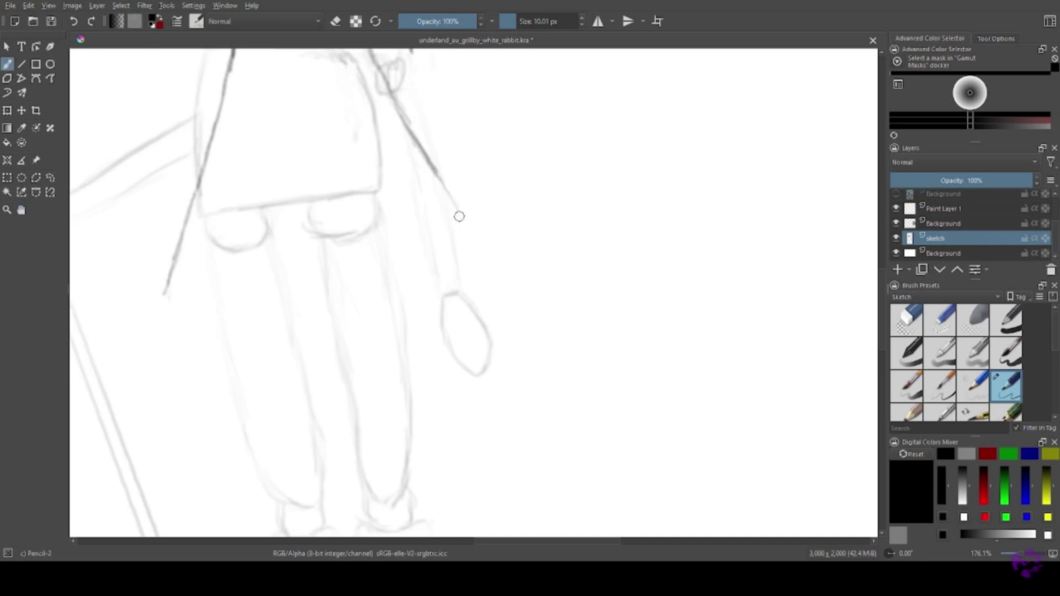
{"action": "mouse_move", "coordinate": [539, 386]}
{"action": "left_mouse_down"}
{"action": "mouse_move", "coordinate": [283, 368]}
{"action": "mouse_move", "coordinate": [462, 116]}
{"action": "left_mouse_up"}
{"action": "key", "text": "b"}
{"action": "left_click_drag", "start_coordinate": [145, 144], "coordinate": [133, 222]}
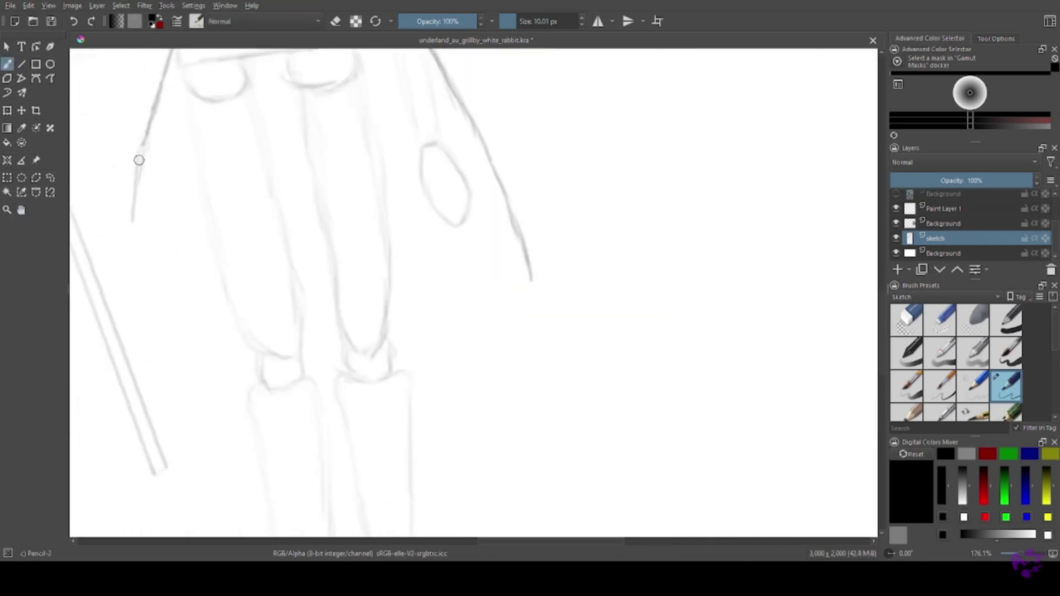
Draw the staff-side coat tail's slanted hem, its outer edge from the elbow, and an inner curve toward the leg.
{"action": "left_click_drag", "start_coordinate": [95, 275], "coordinate": [243, 526]}
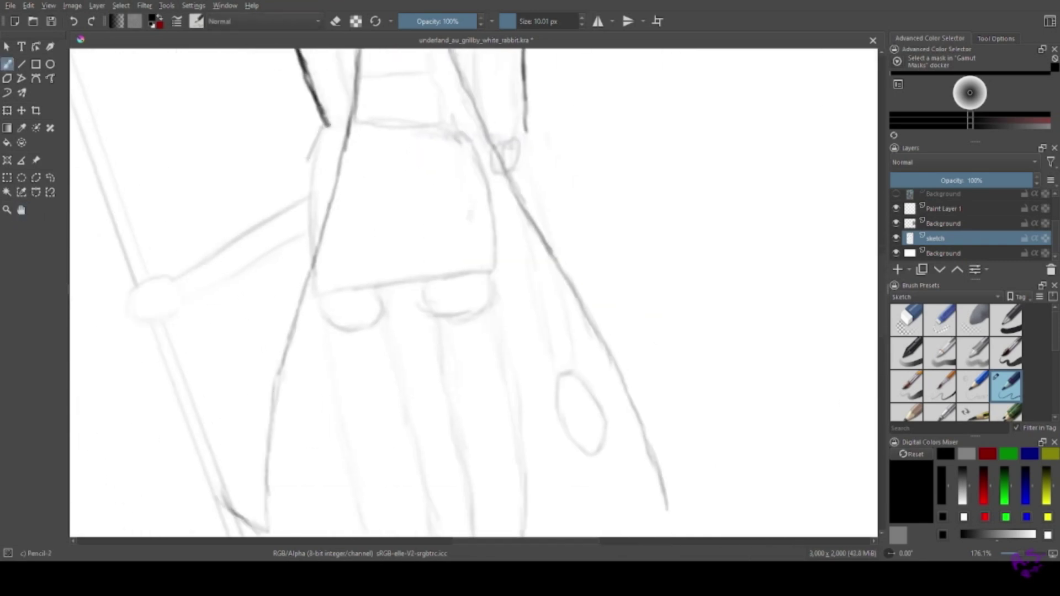
{"action": "mouse_move", "coordinate": [309, 168]}
{"action": "left_mouse_down"}
{"action": "mouse_move", "coordinate": [289, 197]}
{"action": "mouse_move", "coordinate": [251, 436]}
{"action": "mouse_move", "coordinate": [241, 358]}
{"action": "mouse_move", "coordinate": [224, 437]}
{"action": "left_mouse_up"}
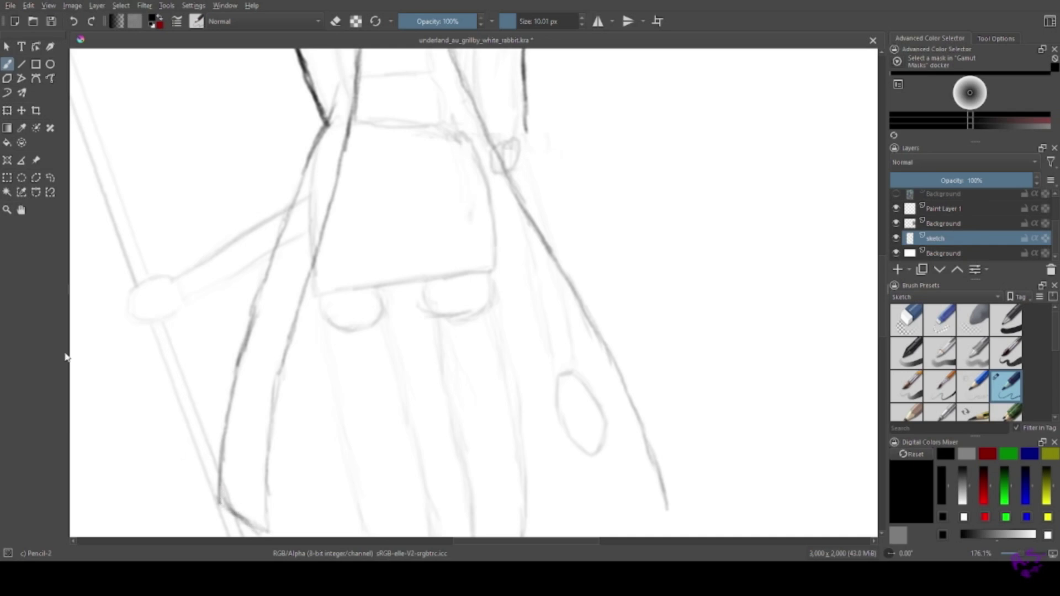
{"action": "left_click_drag", "start_coordinate": [216, 511], "coordinate": [111, 356]}
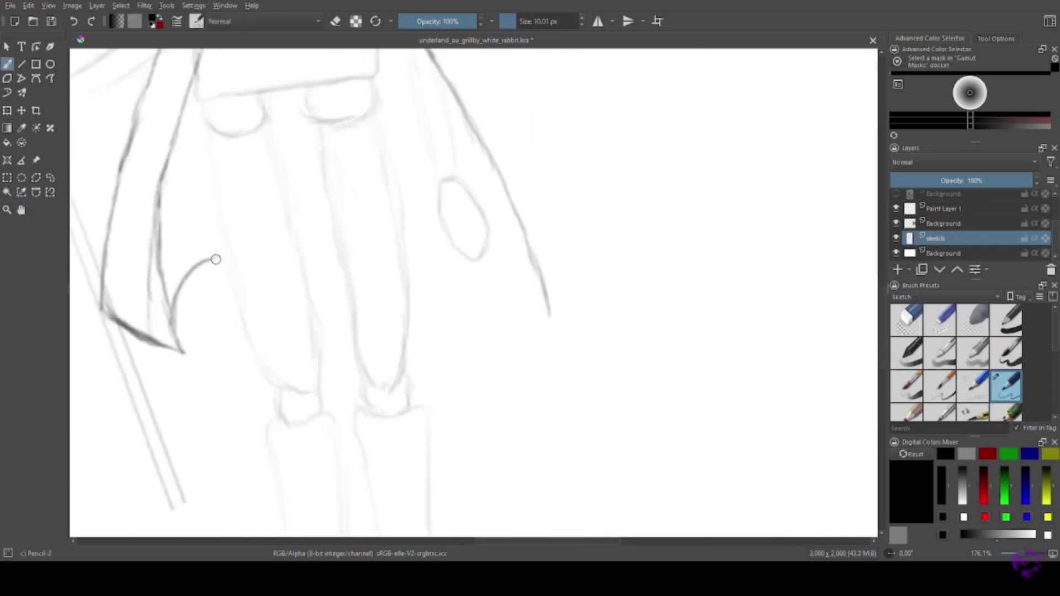
Outline the outer side of the staff-side trouser leg with a knee fold and a cuff above the ankle.
{"action": "scroll", "coordinate": [214, 263], "scroll_direction": "up", "scroll_amount": 5}
{"action": "left_click_drag", "start_coordinate": [180, 246], "coordinate": [208, 387]}
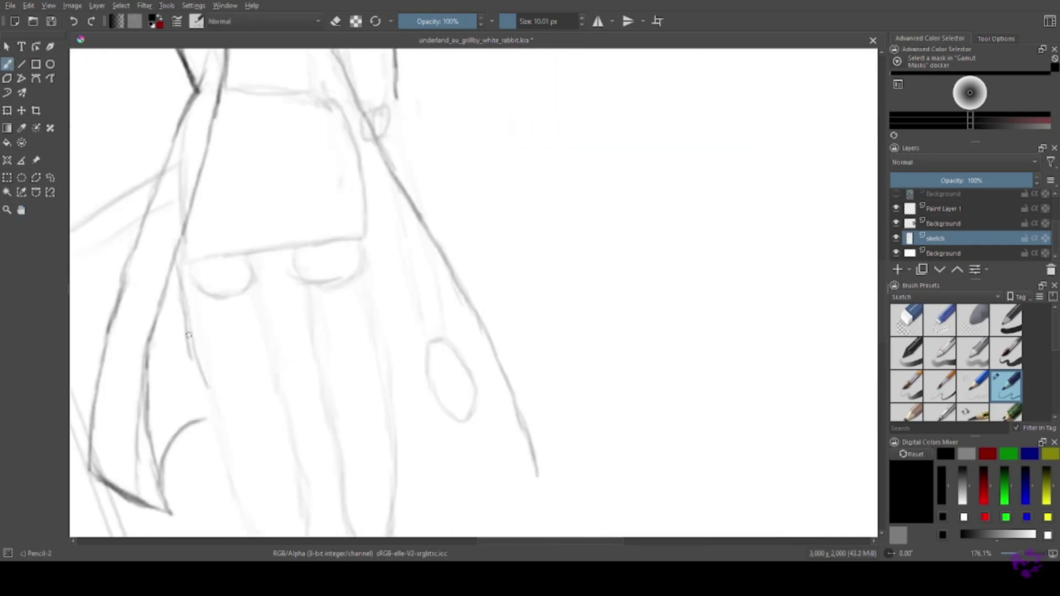
{"action": "scroll", "coordinate": [207, 421], "scroll_direction": "down", "scroll_amount": 8}
{"action": "left_click_drag", "start_coordinate": [201, 182], "coordinate": [216, 275]}
{"action": "scroll", "coordinate": [217, 275], "scroll_direction": "down", "scroll_amount": 2}
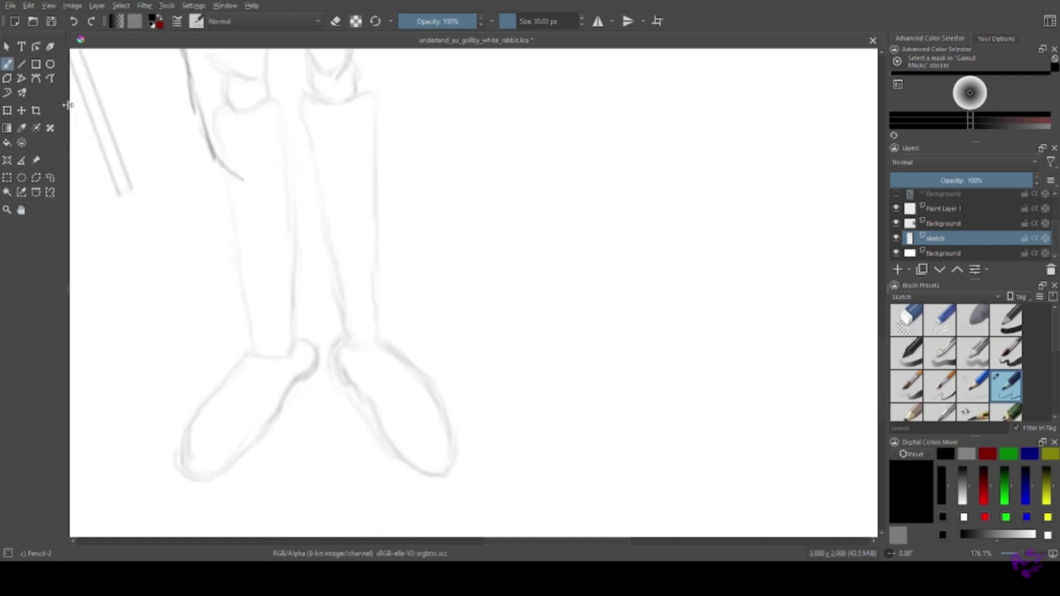
{"action": "left_click_drag", "start_coordinate": [307, 255], "coordinate": [301, 158]}
Draw the inner line of the staff-side trouser leg from the shin up to the crotch.
{"action": "scroll", "coordinate": [301, 157], "scroll_direction": "up", "scroll_amount": 11}
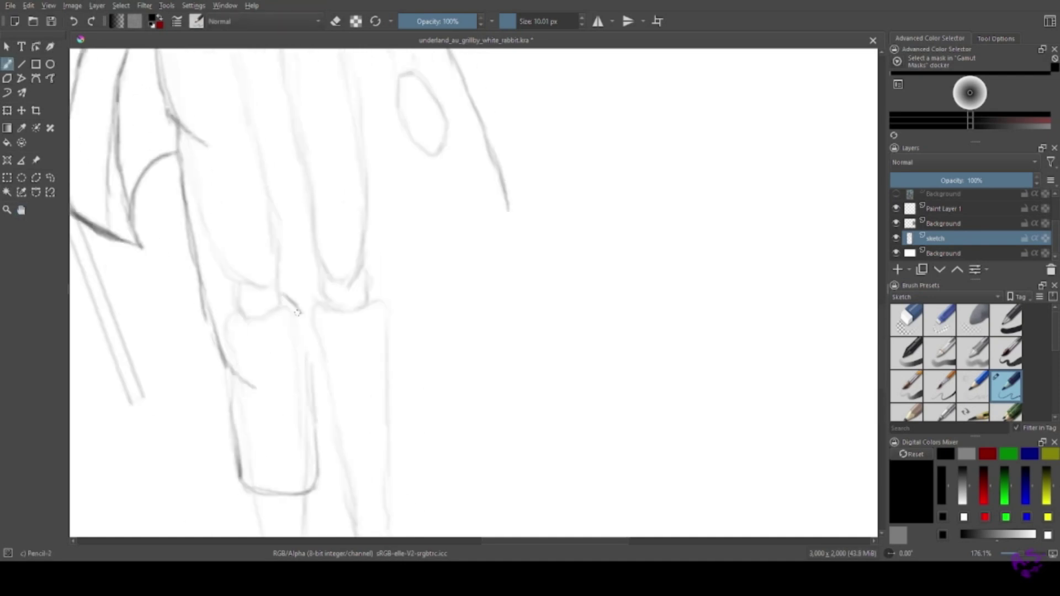
{"action": "left_click_drag", "start_coordinate": [259, 446], "coordinate": [234, 271]}
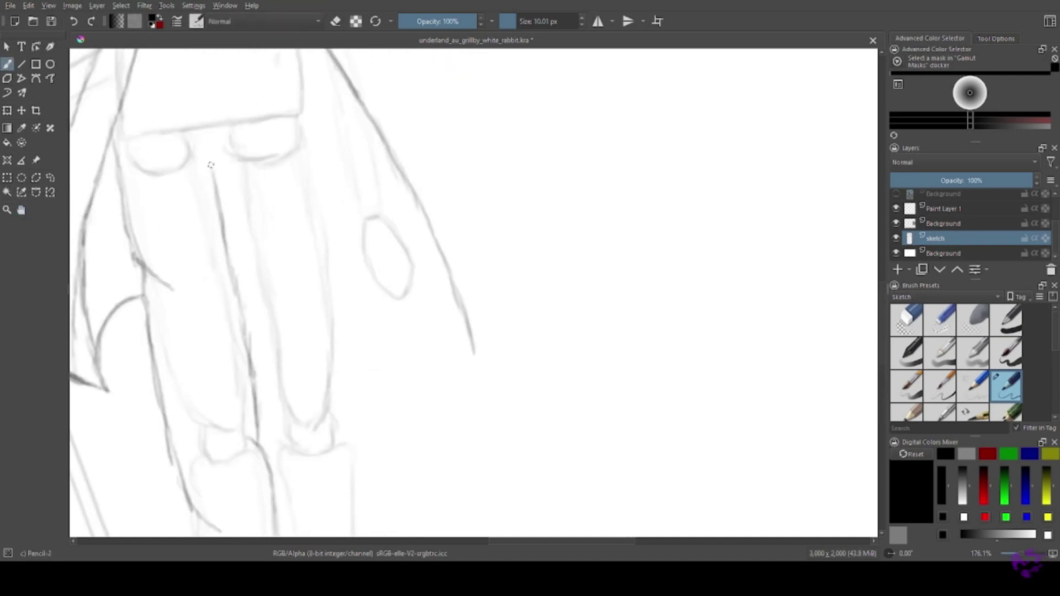
{"action": "left_click_drag", "start_coordinate": [210, 165], "coordinate": [217, 204]}
{"action": "scroll", "coordinate": [177, 385], "scroll_direction": "up", "scroll_amount": 5}
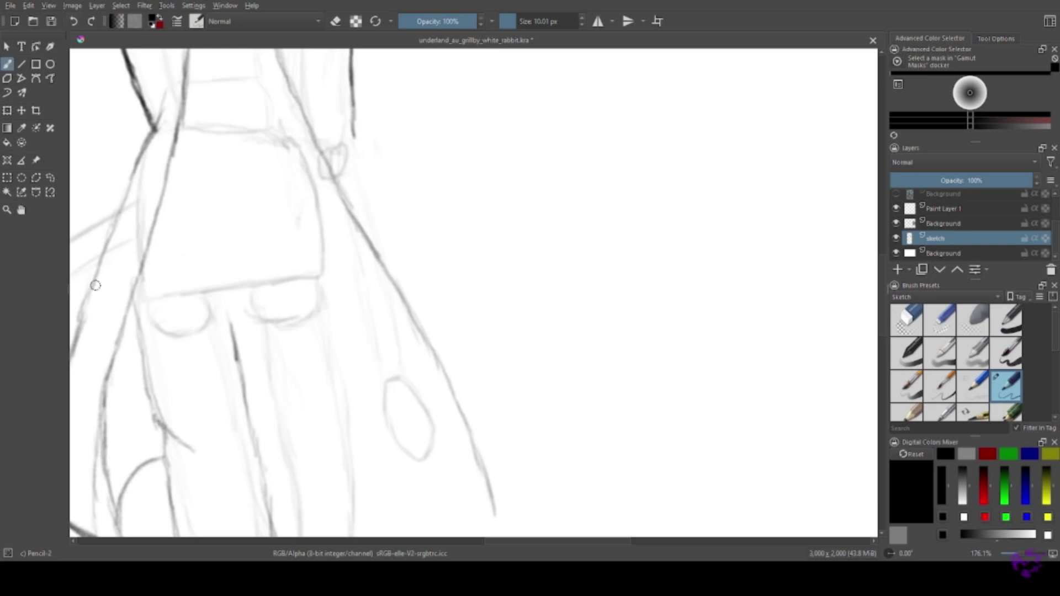
Draw a pointed coat collar and a vest with five buttons, an angled split hem and waist lines.
{"action": "left_click_drag", "start_coordinate": [284, 253], "coordinate": [169, 355]}
{"action": "mouse_move", "coordinate": [171, 398]}
{"action": "left_mouse_down"}
{"action": "mouse_move", "coordinate": [165, 134]}
{"action": "mouse_move", "coordinate": [228, 305]}
{"action": "mouse_move", "coordinate": [547, 300]}
{"action": "mouse_move", "coordinate": [254, 127]}
{"action": "left_mouse_up"}
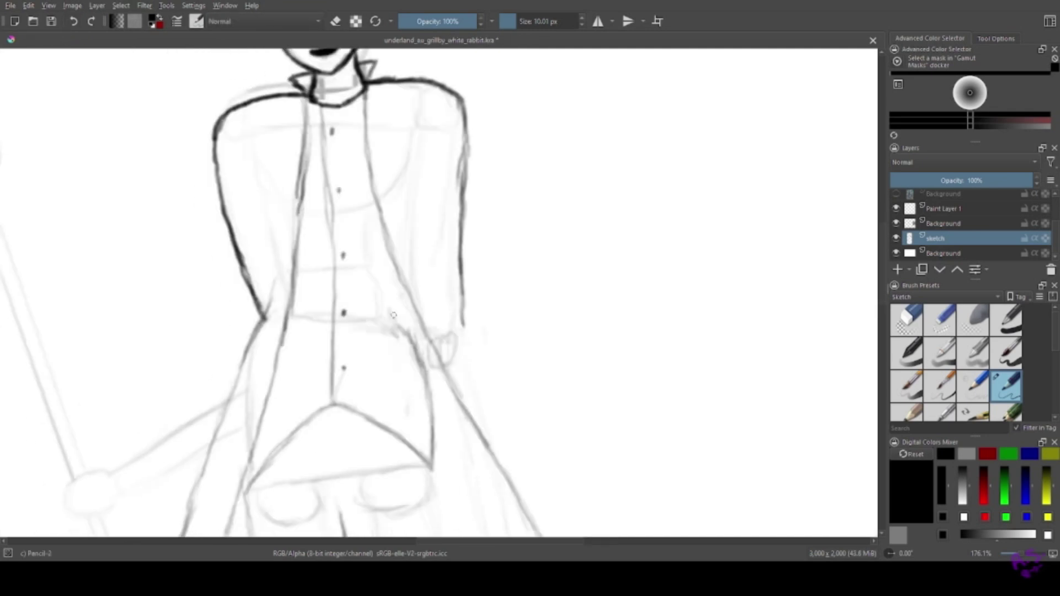
{"action": "left_click_drag", "start_coordinate": [112, 191], "coordinate": [81, 235]}
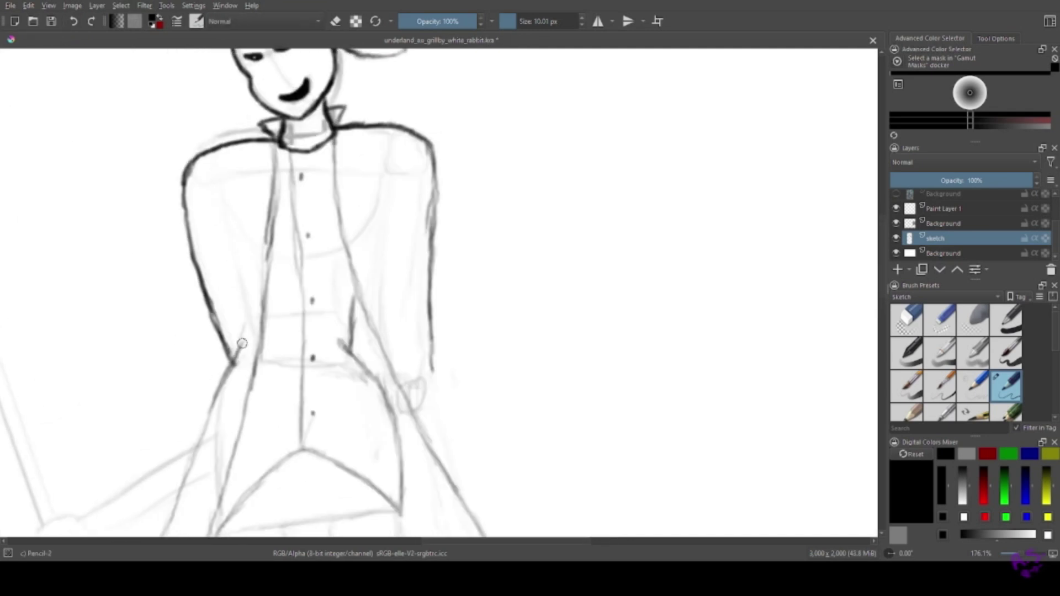
Draw the inner edge of the staff-side sleeve from below the shoulder to the elbow.
{"action": "left_click_drag", "start_coordinate": [221, 182], "coordinate": [244, 286]}
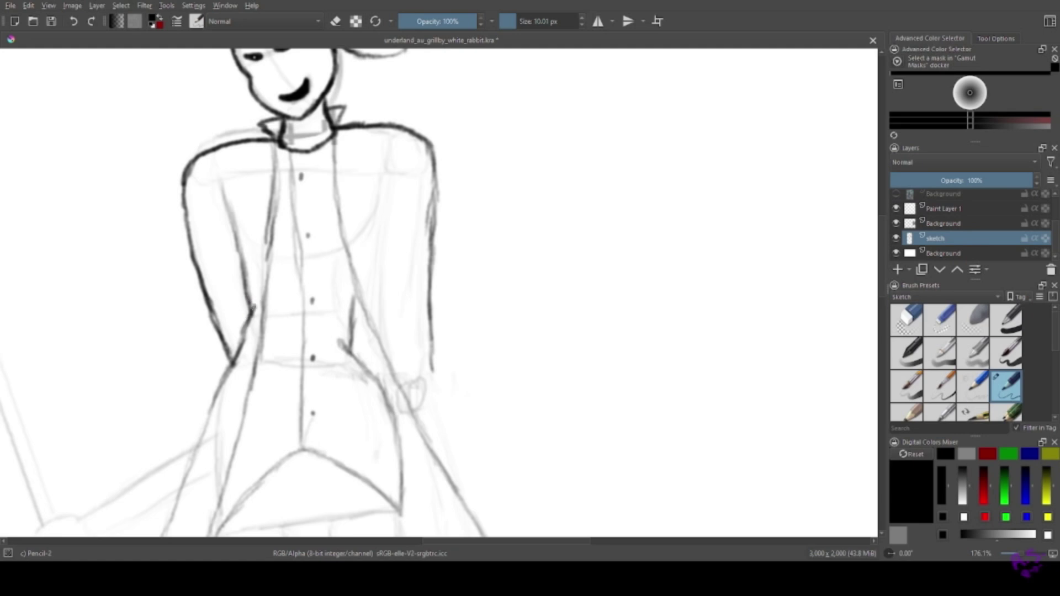
{"action": "scroll", "coordinate": [19, 213], "scroll_direction": "down", "scroll_amount": 5}
{"action": "scroll", "coordinate": [18, 213], "scroll_direction": "up", "scroll_amount": 3}
{"action": "scroll", "coordinate": [159, 199], "scroll_direction": "up", "scroll_amount": 3}
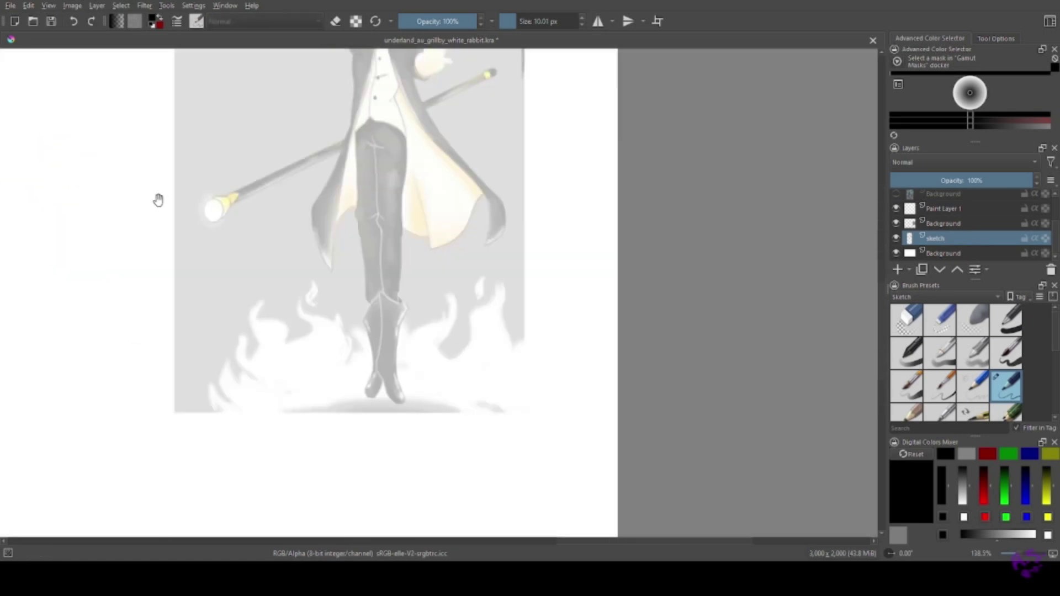
Outline both feet with toe marks and draw the second trouser cuff above the ankle.
{"action": "left_click_drag", "start_coordinate": [159, 199], "coordinate": [273, 188]}
{"action": "left_click_drag", "start_coordinate": [137, 471], "coordinate": [238, 212]}
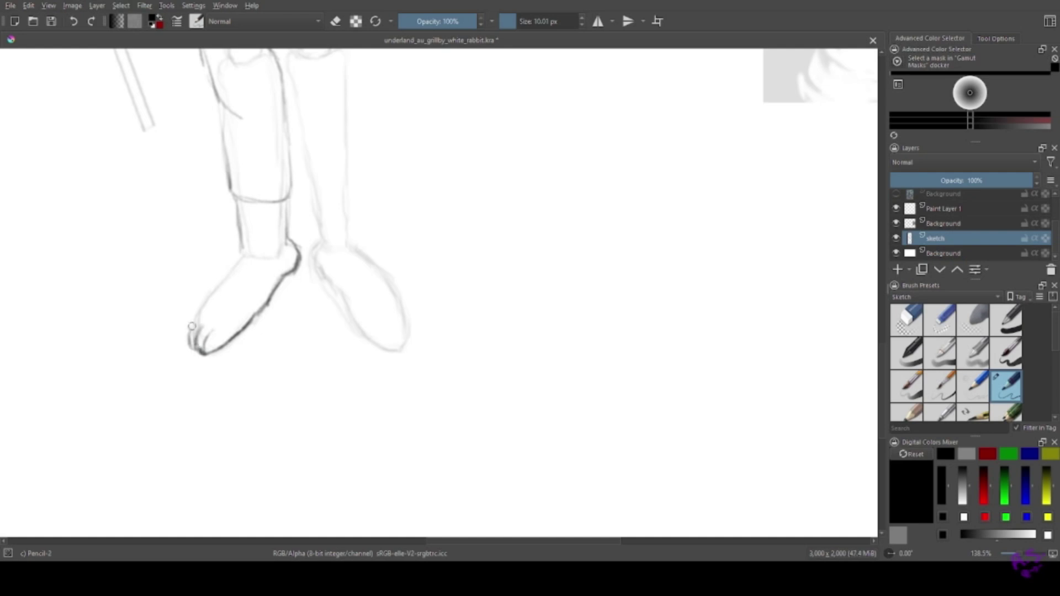
{"action": "mouse_move", "coordinate": [338, 193]}
{"action": "left_mouse_down"}
{"action": "mouse_move", "coordinate": [289, 225]}
{"action": "mouse_move", "coordinate": [261, 304]}
{"action": "left_mouse_up"}
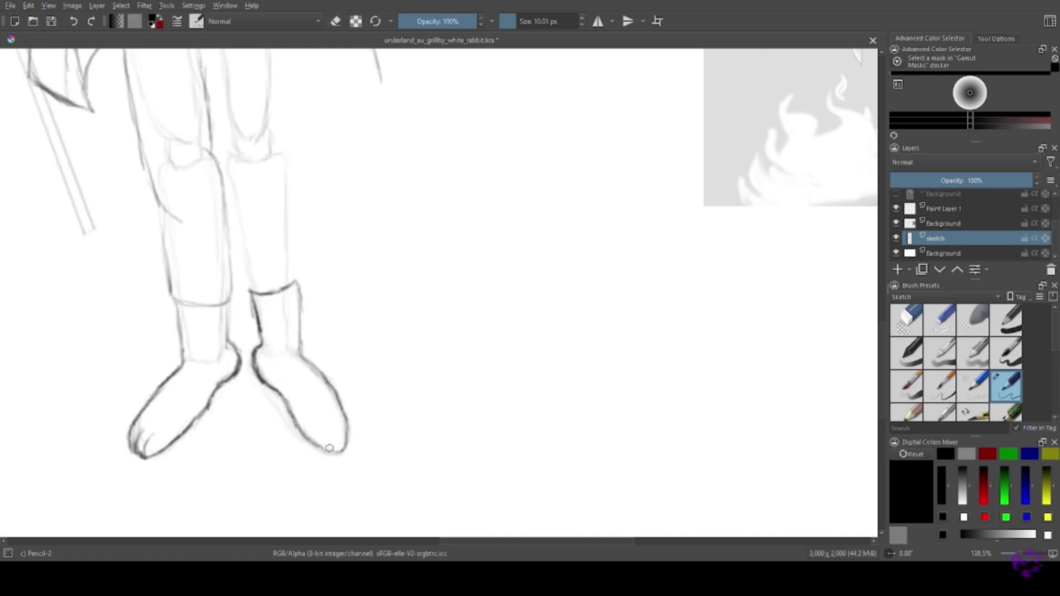
Outline the free-arm-side trouser leg with its knee fold, centre seam and a curved waist line under the vest.
{"action": "mouse_move", "coordinate": [90, 190]}
{"action": "left_mouse_down"}
{"action": "mouse_move", "coordinate": [213, 360]}
{"action": "mouse_move", "coordinate": [155, 359]}
{"action": "left_mouse_up"}
{"action": "left_click_drag", "start_coordinate": [226, 87], "coordinate": [267, 319]}
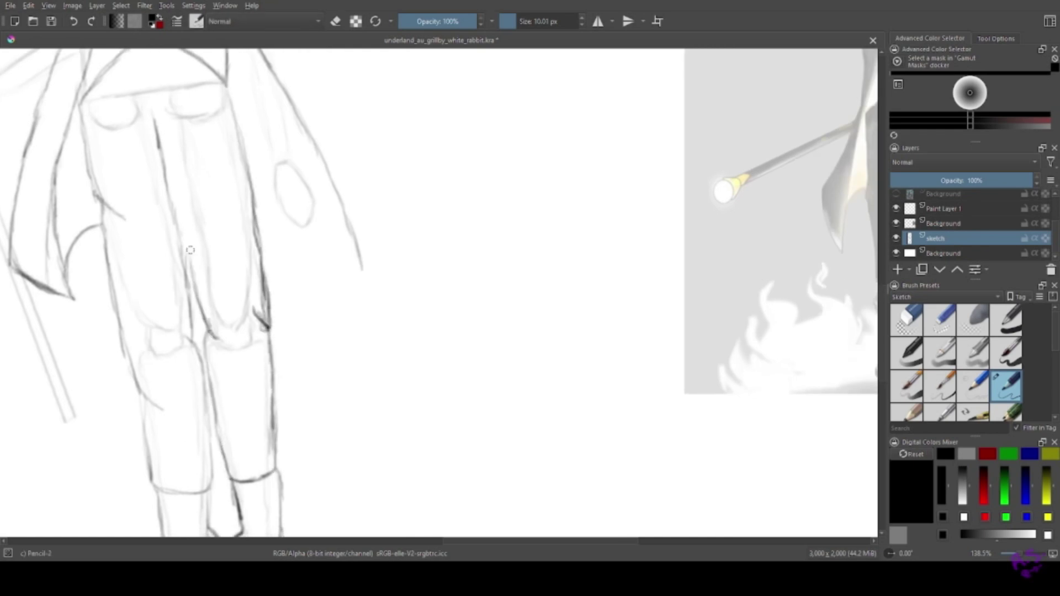
{"action": "left_click_drag", "start_coordinate": [177, 210], "coordinate": [170, 165]}
{"action": "left_click_drag", "start_coordinate": [405, 227], "coordinate": [593, 393]}
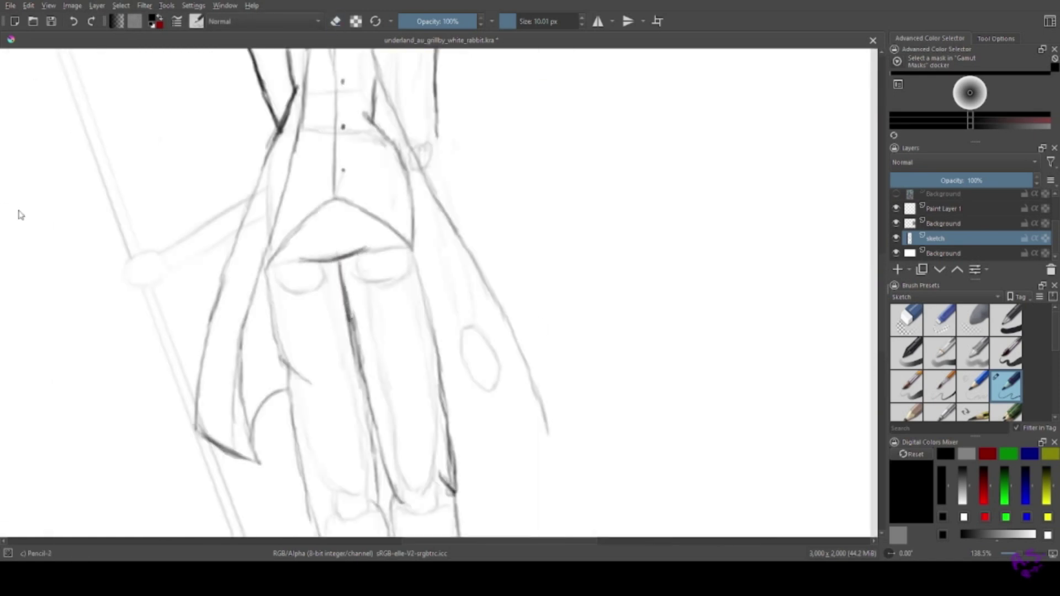
{"action": "left_click_drag", "start_coordinate": [20, 215], "coordinate": [3, 280]}
{"action": "mouse_move", "coordinate": [23, 215]}
{"action": "left_mouse_down"}
{"action": "mouse_move", "coordinate": [416, 296]}
{"action": "mouse_move", "coordinate": [352, 415]}
{"action": "left_mouse_up"}
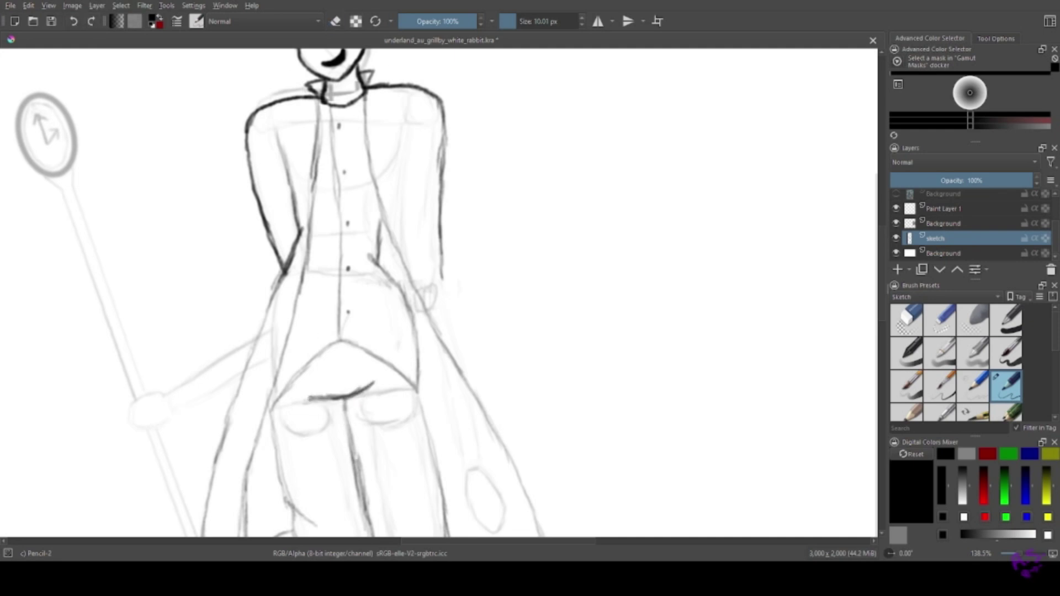
Draw the inner edge of the free arm's sleeve from the chest down toward the waist.
{"action": "key", "text": "minus"}
{"action": "key", "text": "minus"}
{"action": "key", "text": "minus"}
{"action": "key", "text": "minus"}
{"action": "scroll", "coordinate": [414, 270], "scroll_direction": "up", "scroll_amount": 6}
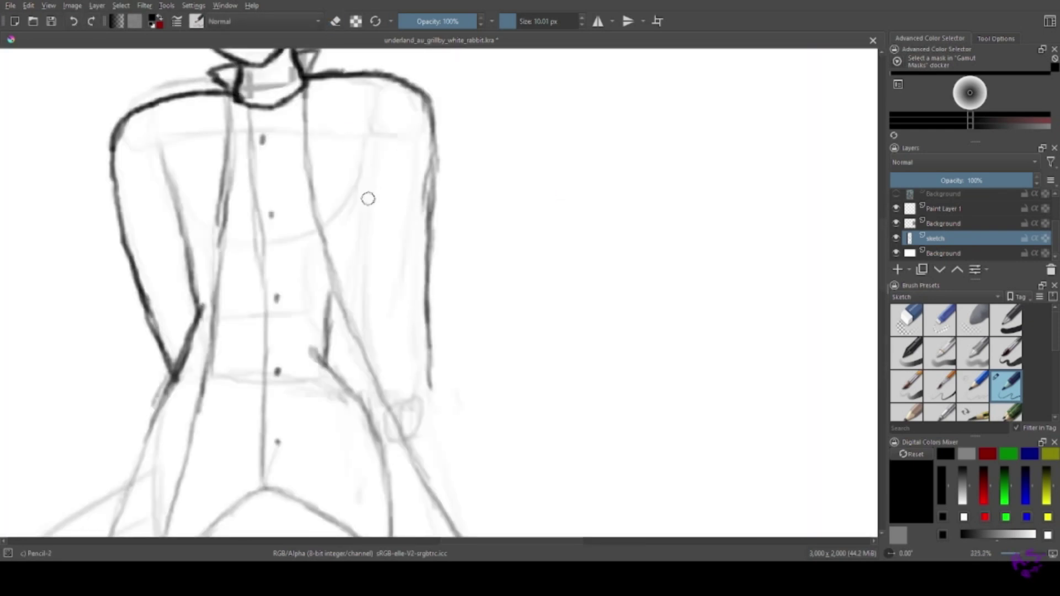
{"action": "left_click_drag", "start_coordinate": [364, 142], "coordinate": [362, 342]}
{"action": "left_click_drag", "start_coordinate": [366, 138], "coordinate": [329, 279]}
Finish the free-arm-side coat tail with its outer edge, slanted hem and an inner fold curving back toward the leg.
{"action": "left_click_drag", "start_coordinate": [425, 367], "coordinate": [464, 534]}
{"action": "mouse_move", "coordinate": [464, 534]}
{"action": "left_mouse_down"}
{"action": "mouse_move", "coordinate": [205, 193]}
{"action": "mouse_move", "coordinate": [265, 229]}
{"action": "mouse_move", "coordinate": [281, 315]}
{"action": "mouse_move", "coordinate": [279, 279]}
{"action": "left_mouse_up"}
{"action": "mouse_move", "coordinate": [317, 237]}
{"action": "left_mouse_down"}
{"action": "mouse_move", "coordinate": [280, 280]}
{"action": "mouse_move", "coordinate": [357, 486]}
{"action": "left_mouse_up"}
{"action": "left_click_drag", "start_coordinate": [158, 277], "coordinate": [172, 199]}
{"action": "left_click_drag", "start_coordinate": [279, 290], "coordinate": [265, 180]}
{"action": "mouse_move", "coordinate": [279, 98]}
{"action": "left_mouse_down"}
{"action": "mouse_move", "coordinate": [352, 262]}
{"action": "mouse_move", "coordinate": [391, 443]}
{"action": "mouse_move", "coordinate": [315, 139]}
{"action": "left_mouse_up"}
{"action": "mouse_move", "coordinate": [649, 199]}
{"action": "left_mouse_down"}
{"action": "mouse_move", "coordinate": [520, 230]}
{"action": "mouse_move", "coordinate": [552, 124]}
{"action": "left_mouse_up"}
{"action": "scroll", "coordinate": [483, 258], "scroll_direction": "down", "scroll_amount": 5}
{"action": "left_click_drag", "start_coordinate": [224, 151], "coordinate": [353, 227]}
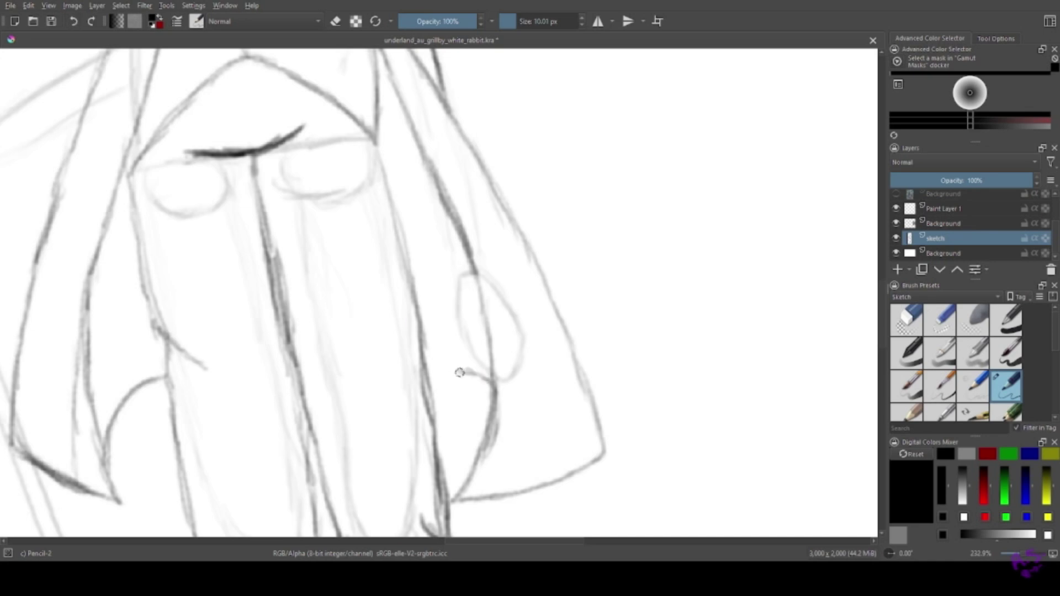
Outline the staff-side forearm sleeve with its cuff and the rounded hand gripping the staff.
{"action": "scroll", "coordinate": [428, 376], "scroll_direction": "down", "scroll_amount": 7}
{"action": "left_click_drag", "start_coordinate": [372, 250], "coordinate": [438, 325]}
{"action": "left_click_drag", "start_coordinate": [274, 149], "coordinate": [457, 384]}
{"action": "left_click_drag", "start_coordinate": [386, 222], "coordinate": [327, 210]}
{"action": "scroll", "coordinate": [319, 274], "scroll_direction": "down", "scroll_amount": 5}
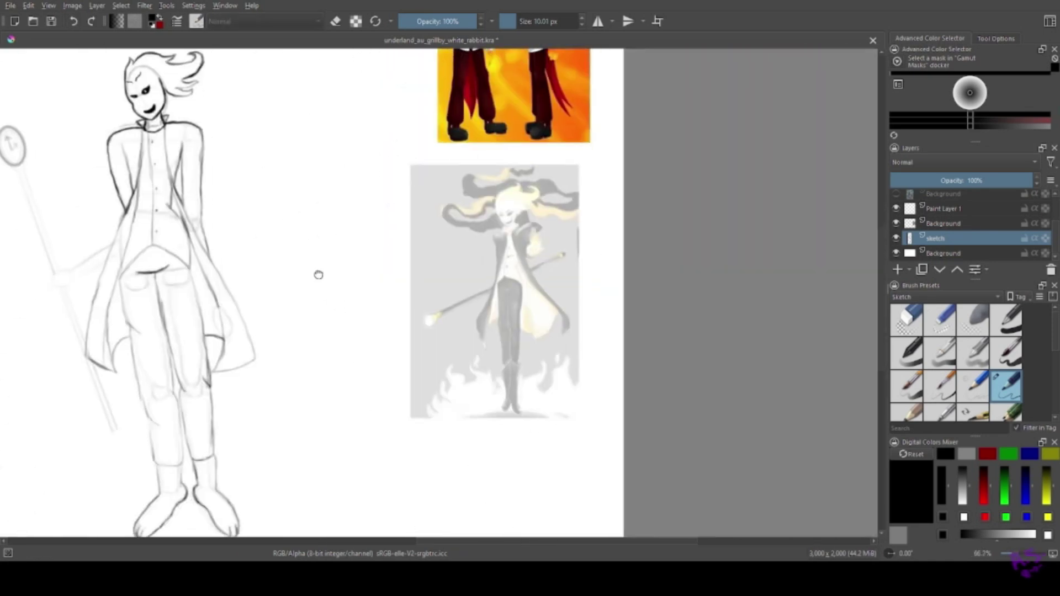
{"action": "scroll", "coordinate": [319, 274], "scroll_direction": "up", "scroll_amount": 2}
{"action": "left_click_drag", "start_coordinate": [200, 211], "coordinate": [346, 318]}
{"action": "mouse_move", "coordinate": [265, 254]}
{"action": "left_mouse_down"}
{"action": "mouse_move", "coordinate": [486, 114]}
{"action": "mouse_move", "coordinate": [269, 284]}
{"action": "mouse_move", "coordinate": [301, 336]}
{"action": "mouse_move", "coordinate": [423, 279]}
{"action": "left_mouse_up"}
{"action": "key", "text": "ctrl+z"}
{"action": "left_click_drag", "start_coordinate": [309, 331], "coordinate": [434, 265]}
{"action": "mouse_move", "coordinate": [231, 273]}
{"action": "left_mouse_down"}
{"action": "mouse_move", "coordinate": [254, 276]}
{"action": "mouse_move", "coordinate": [254, 356]}
{"action": "mouse_move", "coordinate": [291, 359]}
{"action": "left_mouse_up"}
{"action": "scroll", "coordinate": [301, 366], "scroll_direction": "down", "scroll_amount": 5}
{"action": "mouse_move", "coordinate": [319, 396]}
{"action": "left_mouse_down"}
{"action": "mouse_move", "coordinate": [202, 133]}
{"action": "mouse_move", "coordinate": [326, 474]}
{"action": "left_mouse_up"}
Draw the two parallel edges of the staff shaft from below the clock down to the hand.
{"action": "scroll", "coordinate": [235, 305], "scroll_direction": "down", "scroll_amount": 6}
{"action": "left_click_drag", "start_coordinate": [225, 132], "coordinate": [342, 460]}
{"action": "key", "text": "minus"}
{"action": "mouse_move", "coordinate": [201, 149]}
{"action": "left_mouse_down"}
{"action": "mouse_move", "coordinate": [396, 171]}
{"action": "mouse_move", "coordinate": [263, 130]}
{"action": "mouse_move", "coordinate": [381, 442]}
{"action": "left_mouse_up"}
{"action": "left_click_drag", "start_coordinate": [248, 139], "coordinate": [357, 445]}
{"action": "key", "text": "ctrl+z"}
{"action": "key", "text": "ctrl+z"}
{"action": "mouse_move", "coordinate": [248, 138]}
{"action": "left_mouse_down"}
{"action": "mouse_move", "coordinate": [357, 442]}
{"action": "mouse_move", "coordinate": [386, 442]}
{"action": "left_mouse_up"}
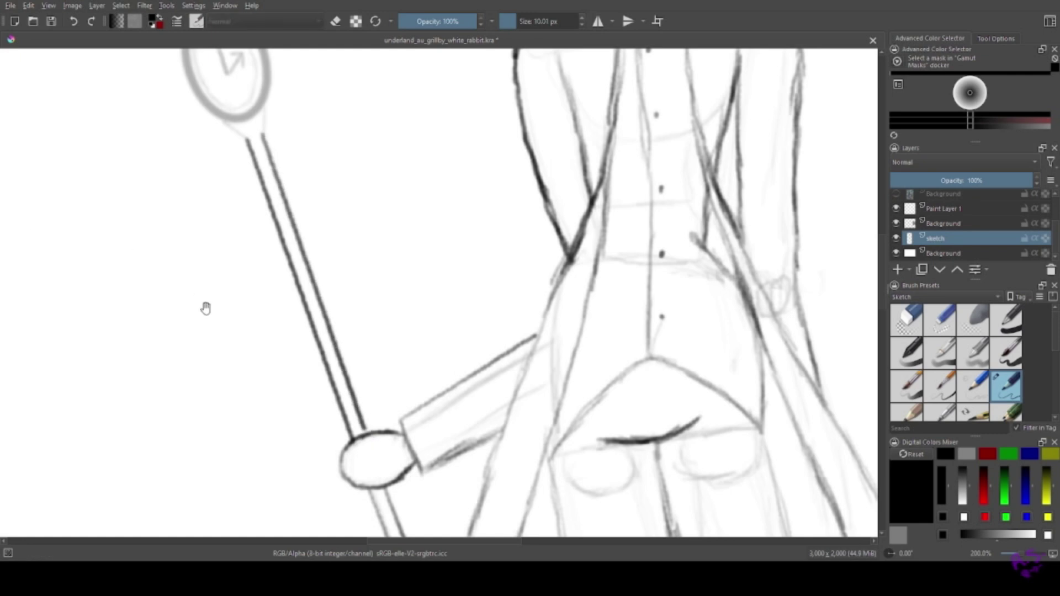
Outline the staff's oval clock with its arrow-shaped hands, an inner rim and the neck joining it to the shaft.
{"action": "left_click_drag", "start_coordinate": [205, 308], "coordinate": [128, 203]}
{"action": "scroll", "coordinate": [19, 209], "scroll_direction": "down", "scroll_amount": 3}
{"action": "scroll", "coordinate": [24, 213], "scroll_direction": "up", "scroll_amount": 5}
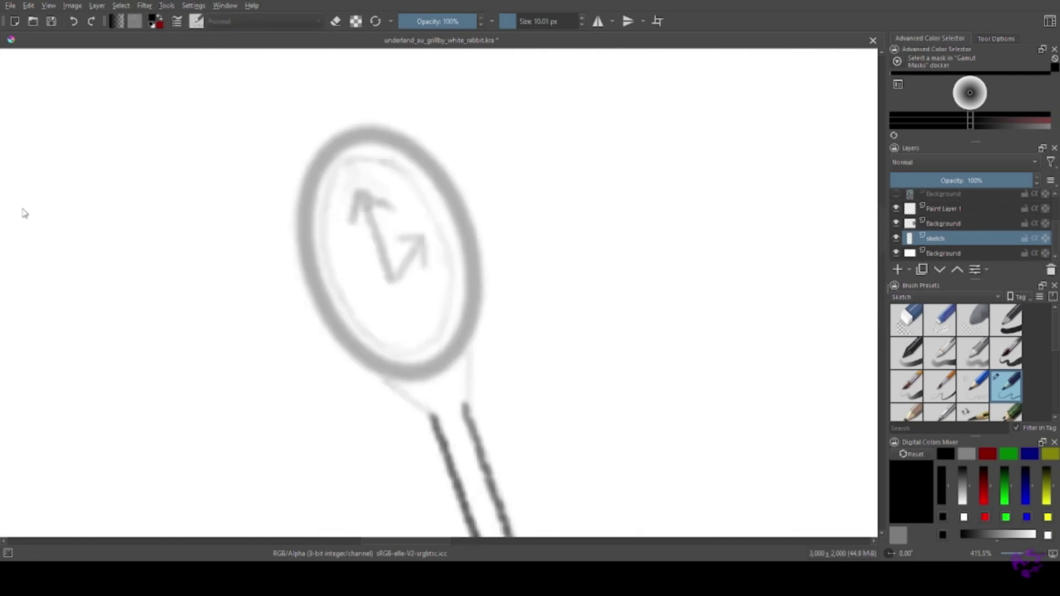
{"action": "left_click_drag", "start_coordinate": [357, 285], "coordinate": [363, 329]}
{"action": "scroll", "coordinate": [14, 80], "scroll_direction": "up", "scroll_amount": 2}
{"action": "mouse_move", "coordinate": [251, 392]}
{"action": "left_mouse_down"}
{"action": "mouse_move", "coordinate": [199, 356]}
{"action": "mouse_move", "coordinate": [166, 287]}
{"action": "mouse_move", "coordinate": [166, 227]}
{"action": "mouse_move", "coordinate": [221, 148]}
{"action": "mouse_move", "coordinate": [320, 221]}
{"action": "mouse_move", "coordinate": [339, 325]}
{"action": "mouse_move", "coordinate": [274, 388]}
{"action": "left_mouse_up"}
{"action": "left_click_drag", "start_coordinate": [225, 208], "coordinate": [286, 279]}
{"action": "left_click_drag", "start_coordinate": [210, 239], "coordinate": [247, 221]}
{"action": "mouse_move", "coordinate": [213, 166]}
{"action": "left_mouse_down"}
{"action": "mouse_move", "coordinate": [177, 247]}
{"action": "mouse_move", "coordinate": [236, 368]}
{"action": "mouse_move", "coordinate": [310, 343]}
{"action": "mouse_move", "coordinate": [326, 321]}
{"action": "left_mouse_up"}
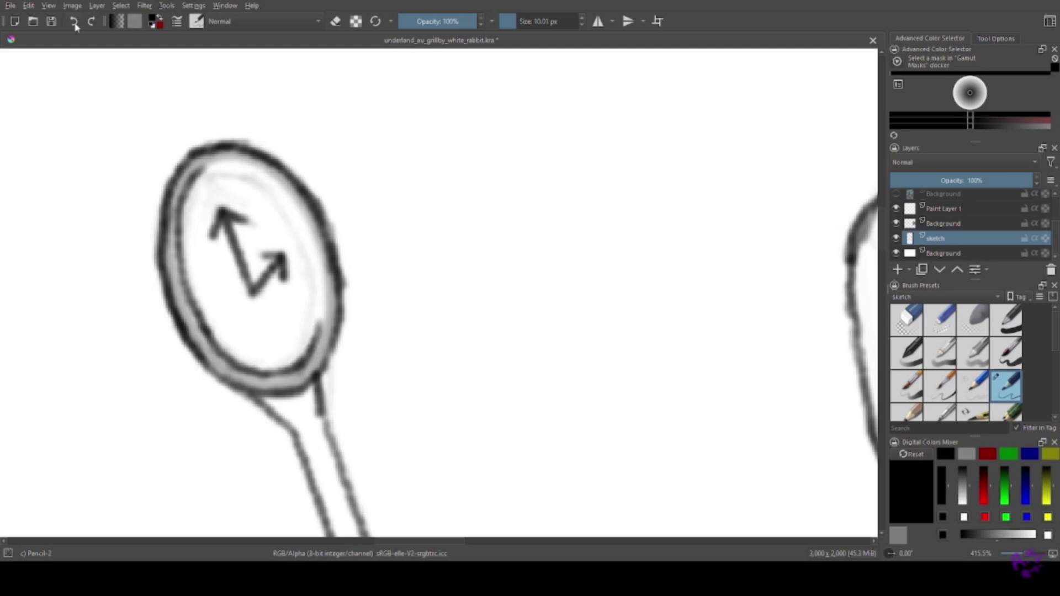
Undo the last strokes on the clock's inner rim and redraw that rim.
{"action": "left_click", "coordinate": [73, 21]}
{"action": "left_click", "coordinate": [74, 21]}
{"action": "left_click", "coordinate": [73, 21]}
{"action": "left_click_drag", "start_coordinate": [188, 222], "coordinate": [191, 323]}
{"action": "mouse_move", "coordinate": [195, 158]}
{"action": "left_mouse_down"}
{"action": "mouse_move", "coordinate": [293, 232]}
{"action": "mouse_move", "coordinate": [298, 351]}
{"action": "mouse_move", "coordinate": [286, 372]}
{"action": "mouse_move", "coordinate": [221, 355]}
{"action": "mouse_move", "coordinate": [183, 307]}
{"action": "left_mouse_up"}
Draw the lower part of the staff shaft below the hand.
{"action": "key", "text": "minus"}
{"action": "key", "text": "minus"}
{"action": "key", "text": "minus"}
{"action": "key", "text": "minus"}
{"action": "key", "text": "minus"}
{"action": "mouse_move", "coordinate": [497, 343]}
{"action": "left_mouse_down"}
{"action": "mouse_move", "coordinate": [226, 160]}
{"action": "mouse_move", "coordinate": [359, 243]}
{"action": "left_mouse_up"}
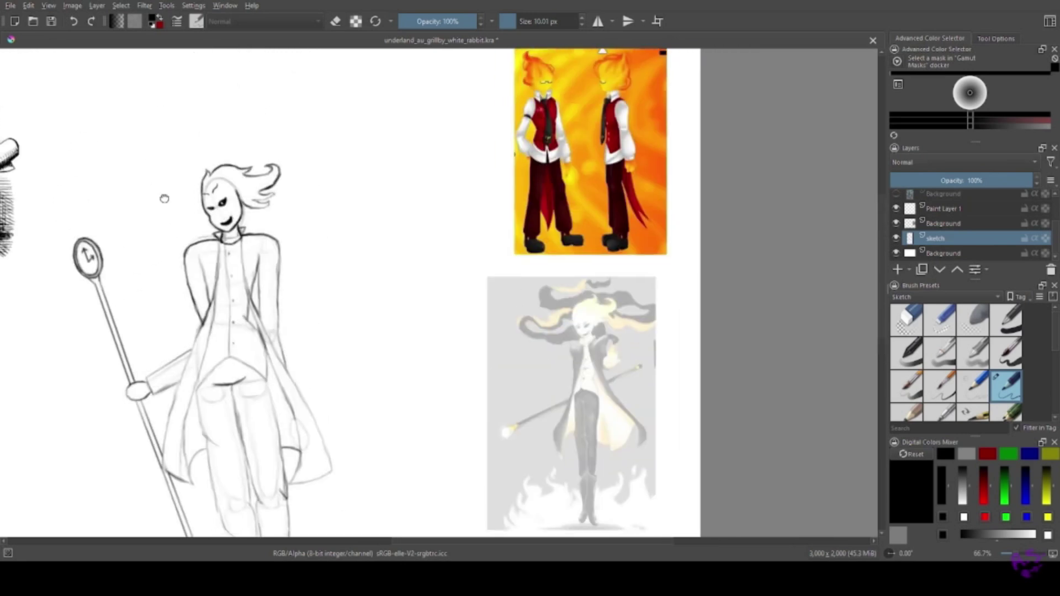
Move the cartoon White Rabbit reference image directly below the blue-coated rabbit painting.
{"action": "key", "text": "minus"}
{"action": "key", "text": "minus"}
{"action": "key", "text": "minus"}
{"action": "key", "text": "minus"}
{"action": "left_click", "coordinate": [939, 223]}
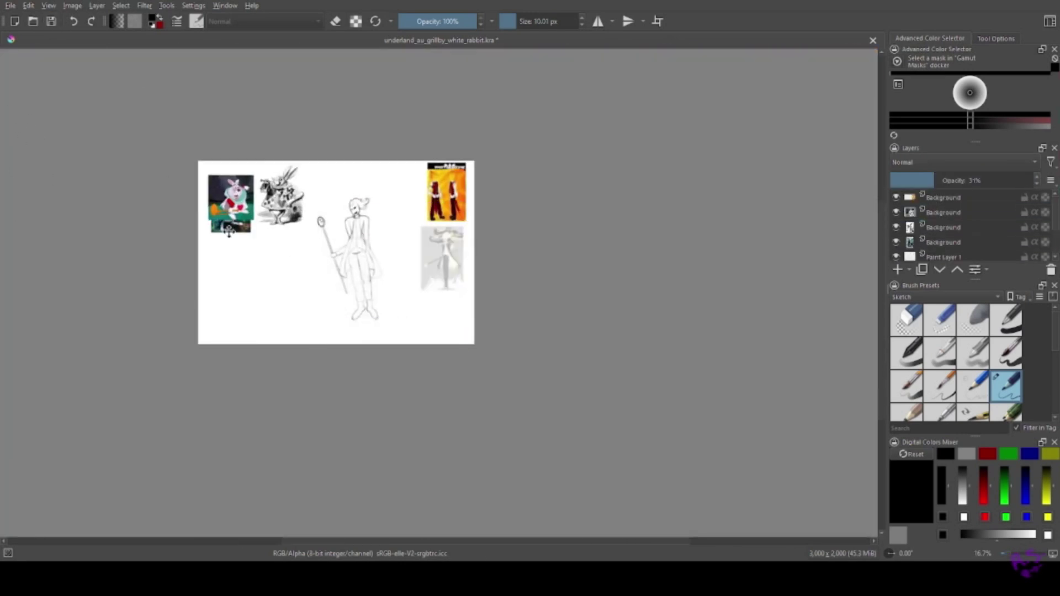
{"action": "left_click", "coordinate": [939, 213]}
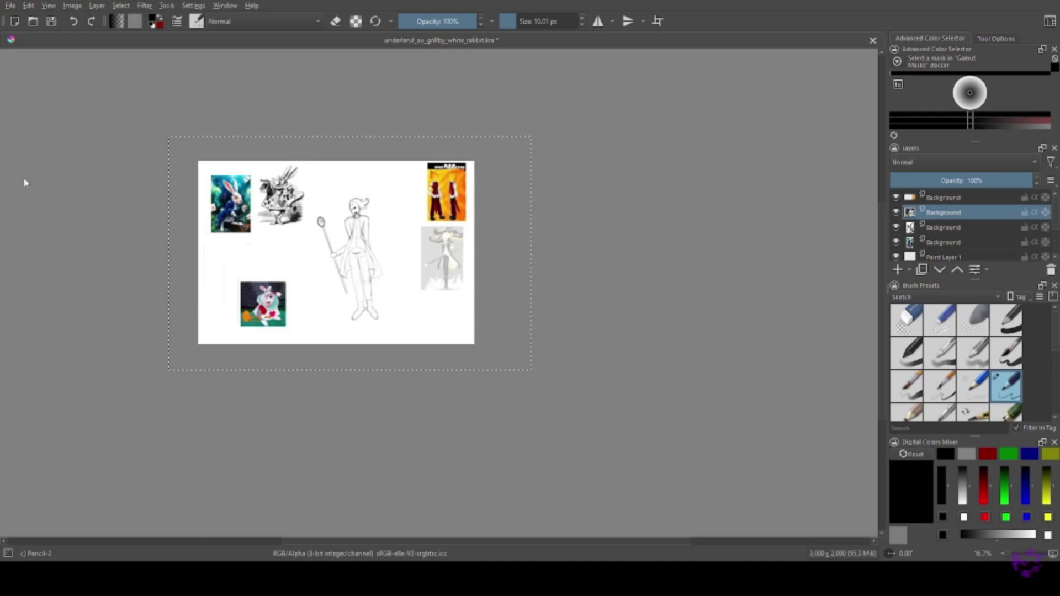
{"action": "key", "text": "minus"}
{"action": "key", "text": "minus"}
{"action": "key", "text": "minus"}
{"action": "key", "text": "plus"}
{"action": "key", "text": "plus"}
{"action": "key", "text": "plus"}
{"action": "key", "text": "plus"}
{"action": "key", "text": "plus"}
{"action": "key", "text": "ctrl+z"}
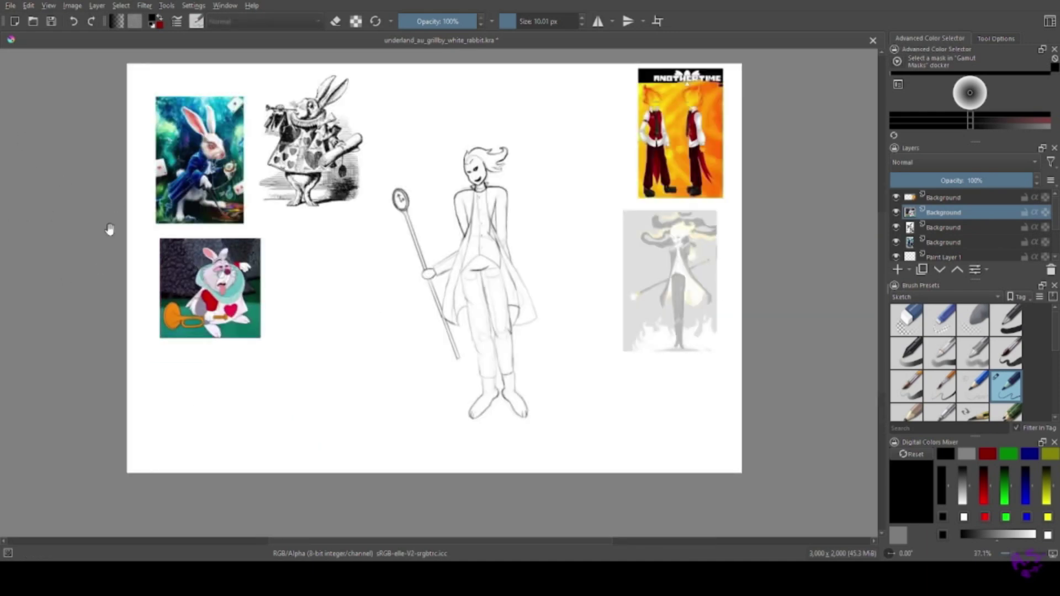
Hide the faded full-body reference layer and make the sketch layer active.
{"action": "key", "text": "minus"}
{"action": "key", "text": "minus"}
{"action": "key", "text": "minus"}
{"action": "left_click", "coordinate": [900, 256]}
{"action": "scroll", "coordinate": [939, 238], "scroll_direction": "down", "scroll_amount": 2}
{"action": "left_click", "coordinate": [939, 242]}
Clear the leftover construction lines and stray marks from the figure on the sketch layer.
{"action": "key", "text": "ctrl+z"}
{"action": "key", "text": "ctrl+z"}
{"action": "key", "text": "ctrl+z"}
{"action": "key", "text": "ctrl+z"}
{"action": "key", "text": "b"}
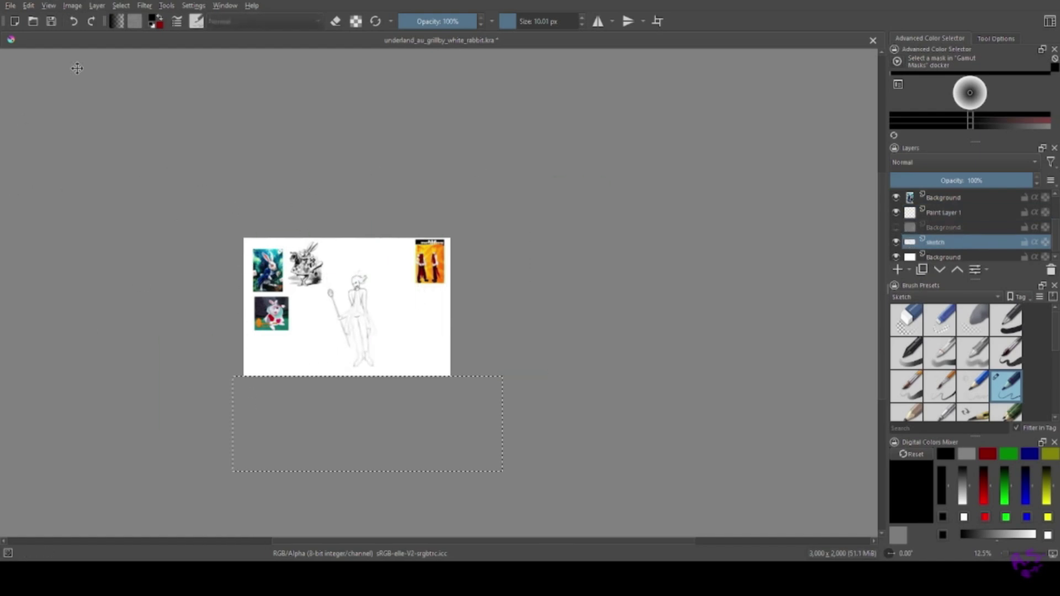
{"action": "left_click_drag", "start_coordinate": [390, 314], "coordinate": [402, 352]}
{"action": "key", "text": "ctrl+shift+z"}
{"action": "key", "text": "ctrl+shift+z"}
{"action": "key", "text": "ctrl+shift+z"}
{"action": "key", "text": "ctrl+shift+z"}
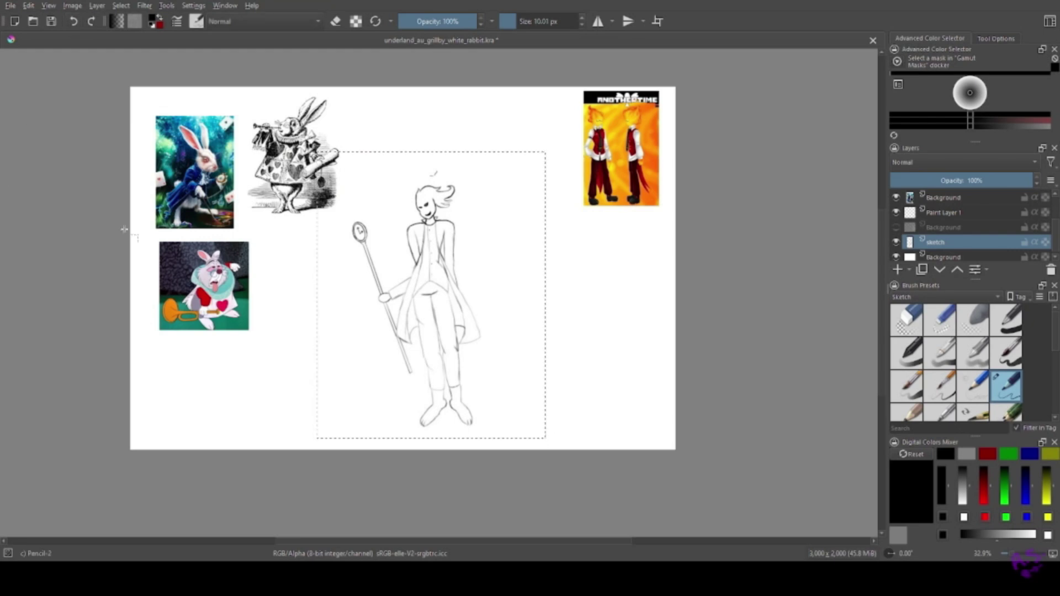
{"action": "scroll", "coordinate": [199, 251], "scroll_direction": "up", "scroll_amount": 5}
{"action": "key", "text": "b"}
{"action": "key", "text": "ctrl+z"}
{"action": "key", "text": "ctrl+z"}
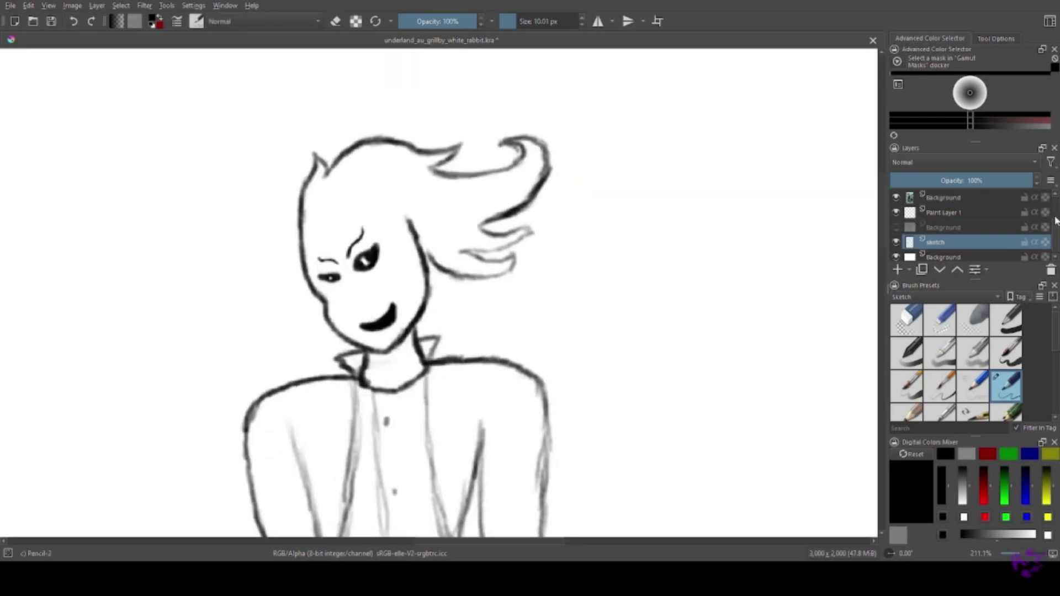
Redraw both eyebrows on the face with a finer brush of about 5 px.
{"action": "scroll", "coordinate": [356, 275], "scroll_direction": "up", "scroll_amount": 5}
{"action": "key", "text": "["}
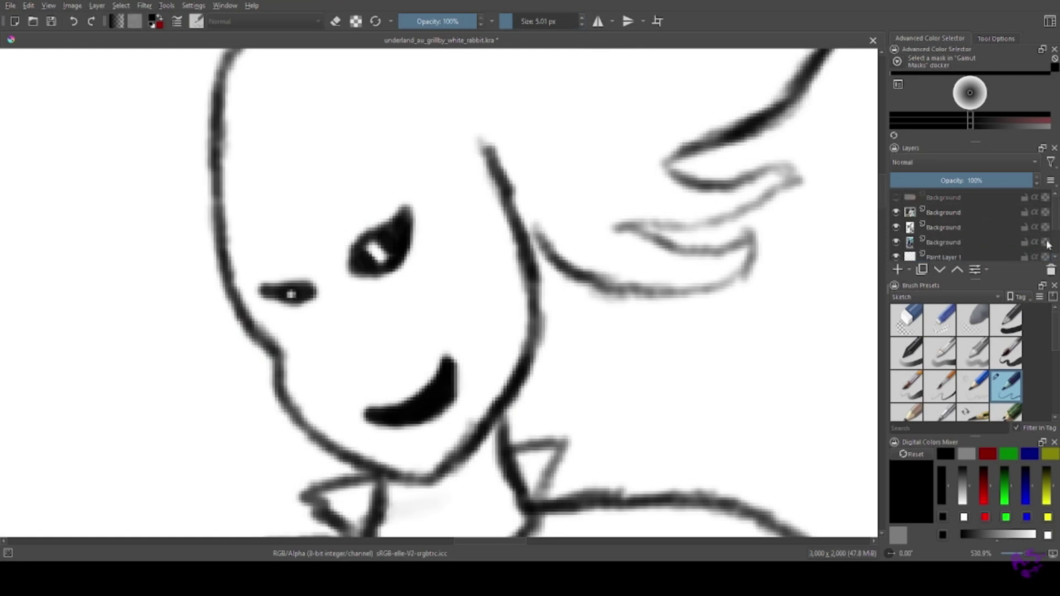
{"action": "left_click_drag", "start_coordinate": [372, 166], "coordinate": [334, 243]}
{"action": "left_click_drag", "start_coordinate": [259, 244], "coordinate": [311, 258]}
{"action": "left_click_drag", "start_coordinate": [1031, 181], "coordinate": [927, 180]}
{"action": "left_click", "coordinate": [896, 238]}
{"action": "left_click", "coordinate": [896, 238]}
{"action": "left_click", "coordinate": [950, 194]}
{"action": "left_click_drag", "start_coordinate": [1031, 181], "coordinate": [950, 181]}
{"action": "left_click", "coordinate": [950, 238]}
Move the reference image of the two flame-haired figures closer to the sketch and tilt it slightly.
{"action": "left_click_drag", "start_coordinate": [350, 250], "coordinate": [367, 185]}
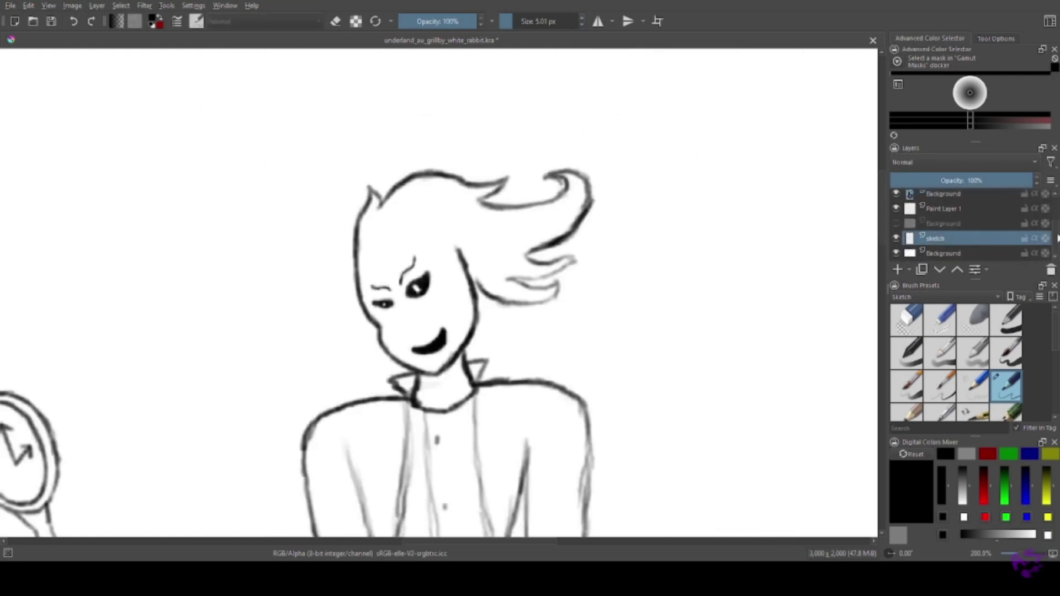
{"action": "left_click", "coordinate": [529, 21]}
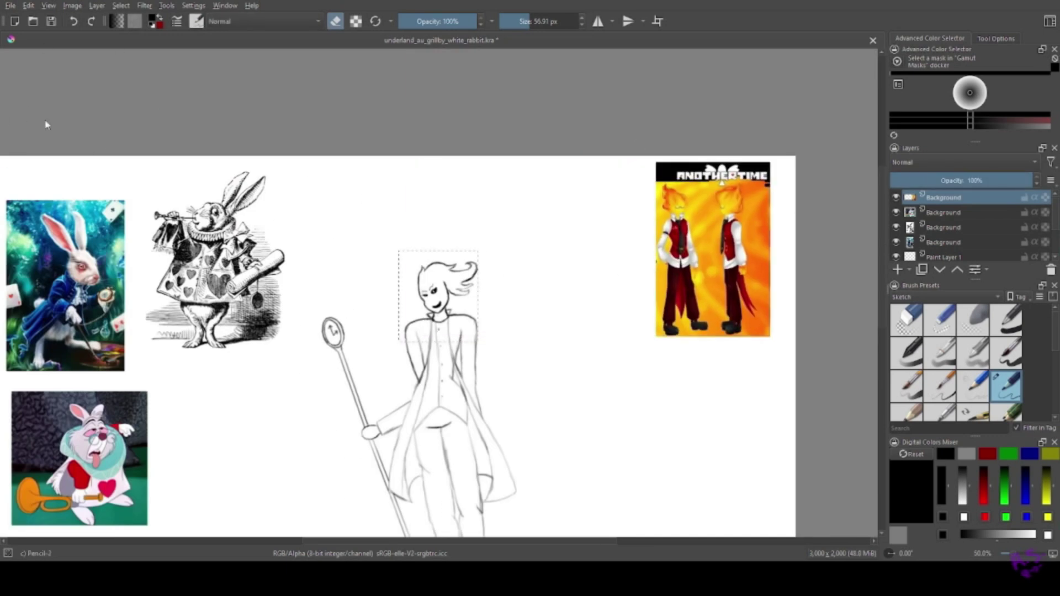
{"action": "left_click_drag", "start_coordinate": [481, 220], "coordinate": [507, 273]}
Delete the hidden, faded full-body reference layer.
{"action": "left_click", "coordinate": [944, 242]}
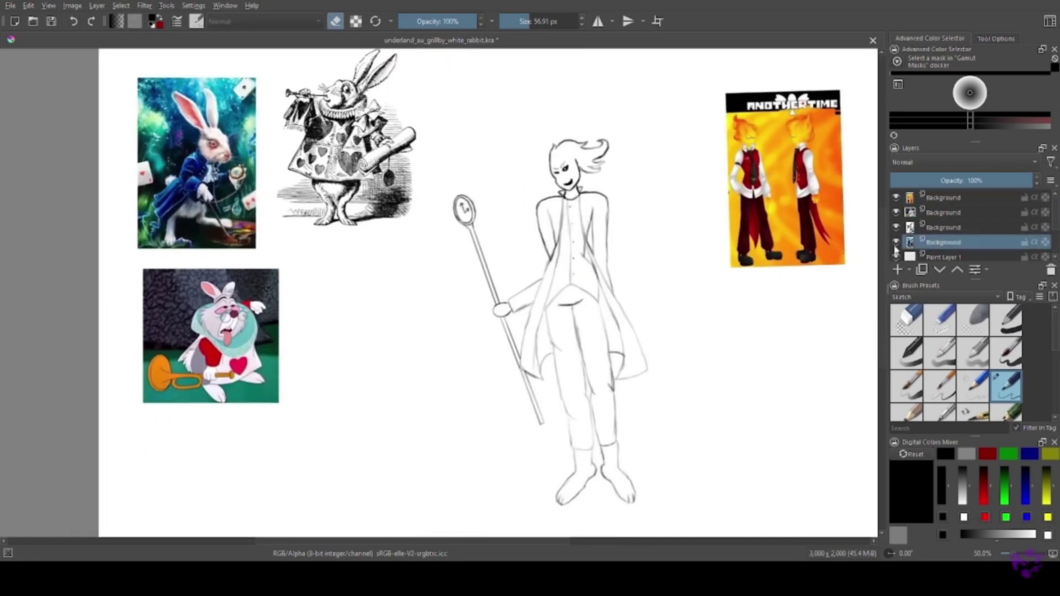
{"action": "left_click", "coordinate": [896, 242]}
{"action": "key", "text": "shift+Delete"}
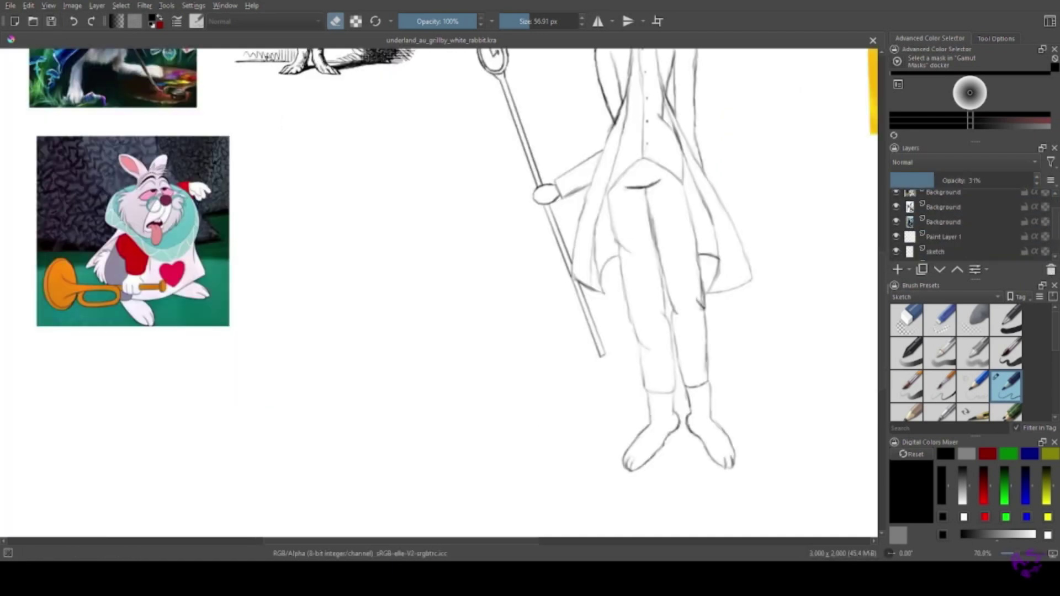
Draw a large circle overlapped by a smaller one at its lower left beside the figure, using a 10 px brush on the sketch layer.
{"action": "left_click", "coordinate": [513, 21]}
{"action": "left_click", "coordinate": [980, 250]}
{"action": "left_click_drag", "start_coordinate": [376, 256], "coordinate": [382, 346]}
{"action": "scroll", "coordinate": [285, 240], "scroll_direction": "up", "scroll_amount": 4}
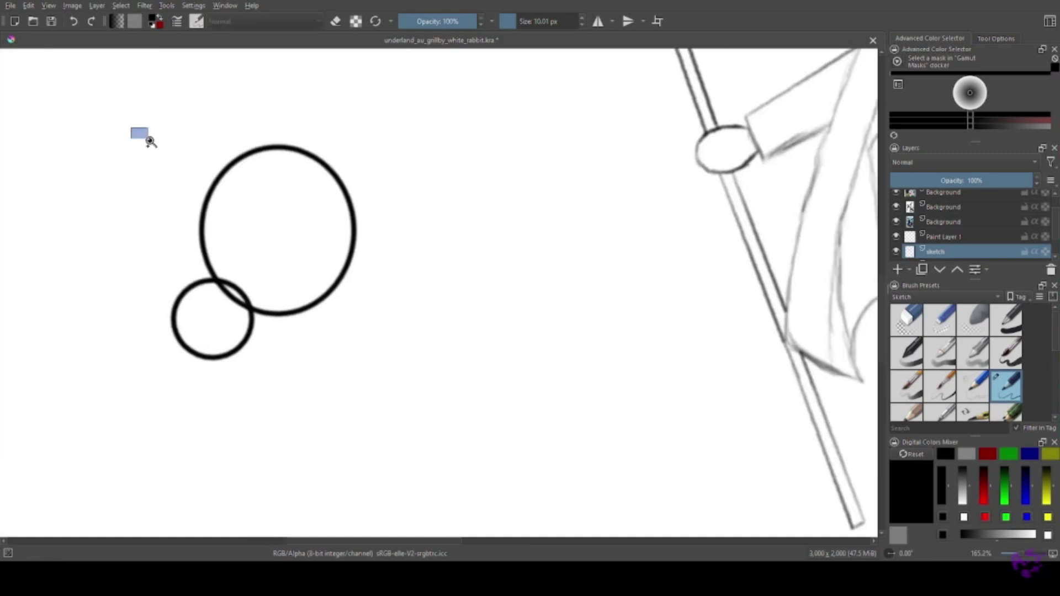
Join the large and small circles with a connecting curve on each side.
{"action": "scroll", "coordinate": [260, 285], "scroll_direction": "up", "scroll_amount": 3}
{"action": "left_click_drag", "start_coordinate": [156, 212], "coordinate": [138, 283]}
{"action": "mouse_move", "coordinate": [256, 365]}
{"action": "left_mouse_down"}
{"action": "mouse_move", "coordinate": [243, 379]}
{"action": "mouse_move", "coordinate": [340, 334]}
{"action": "left_mouse_up"}
{"action": "scroll", "coordinate": [241, 199], "scroll_direction": "down", "scroll_amount": 1}
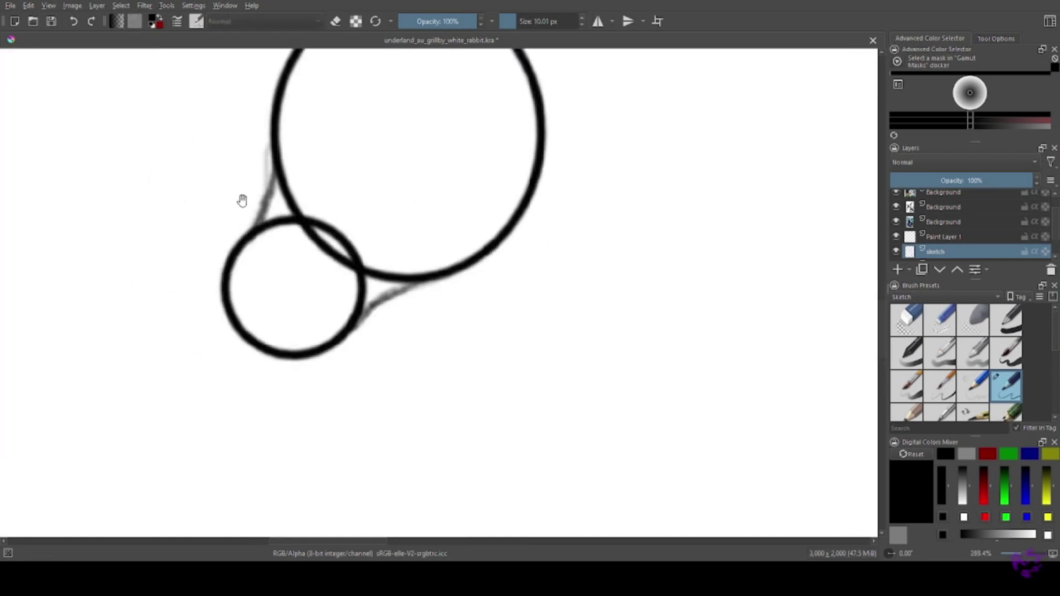
Erase the overlapping inner arcs so the two circles merge into one head outline with a muzzle.
{"action": "scroll", "coordinate": [252, 171], "scroll_direction": "down", "scroll_amount": 5}
{"action": "scroll", "coordinate": [15, 182], "scroll_direction": "up", "scroll_amount": 4}
{"action": "key", "text": "t"}
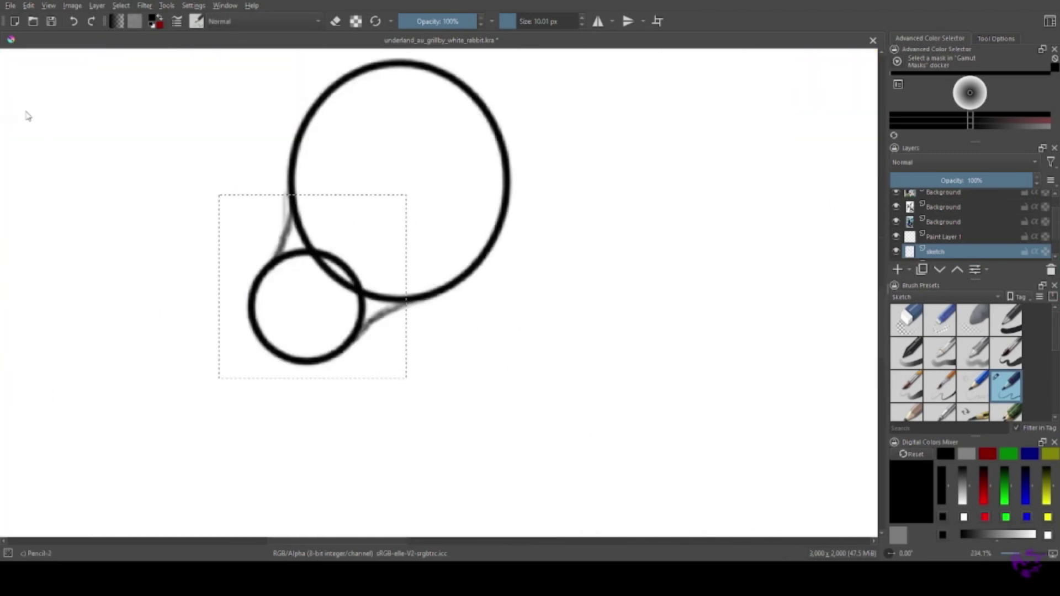
{"action": "left_click_drag", "start_coordinate": [172, 169], "coordinate": [189, 149]}
{"action": "key", "text": "b"}
{"action": "key", "text": "e"}
{"action": "mouse_move", "coordinate": [307, 227]}
{"action": "left_mouse_down"}
{"action": "mouse_move", "coordinate": [326, 191]}
{"action": "mouse_move", "coordinate": [433, 265]}
{"action": "mouse_move", "coordinate": [288, 237]}
{"action": "mouse_move", "coordinate": [286, 186]}
{"action": "left_mouse_up"}
{"action": "left_click_drag", "start_coordinate": [287, 190], "coordinate": [278, 264]}
{"action": "scroll", "coordinate": [249, 271], "scroll_direction": "down", "scroll_amount": 6}
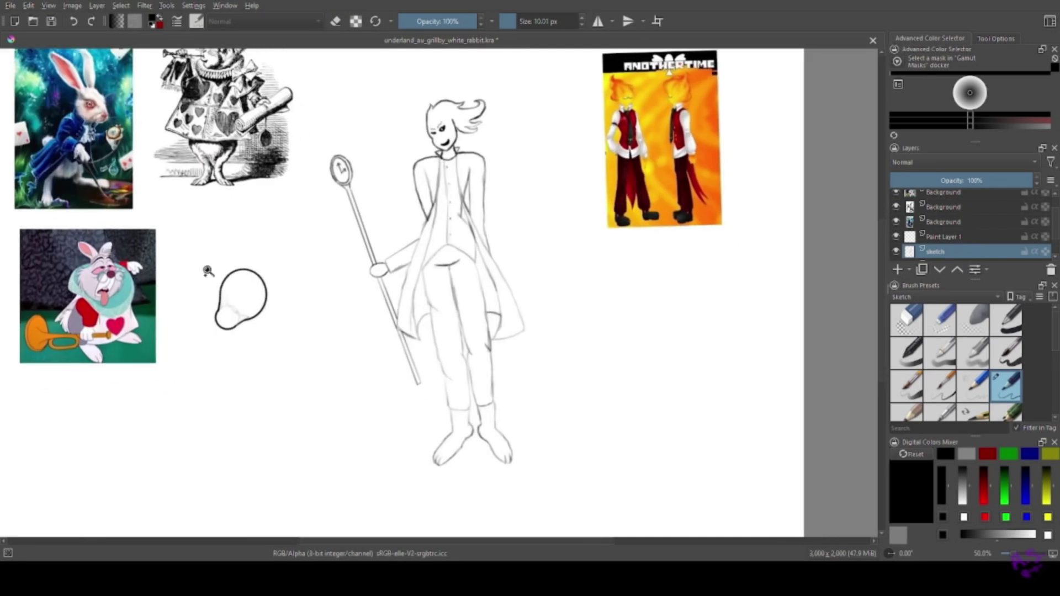
Draw a short nostril mark on the muzzle.
{"action": "scroll", "coordinate": [208, 271], "scroll_direction": "up", "scroll_amount": 7}
{"action": "mouse_move", "coordinate": [319, 340]}
{"action": "left_mouse_down"}
{"action": "mouse_move", "coordinate": [317, 296]}
{"action": "mouse_move", "coordinate": [296, 367]}
{"action": "mouse_move", "coordinate": [302, 344]}
{"action": "mouse_move", "coordinate": [308, 400]}
{"action": "left_mouse_up"}
{"action": "mouse_move", "coordinate": [426, 249]}
{"action": "left_mouse_down"}
{"action": "mouse_move", "coordinate": [430, 213]}
{"action": "mouse_move", "coordinate": [478, 171]}
{"action": "left_mouse_up"}
{"action": "left_click_drag", "start_coordinate": [482, 167], "coordinate": [473, 213]}
{"action": "left_click", "coordinate": [72, 23]}
{"action": "left_click", "coordinate": [72, 23]}
Draw a teardrop-shaped eye with a pointed upper corner on the rabbit head.
{"action": "mouse_move", "coordinate": [425, 247]}
{"action": "left_mouse_down"}
{"action": "mouse_move", "coordinate": [439, 201]}
{"action": "mouse_move", "coordinate": [477, 158]}
{"action": "left_mouse_up"}
{"action": "mouse_move", "coordinate": [414, 227]}
{"action": "left_mouse_down"}
{"action": "mouse_move", "coordinate": [470, 170]}
{"action": "mouse_move", "coordinate": [416, 250]}
{"action": "mouse_move", "coordinate": [476, 218]}
{"action": "left_mouse_up"}
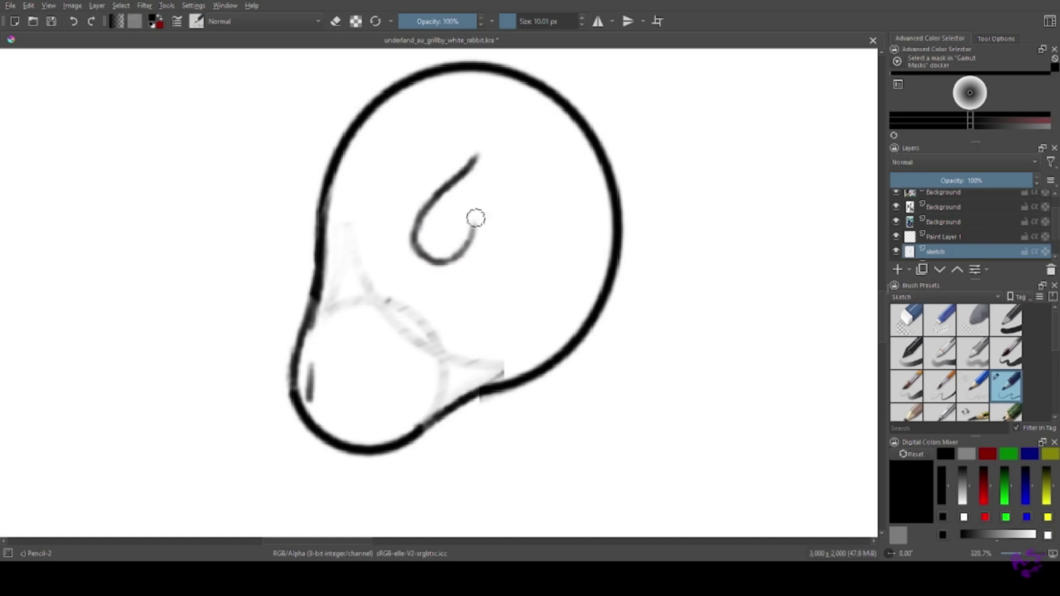
{"action": "mouse_move", "coordinate": [293, 54]}
{"action": "left_mouse_down"}
{"action": "mouse_move", "coordinate": [156, 147]}
{"action": "mouse_move", "coordinate": [143, 176]}
{"action": "left_mouse_up"}
{"action": "mouse_move", "coordinate": [315, 373]}
{"action": "left_mouse_down"}
{"action": "mouse_move", "coordinate": [334, 329]}
{"action": "mouse_move", "coordinate": [331, 275]}
{"action": "left_mouse_up"}
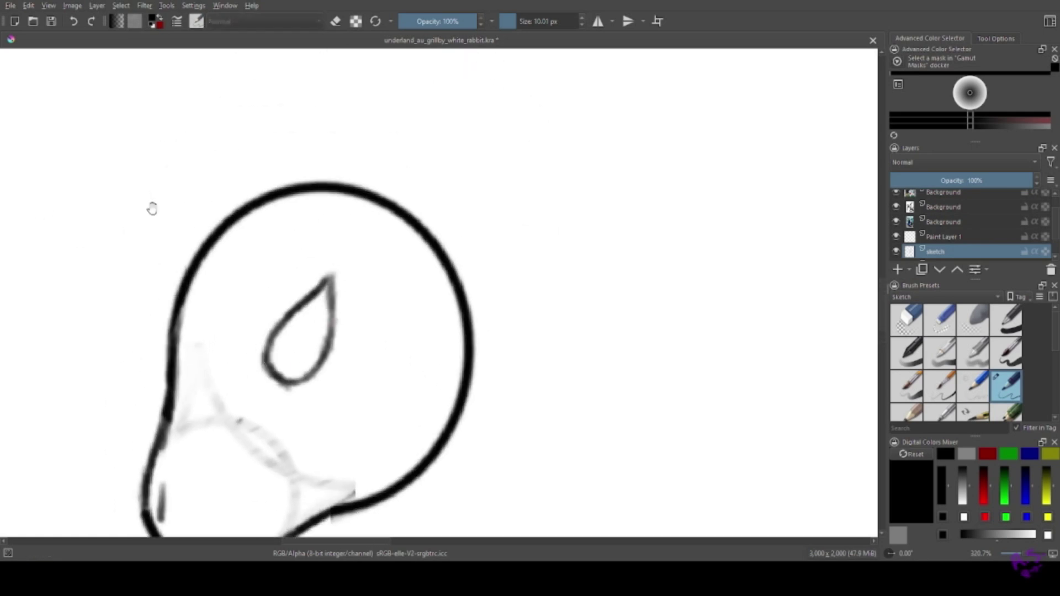
Reshape the rabbit's eye with a curve inside its pointed corner and erase its lower-left edge.
{"action": "left_click_drag", "start_coordinate": [152, 208], "coordinate": [103, 212]}
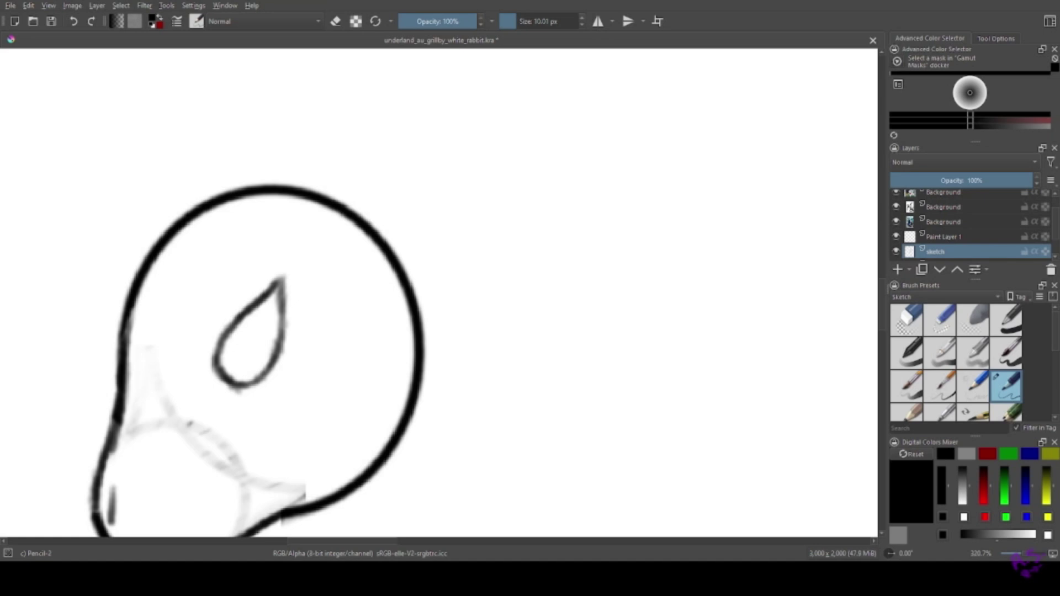
{"action": "left_click_drag", "start_coordinate": [168, 160], "coordinate": [339, 202]}
{"action": "key", "text": "e"}
{"action": "mouse_move", "coordinate": [409, 353]}
{"action": "left_mouse_down"}
{"action": "mouse_move", "coordinate": [453, 391]}
{"action": "mouse_move", "coordinate": [252, 293]}
{"action": "mouse_move", "coordinate": [276, 346]}
{"action": "mouse_move", "coordinate": [258, 283]}
{"action": "mouse_move", "coordinate": [296, 326]}
{"action": "mouse_move", "coordinate": [315, 286]}
{"action": "mouse_move", "coordinate": [243, 326]}
{"action": "mouse_move", "coordinate": [276, 343]}
{"action": "mouse_move", "coordinate": [262, 352]}
{"action": "left_mouse_up"}
{"action": "key", "text": "e"}
{"action": "key", "text": "e"}
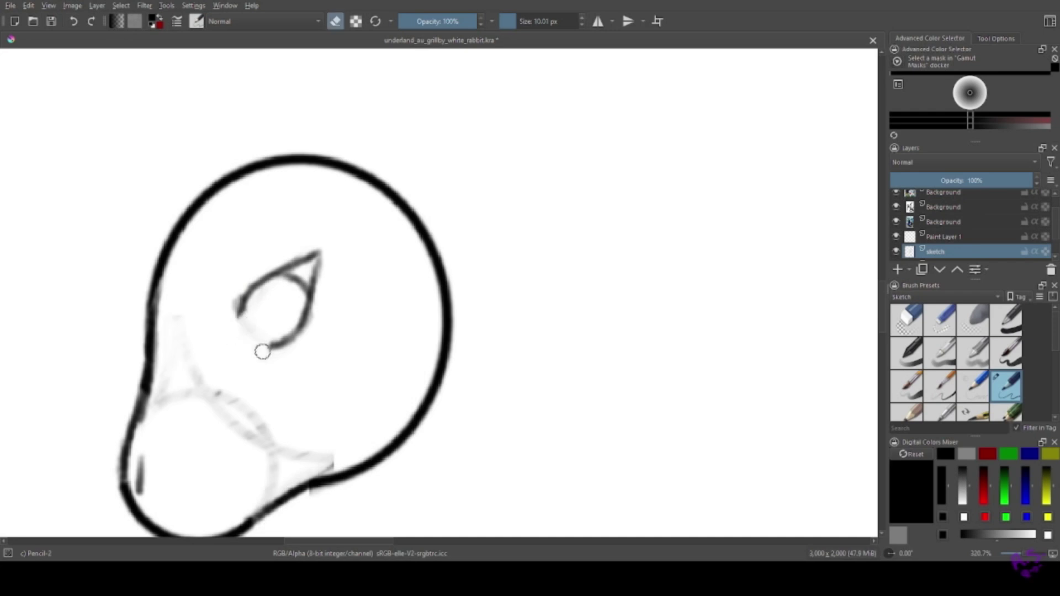
Redraw the eye's lower edge and add inner lid curves, reducing the brush size to about 6 px.
{"action": "left_click_drag", "start_coordinate": [241, 308], "coordinate": [279, 348]}
{"action": "key", "text": "["}
{"action": "key", "text": "["}
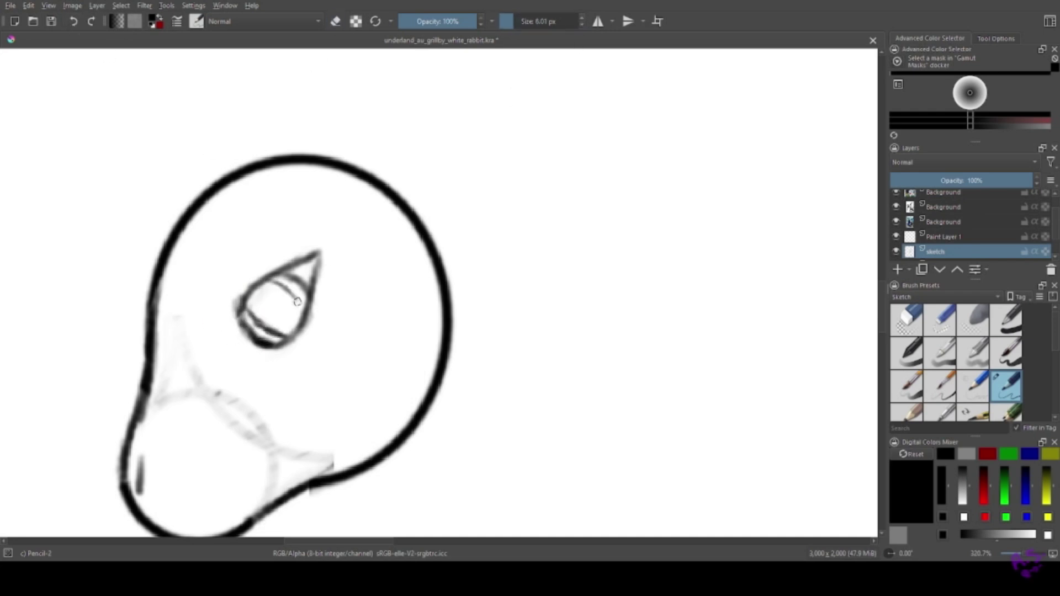
{"action": "left_click_drag", "start_coordinate": [81, 352], "coordinate": [191, 242]}
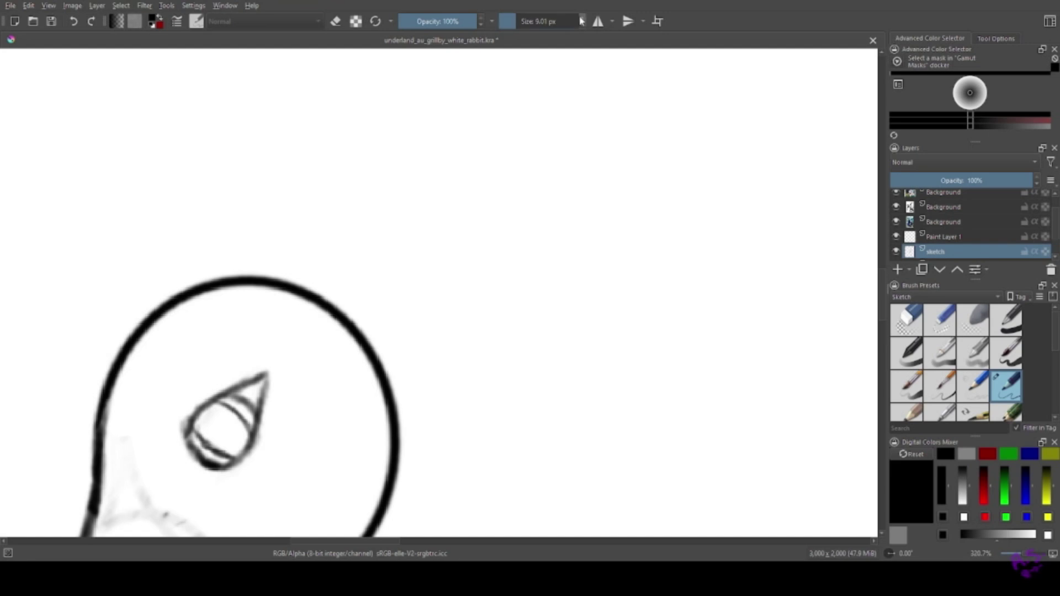
Draw the rabbit's near ear as a long flame-like outline with jagged tips rising from the top of the head.
{"action": "mouse_move", "coordinate": [291, 301]}
{"action": "left_mouse_down"}
{"action": "mouse_move", "coordinate": [299, 256]}
{"action": "mouse_move", "coordinate": [350, 190]}
{"action": "mouse_move", "coordinate": [348, 161]}
{"action": "left_mouse_up"}
{"action": "mouse_move", "coordinate": [348, 183]}
{"action": "left_mouse_down"}
{"action": "mouse_move", "coordinate": [356, 210]}
{"action": "mouse_move", "coordinate": [239, 297]}
{"action": "mouse_move", "coordinate": [296, 215]}
{"action": "mouse_move", "coordinate": [412, 106]}
{"action": "mouse_move", "coordinate": [554, 76]}
{"action": "mouse_move", "coordinate": [522, 121]}
{"action": "mouse_move", "coordinate": [526, 152]}
{"action": "mouse_move", "coordinate": [410, 244]}
{"action": "left_mouse_up"}
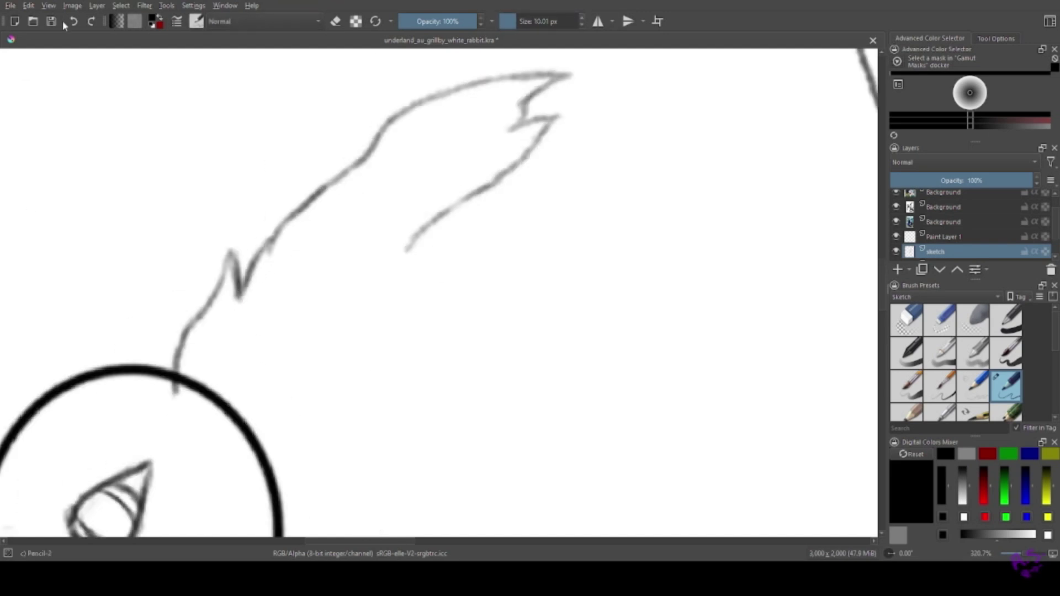
{"action": "key", "text": "ctrl+z"}
{"action": "key", "text": "ctrl+z"}
{"action": "mouse_move", "coordinate": [540, 142]}
{"action": "left_mouse_down"}
{"action": "mouse_move", "coordinate": [412, 260]}
{"action": "mouse_move", "coordinate": [460, 251]}
{"action": "mouse_move", "coordinate": [260, 348]}
{"action": "mouse_move", "coordinate": [317, 370]}
{"action": "mouse_move", "coordinate": [221, 458]}
{"action": "left_mouse_up"}
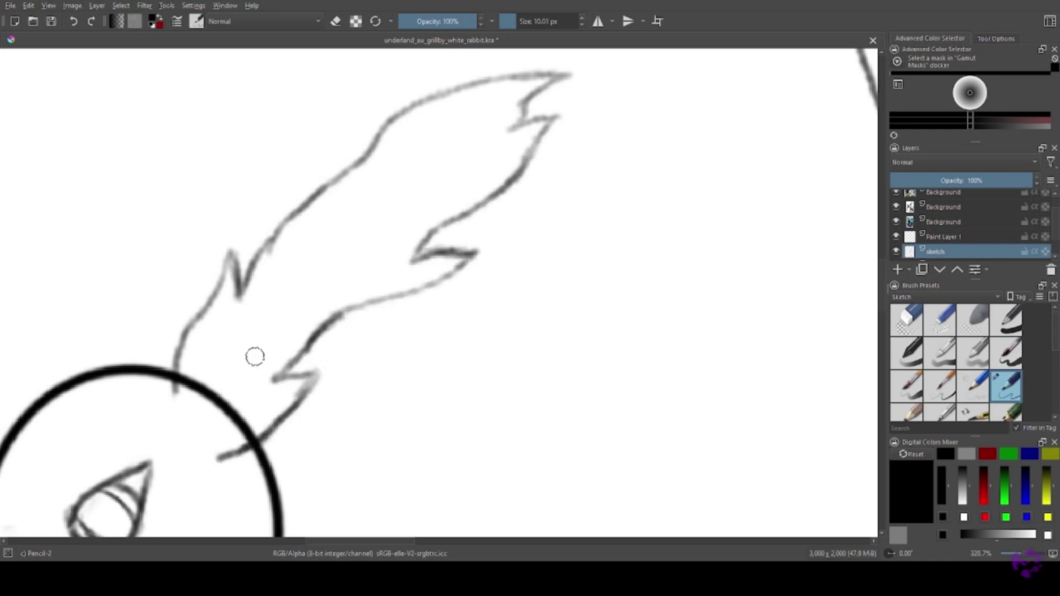
Draw the second ear's flame-like outline behind the first one, undoing unsatisfactory strokes.
{"action": "left_click_drag", "start_coordinate": [152, 174], "coordinate": [210, 207]}
{"action": "left_click_drag", "start_coordinate": [209, 400], "coordinate": [258, 311]}
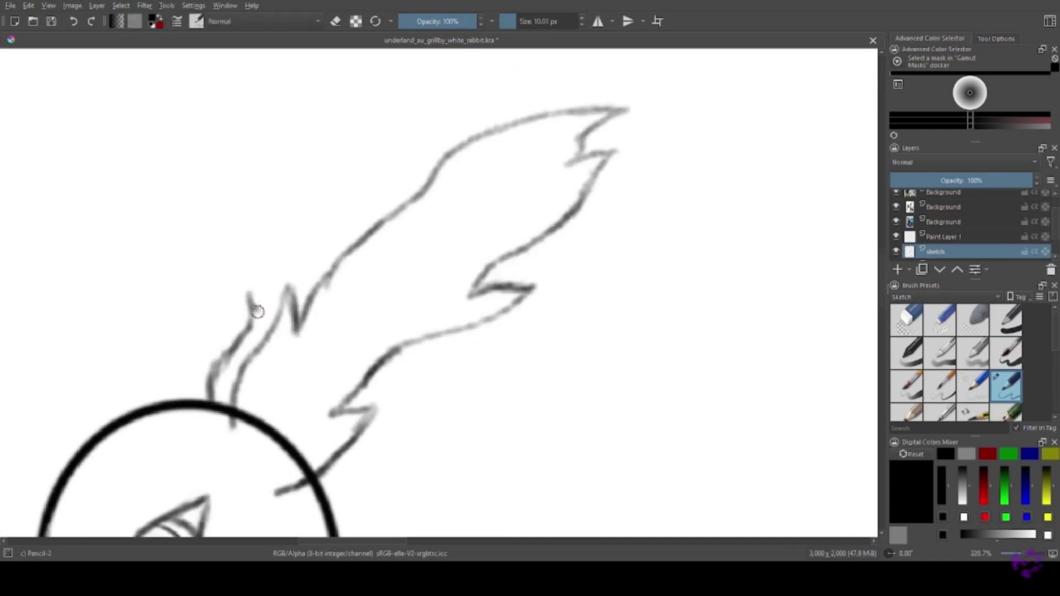
{"action": "left_click", "coordinate": [71, 22]}
{"action": "left_click", "coordinate": [73, 22]}
{"action": "mouse_move", "coordinate": [212, 385]}
{"action": "left_mouse_down"}
{"action": "mouse_move", "coordinate": [253, 272]}
{"action": "mouse_move", "coordinate": [341, 209]}
{"action": "mouse_move", "coordinate": [398, 139]}
{"action": "mouse_move", "coordinate": [561, 88]}
{"action": "left_mouse_up"}
{"action": "left_click", "coordinate": [76, 23]}
{"action": "mouse_move", "coordinate": [451, 111]}
{"action": "left_mouse_down"}
{"action": "mouse_move", "coordinate": [501, 81]}
{"action": "mouse_move", "coordinate": [541, 98]}
{"action": "left_mouse_up"}
Outline a slanted collar band beneath the head, joined by short neck lines and squared off at its lower end.
{"action": "scroll", "coordinate": [65, 237], "scroll_direction": "down", "scroll_amount": 6}
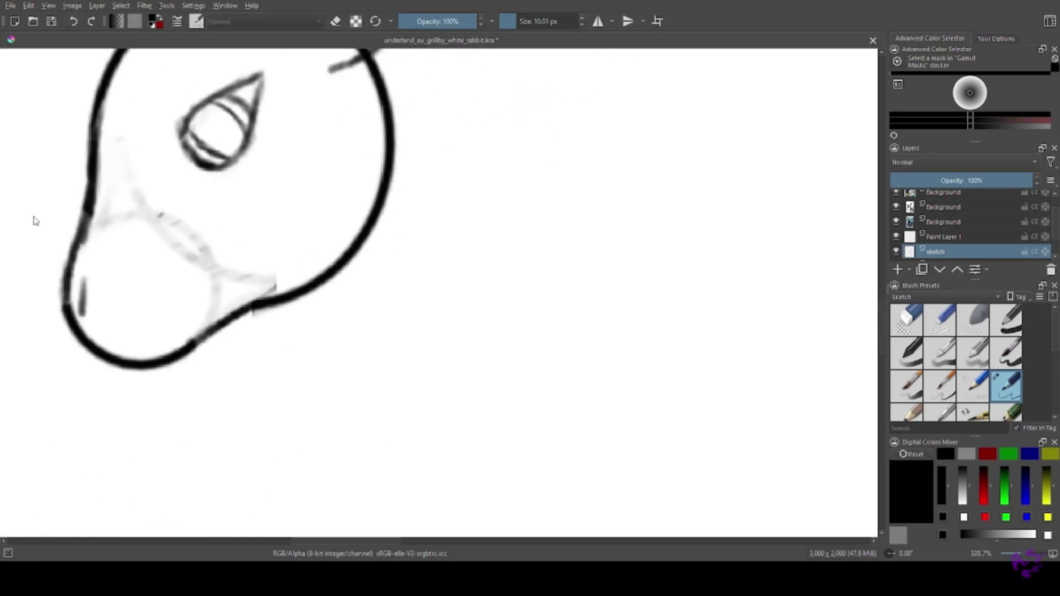
{"action": "mouse_move", "coordinate": [390, 181]}
{"action": "left_mouse_down"}
{"action": "mouse_move", "coordinate": [320, 320]}
{"action": "mouse_move", "coordinate": [301, 335]}
{"action": "left_mouse_up"}
{"action": "mouse_move", "coordinate": [409, 216]}
{"action": "left_mouse_down"}
{"action": "mouse_move", "coordinate": [440, 268]}
{"action": "mouse_move", "coordinate": [335, 375]}
{"action": "left_mouse_up"}
{"action": "key", "text": "ctrl+z"}
{"action": "left_click_drag", "start_coordinate": [435, 279], "coordinate": [317, 383]}
{"action": "mouse_move", "coordinate": [384, 264]}
{"action": "left_mouse_down"}
{"action": "mouse_move", "coordinate": [343, 306]}
{"action": "mouse_move", "coordinate": [325, 379]}
{"action": "left_mouse_up"}
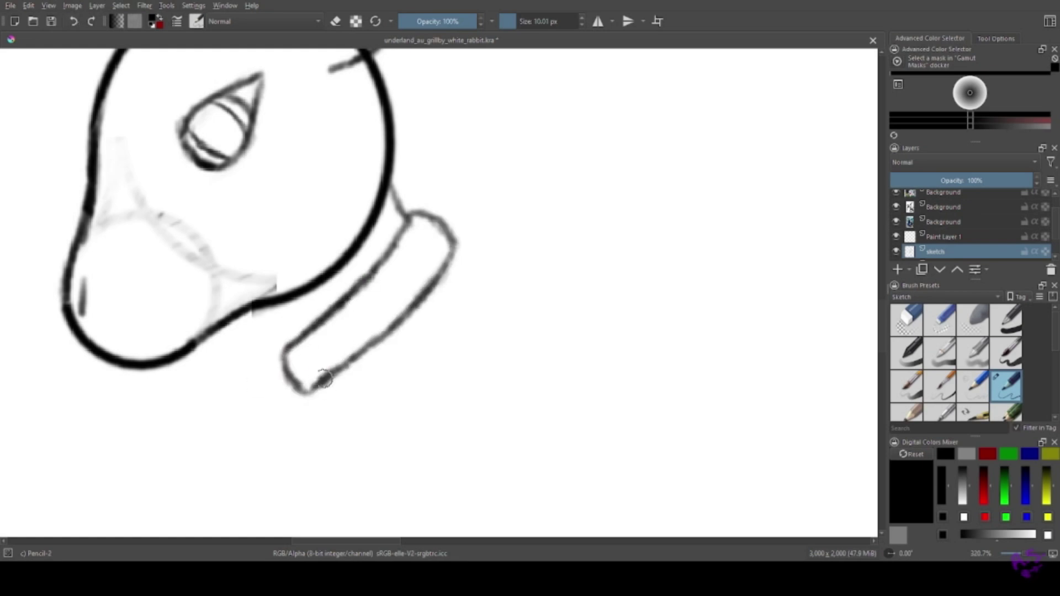
{"action": "left_click_drag", "start_coordinate": [282, 347], "coordinate": [318, 386]}
{"action": "key", "text": "e"}
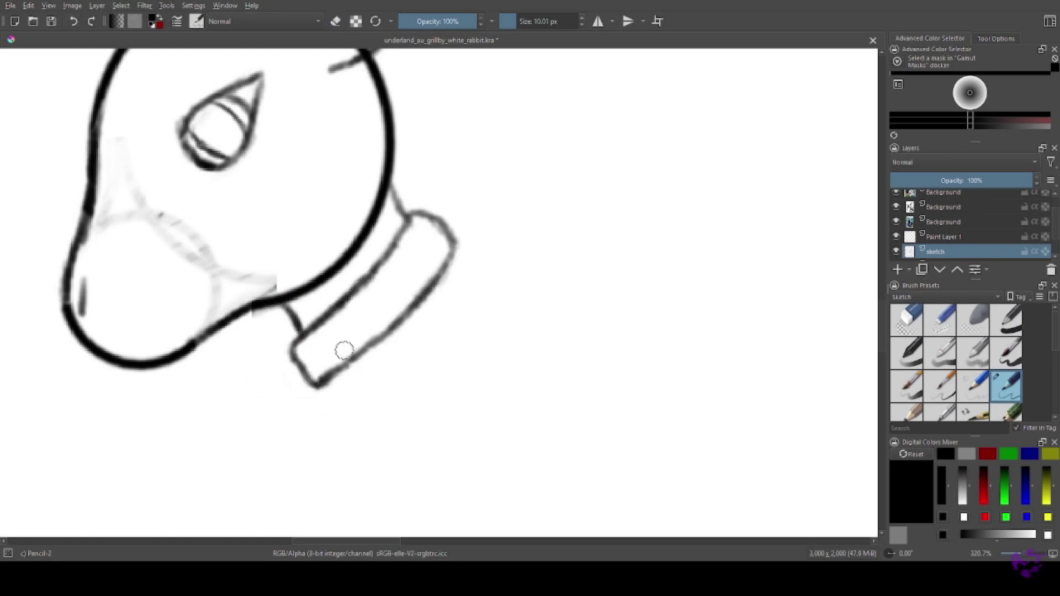
Add a fold line along the collar band and a curved knot at its upper end.
{"action": "left_click_drag", "start_coordinate": [420, 243], "coordinate": [321, 358]}
{"action": "left_click_drag", "start_coordinate": [393, 287], "coordinate": [336, 331]}
{"action": "mouse_move", "coordinate": [411, 214]}
{"action": "left_mouse_down"}
{"action": "mouse_move", "coordinate": [462, 215]}
{"action": "mouse_move", "coordinate": [456, 251]}
{"action": "left_mouse_up"}
{"action": "left_click_drag", "start_coordinate": [367, 176], "coordinate": [146, 298]}
Draw a large rounded bow behind the neck with a crease in its edge and a second curve behind it.
{"action": "mouse_move", "coordinate": [207, 319]}
{"action": "left_mouse_down"}
{"action": "mouse_move", "coordinate": [230, 239]}
{"action": "mouse_move", "coordinate": [327, 162]}
{"action": "left_mouse_up"}
{"action": "key", "text": "ctrl+z"}
{"action": "mouse_move", "coordinate": [212, 246]}
{"action": "left_mouse_down"}
{"action": "mouse_move", "coordinate": [346, 208]}
{"action": "mouse_move", "coordinate": [436, 326]}
{"action": "left_mouse_up"}
{"action": "mouse_move", "coordinate": [245, 356]}
{"action": "left_mouse_down"}
{"action": "mouse_move", "coordinate": [370, 338]}
{"action": "mouse_move", "coordinate": [426, 279]}
{"action": "left_mouse_up"}
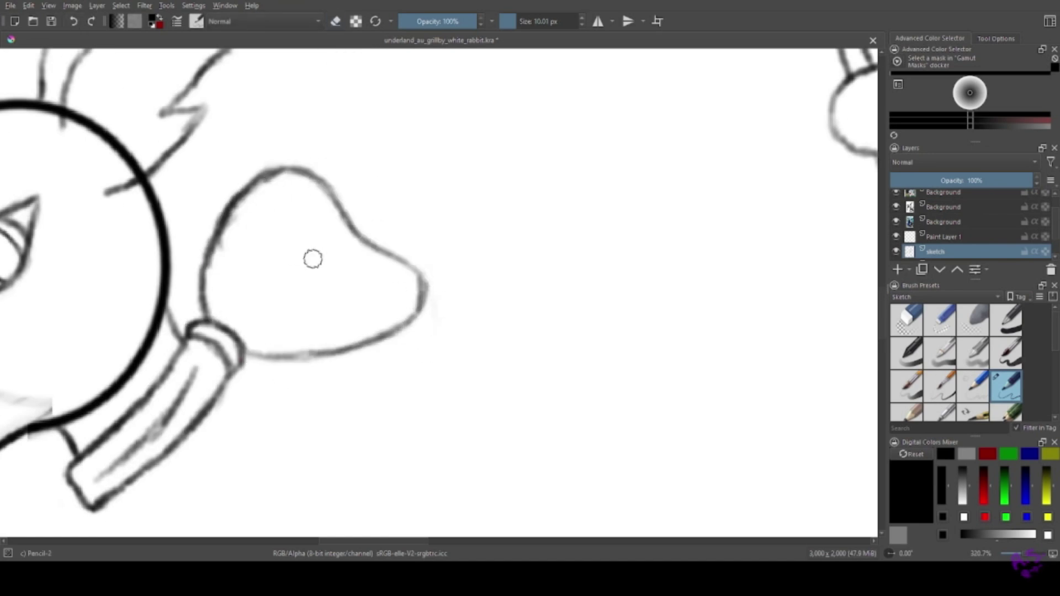
{"action": "mouse_move", "coordinate": [193, 319]}
{"action": "left_mouse_down"}
{"action": "mouse_move", "coordinate": [181, 229]}
{"action": "mouse_move", "coordinate": [186, 283]}
{"action": "mouse_move", "coordinate": [206, 193]}
{"action": "mouse_move", "coordinate": [246, 165]}
{"action": "left_mouse_up"}
{"action": "left_click_drag", "start_coordinate": [211, 533], "coordinate": [444, 370]}
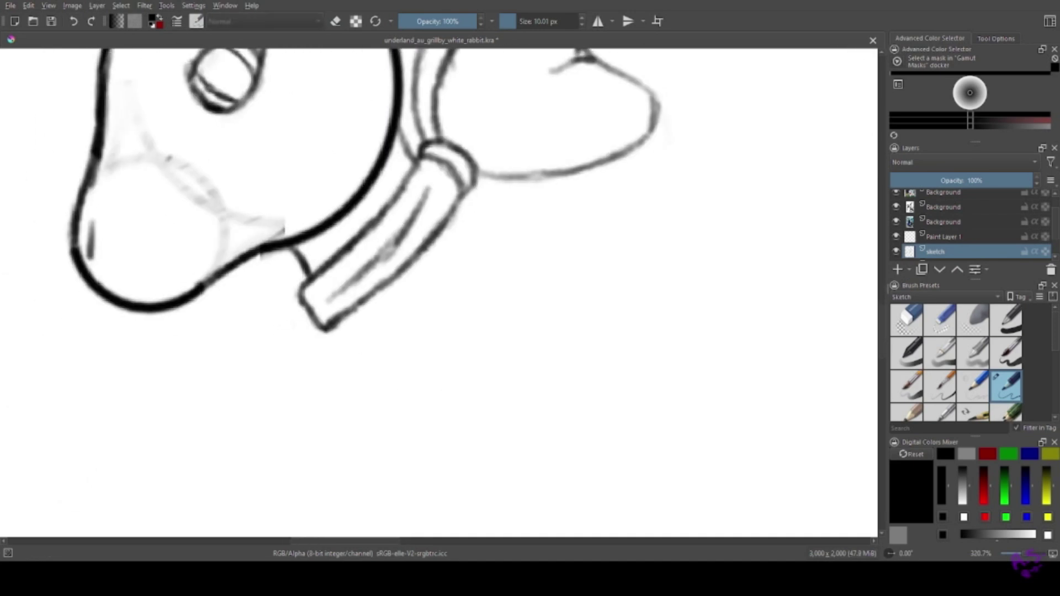
Draw the coat's front edge slanting down from the collar and dot three buttons along it.
{"action": "mouse_move", "coordinate": [282, 331]}
{"action": "left_mouse_down"}
{"action": "mouse_move", "coordinate": [256, 243]}
{"action": "mouse_move", "coordinate": [193, 243]}
{"action": "mouse_move", "coordinate": [271, 219]}
{"action": "left_mouse_up"}
{"action": "mouse_move", "coordinate": [313, 214]}
{"action": "left_mouse_down"}
{"action": "mouse_move", "coordinate": [299, 232]}
{"action": "mouse_move", "coordinate": [325, 327]}
{"action": "left_mouse_up"}
{"action": "scroll", "coordinate": [438, 232], "scroll_direction": "down", "scroll_amount": 6}
{"action": "key", "text": "t"}
{"action": "left_click_drag", "start_coordinate": [370, 259], "coordinate": [294, 275]}
{"action": "scroll", "coordinate": [239, 331], "scroll_direction": "up", "scroll_amount": 4}
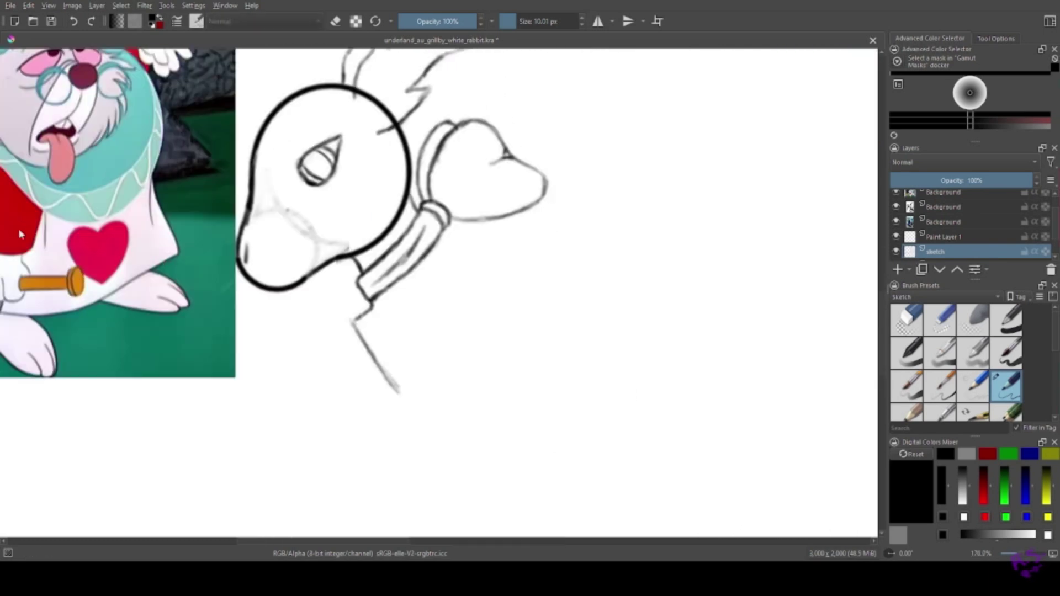
{"action": "key", "text": "b"}
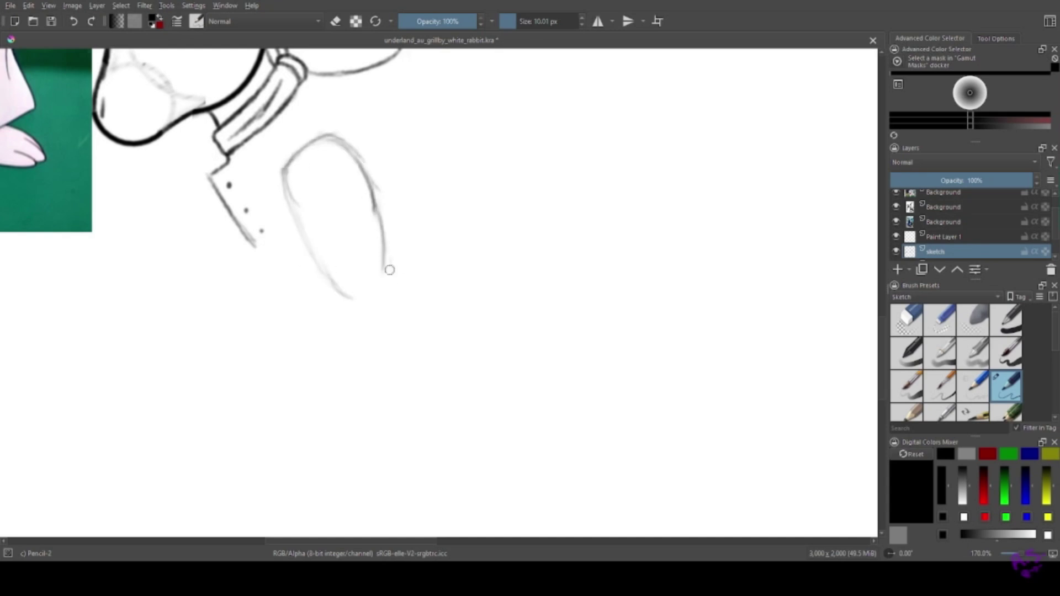
Sketch both of the rabbit's arms with loose ovals for the upper arm, forearms and hands.
{"action": "left_click_drag", "start_coordinate": [349, 276], "coordinate": [380, 293]}
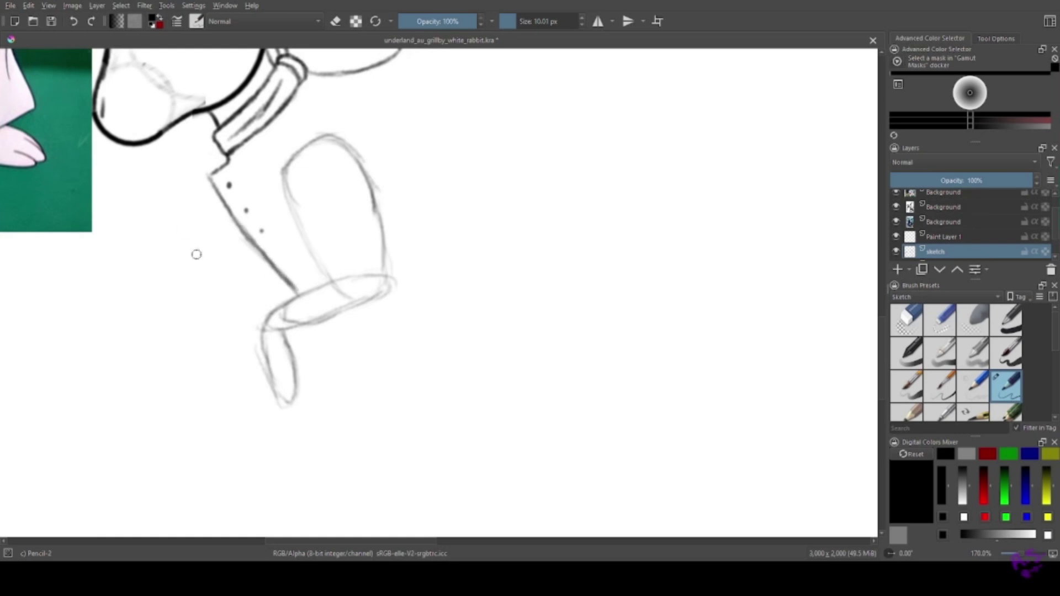
{"action": "left_click_drag", "start_coordinate": [157, 300], "coordinate": [212, 293]}
{"action": "left_click_drag", "start_coordinate": [256, 174], "coordinate": [181, 238]}
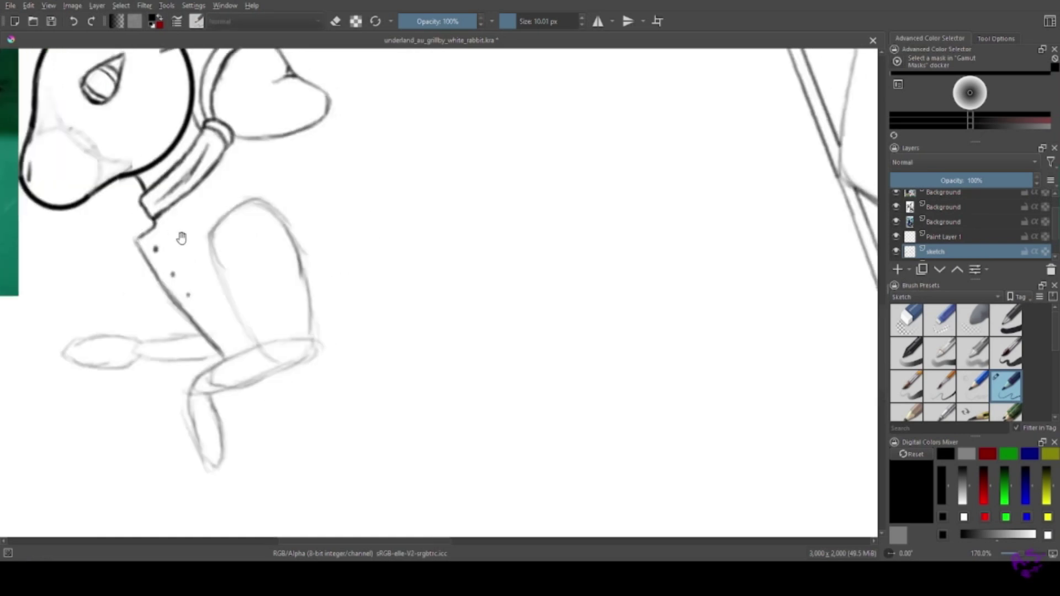
{"action": "left_click_drag", "start_coordinate": [266, 174], "coordinate": [279, 193]}
{"action": "key", "text": "ctrl+z"}
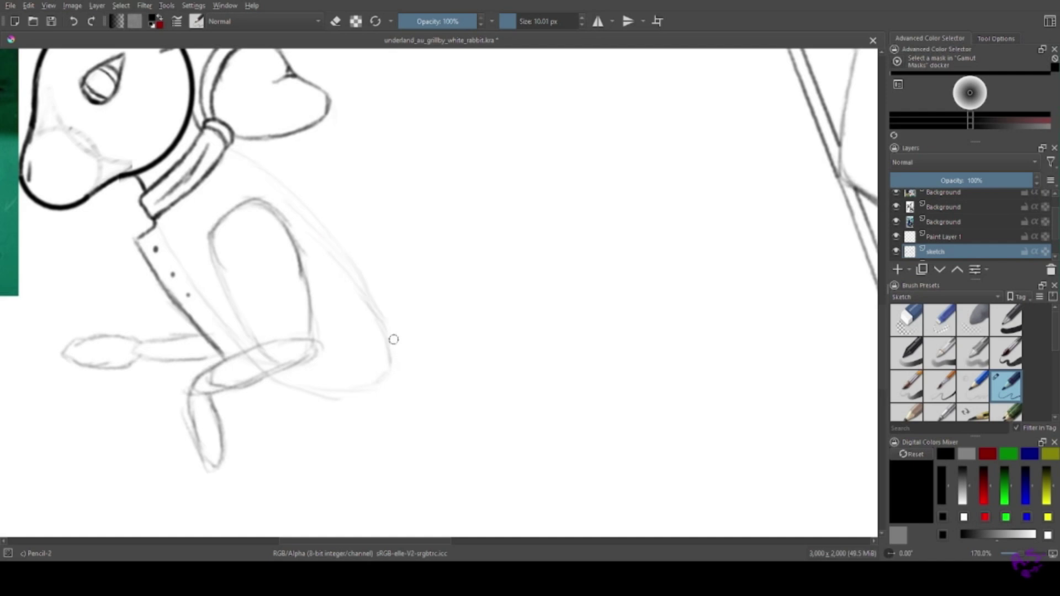
Sketch the rabbit's lower body with a pointed tail, oval thighs and two long flat feet.
{"action": "scroll", "coordinate": [444, 331], "scroll_direction": "down", "scroll_amount": 3}
{"action": "left_click_drag", "start_coordinate": [405, 209], "coordinate": [324, 307]}
{"action": "mouse_move", "coordinate": [420, 227]}
{"action": "left_mouse_down"}
{"action": "mouse_move", "coordinate": [386, 365]}
{"action": "mouse_move", "coordinate": [439, 348]}
{"action": "left_mouse_up"}
{"action": "left_click_drag", "start_coordinate": [381, 208], "coordinate": [354, 361]}
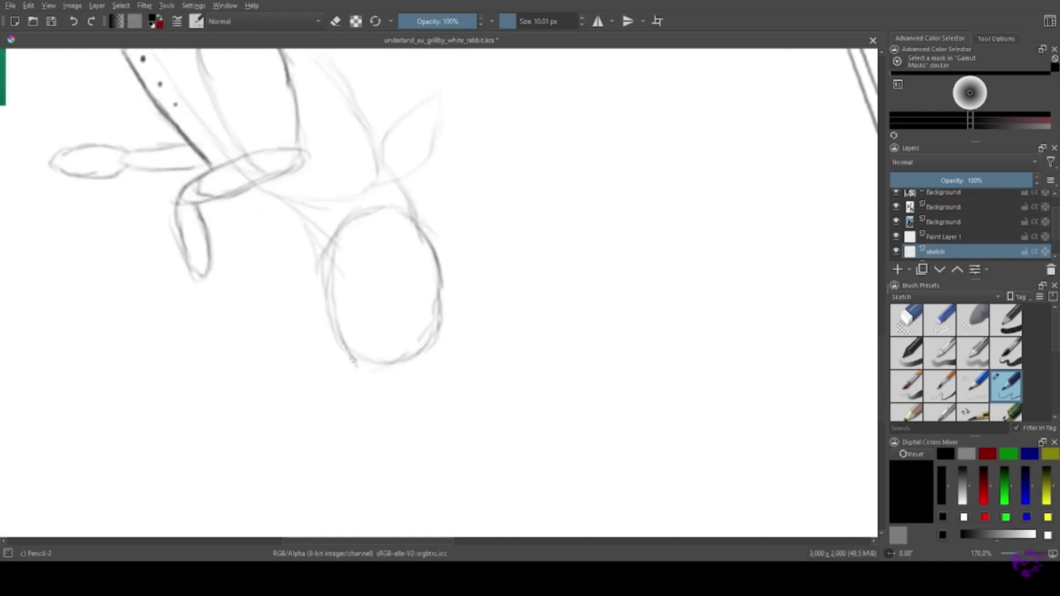
{"action": "mouse_move", "coordinate": [453, 399]}
{"action": "left_mouse_down"}
{"action": "mouse_move", "coordinate": [288, 407]}
{"action": "mouse_move", "coordinate": [299, 406]}
{"action": "mouse_move", "coordinate": [259, 434]}
{"action": "mouse_move", "coordinate": [458, 422]}
{"action": "left_mouse_up"}
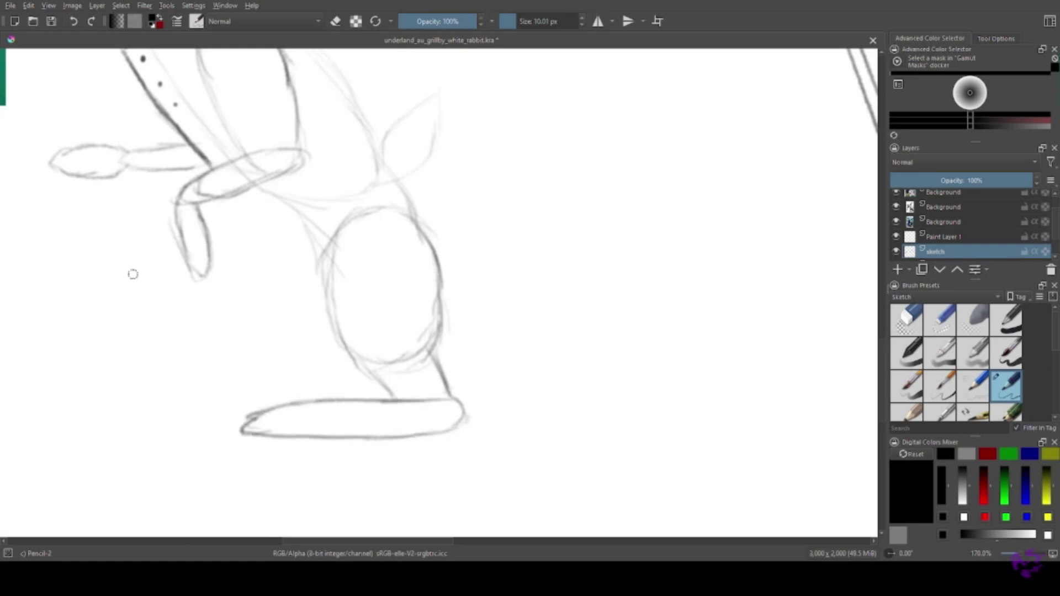
{"action": "left_click_drag", "start_coordinate": [286, 249], "coordinate": [350, 364]}
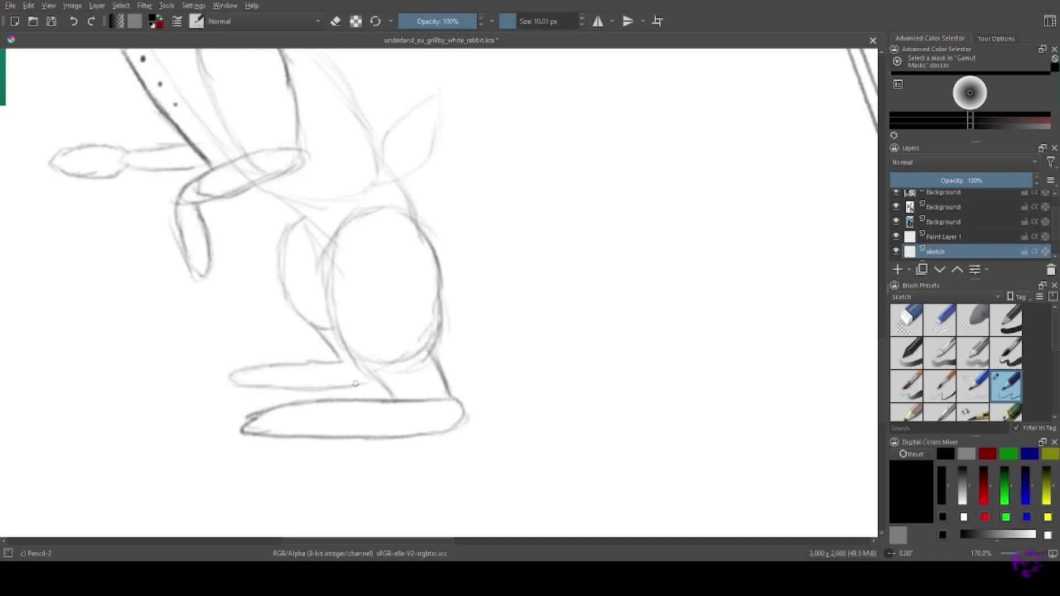
Draw the coat's flared skirt over the legs with pointed front flaps, fold lines and a wavy hem.
{"action": "left_click_drag", "start_coordinate": [166, 246], "coordinate": [177, 281]}
{"action": "left_click", "coordinate": [78, 23]}
{"action": "mouse_move", "coordinate": [293, 234]}
{"action": "left_mouse_down"}
{"action": "mouse_move", "coordinate": [346, 254]}
{"action": "mouse_move", "coordinate": [358, 287]}
{"action": "mouse_move", "coordinate": [373, 269]}
{"action": "mouse_move", "coordinate": [423, 353]}
{"action": "left_mouse_up"}
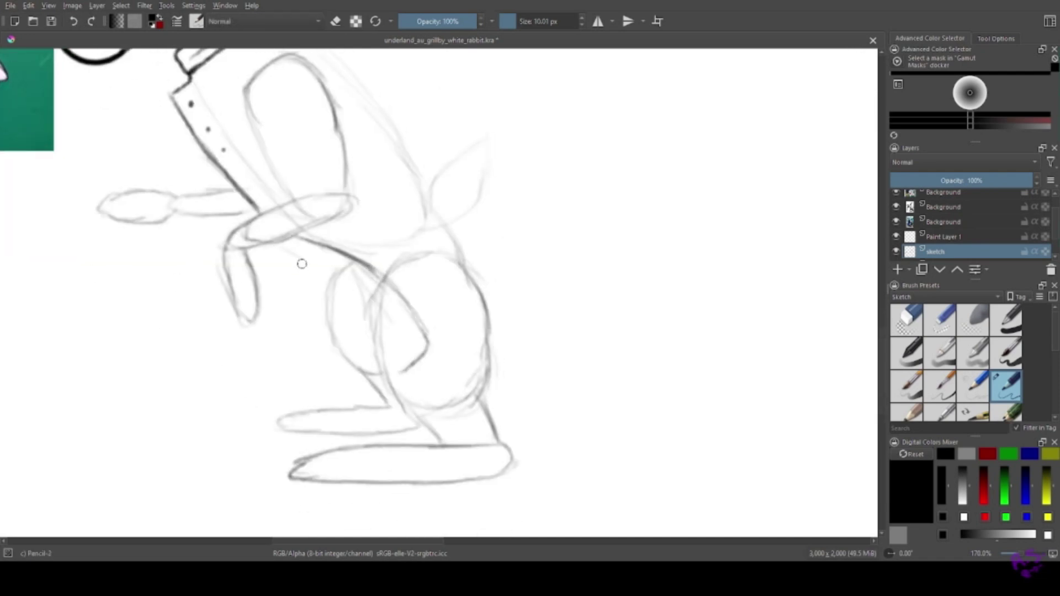
{"action": "left_click_drag", "start_coordinate": [302, 264], "coordinate": [401, 370]}
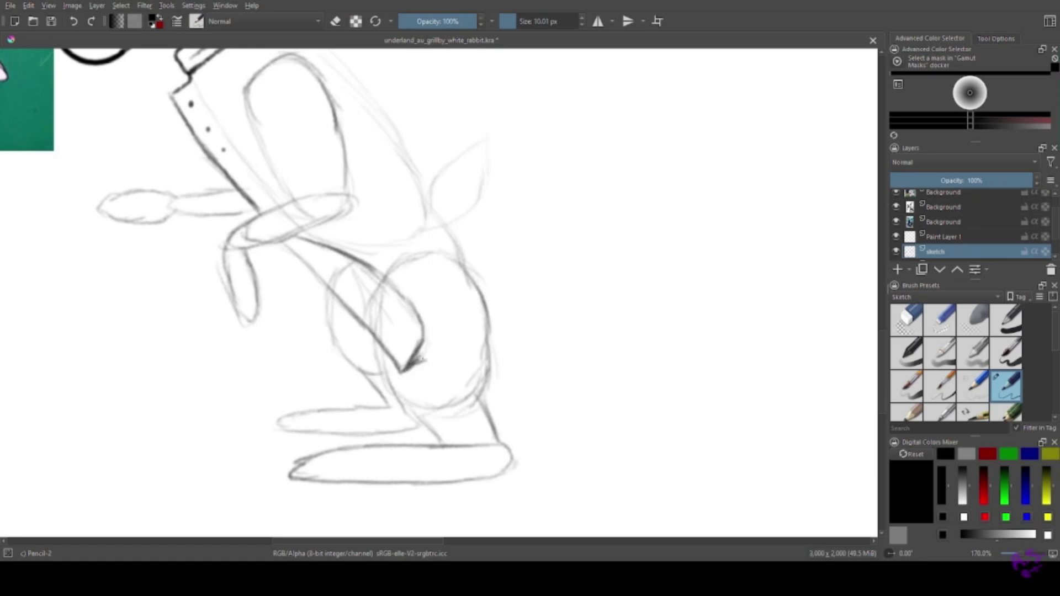
{"action": "left_click_drag", "start_coordinate": [457, 354], "coordinate": [383, 233]}
{"action": "left_click_drag", "start_coordinate": [520, 335], "coordinate": [436, 208]}
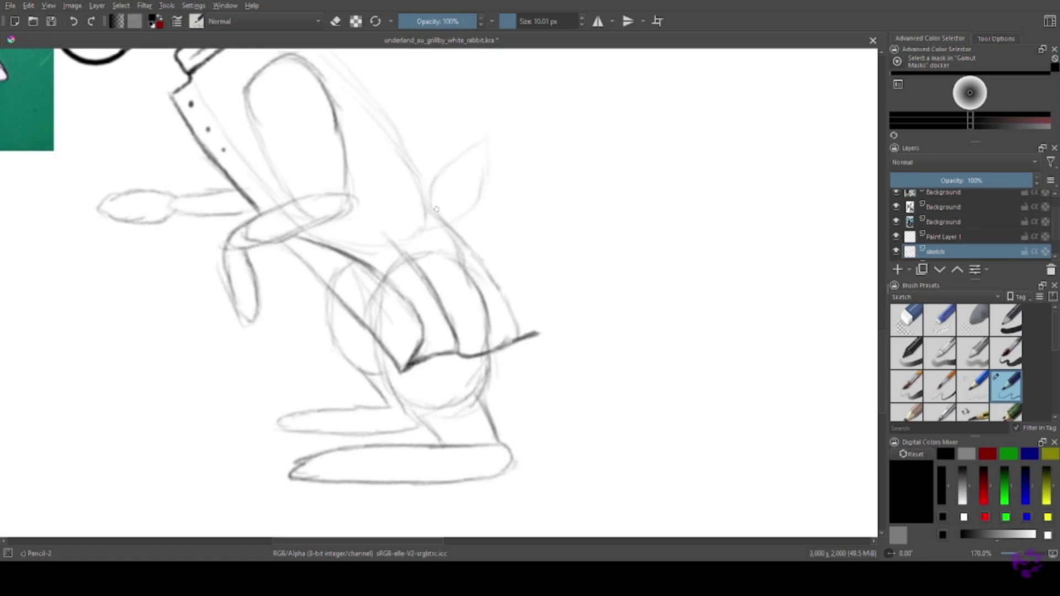
{"action": "scroll", "coordinate": [16, 56], "scroll_direction": "up", "scroll_amount": 5}
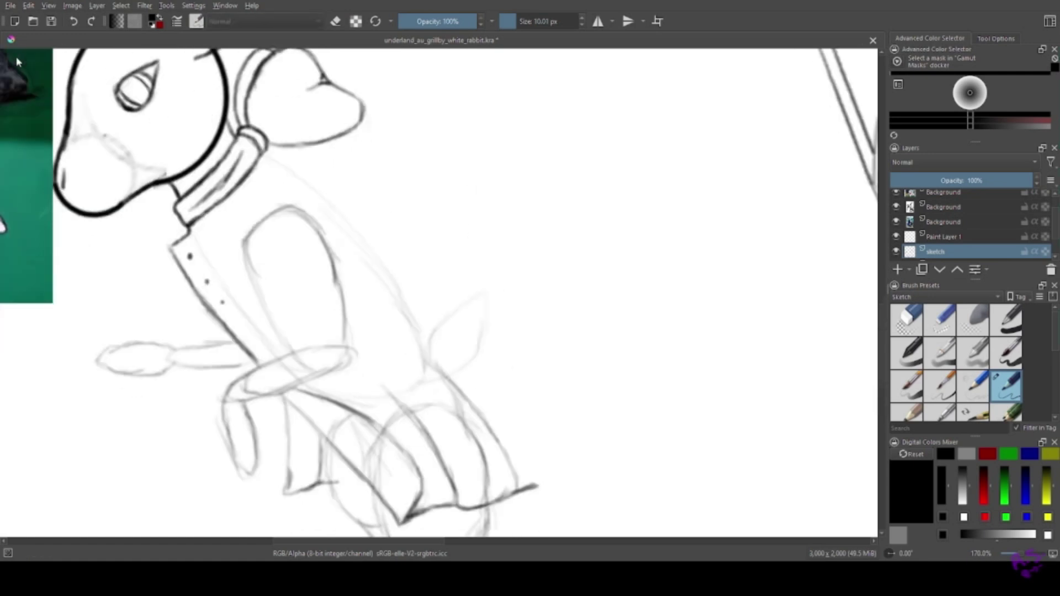
Draw the coat's back edge down to the hem's rear corner and darken the hem and skirt folds.
{"action": "key", "text": "e"}
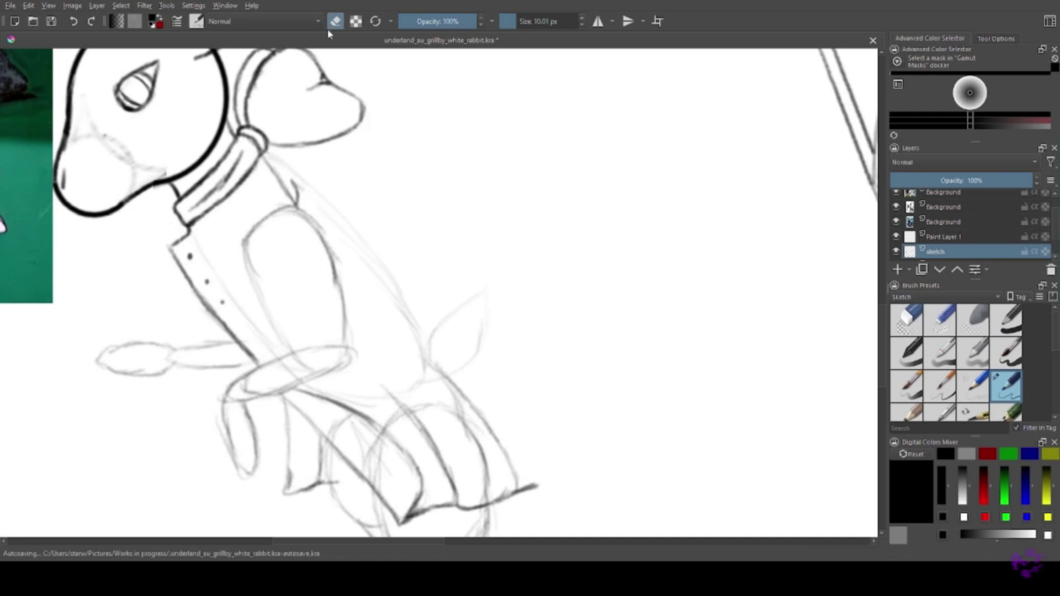
{"action": "left_click_drag", "start_coordinate": [365, 241], "coordinate": [561, 461]}
{"action": "left_click_drag", "start_coordinate": [149, 264], "coordinate": [15, 67]}
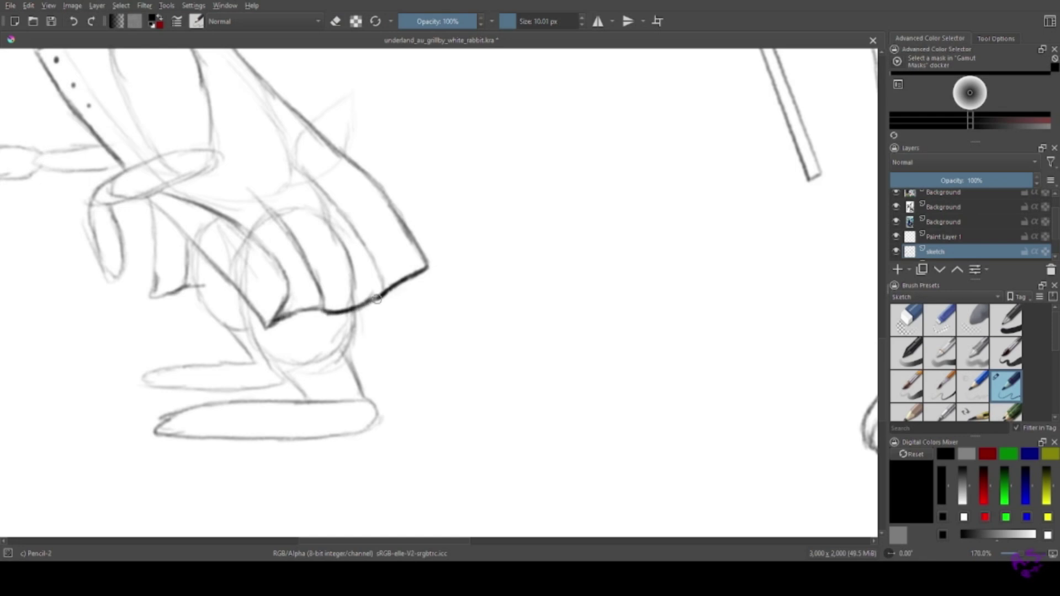
{"action": "left_click", "coordinate": [73, 23]}
{"action": "left_click_drag", "start_coordinate": [340, 214], "coordinate": [392, 282]}
{"action": "left_click_drag", "start_coordinate": [253, 193], "coordinate": [324, 309]}
Outline the near sleeve from the shoulder around the bent elbow, with a crease above the elbow.
{"action": "scroll", "coordinate": [157, 214], "scroll_direction": "up", "scroll_amount": 2}
{"action": "scroll", "coordinate": [52, 142], "scroll_direction": "up", "scroll_amount": 3}
{"action": "mouse_move", "coordinate": [247, 217]}
{"action": "left_mouse_down"}
{"action": "mouse_move", "coordinate": [332, 126]}
{"action": "mouse_move", "coordinate": [450, 271]}
{"action": "mouse_move", "coordinate": [475, 359]}
{"action": "left_mouse_up"}
{"action": "mouse_move", "coordinate": [417, 319]}
{"action": "left_mouse_down"}
{"action": "mouse_move", "coordinate": [469, 355]}
{"action": "mouse_move", "coordinate": [488, 456]}
{"action": "left_mouse_up"}
{"action": "left_click_drag", "start_coordinate": [254, 210], "coordinate": [331, 442]}
{"action": "scroll", "coordinate": [332, 441], "scroll_direction": "down", "scroll_amount": 3}
{"action": "key", "text": "ctrl+z"}
{"action": "mouse_move", "coordinate": [283, 61]}
{"action": "left_mouse_down"}
{"action": "mouse_move", "coordinate": [327, 128]}
{"action": "mouse_move", "coordinate": [372, 255]}
{"action": "mouse_move", "coordinate": [512, 284]}
{"action": "mouse_move", "coordinate": [310, 372]}
{"action": "mouse_move", "coordinate": [345, 362]}
{"action": "left_mouse_up"}
{"action": "key", "text": "ctrl+z"}
Draw buttoned cuffs on both wrists and firm up the forearm edges.
{"action": "mouse_move", "coordinate": [249, 312]}
{"action": "left_mouse_down"}
{"action": "mouse_move", "coordinate": [323, 381]}
{"action": "mouse_move", "coordinate": [289, 296]}
{"action": "mouse_move", "coordinate": [381, 255]}
{"action": "left_mouse_up"}
{"action": "left_click_drag", "start_coordinate": [76, 265], "coordinate": [311, 301]}
{"action": "mouse_move", "coordinate": [499, 258]}
{"action": "left_mouse_down"}
{"action": "mouse_move", "coordinate": [397, 343]}
{"action": "mouse_move", "coordinate": [373, 251]}
{"action": "mouse_move", "coordinate": [405, 324]}
{"action": "mouse_move", "coordinate": [489, 332]}
{"action": "left_mouse_up"}
{"action": "left_click_drag", "start_coordinate": [409, 342], "coordinate": [478, 309]}
Draw the inner rim and clock hands of the round pocket watch over the far hand with a brush of about 5 px.
{"action": "mouse_move", "coordinate": [282, 204]}
{"action": "left_mouse_down"}
{"action": "mouse_move", "coordinate": [274, 243]}
{"action": "mouse_move", "coordinate": [373, 301]}
{"action": "left_mouse_up"}
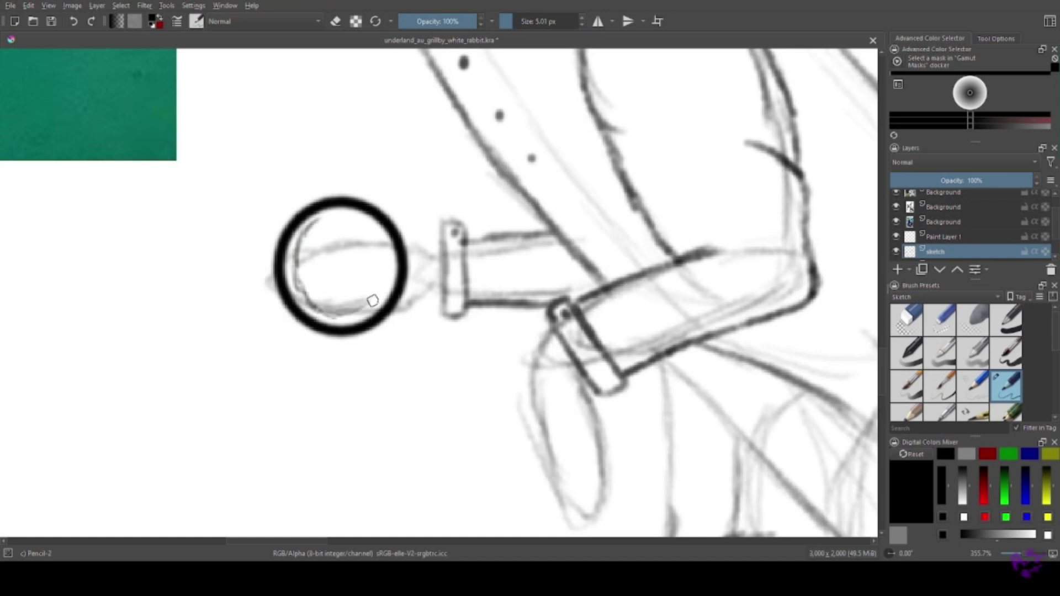
{"action": "left_click_drag", "start_coordinate": [338, 231], "coordinate": [337, 272]}
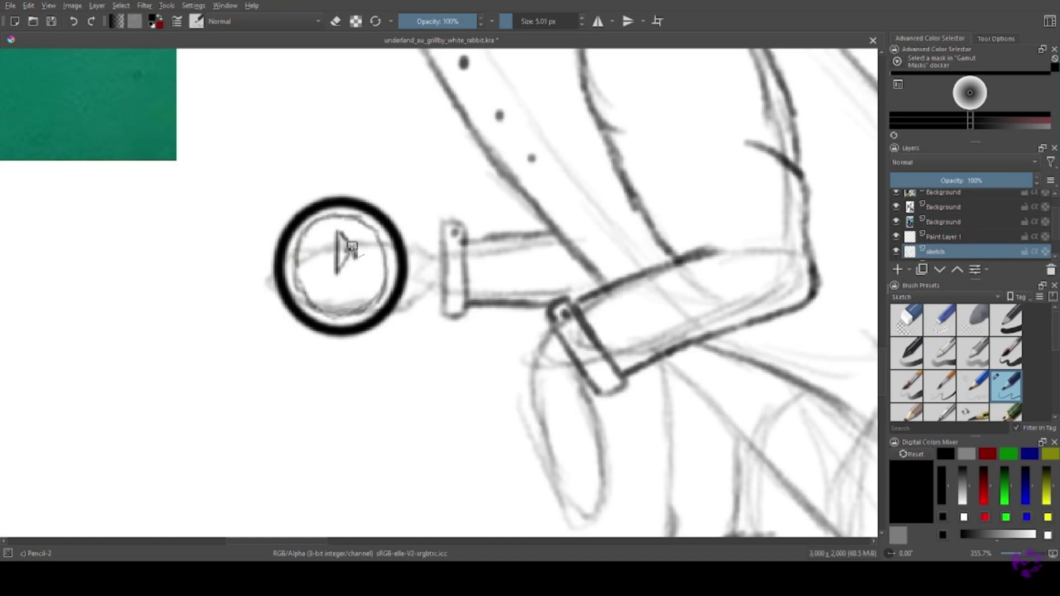
{"action": "left_click_drag", "start_coordinate": [154, 96], "coordinate": [79, 226]}
Draw the watch chain and outline both hands with flame-like fingers and small spikes, using a brush of about 9 px.
{"action": "left_click_drag", "start_coordinate": [260, 327], "coordinate": [381, 236]}
{"action": "left_click_drag", "start_coordinate": [331, 377], "coordinate": [368, 383]}
{"action": "left_click_drag", "start_coordinate": [320, 445], "coordinate": [373, 421]}
{"action": "mouse_move", "coordinate": [202, 368]}
{"action": "left_mouse_down"}
{"action": "mouse_move", "coordinate": [161, 379]}
{"action": "mouse_move", "coordinate": [215, 429]}
{"action": "mouse_move", "coordinate": [224, 461]}
{"action": "mouse_move", "coordinate": [230, 268]}
{"action": "mouse_move", "coordinate": [310, 135]}
{"action": "mouse_move", "coordinate": [363, 308]}
{"action": "left_mouse_up"}
{"action": "left_click", "coordinate": [74, 22]}
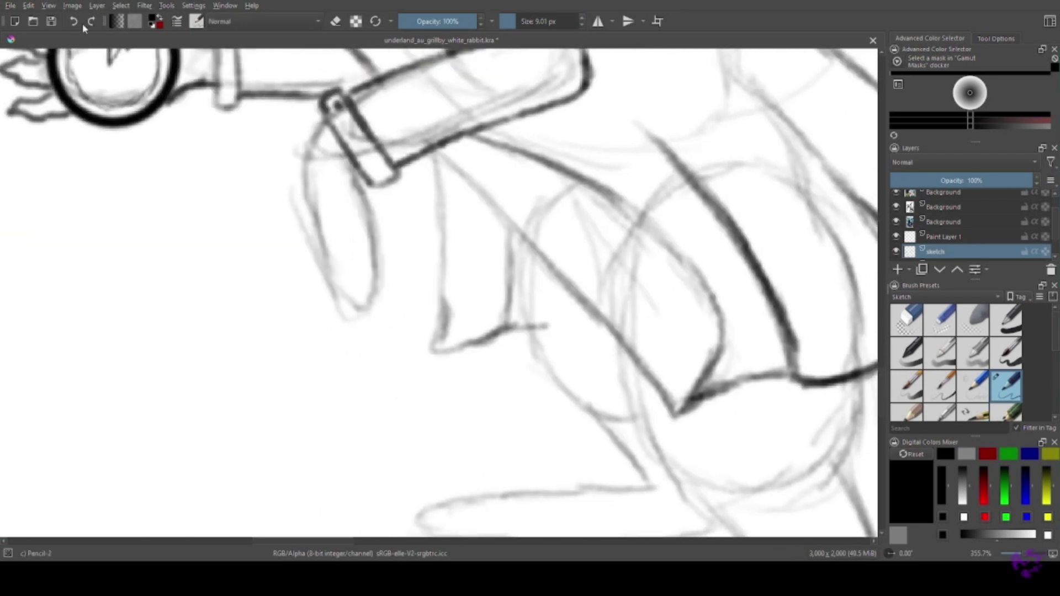
{"action": "mouse_move", "coordinate": [302, 166]}
{"action": "left_mouse_down"}
{"action": "mouse_move", "coordinate": [360, 304]}
{"action": "mouse_move", "coordinate": [370, 239]}
{"action": "mouse_move", "coordinate": [358, 171]}
{"action": "left_mouse_up"}
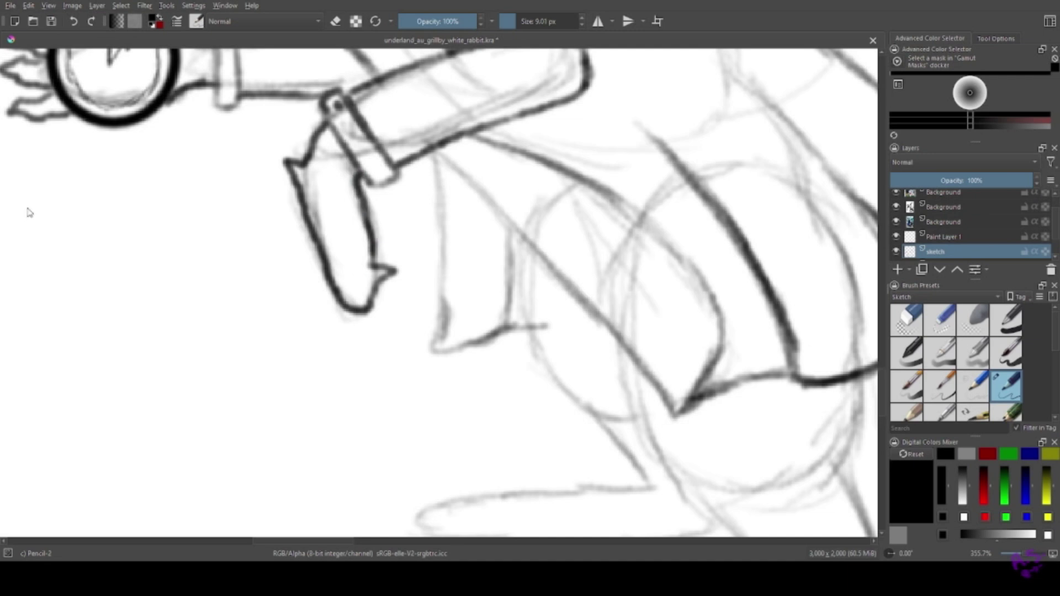
Outline the far coat flap, the legs and the long feet with flame-like tufts in darker strokes.
{"action": "scroll", "coordinate": [166, 223], "scroll_direction": "down", "scroll_amount": 3}
{"action": "mouse_move", "coordinate": [576, 162]}
{"action": "left_mouse_down"}
{"action": "mouse_move", "coordinate": [598, 414]}
{"action": "mouse_move", "coordinate": [205, 417]}
{"action": "left_mouse_up"}
{"action": "mouse_move", "coordinate": [356, 149]}
{"action": "left_mouse_down"}
{"action": "mouse_move", "coordinate": [424, 294]}
{"action": "mouse_move", "coordinate": [471, 347]}
{"action": "left_mouse_up"}
{"action": "mouse_move", "coordinate": [227, 421]}
{"action": "left_mouse_down"}
{"action": "mouse_move", "coordinate": [166, 415]}
{"action": "mouse_move", "coordinate": [184, 391]}
{"action": "mouse_move", "coordinate": [324, 355]}
{"action": "mouse_move", "coordinate": [431, 303]}
{"action": "mouse_move", "coordinate": [139, 307]}
{"action": "mouse_move", "coordinate": [272, 272]}
{"action": "mouse_move", "coordinate": [338, 270]}
{"action": "mouse_move", "coordinate": [311, 196]}
{"action": "mouse_move", "coordinate": [399, 307]}
{"action": "left_mouse_up"}
{"action": "mouse_move", "coordinate": [423, 326]}
{"action": "left_mouse_down"}
{"action": "mouse_move", "coordinate": [381, 292]}
{"action": "mouse_move", "coordinate": [333, 189]}
{"action": "mouse_move", "coordinate": [274, 237]}
{"action": "mouse_move", "coordinate": [238, 245]}
{"action": "left_mouse_up"}
{"action": "left_click_drag", "start_coordinate": [245, 152], "coordinate": [251, 310]}
{"action": "mouse_move", "coordinate": [240, 348]}
{"action": "left_mouse_down"}
{"action": "mouse_move", "coordinate": [253, 322]}
{"action": "mouse_move", "coordinate": [327, 326]}
{"action": "mouse_move", "coordinate": [322, 246]}
{"action": "mouse_move", "coordinate": [335, 324]}
{"action": "left_mouse_up"}
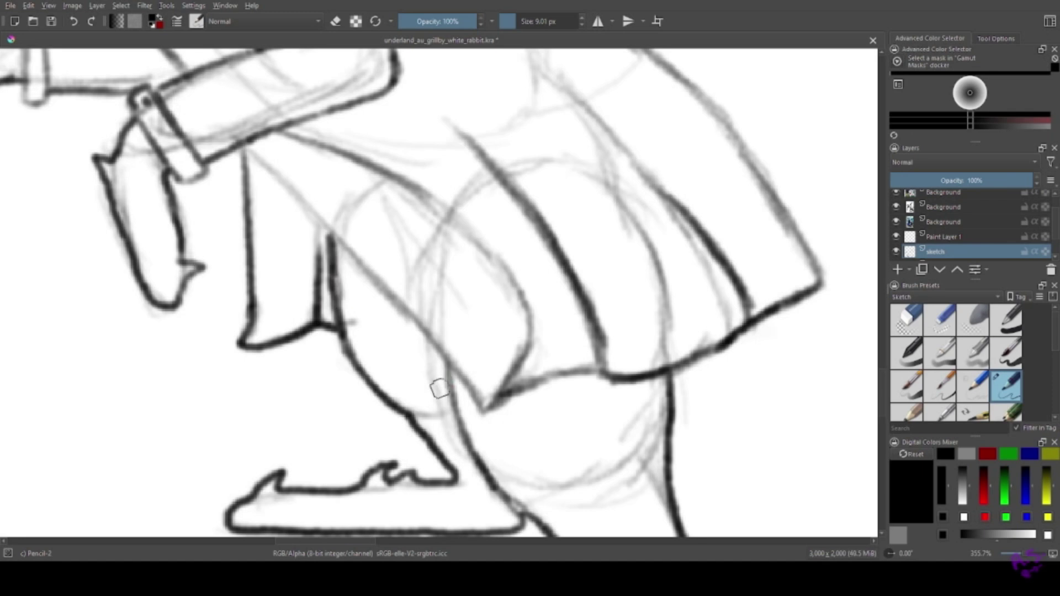
Darken the front edge of the near coat flap and add two more buttons down the coat front.
{"action": "key", "text": "minus"}
{"action": "key", "text": "minus"}
{"action": "key", "text": "minus"}
{"action": "key", "text": "minus"}
{"action": "key", "text": "minus"}
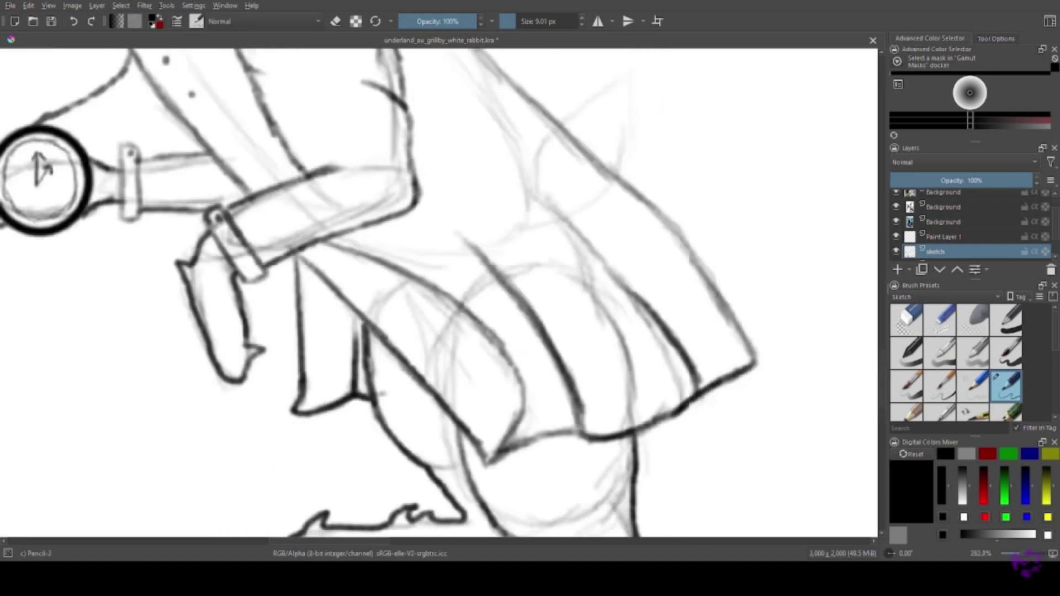
{"action": "key", "text": "plus"}
{"action": "key", "text": "plus"}
{"action": "key", "text": "plus"}
{"action": "key", "text": "plus"}
{"action": "key", "text": "plus"}
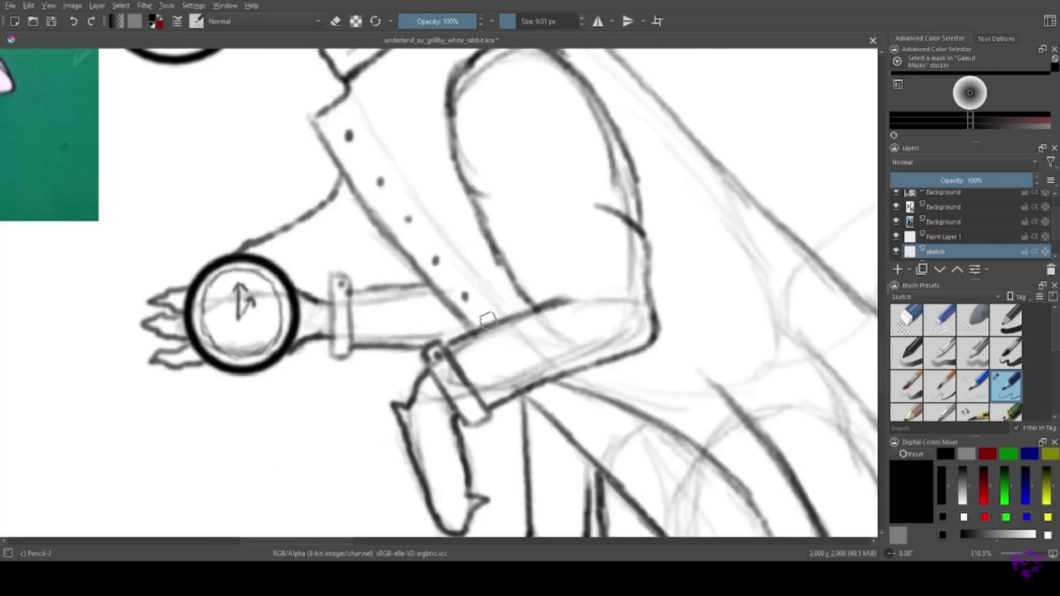
Scale down the watch-holding rabbit sketch and place it in the lower-left area of the canvas.
{"action": "key", "text": "minus"}
{"action": "key", "text": "minus"}
{"action": "key", "text": "minus"}
{"action": "key", "text": "minus"}
{"action": "key", "text": "minus"}
{"action": "key", "text": "minus"}
{"action": "key", "text": "minus"}
{"action": "key", "text": "ctrl+t"}
{"action": "left_click_drag", "start_coordinate": [226, 169], "coordinate": [298, 267]}
{"action": "mouse_move", "coordinate": [353, 326]}
{"action": "left_mouse_down"}
{"action": "mouse_move", "coordinate": [463, 327]}
{"action": "mouse_move", "coordinate": [348, 322]}
{"action": "left_mouse_up"}
{"action": "key", "text": "Return"}
{"action": "key", "text": "ctrl+r"}
{"action": "left_click_drag", "start_coordinate": [302, 162], "coordinate": [474, 439]}
Move the black-and-white rabbit engraving and the Grillby reference side by side into the canvas's upper-left area.
{"action": "key", "text": "t"}
{"action": "left_click_drag", "start_coordinate": [362, 135], "coordinate": [454, 142]}
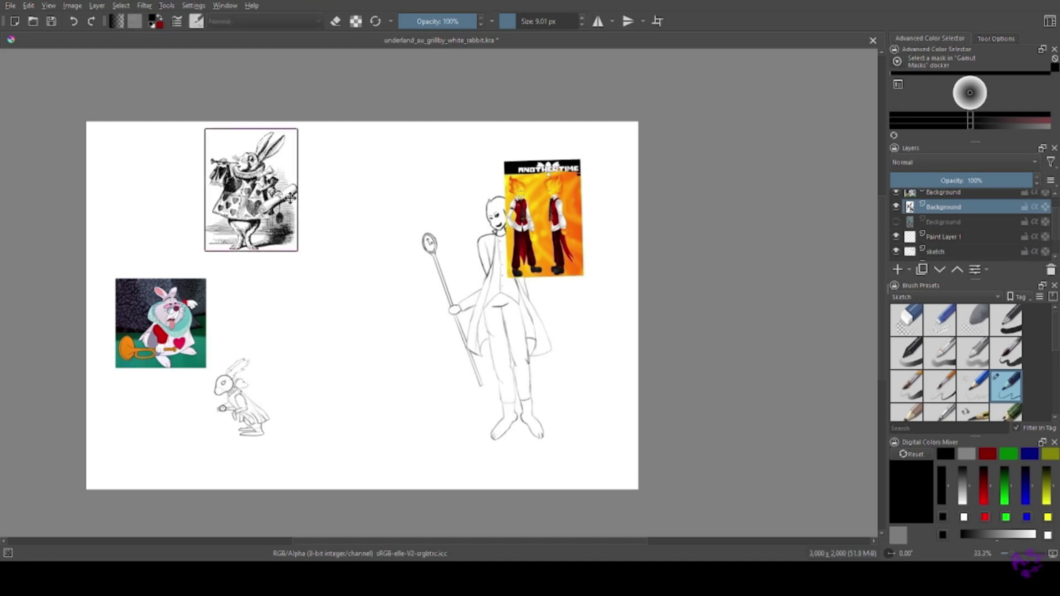
{"action": "left_click_drag", "start_coordinate": [290, 197], "coordinate": [202, 207]}
{"action": "left_click", "coordinate": [970, 191]}
{"action": "left_click_drag", "start_coordinate": [408, 182], "coordinate": [407, 168]}
{"action": "left_click", "coordinate": [944, 197]}
{"action": "left_click_drag", "start_coordinate": [490, 191], "coordinate": [215, 174]}
{"action": "key", "text": "Return"}
On the sketch layer, draw slanted pocket marks at both hips of the standing figure's trousers.
{"action": "left_click_drag", "start_coordinate": [313, 345], "coordinate": [283, 306]}
{"action": "scroll", "coordinate": [972, 232], "scroll_direction": "down", "scroll_amount": 2}
{"action": "left_click", "coordinate": [939, 244]}
{"action": "left_click_drag", "start_coordinate": [169, 126], "coordinate": [485, 398]}
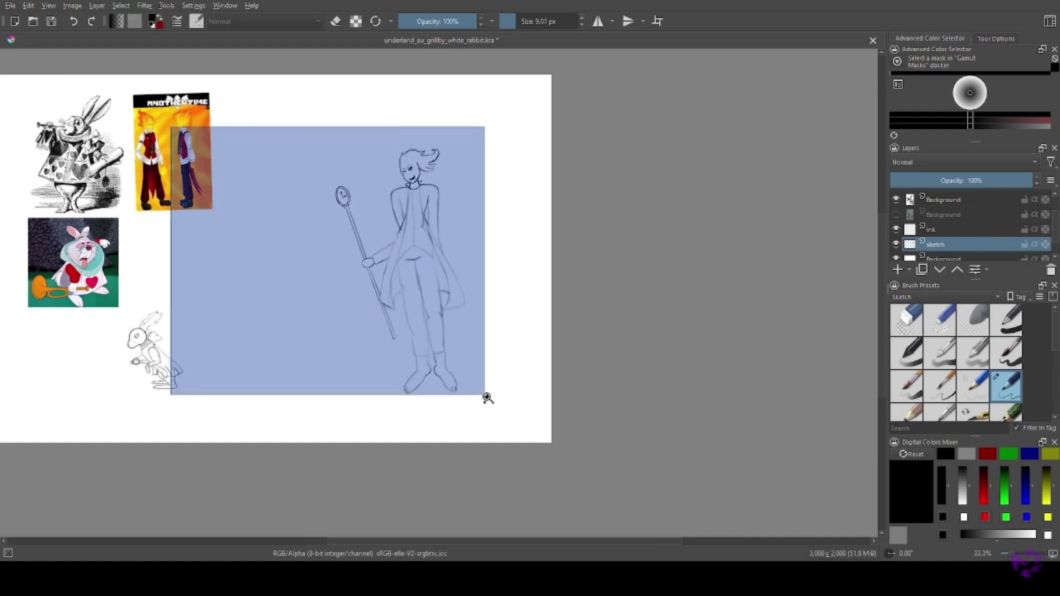
{"action": "mouse_move", "coordinate": [315, 199]}
{"action": "left_mouse_down"}
{"action": "mouse_move", "coordinate": [300, 166]}
{"action": "mouse_move", "coordinate": [307, 183]}
{"action": "mouse_move", "coordinate": [284, 185]}
{"action": "left_mouse_up"}
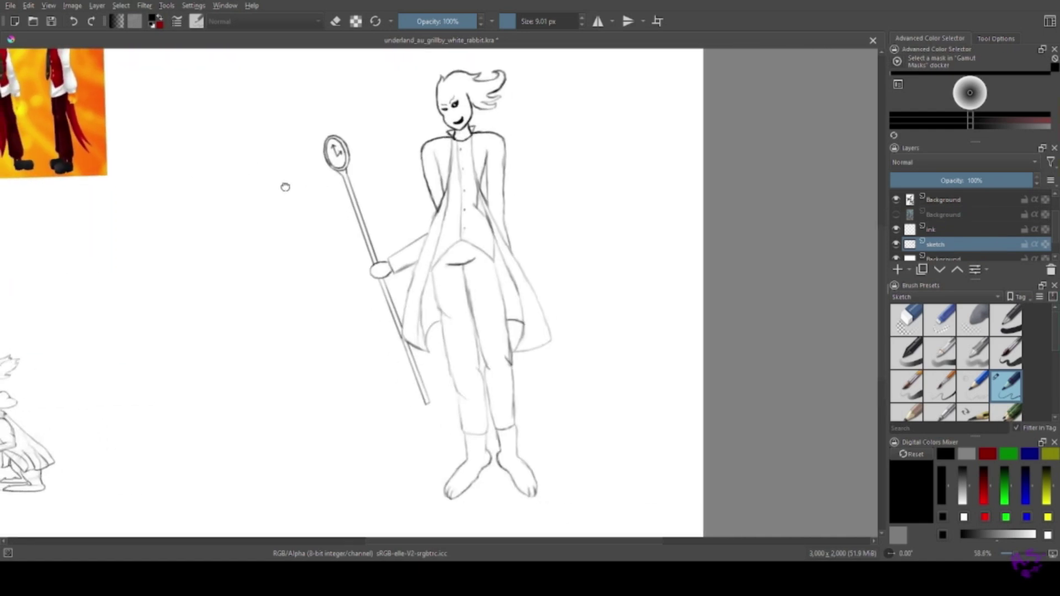
{"action": "scroll", "coordinate": [457, 258], "scroll_direction": "up", "scroll_amount": 6}
{"action": "left_click_drag", "start_coordinate": [649, 295], "coordinate": [618, 359]}
{"action": "left_click_drag", "start_coordinate": [344, 327], "coordinate": [391, 359]}
{"action": "key", "text": "e"}
{"action": "mouse_move", "coordinate": [621, 332]}
{"action": "left_mouse_down"}
{"action": "mouse_move", "coordinate": [610, 350]}
{"action": "mouse_move", "coordinate": [649, 296]}
{"action": "mouse_move", "coordinate": [629, 343]}
{"action": "left_mouse_up"}
{"action": "key", "text": "e"}
{"action": "left_click_drag", "start_coordinate": [654, 288], "coordinate": [662, 343]}
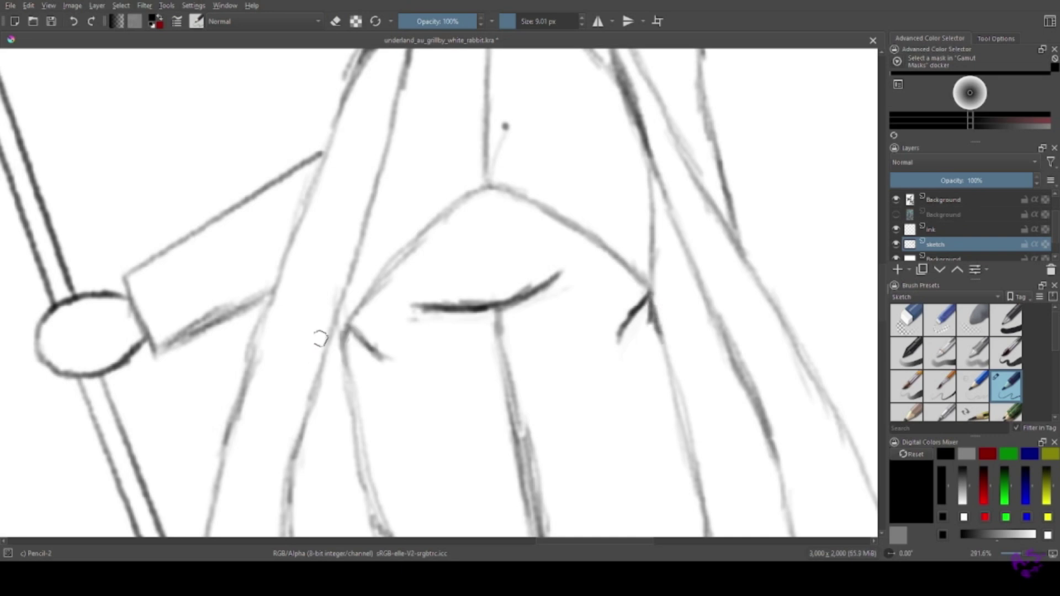
Draw an upright oval in the empty space between the reference pictures and the standing figure.
{"action": "key", "text": "minus"}
{"action": "key", "text": "minus"}
{"action": "key", "text": "minus"}
{"action": "key", "text": "minus"}
{"action": "key", "text": "minus"}
{"action": "key", "text": "minus"}
{"action": "scroll", "coordinate": [323, 181], "scroll_direction": "up", "scroll_amount": 3}
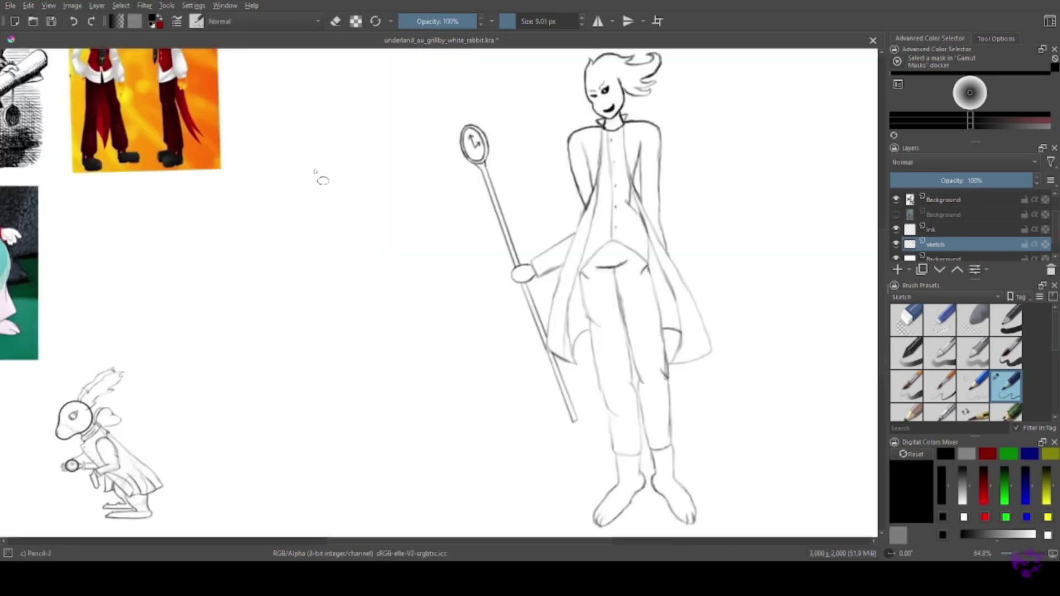
{"action": "left_click_drag", "start_coordinate": [301, 100], "coordinate": [318, 145]}
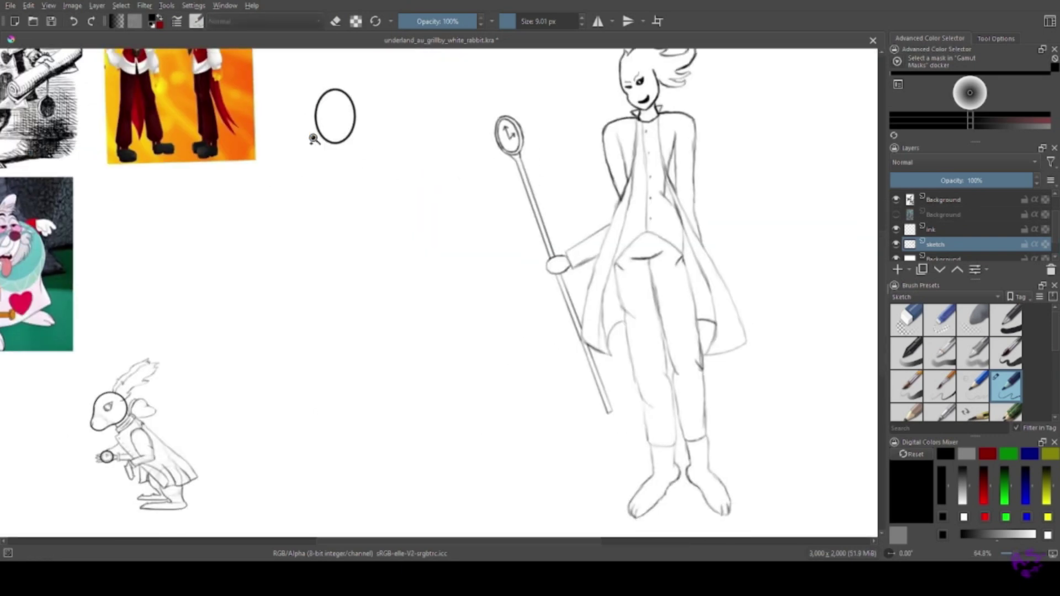
Sketch a neck and a slightly tilted, rounded shoulder bar beneath the upright oval head.
{"action": "scroll", "coordinate": [309, 135], "scroll_direction": "up", "scroll_amount": 10}
{"action": "left_click_drag", "start_coordinate": [257, 223], "coordinate": [265, 279]}
{"action": "mouse_move", "coordinate": [349, 201]}
{"action": "left_mouse_down"}
{"action": "mouse_move", "coordinate": [361, 271]}
{"action": "mouse_move", "coordinate": [644, 231]}
{"action": "mouse_move", "coordinate": [332, 311]}
{"action": "left_mouse_up"}
{"action": "scroll", "coordinate": [208, 324], "scroll_direction": "down", "scroll_amount": 10}
{"action": "scroll", "coordinate": [381, 269], "scroll_direction": "up", "scroll_amount": 10}
{"action": "mouse_move", "coordinate": [497, 245]}
{"action": "left_mouse_down"}
{"action": "mouse_move", "coordinate": [348, 253]}
{"action": "mouse_move", "coordinate": [379, 300]}
{"action": "left_mouse_up"}
Erase and redraw one end of the shoulder bar to extend it toward the Grillby reference.
{"action": "key", "text": "e"}
{"action": "scroll", "coordinate": [419, 298], "scroll_direction": "down", "scroll_amount": 10}
{"action": "left_click_drag", "start_coordinate": [466, 93], "coordinate": [448, 96]}
{"action": "scroll", "coordinate": [483, 303], "scroll_direction": "up", "scroll_amount": 8}
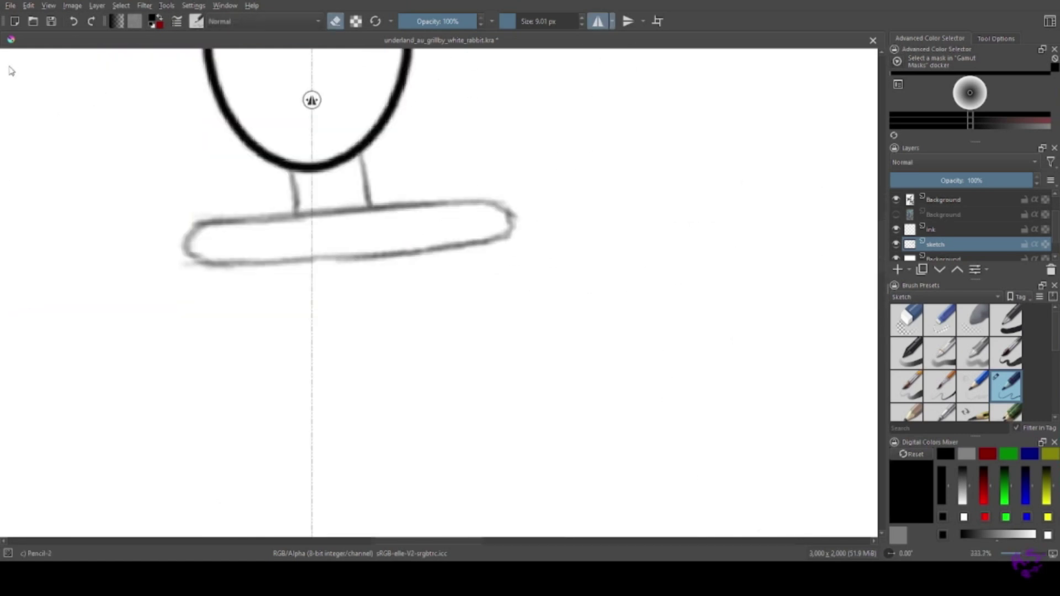
{"action": "key", "text": "e"}
{"action": "mouse_move", "coordinate": [265, 222]}
{"action": "left_mouse_down"}
{"action": "mouse_move", "coordinate": [190, 227]}
{"action": "mouse_move", "coordinate": [144, 255]}
{"action": "left_mouse_up"}
{"action": "key", "text": "e"}
{"action": "mouse_move", "coordinate": [259, 264]}
{"action": "left_mouse_down"}
{"action": "mouse_move", "coordinate": [118, 260]}
{"action": "mouse_move", "coordinate": [127, 257]}
{"action": "left_mouse_up"}
{"action": "key", "text": "e"}
{"action": "key", "text": "e"}
{"action": "scroll", "coordinate": [127, 257], "scroll_direction": "down", "scroll_amount": 5}
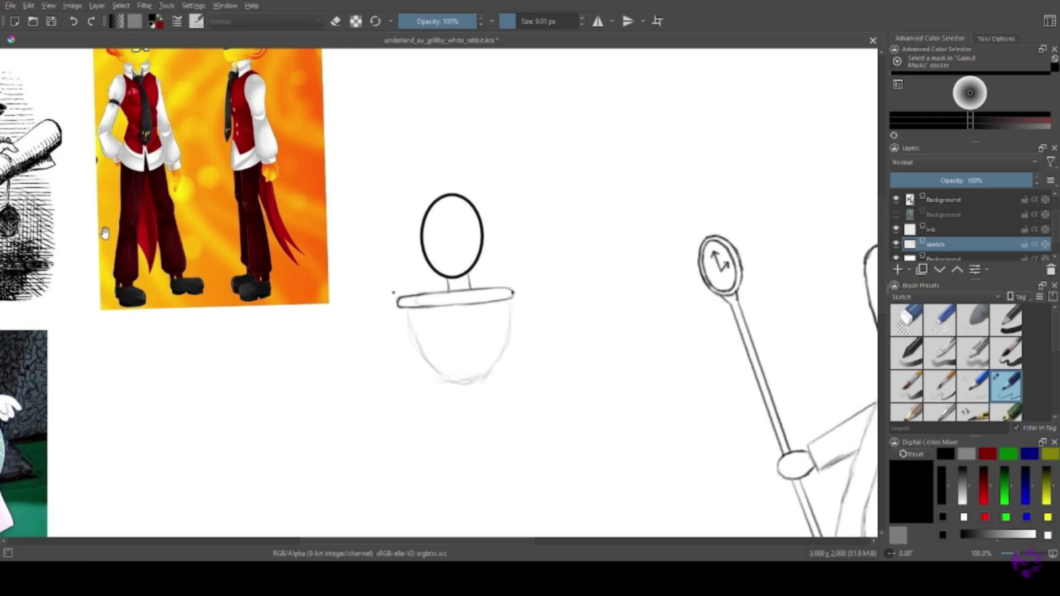
Sketch a jointed mannequin body under the shoulder bar, with rounded chest, one bent arm, one straight arm, pelvis, legs and feet.
{"action": "mouse_move", "coordinate": [267, 317]}
{"action": "left_mouse_down"}
{"action": "mouse_move", "coordinate": [213, 301]}
{"action": "mouse_move", "coordinate": [264, 188]}
{"action": "left_mouse_up"}
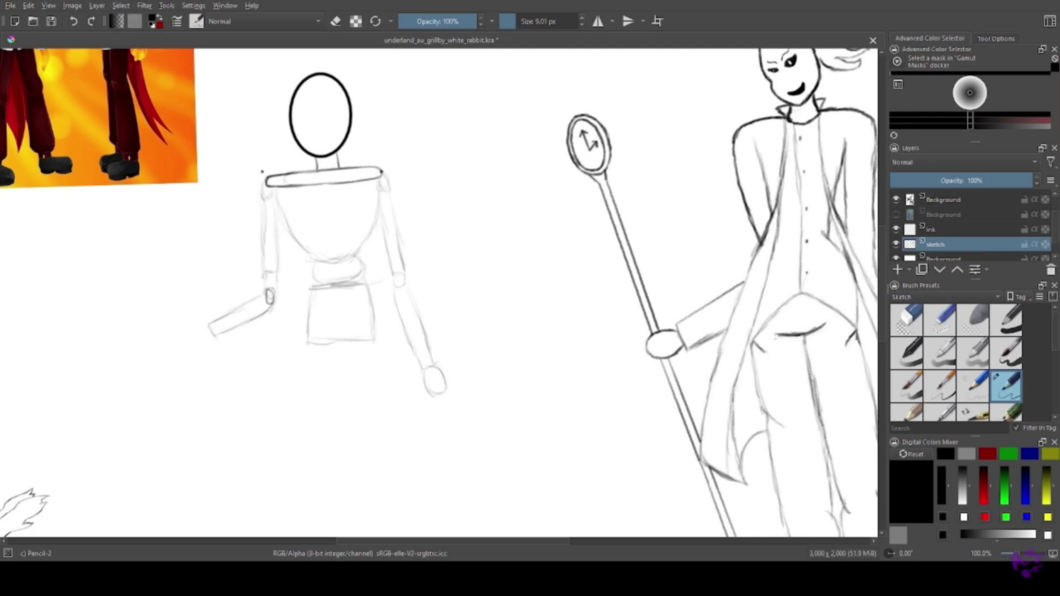
{"action": "left_click_drag", "start_coordinate": [77, 301], "coordinate": [18, 72]}
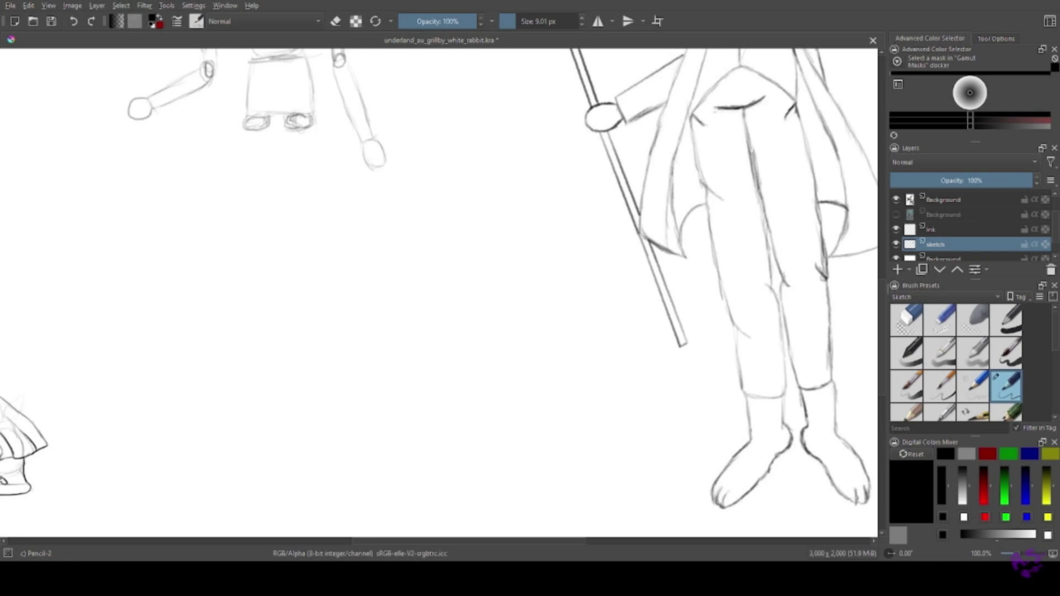
{"action": "left_click_drag", "start_coordinate": [218, 172], "coordinate": [208, 225]}
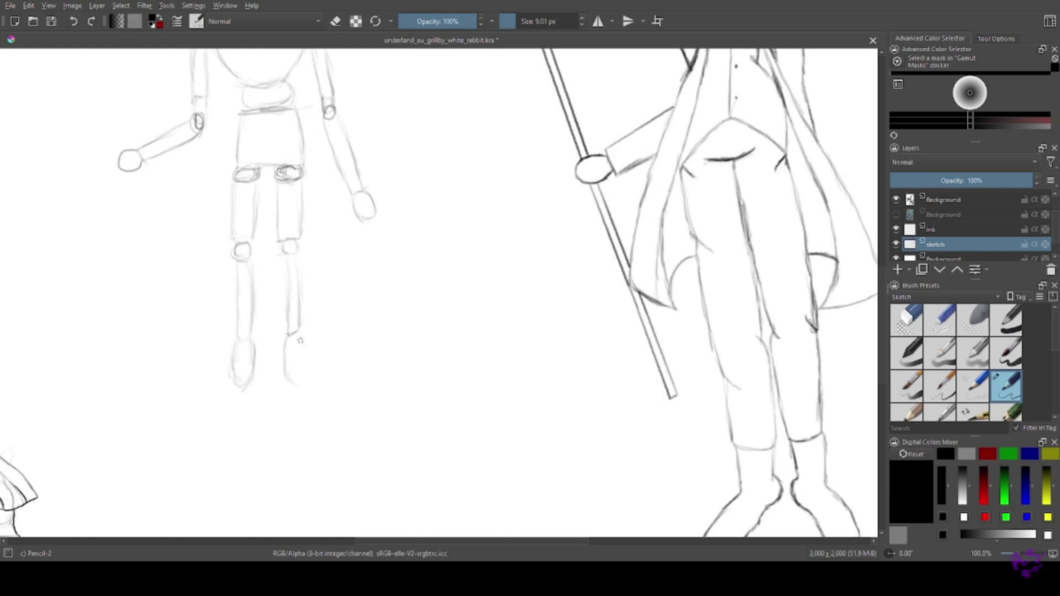
Move the mannequin sketch lower and closer to the standing staff figure.
{"action": "key", "text": "minus"}
{"action": "key", "text": "minus"}
{"action": "key", "text": "minus"}
{"action": "key", "text": "t"}
{"action": "mouse_move", "coordinate": [318, 228]}
{"action": "left_mouse_down"}
{"action": "mouse_move", "coordinate": [333, 279]}
{"action": "mouse_move", "coordinate": [399, 265]}
{"action": "left_mouse_up"}
{"action": "key", "text": "b"}
Move the Grillby reference picture next to the mannequin sketch.
{"action": "key", "text": "t"}
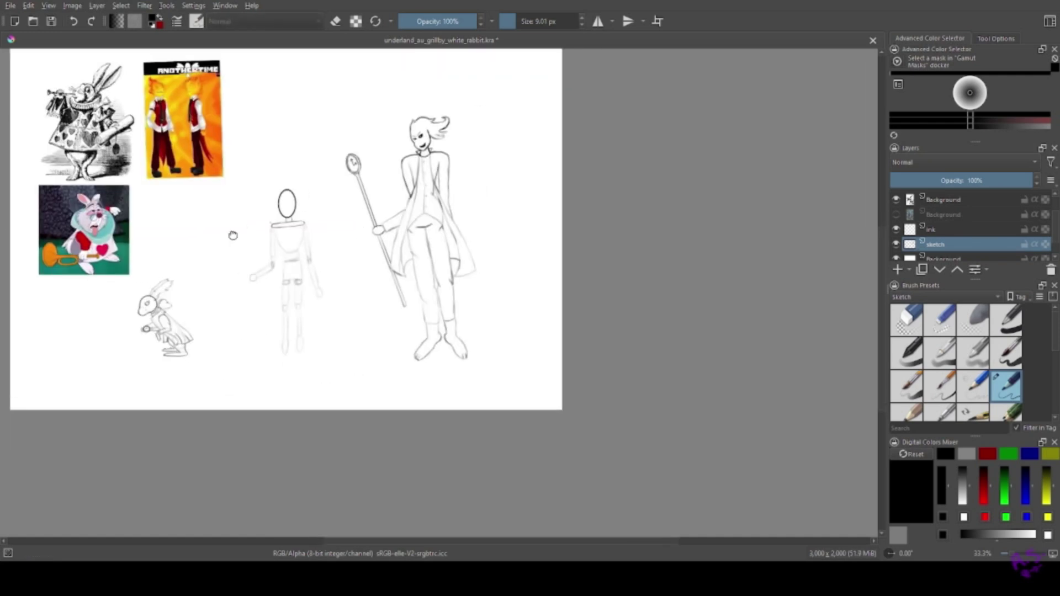
{"action": "left_click_drag", "start_coordinate": [318, 193], "coordinate": [236, 265]}
{"action": "scroll", "coordinate": [255, 209], "scroll_direction": "up", "scroll_amount": 8}
{"action": "scroll", "coordinate": [330, 304], "scroll_direction": "down", "scroll_amount": 2}
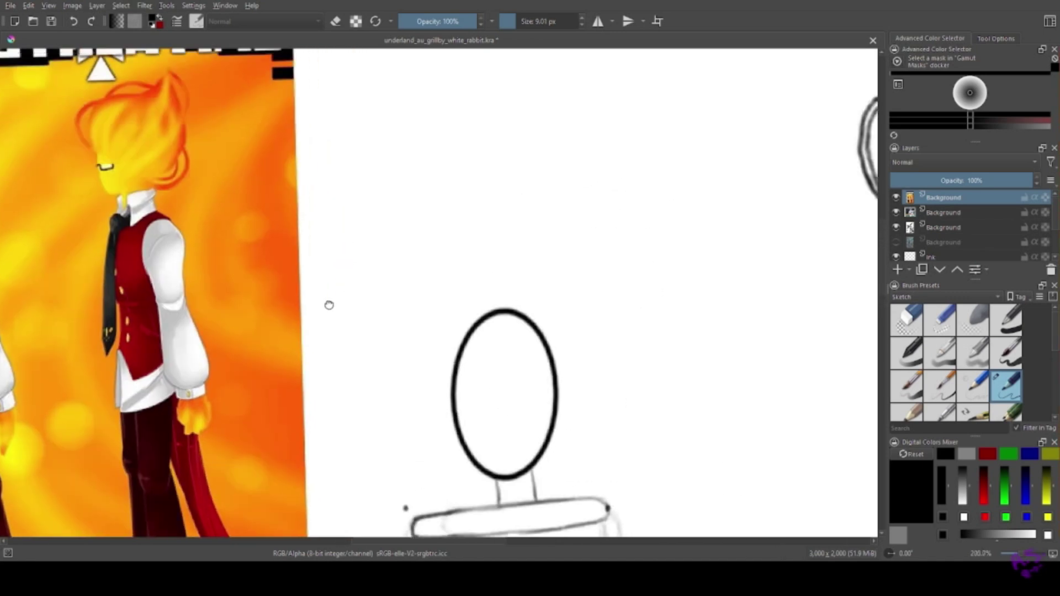
On the sketch layer, draw flame hair around the mannequin's head and taper the jaw into a pointed chin.
{"action": "left_click", "coordinate": [459, 338]}
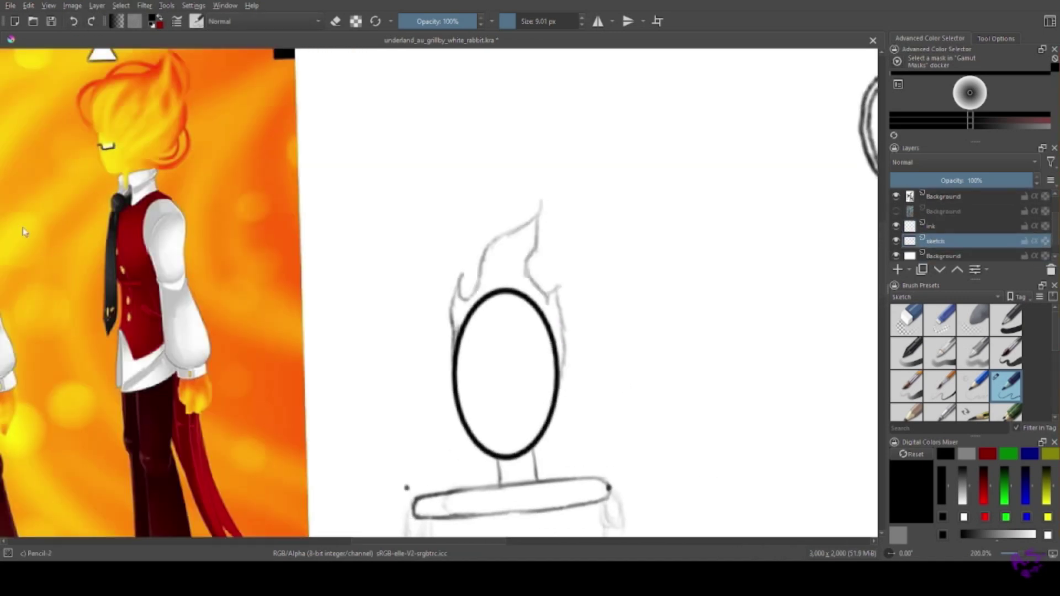
{"action": "scroll", "coordinate": [414, 315], "scroll_direction": "down", "scroll_amount": 4}
{"action": "scroll", "coordinate": [473, 251], "scroll_direction": "up", "scroll_amount": 5}
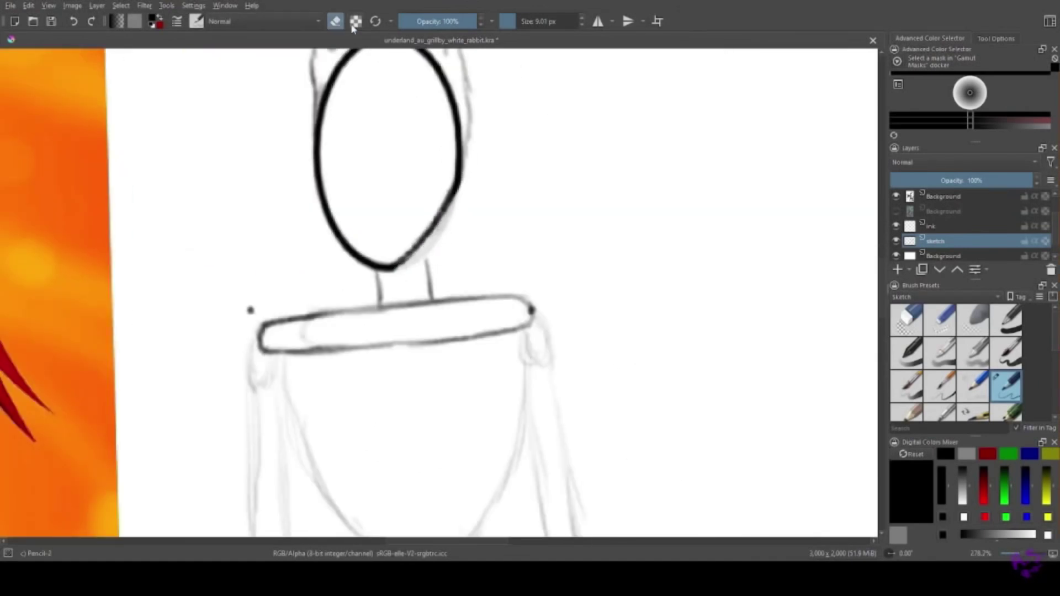
{"action": "mouse_move", "coordinate": [446, 216]}
{"action": "left_mouse_down"}
{"action": "mouse_move", "coordinate": [564, 291]}
{"action": "mouse_move", "coordinate": [251, 241]}
{"action": "mouse_move", "coordinate": [310, 342]}
{"action": "mouse_move", "coordinate": [336, 352]}
{"action": "left_mouse_up"}
Draw a wide, tilted elliptical ruff collar around the mannequin's neck.
{"action": "scroll", "coordinate": [337, 351], "scroll_direction": "down", "scroll_amount": 5}
{"action": "scroll", "coordinate": [301, 249], "scroll_direction": "up", "scroll_amount": 8}
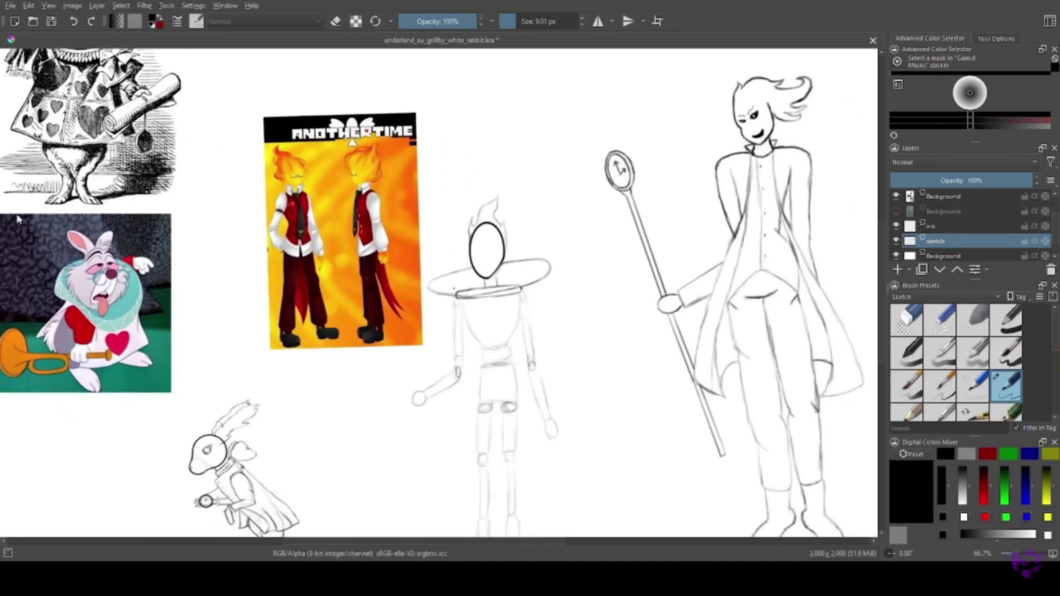
{"action": "mouse_move", "coordinate": [345, 279]}
{"action": "left_mouse_down"}
{"action": "mouse_move", "coordinate": [475, 246]}
{"action": "mouse_move", "coordinate": [668, 157]}
{"action": "mouse_move", "coordinate": [663, 185]}
{"action": "left_mouse_up"}
{"action": "mouse_move", "coordinate": [411, 268]}
{"action": "left_mouse_down"}
{"action": "mouse_move", "coordinate": [291, 294]}
{"action": "mouse_move", "coordinate": [195, 268]}
{"action": "mouse_move", "coordinate": [161, 256]}
{"action": "left_mouse_up"}
{"action": "scroll", "coordinate": [160, 257], "scroll_direction": "down", "scroll_amount": 8}
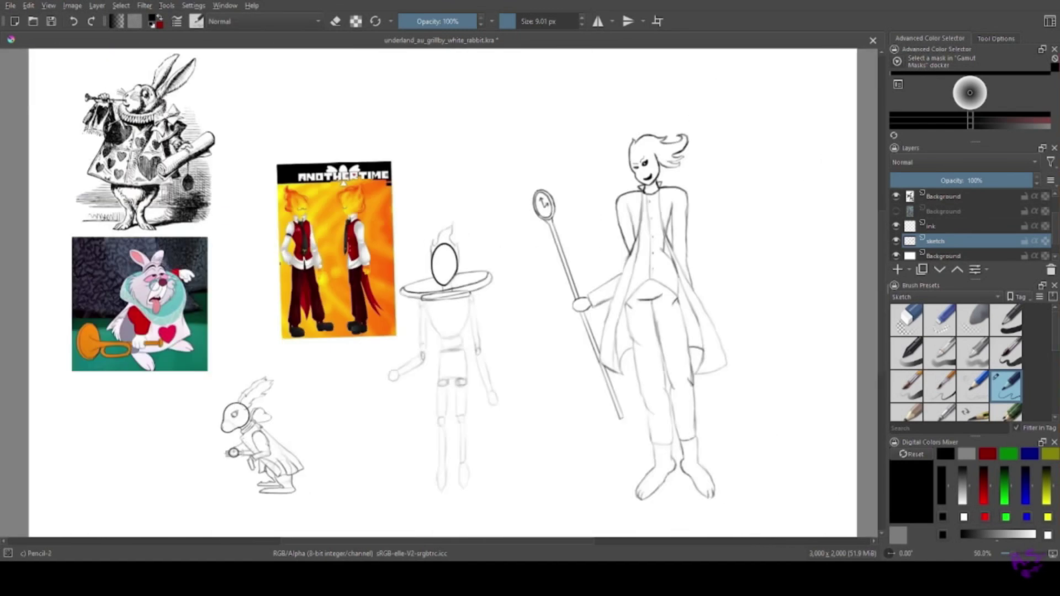
Add an inner rim line along the front of the ruff collar and fill the band with zigzag pleats.
{"action": "scroll", "coordinate": [247, 258], "scroll_direction": "up", "scroll_amount": 8}
{"action": "scroll", "coordinate": [234, 239], "scroll_direction": "down", "scroll_amount": 8}
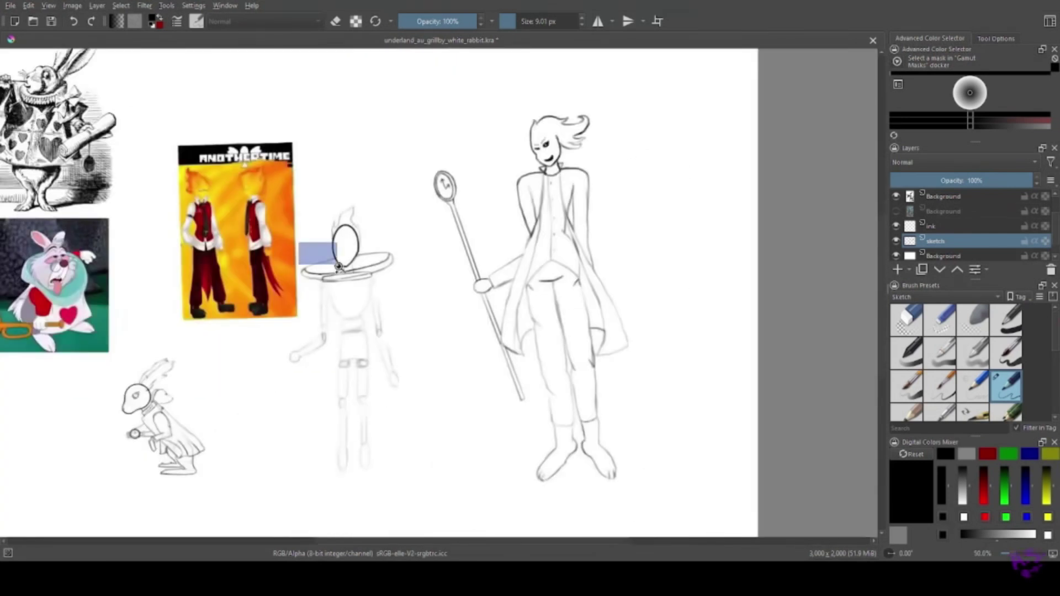
{"action": "scroll", "coordinate": [298, 276], "scroll_direction": "up", "scroll_amount": 8}
{"action": "mouse_move", "coordinate": [142, 260]}
{"action": "left_mouse_down"}
{"action": "mouse_move", "coordinate": [210, 282]}
{"action": "mouse_move", "coordinate": [355, 270]}
{"action": "mouse_move", "coordinate": [405, 288]}
{"action": "mouse_move", "coordinate": [661, 225]}
{"action": "mouse_move", "coordinate": [694, 177]}
{"action": "mouse_move", "coordinate": [728, 160]}
{"action": "left_mouse_up"}
{"action": "mouse_move", "coordinate": [731, 199]}
{"action": "left_mouse_down"}
{"action": "mouse_move", "coordinate": [477, 271]}
{"action": "mouse_move", "coordinate": [226, 292]}
{"action": "mouse_move", "coordinate": [157, 268]}
{"action": "left_mouse_up"}
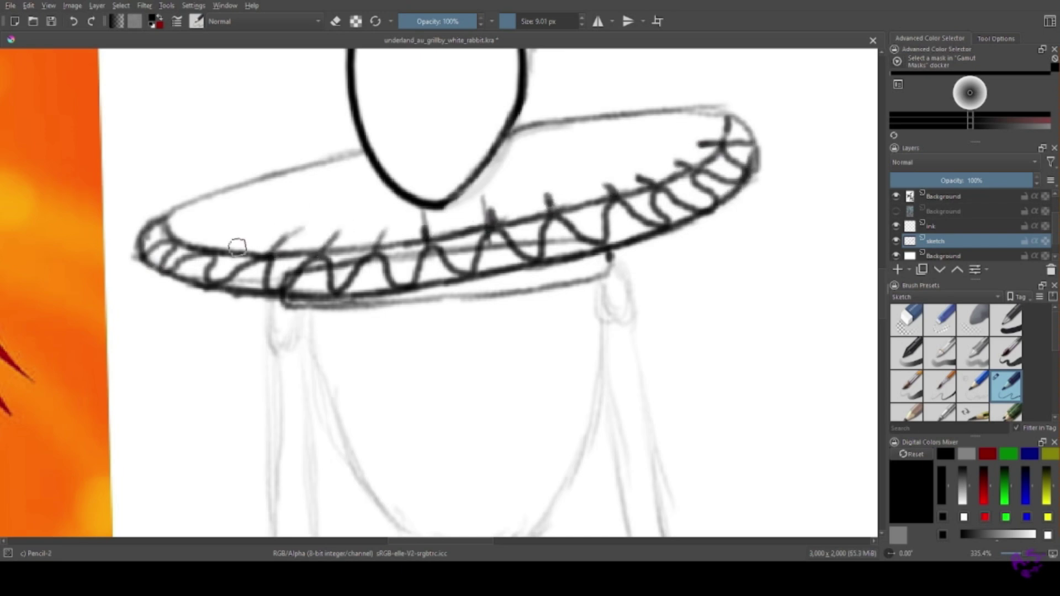
Draw a long tabard over the mannequin with straight sides, a flat hem above the feet and a vertical center line.
{"action": "scroll", "coordinate": [691, 113], "scroll_direction": "down", "scroll_amount": 10}
{"action": "scroll", "coordinate": [327, 249], "scroll_direction": "up", "scroll_amount": 3}
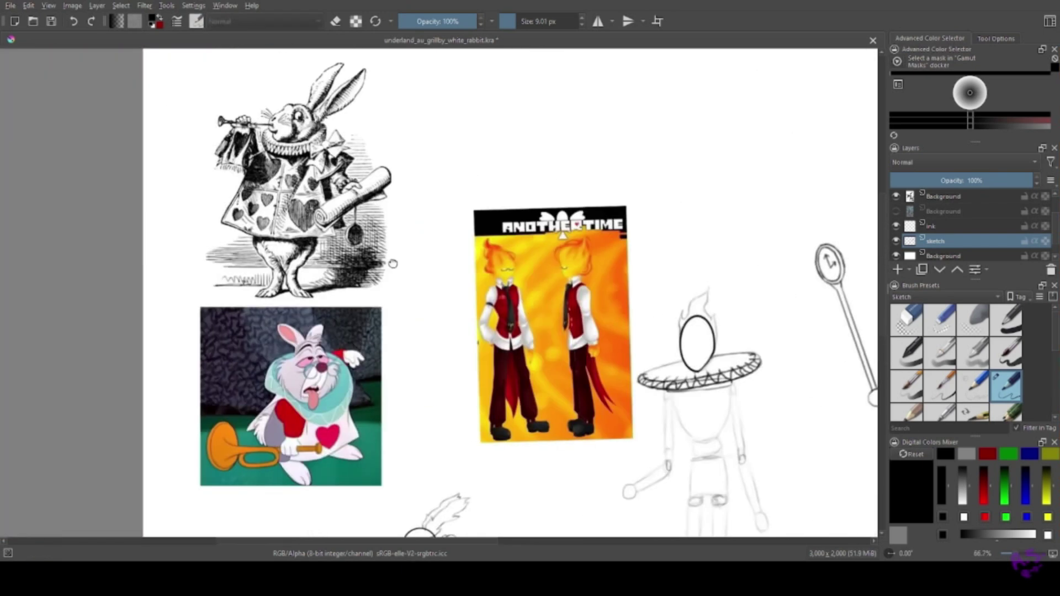
{"action": "left_click_drag", "start_coordinate": [326, 249], "coordinate": [14, 100]}
{"action": "scroll", "coordinate": [169, 298], "scroll_direction": "up", "scroll_amount": 4}
{"action": "left_click_drag", "start_coordinate": [278, 499], "coordinate": [259, 82]}
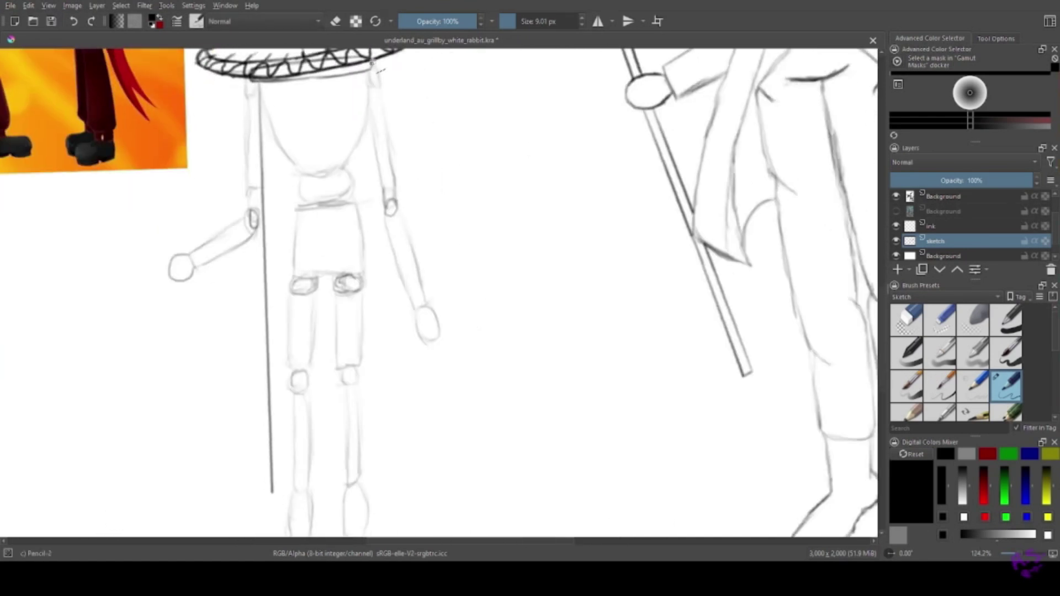
{"action": "left_click_drag", "start_coordinate": [418, 505], "coordinate": [371, 65]}
{"action": "scroll", "coordinate": [116, 315], "scroll_direction": "up", "scroll_amount": 8}
{"action": "mouse_move", "coordinate": [116, 315]}
{"action": "left_mouse_down"}
{"action": "mouse_move", "coordinate": [201, 333]}
{"action": "mouse_move", "coordinate": [762, 329]}
{"action": "left_mouse_up"}
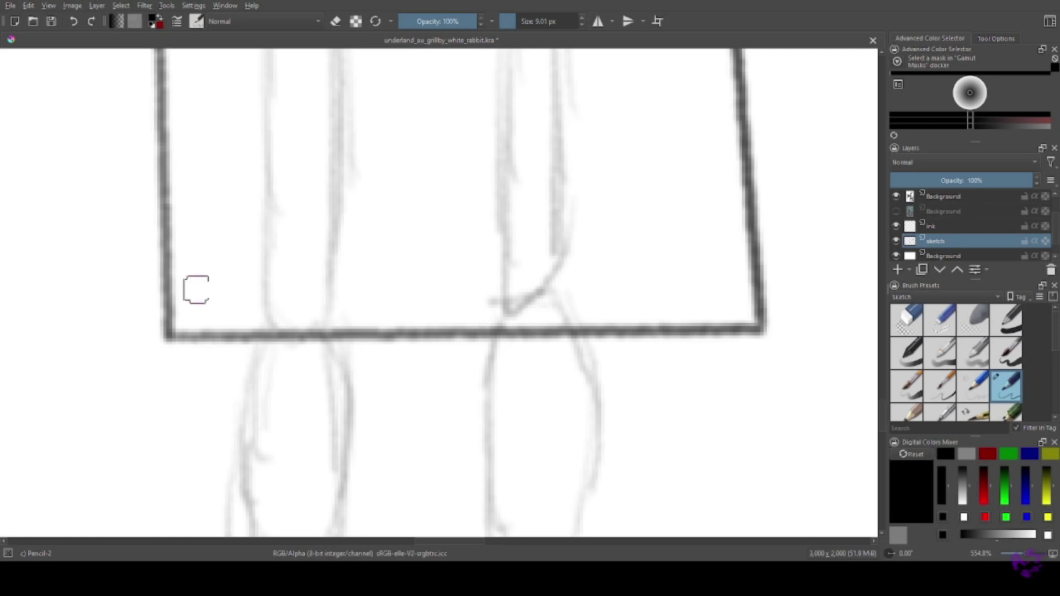
{"action": "scroll", "coordinate": [196, 289], "scroll_direction": "down", "scroll_amount": 10}
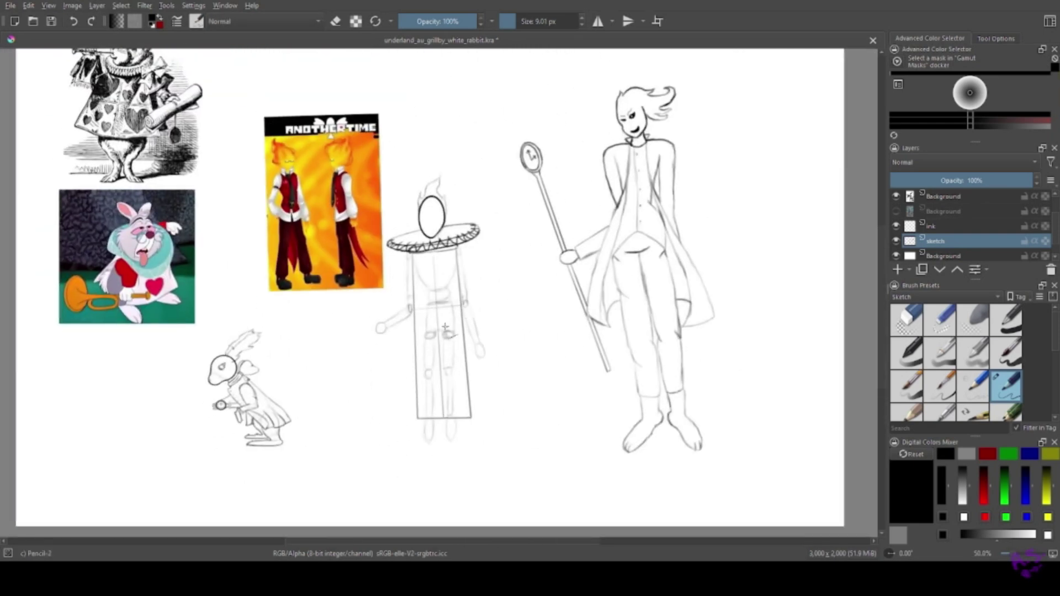
{"action": "scroll", "coordinate": [425, 423], "scroll_direction": "up", "scroll_amount": 8}
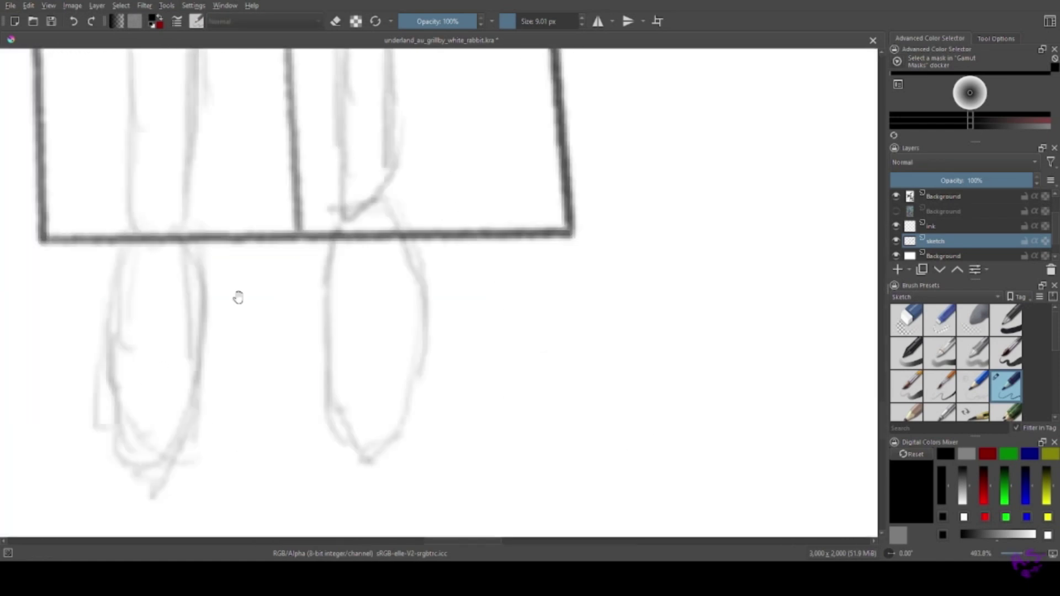
Outline both rounded feet below the tabard's hem with darker strokes.
{"action": "mouse_move", "coordinate": [223, 176]}
{"action": "left_mouse_down"}
{"action": "mouse_move", "coordinate": [214, 252]}
{"action": "mouse_move", "coordinate": [245, 378]}
{"action": "left_mouse_up"}
{"action": "mouse_move", "coordinate": [276, 172]}
{"action": "left_mouse_down"}
{"action": "mouse_move", "coordinate": [293, 232]}
{"action": "mouse_move", "coordinate": [254, 377]}
{"action": "left_mouse_up"}
{"action": "mouse_move", "coordinate": [422, 172]}
{"action": "left_mouse_down"}
{"action": "mouse_move", "coordinate": [424, 227]}
{"action": "mouse_move", "coordinate": [467, 369]}
{"action": "left_mouse_up"}
{"action": "mouse_move", "coordinate": [496, 166]}
{"action": "left_mouse_down"}
{"action": "mouse_move", "coordinate": [513, 275]}
{"action": "mouse_move", "coordinate": [487, 371]}
{"action": "mouse_move", "coordinate": [517, 255]}
{"action": "left_mouse_up"}
{"action": "key", "text": "ctrl+z"}
{"action": "mouse_move", "coordinate": [293, 176]}
{"action": "left_mouse_down"}
{"action": "mouse_move", "coordinate": [224, 184]}
{"action": "mouse_move", "coordinate": [225, 225]}
{"action": "left_mouse_up"}
Clean up the foot outlines with the eraser and divide the tabard with horizontal lines.
{"action": "key", "text": "e"}
{"action": "mouse_move", "coordinate": [210, 175]}
{"action": "left_mouse_down"}
{"action": "mouse_move", "coordinate": [208, 280]}
{"action": "mouse_move", "coordinate": [243, 361]}
{"action": "left_mouse_up"}
{"action": "left_click_drag", "start_coordinate": [293, 245], "coordinate": [289, 175]}
{"action": "key", "text": "e"}
{"action": "mouse_move", "coordinate": [189, 199]}
{"action": "left_mouse_down"}
{"action": "mouse_move", "coordinate": [214, 338]}
{"action": "mouse_move", "coordinate": [191, 236]}
{"action": "mouse_move", "coordinate": [205, 173]}
{"action": "left_mouse_up"}
{"action": "key", "text": "e"}
{"action": "mouse_move", "coordinate": [290, 176]}
{"action": "left_mouse_down"}
{"action": "mouse_move", "coordinate": [289, 225]}
{"action": "mouse_move", "coordinate": [300, 194]}
{"action": "left_mouse_up"}
{"action": "key", "text": "e"}
{"action": "scroll", "coordinate": [300, 194], "scroll_direction": "down", "scroll_amount": 10}
{"action": "left_click_drag", "start_coordinate": [201, 174], "coordinate": [105, 205]}
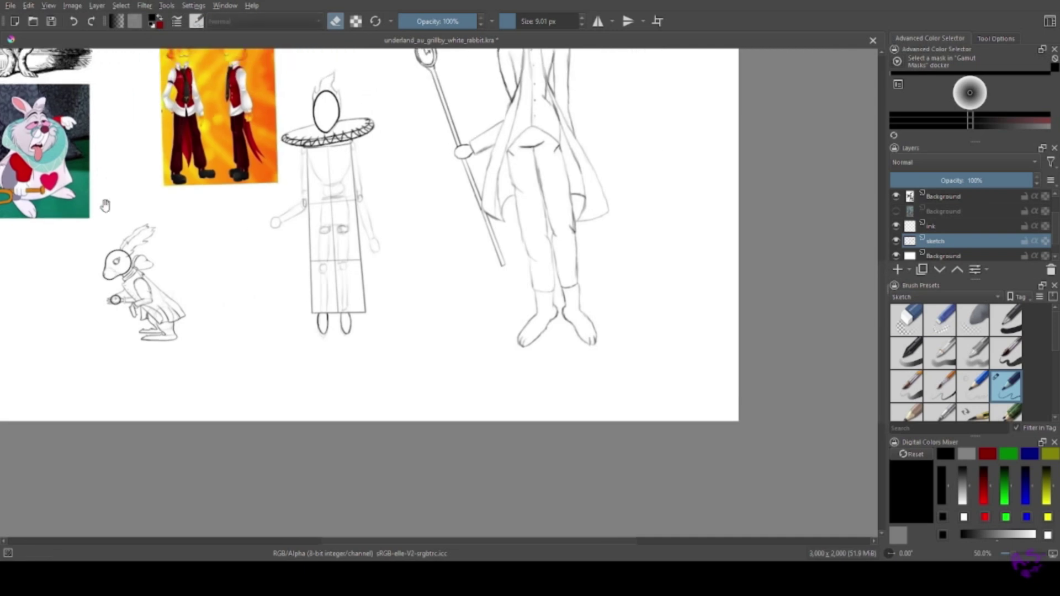
Draw a short flared sleeve over the upper part of the mannequin's bent arm.
{"action": "scroll", "coordinate": [336, 169], "scroll_direction": "up", "scroll_amount": 8}
{"action": "key", "text": "e"}
{"action": "left_click_drag", "start_coordinate": [249, 209], "coordinate": [232, 271]}
{"action": "left_click_drag", "start_coordinate": [157, 213], "coordinate": [134, 357]}
{"action": "left_click_drag", "start_coordinate": [134, 310], "coordinate": [196, 377]}
Draw the matching short sleeve on the straight arm and add a heart to each sleeve.
{"action": "left_click_drag", "start_coordinate": [467, 168], "coordinate": [500, 356]}
{"action": "left_click", "coordinate": [78, 22]}
{"action": "left_click_drag", "start_coordinate": [524, 299], "coordinate": [505, 232]}
{"action": "left_click", "coordinate": [70, 25]}
{"action": "left_click_drag", "start_coordinate": [525, 342], "coordinate": [480, 163]}
{"action": "left_click_drag", "start_coordinate": [114, 258], "coordinate": [164, 131]}
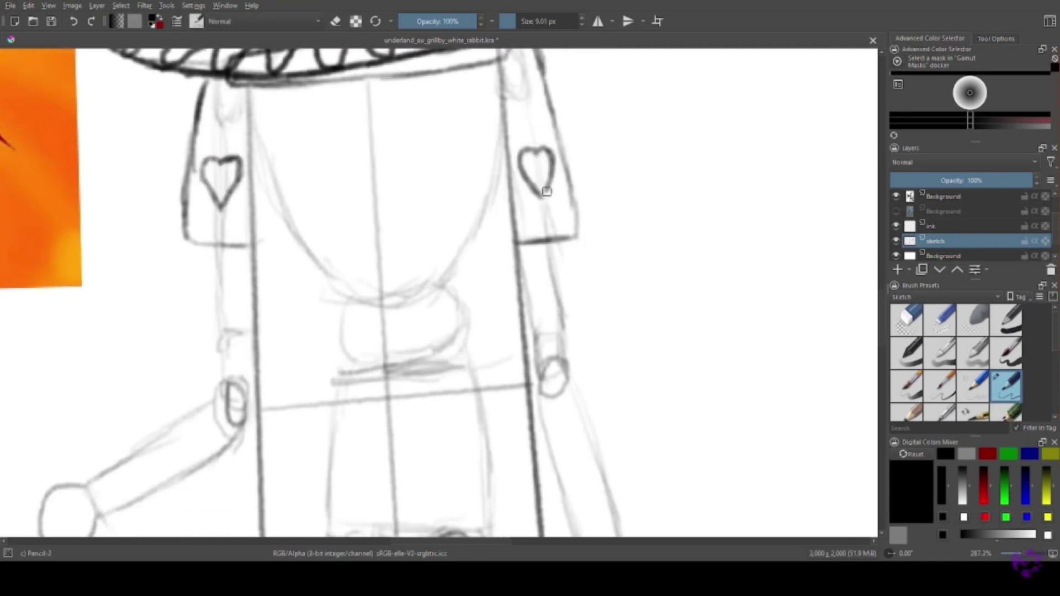
Outline the bent arm below its sleeve, adding a ruffled cuff and a round hand.
{"action": "scroll", "coordinate": [547, 191], "scroll_direction": "down", "scroll_amount": 6}
{"action": "scroll", "coordinate": [395, 239], "scroll_direction": "up", "scroll_amount": 6}
{"action": "mouse_move", "coordinate": [468, 105]}
{"action": "left_mouse_down"}
{"action": "mouse_move", "coordinate": [479, 251]}
{"action": "mouse_move", "coordinate": [367, 320]}
{"action": "mouse_move", "coordinate": [345, 398]}
{"action": "mouse_move", "coordinate": [514, 290]}
{"action": "left_mouse_up"}
{"action": "left_click_drag", "start_coordinate": [286, 373], "coordinate": [349, 407]}
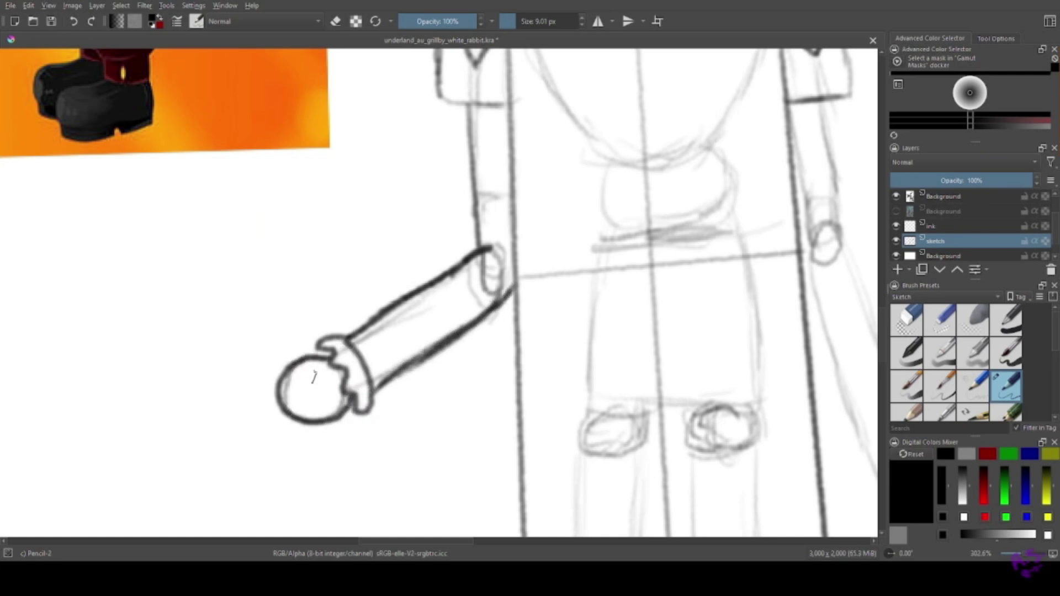
Draw a rolled scroll with a small hanging ribbon in the bent arm's hand, following the rabbit engraving.
{"action": "scroll", "coordinate": [294, 250], "scroll_direction": "down", "scroll_amount": 4}
{"action": "scroll", "coordinate": [279, 239], "scroll_direction": "up", "scroll_amount": 3}
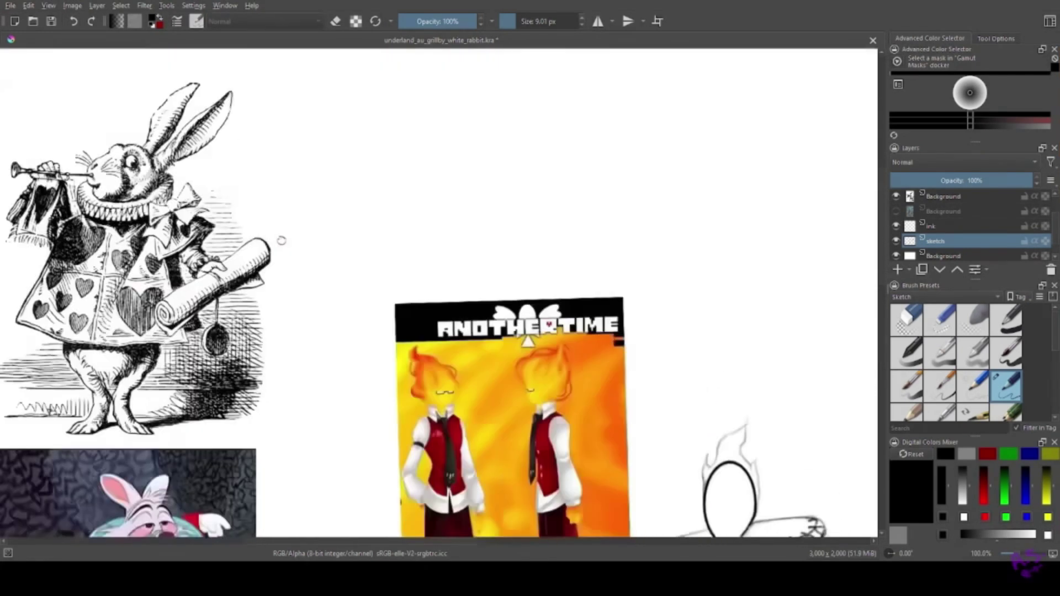
{"action": "mouse_move", "coordinate": [393, 267]}
{"action": "left_mouse_down"}
{"action": "mouse_move", "coordinate": [447, 385]}
{"action": "mouse_move", "coordinate": [393, 273]}
{"action": "mouse_move", "coordinate": [433, 294]}
{"action": "mouse_move", "coordinate": [485, 392]}
{"action": "mouse_move", "coordinate": [462, 401]}
{"action": "left_mouse_up"}
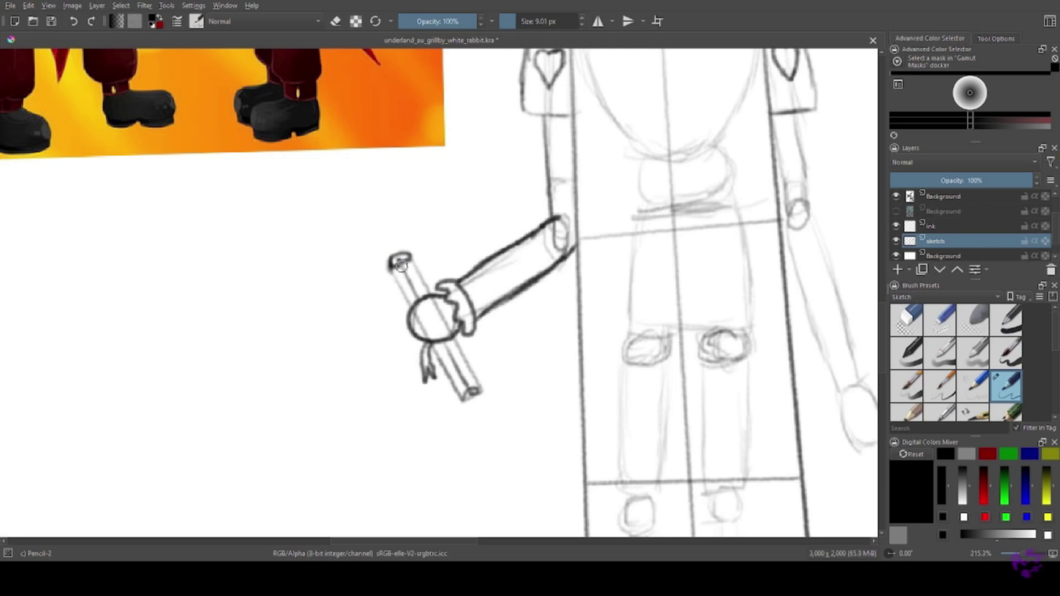
Outline the straight arm below its sleeve, adding a ruffled cuff and a rounded hand.
{"action": "scroll", "coordinate": [181, 305], "scroll_direction": "right", "scroll_amount": 5}
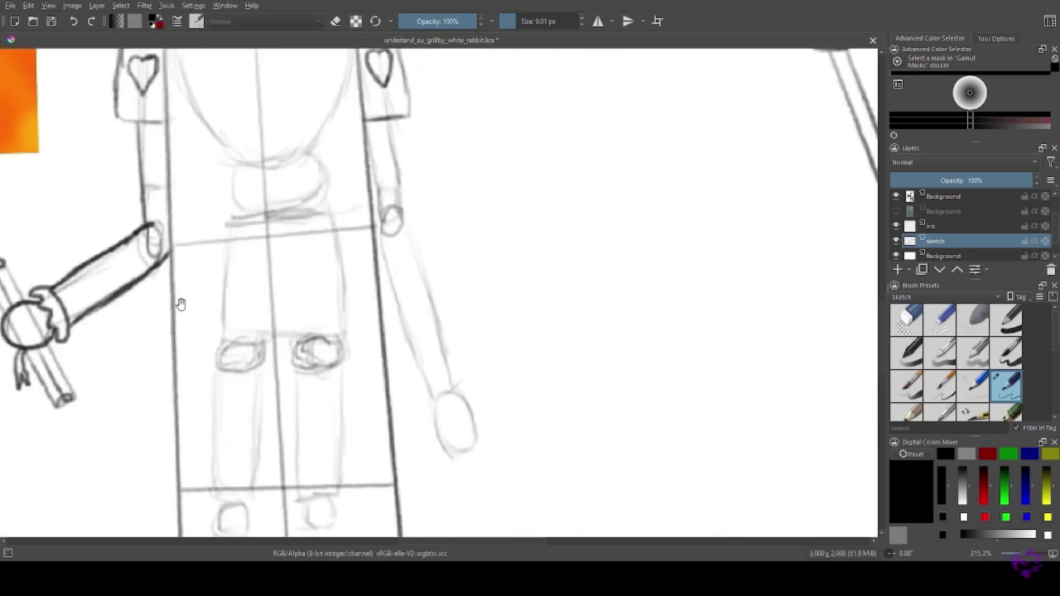
{"action": "mouse_move", "coordinate": [413, 165]}
{"action": "left_mouse_down"}
{"action": "mouse_move", "coordinate": [461, 380]}
{"action": "mouse_move", "coordinate": [538, 333]}
{"action": "left_mouse_up"}
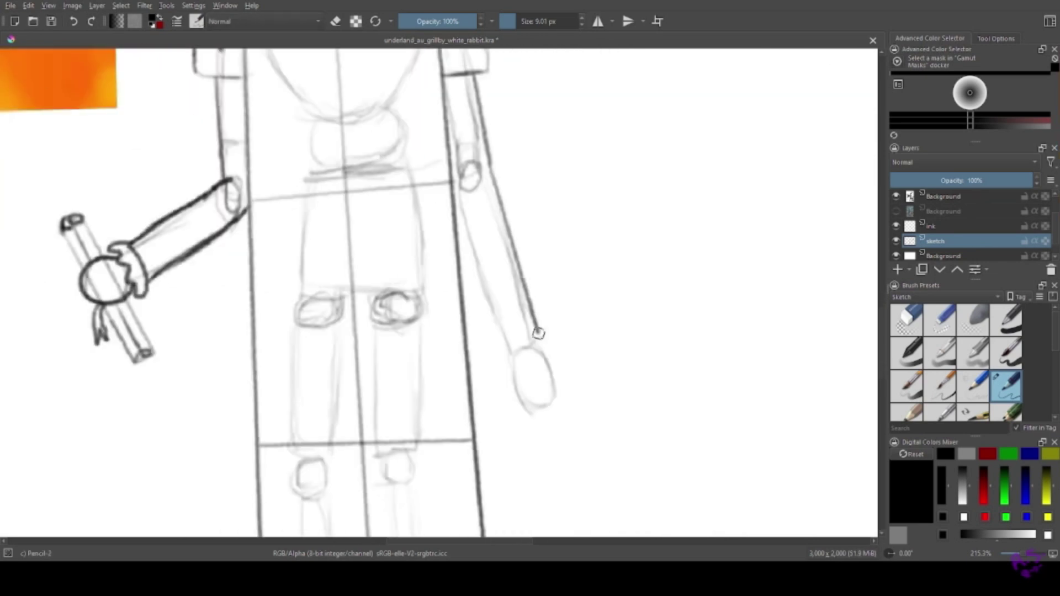
{"action": "key", "text": "ctrl+z"}
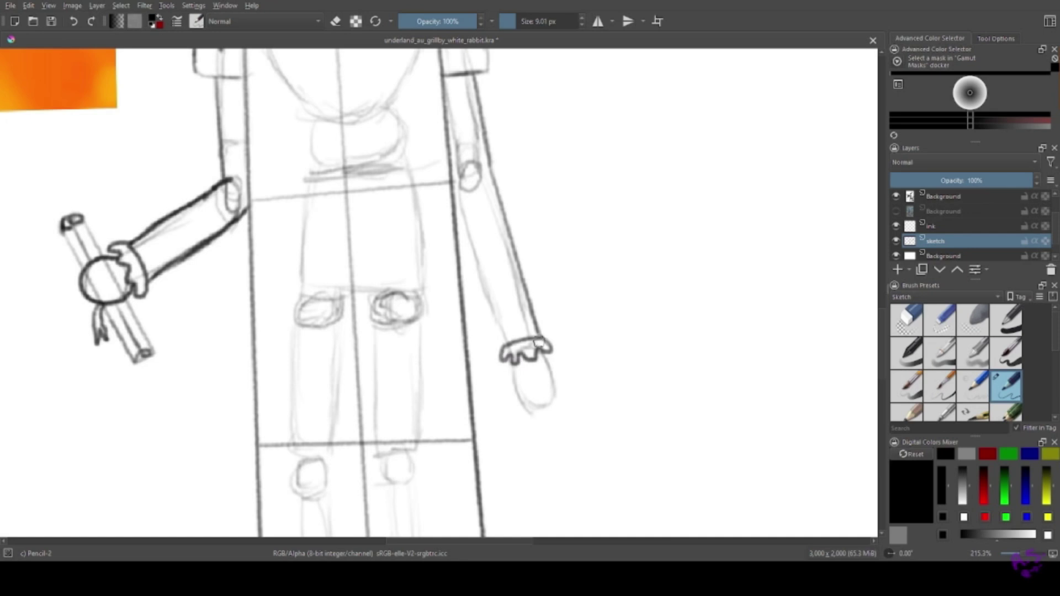
{"action": "left_click_drag", "start_coordinate": [456, 206], "coordinate": [509, 358]}
{"action": "scroll", "coordinate": [99, 208], "scroll_direction": "down", "scroll_amount": 5}
{"action": "scroll", "coordinate": [213, 190], "scroll_direction": "up", "scroll_amount": 5}
Draw curved horizontal and vertical facial guidelines inside the mannequin's oval head.
{"action": "mouse_move", "coordinate": [213, 190]}
{"action": "left_mouse_down"}
{"action": "mouse_move", "coordinate": [274, 312]}
{"action": "mouse_move", "coordinate": [363, 224]}
{"action": "mouse_move", "coordinate": [331, 145]}
{"action": "left_mouse_up"}
{"action": "scroll", "coordinate": [161, 149], "scroll_direction": "down", "scroll_amount": 8}
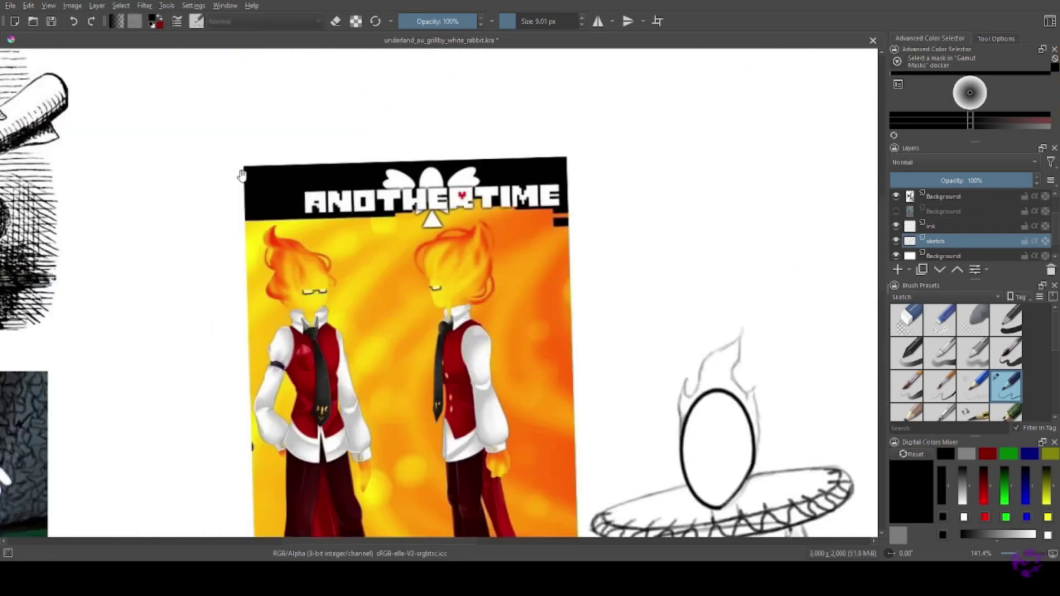
{"action": "scroll", "coordinate": [277, 177], "scroll_direction": "up", "scroll_amount": 6}
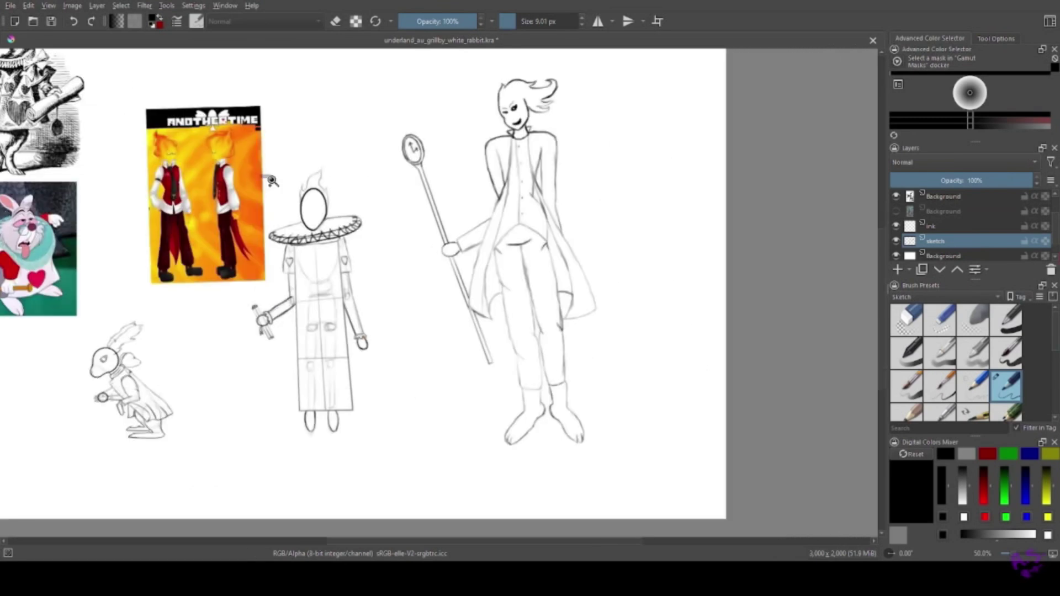
{"action": "left_click_drag", "start_coordinate": [284, 228], "coordinate": [324, 362]}
{"action": "scroll", "coordinate": [24, 218], "scroll_direction": "down", "scroll_amount": 5}
{"action": "scroll", "coordinate": [13, 72], "scroll_direction": "up", "scroll_amount": 7}
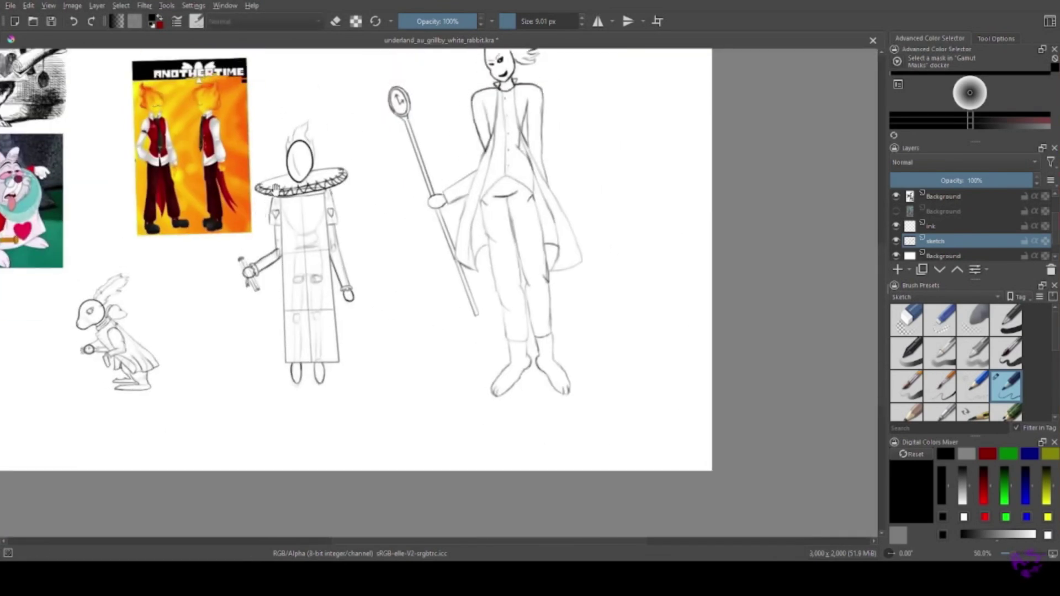
{"action": "left_click_drag", "start_coordinate": [320, 264], "coordinate": [420, 246]}
{"action": "key", "text": "ctrl+z"}
{"action": "key", "text": "ctrl+z"}
{"action": "left_click_drag", "start_coordinate": [325, 263], "coordinate": [423, 232]}
{"action": "left_click_drag", "start_coordinate": [352, 211], "coordinate": [353, 304]}
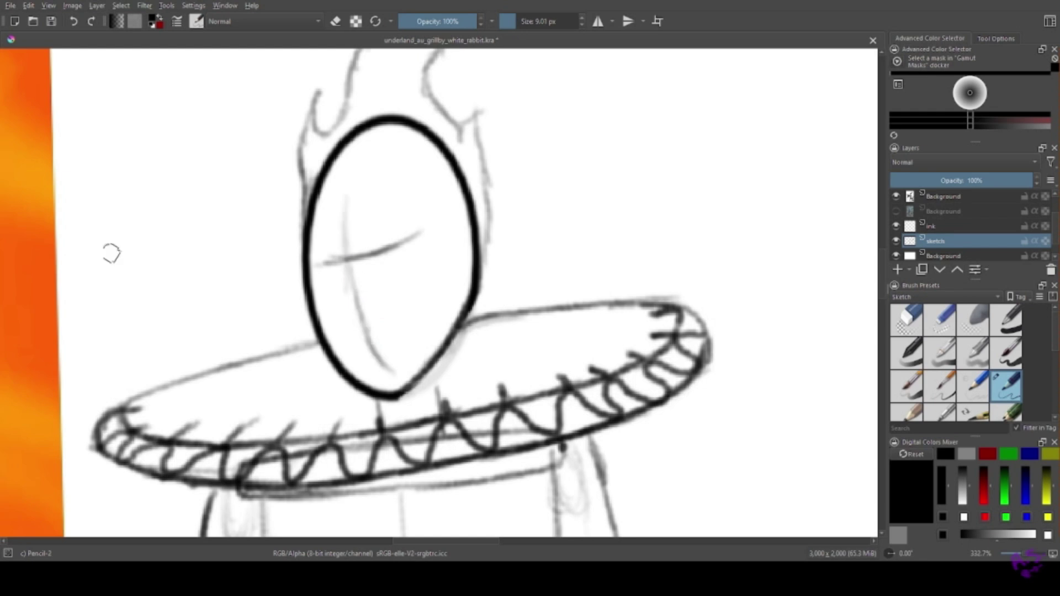
Draw a trumpet's mouthpiece and straight tube extending from the straight arm's hand.
{"action": "scroll", "coordinate": [108, 251], "scroll_direction": "down", "scroll_amount": 5}
{"action": "scroll", "coordinate": [341, 345], "scroll_direction": "up", "scroll_amount": 6}
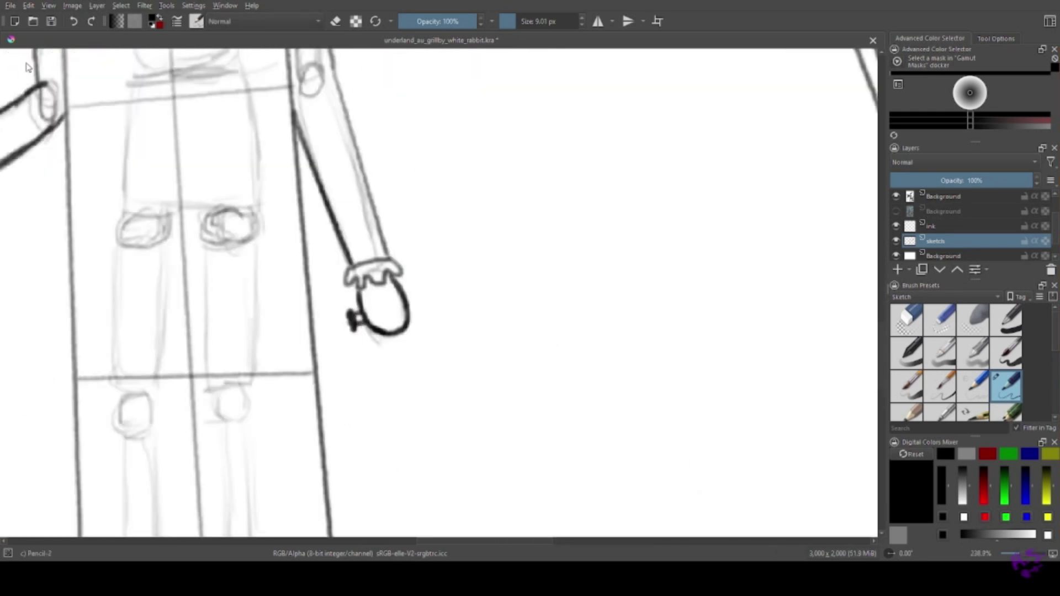
{"action": "left_click_drag", "start_coordinate": [412, 307], "coordinate": [515, 276]}
{"action": "key", "text": "ctrl+z"}
{"action": "key", "text": "ctrl+z"}
{"action": "mouse_move", "coordinate": [409, 293]}
{"action": "left_mouse_down"}
{"action": "mouse_move", "coordinate": [515, 257]}
{"action": "mouse_move", "coordinate": [523, 290]}
{"action": "left_mouse_up"}
Draw the trumpet's flared bell with a narrow elliptical rim at the end of the tube.
{"action": "scroll", "coordinate": [523, 290], "scroll_direction": "right", "scroll_amount": 5}
{"action": "scroll", "coordinate": [237, 242], "scroll_direction": "up", "scroll_amount": 4}
{"action": "mouse_move", "coordinate": [246, 241]}
{"action": "left_mouse_down"}
{"action": "mouse_move", "coordinate": [350, 98]}
{"action": "mouse_move", "coordinate": [268, 325]}
{"action": "mouse_move", "coordinate": [425, 386]}
{"action": "left_mouse_up"}
{"action": "left_click_drag", "start_coordinate": [379, 71], "coordinate": [426, 320]}
{"action": "key", "text": "ctrl+z"}
{"action": "left_click_drag", "start_coordinate": [440, 61], "coordinate": [475, 403]}
{"action": "left_click_drag", "start_coordinate": [341, 108], "coordinate": [415, 474]}
{"action": "mouse_move", "coordinate": [339, 83]}
{"action": "left_mouse_down"}
{"action": "mouse_move", "coordinate": [433, 421]}
{"action": "mouse_move", "coordinate": [417, 486]}
{"action": "left_mouse_up"}
{"action": "key", "text": "ctrl+t"}
{"action": "left_click_drag", "start_coordinate": [25, 115], "coordinate": [442, 178]}
{"action": "key", "text": "Return"}
Add three small valve marks along the top of the trumpet's tube.
{"action": "scroll", "coordinate": [285, 136], "scroll_direction": "down", "scroll_amount": 6}
{"action": "scroll", "coordinate": [309, 264], "scroll_direction": "up", "scroll_amount": 5}
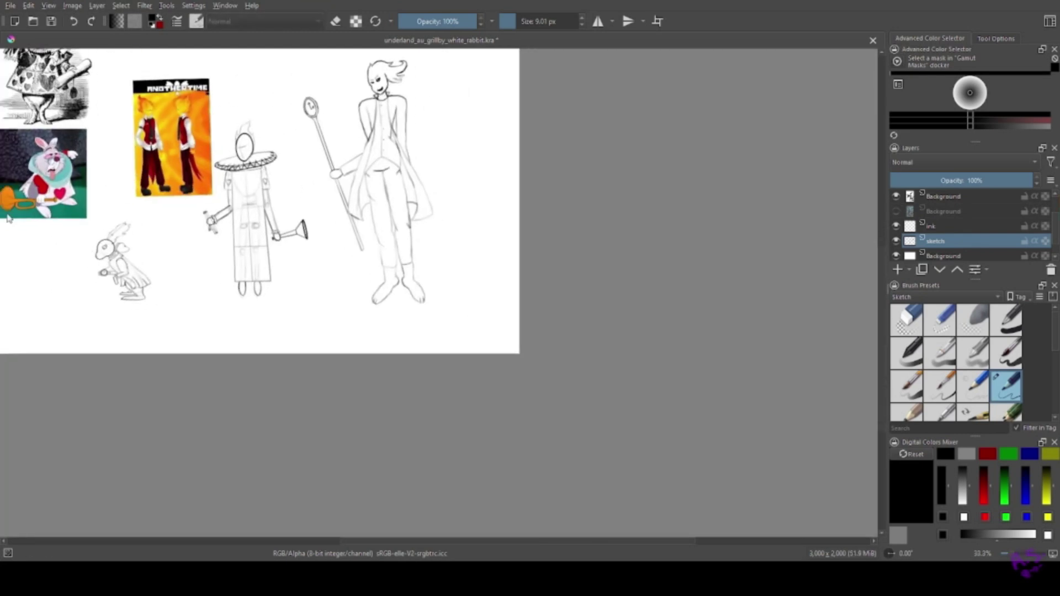
{"action": "scroll", "coordinate": [418, 292], "scroll_direction": "down", "scroll_amount": 6}
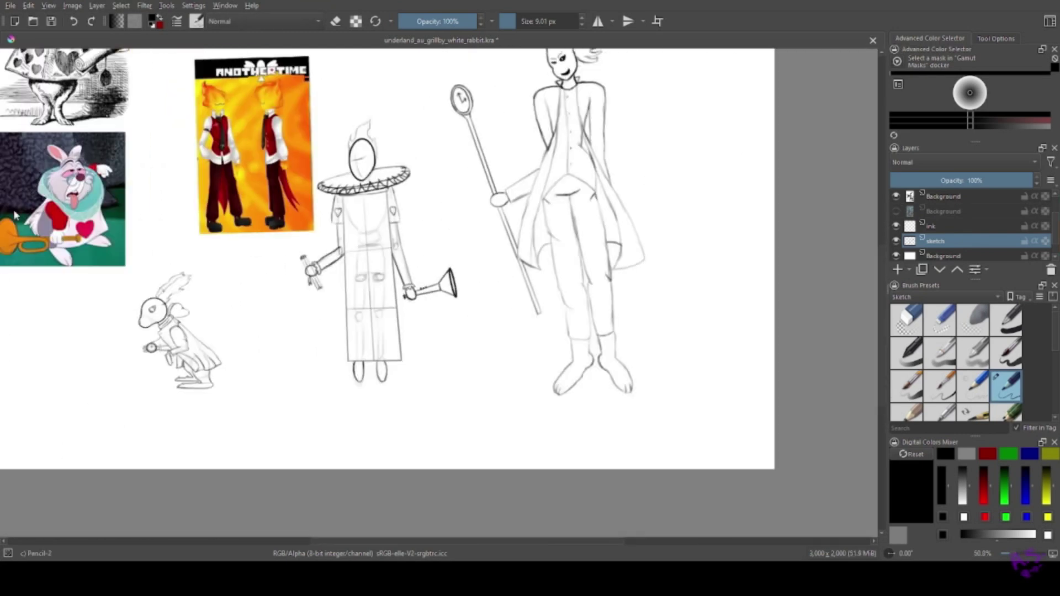
{"action": "scroll", "coordinate": [362, 160], "scroll_direction": "up", "scroll_amount": 7}
{"action": "mouse_move", "coordinate": [406, 301]}
{"action": "left_mouse_down"}
{"action": "mouse_move", "coordinate": [409, 289]}
{"action": "mouse_move", "coordinate": [450, 296]}
{"action": "mouse_move", "coordinate": [399, 310]}
{"action": "mouse_move", "coordinate": [339, 301]}
{"action": "mouse_move", "coordinate": [329, 311]}
{"action": "left_mouse_up"}
{"action": "scroll", "coordinate": [113, 230], "scroll_direction": "down", "scroll_amount": 7}
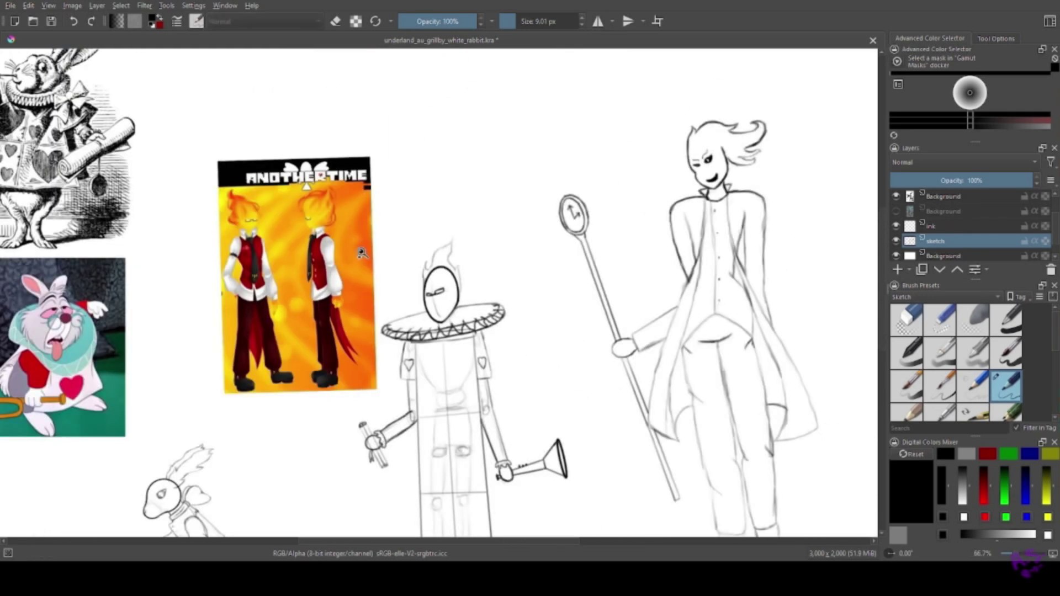
Try to outline rectangular glasses freehand across the herald's face guideline.
{"action": "scroll", "coordinate": [436, 296], "scroll_direction": "up", "scroll_amount": 8}
{"action": "key", "text": "ctrl+z"}
{"action": "mouse_move", "coordinate": [367, 252]}
{"action": "left_mouse_down"}
{"action": "mouse_move", "coordinate": [367, 208]}
{"action": "mouse_move", "coordinate": [449, 234]}
{"action": "mouse_move", "coordinate": [327, 239]}
{"action": "mouse_move", "coordinate": [326, 225]}
{"action": "mouse_move", "coordinate": [251, 221]}
{"action": "left_mouse_up"}
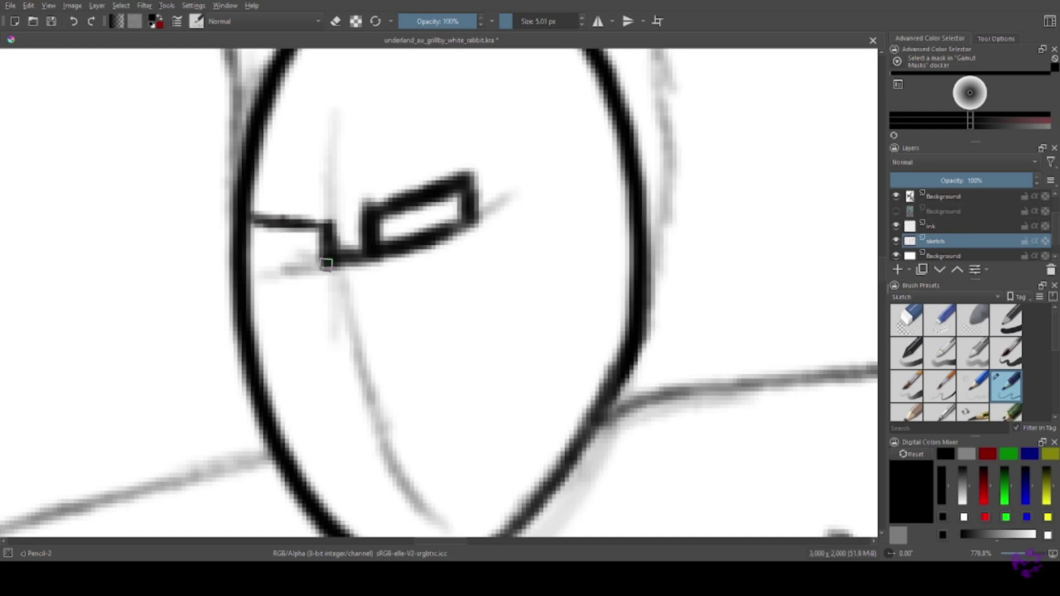
{"action": "left_click_drag", "start_coordinate": [322, 260], "coordinate": [251, 257]}
{"action": "mouse_move", "coordinate": [343, 270]}
{"action": "left_mouse_down"}
{"action": "mouse_move", "coordinate": [366, 208]}
{"action": "mouse_move", "coordinate": [381, 205]}
{"action": "left_mouse_up"}
{"action": "key", "text": "e"}
{"action": "mouse_move", "coordinate": [378, 241]}
{"action": "left_mouse_down"}
{"action": "mouse_move", "coordinate": [331, 243]}
{"action": "mouse_move", "coordinate": [326, 221]}
{"action": "mouse_move", "coordinate": [284, 279]}
{"action": "mouse_move", "coordinate": [251, 204]}
{"action": "mouse_move", "coordinate": [332, 265]}
{"action": "mouse_move", "coordinate": [268, 253]}
{"action": "mouse_move", "coordinate": [262, 207]}
{"action": "left_mouse_up"}
{"action": "key", "text": "e"}
{"action": "left_click_drag", "start_coordinate": [486, 188], "coordinate": [251, 232]}
{"action": "key", "text": "e"}
Erase the freehand glasses from the herald's face with an enlarged eraser.
{"action": "key", "text": "bracketright"}
{"action": "key", "text": "bracketright"}
{"action": "key", "text": "bracketright"}
{"action": "left_click_drag", "start_coordinate": [331, 166], "coordinate": [343, 296]}
{"action": "left_click_drag", "start_coordinate": [249, 284], "coordinate": [465, 237]}
{"action": "scroll", "coordinate": [465, 237], "scroll_direction": "down", "scroll_amount": 5}
Draw two slanted rectangular lenses joined by a bridge on the herald's face using horizontal mirroring.
{"action": "left_click", "coordinate": [598, 21]}
{"action": "scroll", "coordinate": [351, 371], "scroll_direction": "up", "scroll_amount": 5}
{"action": "mouse_move", "coordinate": [365, 338]}
{"action": "left_mouse_down"}
{"action": "mouse_move", "coordinate": [358, 389]}
{"action": "mouse_move", "coordinate": [422, 320]}
{"action": "mouse_move", "coordinate": [472, 312]}
{"action": "left_mouse_up"}
{"action": "key", "text": "ctrl+z"}
{"action": "key", "text": "ctrl+z"}
{"action": "key", "text": "ctrl+z"}
{"action": "mouse_move", "coordinate": [373, 331]}
{"action": "left_mouse_down"}
{"action": "mouse_move", "coordinate": [466, 315]}
{"action": "mouse_move", "coordinate": [450, 374]}
{"action": "mouse_move", "coordinate": [387, 342]}
{"action": "mouse_move", "coordinate": [381, 377]}
{"action": "left_mouse_up"}
{"action": "left_click_drag", "start_coordinate": [241, 326], "coordinate": [220, 362]}
Turn off mirroring and erase the head outline that shows through the overlapping lens.
{"action": "key", "text": "e"}
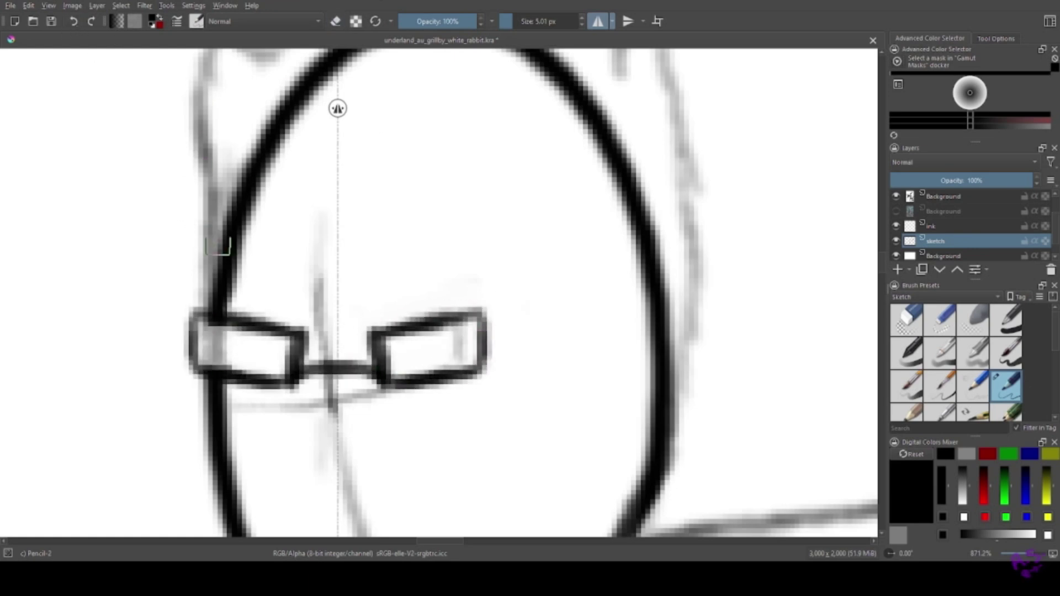
{"action": "key", "text": "ctrl+z"}
{"action": "key", "text": "m"}
{"action": "left_click_drag", "start_coordinate": [214, 315], "coordinate": [227, 373]}
{"action": "scroll", "coordinate": [226, 374], "scroll_direction": "down", "scroll_amount": 10}
{"action": "scroll", "coordinate": [116, 195], "scroll_direction": "up", "scroll_amount": 10}
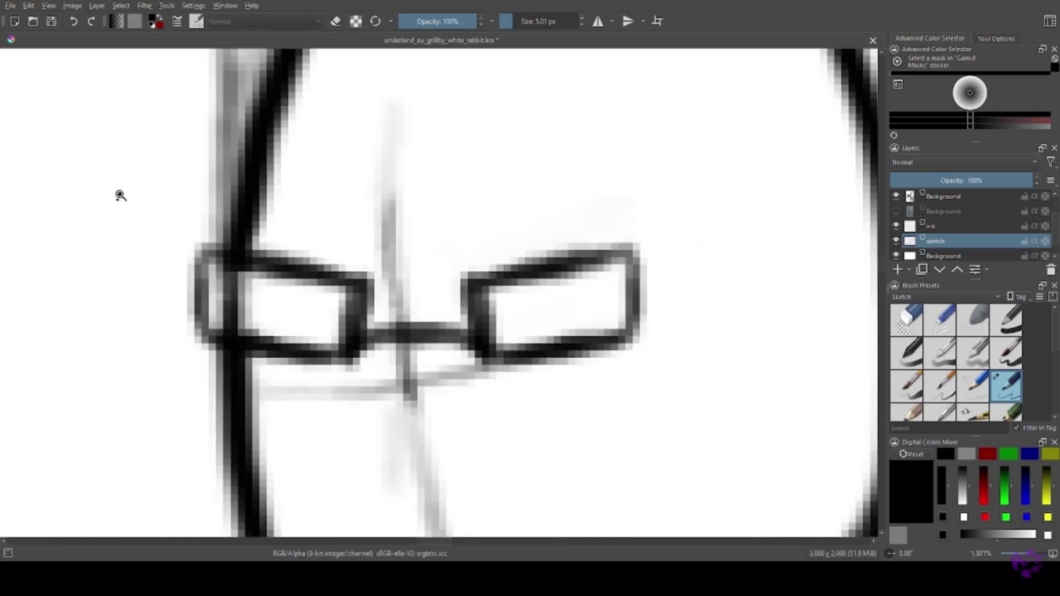
Thicken the inner edges of both glasses frames with horizontal mirroring enabled.
{"action": "left_click", "coordinate": [598, 21]}
{"action": "mouse_move", "coordinate": [489, 301]}
{"action": "left_mouse_down"}
{"action": "mouse_move", "coordinate": [569, 293]}
{"action": "mouse_move", "coordinate": [497, 331]}
{"action": "mouse_move", "coordinate": [489, 301]}
{"action": "left_mouse_up"}
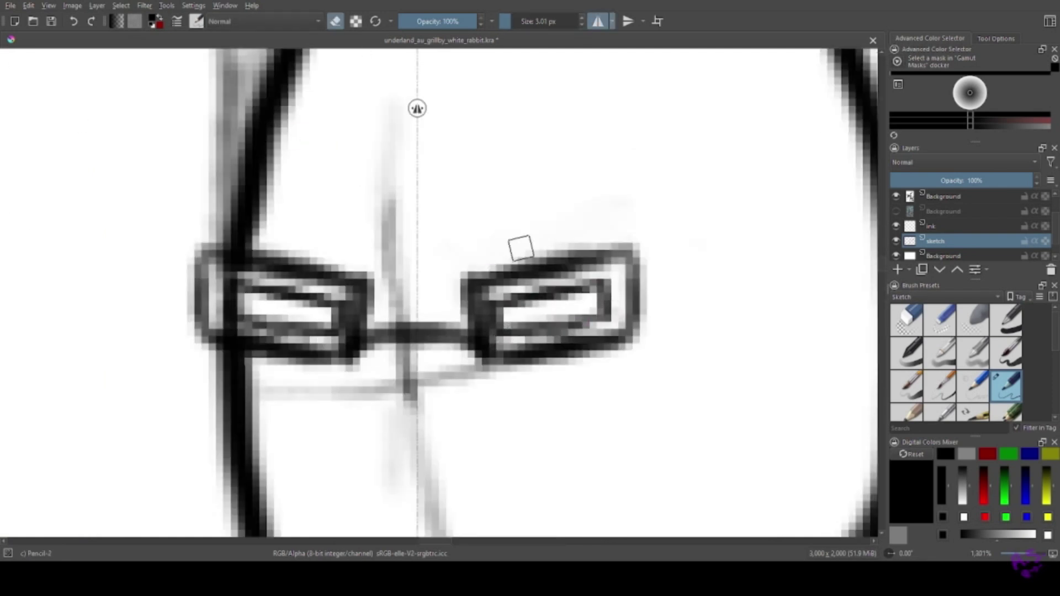
{"action": "key", "text": "ctrl+z"}
{"action": "mouse_move", "coordinate": [547, 317]}
{"action": "left_mouse_down"}
{"action": "mouse_move", "coordinate": [493, 280]}
{"action": "mouse_move", "coordinate": [630, 337]}
{"action": "mouse_move", "coordinate": [469, 287]}
{"action": "left_mouse_up"}
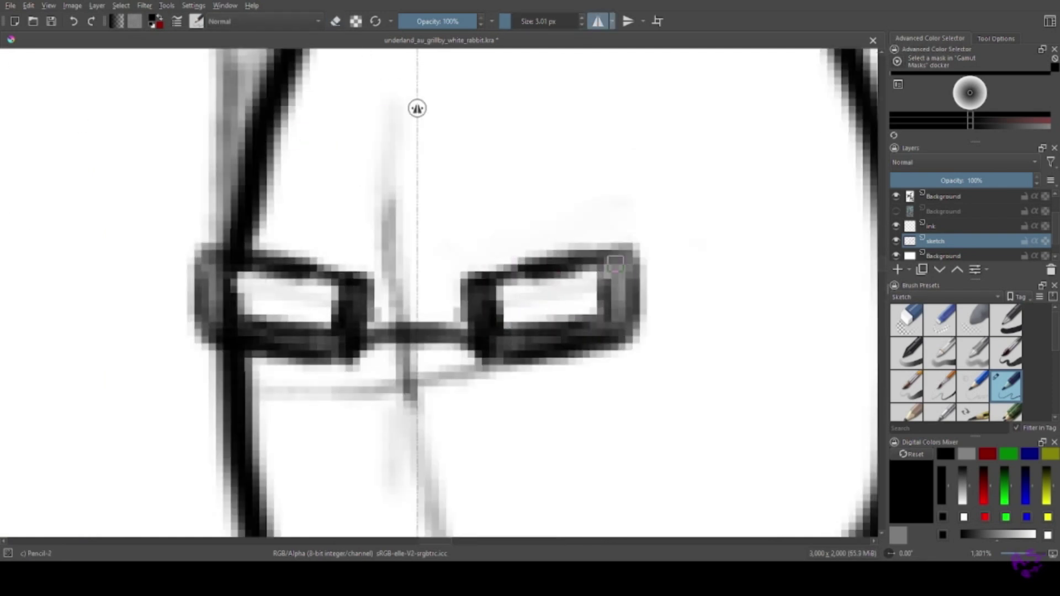
{"action": "scroll", "coordinate": [21, 222], "scroll_direction": "down", "scroll_amount": 10}
{"action": "left_click_drag", "start_coordinate": [365, 338], "coordinate": [380, 305]}
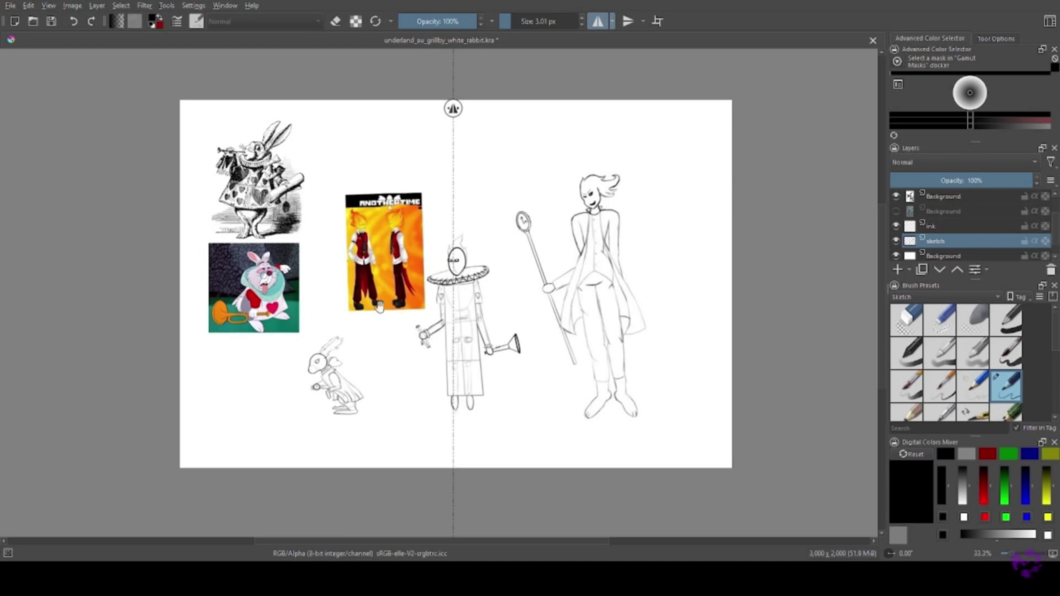
Hide the cartoon rabbit and orange character references, and move the rabbit engraving beside the herald.
{"action": "key", "text": "h"}
{"action": "left_click", "coordinate": [945, 196]}
{"action": "scroll", "coordinate": [967, 227], "scroll_direction": "up", "scroll_amount": 1}
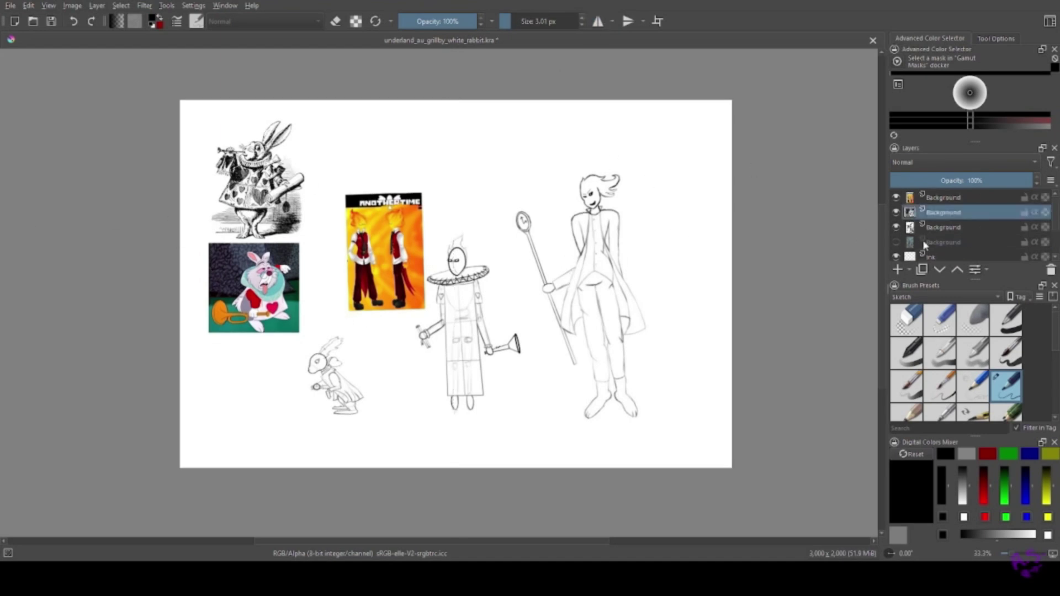
{"action": "left_click", "coordinate": [896, 212]}
{"action": "left_click", "coordinate": [895, 197]}
{"action": "left_click_drag", "start_coordinate": [353, 175], "coordinate": [472, 243]}
{"action": "scroll", "coordinate": [42, 161], "scroll_direction": "up", "scroll_amount": 5}
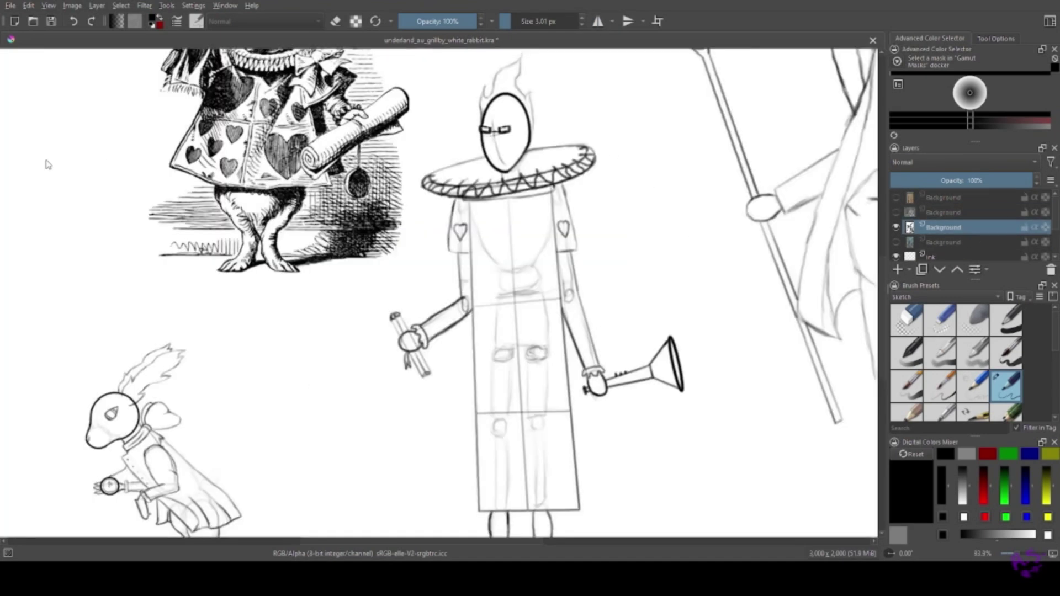
{"action": "scroll", "coordinate": [18, 218], "scroll_direction": "up", "scroll_amount": 2}
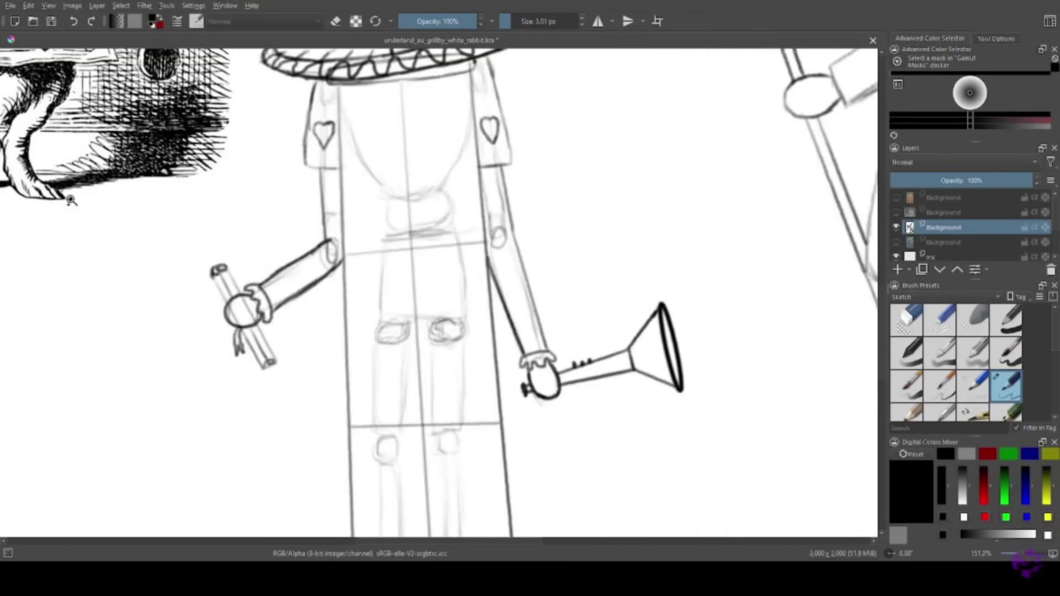
Draw large mirrored heart outlines in the tabard's upper-left and middle-right panels.
{"action": "key", "text": "h"}
{"action": "left_click_drag", "start_coordinate": [248, 111], "coordinate": [521, 268]}
{"action": "mouse_move", "coordinate": [298, 198]}
{"action": "left_mouse_down"}
{"action": "mouse_move", "coordinate": [304, 293]}
{"action": "mouse_move", "coordinate": [270, 204]}
{"action": "left_mouse_up"}
{"action": "left_click_drag", "start_coordinate": [304, 158], "coordinate": [474, 197]}
{"action": "left_click_drag", "start_coordinate": [338, 366], "coordinate": [233, 101]}
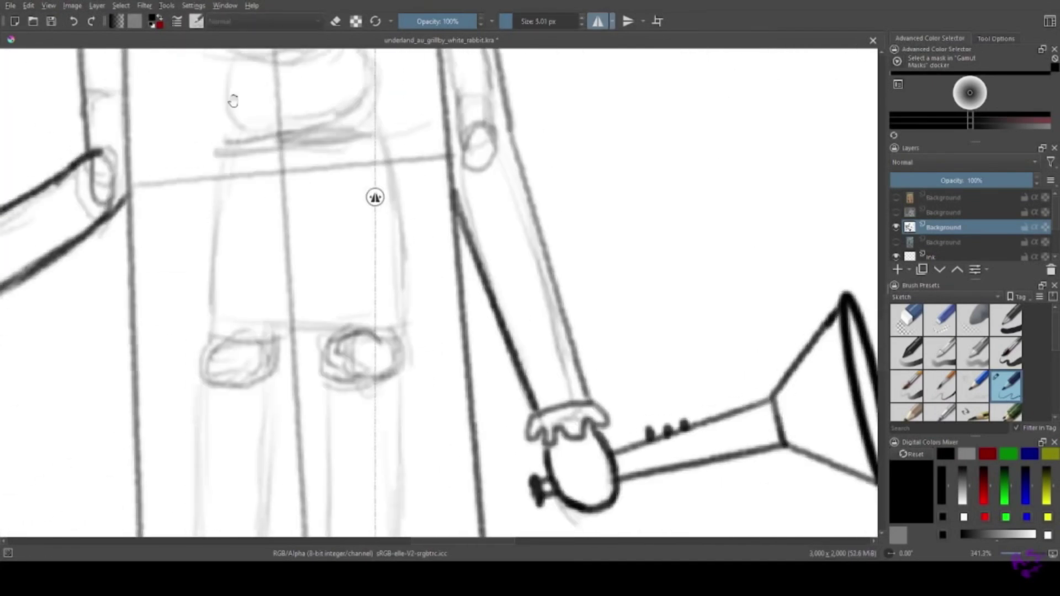
{"action": "mouse_move", "coordinate": [367, 244]}
{"action": "left_mouse_down"}
{"action": "mouse_move", "coordinate": [345, 304]}
{"action": "mouse_move", "coordinate": [367, 343]}
{"action": "left_mouse_up"}
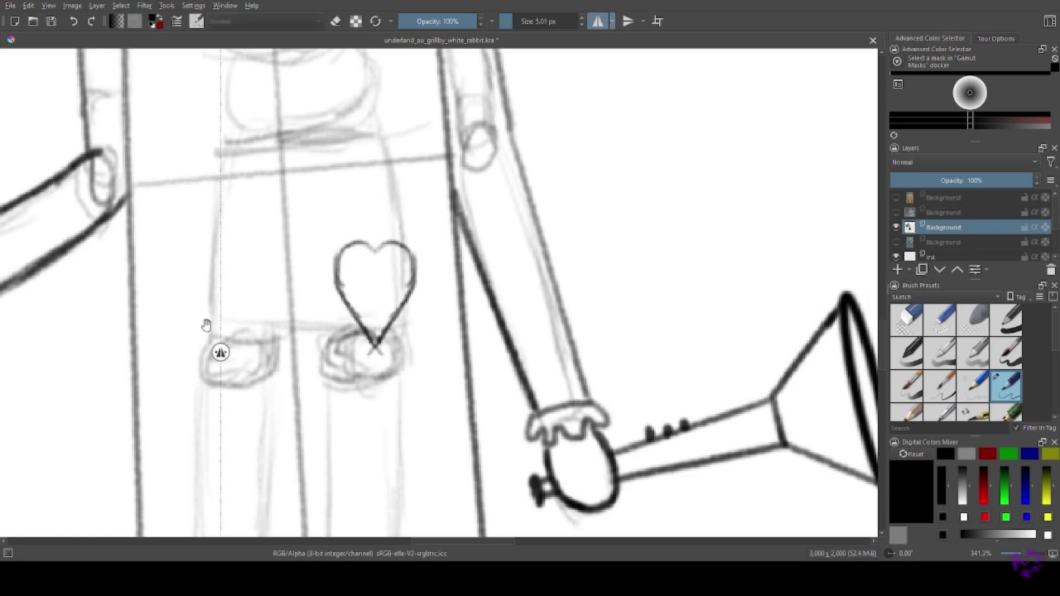
Draw a large mirrored heart in the tabard's lower-left panel and two smaller hearts in its lower-right panel.
{"action": "left_click_drag", "start_coordinate": [218, 350], "coordinate": [285, 305]}
{"action": "left_click_drag", "start_coordinate": [259, 330], "coordinate": [285, 360]}
{"action": "left_click_drag", "start_coordinate": [220, 300], "coordinate": [394, 297]}
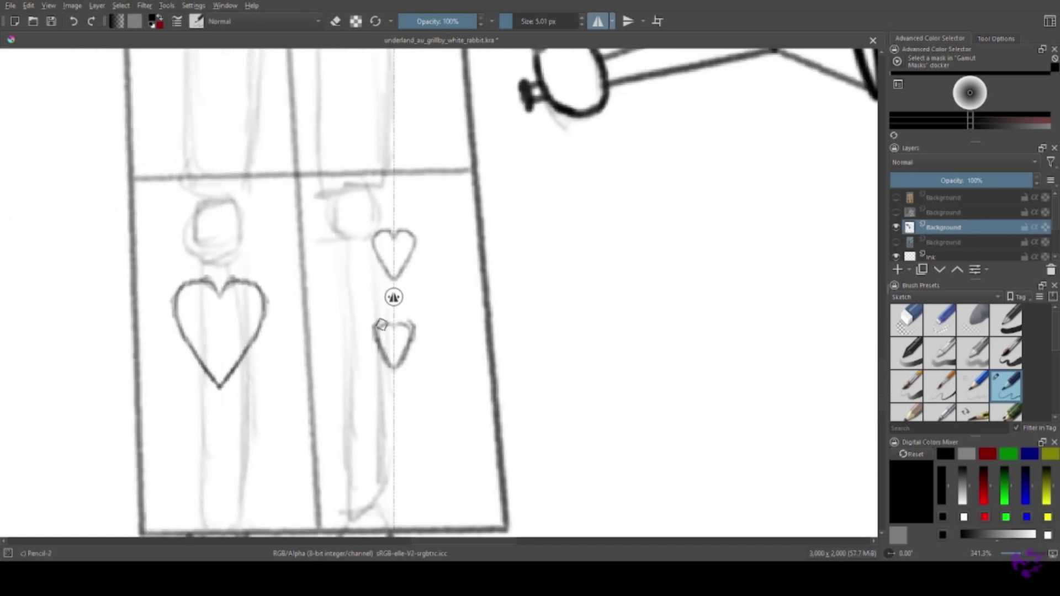
{"action": "left_click", "coordinate": [73, 21]}
{"action": "left_click", "coordinate": [74, 21]}
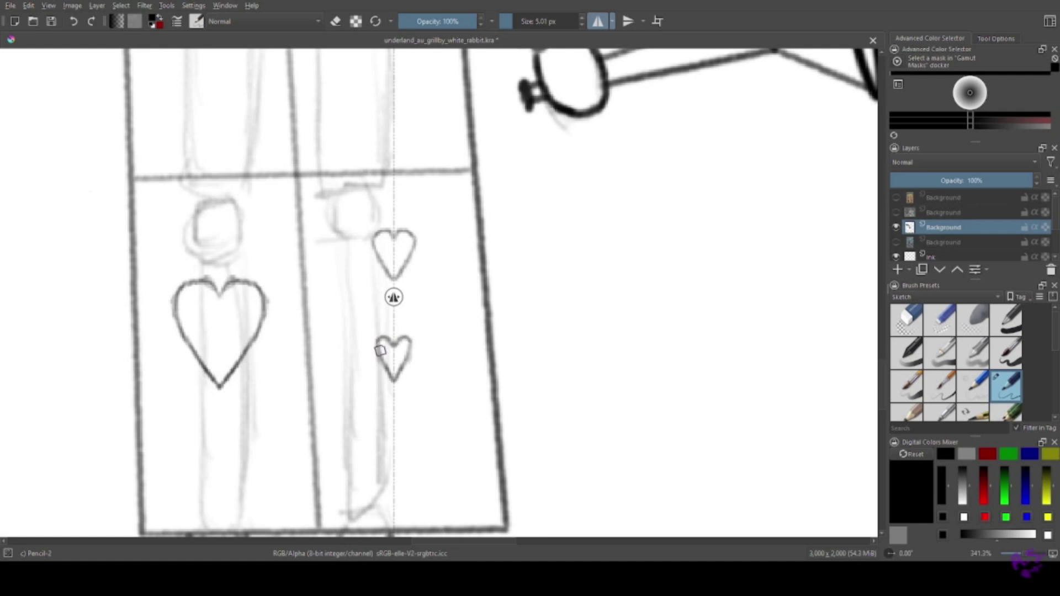
Move a small heart to the upper outer corner of the tabard's lower-right panel.
{"action": "key", "text": "m"}
{"action": "key", "text": "t"}
{"action": "left_click_drag", "start_coordinate": [437, 300], "coordinate": [477, 262]}
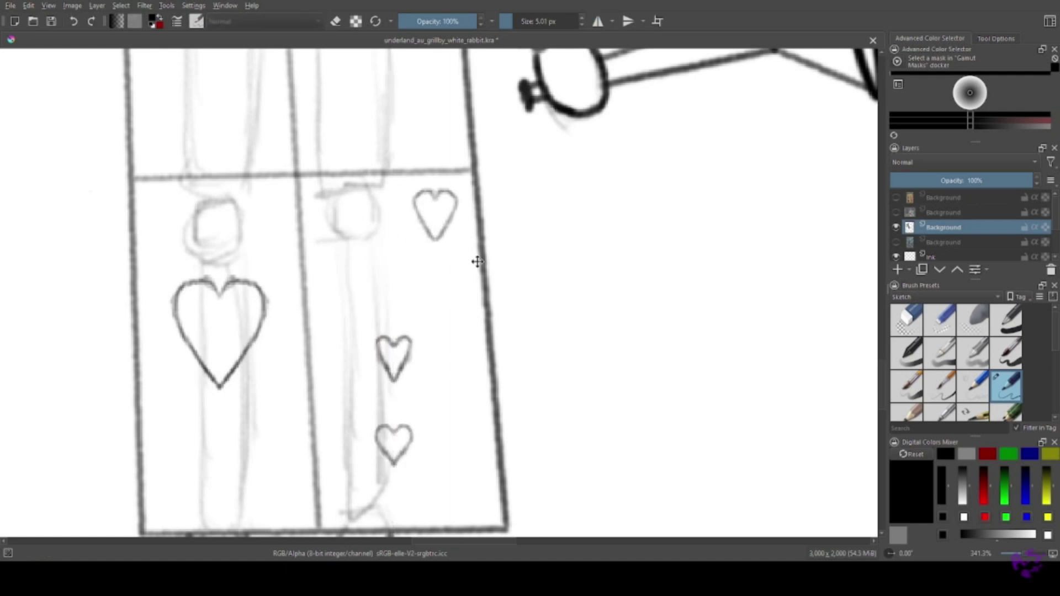
Try adding another small mirrored heart and moving it to the bottom outer corner of the lower-right panel.
{"action": "key", "text": "m"}
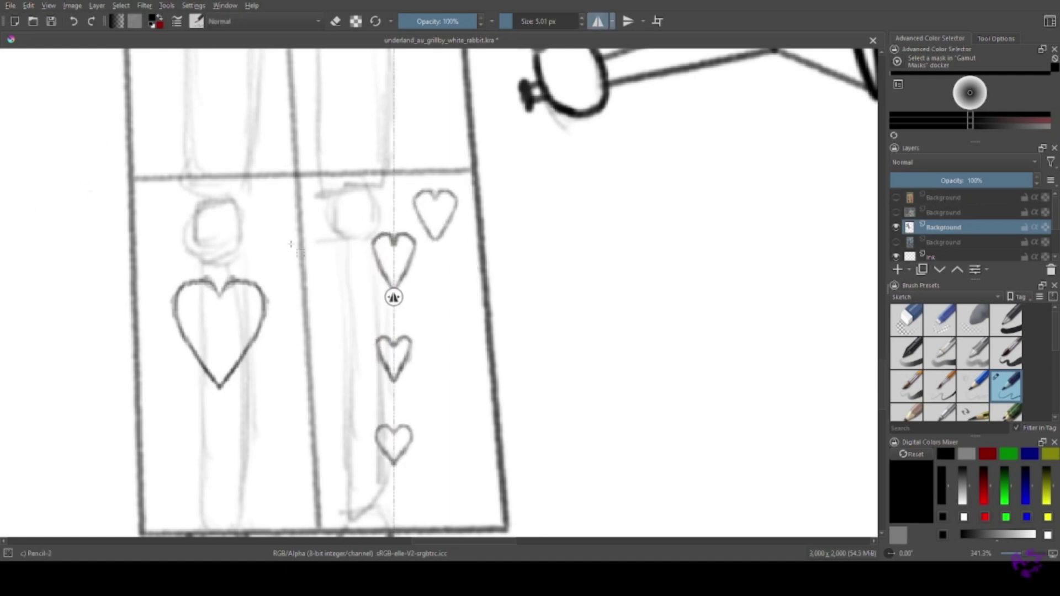
{"action": "key", "text": "m"}
{"action": "left_click_drag", "start_coordinate": [420, 294], "coordinate": [488, 495]}
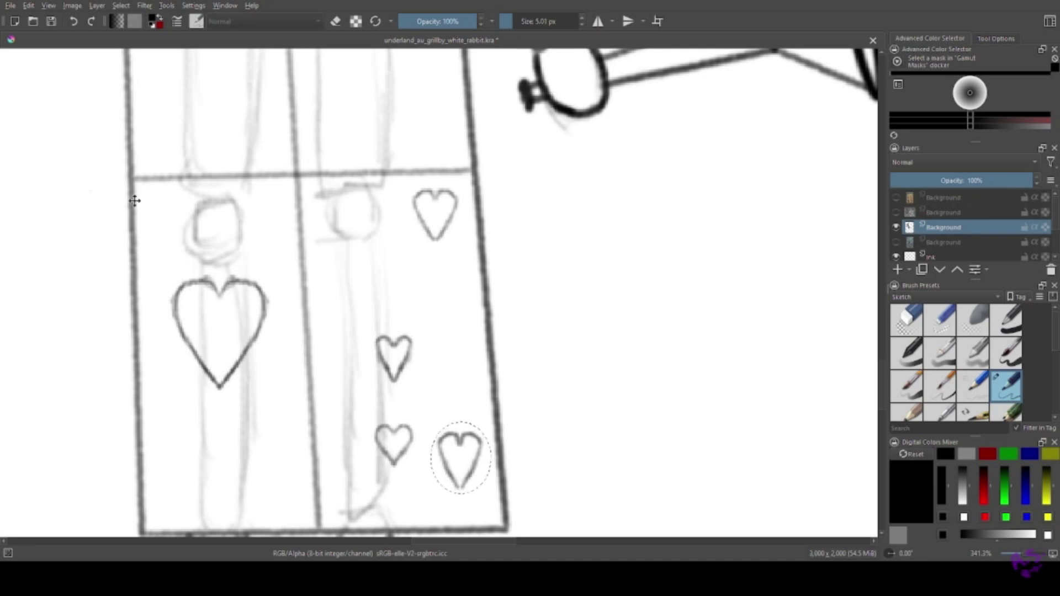
{"action": "key", "text": "m"}
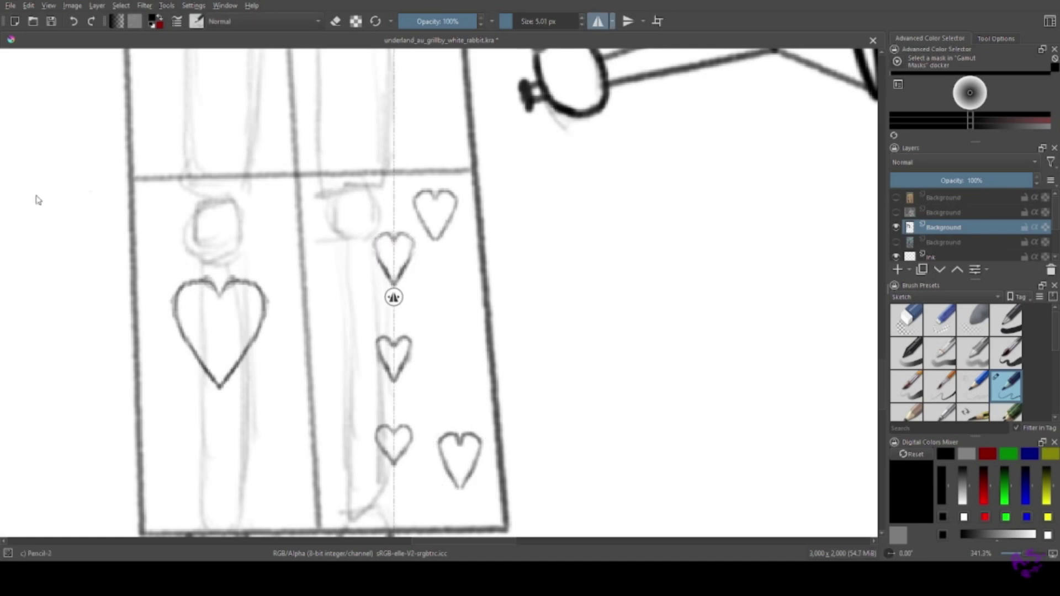
{"action": "key", "text": "m"}
{"action": "scroll", "coordinate": [294, 199], "scroll_direction": "down", "scroll_amount": 2}
{"action": "key", "text": "ctrl+z"}
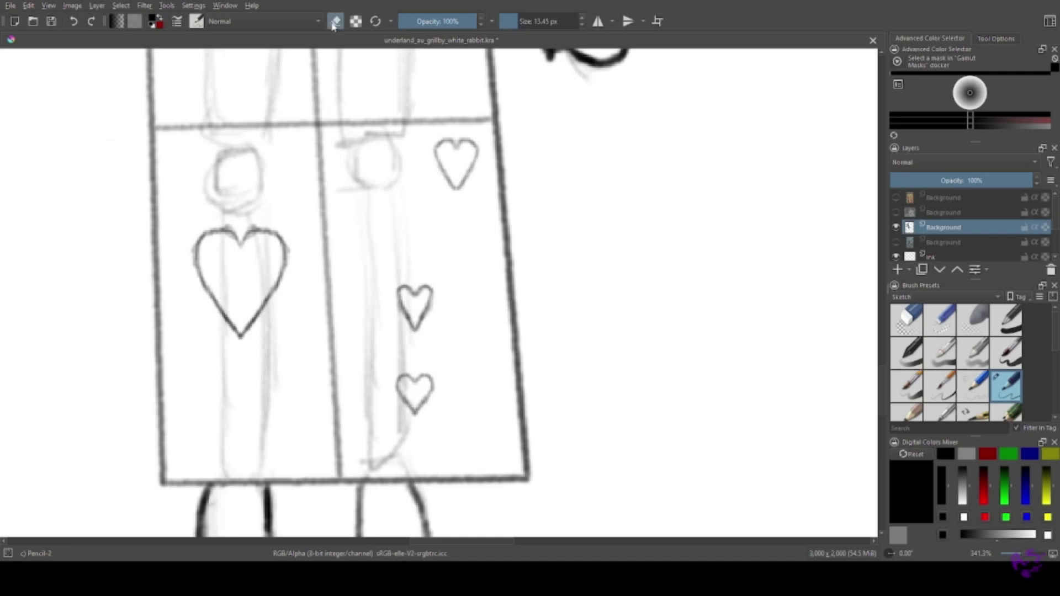
Erase the two lower small hearts from the tabard's lower-right panel.
{"action": "left_click_drag", "start_coordinate": [416, 386], "coordinate": [413, 405]}
{"action": "key", "text": "minus"}
{"action": "key", "text": "minus"}
{"action": "key", "text": "minus"}
{"action": "key", "text": "minus"}
{"action": "key", "text": "minus"}
{"action": "key", "text": "minus"}
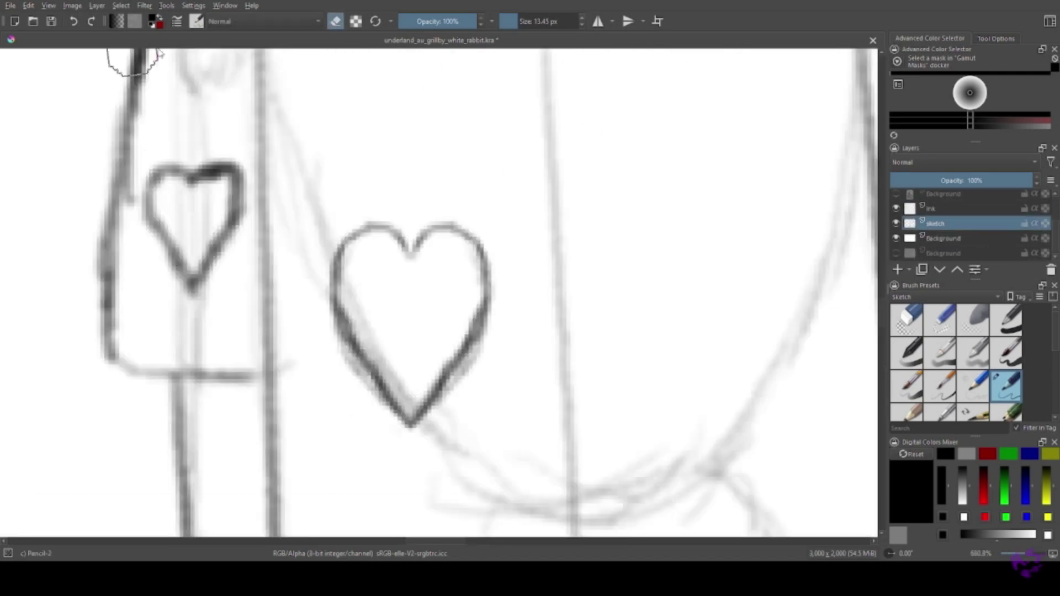
Trace the large hearts on the tabard with darker lines on the sketch layer.
{"action": "mouse_move", "coordinate": [430, 238]}
{"action": "left_mouse_down"}
{"action": "mouse_move", "coordinate": [484, 288]}
{"action": "mouse_move", "coordinate": [421, 410]}
{"action": "mouse_move", "coordinate": [343, 322]}
{"action": "mouse_move", "coordinate": [398, 237]}
{"action": "left_mouse_up"}
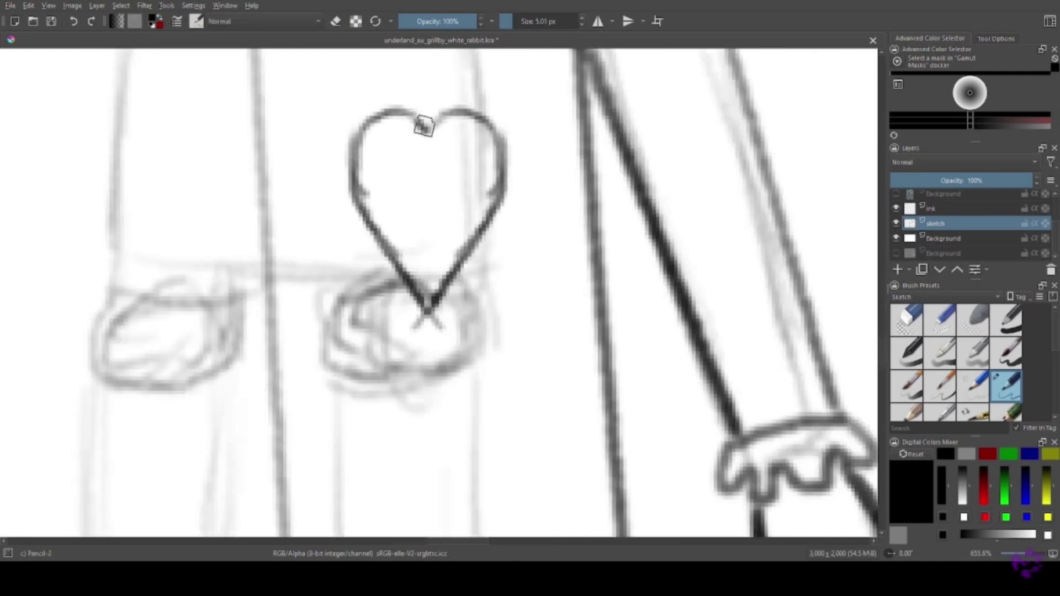
{"action": "mouse_move", "coordinate": [424, 125]}
{"action": "left_mouse_down"}
{"action": "mouse_move", "coordinate": [367, 222]}
{"action": "mouse_move", "coordinate": [428, 312]}
{"action": "left_mouse_up"}
{"action": "mouse_move", "coordinate": [431, 126]}
{"action": "left_mouse_down"}
{"action": "mouse_move", "coordinate": [487, 128]}
{"action": "mouse_move", "coordinate": [461, 271]}
{"action": "left_mouse_up"}
{"action": "left_click_drag", "start_coordinate": [461, 270], "coordinate": [428, 312]}
{"action": "mouse_move", "coordinate": [246, 181]}
{"action": "left_mouse_down"}
{"action": "mouse_move", "coordinate": [226, 154]}
{"action": "mouse_move", "coordinate": [163, 232]}
{"action": "mouse_move", "coordinate": [243, 359]}
{"action": "left_mouse_up"}
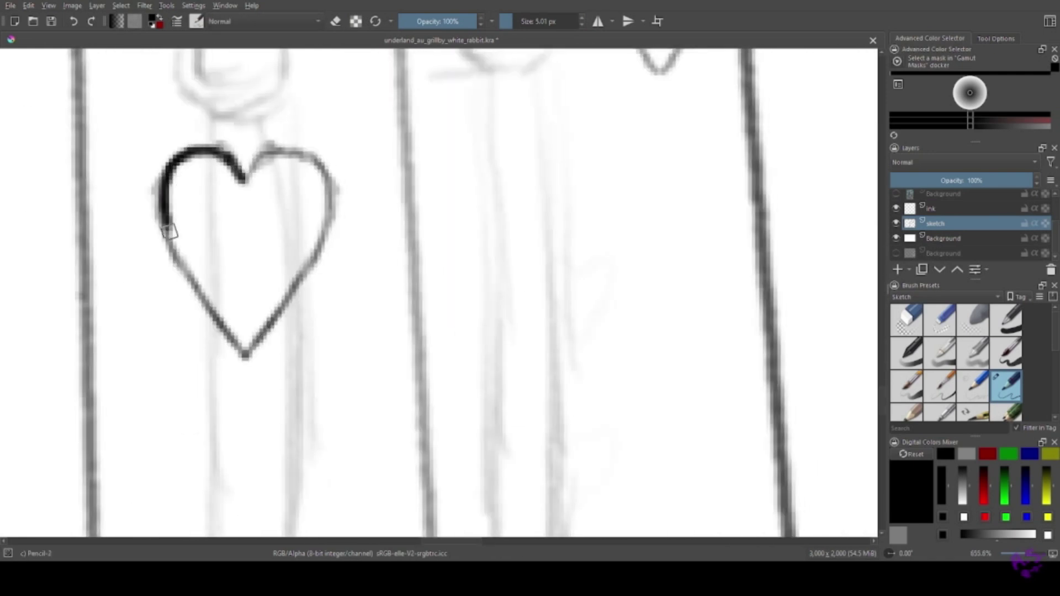
{"action": "mouse_move", "coordinate": [243, 180]}
{"action": "left_mouse_down"}
{"action": "mouse_move", "coordinate": [259, 160]}
{"action": "mouse_move", "coordinate": [326, 197]}
{"action": "mouse_move", "coordinate": [243, 359]}
{"action": "left_mouse_up"}
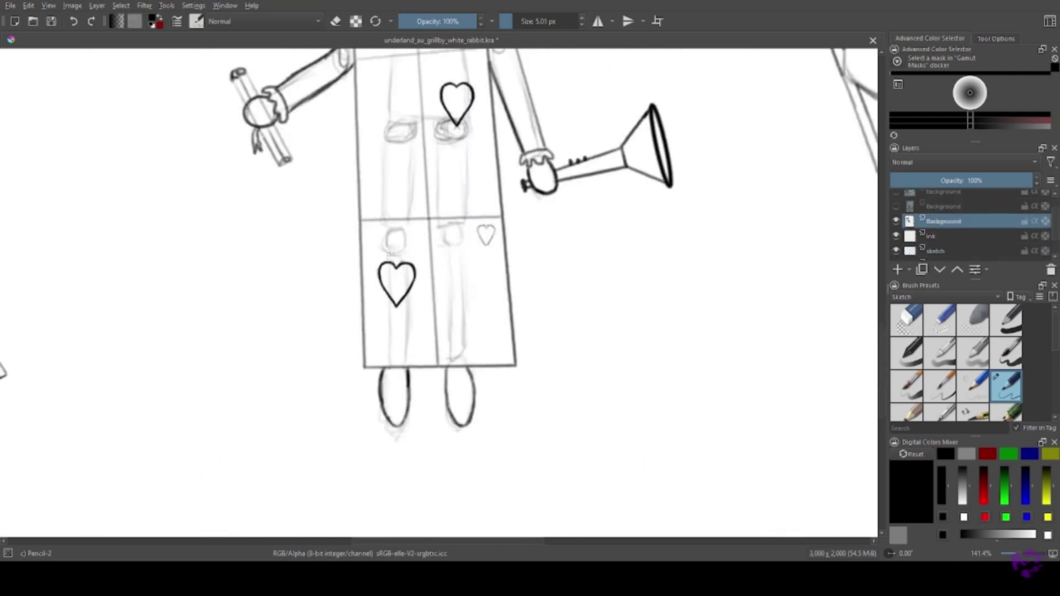
Place a medium heart template in the tabard's lower-right panel and trace it on the sketch layer.
{"action": "left_click_drag", "start_coordinate": [451, 278], "coordinate": [468, 217]}
{"action": "scroll", "coordinate": [489, 295], "scroll_direction": "up", "scroll_amount": 3}
{"action": "key", "text": "b"}
{"action": "key", "text": "Page_Down"}
{"action": "key", "text": "Page_Down"}
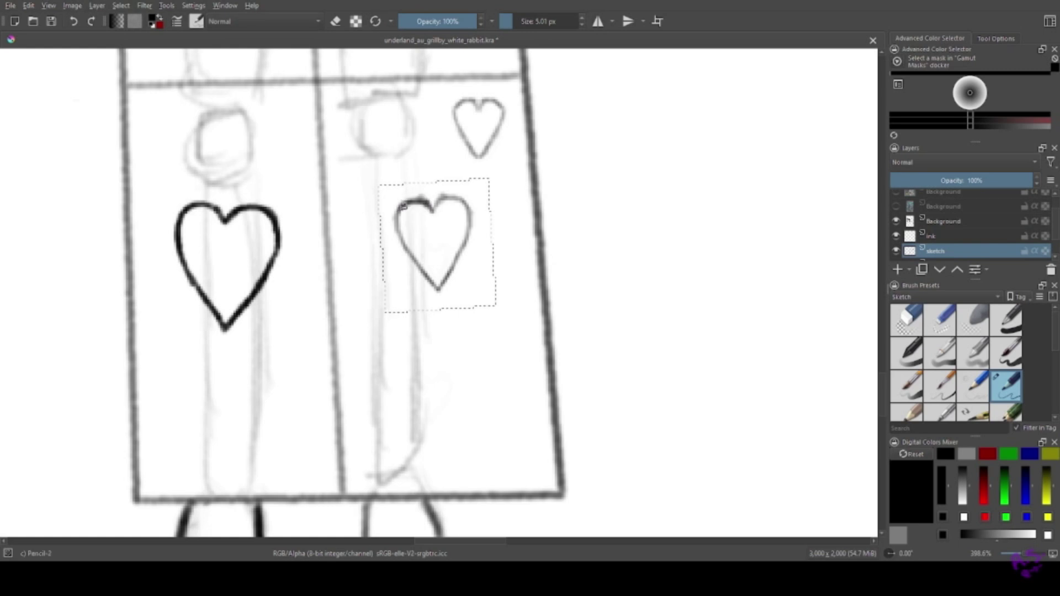
{"action": "scroll", "coordinate": [237, 230], "scroll_direction": "up", "scroll_amount": 5}
Move the medium heart template to the tabard's middle-left panel and trace it on the sketch layer.
{"action": "left_click_drag", "start_coordinate": [526, 492], "coordinate": [302, 161]}
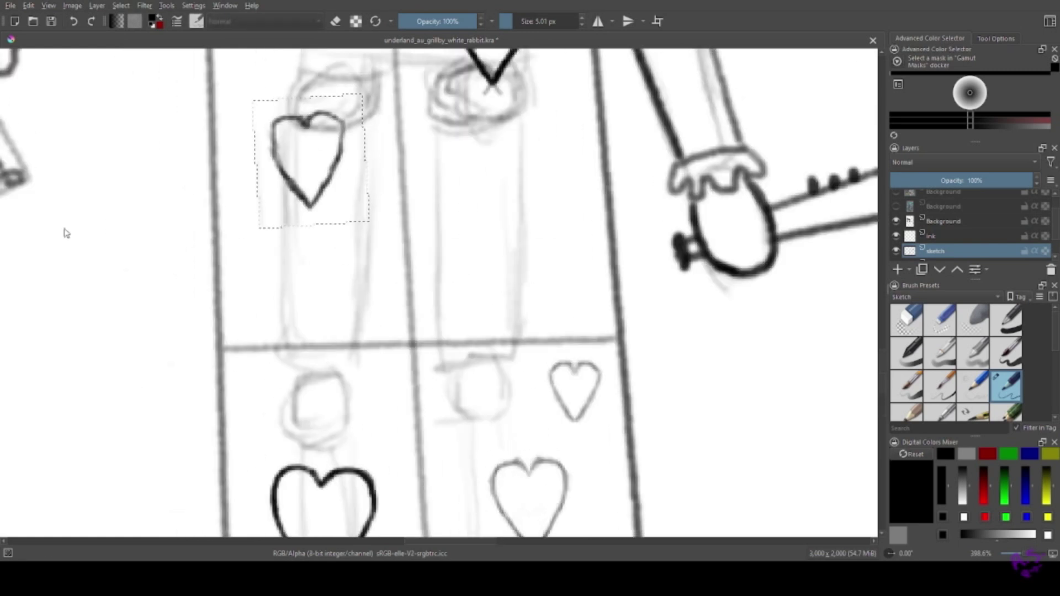
{"action": "scroll", "coordinate": [366, 241], "scroll_direction": "up", "scroll_amount": 3}
{"action": "key", "text": "Page_Up"}
{"action": "key", "text": "Page_Up"}
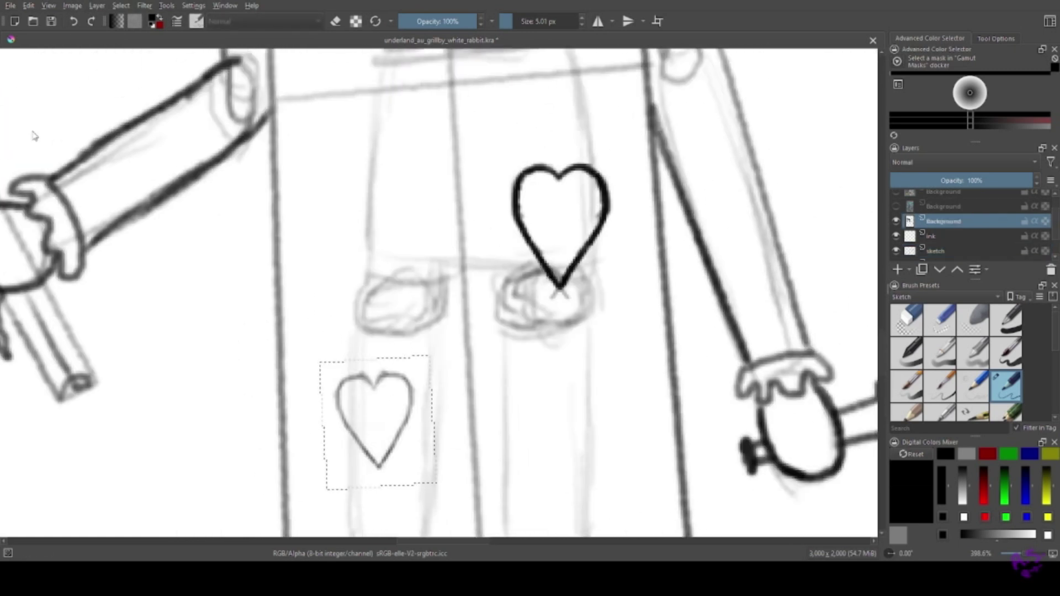
{"action": "key", "text": "Page_Down"}
{"action": "key", "text": "Page_Down"}
{"action": "mouse_move", "coordinate": [333, 265]}
{"action": "left_mouse_down"}
{"action": "mouse_move", "coordinate": [377, 311]}
{"action": "mouse_move", "coordinate": [400, 256]}
{"action": "left_mouse_up"}
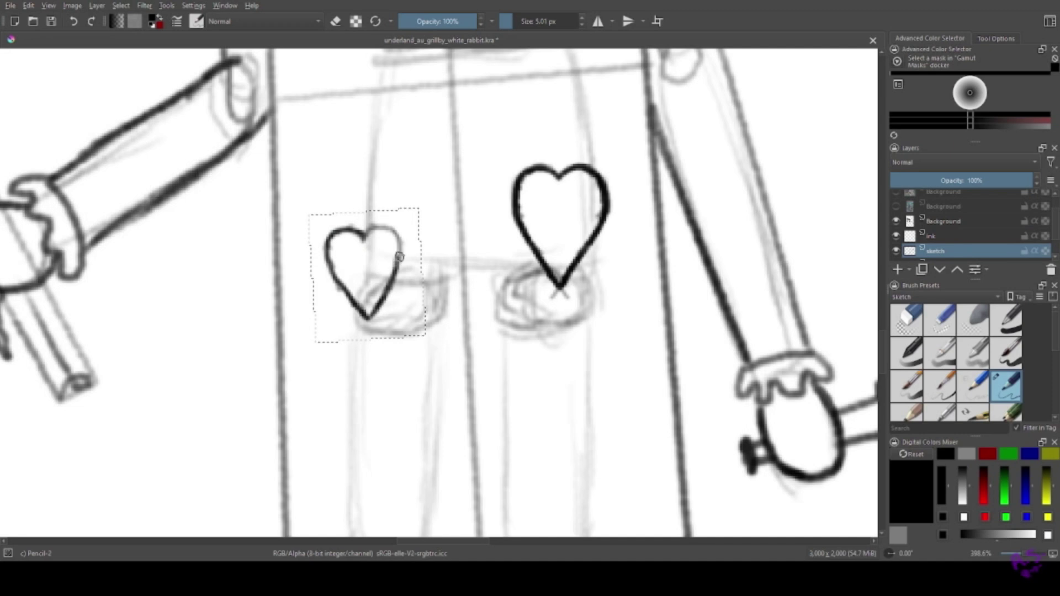
Move the medium heart template to the tabard's upper-right panel and trace it on the sketch layer.
{"action": "scroll", "coordinate": [397, 242], "scroll_direction": "up", "scroll_amount": 5}
{"action": "key", "text": "Page_Up"}
{"action": "key", "text": "Page_Up"}
{"action": "key", "text": "ctrl+t"}
{"action": "scroll", "coordinate": [171, 165], "scroll_direction": "up", "scroll_amount": 4}
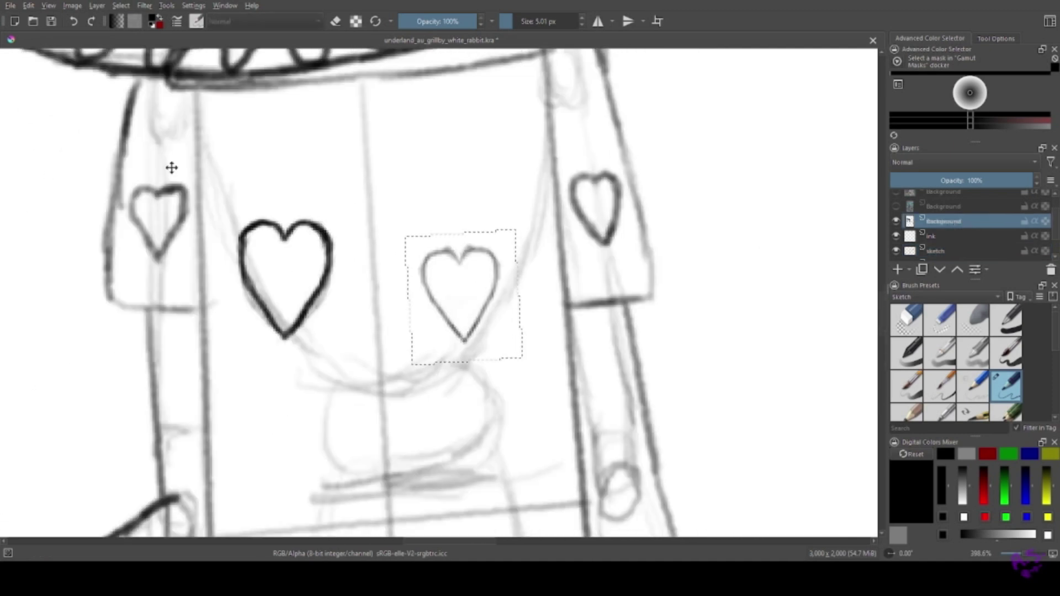
{"action": "left_click_drag", "start_coordinate": [350, 157], "coordinate": [386, 166]}
{"action": "key", "text": "Return"}
{"action": "key", "text": "Page_Down"}
{"action": "key", "text": "Page_Down"}
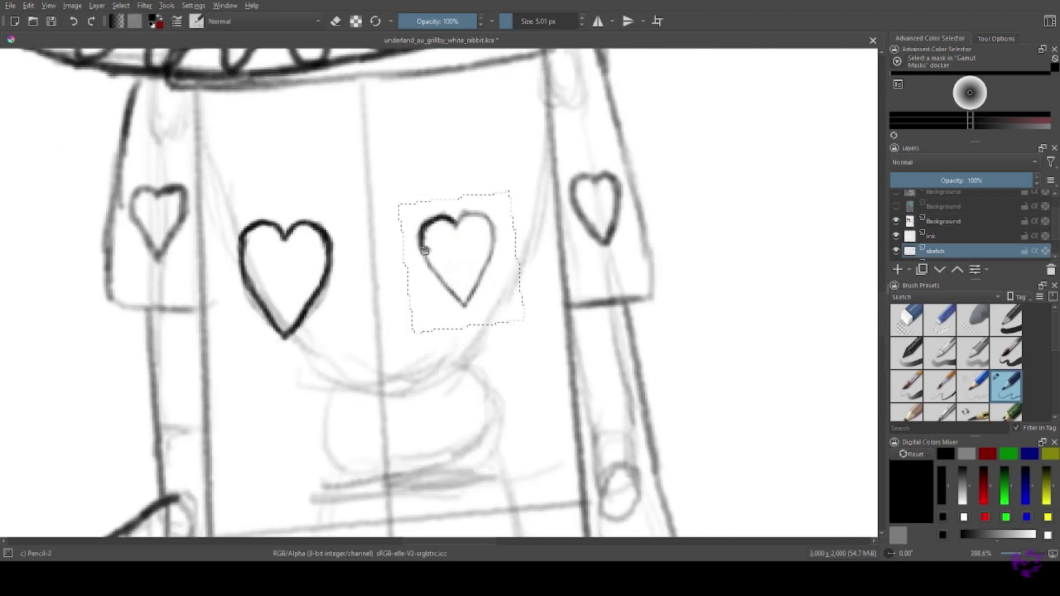
Clear the selection and darken the tabard's vertical centre line from collar to hem.
{"action": "key", "text": "ctrl+shift+a"}
{"action": "scroll", "coordinate": [479, 219], "scroll_direction": "down", "scroll_amount": 4}
{"action": "left_click_drag", "start_coordinate": [270, 64], "coordinate": [304, 531]}
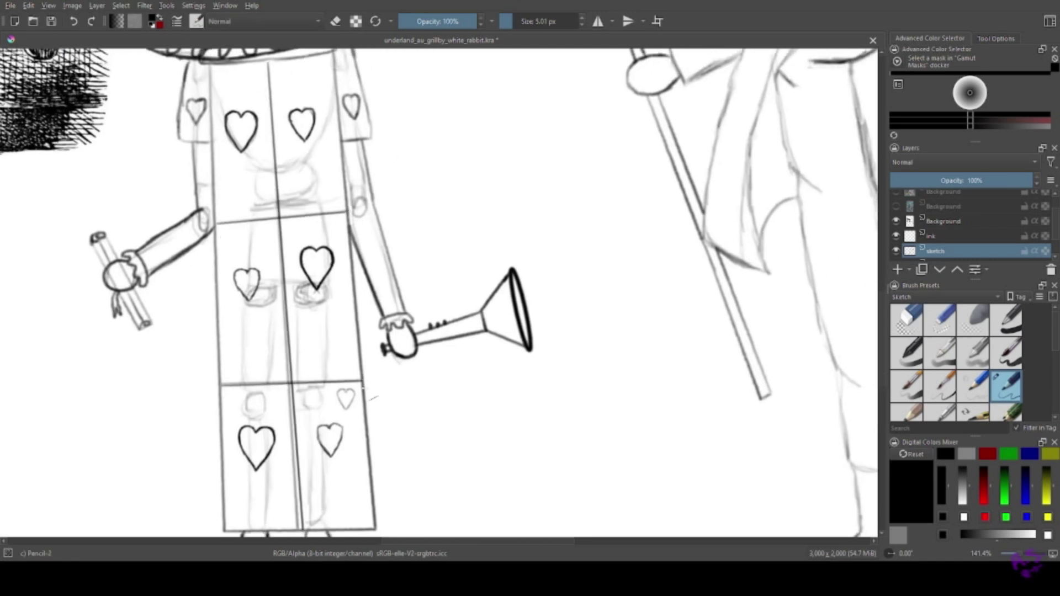
Copy the small heart to the upper inner corner of the upper-right panel and trace it on the sketch layer.
{"action": "key", "text": "Page_Up"}
{"action": "key", "text": "Page_Up"}
{"action": "scroll", "coordinate": [260, 67], "scroll_direction": "up", "scroll_amount": 4}
{"action": "key", "text": "ctrl+r"}
{"action": "left_click_drag", "start_coordinate": [323, 258], "coordinate": [428, 378]}
{"action": "key", "text": "ctrl+c"}
{"action": "key", "text": "ctrl+v"}
{"action": "key", "text": "ctrl+t"}
{"action": "left_click_drag", "start_coordinate": [407, 279], "coordinate": [360, 271]}
{"action": "key", "text": "Return"}
{"action": "key", "text": "Page_Down"}
{"action": "key", "text": "Page_Down"}
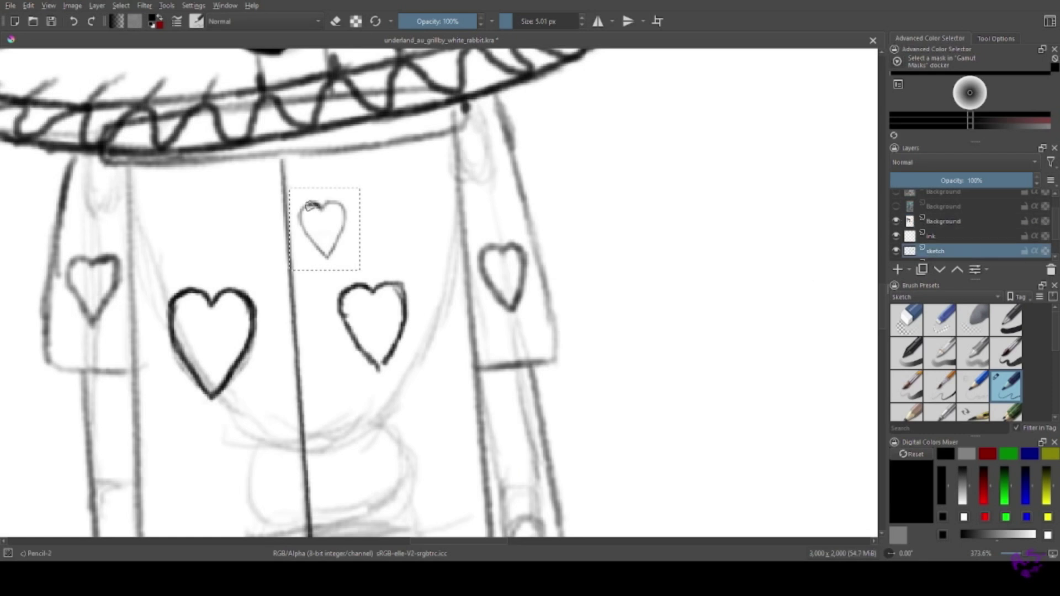
Paste another small heart at the bottom inner corner of the upper-right panel and trace it on the sketch layer.
{"action": "key", "text": "Page_Up"}
{"action": "key", "text": "ctrl+c"}
{"action": "key", "text": "ctrl+v"}
{"action": "left_click_drag", "start_coordinate": [411, 199], "coordinate": [328, 479]}
{"action": "key", "text": "Return"}
{"action": "scroll", "coordinate": [11, 178], "scroll_direction": "down", "scroll_amount": 3}
{"action": "key", "text": "Page_Down"}
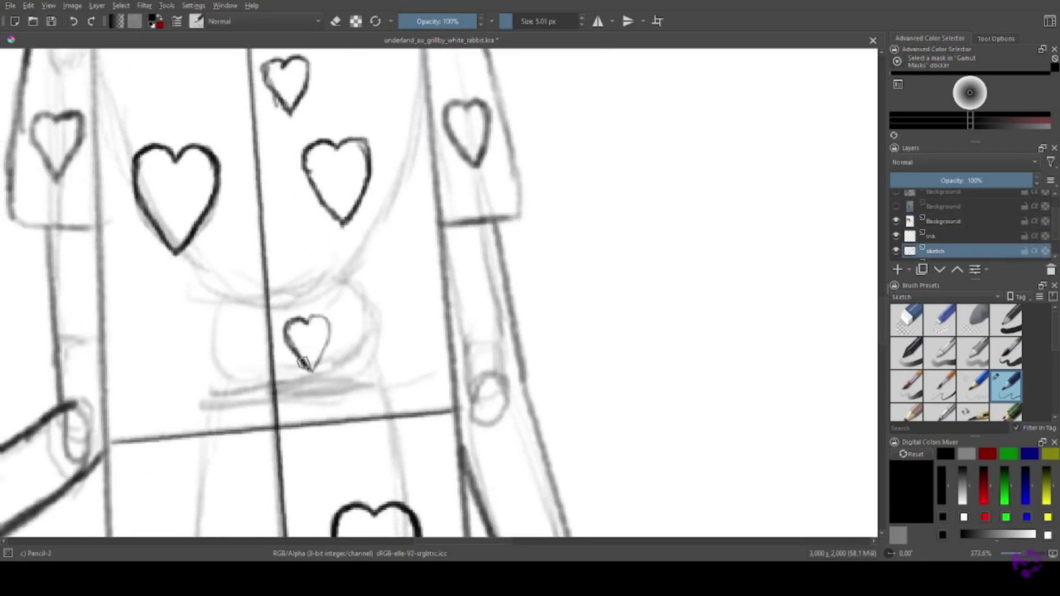
Copy the small heart and move the copy to the upper inner corner of the tabard's lower-right panel.
{"action": "key", "text": "Page_Up"}
{"action": "left_click_drag", "start_coordinate": [256, 289], "coordinate": [350, 392]}
{"action": "key", "text": "ctrl+c"}
{"action": "key", "text": "ctrl+v"}
{"action": "scroll", "coordinate": [204, 170], "scroll_direction": "down", "scroll_amount": 4}
{"action": "left_click_drag", "start_coordinate": [307, 66], "coordinate": [340, 398]}
{"action": "scroll", "coordinate": [232, 206], "scroll_direction": "down", "scroll_amount": 5}
{"action": "mouse_move", "coordinate": [322, 143]}
{"action": "left_mouse_down"}
{"action": "mouse_move", "coordinate": [333, 381]}
{"action": "mouse_move", "coordinate": [329, 361]}
{"action": "left_mouse_up"}
{"action": "scroll", "coordinate": [19, 214], "scroll_direction": "down", "scroll_amount": 5}
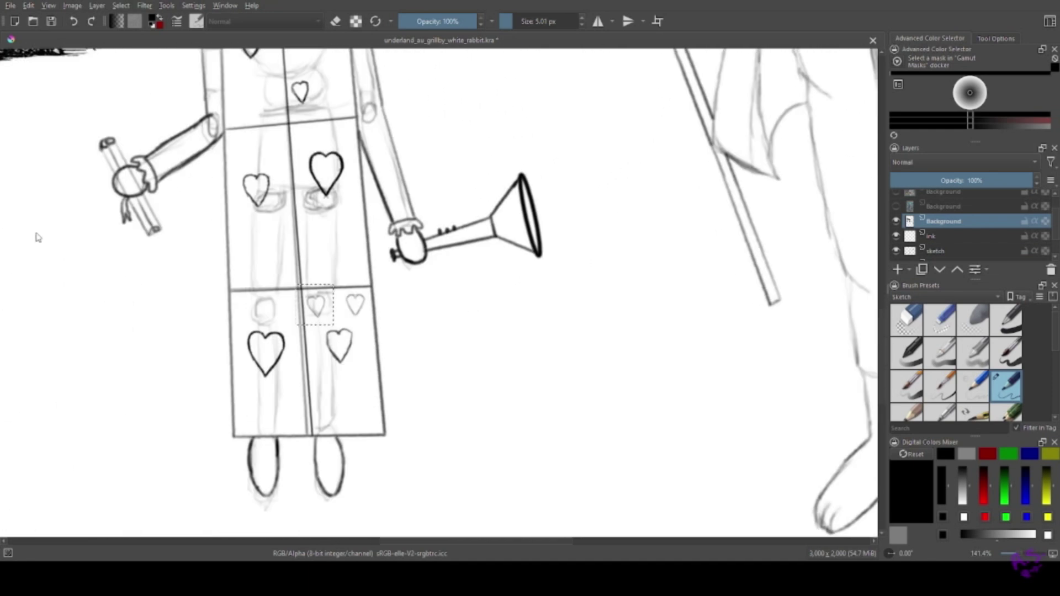
Undo the stray edits and trace the small heart at the lower-right panel's upper inner corner on the sketch layer.
{"action": "scroll", "coordinate": [33, 237], "scroll_direction": "up", "scroll_amount": 5}
{"action": "mouse_move", "coordinate": [403, 121]}
{"action": "left_mouse_down"}
{"action": "mouse_move", "coordinate": [428, 127]}
{"action": "mouse_move", "coordinate": [392, 142]}
{"action": "mouse_move", "coordinate": [410, 126]}
{"action": "mouse_move", "coordinate": [429, 129]}
{"action": "mouse_move", "coordinate": [396, 156]}
{"action": "left_mouse_up"}
{"action": "key", "text": "ctrl+z"}
{"action": "key", "text": "ctrl+z"}
{"action": "key", "text": "ctrl+z"}
{"action": "key", "text": "Page_Down"}
{"action": "key", "text": "Page_Down"}
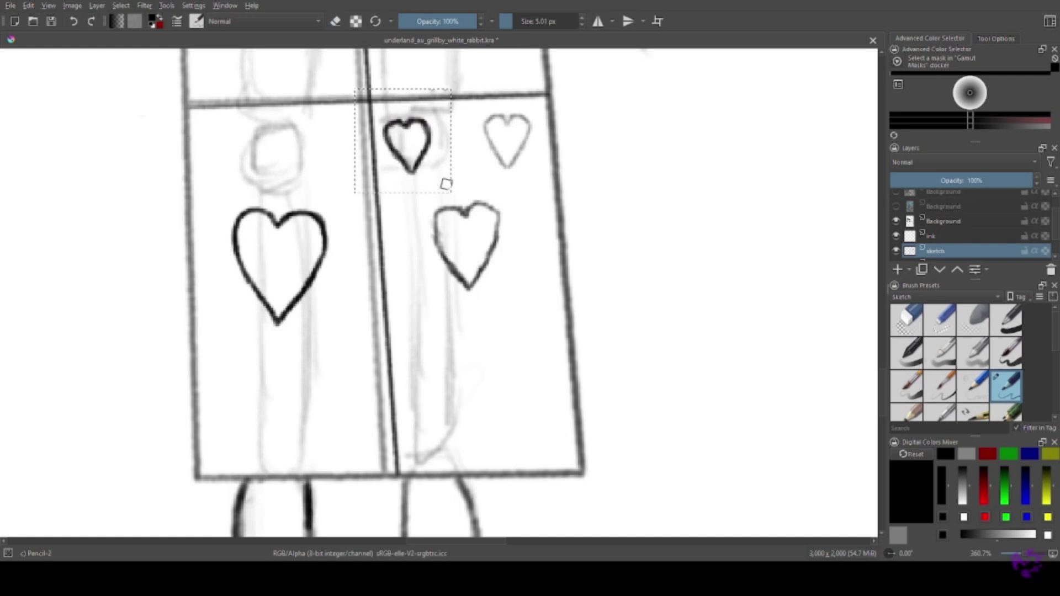
Move the small heart template to the bottom inner corner of the lower-right panel and trace it on the sketch layer.
{"action": "key", "text": "Page_Up"}
{"action": "key", "text": "Page_Up"}
{"action": "left_click_drag", "start_coordinate": [445, 180], "coordinate": [472, 427]}
{"action": "left_click", "coordinate": [950, 253]}
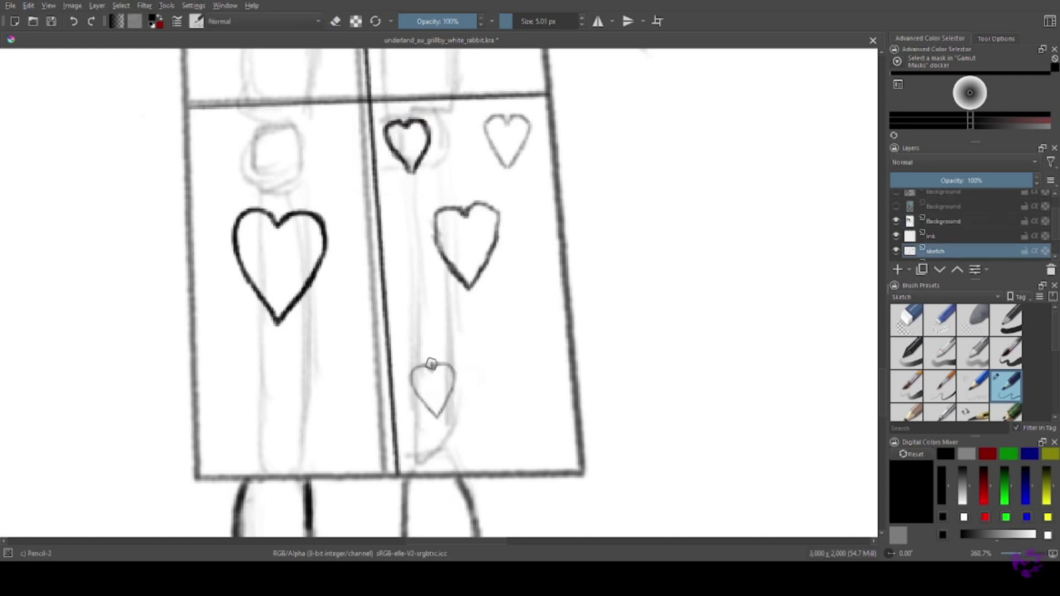
Move the small heart template to the bottom outer corner of the lower-right panel and trace it on the sketch layer.
{"action": "key", "text": "Page_Up"}
{"action": "key", "text": "Page_Up"}
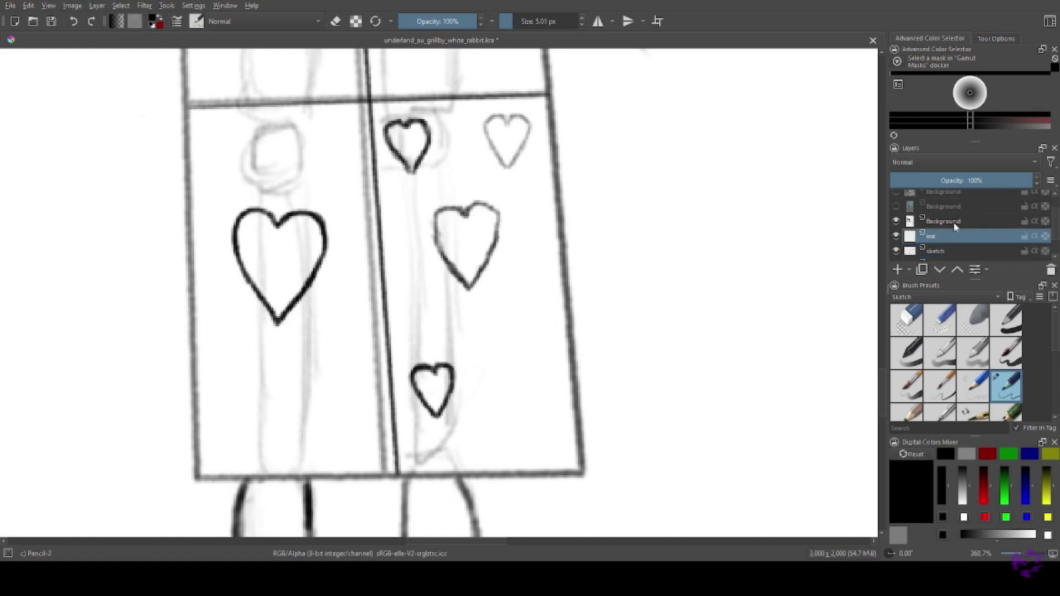
{"action": "key", "text": "ctrl+t"}
{"action": "left_click_drag", "start_coordinate": [436, 386], "coordinate": [547, 386]}
{"action": "key", "text": "Return"}
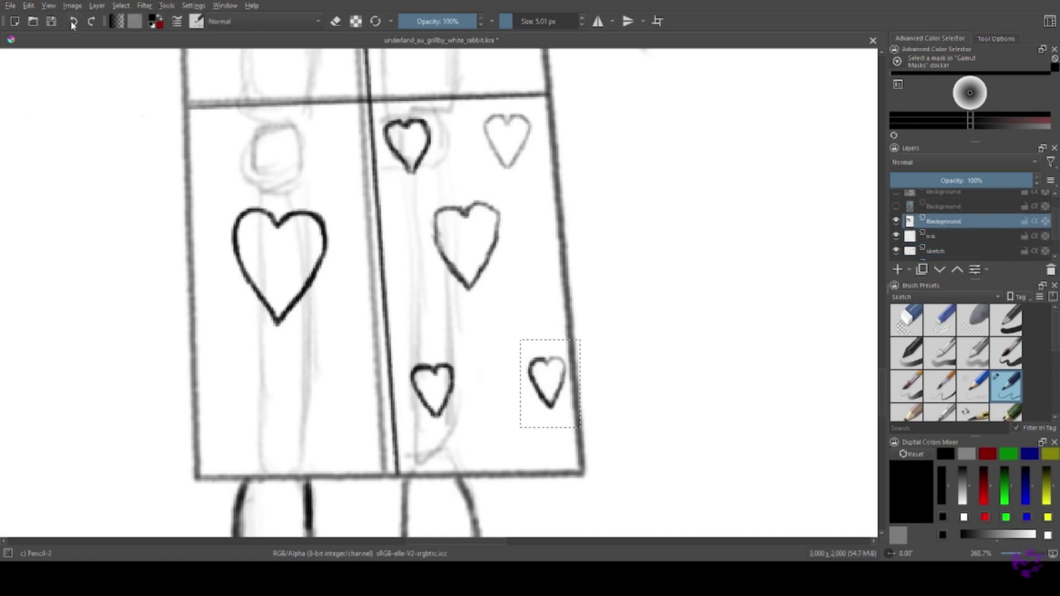
{"action": "left_click", "coordinate": [961, 251]}
{"action": "mouse_move", "coordinate": [546, 357]}
{"action": "left_mouse_down"}
{"action": "mouse_move", "coordinate": [556, 371]}
{"action": "mouse_move", "coordinate": [551, 408]}
{"action": "left_mouse_up"}
{"action": "left_click_drag", "start_coordinate": [537, 365], "coordinate": [541, 361]}
Move the small heart template to the upper outer corner of the lower-right panel and trace it on the sketch layer.
{"action": "key", "text": "Page_Up"}
{"action": "key", "text": "Page_Up"}
{"action": "key", "text": "ctrl+t"}
{"action": "left_click_drag", "start_coordinate": [537, 301], "coordinate": [511, 57]}
{"action": "key", "text": "Return"}
{"action": "key", "text": "Page_Down"}
{"action": "key", "text": "Page_Down"}
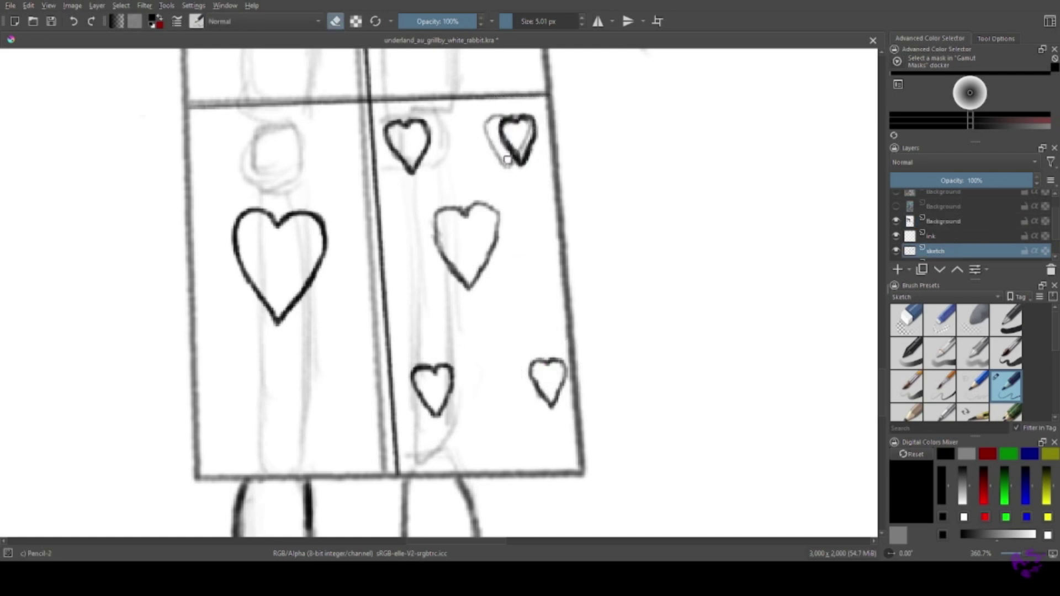
{"action": "left_click_drag", "start_coordinate": [508, 160], "coordinate": [601, 508]}
Move the small heart template into the middle-right panel and erase the faint duplicate heart lines beside it.
{"action": "key", "text": "Page_Up"}
{"action": "key", "text": "Page_Up"}
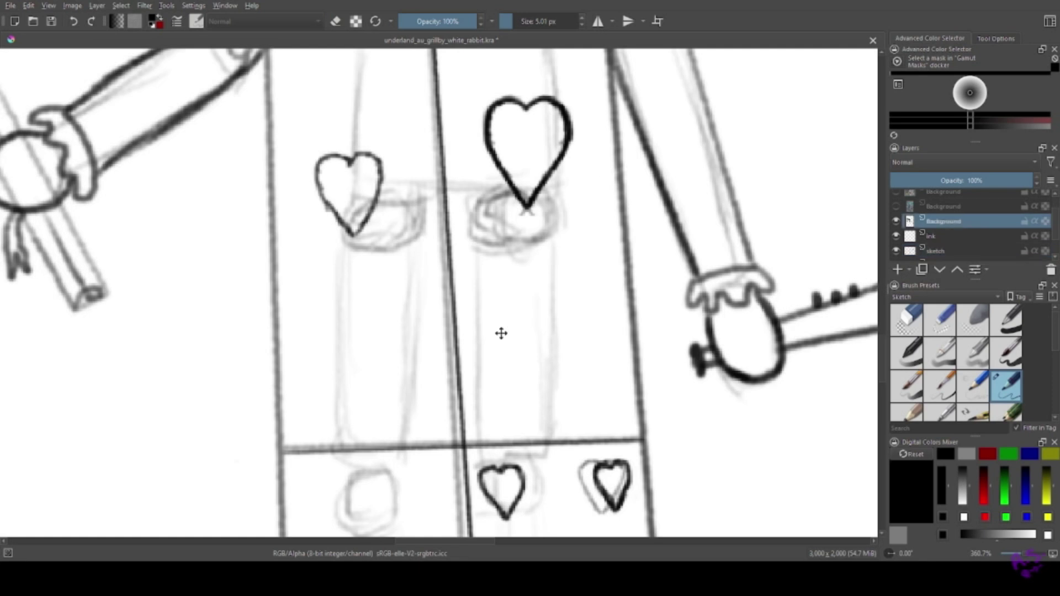
{"action": "left_click", "coordinate": [73, 21]}
{"action": "left_click", "coordinate": [73, 21]}
{"action": "key", "text": "Page_Down"}
{"action": "key", "text": "Page_Down"}
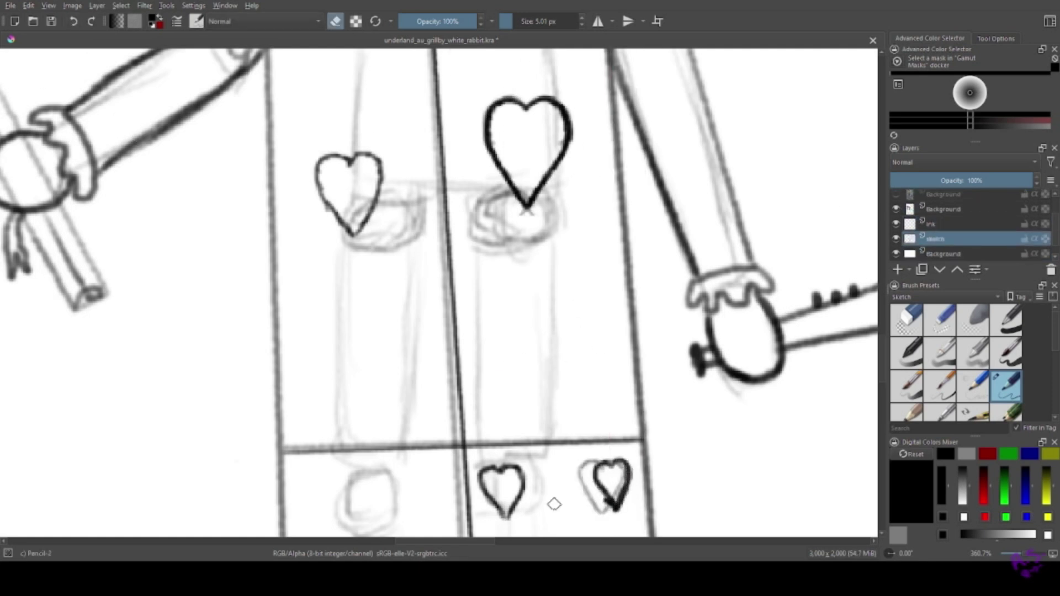
{"action": "key", "text": "Page_Up"}
{"action": "key", "text": "Page_Up"}
{"action": "left_click_drag", "start_coordinate": [579, 366], "coordinate": [490, 255]}
{"action": "scroll", "coordinate": [194, 291], "scroll_direction": "up", "scroll_amount": 3}
{"action": "key", "text": "b"}
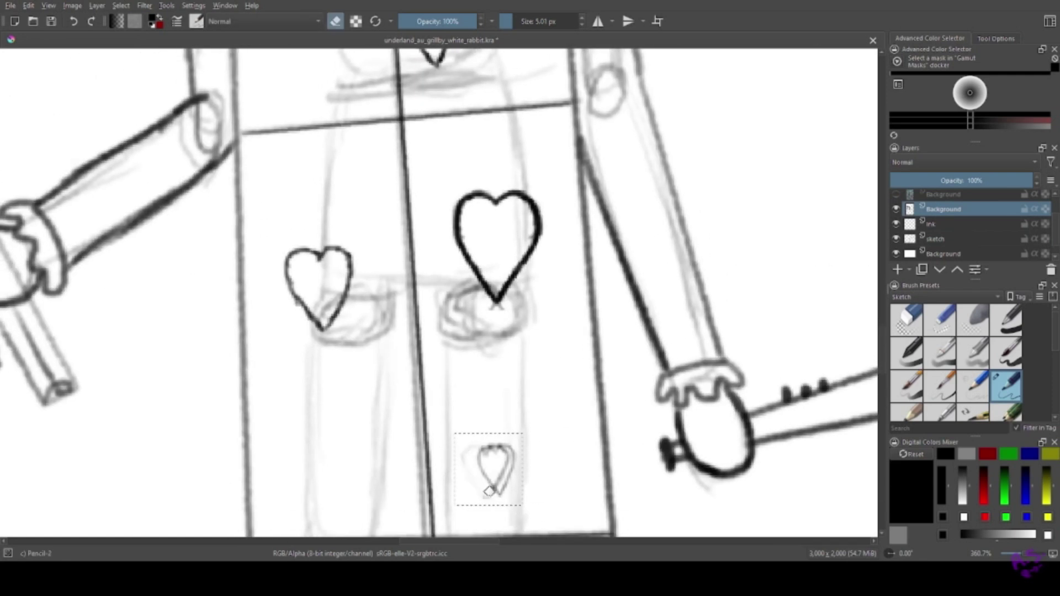
Move the small heart template to the bottom outer corner of the upper-right panel and trace it on the sketch layer.
{"action": "key", "text": "t"}
{"action": "scroll", "coordinate": [33, 165], "scroll_direction": "up", "scroll_amount": 8}
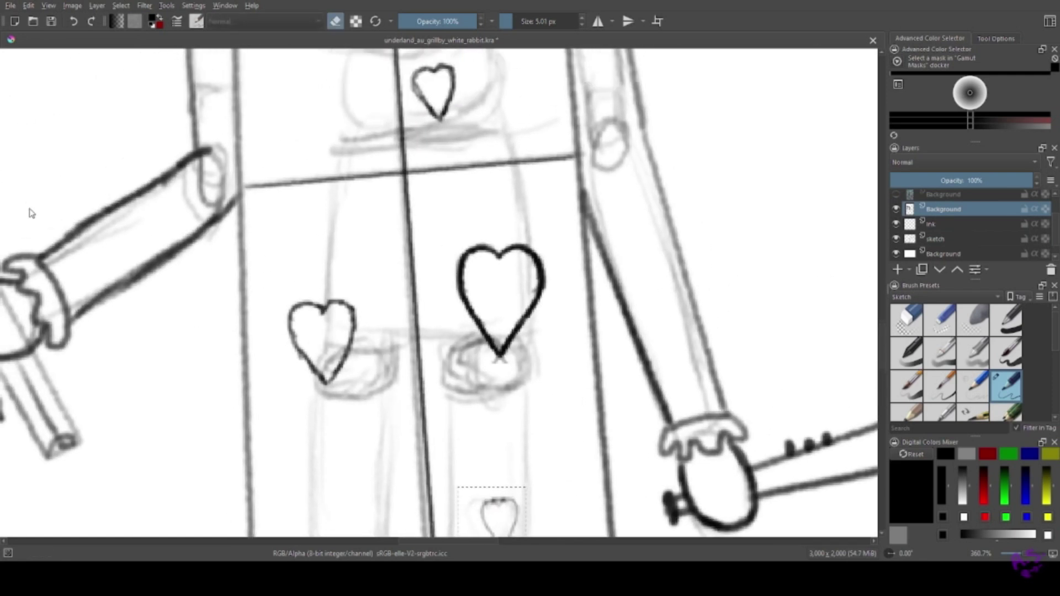
{"action": "left_click_drag", "start_coordinate": [286, 284], "coordinate": [473, 177]}
{"action": "key", "text": "b"}
{"action": "key", "text": "e"}
{"action": "key", "text": "Page_Down"}
{"action": "key", "text": "Page_Down"}
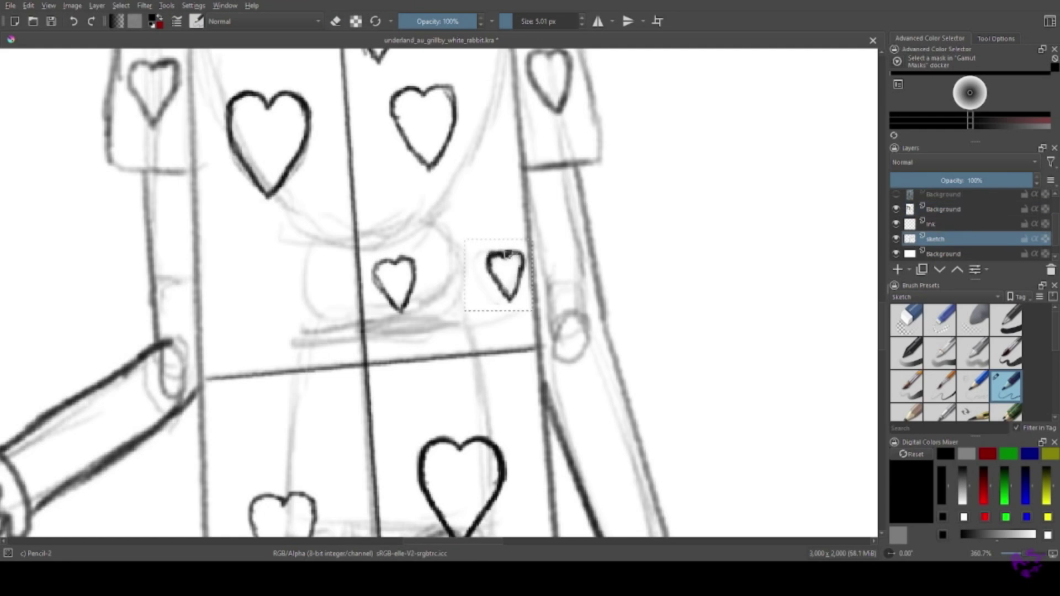
Move the small heart template to the upper outer corner of the upper-right panel and trace it on the sketch layer.
{"action": "scroll", "coordinate": [507, 254], "scroll_direction": "up", "scroll_amount": 5}
{"action": "key", "text": "t"}
{"action": "key", "text": "Page_Up"}
{"action": "key", "text": "Page_Up"}
{"action": "mouse_move", "coordinate": [524, 380]}
{"action": "left_mouse_down"}
{"action": "mouse_move", "coordinate": [481, 127]}
{"action": "mouse_move", "coordinate": [497, 126]}
{"action": "left_mouse_up"}
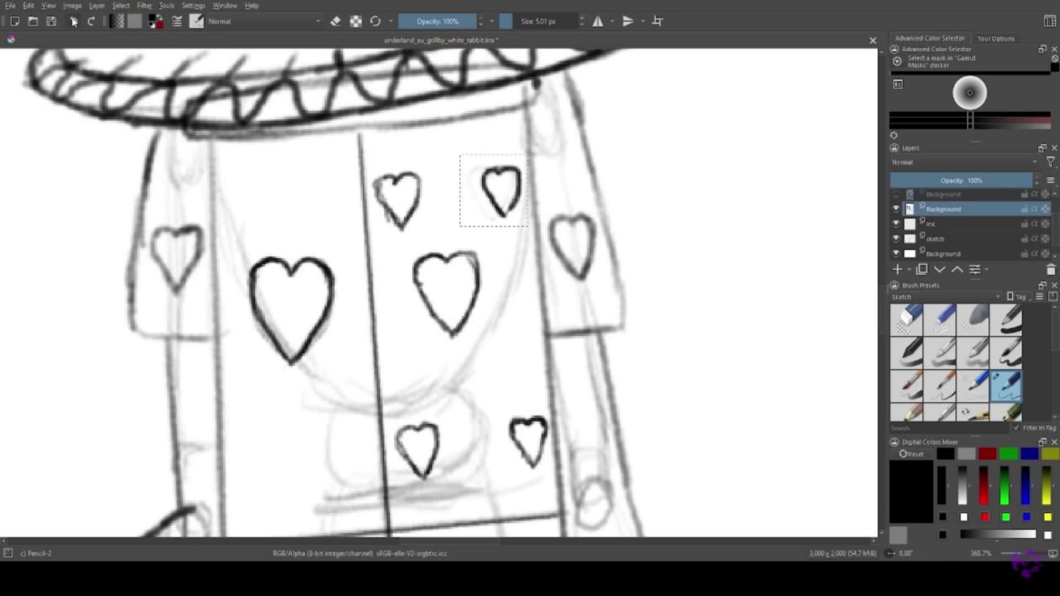
{"action": "left_click", "coordinate": [951, 239]}
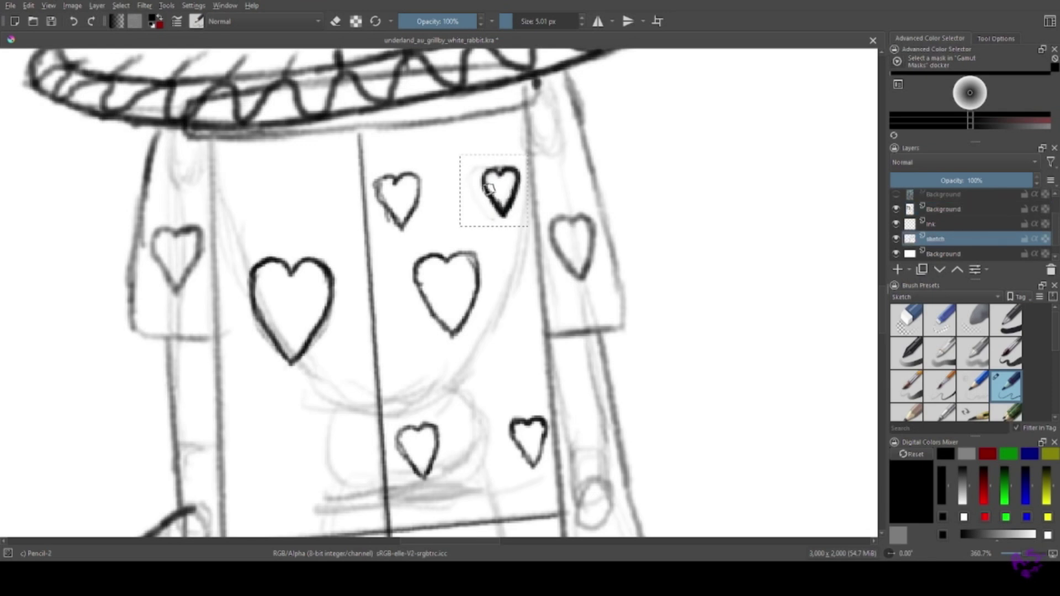
Fit the small heart template over the upper-right panel's upper inner heart and rework that heart on the sketch layer.
{"action": "key", "text": "Page_Up"}
{"action": "key", "text": "Page_Up"}
{"action": "left_click_drag", "start_coordinate": [497, 194], "coordinate": [393, 198]}
{"action": "key", "text": "ctrl+t"}
{"action": "left_click_drag", "start_coordinate": [132, 139], "coordinate": [115, 90]}
{"action": "key", "text": "Page_Down"}
{"action": "key", "text": "Page_Down"}
{"action": "key", "text": "e"}
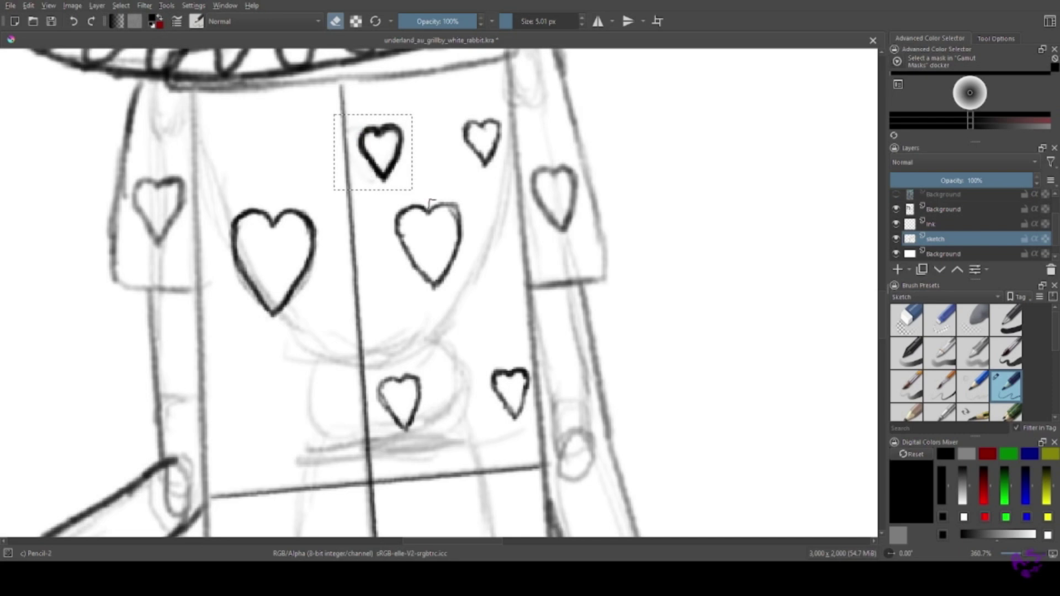
Move the small heart template to the upper inner corner of the middle-left panel and trace it on the sketch layer.
{"action": "key", "text": "Page_Up"}
{"action": "key", "text": "Page_Up"}
{"action": "key", "text": "t"}
{"action": "mouse_move", "coordinate": [33, 210]}
{"action": "left_mouse_down"}
{"action": "mouse_move", "coordinate": [414, 386]}
{"action": "mouse_move", "coordinate": [483, 386]}
{"action": "left_mouse_up"}
{"action": "scroll", "coordinate": [482, 386], "scroll_direction": "down", "scroll_amount": 3}
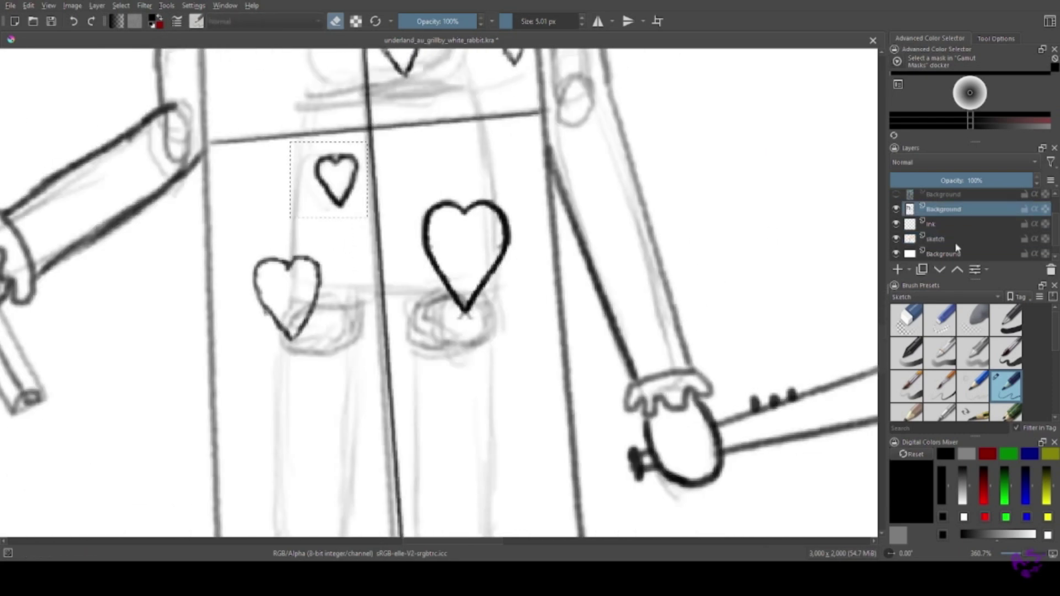
{"action": "key", "text": "Page_Down"}
{"action": "key", "text": "Page_Down"}
{"action": "key", "text": "b"}
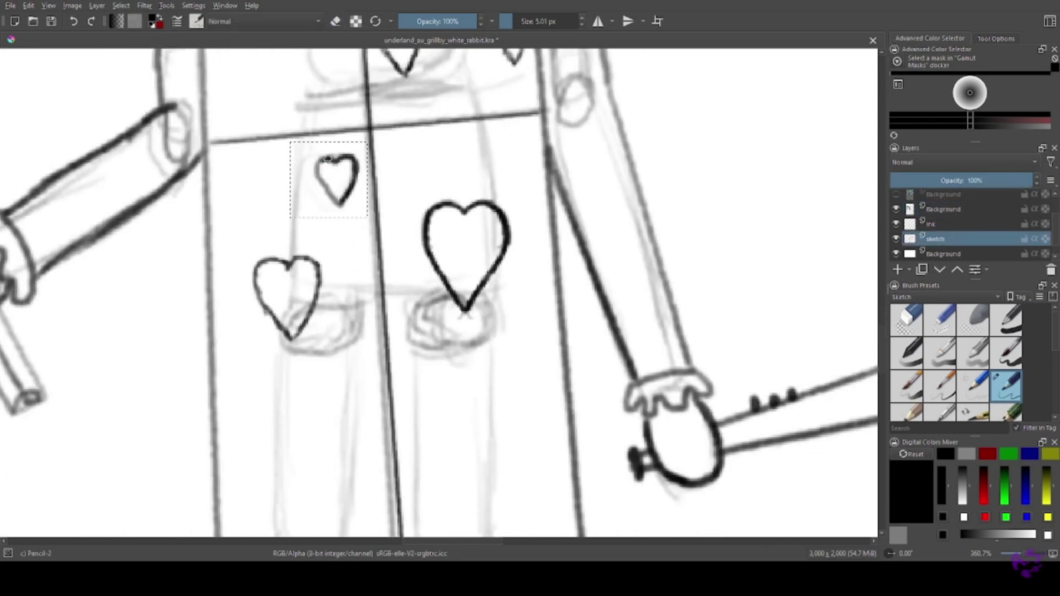
Move the small heart template to the bottom inner corner of the middle-left panel and trace it on the sketch layer.
{"action": "key", "text": "Page_Up"}
{"action": "key", "text": "Page_Up"}
{"action": "key", "text": "t"}
{"action": "left_click_drag", "start_coordinate": [338, 201], "coordinate": [357, 496]}
{"action": "scroll", "coordinate": [357, 496], "scroll_direction": "down", "scroll_amount": 3}
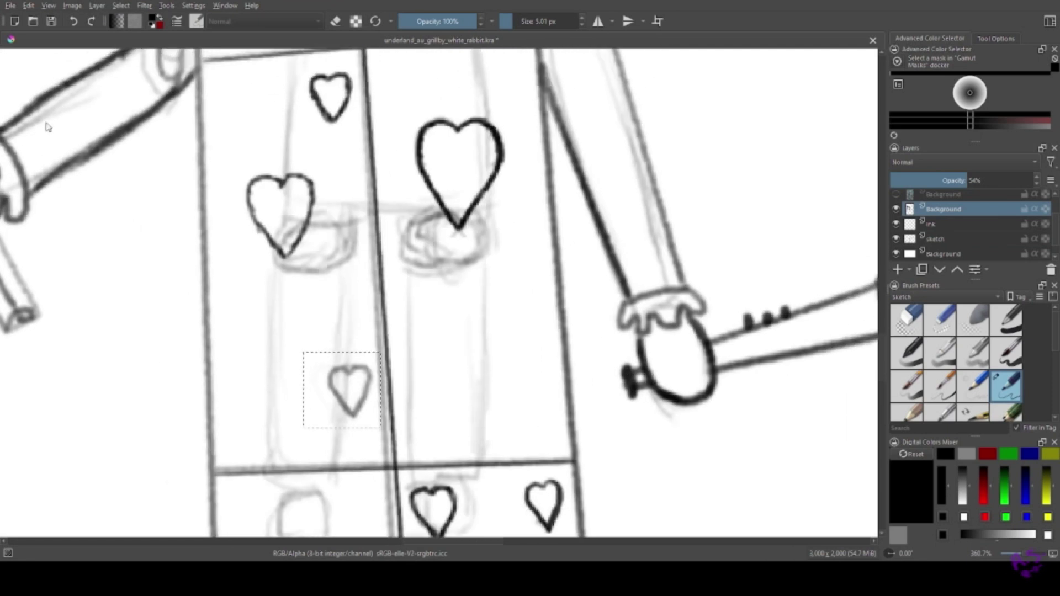
{"action": "key", "text": "Page_Down"}
{"action": "key", "text": "Page_Down"}
{"action": "key", "text": "b"}
{"action": "mouse_move", "coordinate": [332, 361]}
{"action": "left_mouse_down"}
{"action": "mouse_move", "coordinate": [322, 369]}
{"action": "mouse_move", "coordinate": [191, 344]}
{"action": "left_mouse_up"}
Move the small heart template to the bottom outer corner of the middle-left panel and trace it on the sketch layer.
{"action": "key", "text": "Page_Up"}
{"action": "key", "text": "Page_Up"}
{"action": "key", "text": "t"}
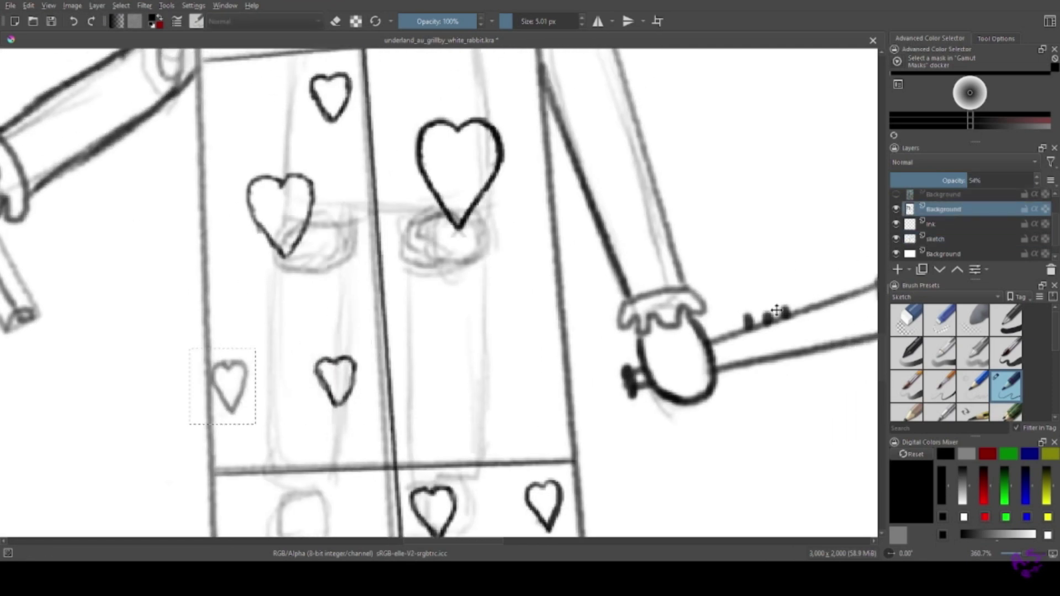
{"action": "key", "text": "Page_Down"}
{"action": "key", "text": "Page_Down"}
{"action": "key", "text": "b"}
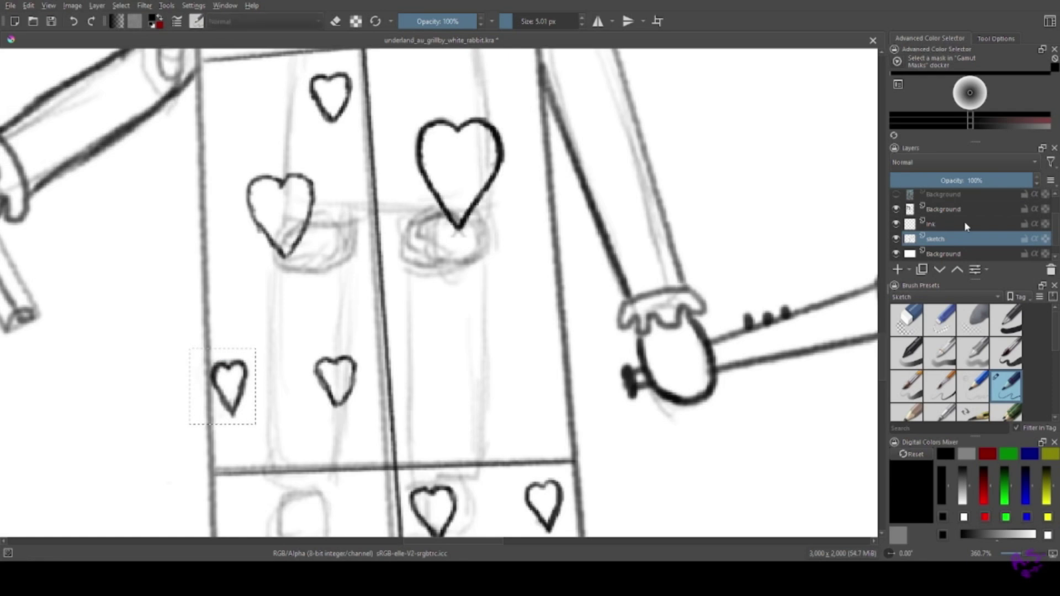
Move the small heart template to the upper outer corner of the middle-left panel and trace it on the sketch layer.
{"action": "key", "text": "Page_Up"}
{"action": "key", "text": "Page_Up"}
{"action": "scroll", "coordinate": [66, 79], "scroll_direction": "up", "scroll_amount": 3}
{"action": "left_click", "coordinate": [961, 243]}
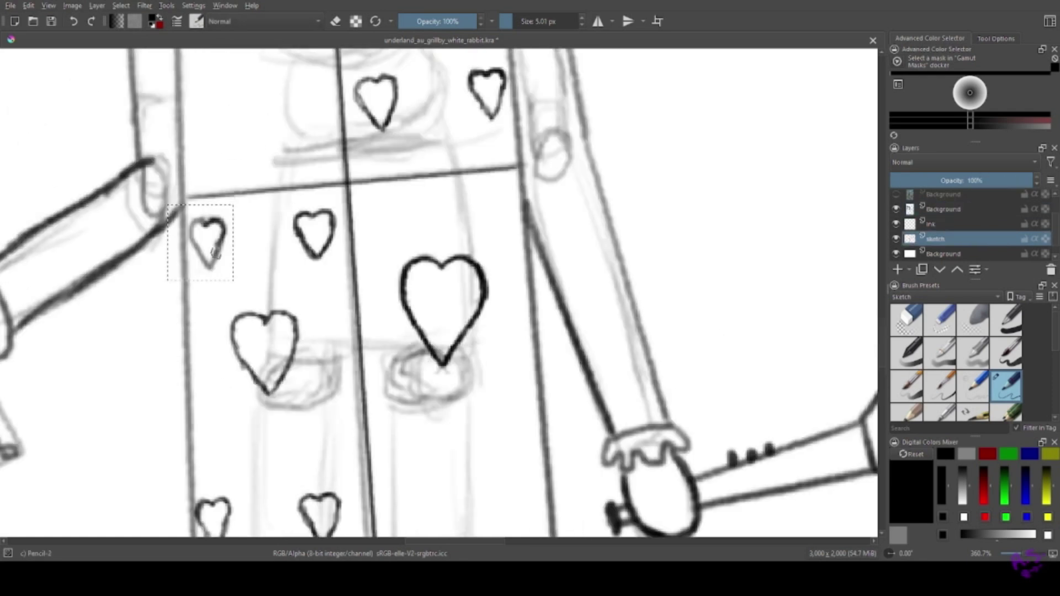
Hide the layers holding the rabbit reference image and the heart template, leaving the three sketched figures on white.
{"action": "scroll", "coordinate": [205, 243], "scroll_direction": "down", "scroll_amount": 10}
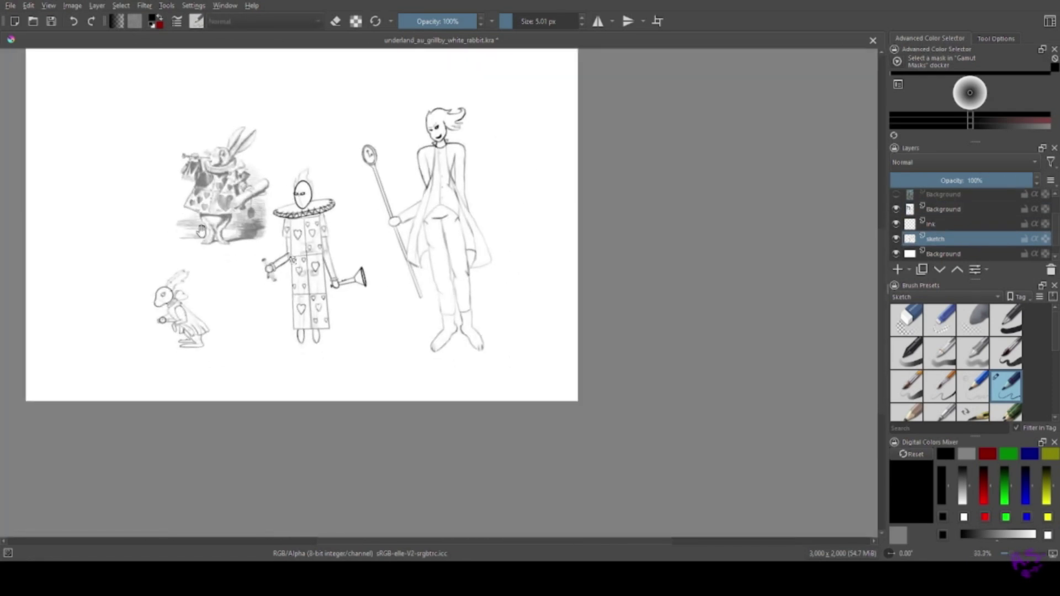
{"action": "left_click", "coordinate": [896, 194]}
{"action": "left_click", "coordinate": [896, 252]}
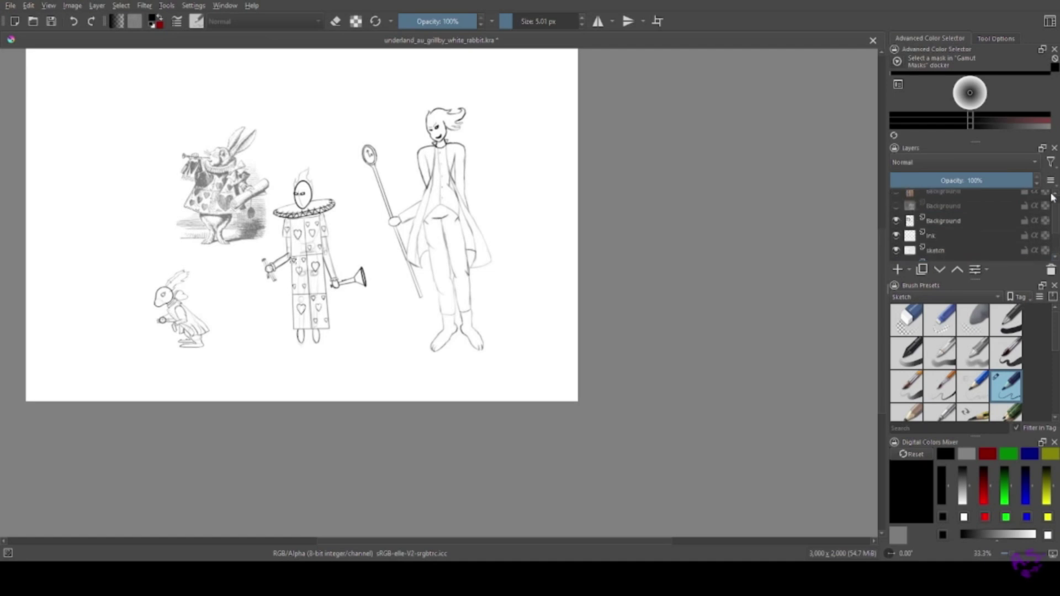
{"action": "left_click", "coordinate": [896, 224]}
{"action": "left_click", "coordinate": [1055, 196]}
{"action": "scroll", "coordinate": [972, 226], "scroll_direction": "down", "scroll_amount": 3}
{"action": "left_click", "coordinate": [961, 223]}
{"action": "left_click", "coordinate": [897, 223]}
{"action": "mouse_move", "coordinate": [176, 206]}
{"action": "left_mouse_down"}
{"action": "mouse_move", "coordinate": [347, 262]}
{"action": "mouse_move", "coordinate": [329, 321]}
{"action": "left_mouse_up"}
{"action": "left_click", "coordinate": [896, 223]}
Lower the sketch layer's opacity to 40% and save the drawing.
{"action": "left_click", "coordinate": [939, 209]}
{"action": "left_click", "coordinate": [947, 181]}
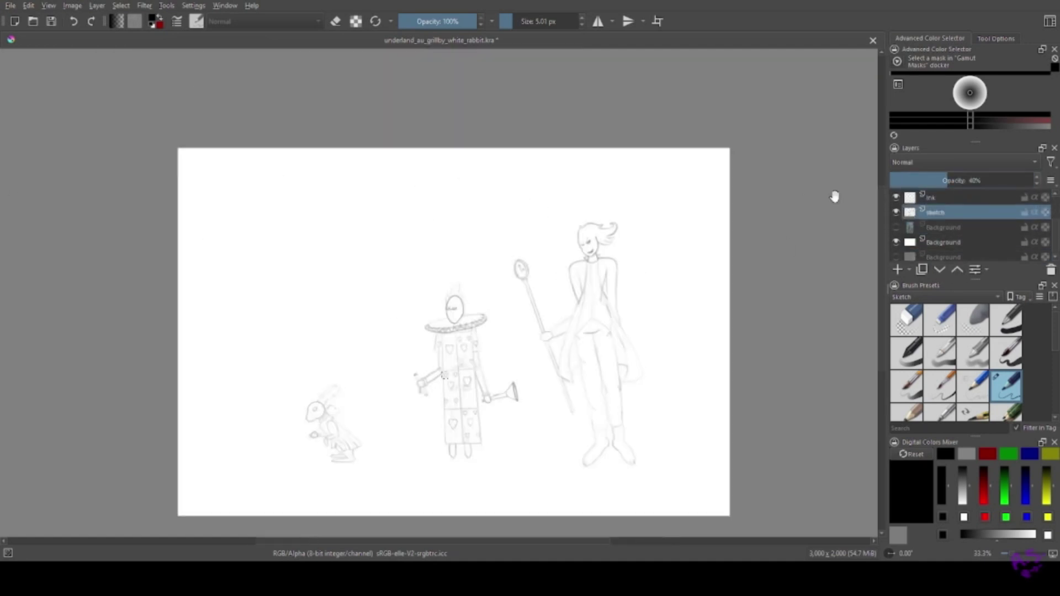
{"action": "key", "text": "ctrl+s"}
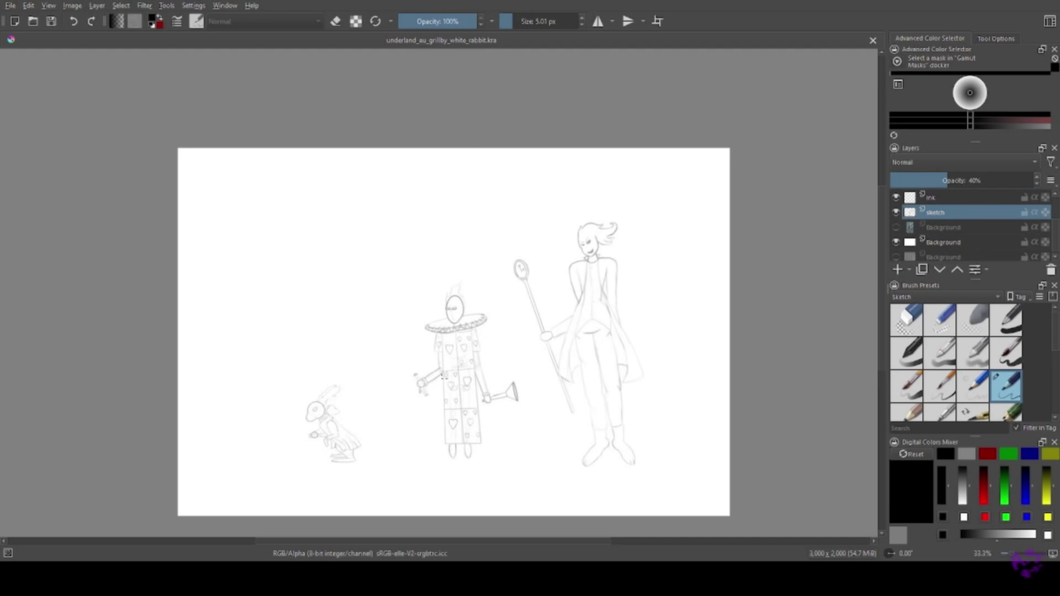
Choose the Ink-2 Fineliner brush and a light cyan colour, and make the ink layer active for the small rabbit.
{"action": "left_click_drag", "start_coordinate": [300, 278], "coordinate": [144, 214]}
{"action": "left_click", "coordinate": [940, 353]}
{"action": "left_click_drag", "start_coordinate": [170, 253], "coordinate": [139, 219]}
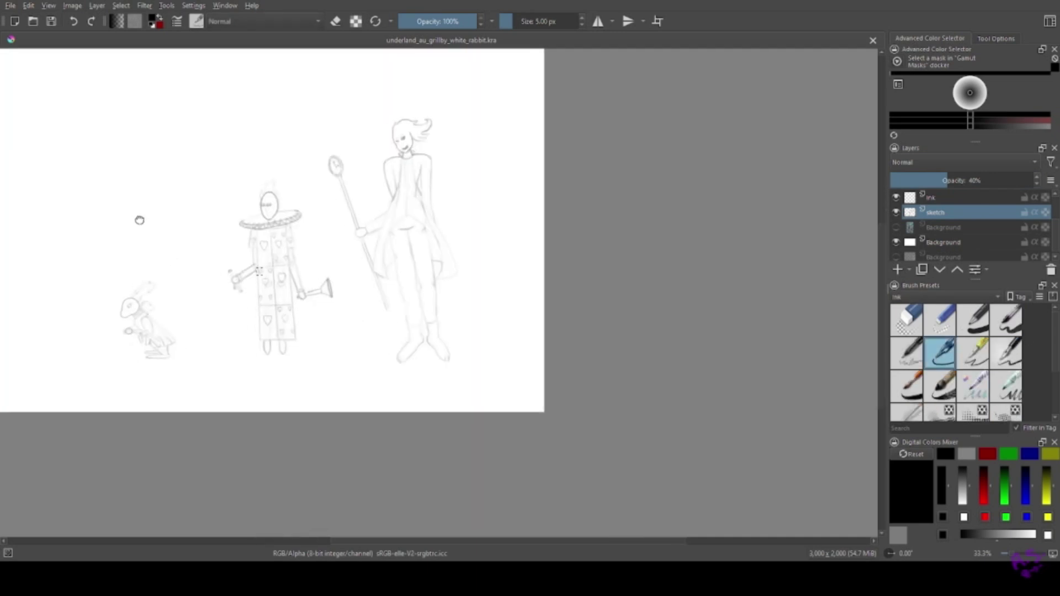
{"action": "left_click", "coordinate": [977, 101]}
{"action": "left_click", "coordinate": [931, 74]}
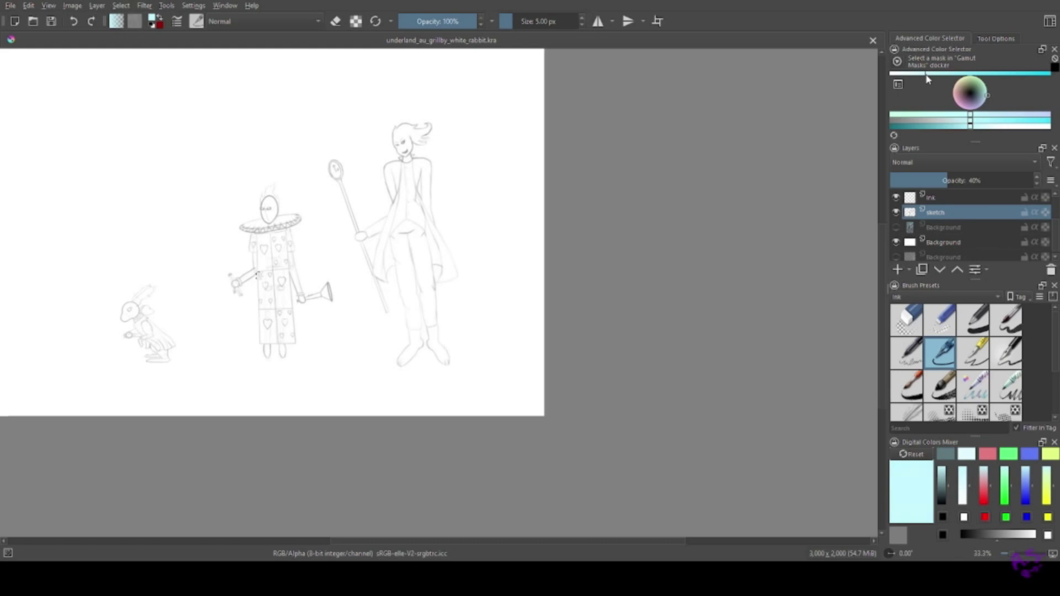
{"action": "left_click", "coordinate": [950, 195]}
{"action": "left_click_drag", "start_coordinate": [117, 270], "coordinate": [171, 350]}
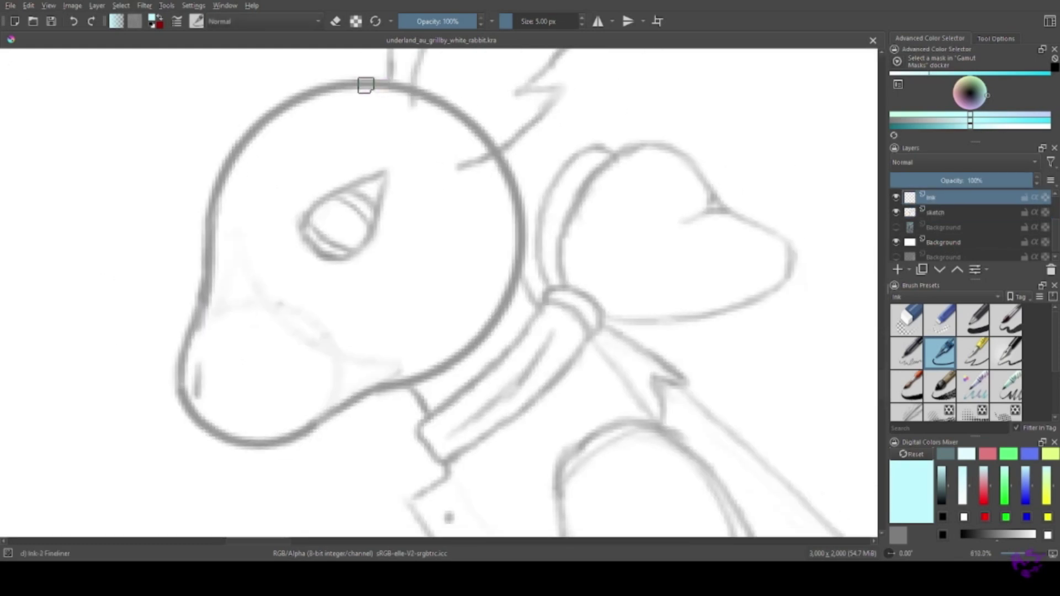
Outline the small rabbit's head and flame ears in light cyan on the ink layer with a 7 px brush.
{"action": "key", "text": "2"}
{"action": "key", "text": "equal"}
{"action": "key", "text": "equal"}
{"action": "key", "text": "equal"}
{"action": "key", "text": "equal"}
{"action": "key", "text": "equal"}
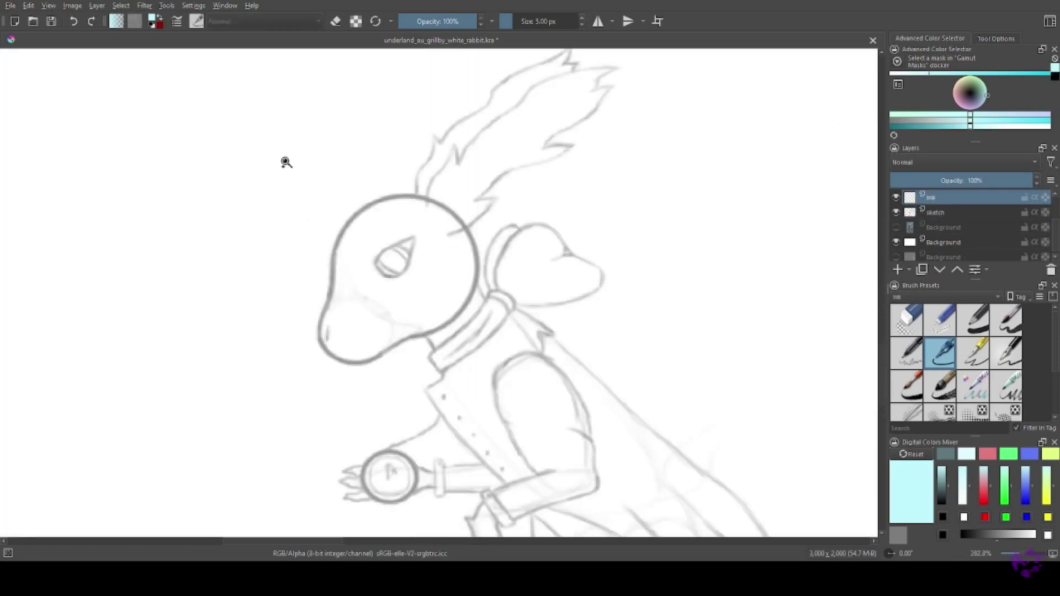
{"action": "left_click_drag", "start_coordinate": [285, 162], "coordinate": [331, 138]}
{"action": "left_click", "coordinate": [475, 159]}
{"action": "mouse_move", "coordinate": [495, 158]}
{"action": "left_mouse_down"}
{"action": "mouse_move", "coordinate": [373, 183]}
{"action": "mouse_move", "coordinate": [303, 246]}
{"action": "mouse_move", "coordinate": [265, 346]}
{"action": "mouse_move", "coordinate": [237, 128]}
{"action": "mouse_move", "coordinate": [254, 136]}
{"action": "mouse_move", "coordinate": [230, 384]}
{"action": "mouse_move", "coordinate": [350, 415]}
{"action": "mouse_move", "coordinate": [506, 341]}
{"action": "mouse_move", "coordinate": [542, 359]}
{"action": "left_mouse_up"}
{"action": "mouse_move", "coordinate": [364, 102]}
{"action": "left_mouse_down"}
{"action": "mouse_move", "coordinate": [263, 389]}
{"action": "mouse_move", "coordinate": [308, 249]}
{"action": "left_mouse_up"}
{"action": "mouse_move", "coordinate": [221, 381]}
{"action": "left_mouse_down"}
{"action": "mouse_move", "coordinate": [254, 337]}
{"action": "mouse_move", "coordinate": [573, 147]}
{"action": "mouse_move", "coordinate": [705, 183]}
{"action": "mouse_move", "coordinate": [632, 317]}
{"action": "mouse_move", "coordinate": [462, 464]}
{"action": "mouse_move", "coordinate": [353, 525]}
{"action": "left_mouse_up"}
{"action": "mouse_move", "coordinate": [385, 444]}
{"action": "left_mouse_down"}
{"action": "mouse_move", "coordinate": [319, 107]}
{"action": "mouse_move", "coordinate": [351, 82]}
{"action": "left_mouse_up"}
{"action": "mouse_move", "coordinate": [327, 158]}
{"action": "left_mouse_down"}
{"action": "mouse_move", "coordinate": [302, 182]}
{"action": "mouse_move", "coordinate": [320, 241]}
{"action": "mouse_move", "coordinate": [305, 317]}
{"action": "mouse_move", "coordinate": [304, 386]}
{"action": "left_mouse_up"}
{"action": "key", "text": "ctrl+z"}
{"action": "mouse_move", "coordinate": [298, 182]}
{"action": "left_mouse_down"}
{"action": "mouse_move", "coordinate": [290, 256]}
{"action": "mouse_move", "coordinate": [315, 417]}
{"action": "mouse_move", "coordinate": [298, 431]}
{"action": "left_mouse_up"}
{"action": "mouse_move", "coordinate": [309, 336]}
{"action": "left_mouse_down"}
{"action": "mouse_move", "coordinate": [260, 229]}
{"action": "mouse_move", "coordinate": [231, 199]}
{"action": "left_mouse_up"}
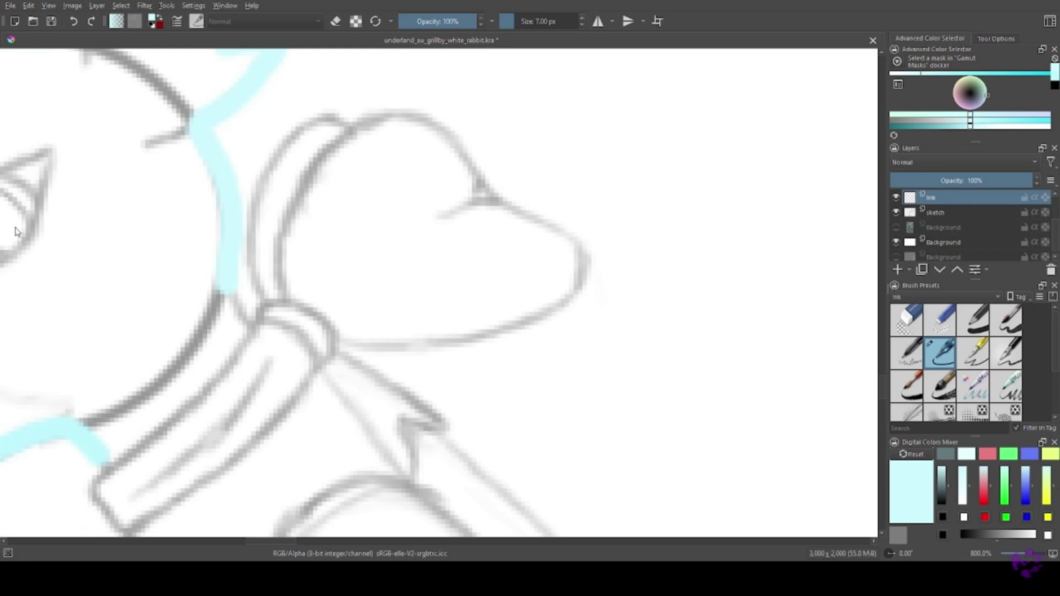
Outline the bow and its ribbon tail behind the small rabbit's neck in red on the ink layer.
{"action": "left_click_drag", "start_coordinate": [221, 332], "coordinate": [146, 207]}
{"action": "key", "text": "x"}
{"action": "left_click_drag", "start_coordinate": [236, 177], "coordinate": [332, 331]}
{"action": "mouse_move", "coordinate": [389, 159]}
{"action": "left_mouse_down"}
{"action": "mouse_move", "coordinate": [296, 268]}
{"action": "mouse_move", "coordinate": [294, 345]}
{"action": "mouse_move", "coordinate": [462, 151]}
{"action": "mouse_move", "coordinate": [568, 244]}
{"action": "mouse_move", "coordinate": [500, 179]}
{"action": "mouse_move", "coordinate": [580, 348]}
{"action": "mouse_move", "coordinate": [402, 386]}
{"action": "mouse_move", "coordinate": [492, 462]}
{"action": "left_mouse_up"}
{"action": "key", "text": "ctrl+z"}
Switch back to light cyan and outline the fingers and wrist of the small rabbit's watch-holding hand.
{"action": "key", "text": "x"}
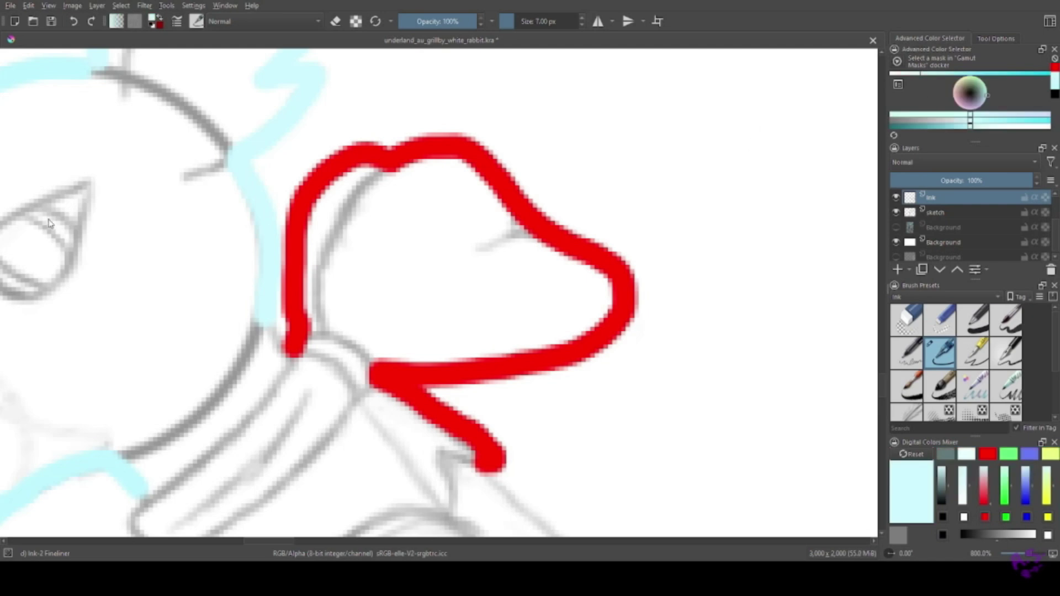
{"action": "left_click_drag", "start_coordinate": [81, 54], "coordinate": [253, 142]}
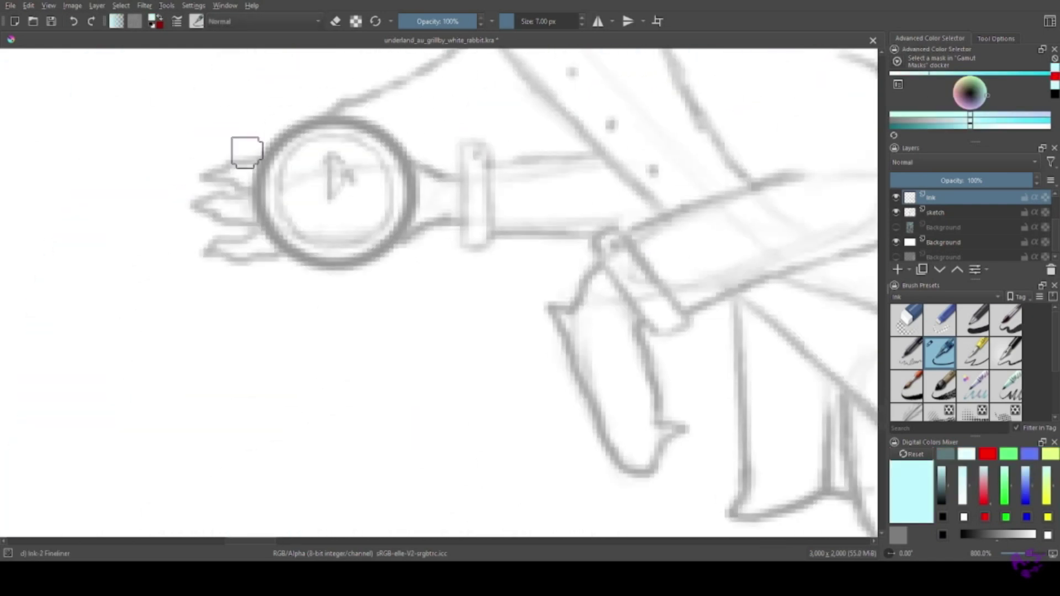
{"action": "left_click_drag", "start_coordinate": [252, 157], "coordinate": [193, 169]}
{"action": "left_click_drag", "start_coordinate": [243, 197], "coordinate": [249, 236]}
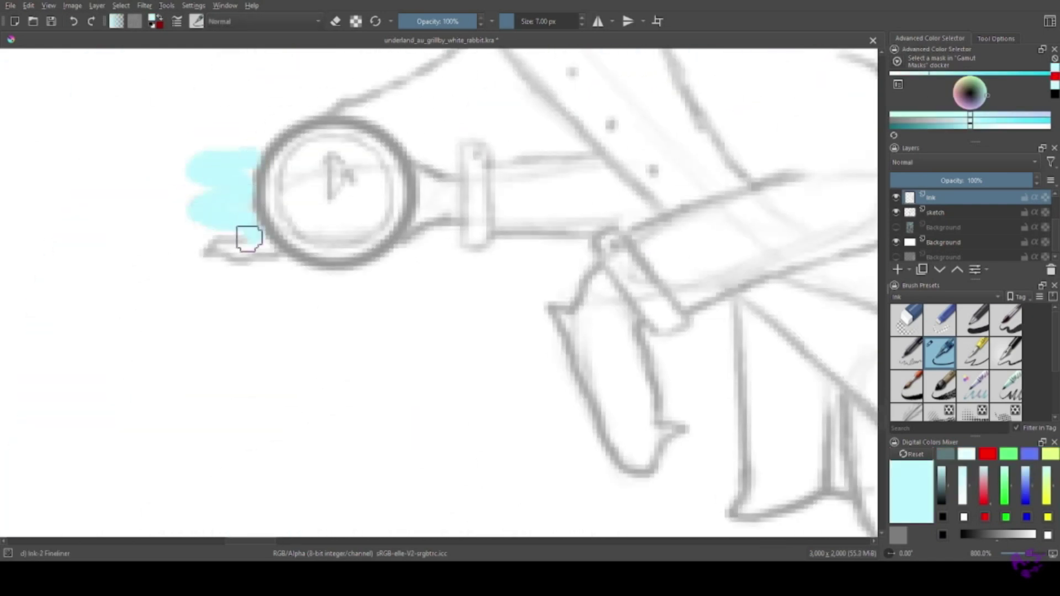
{"action": "left_click_drag", "start_coordinate": [403, 218], "coordinate": [453, 177]}
Continue the light cyan outline down the small rabbit's body and around both feet.
{"action": "mouse_move", "coordinate": [403, 272]}
{"action": "left_mouse_down"}
{"action": "mouse_move", "coordinate": [110, 174]}
{"action": "mouse_move", "coordinate": [71, 107]}
{"action": "left_mouse_up"}
{"action": "mouse_move", "coordinate": [225, 142]}
{"action": "left_mouse_down"}
{"action": "mouse_move", "coordinate": [324, 291]}
{"action": "mouse_move", "coordinate": [305, 166]}
{"action": "left_mouse_up"}
{"action": "left_click_drag", "start_coordinate": [409, 385], "coordinate": [117, 254]}
{"action": "mouse_move", "coordinate": [215, 182]}
{"action": "left_mouse_down"}
{"action": "mouse_move", "coordinate": [284, 268]}
{"action": "mouse_move", "coordinate": [280, 330]}
{"action": "mouse_move", "coordinate": [88, 371]}
{"action": "mouse_move", "coordinate": [124, 405]}
{"action": "mouse_move", "coordinate": [442, 390]}
{"action": "mouse_move", "coordinate": [487, 428]}
{"action": "mouse_move", "coordinate": [222, 445]}
{"action": "mouse_move", "coordinate": [127, 486]}
{"action": "left_mouse_up"}
{"action": "scroll", "coordinate": [39, 213], "scroll_direction": "down", "scroll_amount": 4}
{"action": "scroll", "coordinate": [39, 213], "scroll_direction": "left", "scroll_amount": 2}
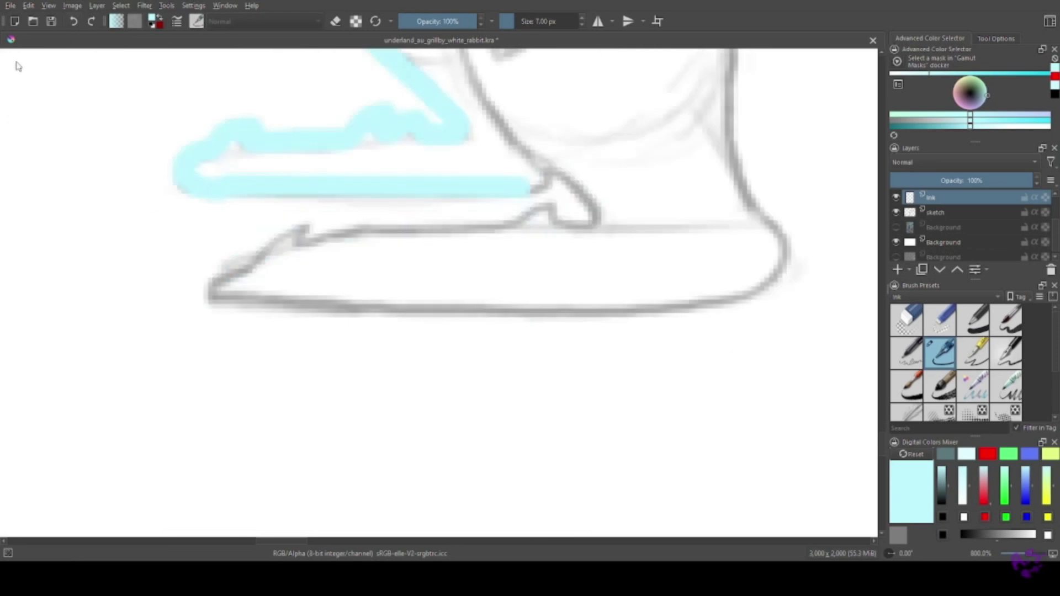
{"action": "mouse_move", "coordinate": [578, 190]}
{"action": "left_mouse_down"}
{"action": "mouse_move", "coordinate": [228, 262]}
{"action": "mouse_move", "coordinate": [250, 305]}
{"action": "left_mouse_up"}
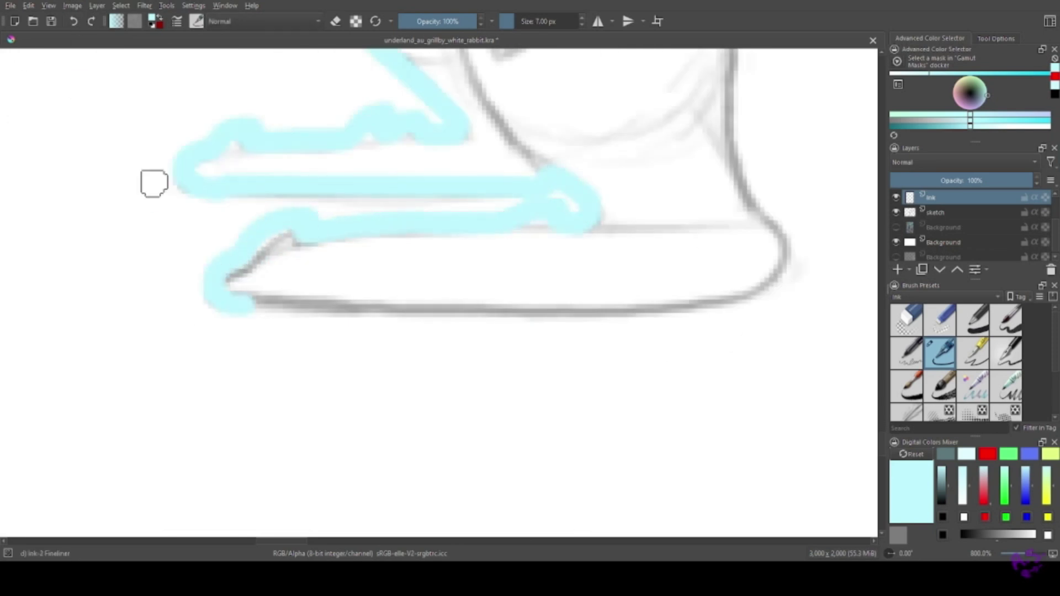
{"action": "scroll", "coordinate": [12, 67], "scroll_direction": "right", "scroll_amount": 3}
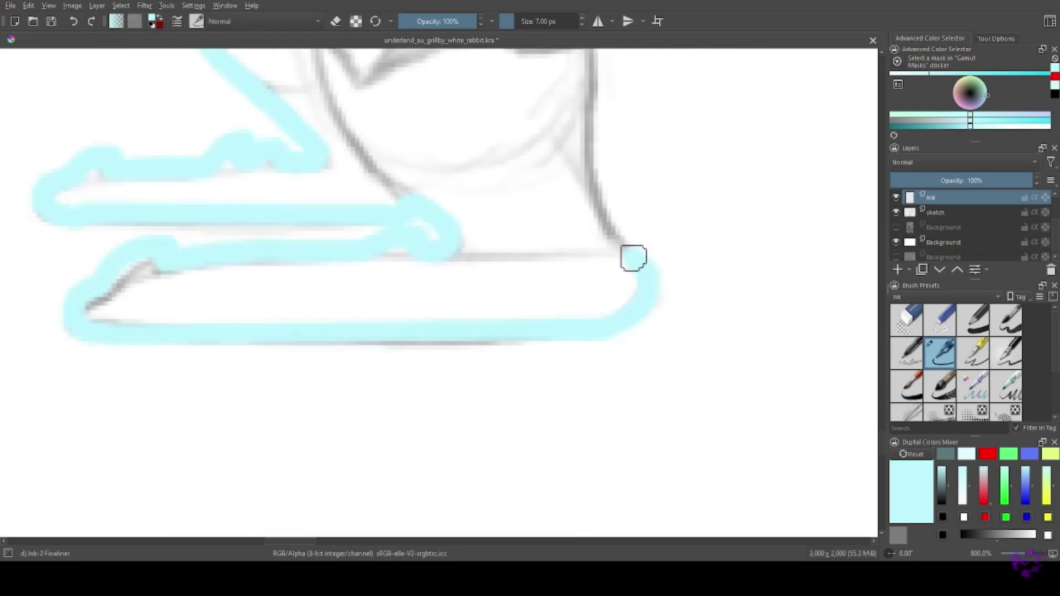
Continue the light cyan outline from the heel up the back of the small rabbit's rear leg to the coat.
{"action": "scroll", "coordinate": [18, 70], "scroll_direction": "right", "scroll_amount": 4}
{"action": "scroll", "coordinate": [18, 70], "scroll_direction": "up", "scroll_amount": 3}
{"action": "left_click_drag", "start_coordinate": [359, 201], "coordinate": [367, 372]}
{"action": "scroll", "coordinate": [372, 260], "scroll_direction": "down", "scroll_amount": 6}
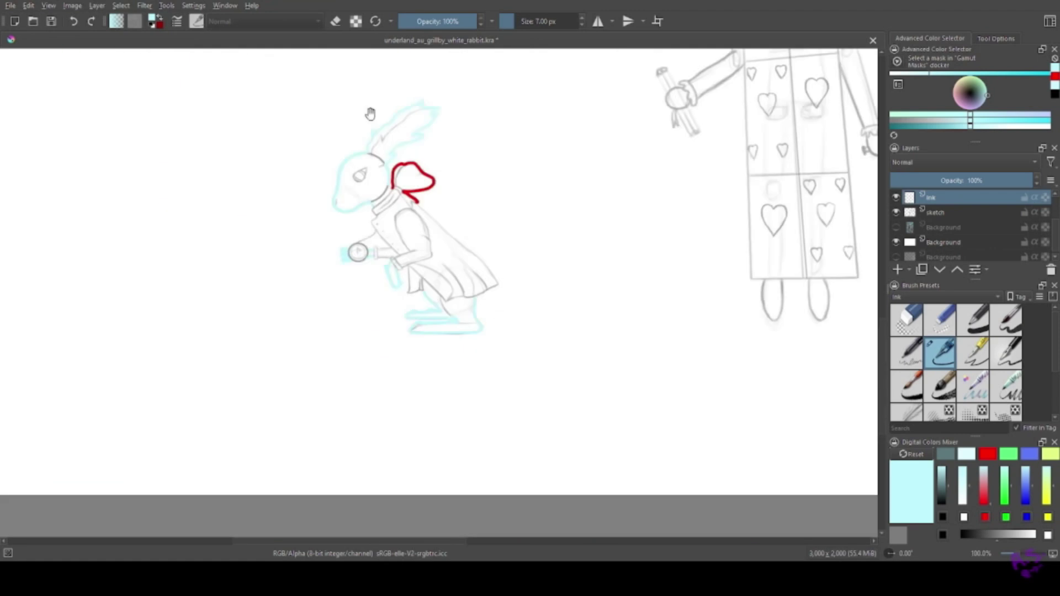
Switch the paint colour to red and outline the front edge of the small rabbit's collar.
{"action": "scroll", "coordinate": [281, 181], "scroll_direction": "up", "scroll_amount": 5}
{"action": "key", "text": "x"}
{"action": "left_click_drag", "start_coordinate": [351, 229], "coordinate": [371, 276]}
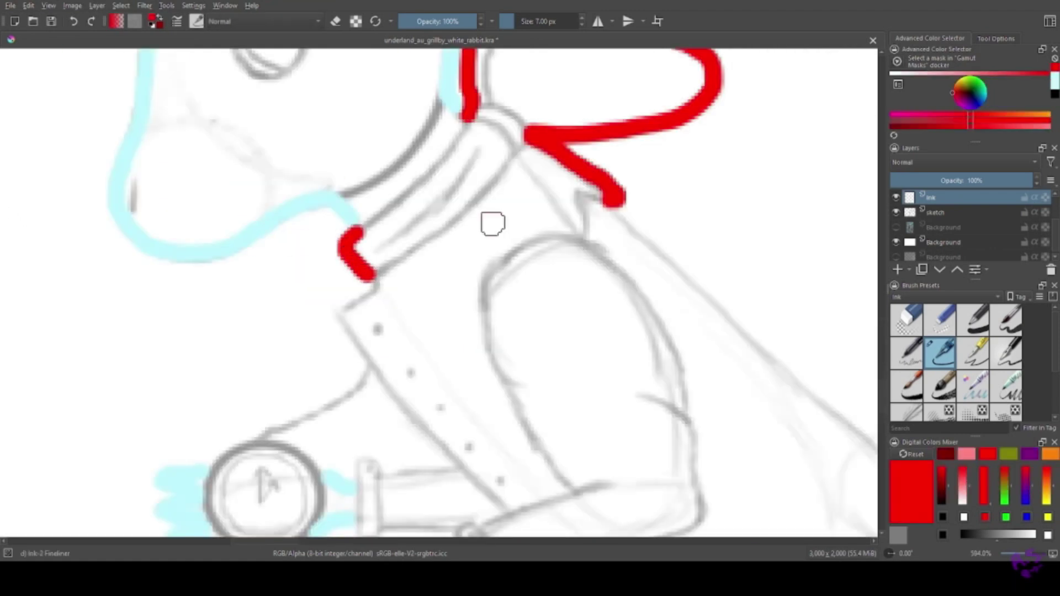
Show the White Rabbit reference image layer above the sketch layer and use its coat's blue as the paint colour.
{"action": "scroll", "coordinate": [490, 220], "scroll_direction": "down", "scroll_amount": 6}
{"action": "left_click", "coordinate": [957, 270]}
{"action": "scroll", "coordinate": [170, 230], "scroll_direction": "up", "scroll_amount": 7}
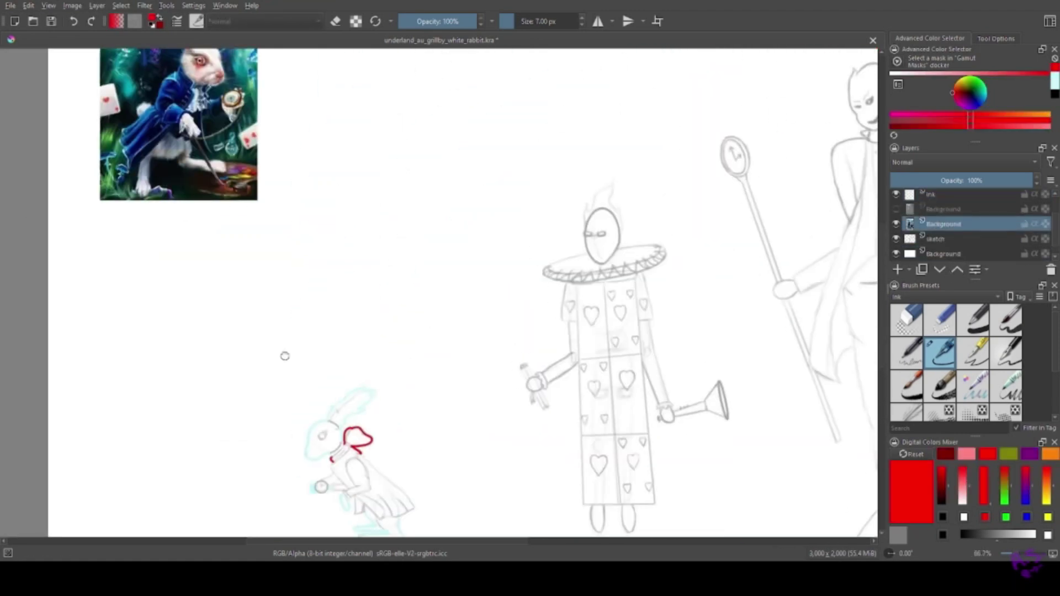
{"action": "key", "text": "x"}
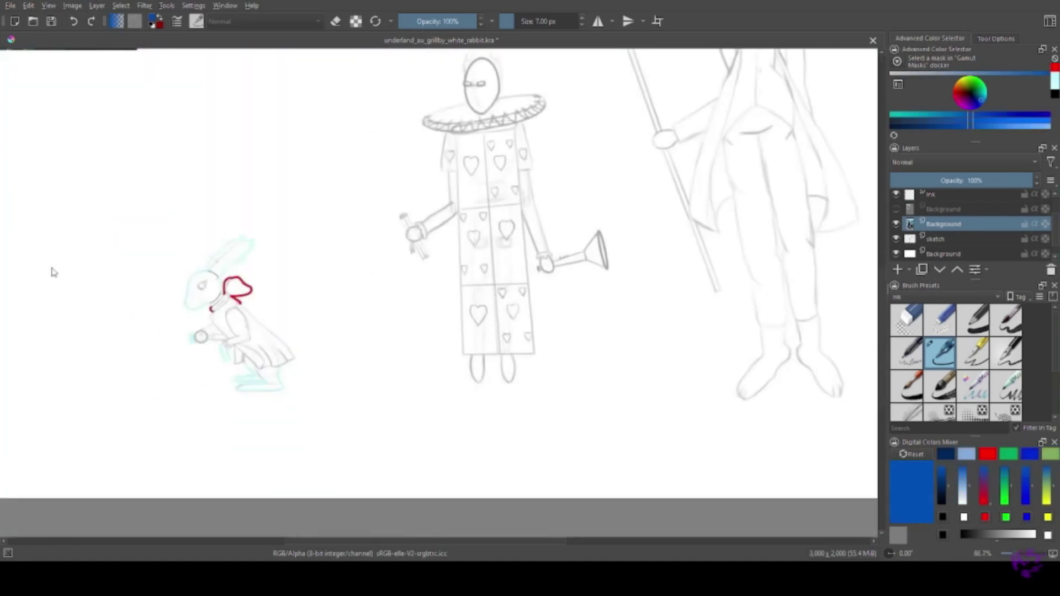
Outline the small rabbit's lapel, coat front, far sleeve and front coattail edge in blue with the 7 px brush.
{"action": "scroll", "coordinate": [238, 309], "scroll_direction": "up", "scroll_amount": 6}
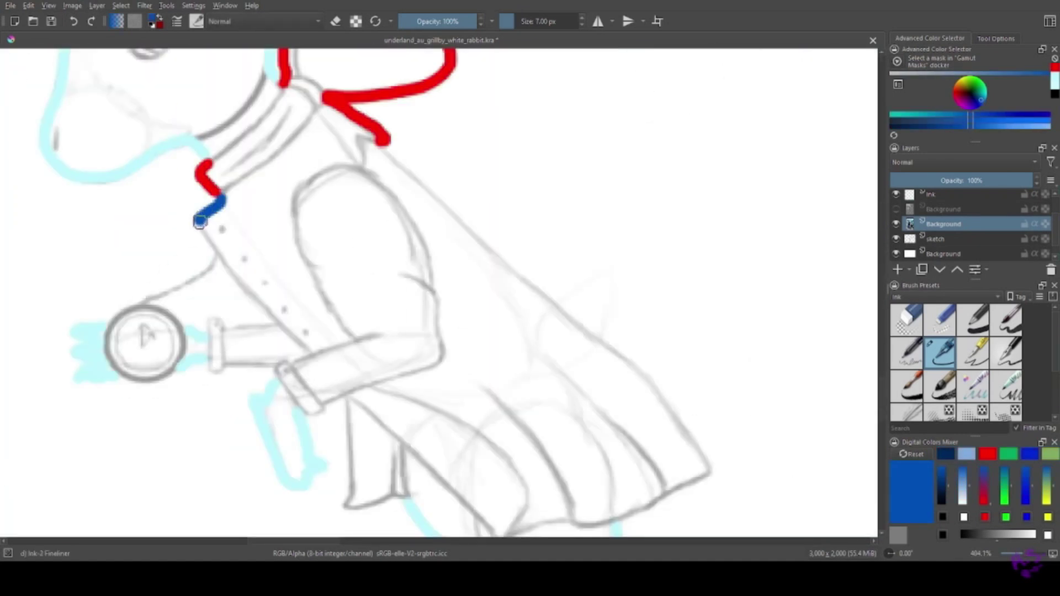
{"action": "key", "text": "ctrl+z"}
{"action": "left_click_drag", "start_coordinate": [197, 221], "coordinate": [246, 283]}
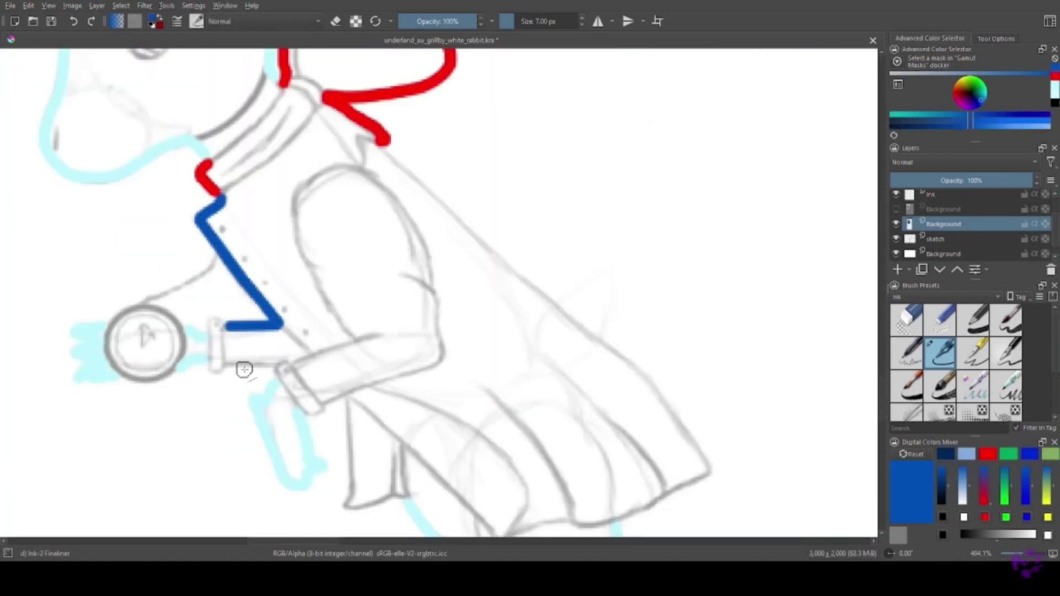
{"action": "left_click_drag", "start_coordinate": [303, 338], "coordinate": [198, 203]}
{"action": "left_click_drag", "start_coordinate": [240, 265], "coordinate": [246, 352]}
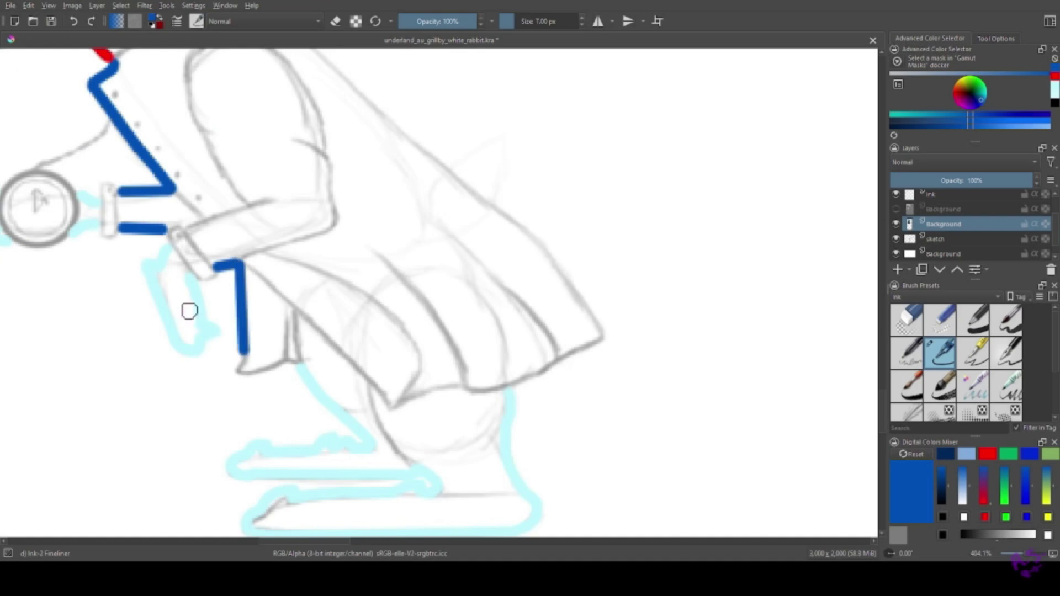
Outline the coat's rear hem and its long back edge up to the bow's ribbon tail in blue.
{"action": "left_click_drag", "start_coordinate": [510, 386], "coordinate": [569, 349]}
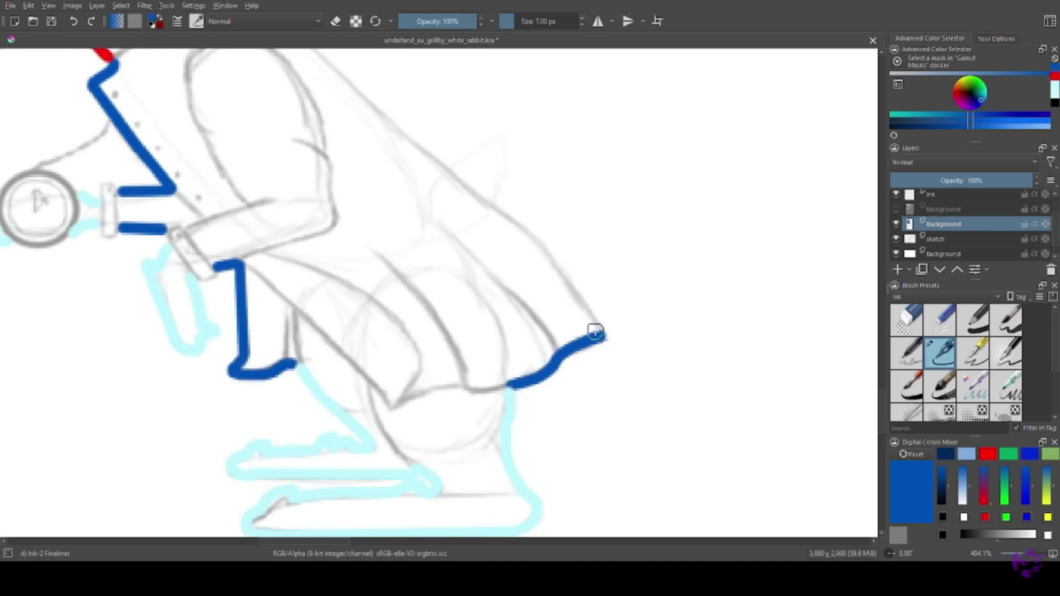
{"action": "left_click_drag", "start_coordinate": [272, 167], "coordinate": [221, 279]}
{"action": "left_click_drag", "start_coordinate": [224, 126], "coordinate": [516, 386]}
Set the paint colour to a very pale cyan and the brush to 5 px for the small rabbit's ear details.
{"action": "left_click_drag", "start_coordinate": [116, 164], "coordinate": [346, 385]}
{"action": "left_click", "coordinate": [968, 456]}
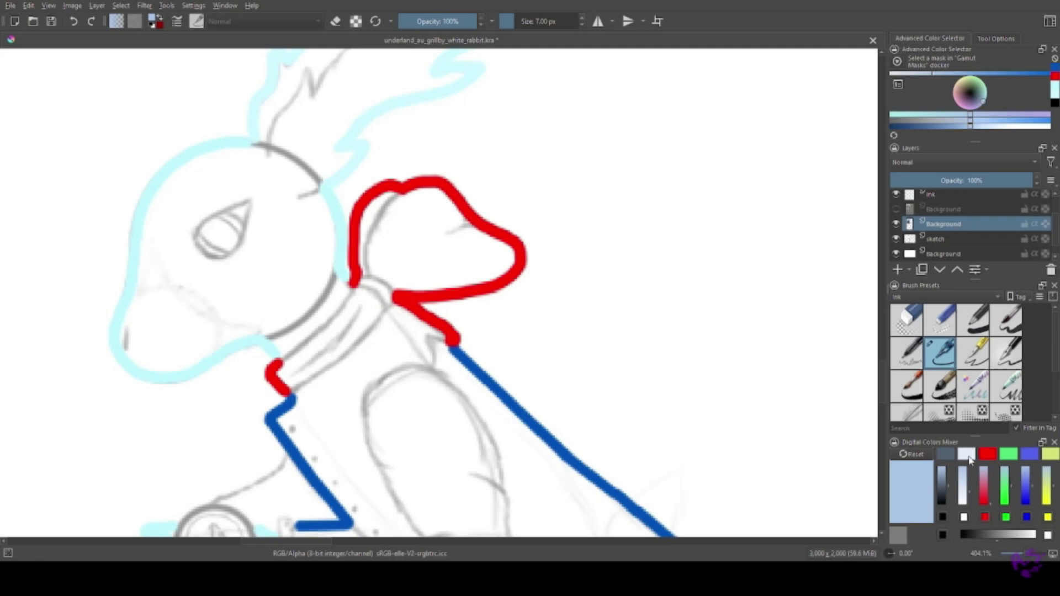
{"action": "left_click", "coordinate": [183, 135], "text": "ctrl"}
{"action": "left_click_drag", "start_coordinate": [228, 127], "coordinate": [189, 254]}
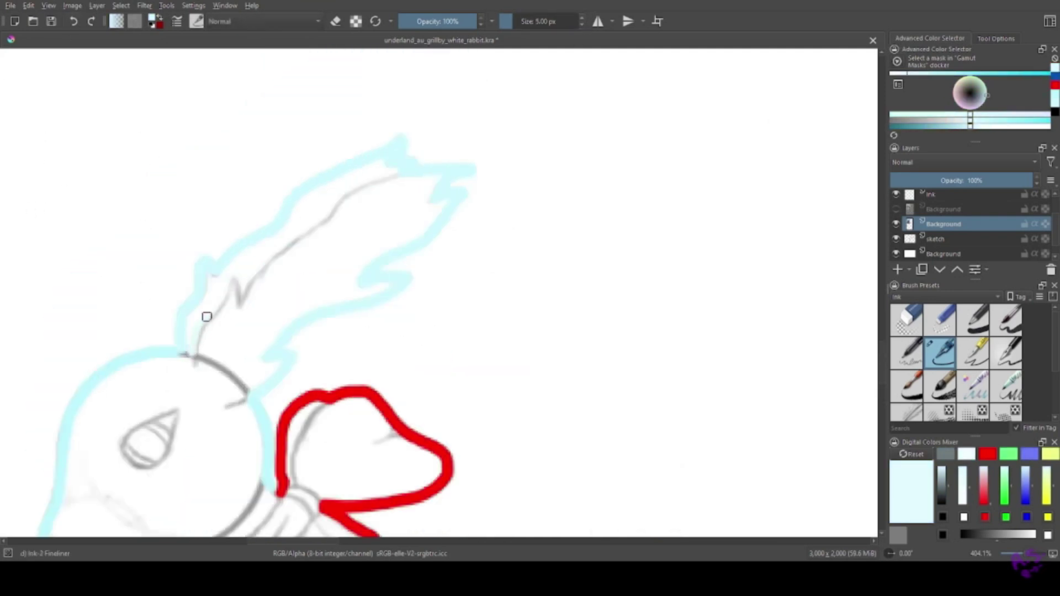
Ink the inner line of the rabbit's ear in pale cyan, tracing the grey sketch down to the head.
{"action": "mouse_move", "coordinate": [199, 202]}
{"action": "left_mouse_down"}
{"action": "mouse_move", "coordinate": [531, 173]}
{"action": "mouse_move", "coordinate": [400, 230]}
{"action": "mouse_move", "coordinate": [149, 436]}
{"action": "left_mouse_up"}
{"action": "left_click_drag", "start_coordinate": [166, 322], "coordinate": [332, 232]}
{"action": "mouse_move", "coordinate": [375, 204]}
{"action": "left_mouse_down"}
{"action": "mouse_move", "coordinate": [193, 363]}
{"action": "mouse_move", "coordinate": [149, 470]}
{"action": "left_mouse_up"}
{"action": "left_click_drag", "start_coordinate": [149, 469], "coordinate": [64, 144]}
{"action": "mouse_move", "coordinate": [178, 90]}
{"action": "left_mouse_down"}
{"action": "mouse_move", "coordinate": [378, 188]}
{"action": "mouse_move", "coordinate": [436, 406]}
{"action": "left_mouse_up"}
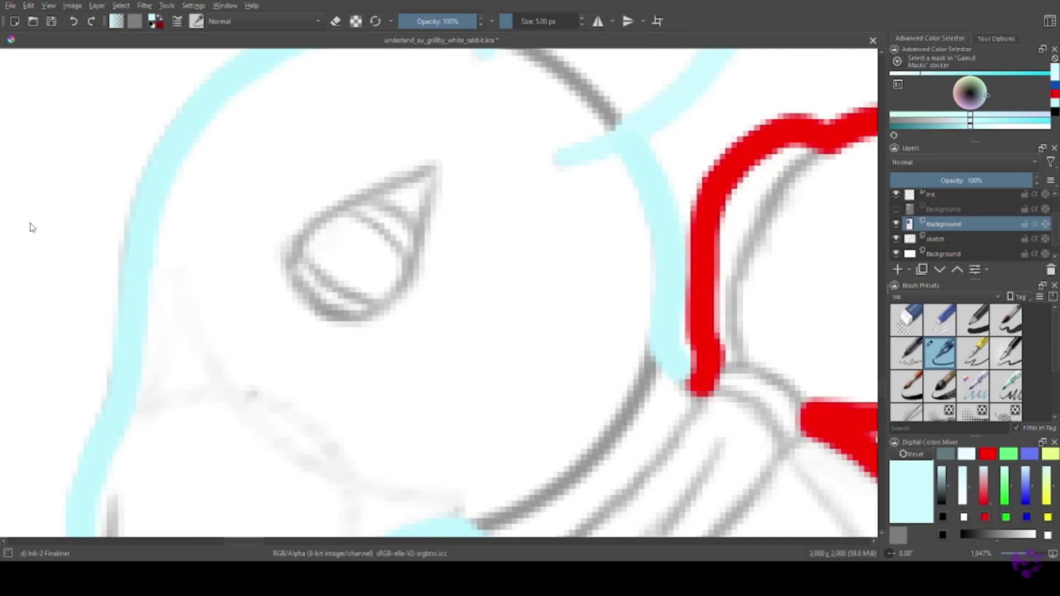
Hide the active reference Background layer and make the Ink layer active for drawing the head.
{"action": "left_click_drag", "start_coordinate": [387, 166], "coordinate": [288, 359]}
{"action": "left_click", "coordinate": [896, 224]}
{"action": "left_click", "coordinate": [938, 194]}
{"action": "mouse_move", "coordinate": [350, 399]}
{"action": "left_mouse_down"}
{"action": "mouse_move", "coordinate": [689, 65]}
{"action": "mouse_move", "coordinate": [499, 202]}
{"action": "mouse_move", "coordinate": [317, 313]}
{"action": "mouse_move", "coordinate": [111, 497]}
{"action": "left_mouse_up"}
{"action": "mouse_move", "coordinate": [28, 217]}
{"action": "left_mouse_down"}
{"action": "mouse_move", "coordinate": [442, 196]}
{"action": "mouse_move", "coordinate": [331, 243]}
{"action": "mouse_move", "coordinate": [12, 68]}
{"action": "left_mouse_up"}
{"action": "left_click_drag", "start_coordinate": [393, 308], "coordinate": [323, 321]}
{"action": "left_click_drag", "start_coordinate": [323, 321], "coordinate": [237, 123]}
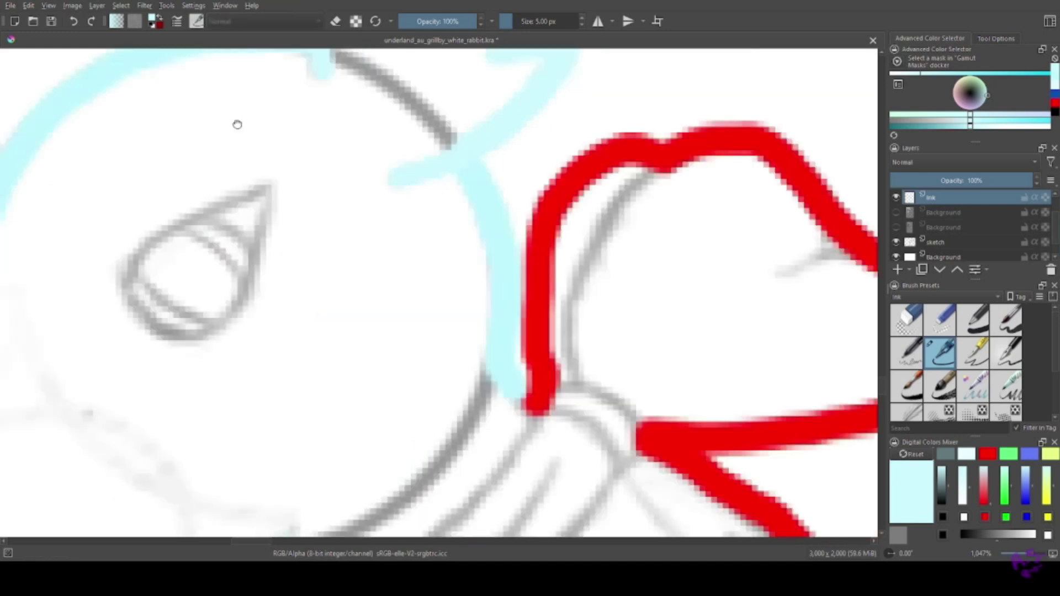
Ink the rabbit's teardrop eye outline and eyelid lines in a very pale cyan.
{"action": "left_click", "coordinate": [871, 359], "text": "ctrl"}
{"action": "mouse_move", "coordinate": [387, 160]}
{"action": "left_mouse_down"}
{"action": "mouse_move", "coordinate": [325, 184]}
{"action": "mouse_move", "coordinate": [349, 232]}
{"action": "mouse_move", "coordinate": [301, 315]}
{"action": "left_mouse_up"}
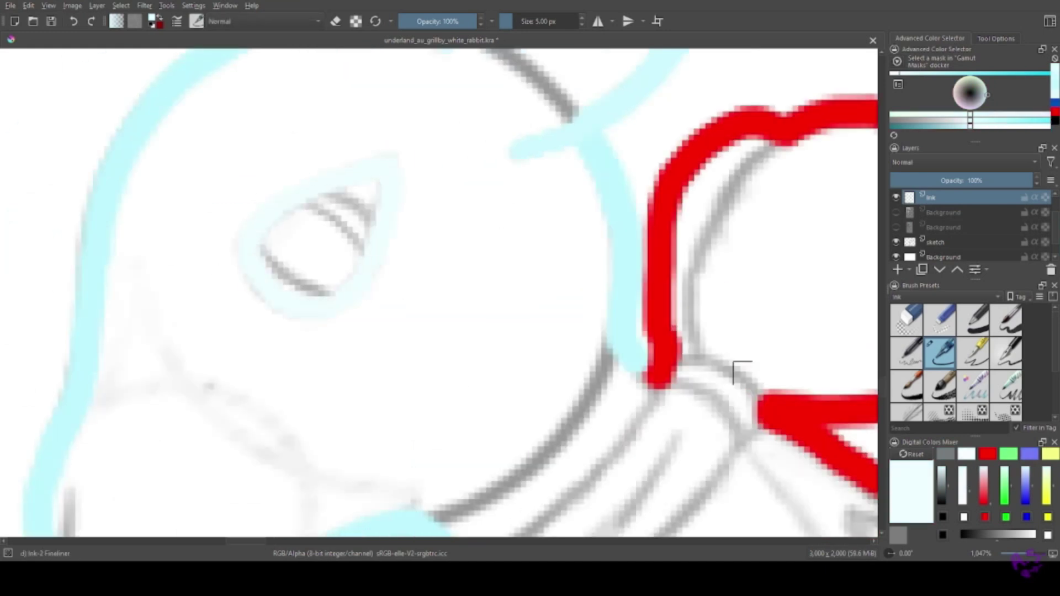
{"action": "mouse_move", "coordinate": [325, 182]}
{"action": "left_mouse_down"}
{"action": "mouse_move", "coordinate": [367, 218]}
{"action": "mouse_move", "coordinate": [333, 221]}
{"action": "left_mouse_up"}
{"action": "key", "text": "ctrl+z"}
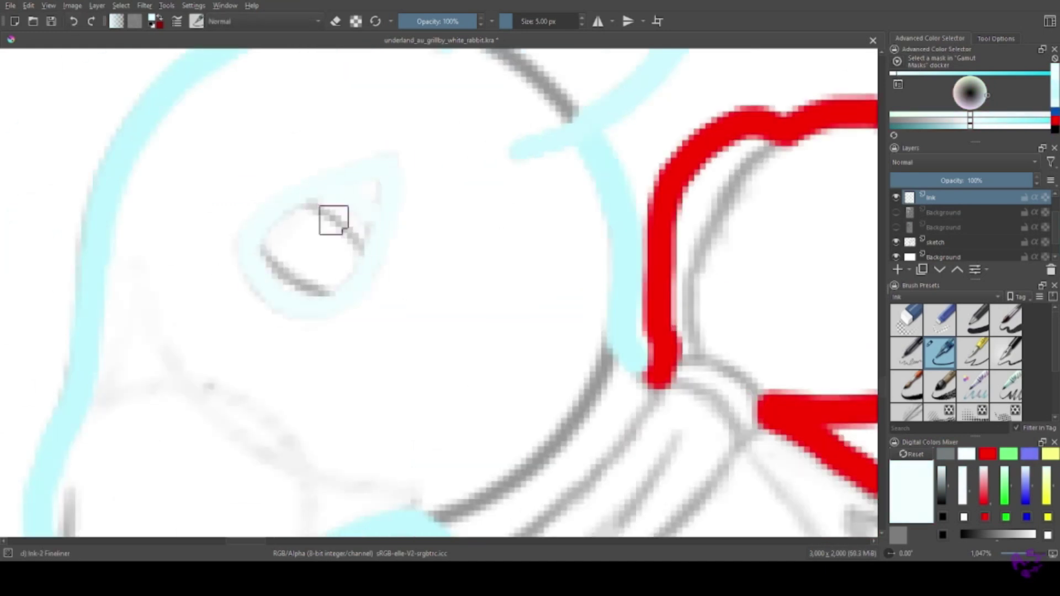
{"action": "left_click_drag", "start_coordinate": [265, 249], "coordinate": [327, 288]}
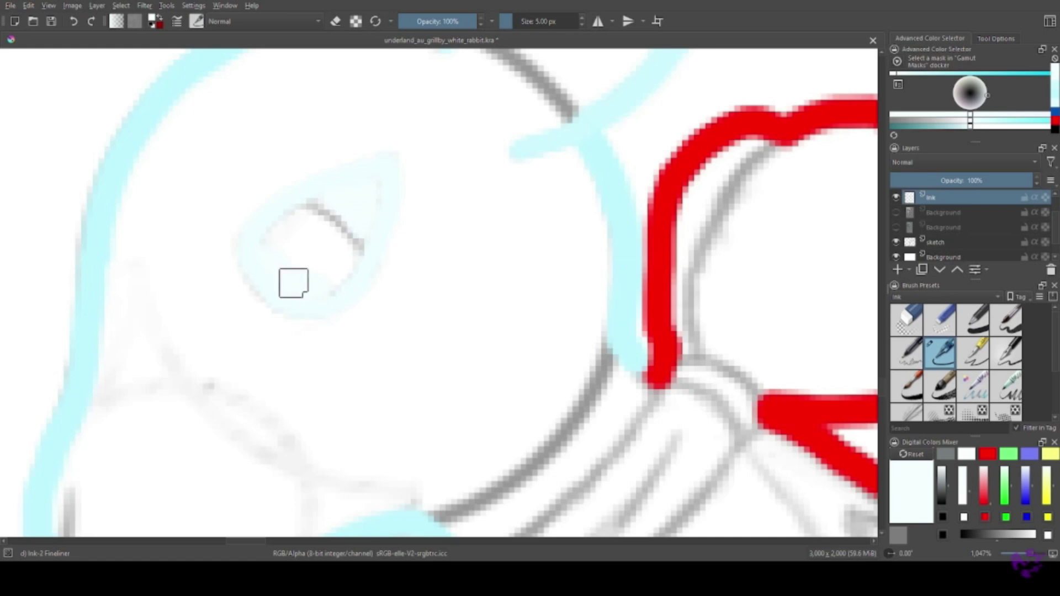
Ink the coat's collar and front edge in blue with a 7 px brush.
{"action": "key", "text": "1"}
{"action": "scroll", "coordinate": [295, 295], "scroll_direction": "up", "scroll_amount": 10}
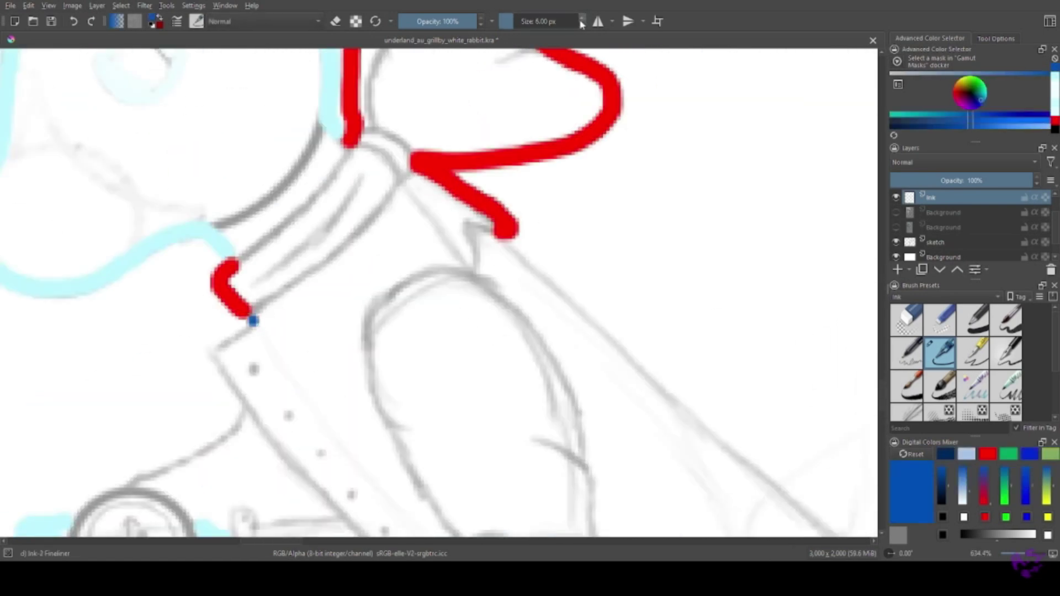
{"action": "mouse_move", "coordinate": [253, 320]}
{"action": "left_mouse_down"}
{"action": "mouse_move", "coordinate": [232, 354]}
{"action": "mouse_move", "coordinate": [247, 414]}
{"action": "left_mouse_up"}
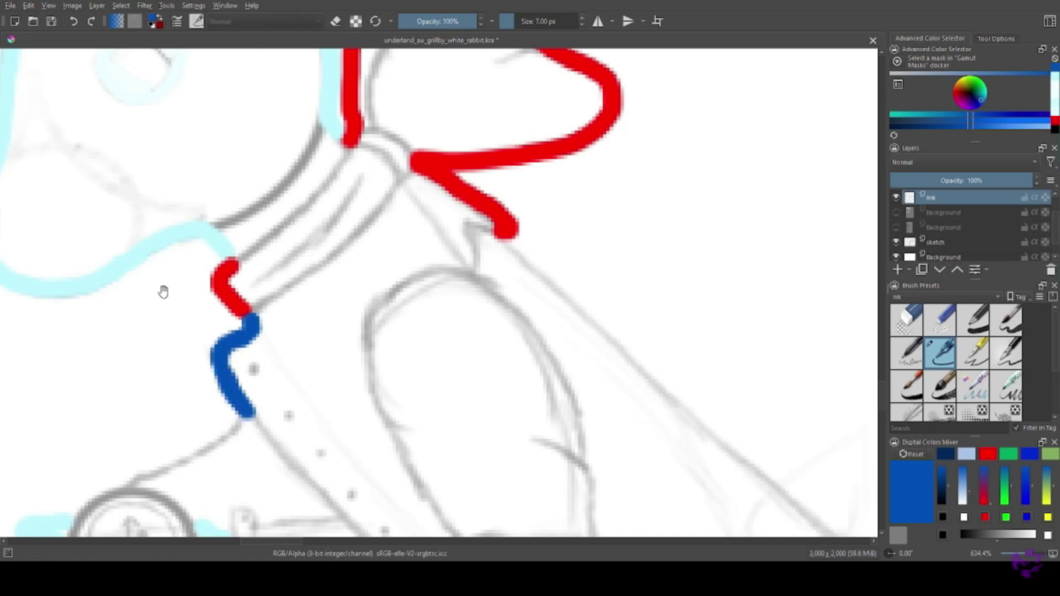
{"action": "left_click_drag", "start_coordinate": [161, 294], "coordinate": [182, 67]}
{"action": "left_click_drag", "start_coordinate": [369, 297], "coordinate": [368, 292]}
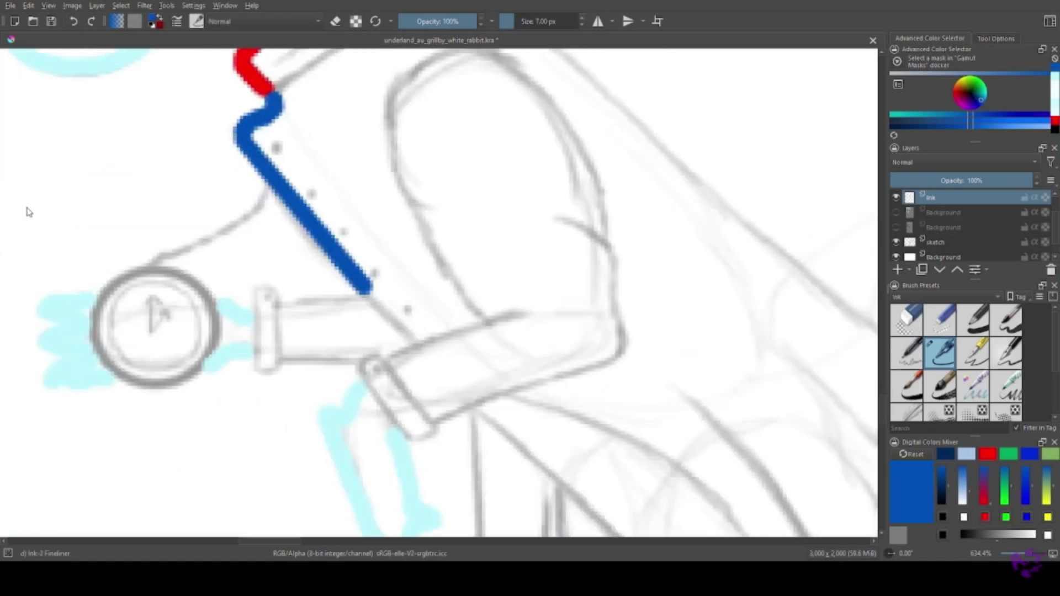
Ink the coat's back edge, both lines of the far sleeve and the hanging front tail in blue.
{"action": "left_click_drag", "start_coordinate": [519, 177], "coordinate": [249, 249]}
{"action": "mouse_move", "coordinate": [249, 100]}
{"action": "left_mouse_down"}
{"action": "mouse_move", "coordinate": [442, 273]}
{"action": "mouse_move", "coordinate": [229, 157]}
{"action": "mouse_move", "coordinate": [381, 275]}
{"action": "mouse_move", "coordinate": [486, 433]}
{"action": "mouse_move", "coordinate": [646, 254]}
{"action": "mouse_move", "coordinate": [504, 327]}
{"action": "mouse_move", "coordinate": [819, 443]}
{"action": "left_mouse_up"}
{"action": "left_click_drag", "start_coordinate": [282, 142], "coordinate": [201, 142]}
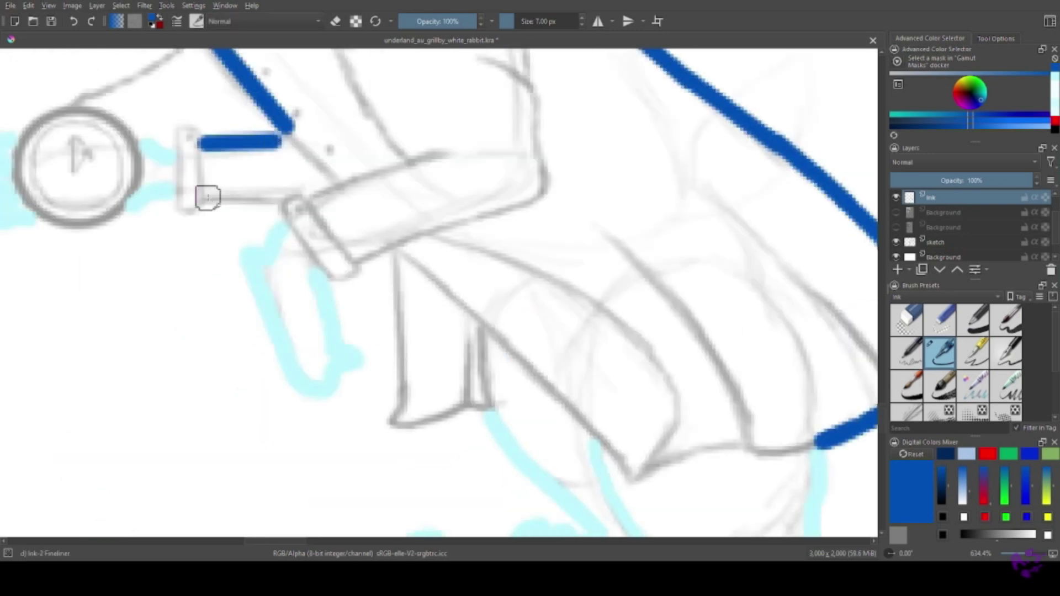
{"action": "left_click_drag", "start_coordinate": [205, 198], "coordinate": [275, 199]}
{"action": "mouse_move", "coordinate": [353, 246]}
{"action": "left_mouse_down"}
{"action": "mouse_move", "coordinate": [398, 257]}
{"action": "mouse_move", "coordinate": [398, 374]}
{"action": "mouse_move", "coordinate": [455, 409]}
{"action": "mouse_move", "coordinate": [480, 404]}
{"action": "left_mouse_up"}
Reduce the brush to 4 px and extend the rabbit's leg line up under the coat in pale cyan.
{"action": "left_click_drag", "start_coordinate": [278, 349], "coordinate": [62, 228]}
{"action": "left_click", "coordinate": [62, 228], "text": "ctrl"}
{"action": "key", "text": "bracketleft"}
{"action": "key", "text": "bracketleft"}
{"action": "key", "text": "bracketleft"}
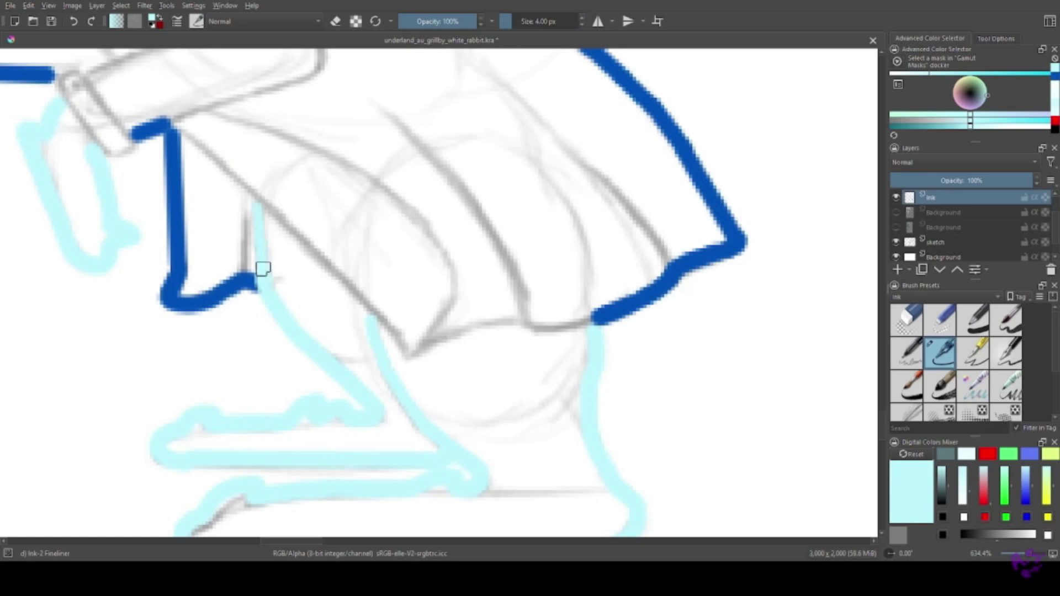
{"action": "left_click_drag", "start_coordinate": [27, 218], "coordinate": [72, 310]}
Ink the coat's diagonal front edge and the remaining part of its hem in blue at 4 px.
{"action": "left_click", "coordinate": [49, 73], "text": "ctrl"}
{"action": "left_click_drag", "start_coordinate": [219, 215], "coordinate": [426, 413]}
{"action": "left_click_drag", "start_coordinate": [448, 446], "coordinate": [641, 412]}
{"action": "left_click_drag", "start_coordinate": [24, 216], "coordinate": [160, 387]}
{"action": "mouse_move", "coordinate": [351, 389]}
{"action": "left_mouse_down"}
{"action": "mouse_move", "coordinate": [504, 307]}
{"action": "mouse_move", "coordinate": [489, 218]}
{"action": "left_mouse_up"}
{"action": "left_click_drag", "start_coordinate": [32, 226], "coordinate": [102, 329]}
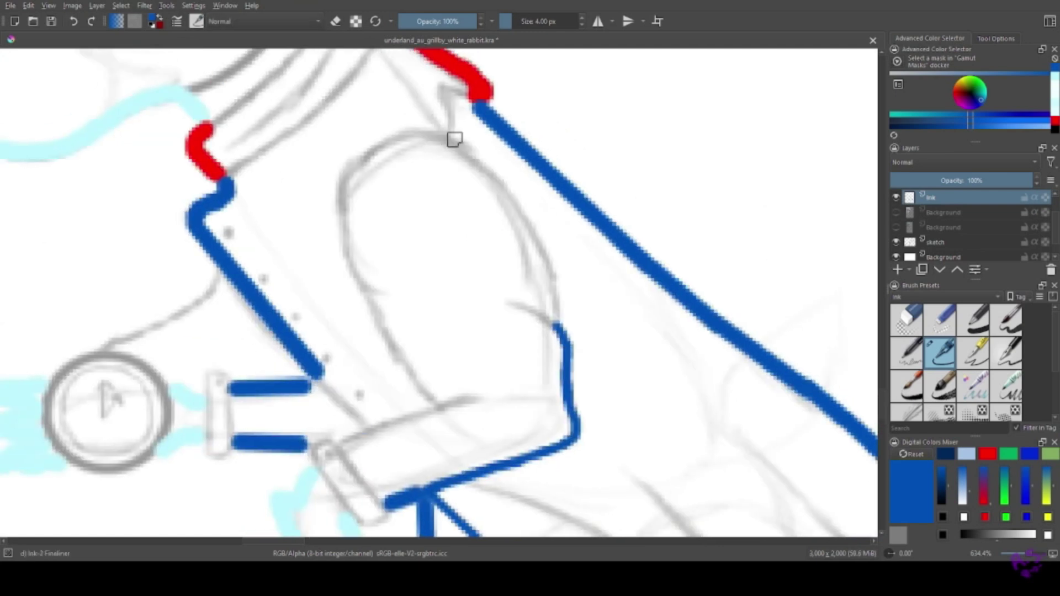
{"action": "left_click", "coordinate": [73, 22]}
{"action": "left_click", "coordinate": [72, 22]}
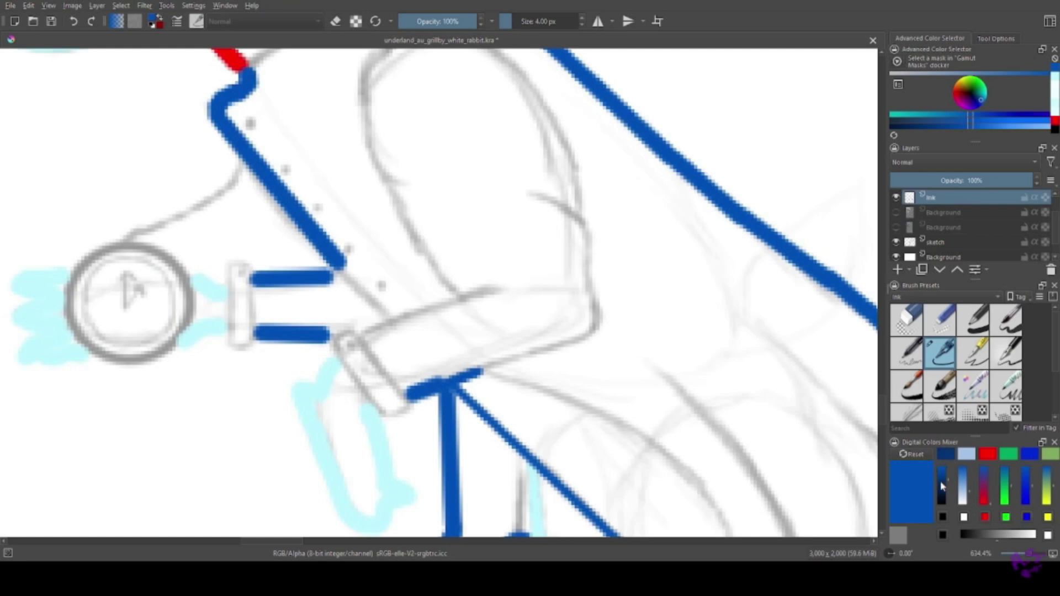
Darken the blue to a deep navy and ink the near sleeve's underside and elbow.
{"action": "left_click", "coordinate": [942, 486]}
{"action": "left_click", "coordinate": [976, 103]}
{"action": "left_click_drag", "start_coordinate": [484, 371], "coordinate": [597, 309]}
{"action": "left_click", "coordinate": [73, 22]}
{"action": "left_click_drag", "start_coordinate": [484, 371], "coordinate": [603, 329]}
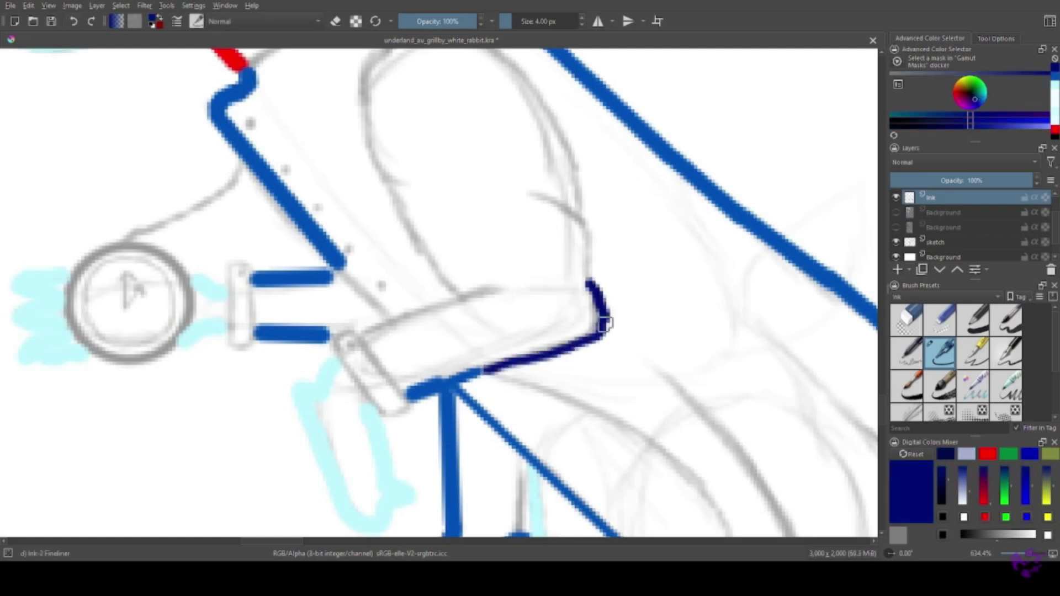
Ink the near sleeve's remaining outline, its elbow crease and the lower coat front edge in navy.
{"action": "mouse_move", "coordinate": [594, 264]}
{"action": "left_mouse_down"}
{"action": "mouse_move", "coordinate": [581, 207]}
{"action": "mouse_move", "coordinate": [531, 193]}
{"action": "left_mouse_up"}
{"action": "mouse_move", "coordinate": [590, 216]}
{"action": "left_mouse_down"}
{"action": "mouse_move", "coordinate": [573, 147]}
{"action": "mouse_move", "coordinate": [495, 304]}
{"action": "left_mouse_up"}
{"action": "mouse_move", "coordinate": [285, 223]}
{"action": "left_mouse_down"}
{"action": "mouse_move", "coordinate": [381, 179]}
{"action": "mouse_move", "coordinate": [446, 221]}
{"action": "mouse_move", "coordinate": [499, 304]}
{"action": "left_mouse_up"}
{"action": "mouse_move", "coordinate": [285, 224]}
{"action": "left_mouse_down"}
{"action": "mouse_move", "coordinate": [290, 310]}
{"action": "mouse_move", "coordinate": [382, 458]}
{"action": "left_mouse_up"}
{"action": "left_click_drag", "start_coordinate": [287, 490], "coordinate": [349, 228]}
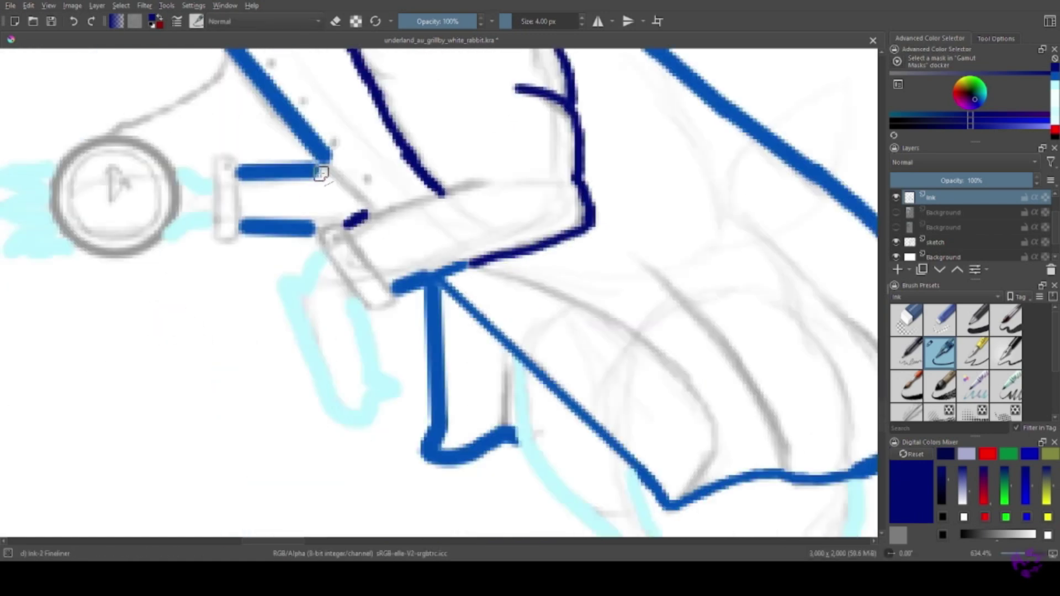
{"action": "left_click_drag", "start_coordinate": [321, 174], "coordinate": [369, 215]}
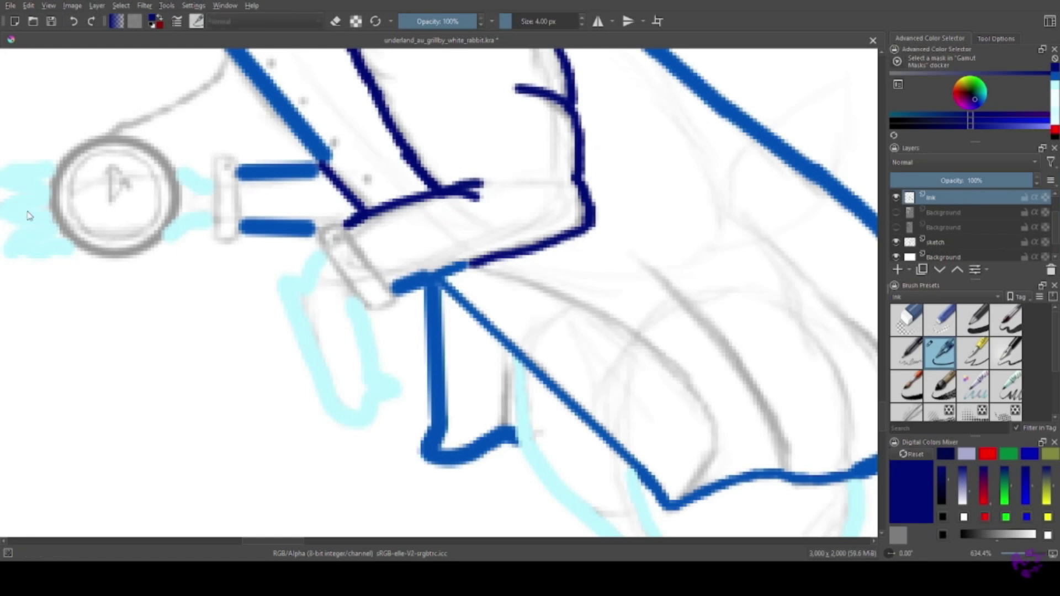
Ink the coat tail's folded flap and fold lines in navy, and the front tail's inner edge in a darker shade.
{"action": "left_click_drag", "start_coordinate": [421, 273], "coordinate": [173, 135]}
{"action": "mouse_move", "coordinate": [394, 332]}
{"action": "left_mouse_down"}
{"action": "mouse_move", "coordinate": [190, 142]}
{"action": "mouse_move", "coordinate": [386, 194]}
{"action": "mouse_move", "coordinate": [450, 255]}
{"action": "mouse_move", "coordinate": [450, 345]}
{"action": "left_mouse_up"}
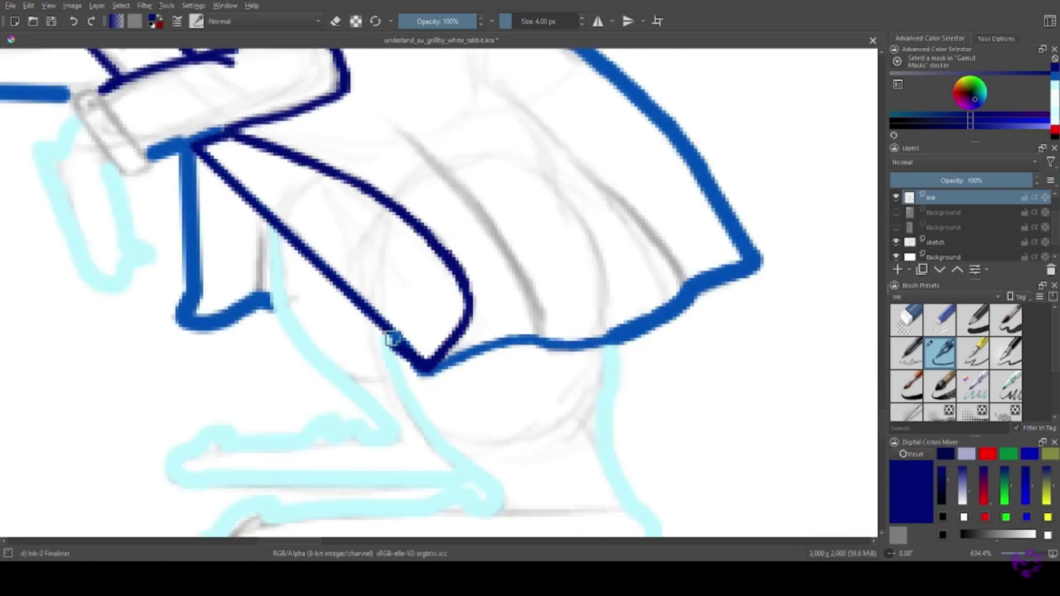
{"action": "mouse_move", "coordinate": [403, 136]}
{"action": "left_mouse_down"}
{"action": "mouse_move", "coordinate": [509, 259]}
{"action": "mouse_move", "coordinate": [538, 332]}
{"action": "left_mouse_up"}
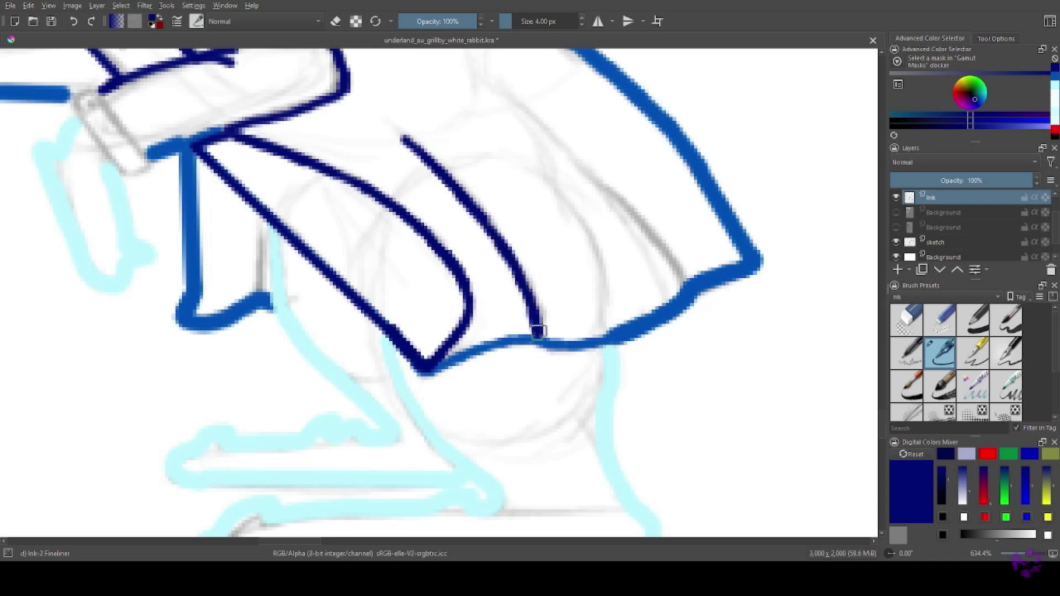
{"action": "left_click_drag", "start_coordinate": [689, 290], "coordinate": [596, 194]}
{"action": "left_click_drag", "start_coordinate": [260, 231], "coordinate": [263, 274]}
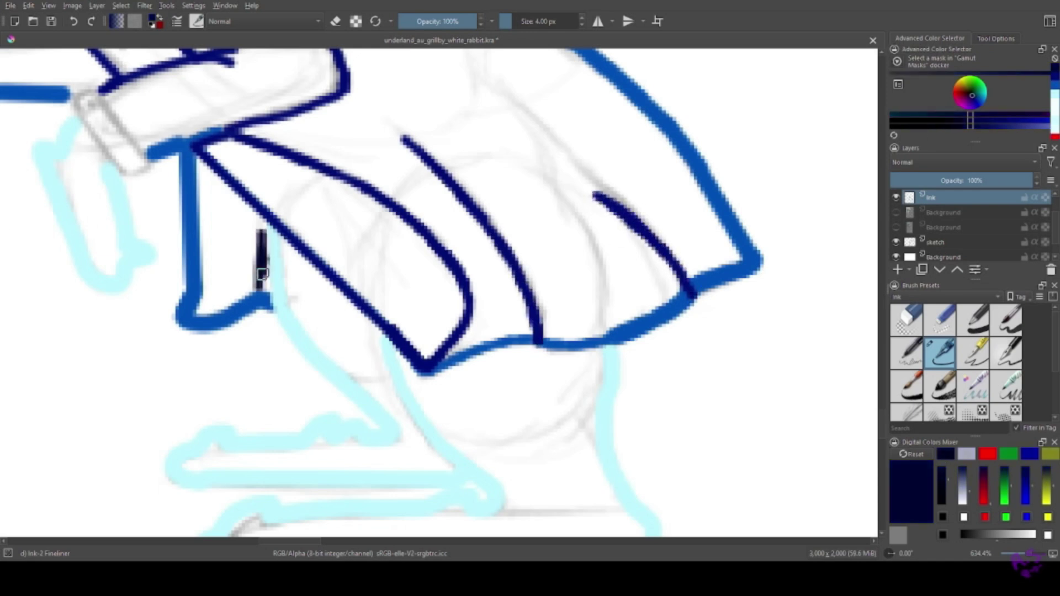
{"action": "left_click", "coordinate": [258, 134], "text": "ctrl"}
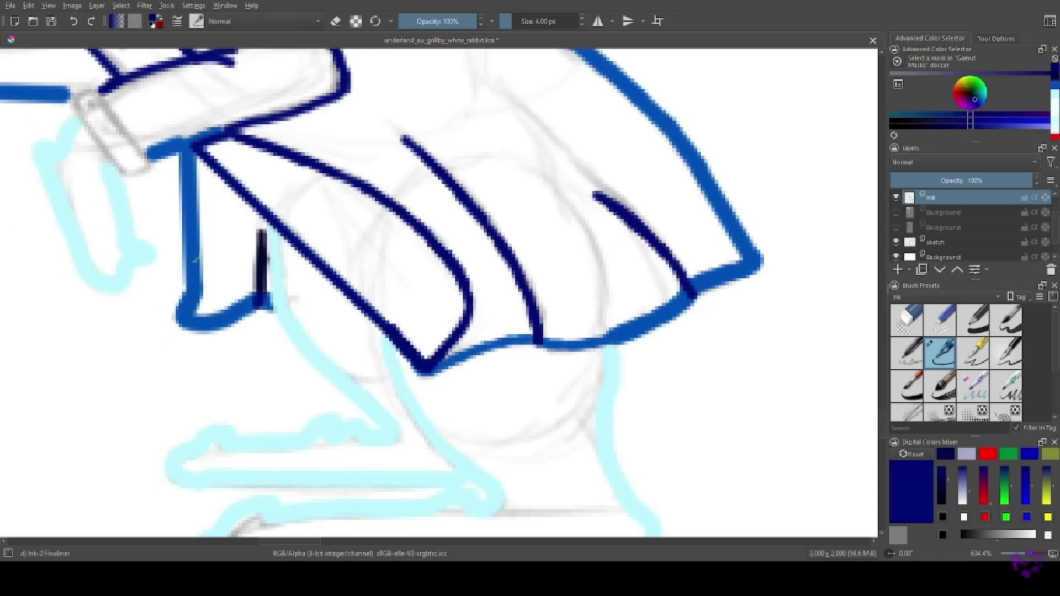
Ink the outlines of both sleeve cuffs in black.
{"action": "left_click_drag", "start_coordinate": [196, 258], "coordinate": [359, 418]}
{"action": "key", "text": "d"}
{"action": "mouse_move", "coordinate": [264, 252]}
{"action": "left_mouse_down"}
{"action": "mouse_move", "coordinate": [235, 276]}
{"action": "mouse_move", "coordinate": [313, 329]}
{"action": "mouse_move", "coordinate": [251, 256]}
{"action": "left_mouse_up"}
{"action": "mouse_move", "coordinate": [147, 199]}
{"action": "left_mouse_down"}
{"action": "mouse_move", "coordinate": [135, 258]}
{"action": "mouse_move", "coordinate": [155, 256]}
{"action": "mouse_move", "coordinate": [155, 202]}
{"action": "left_mouse_up"}
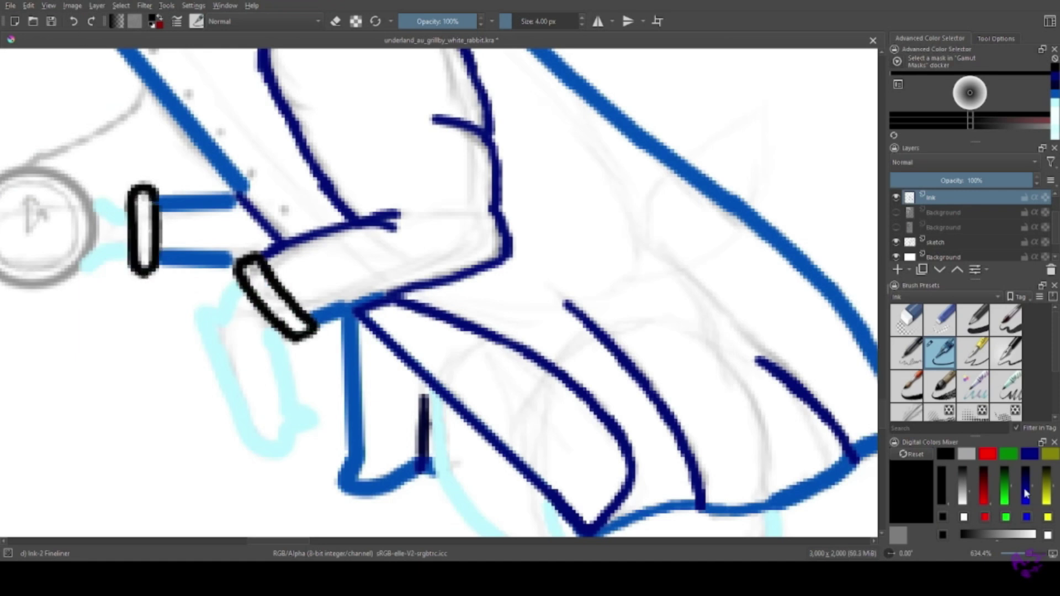
Add red buttons to both cuffs and a row of them down the coat front with a 6 px brush.
{"action": "left_click", "coordinate": [988, 454]}
{"action": "left_click", "coordinate": [145, 202]}
{"action": "left_click", "coordinate": [257, 273]}
{"action": "mouse_move", "coordinate": [257, 273]}
{"action": "left_mouse_down"}
{"action": "mouse_move", "coordinate": [312, 326]}
{"action": "mouse_move", "coordinate": [334, 433]}
{"action": "left_mouse_up"}
{"action": "left_click", "coordinate": [581, 20]}
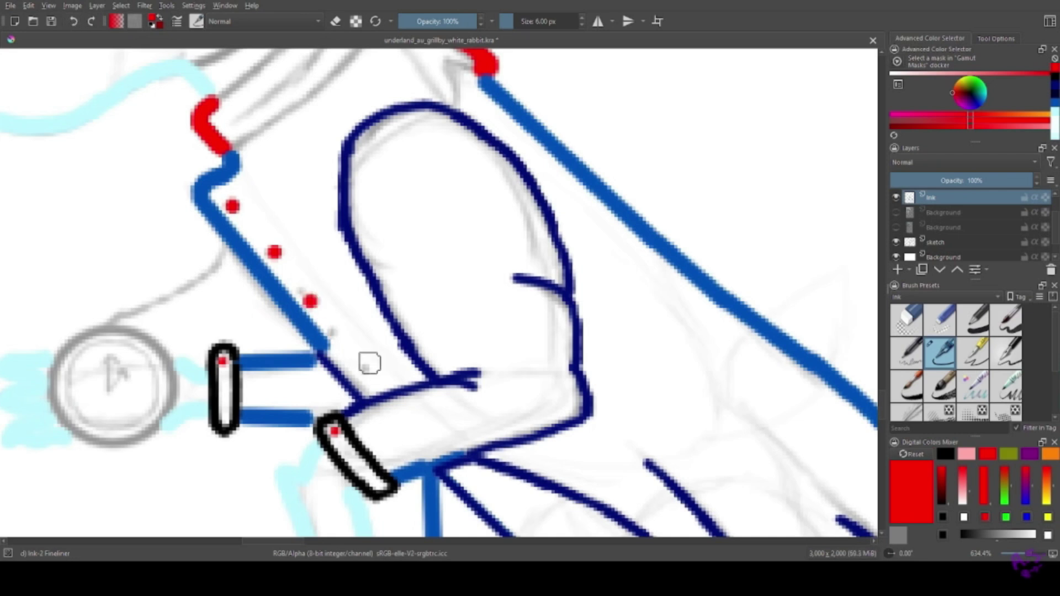
Ink the remaining outline of the rabbit's neckerchief and its forked tie end in red at 5 px.
{"action": "left_click_drag", "start_coordinate": [277, 50], "coordinate": [165, 204]}
{"action": "mouse_move", "coordinate": [338, 244]}
{"action": "left_mouse_down"}
{"action": "mouse_move", "coordinate": [311, 249]}
{"action": "mouse_move", "coordinate": [264, 204]}
{"action": "mouse_move", "coordinate": [149, 302]}
{"action": "mouse_move", "coordinate": [109, 276]}
{"action": "mouse_move", "coordinate": [218, 161]}
{"action": "left_mouse_up"}
{"action": "left_click_drag", "start_coordinate": [99, 224], "coordinate": [133, 301]}
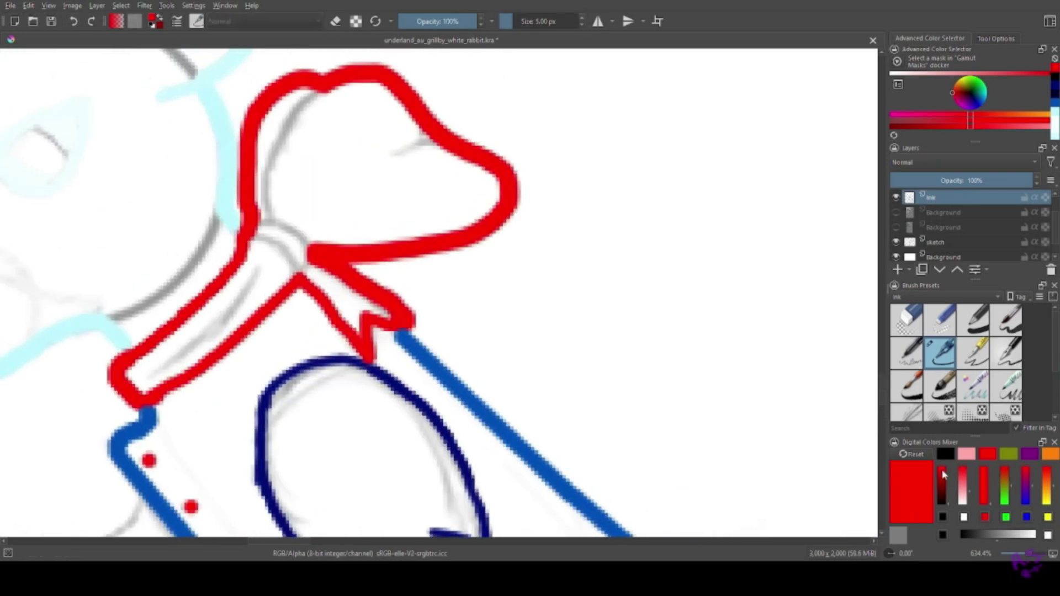
Ink the bow's inner folds and knot in a slightly darker red.
{"action": "key", "text": "k"}
{"action": "key", "text": "k"}
{"action": "mouse_move", "coordinate": [319, 78]}
{"action": "left_mouse_down"}
{"action": "mouse_move", "coordinate": [288, 113]}
{"action": "mouse_move", "coordinate": [266, 194]}
{"action": "mouse_move", "coordinate": [316, 258]}
{"action": "left_mouse_up"}
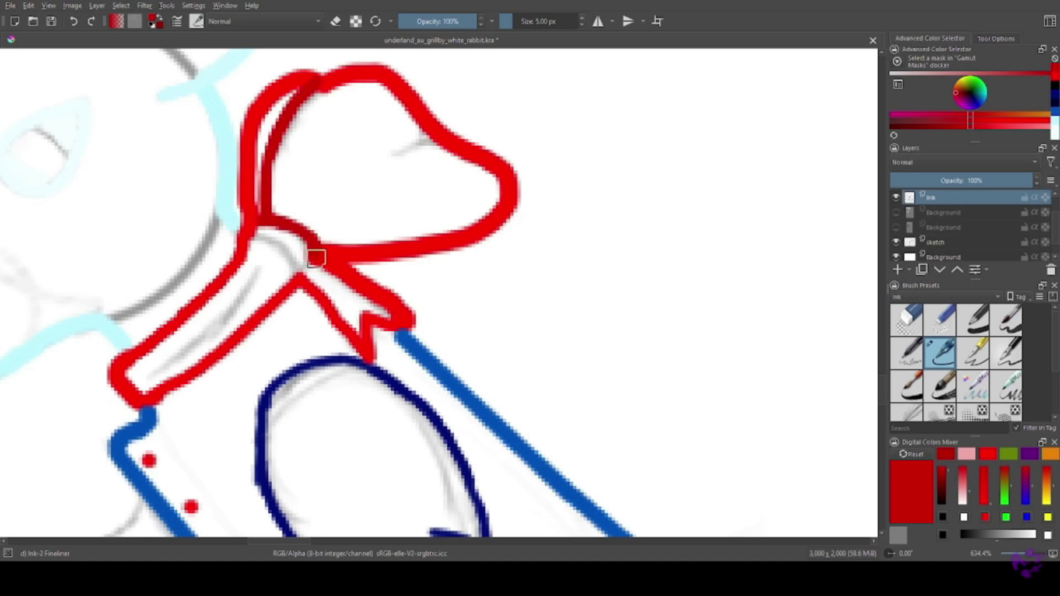
{"action": "left_click_drag", "start_coordinate": [428, 121], "coordinate": [392, 154]}
{"action": "left_click_drag", "start_coordinate": [223, 50], "coordinate": [450, 114]}
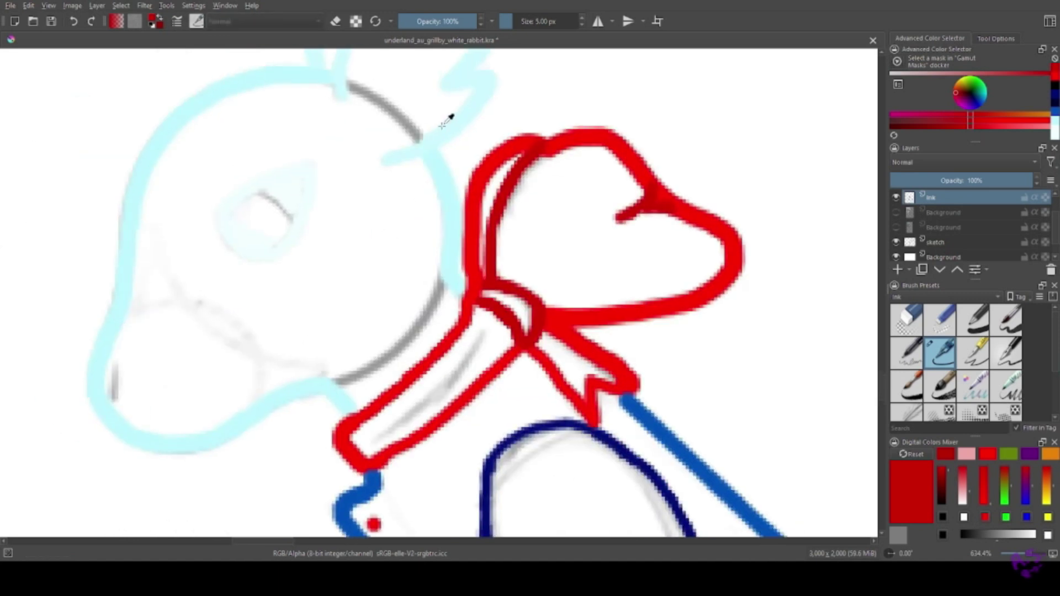
Ink the back jawline and the short nose line on the rabbit's head in a stronger cyan.
{"action": "left_click", "coordinate": [185, 105], "text": "ctrl"}
{"action": "left_click", "coordinate": [966, 80]}
{"action": "mouse_move", "coordinate": [457, 270]}
{"action": "left_mouse_down"}
{"action": "mouse_move", "coordinate": [443, 300]}
{"action": "mouse_move", "coordinate": [349, 386]}
{"action": "left_mouse_up"}
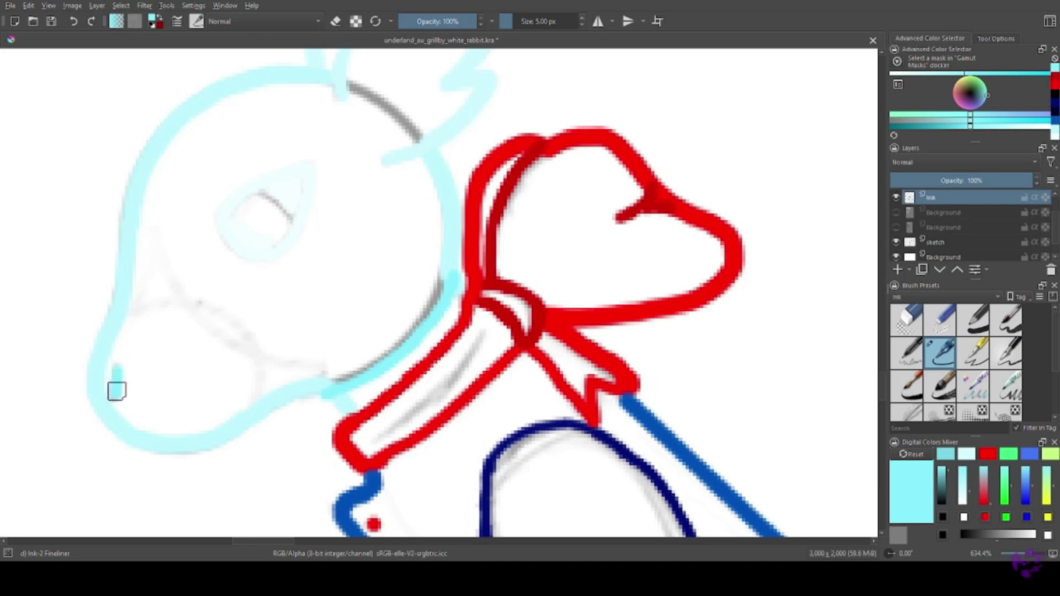
{"action": "key", "text": "1"}
Ink the pocket watch's round rim in light grey over the sketched circle.
{"action": "left_click_drag", "start_coordinate": [381, 340], "coordinate": [442, 373]}
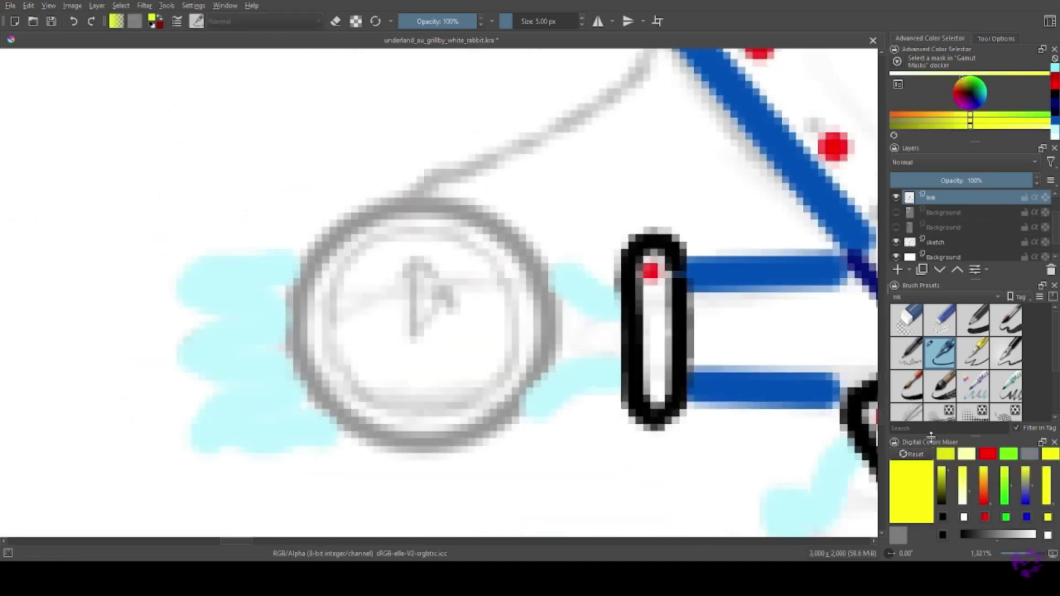
{"action": "left_click_drag", "start_coordinate": [208, 145], "coordinate": [657, 507]}
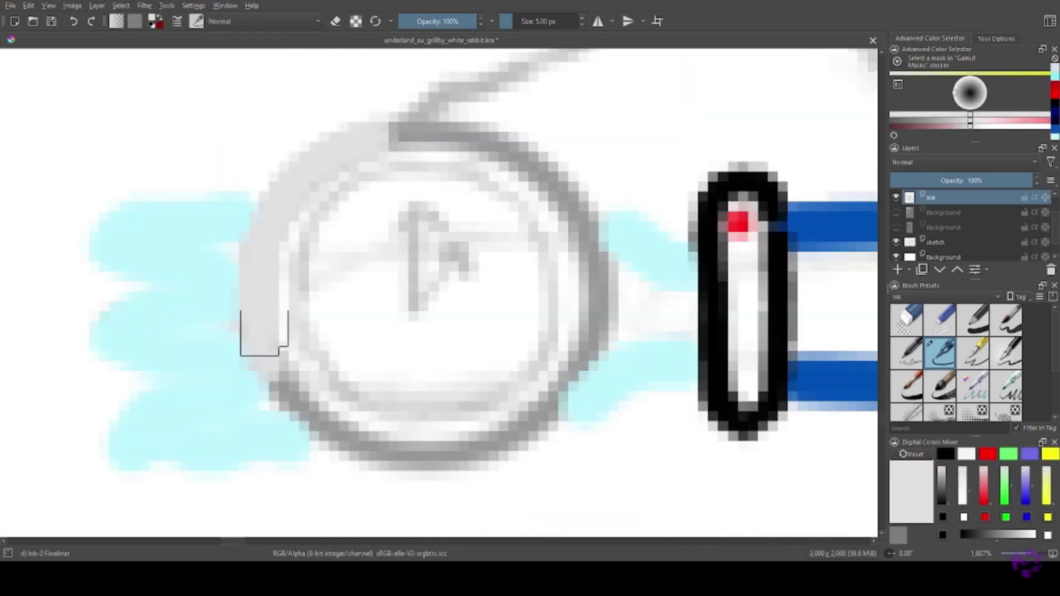
{"action": "mouse_move", "coordinate": [600, 267]}
{"action": "left_mouse_down"}
{"action": "mouse_move", "coordinate": [428, 151]}
{"action": "mouse_move", "coordinate": [565, 370]}
{"action": "mouse_move", "coordinate": [355, 405]}
{"action": "mouse_move", "coordinate": [380, 166]}
{"action": "left_mouse_up"}
Ink the chain between watch and coat in light grey at 4 px, and darken the brush colour to mid grey.
{"action": "scroll", "coordinate": [380, 165], "scroll_direction": "down", "scroll_amount": 10}
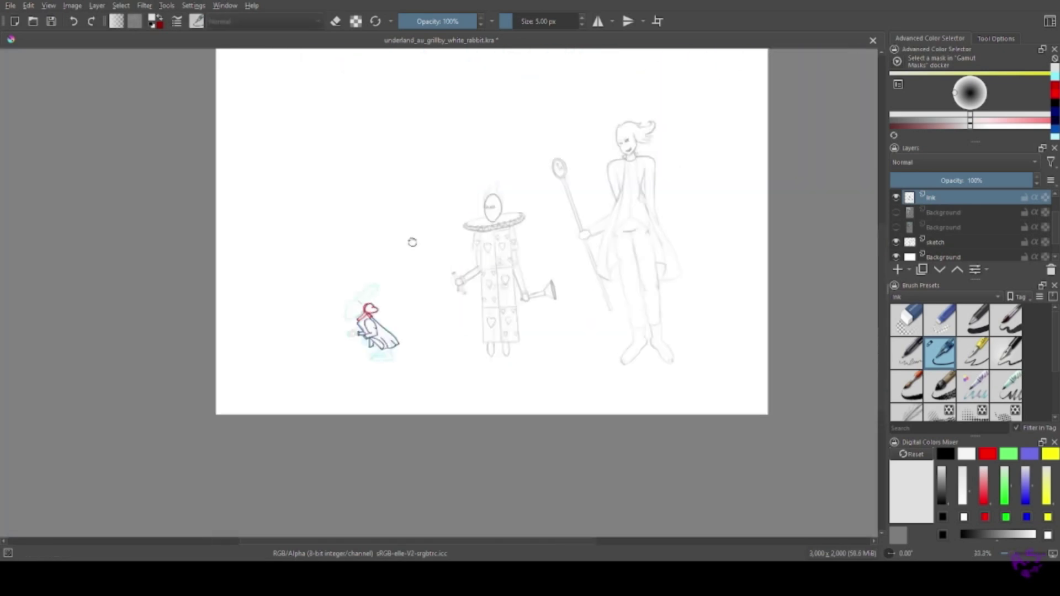
{"action": "scroll", "coordinate": [320, 336], "scroll_direction": "up", "scroll_amount": 10}
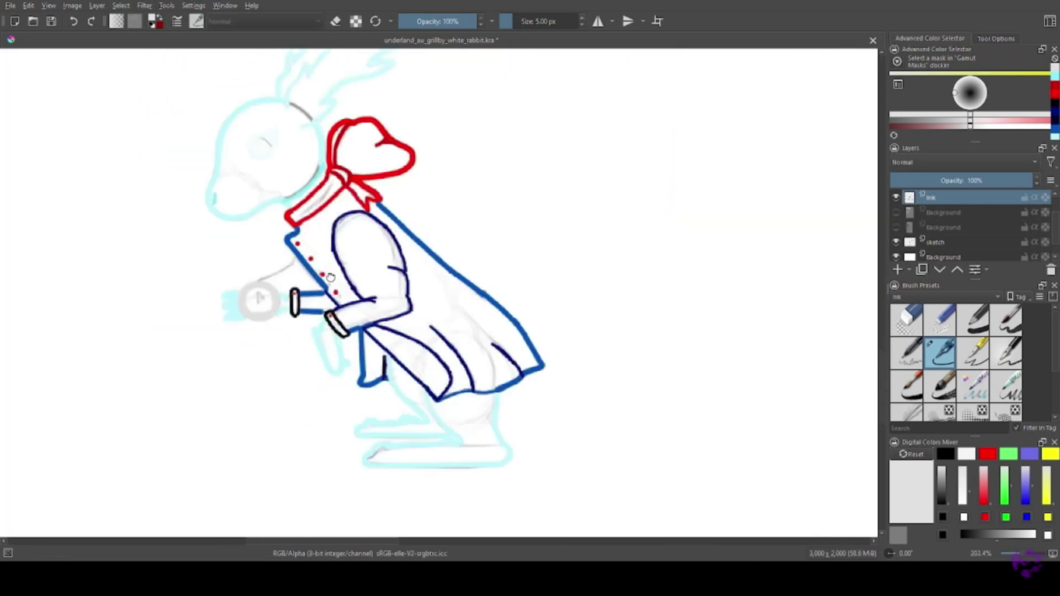
{"action": "left_click", "coordinate": [583, 25]}
{"action": "left_click_drag", "start_coordinate": [486, 191], "coordinate": [330, 283]}
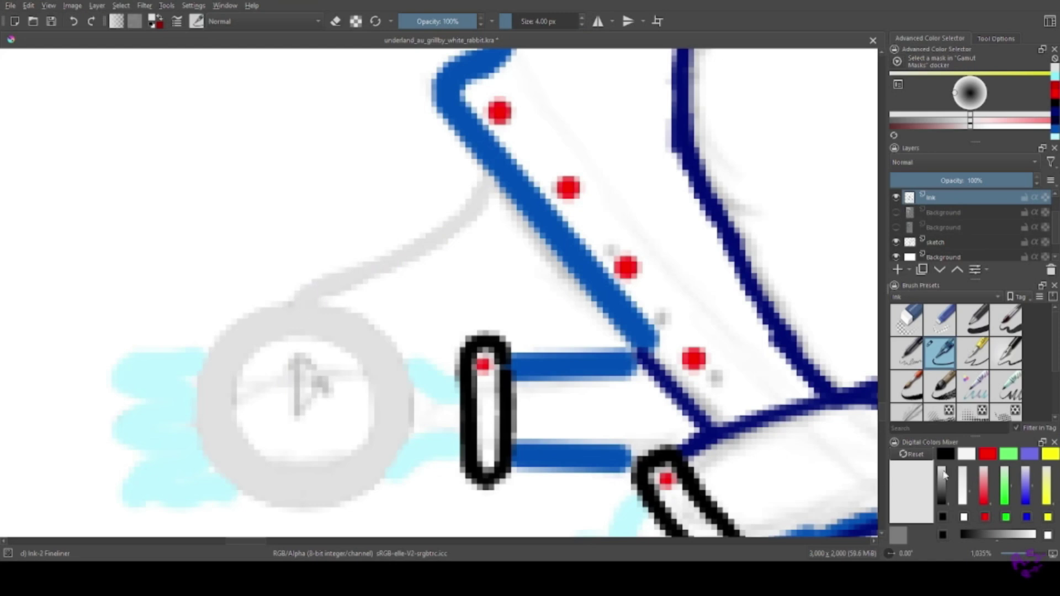
{"action": "left_click", "coordinate": [944, 475]}
{"action": "scroll", "coordinate": [336, 279], "scroll_direction": "down", "scroll_amount": 15}
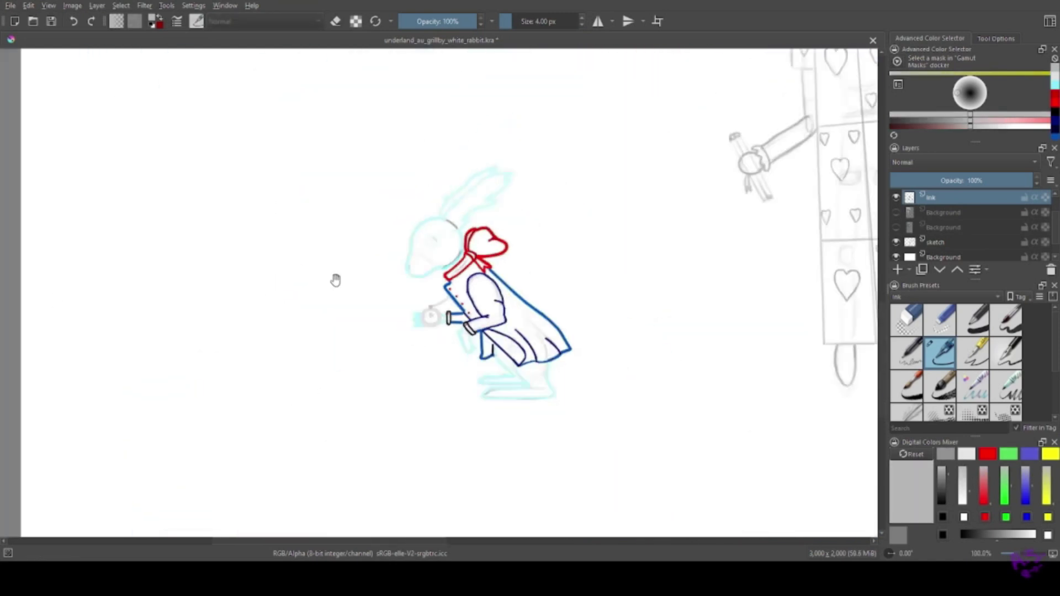
Rearrange the reference Background layers around Ink and show the White Rabbit image as the uppermost layer.
{"action": "left_click", "coordinate": [917, 213]}
{"action": "left_click", "coordinate": [895, 212]}
{"action": "left_click", "coordinate": [896, 212]}
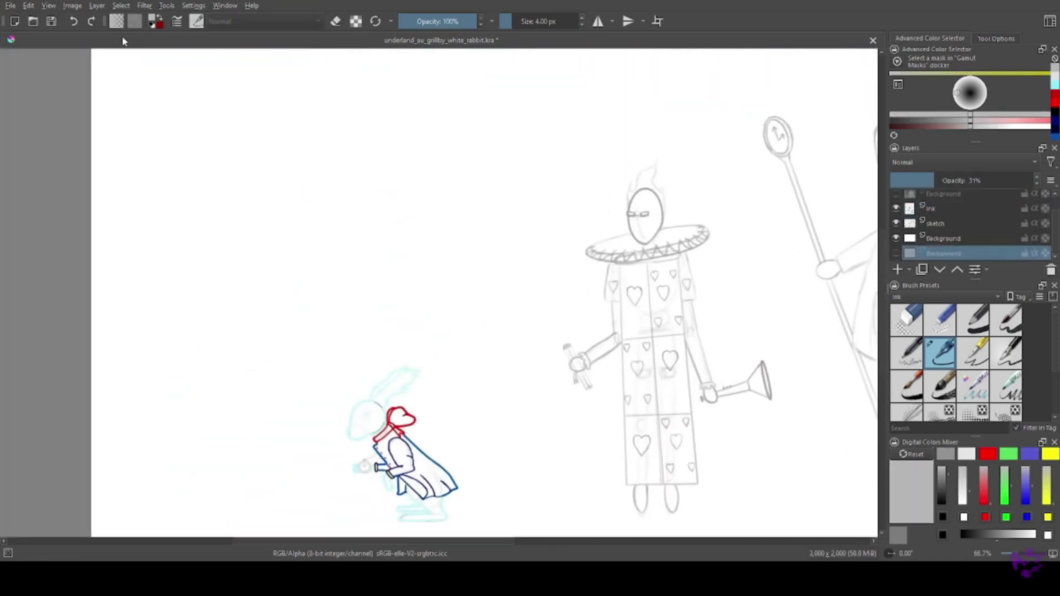
{"action": "key", "text": "ctrl+v"}
{"action": "left_click_drag", "start_coordinate": [273, 234], "coordinate": [450, 211]}
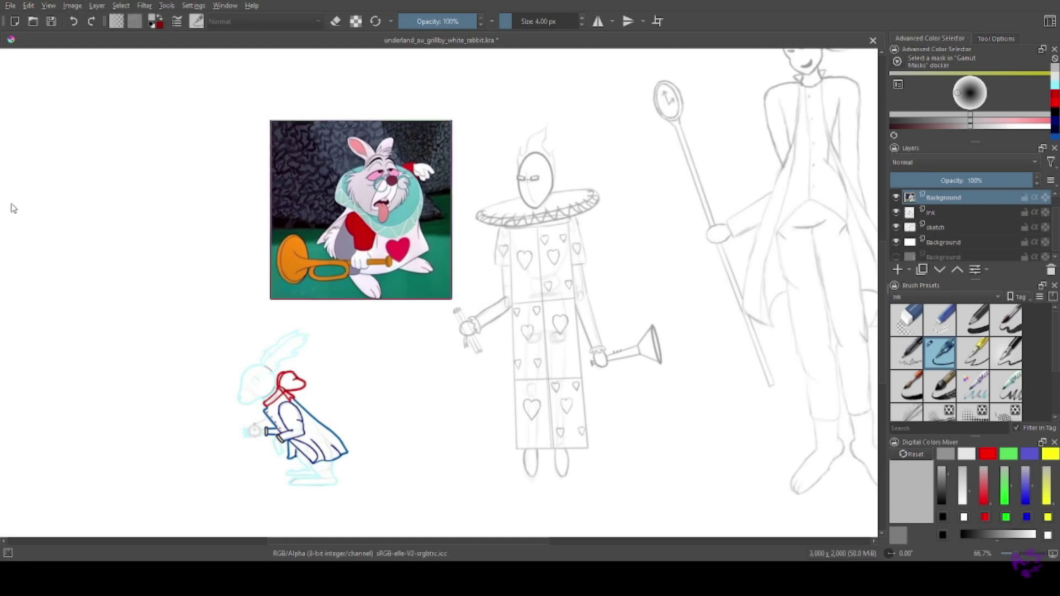
Sample the red of the reference's heart and ink the card figure's outer arm edge down to the cuff on the Ink layer.
{"action": "scroll", "coordinate": [59, 228], "scroll_direction": "up", "scroll_amount": 5}
{"action": "left_click", "coordinate": [419, 319], "text": "ctrl"}
{"action": "left_click_drag", "start_coordinate": [524, 322], "coordinate": [145, 153]}
{"action": "key", "text": "Page_Down"}
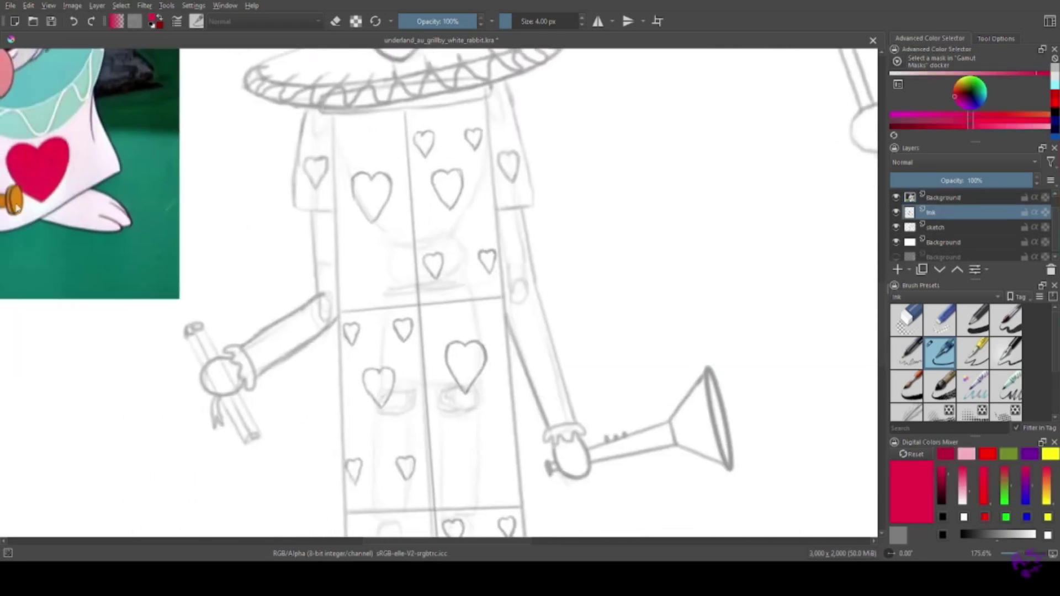
{"action": "scroll", "coordinate": [167, 315], "scroll_direction": "up", "scroll_amount": 2}
{"action": "key", "text": "b"}
{"action": "left_click_drag", "start_coordinate": [449, 99], "coordinate": [315, 372]}
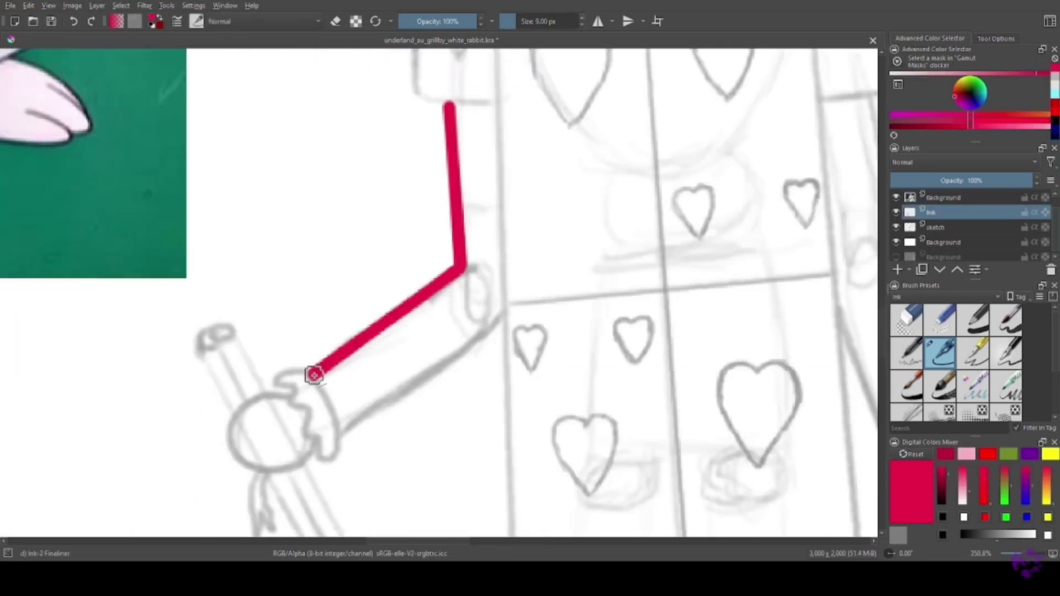
Ink the remaining edges of both arms in the sampled red, from the sleeves to the cuffs.
{"action": "mouse_move", "coordinate": [343, 425]}
{"action": "left_mouse_down"}
{"action": "mouse_move", "coordinate": [492, 325]}
{"action": "mouse_move", "coordinate": [135, 336]}
{"action": "left_mouse_up"}
{"action": "left_click_drag", "start_coordinate": [306, 441], "coordinate": [135, 336]}
{"action": "mouse_move", "coordinate": [359, 296]}
{"action": "left_mouse_down"}
{"action": "mouse_move", "coordinate": [334, 277]}
{"action": "mouse_move", "coordinate": [251, 102]}
{"action": "left_mouse_up"}
{"action": "mouse_move", "coordinate": [230, 49]}
{"action": "left_mouse_down"}
{"action": "mouse_move", "coordinate": [291, 220]}
{"action": "mouse_move", "coordinate": [321, 357]}
{"action": "mouse_move", "coordinate": [190, 171]}
{"action": "mouse_move", "coordinate": [528, 88]}
{"action": "left_mouse_up"}
Sample the pale lilac from the White Rabbit reference and ink the outer edges of both short sleeves.
{"action": "scroll", "coordinate": [372, 284], "scroll_direction": "down", "scroll_amount": 5}
{"action": "left_click", "coordinate": [177, 94], "text": "ctrl"}
{"action": "scroll", "coordinate": [351, 201], "scroll_direction": "up", "scroll_amount": 5}
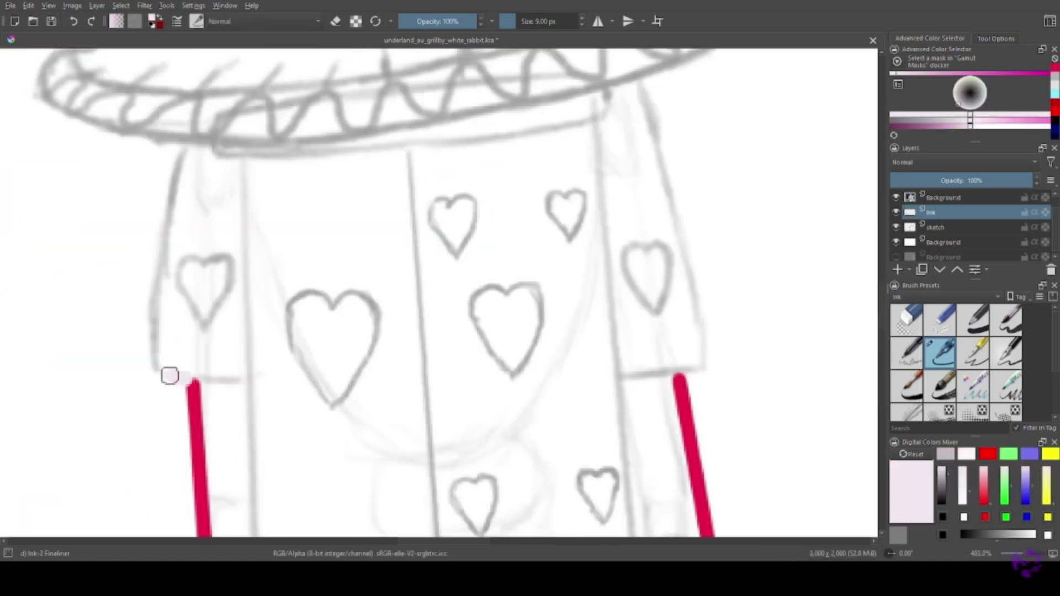
{"action": "left_click_drag", "start_coordinate": [153, 314], "coordinate": [182, 151]}
{"action": "left_click_drag", "start_coordinate": [675, 205], "coordinate": [489, 229]}
{"action": "left_click_drag", "start_coordinate": [453, 106], "coordinate": [505, 296]}
{"action": "scroll", "coordinate": [291, 239], "scroll_direction": "down", "scroll_amount": 5}
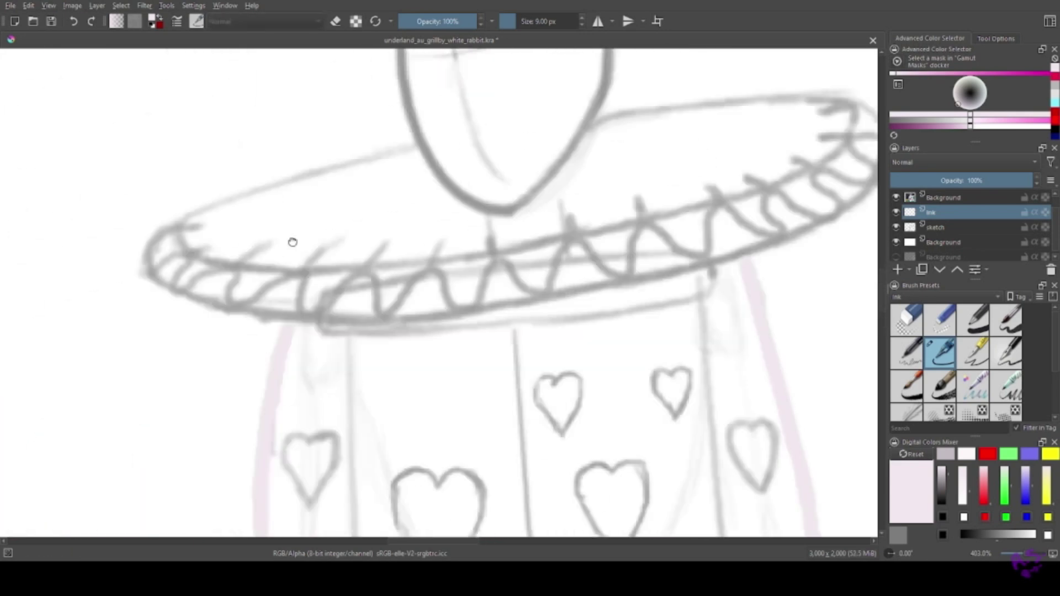
Ink the card body's long side edges and bottom edge in pale lilac at 9 px.
{"action": "scroll", "coordinate": [411, 447], "scroll_direction": "up", "scroll_amount": 3}
{"action": "left_click_drag", "start_coordinate": [298, 78], "coordinate": [308, 476]}
{"action": "left_click_drag", "start_coordinate": [310, 284], "coordinate": [154, 318]}
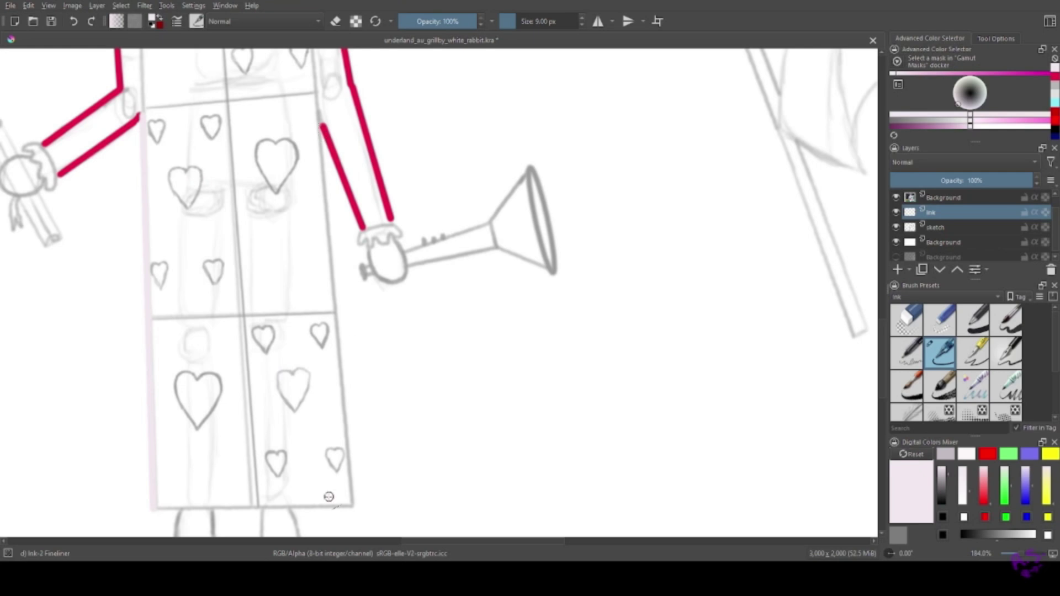
{"action": "scroll", "coordinate": [28, 246], "scroll_direction": "up", "scroll_amount": 4}
{"action": "scroll", "coordinate": [24, 142], "scroll_direction": "down", "scroll_amount": 5}
{"action": "scroll", "coordinate": [45, 216], "scroll_direction": "up", "scroll_amount": 5}
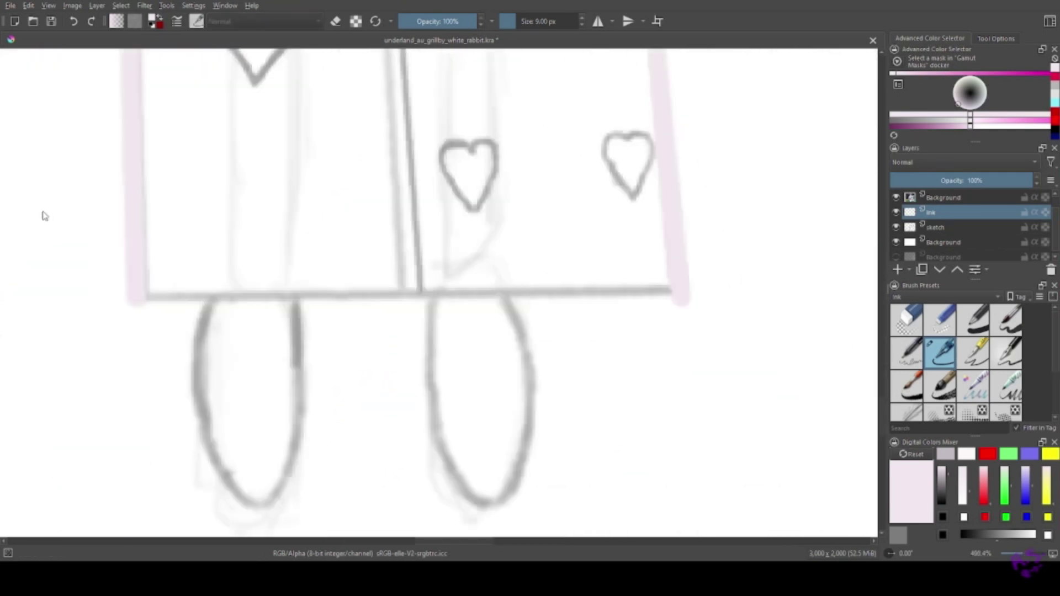
{"action": "left_click_drag", "start_coordinate": [683, 296], "coordinate": [683, 296]}
Reset the brush colour to black and ink the outlines of both feet below the card.
{"action": "key", "text": "d"}
{"action": "left_click_drag", "start_coordinate": [207, 319], "coordinate": [205, 321]}
{"action": "key", "text": "ctrl+z"}
{"action": "left_click", "coordinate": [598, 21]}
{"action": "mouse_move", "coordinate": [509, 293]}
{"action": "left_mouse_down"}
{"action": "mouse_move", "coordinate": [364, 289]}
{"action": "mouse_move", "coordinate": [525, 372]}
{"action": "mouse_move", "coordinate": [509, 495]}
{"action": "mouse_move", "coordinate": [454, 473]}
{"action": "mouse_move", "coordinate": [435, 402]}
{"action": "mouse_move", "coordinate": [433, 320]}
{"action": "left_mouse_up"}
{"action": "scroll", "coordinate": [364, 288], "scroll_direction": "down", "scroll_amount": 5}
{"action": "left_click", "coordinate": [598, 21]}
Sample the teal of the reference's ruff and ink the upper edge of the card figure's ruff on both sides of the face.
{"action": "scroll", "coordinate": [220, 221], "scroll_direction": "down", "scroll_amount": 2}
{"action": "left_click", "coordinate": [111, 306], "text": "ctrl"}
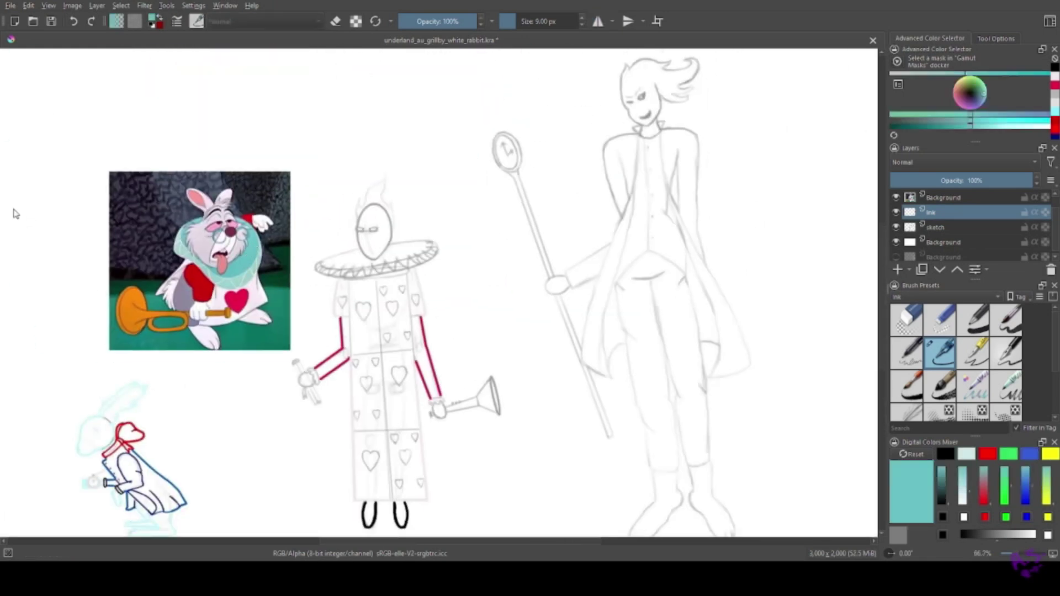
{"action": "scroll", "coordinate": [302, 222], "scroll_direction": "up", "scroll_amount": 5}
{"action": "left_click_drag", "start_coordinate": [302, 222], "coordinate": [101, 290]}
{"action": "left_click_drag", "start_coordinate": [474, 197], "coordinate": [668, 177]}
Switch to the lighter green of the reference's ruff and ink the outer rim around the ruff's ends.
{"action": "scroll", "coordinate": [315, 190], "scroll_direction": "down", "scroll_amount": 5}
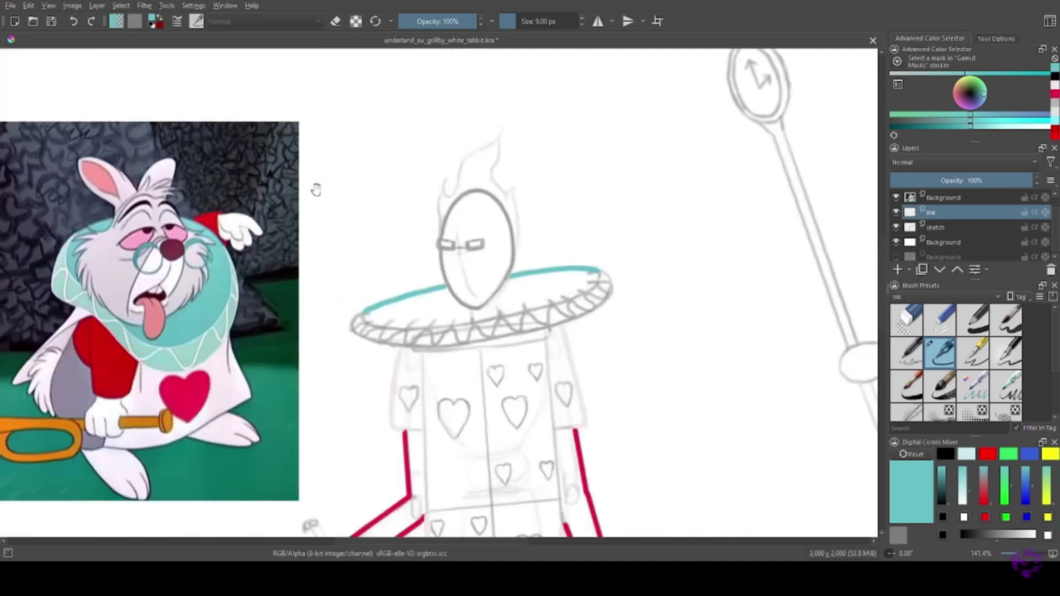
{"action": "scroll", "coordinate": [393, 254], "scroll_direction": "up", "scroll_amount": 4}
{"action": "left_click_drag", "start_coordinate": [280, 227], "coordinate": [350, 337]}
{"action": "scroll", "coordinate": [350, 336], "scroll_direction": "down", "scroll_amount": 2}
{"action": "scroll", "coordinate": [293, 286], "scroll_direction": "up", "scroll_amount": 2}
{"action": "mouse_move", "coordinate": [475, 326]}
{"action": "left_mouse_down"}
{"action": "mouse_move", "coordinate": [541, 299]}
{"action": "mouse_move", "coordinate": [635, 130]}
{"action": "left_mouse_up"}
{"action": "left_click_drag", "start_coordinate": [299, 275], "coordinate": [31, 135]}
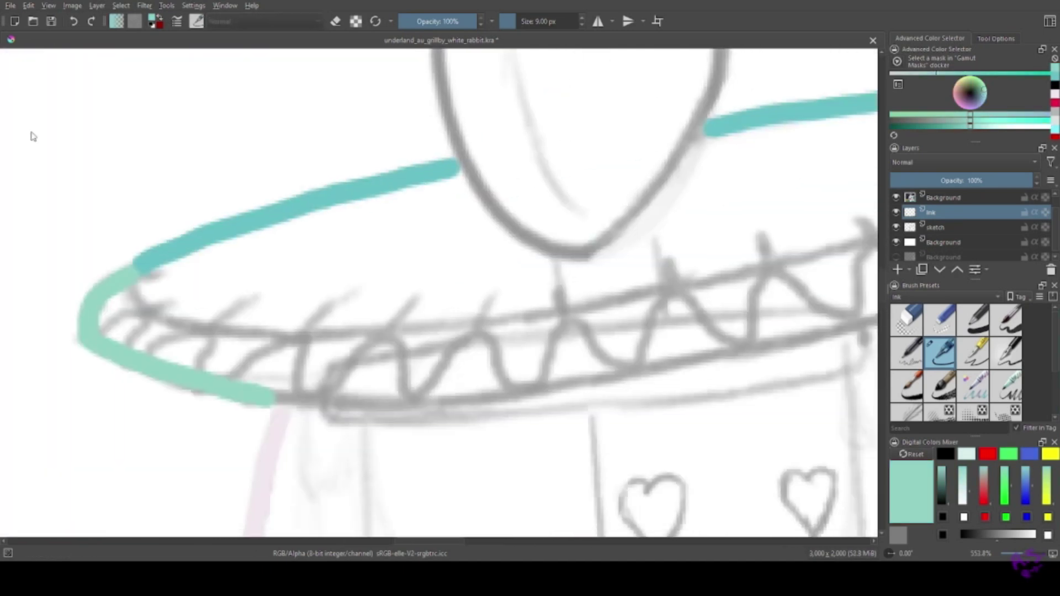
Ink the ruff's inner rim in teal at 5 px, from one end to the other.
{"action": "key", "text": "e"}
{"action": "mouse_move", "coordinate": [151, 311]}
{"action": "left_mouse_down"}
{"action": "mouse_move", "coordinate": [333, 332]}
{"action": "mouse_move", "coordinate": [838, 248]}
{"action": "mouse_move", "coordinate": [319, 339]}
{"action": "mouse_move", "coordinate": [515, 252]}
{"action": "left_mouse_up"}
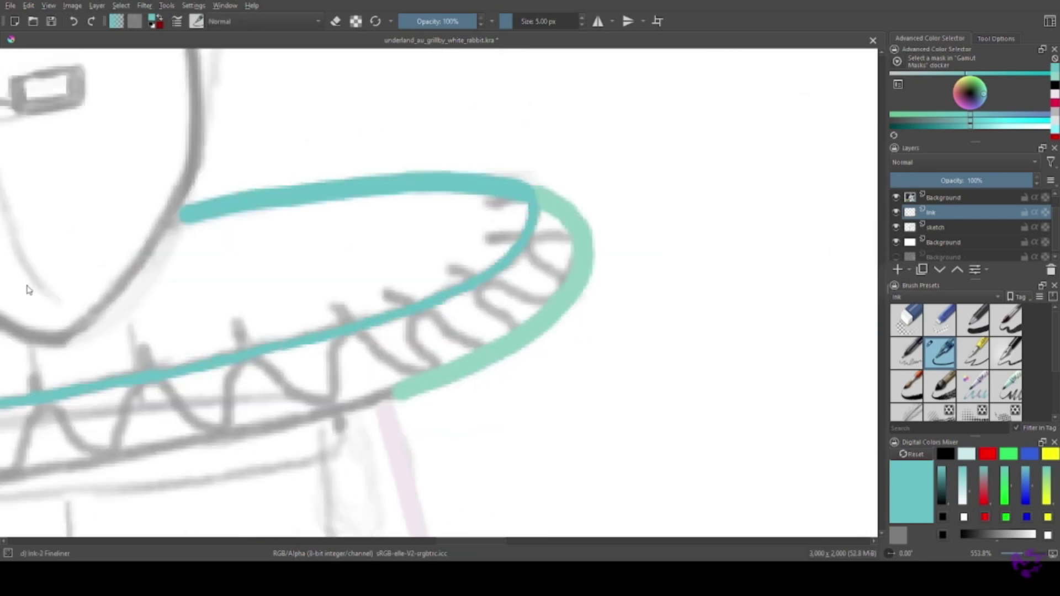
{"action": "scroll", "coordinate": [29, 290], "scroll_direction": "down", "scroll_amount": 5}
{"action": "key", "text": "x"}
{"action": "scroll", "coordinate": [175, 315], "scroll_direction": "up", "scroll_amount": 5}
{"action": "scroll", "coordinate": [175, 315], "scroll_direction": "up", "scroll_amount": 2}
{"action": "scroll", "coordinate": [211, 191], "scroll_direction": "down", "scroll_amount": 2}
Ink the ruff's lower outer edge in light green, joining the two inked ends.
{"action": "mouse_move", "coordinate": [212, 191]}
{"action": "left_mouse_down"}
{"action": "mouse_move", "coordinate": [277, 236]}
{"action": "mouse_move", "coordinate": [369, 274]}
{"action": "left_mouse_up"}
{"action": "key", "text": "ctrl+z"}
{"action": "mouse_move", "coordinate": [161, 211]}
{"action": "left_mouse_down"}
{"action": "mouse_move", "coordinate": [374, 218]}
{"action": "mouse_move", "coordinate": [221, 179]}
{"action": "left_mouse_up"}
{"action": "left_click", "coordinate": [182, 232], "text": "ctrl"}
{"action": "mouse_move", "coordinate": [193, 230]}
{"action": "left_mouse_down"}
{"action": "mouse_move", "coordinate": [428, 228]}
{"action": "mouse_move", "coordinate": [850, 142]}
{"action": "left_mouse_up"}
Ink the ruff's zigzag trim and the short ticks above the inner rim in near-white at 5 px.
{"action": "left_click", "coordinate": [214, 191], "text": "ctrl"}
{"action": "mouse_move", "coordinate": [214, 190]}
{"action": "left_mouse_down"}
{"action": "mouse_move", "coordinate": [220, 234]}
{"action": "mouse_move", "coordinate": [352, 211]}
{"action": "mouse_move", "coordinate": [492, 156]}
{"action": "mouse_move", "coordinate": [644, 173]}
{"action": "mouse_move", "coordinate": [690, 116]}
{"action": "left_mouse_up"}
{"action": "mouse_move", "coordinate": [691, 116]}
{"action": "left_mouse_down"}
{"action": "mouse_move", "coordinate": [273, 193]}
{"action": "mouse_move", "coordinate": [528, 168]}
{"action": "mouse_move", "coordinate": [594, 121]}
{"action": "mouse_move", "coordinate": [553, 74]}
{"action": "left_mouse_up"}
{"action": "key", "text": "e"}
{"action": "mouse_move", "coordinate": [25, 229]}
{"action": "left_mouse_down"}
{"action": "mouse_move", "coordinate": [400, 208]}
{"action": "mouse_move", "coordinate": [177, 225]}
{"action": "mouse_move", "coordinate": [337, 248]}
{"action": "left_mouse_up"}
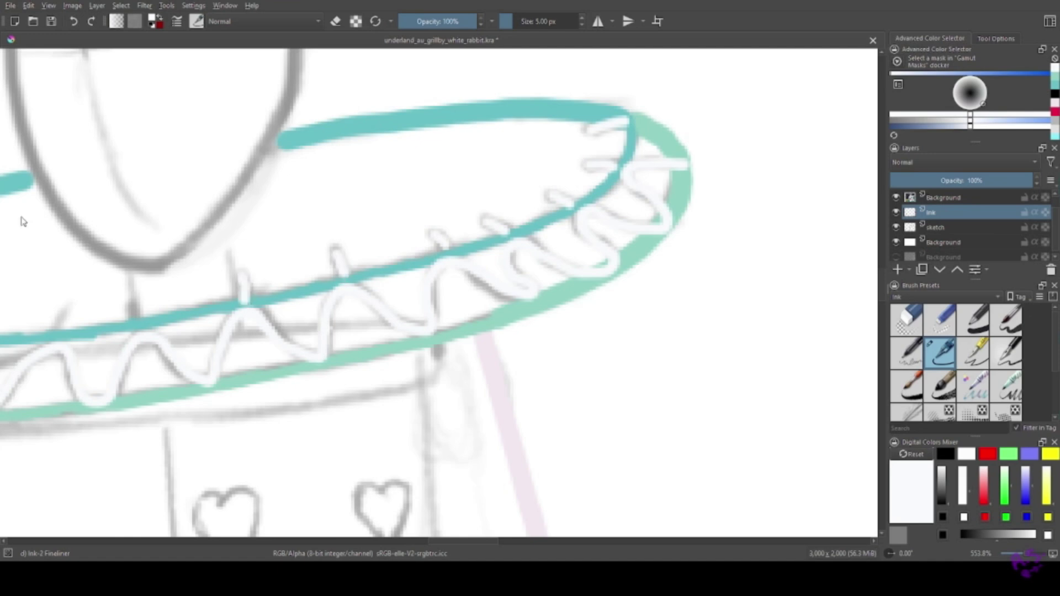
{"action": "left_click_drag", "start_coordinate": [23, 222], "coordinate": [526, 245]}
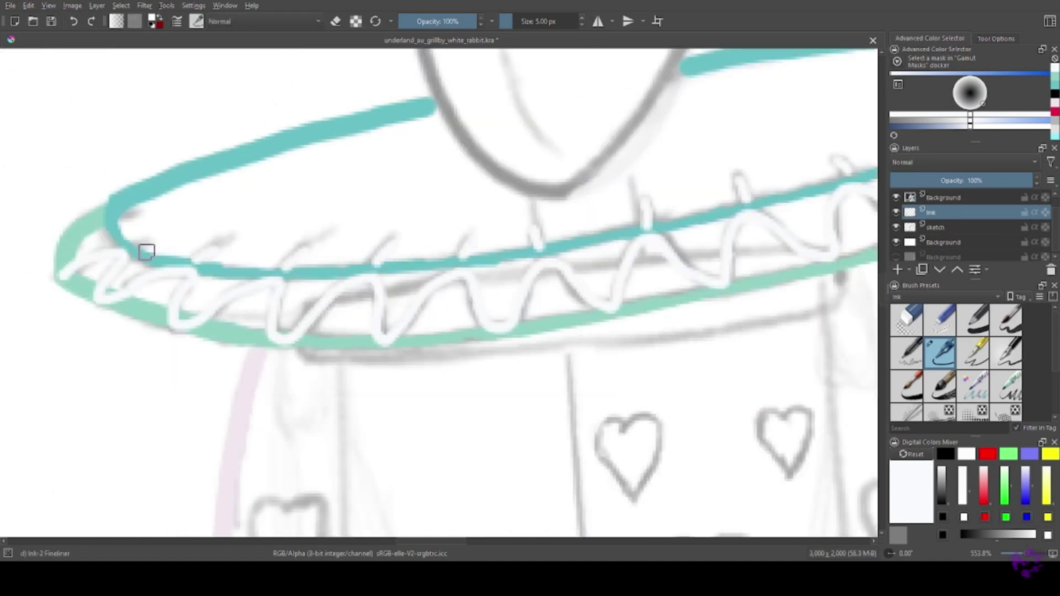
{"action": "left_click_drag", "start_coordinate": [122, 198], "coordinate": [293, 139]}
Sample a greyish lilac and ink the card body's edges beside the sleeves and its vertical centre line at 5 px.
{"action": "left_click", "coordinate": [177, 104], "text": "ctrl"}
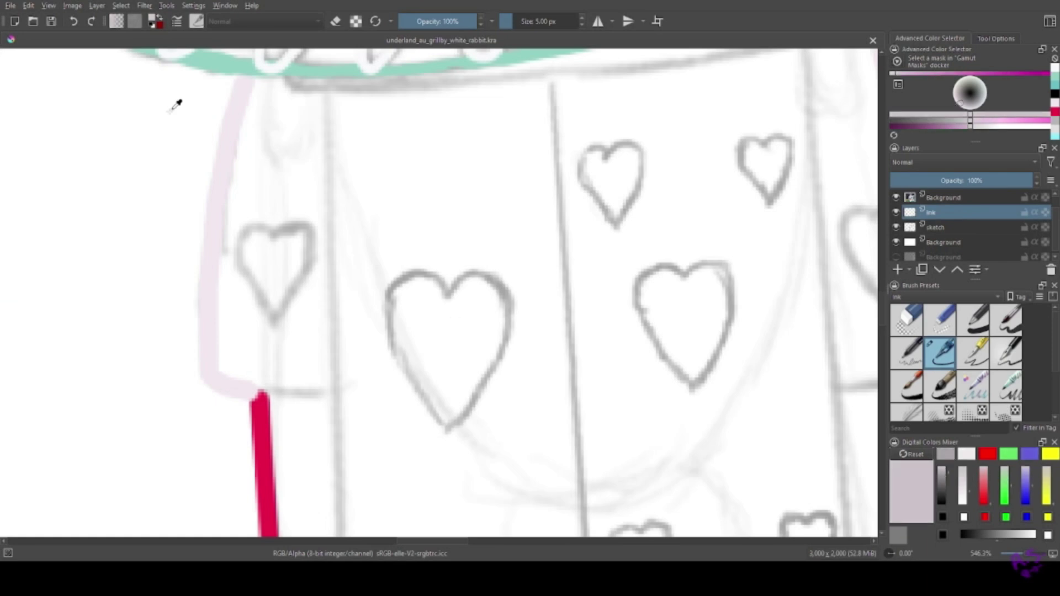
{"action": "left_click_drag", "start_coordinate": [330, 93], "coordinate": [333, 400]}
{"action": "key", "text": "minus"}
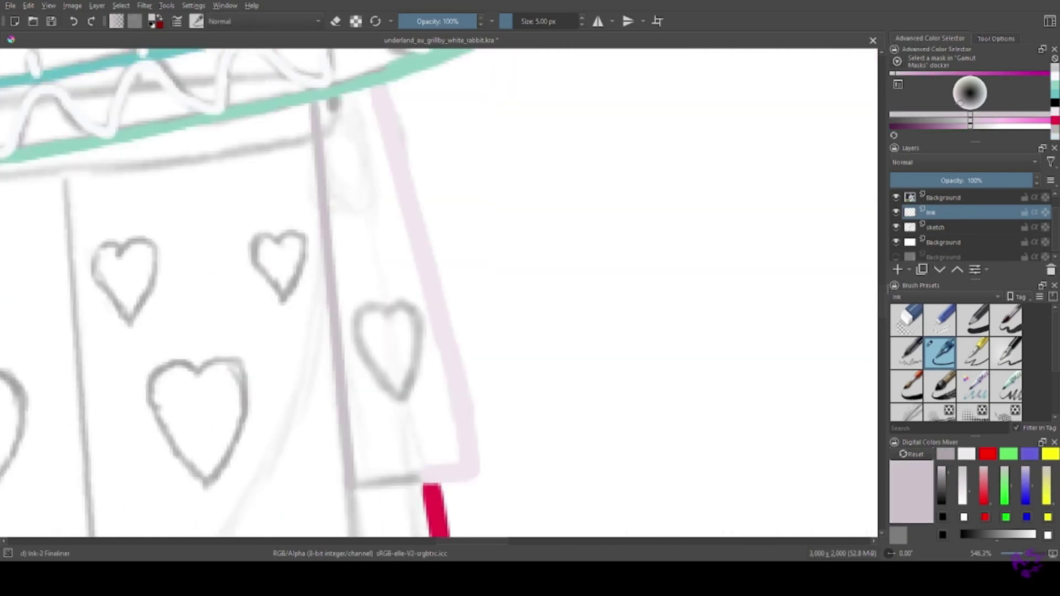
{"action": "key", "text": "1"}
{"action": "left_click_drag", "start_coordinate": [369, 269], "coordinate": [240, 130]}
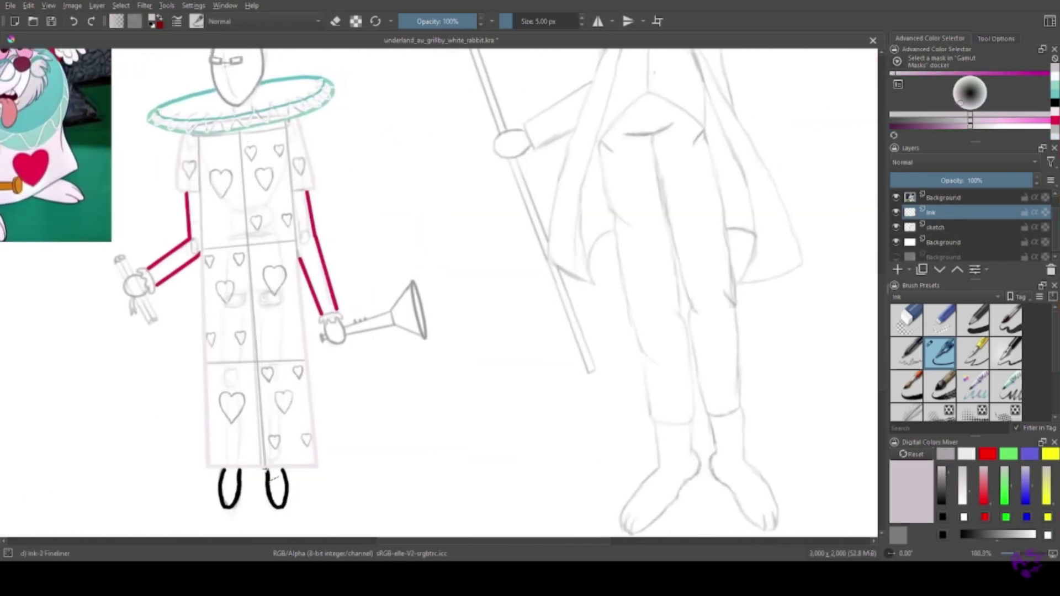
{"action": "scroll", "coordinate": [271, 475], "scroll_direction": "up", "scroll_amount": 5}
Sample the orange of the reference's trumpet and ink the trumpet's tube, valves and bell outline at 8 px.
{"action": "scroll", "coordinate": [336, 300], "scroll_direction": "down", "scroll_amount": 8}
{"action": "scroll", "coordinate": [23, 183], "scroll_direction": "left", "scroll_amount": 3}
{"action": "scroll", "coordinate": [23, 183], "scroll_direction": "up", "scroll_amount": 6}
{"action": "mouse_move", "coordinate": [462, 191]}
{"action": "left_mouse_down"}
{"action": "mouse_move", "coordinate": [321, 306]}
{"action": "mouse_move", "coordinate": [239, 333]}
{"action": "left_mouse_up"}
{"action": "mouse_move", "coordinate": [243, 361]}
{"action": "left_mouse_down"}
{"action": "mouse_move", "coordinate": [415, 330]}
{"action": "mouse_move", "coordinate": [503, 367]}
{"action": "left_mouse_up"}
{"action": "left_click_drag", "start_coordinate": [482, 215], "coordinate": [153, 123]}
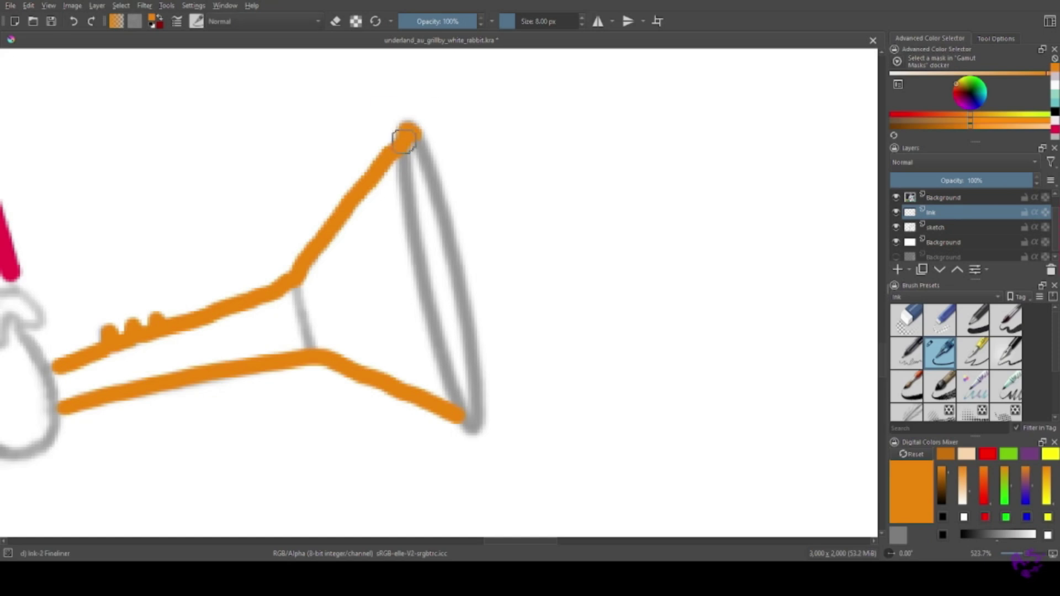
{"action": "mouse_move", "coordinate": [442, 200]}
{"action": "left_mouse_down"}
{"action": "mouse_move", "coordinate": [481, 362]}
{"action": "mouse_move", "coordinate": [480, 410]}
{"action": "left_mouse_up"}
Darken the orange and ink the bell's inner rim, the joint band and the valve buttons at 5 px.
{"action": "key", "text": "k"}
{"action": "left_click", "coordinate": [582, 24]}
{"action": "left_click_drag", "start_coordinate": [393, 138], "coordinate": [430, 355]}
{"action": "key", "text": "ctrl+z"}
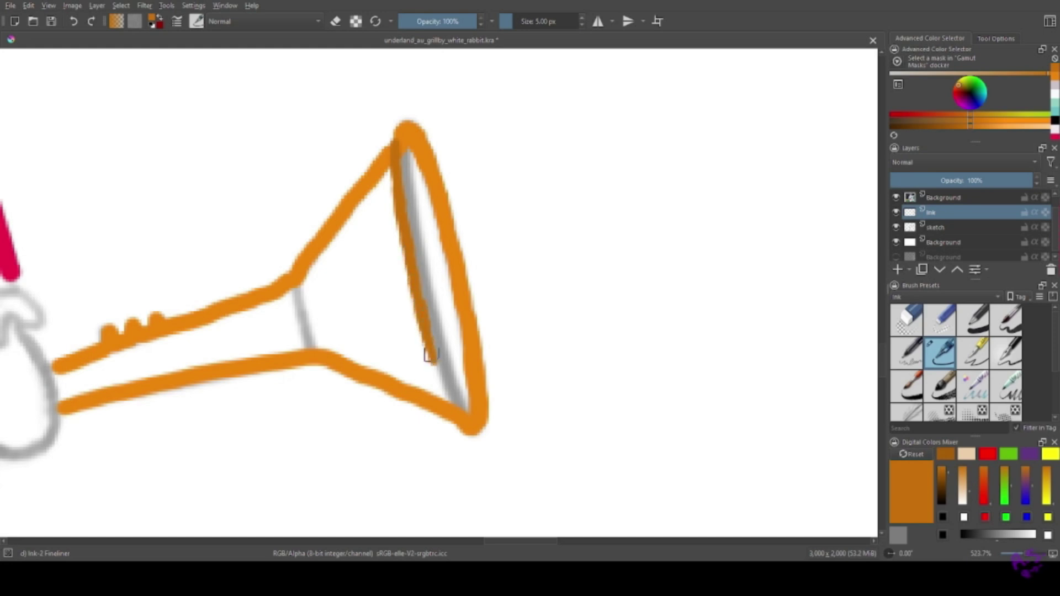
{"action": "left_click_drag", "start_coordinate": [36, 261], "coordinate": [238, 164]}
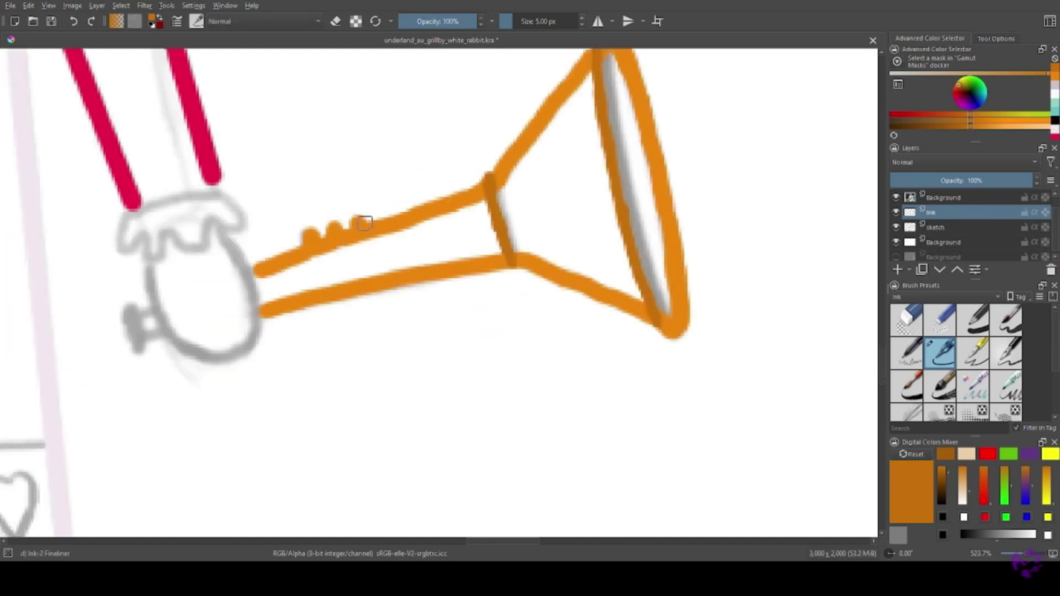
{"action": "left_click_drag", "start_coordinate": [93, 186], "coordinate": [420, 178]}
Ink the outer outline of the cuff beside the hand holding the scroll in pink at 8 px.
{"action": "scroll", "coordinate": [260, 277], "scroll_direction": "down", "scroll_amount": 5}
{"action": "scroll", "coordinate": [260, 276], "scroll_direction": "up", "scroll_amount": 7}
{"action": "left_click_drag", "start_coordinate": [369, 114], "coordinate": [436, 224]}
{"action": "left_click_drag", "start_coordinate": [371, 109], "coordinate": [339, 150]}
{"action": "left_click_drag", "start_coordinate": [450, 267], "coordinate": [399, 305]}
Finish the first cuff's frill and ink the trumpet hand's frilled cuff in pink at 5 px.
{"action": "left_click", "coordinate": [567, 25]}
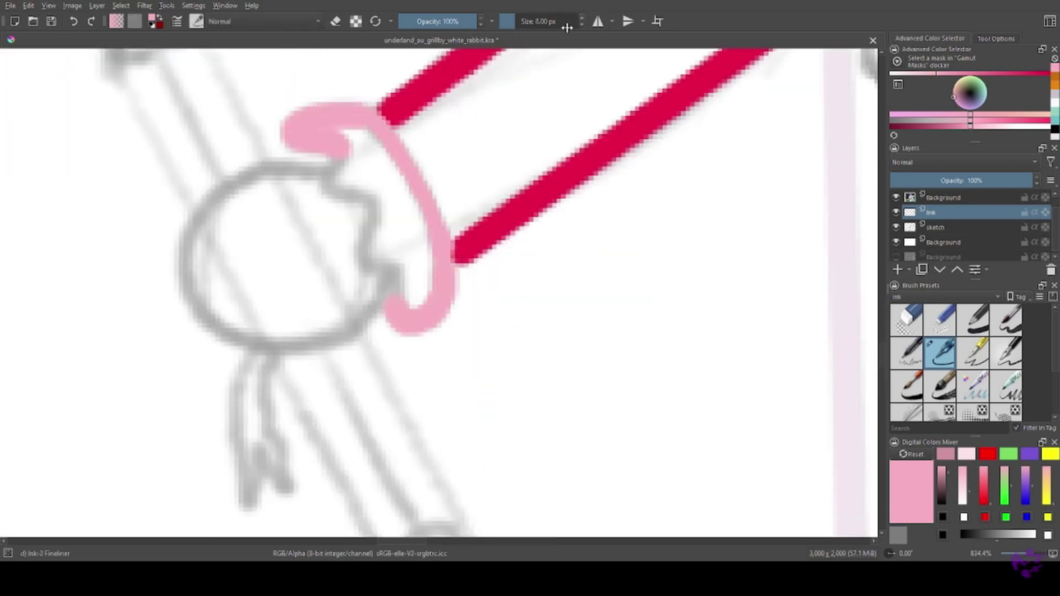
{"action": "scroll", "coordinate": [346, 156], "scroll_direction": "down", "scroll_amount": 6}
{"action": "scroll", "coordinate": [209, 139], "scroll_direction": "up", "scroll_amount": 5}
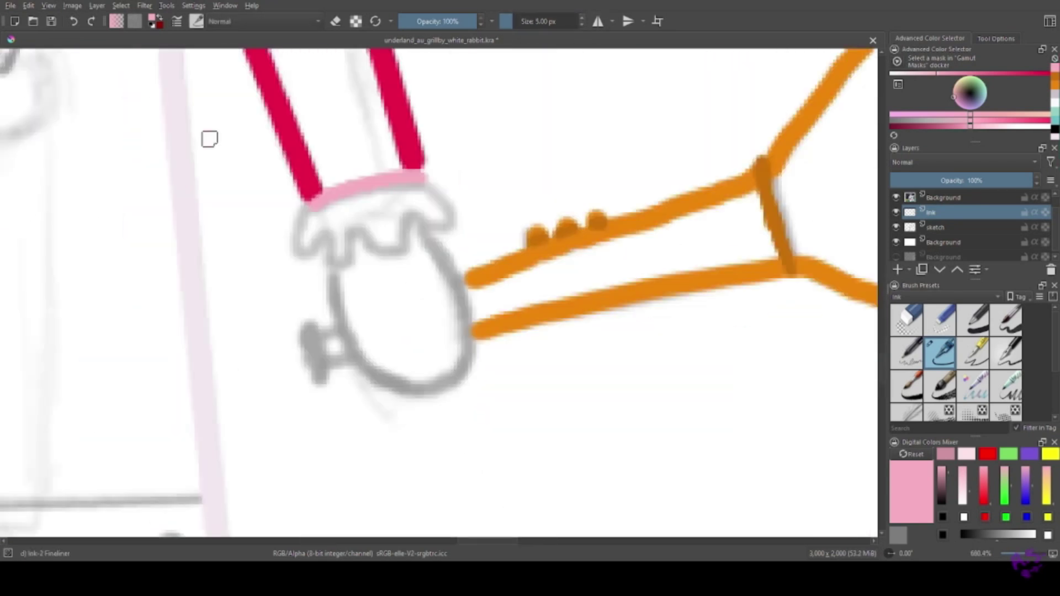
{"action": "left_click_drag", "start_coordinate": [305, 214], "coordinate": [334, 256]}
{"action": "left_click_drag", "start_coordinate": [445, 195], "coordinate": [457, 225]}
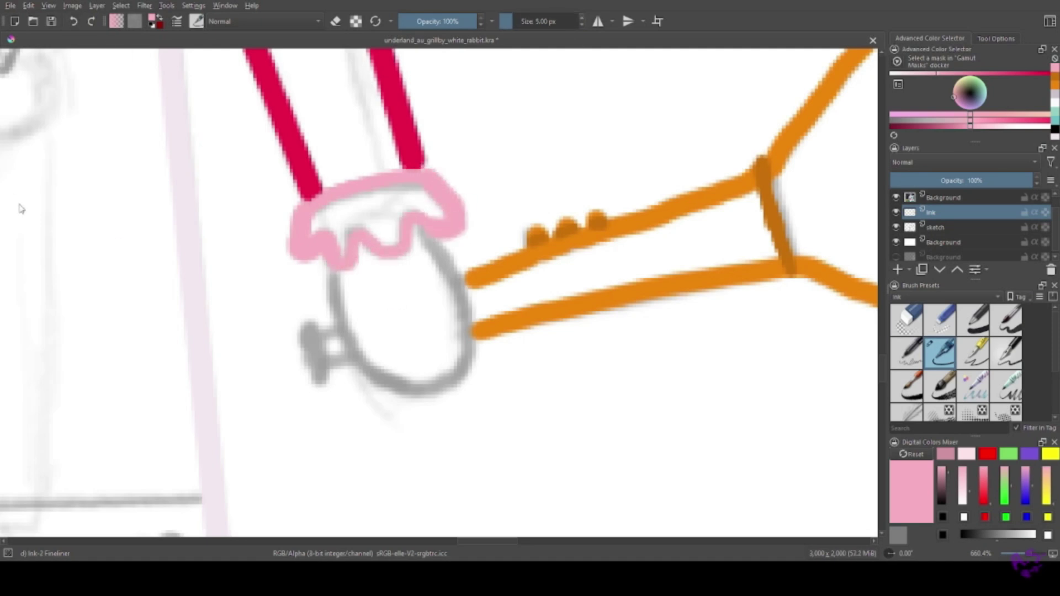
Sample the trumpet's orange and ink the mouthpiece behind the hand at 8 px.
{"action": "left_click", "coordinate": [530, 258], "text": "ctrl"}
{"action": "left_click", "coordinate": [582, 18]}
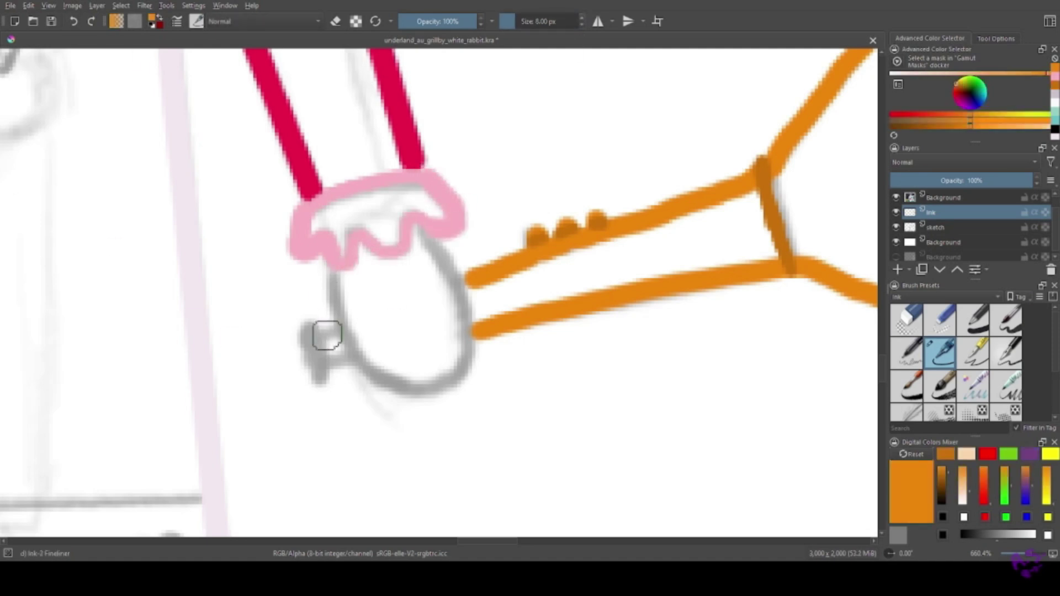
{"action": "left_click_drag", "start_coordinate": [301, 323], "coordinate": [312, 376]}
{"action": "scroll", "coordinate": [219, 260], "scroll_direction": "down", "scroll_amount": 5}
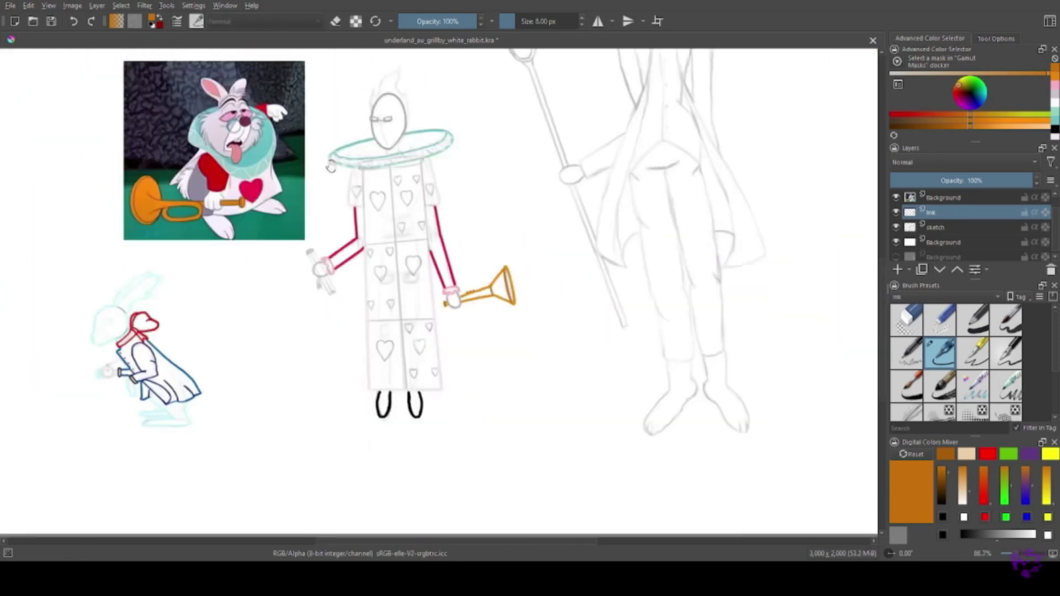
Choose a pure red and ink all the hearts on the sleeves and card panels at 8 px.
{"action": "left_click", "coordinate": [988, 454]}
{"action": "scroll", "coordinate": [123, 194], "scroll_direction": "up", "scroll_amount": 5}
{"action": "mouse_move", "coordinate": [166, 241]}
{"action": "left_mouse_down"}
{"action": "mouse_move", "coordinate": [189, 314]}
{"action": "mouse_move", "coordinate": [180, 250]}
{"action": "left_mouse_up"}
{"action": "mouse_move", "coordinate": [367, 319]}
{"action": "left_mouse_down"}
{"action": "mouse_move", "coordinate": [351, 303]}
{"action": "mouse_move", "coordinate": [364, 455]}
{"action": "left_mouse_up"}
{"action": "key", "text": "ctrl+z"}
{"action": "mouse_move", "coordinate": [372, 311]}
{"action": "left_mouse_down"}
{"action": "mouse_move", "coordinate": [436, 374]}
{"action": "mouse_move", "coordinate": [367, 465]}
{"action": "mouse_move", "coordinate": [305, 347]}
{"action": "mouse_move", "coordinate": [367, 464]}
{"action": "left_mouse_up"}
{"action": "mouse_move", "coordinate": [368, 464]}
{"action": "left_mouse_down"}
{"action": "mouse_move", "coordinate": [202, 298]}
{"action": "mouse_move", "coordinate": [58, 508]}
{"action": "left_mouse_up"}
{"action": "mouse_move", "coordinate": [243, 203]}
{"action": "left_mouse_down"}
{"action": "mouse_move", "coordinate": [218, 193]}
{"action": "mouse_move", "coordinate": [251, 279]}
{"action": "mouse_move", "coordinate": [257, 266]}
{"action": "left_mouse_up"}
{"action": "left_click_drag", "start_coordinate": [397, 193], "coordinate": [426, 255]}
{"action": "mouse_move", "coordinate": [555, 268]}
{"action": "left_mouse_down"}
{"action": "mouse_move", "coordinate": [530, 339]}
{"action": "mouse_move", "coordinate": [559, 367]}
{"action": "left_mouse_up"}
{"action": "left_click", "coordinate": [561, 269]}
{"action": "mouse_move", "coordinate": [287, 118]}
{"action": "left_mouse_down"}
{"action": "mouse_move", "coordinate": [272, 106]}
{"action": "mouse_move", "coordinate": [302, 230]}
{"action": "mouse_move", "coordinate": [332, 174]}
{"action": "left_mouse_up"}
{"action": "scroll", "coordinate": [332, 174], "scroll_direction": "down", "scroll_amount": 5}
{"action": "mouse_move", "coordinate": [226, 208]}
{"action": "left_mouse_down"}
{"action": "mouse_move", "coordinate": [225, 277]}
{"action": "mouse_move", "coordinate": [237, 277]}
{"action": "left_mouse_up"}
{"action": "mouse_move", "coordinate": [412, 196]}
{"action": "left_mouse_down"}
{"action": "mouse_move", "coordinate": [419, 268]}
{"action": "mouse_move", "coordinate": [386, 215]}
{"action": "mouse_move", "coordinate": [418, 268]}
{"action": "left_mouse_up"}
{"action": "key", "text": "ctrl+z"}
{"action": "mouse_move", "coordinate": [412, 193]}
{"action": "left_mouse_down"}
{"action": "mouse_move", "coordinate": [436, 195]}
{"action": "mouse_move", "coordinate": [425, 271]}
{"action": "left_mouse_up"}
{"action": "scroll", "coordinate": [193, 155], "scroll_direction": "down", "scroll_amount": 5}
{"action": "left_click_drag", "start_coordinate": [194, 155], "coordinate": [200, 223]}
{"action": "mouse_move", "coordinate": [372, 139]}
{"action": "left_mouse_down"}
{"action": "mouse_move", "coordinate": [360, 171]}
{"action": "mouse_move", "coordinate": [399, 134]}
{"action": "mouse_move", "coordinate": [388, 203]}
{"action": "left_mouse_up"}
{"action": "mouse_move", "coordinate": [295, 318]}
{"action": "left_mouse_down"}
{"action": "mouse_move", "coordinate": [249, 318]}
{"action": "mouse_move", "coordinate": [269, 389]}
{"action": "mouse_move", "coordinate": [299, 319]}
{"action": "mouse_move", "coordinate": [351, 329]}
{"action": "mouse_move", "coordinate": [303, 414]}
{"action": "left_mouse_up"}
{"action": "scroll", "coordinate": [328, 235], "scroll_direction": "right", "scroll_amount": 5}
{"action": "mouse_move", "coordinate": [327, 236]}
{"action": "left_mouse_down"}
{"action": "mouse_move", "coordinate": [338, 403]}
{"action": "mouse_move", "coordinate": [407, 273]}
{"action": "mouse_move", "coordinate": [348, 416]}
{"action": "left_mouse_up"}
{"action": "scroll", "coordinate": [276, 204], "scroll_direction": "down", "scroll_amount": 5}
{"action": "left_click_drag", "start_coordinate": [232, 166], "coordinate": [238, 251]}
{"action": "left_click_drag", "start_coordinate": [200, 164], "coordinate": [228, 251]}
{"action": "left_click_drag", "start_coordinate": [409, 160], "coordinate": [412, 240]}
{"action": "left_click_drag", "start_coordinate": [414, 161], "coordinate": [412, 243]}
{"action": "scroll", "coordinate": [372, 114], "scroll_direction": "down", "scroll_amount": 5}
{"action": "scroll", "coordinate": [372, 114], "scroll_direction": "right", "scroll_amount": 3}
{"action": "mouse_move", "coordinate": [372, 114]}
{"action": "left_mouse_down"}
{"action": "mouse_move", "coordinate": [423, 189]}
{"action": "mouse_move", "coordinate": [448, 106]}
{"action": "left_mouse_up"}
{"action": "mouse_move", "coordinate": [580, 99]}
{"action": "left_mouse_down"}
{"action": "mouse_move", "coordinate": [591, 152]}
{"action": "mouse_move", "coordinate": [626, 100]}
{"action": "left_mouse_up"}
{"action": "mouse_move", "coordinate": [517, 269]}
{"action": "left_mouse_down"}
{"action": "mouse_move", "coordinate": [483, 338]}
{"action": "mouse_move", "coordinate": [518, 394]}
{"action": "left_mouse_up"}
{"action": "mouse_move", "coordinate": [519, 268]}
{"action": "left_mouse_down"}
{"action": "mouse_move", "coordinate": [555, 259]}
{"action": "mouse_move", "coordinate": [568, 299]}
{"action": "mouse_move", "coordinate": [519, 394]}
{"action": "left_mouse_up"}
{"action": "scroll", "coordinate": [244, 256], "scroll_direction": "down", "scroll_amount": 6}
{"action": "scroll", "coordinate": [243, 256], "scroll_direction": "left", "scroll_amount": 4}
{"action": "mouse_move", "coordinate": [299, 142]}
{"action": "left_mouse_down"}
{"action": "mouse_move", "coordinate": [249, 118]}
{"action": "mouse_move", "coordinate": [264, 232]}
{"action": "mouse_move", "coordinate": [307, 300]}
{"action": "left_mouse_up"}
{"action": "mouse_move", "coordinate": [299, 142]}
{"action": "left_mouse_down"}
{"action": "mouse_move", "coordinate": [336, 118]}
{"action": "mouse_move", "coordinate": [308, 303]}
{"action": "left_mouse_up"}
{"action": "scroll", "coordinate": [286, 320], "scroll_direction": "down", "scroll_amount": 5}
{"action": "scroll", "coordinate": [286, 319], "scroll_direction": "right", "scroll_amount": 5}
{"action": "mouse_move", "coordinate": [321, 170]}
{"action": "left_mouse_down"}
{"action": "mouse_move", "coordinate": [291, 190]}
{"action": "mouse_move", "coordinate": [327, 169]}
{"action": "mouse_move", "coordinate": [338, 214]}
{"action": "mouse_move", "coordinate": [324, 241]}
{"action": "left_mouse_up"}
{"action": "mouse_move", "coordinate": [524, 225]}
{"action": "left_mouse_down"}
{"action": "mouse_move", "coordinate": [493, 159]}
{"action": "mouse_move", "coordinate": [525, 209]}
{"action": "left_mouse_up"}
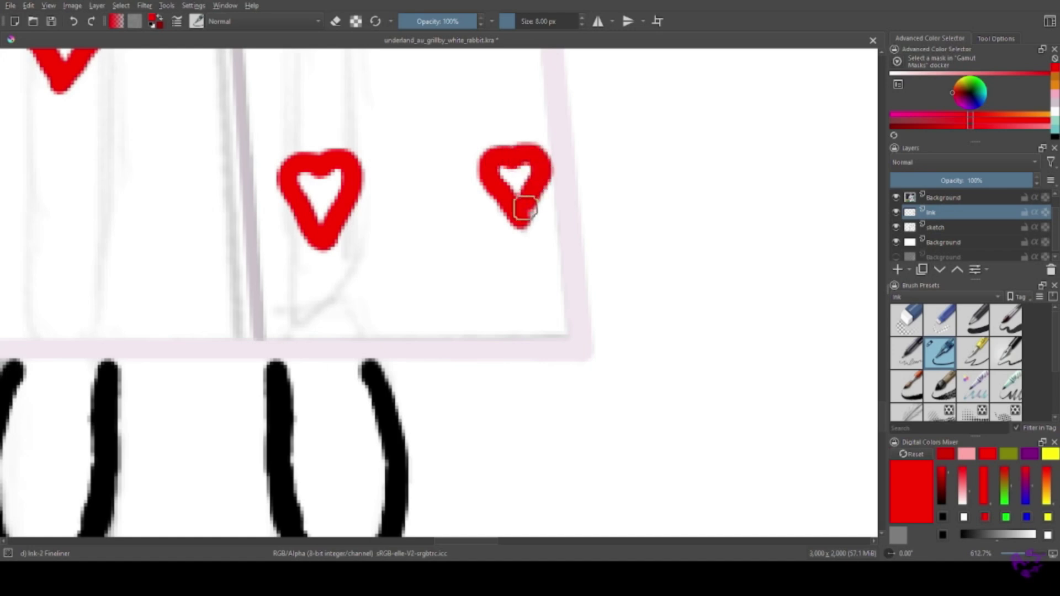
Sample the centre line's greyish lilac and ink the horizontal dividers across the card body at 5 px.
{"action": "scroll", "coordinate": [524, 209], "scroll_direction": "down", "scroll_amount": 5}
{"action": "scroll", "coordinate": [254, 180], "scroll_direction": "up", "scroll_amount": 2}
{"action": "scroll", "coordinate": [254, 180], "scroll_direction": "right", "scroll_amount": 2}
{"action": "scroll", "coordinate": [379, 88], "scroll_direction": "up", "scroll_amount": 8}
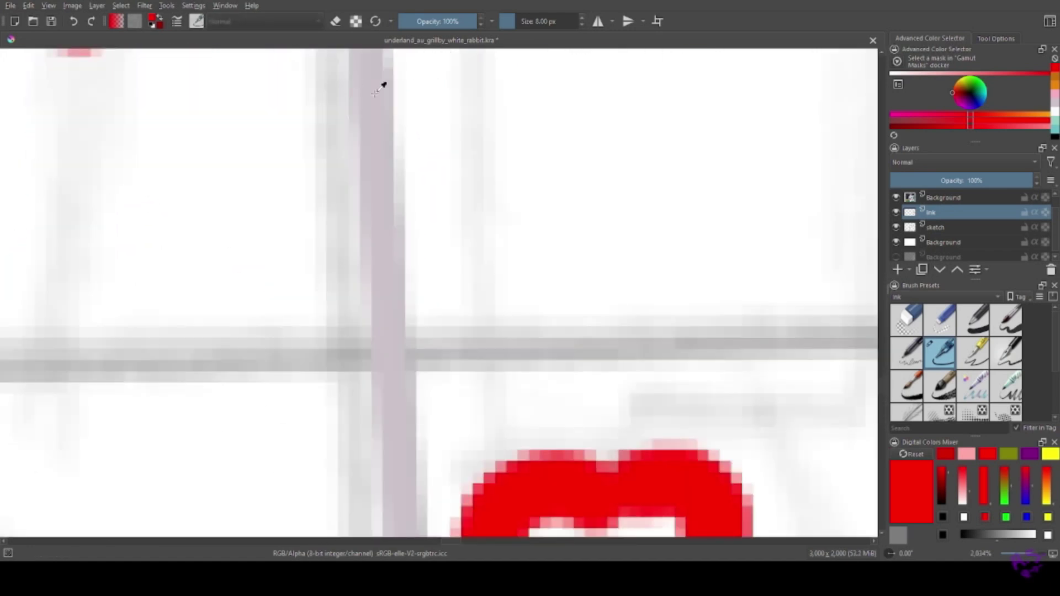
{"action": "left_click", "coordinate": [376, 93], "text": "ctrl"}
{"action": "scroll", "coordinate": [376, 93], "scroll_direction": "down", "scroll_amount": 7}
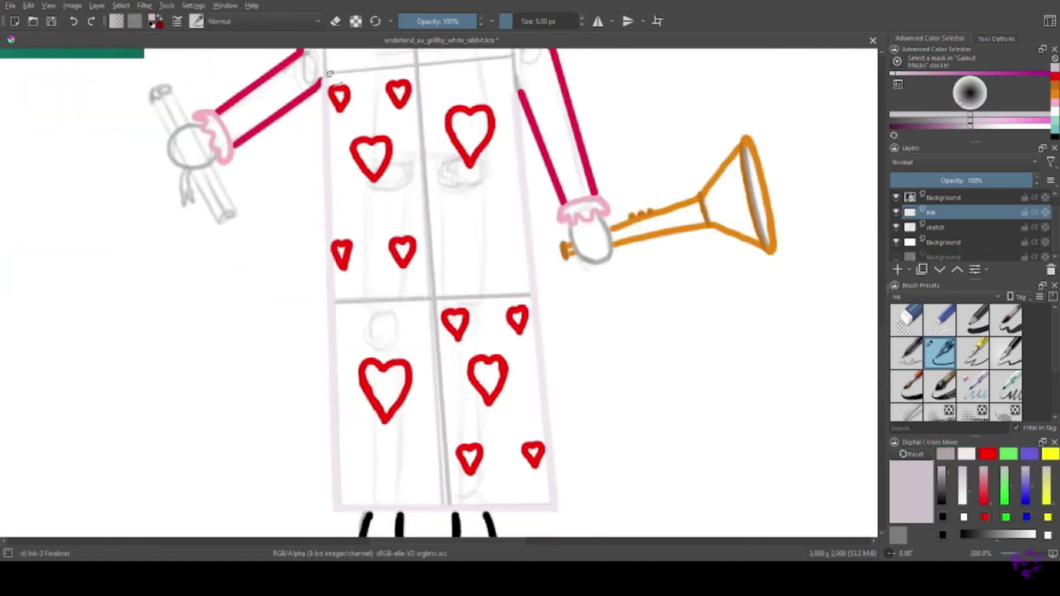
{"action": "scroll", "coordinate": [244, 213], "scroll_direction": "up", "scroll_amount": 2}
{"action": "scroll", "coordinate": [244, 214], "scroll_direction": "right", "scroll_amount": 2}
Ink the sleeve hems in to the card body and the body's side edges below them in pale lilac at 5 px.
{"action": "scroll", "coordinate": [244, 213], "scroll_direction": "up", "scroll_amount": 5}
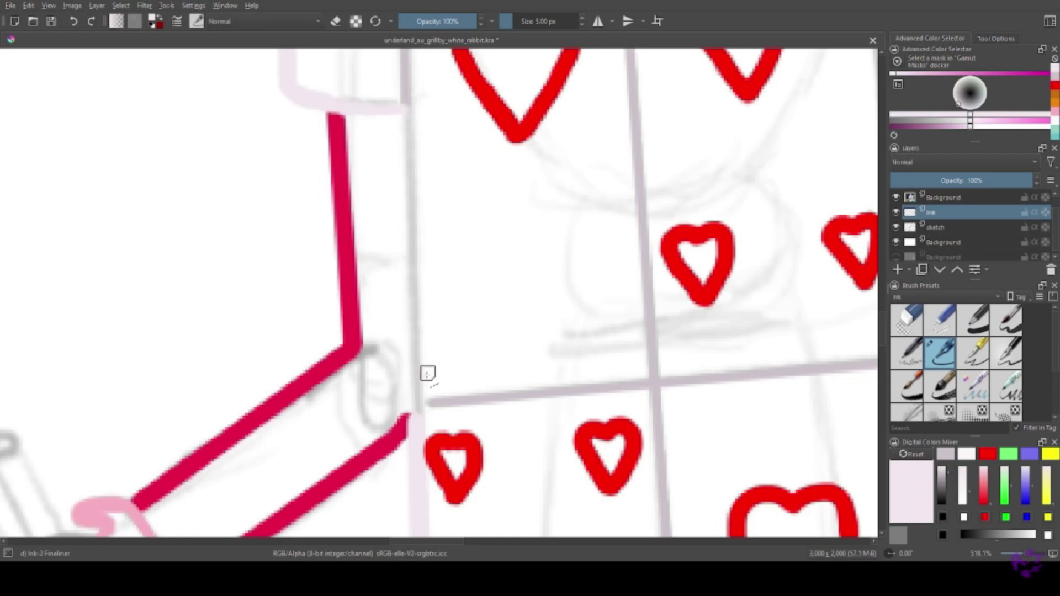
{"action": "scroll", "coordinate": [213, 168], "scroll_direction": "up", "scroll_amount": 2}
{"action": "scroll", "coordinate": [214, 168], "scroll_direction": "right", "scroll_amount": 2}
{"action": "scroll", "coordinate": [304, 220], "scroll_direction": "right", "scroll_amount": 10}
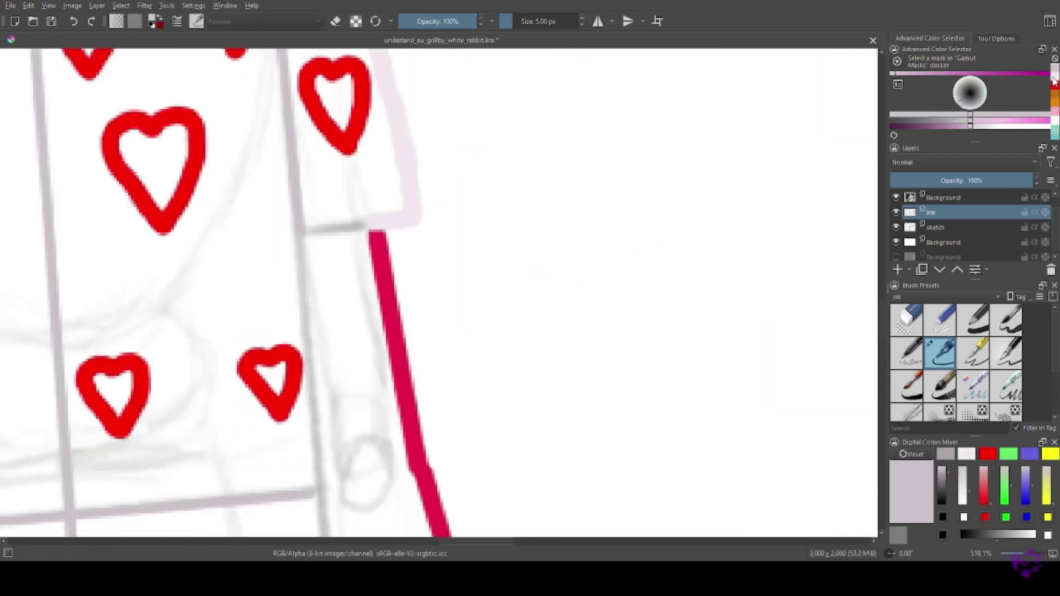
{"action": "scroll", "coordinate": [291, 101], "scroll_direction": "down", "scroll_amount": 3}
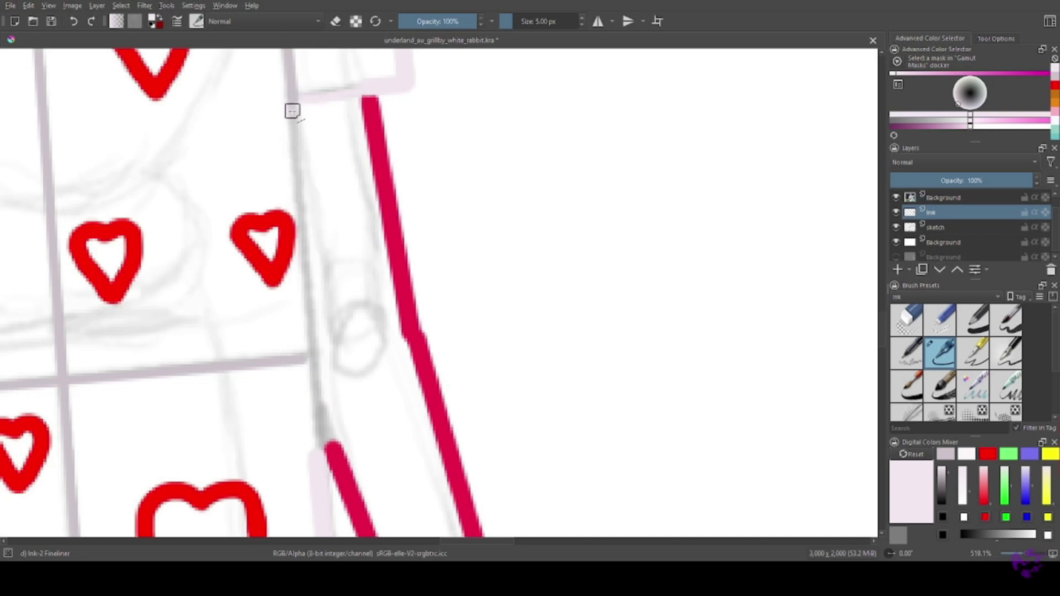
{"action": "scroll", "coordinate": [124, 186], "scroll_direction": "down", "scroll_amount": 3}
{"action": "scroll", "coordinate": [124, 187], "scroll_direction": "right", "scroll_amount": 1}
Delete the White Rabbit reference layer and show the orange flame-headed character reference as the uppermost layer.
{"action": "scroll", "coordinate": [124, 187], "scroll_direction": "down", "scroll_amount": 10}
{"action": "left_click", "coordinate": [1051, 269]}
{"action": "left_click_drag", "start_coordinate": [969, 238], "coordinate": [898, 211]}
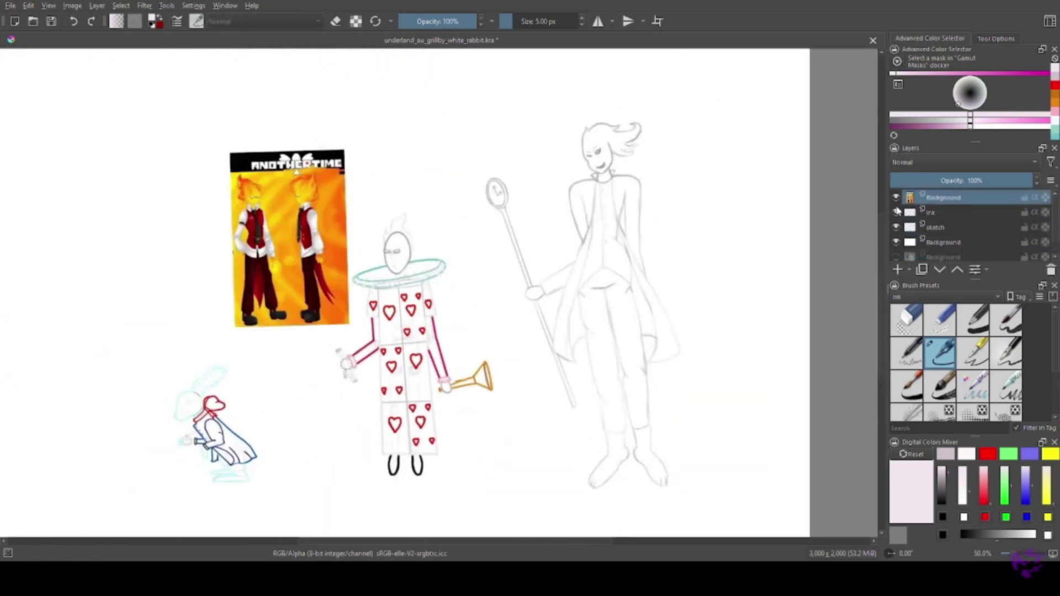
Sample the yellow from the flame-headed reference and set the brush size to 8 px.
{"action": "scroll", "coordinate": [232, 170], "scroll_direction": "up", "scroll_amount": 5}
{"action": "left_click", "coordinate": [177, 144], "text": "ctrl"}
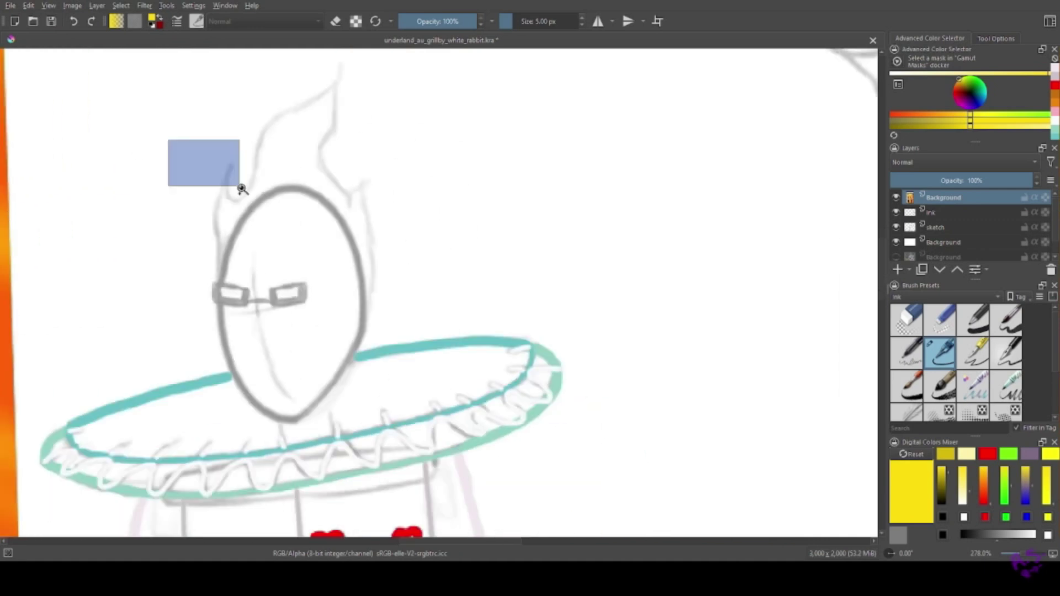
{"action": "scroll", "coordinate": [239, 187], "scroll_direction": "up", "scroll_amount": 3}
{"action": "left_click", "coordinate": [583, 17]}
Try inking the lower edge of the card figure's face in yellow.
{"action": "left_click_drag", "start_coordinate": [339, 437], "coordinate": [326, 402]}
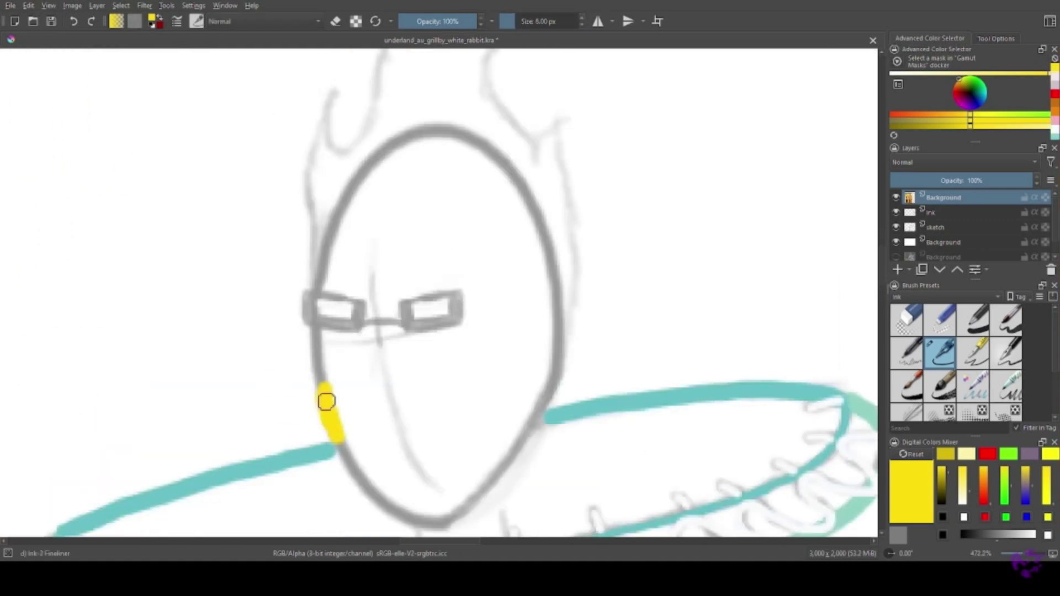
{"action": "left_click", "coordinate": [73, 21]}
{"action": "scroll", "coordinate": [428, 194], "scroll_direction": "down", "scroll_amount": 5}
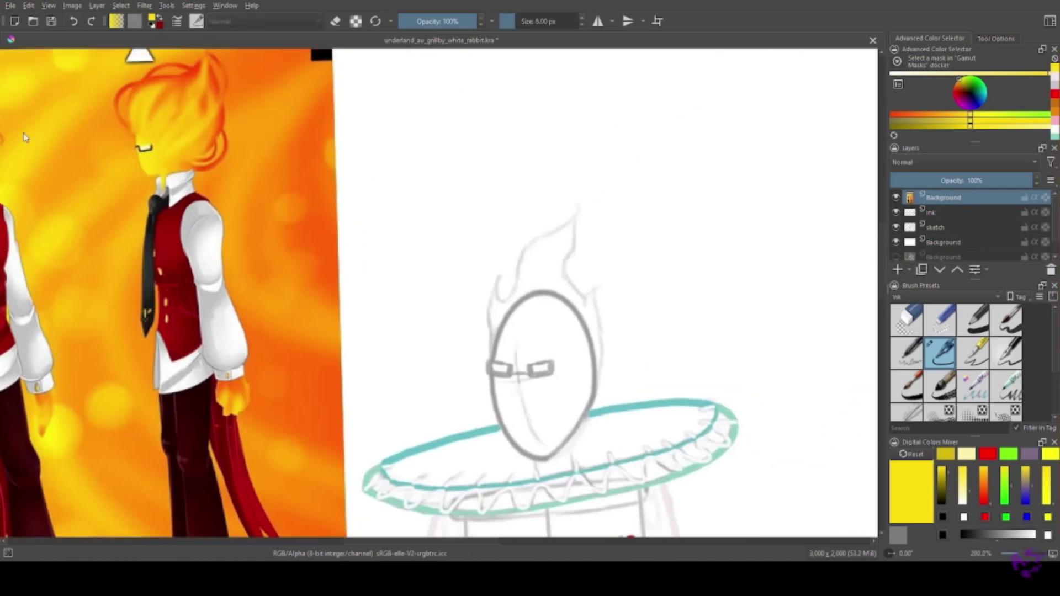
Ink the lower edge of the flame head in reference red-orange and the outer rim of its glasses in black at 8 px.
{"action": "left_click", "coordinate": [24, 135], "text": "ctrl"}
{"action": "scroll", "coordinate": [270, 197], "scroll_direction": "up", "scroll_amount": 5}
{"action": "scroll", "coordinate": [545, 362], "scroll_direction": "up", "scroll_amount": 4}
{"action": "mouse_move", "coordinate": [368, 195]}
{"action": "left_mouse_down"}
{"action": "mouse_move", "coordinate": [396, 332]}
{"action": "mouse_move", "coordinate": [300, 550]}
{"action": "left_mouse_up"}
{"action": "key", "text": "d"}
{"action": "mouse_move", "coordinate": [268, 412]}
{"action": "left_mouse_down"}
{"action": "mouse_move", "coordinate": [256, 367]}
{"action": "mouse_move", "coordinate": [251, 381]}
{"action": "left_mouse_up"}
Resample the red-orange and ink the flame head's remaining outline, including the flame tips and both sides of the face.
{"action": "left_click", "coordinate": [269, 453], "text": "ctrl"}
{"action": "left_click_drag", "start_coordinate": [101, 34], "coordinate": [38, 103]}
{"action": "mouse_move", "coordinate": [199, 413]}
{"action": "left_mouse_down"}
{"action": "mouse_move", "coordinate": [195, 281]}
{"action": "mouse_move", "coordinate": [221, 205]}
{"action": "mouse_move", "coordinate": [225, 265]}
{"action": "mouse_move", "coordinate": [217, 258]}
{"action": "mouse_move", "coordinate": [222, 265]}
{"action": "mouse_move", "coordinate": [270, 164]}
{"action": "mouse_move", "coordinate": [396, 66]}
{"action": "left_mouse_up"}
{"action": "mouse_move", "coordinate": [214, 114]}
{"action": "left_mouse_down"}
{"action": "mouse_move", "coordinate": [125, 189]}
{"action": "mouse_move", "coordinate": [97, 244]}
{"action": "left_mouse_up"}
Set the brush size to 5 px and ink the flame head's chin in red-orange.
{"action": "mouse_move", "coordinate": [270, 196]}
{"action": "left_mouse_down"}
{"action": "mouse_move", "coordinate": [308, 161]}
{"action": "mouse_move", "coordinate": [304, 255]}
{"action": "mouse_move", "coordinate": [370, 363]}
{"action": "mouse_move", "coordinate": [236, 111]}
{"action": "mouse_move", "coordinate": [260, 360]}
{"action": "mouse_move", "coordinate": [212, 447]}
{"action": "mouse_move", "coordinate": [558, 25]}
{"action": "left_mouse_up"}
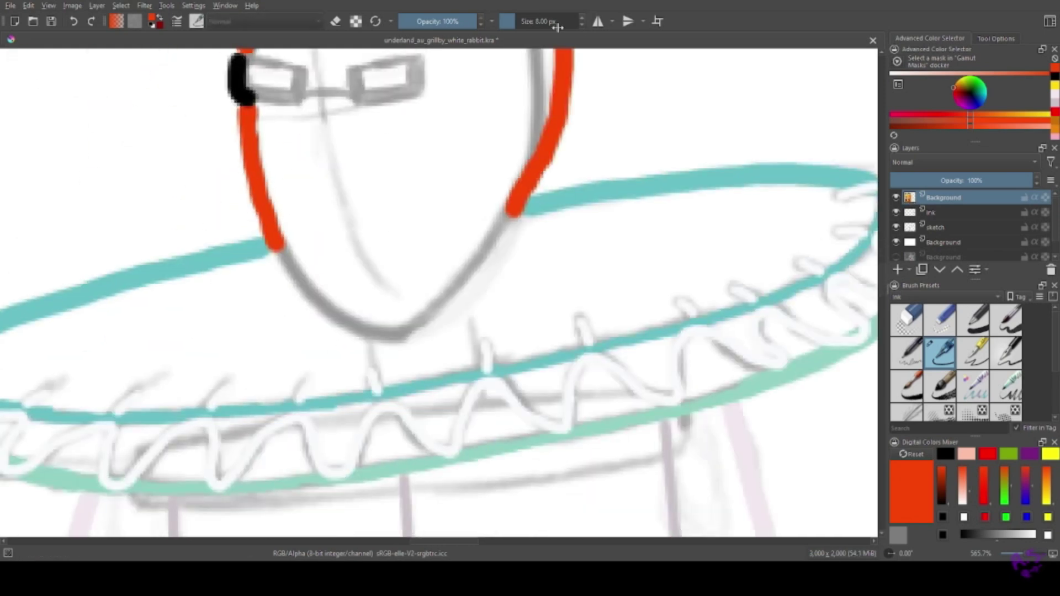
{"action": "left_click", "coordinate": [582, 24]}
{"action": "mouse_move", "coordinate": [514, 213]}
{"action": "left_mouse_down"}
{"action": "mouse_move", "coordinate": [485, 260]}
{"action": "mouse_move", "coordinate": [406, 329]}
{"action": "left_mouse_up"}
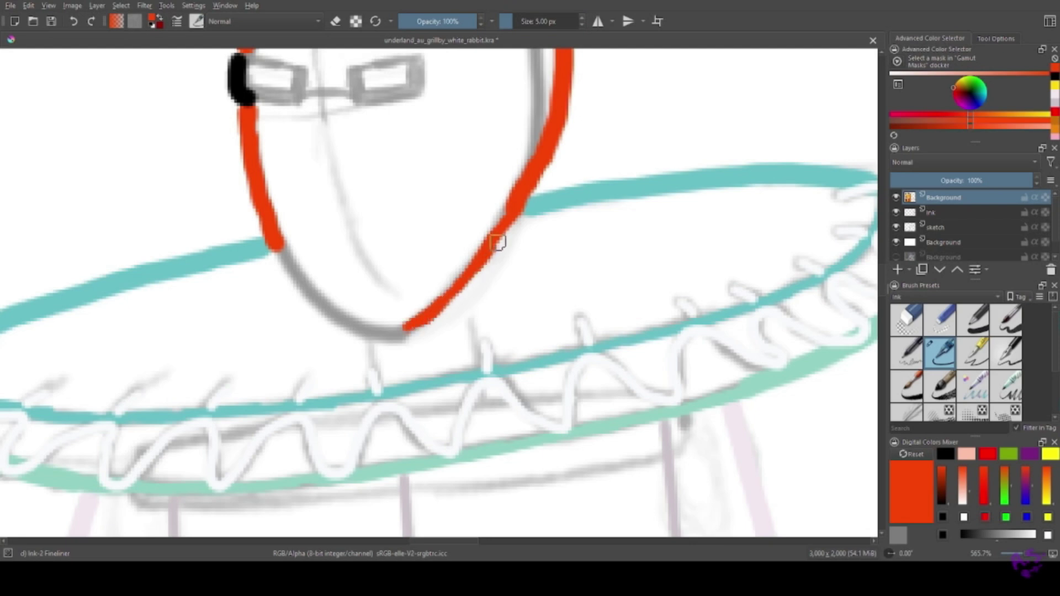
{"action": "left_click_drag", "start_coordinate": [275, 255], "coordinate": [336, 308]}
Ink the lower frames and bridge of the flame head's glasses in black.
{"action": "left_click_drag", "start_coordinate": [405, 230], "coordinate": [416, 373]}
{"action": "left_click", "coordinate": [947, 463]}
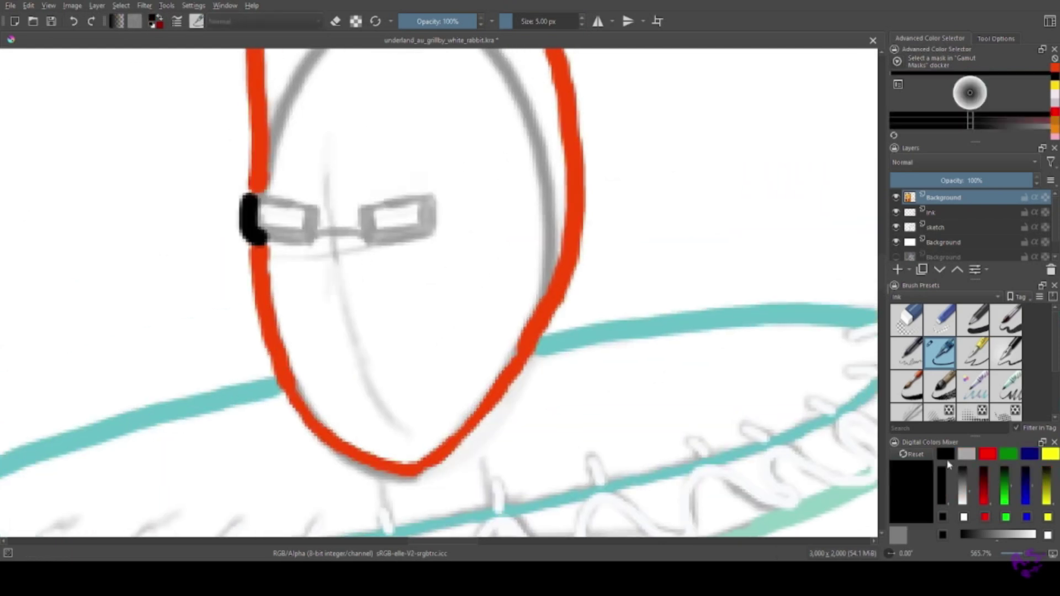
{"action": "mouse_move", "coordinate": [378, 227]}
{"action": "left_mouse_down"}
{"action": "mouse_move", "coordinate": [403, 230]}
{"action": "mouse_move", "coordinate": [422, 202]}
{"action": "mouse_move", "coordinate": [431, 231]}
{"action": "mouse_move", "coordinate": [367, 241]}
{"action": "left_mouse_up"}
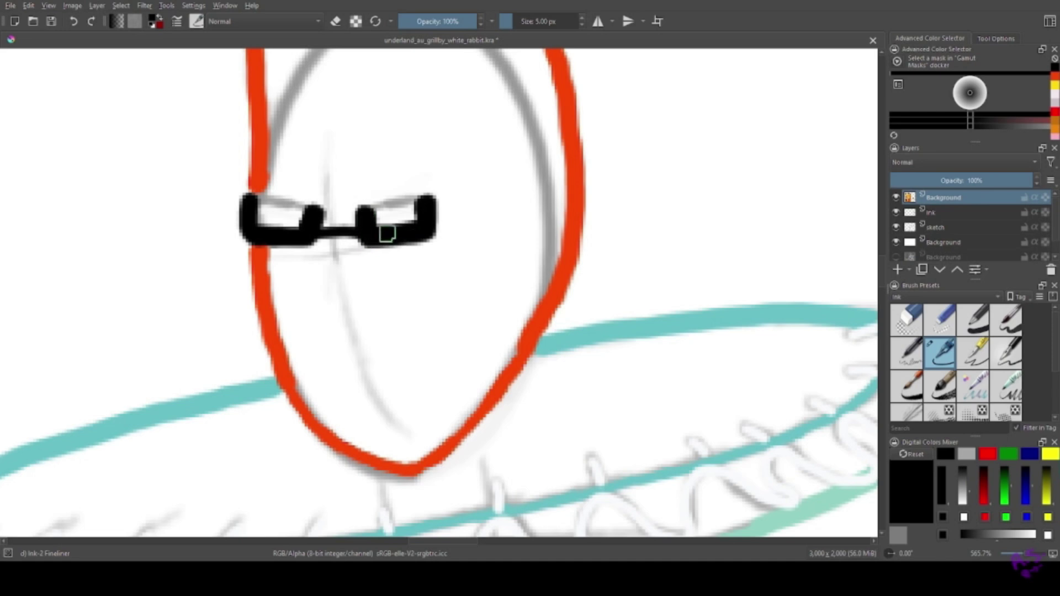
Sample a pale cream from the reference and ink the lenses of the flame head's glasses with it.
{"action": "key", "text": "ctrl+Tab"}
{"action": "left_click", "coordinate": [24, 123], "text": "ctrl"}
{"action": "key", "text": "ctrl+Tab"}
{"action": "left_click_drag", "start_coordinate": [265, 283], "coordinate": [297, 287]}
{"action": "left_click_drag", "start_coordinate": [406, 284], "coordinate": [422, 283]}
{"action": "key", "text": "1"}
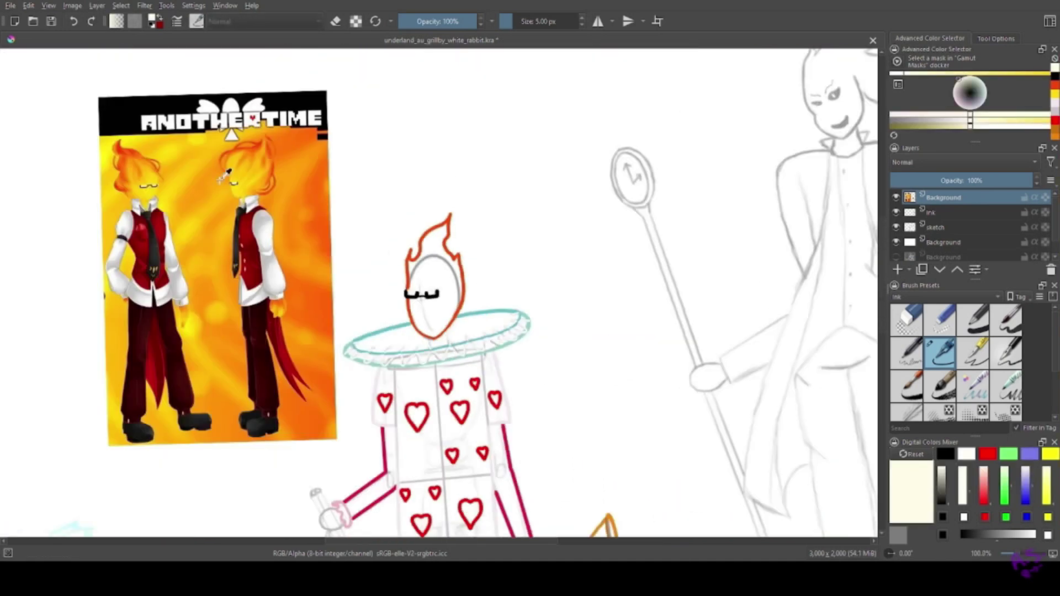
{"action": "key", "text": "plus"}
{"action": "key", "text": "plus"}
{"action": "key", "text": "plus"}
{"action": "key", "text": "plus"}
{"action": "key", "text": "plus"}
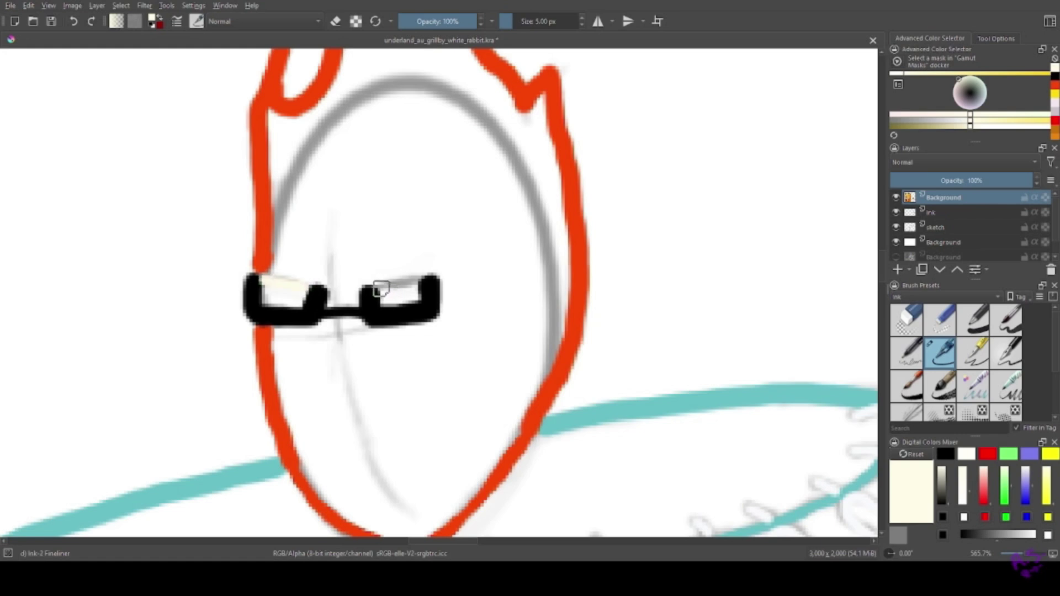
Ink the outlines of the card figure's hands in red-orange, closing the scroll hand's circle with a 5 px brush.
{"action": "key", "text": "1"}
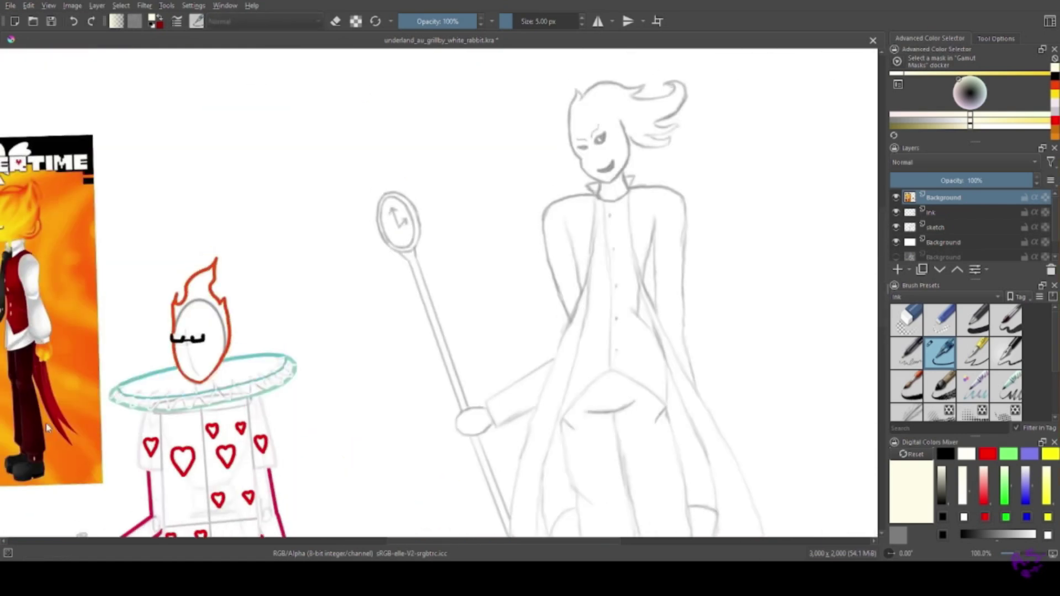
{"action": "left_click_drag", "start_coordinate": [45, 422], "coordinate": [11, 75]}
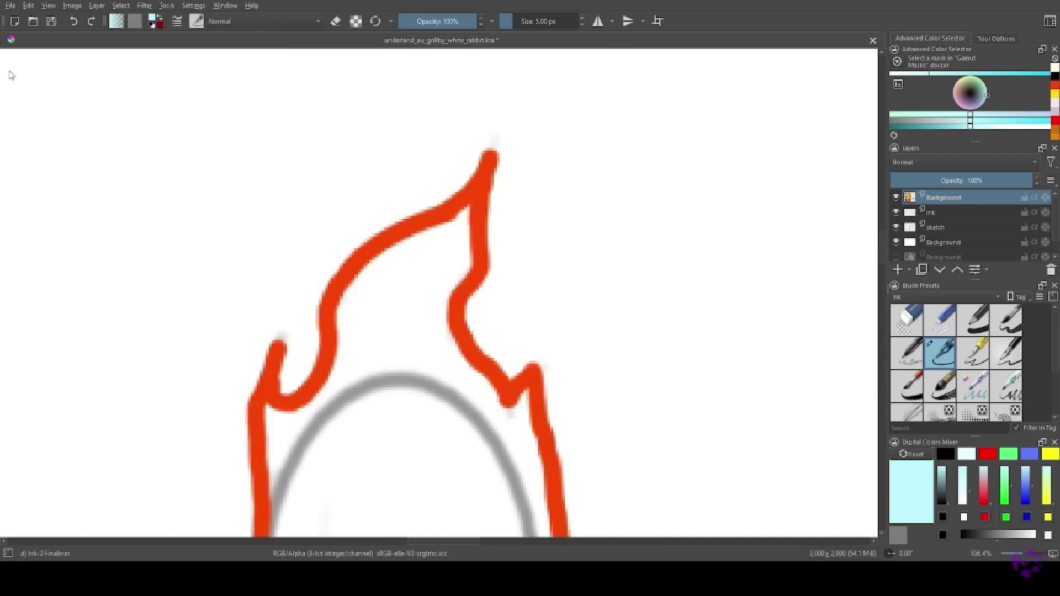
{"action": "key", "text": "1"}
{"action": "left_click_drag", "start_coordinate": [31, 135], "coordinate": [274, 45]}
{"action": "mouse_move", "coordinate": [464, 168]}
{"action": "left_mouse_down"}
{"action": "mouse_move", "coordinate": [480, 192]}
{"action": "mouse_move", "coordinate": [487, 277]}
{"action": "mouse_move", "coordinate": [401, 289]}
{"action": "mouse_move", "coordinate": [359, 182]}
{"action": "left_mouse_up"}
{"action": "mouse_move", "coordinate": [359, 183]}
{"action": "left_mouse_down"}
{"action": "mouse_move", "coordinate": [428, 248]}
{"action": "mouse_move", "coordinate": [276, 188]}
{"action": "left_mouse_up"}
{"action": "left_click_drag", "start_coordinate": [246, 249], "coordinate": [290, 334]}
{"action": "left_click_drag", "start_coordinate": [384, 305], "coordinate": [380, 320]}
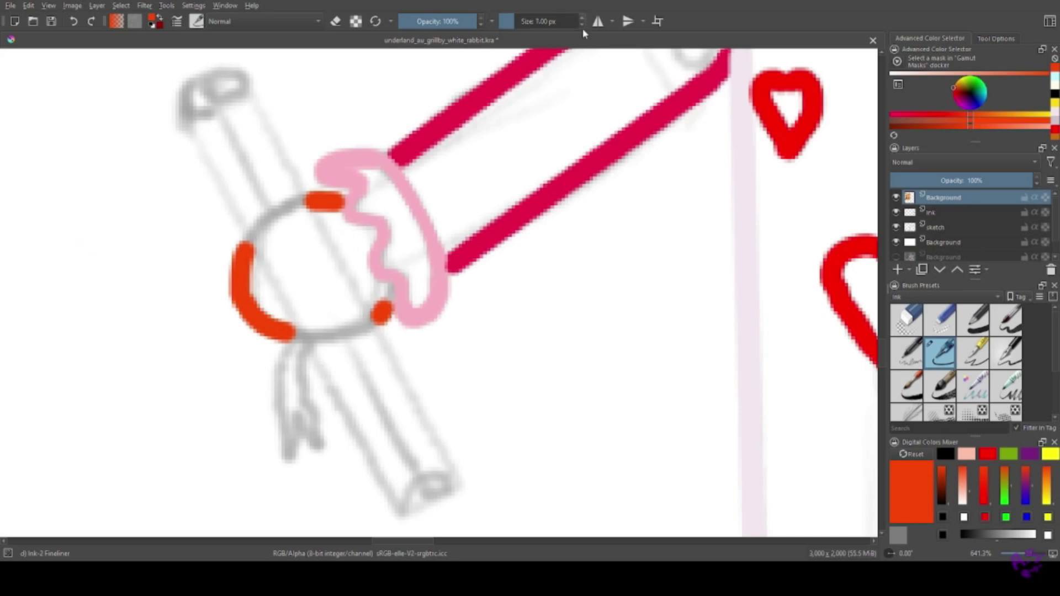
{"action": "left_click_drag", "start_coordinate": [317, 198], "coordinate": [246, 247]}
{"action": "left_click_drag", "start_coordinate": [293, 336], "coordinate": [381, 293]}
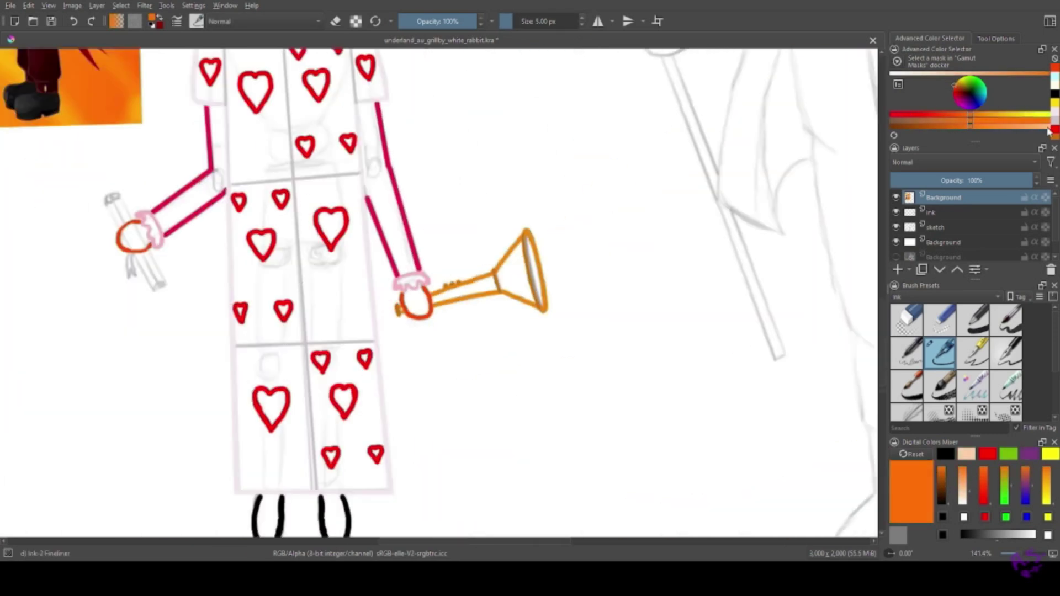
Ink the long outer edges of the card figure's scroll in pale orange at 5 px.
{"action": "scroll", "coordinate": [309, 105], "scroll_direction": "up", "scroll_amount": 3}
{"action": "left_click_drag", "start_coordinate": [301, 96], "coordinate": [339, 176]}
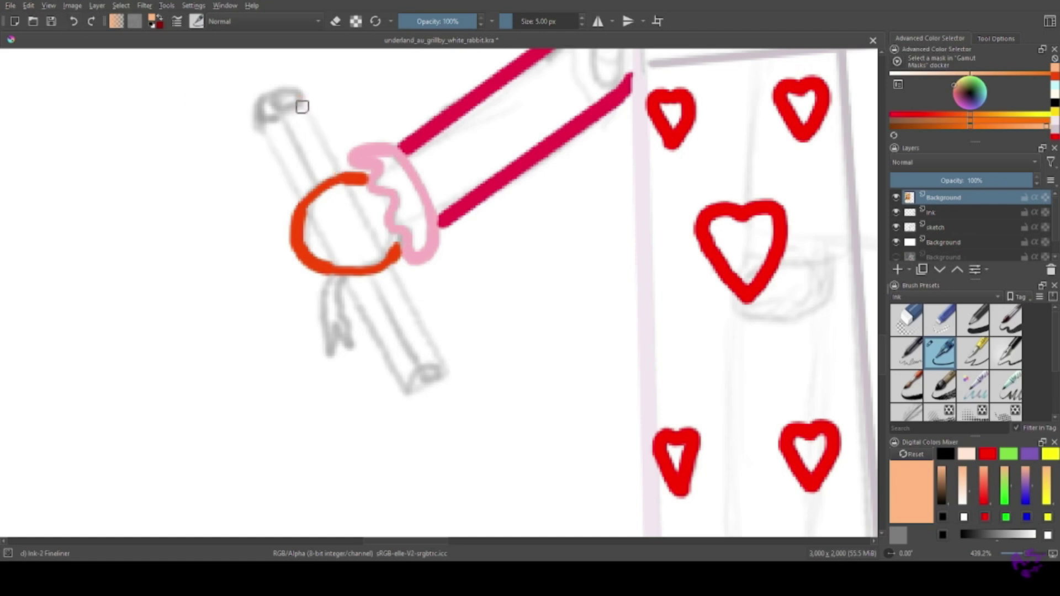
{"action": "left_click_drag", "start_coordinate": [402, 266], "coordinate": [442, 364]}
{"action": "left_click_drag", "start_coordinate": [347, 275], "coordinate": [402, 380]}
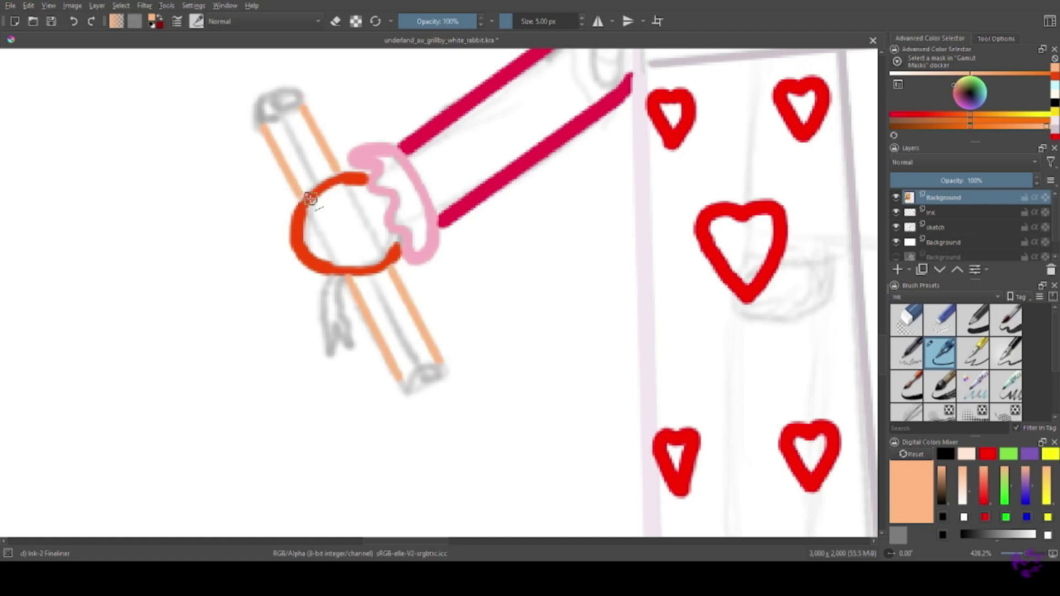
Ink the scroll's centre line and the inner curls at its ends in brown shades.
{"action": "left_click", "coordinate": [942, 485]}
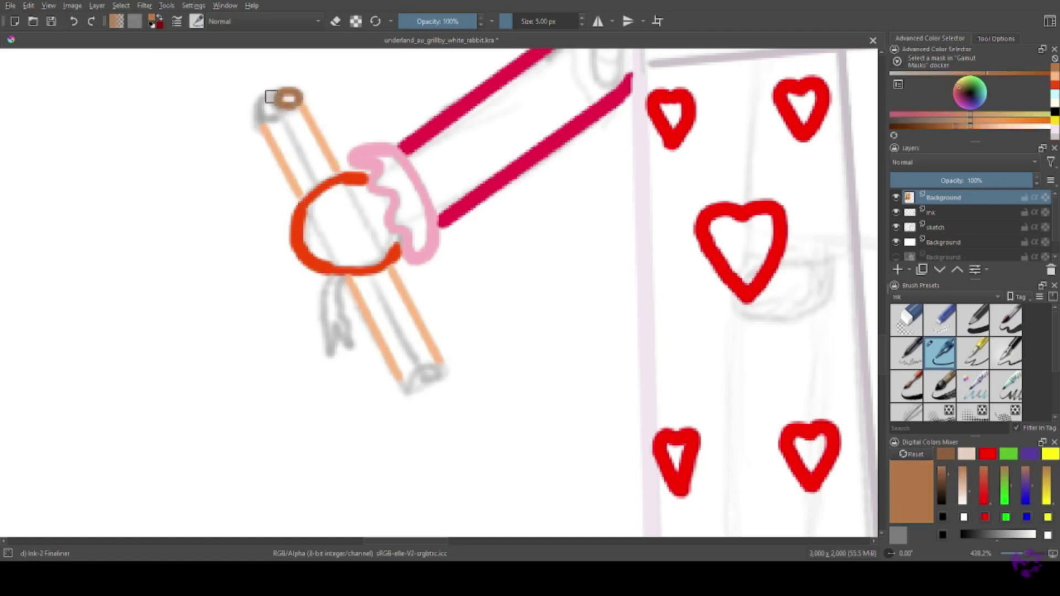
{"action": "left_click_drag", "start_coordinate": [420, 367], "coordinate": [367, 275]}
{"action": "left_click_drag", "start_coordinate": [318, 184], "coordinate": [280, 119]}
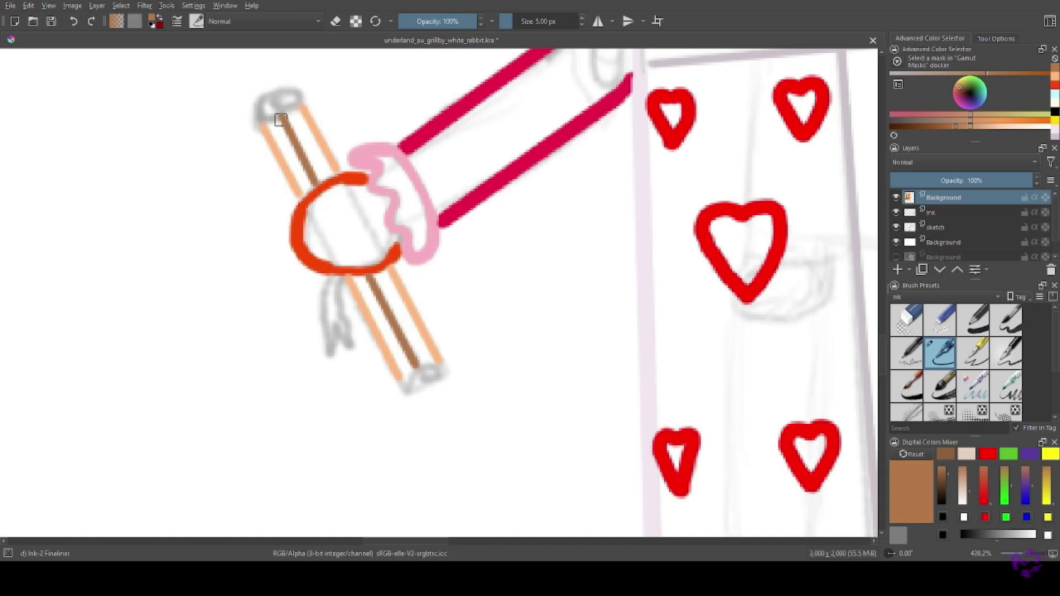
{"action": "left_click", "coordinate": [944, 456]}
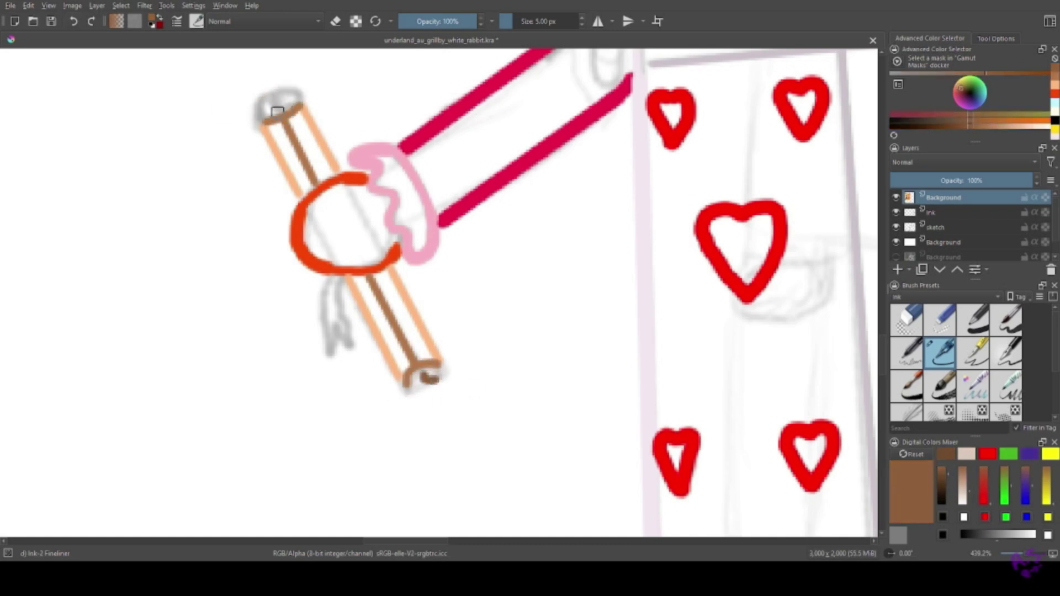
Ink the scroll's rounded ends in pale orange with brown inner marks, and its hanging ribbon in red.
{"action": "left_click", "coordinate": [267, 100], "text": "ctrl"}
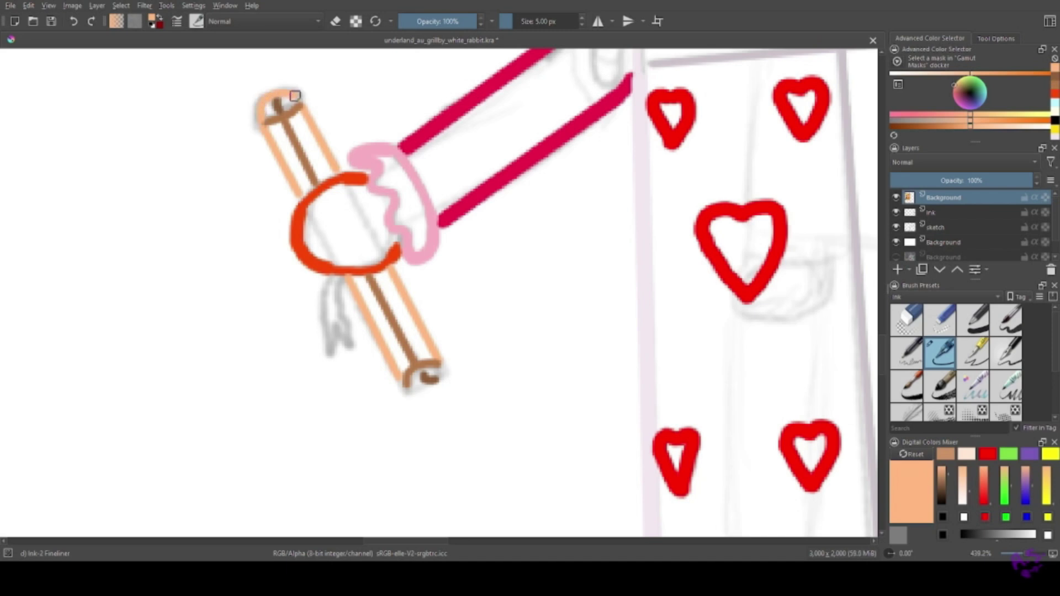
{"action": "left_click", "coordinate": [280, 100], "text": "ctrl"}
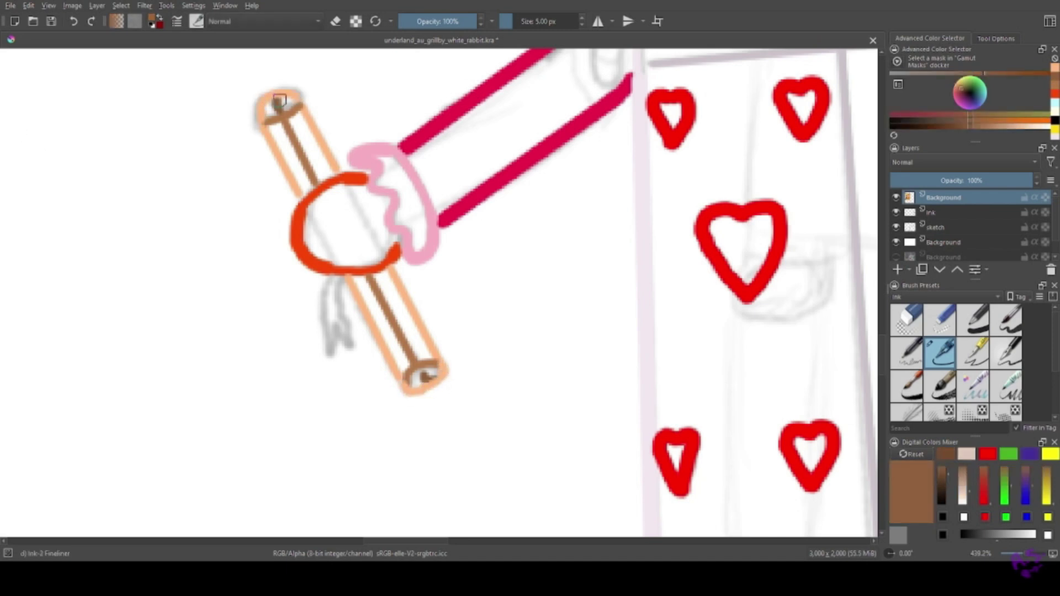
{"action": "left_click", "coordinate": [983, 453]}
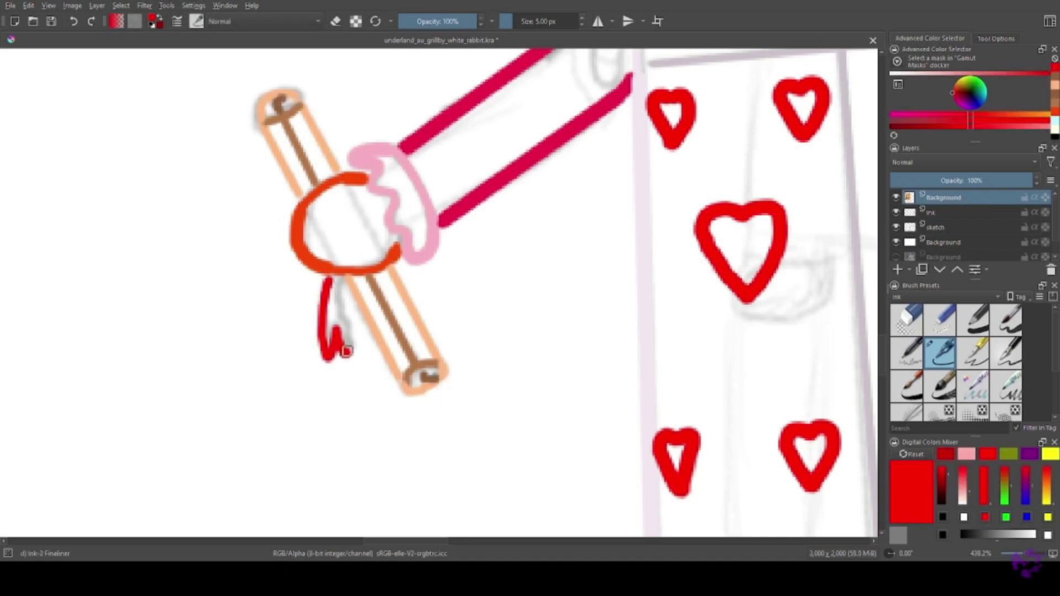
Switch to pale cyan at 8 px and ink the curved outlines beside both of the tall figure's thighs.
{"action": "scroll", "coordinate": [328, 279], "scroll_direction": "down", "scroll_amount": 10}
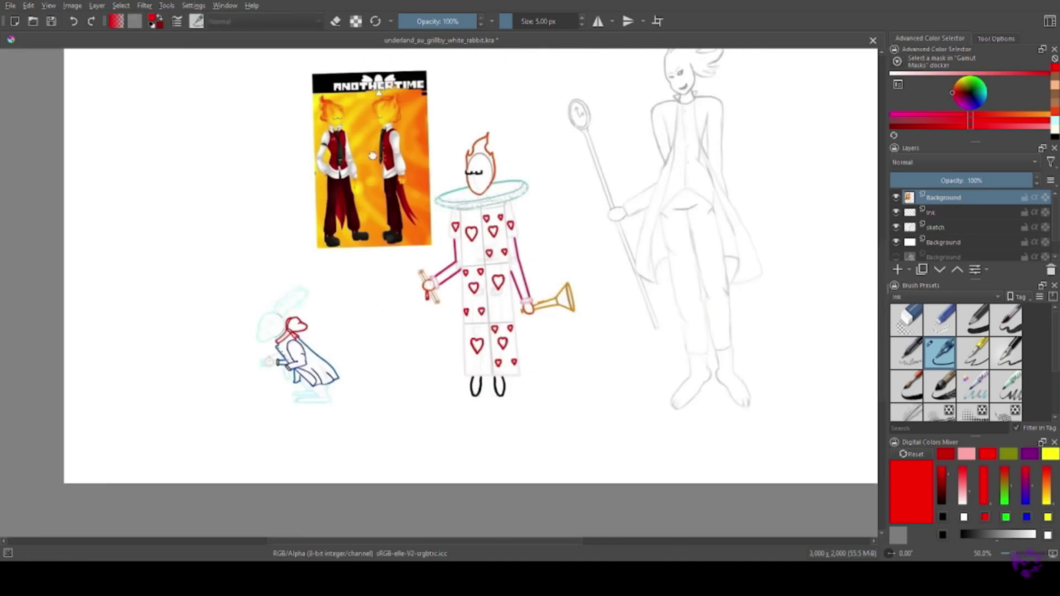
{"action": "scroll", "coordinate": [63, 254], "scroll_direction": "up", "scroll_amount": 5}
{"action": "left_click", "coordinate": [583, 19]}
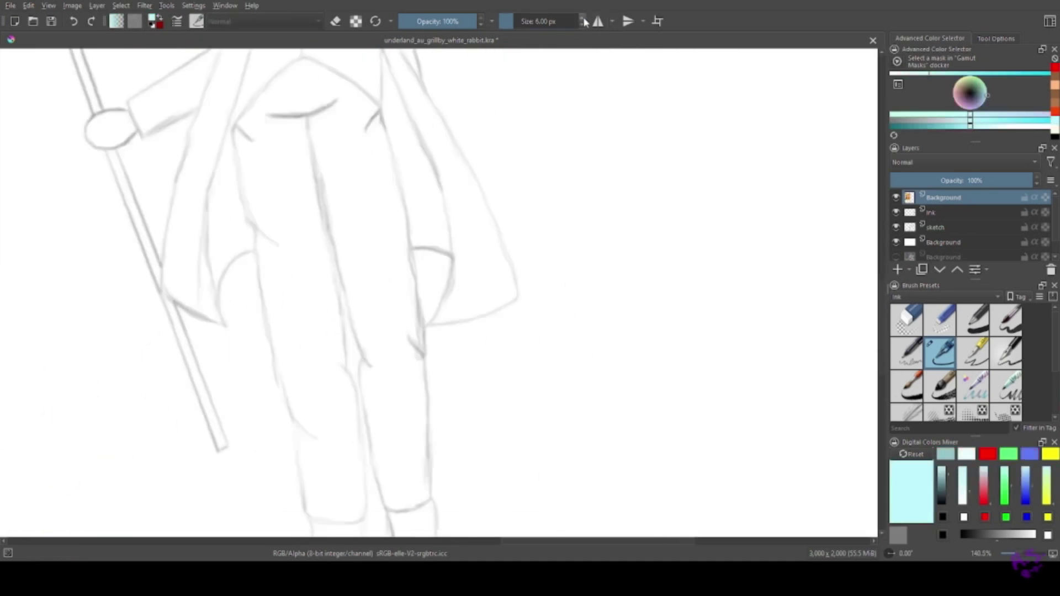
{"action": "scroll", "coordinate": [12, 216], "scroll_direction": "up", "scroll_amount": 5}
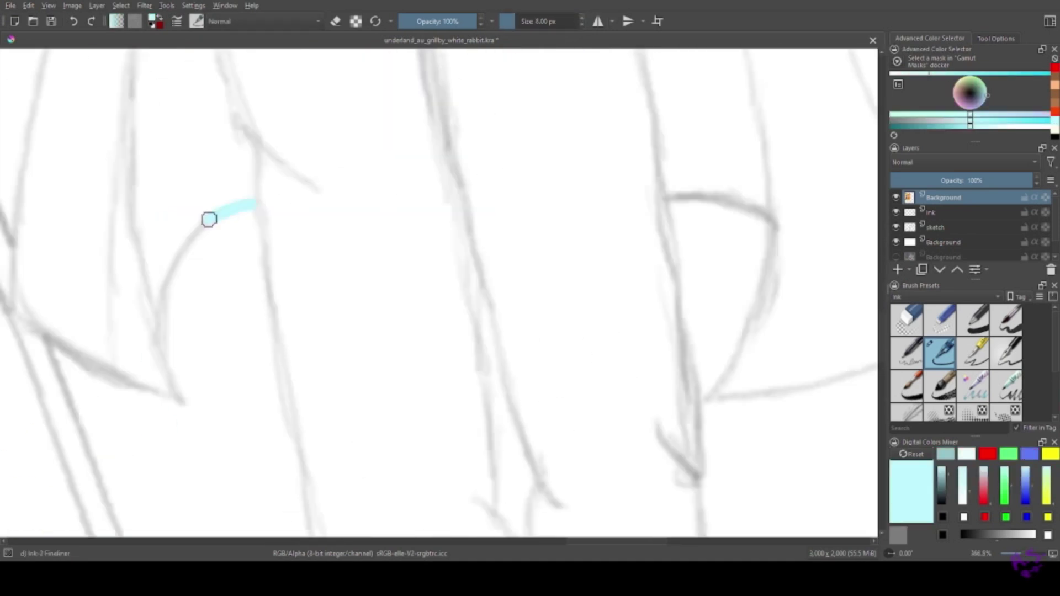
{"action": "left_click_drag", "start_coordinate": [209, 219], "coordinate": [252, 203]}
{"action": "left_click_drag", "start_coordinate": [668, 196], "coordinate": [753, 210]}
{"action": "scroll", "coordinate": [253, 204], "scroll_direction": "down", "scroll_amount": 5}
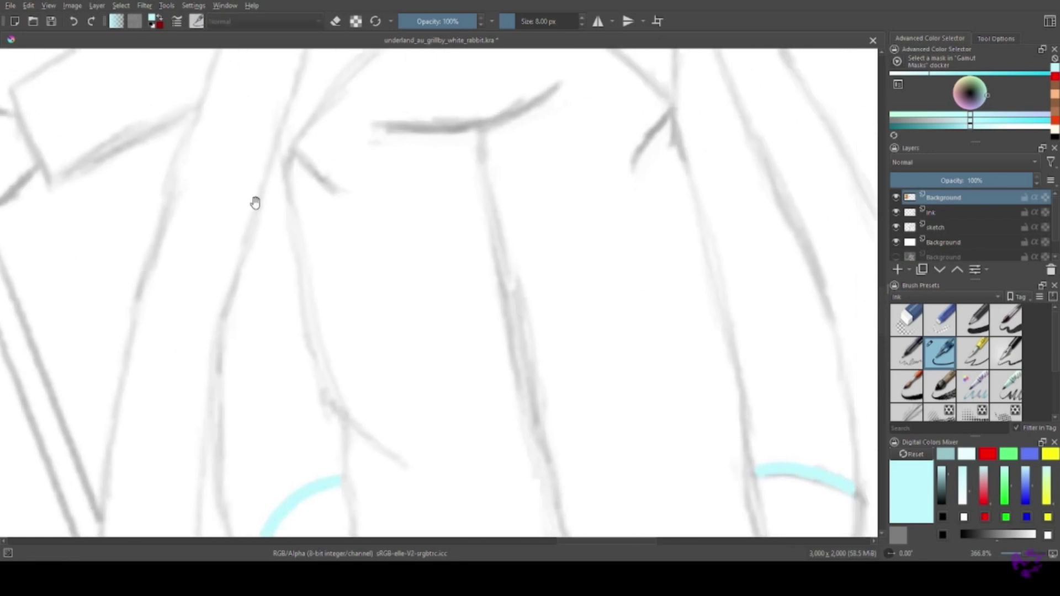
Ink both sides of the tall figure's face in pale cyan.
{"action": "scroll", "coordinate": [218, 180], "scroll_direction": "up", "scroll_amount": 5}
{"action": "mouse_move", "coordinate": [524, 151]}
{"action": "left_mouse_down"}
{"action": "mouse_move", "coordinate": [440, 204]}
{"action": "mouse_move", "coordinate": [424, 163]}
{"action": "mouse_move", "coordinate": [241, 197]}
{"action": "left_mouse_up"}
{"action": "scroll", "coordinate": [31, 221], "scroll_direction": "up", "scroll_amount": 3}
{"action": "mouse_move", "coordinate": [217, 91]}
{"action": "left_mouse_down"}
{"action": "mouse_move", "coordinate": [221, 273]}
{"action": "mouse_move", "coordinate": [289, 296]}
{"action": "mouse_move", "coordinate": [285, 379]}
{"action": "mouse_move", "coordinate": [406, 489]}
{"action": "left_mouse_up"}
{"action": "mouse_move", "coordinate": [563, 244]}
{"action": "left_mouse_down"}
{"action": "mouse_move", "coordinate": [256, 138]}
{"action": "mouse_move", "coordinate": [260, 243]}
{"action": "mouse_move", "coordinate": [229, 354]}
{"action": "left_mouse_up"}
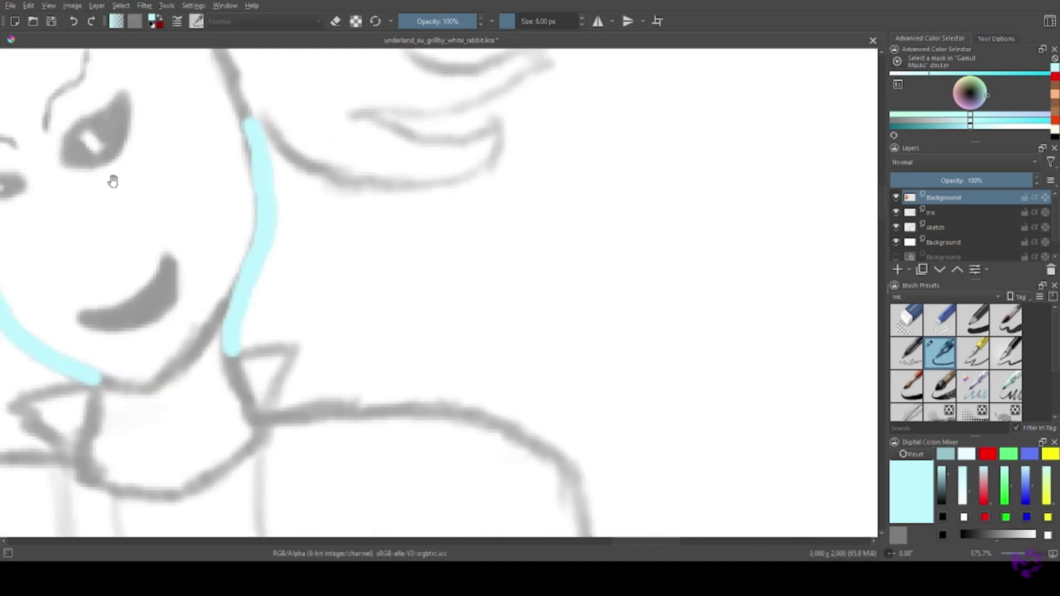
Ink the tall figure's swept-back hair outline in pale cyan, from the forehead tuft around the trailing locks.
{"action": "left_click_drag", "start_coordinate": [113, 181], "coordinate": [30, 466]}
{"action": "mouse_move", "coordinate": [377, 106]}
{"action": "left_mouse_down"}
{"action": "mouse_move", "coordinate": [450, 92]}
{"action": "mouse_move", "coordinate": [499, 160]}
{"action": "mouse_move", "coordinate": [357, 310]}
{"action": "mouse_move", "coordinate": [355, 392]}
{"action": "mouse_move", "coordinate": [378, 459]}
{"action": "mouse_move", "coordinate": [250, 462]}
{"action": "left_mouse_up"}
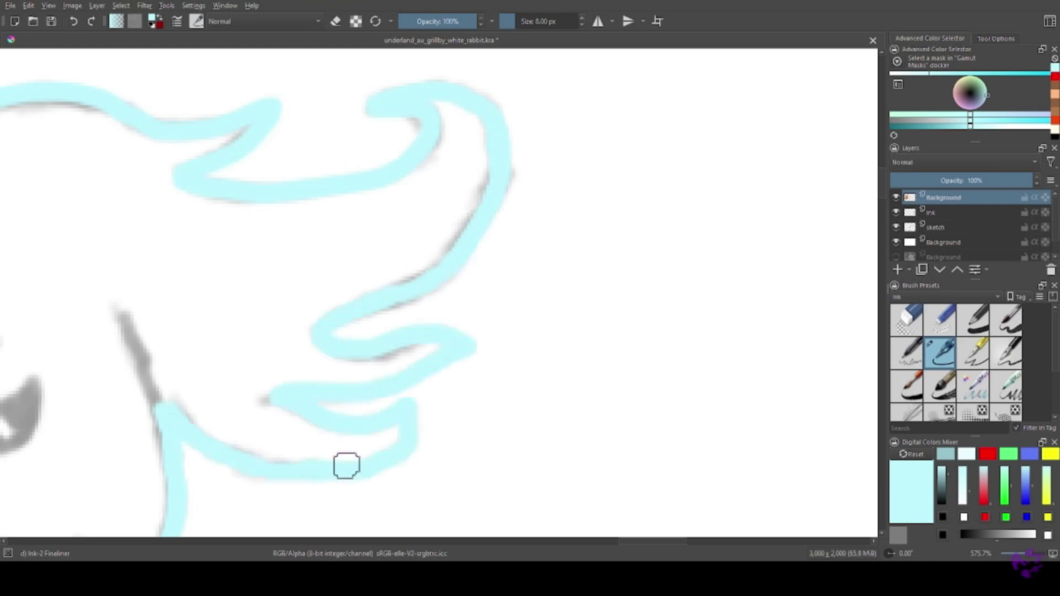
{"action": "left_click_drag", "start_coordinate": [346, 466], "coordinate": [645, 499]}
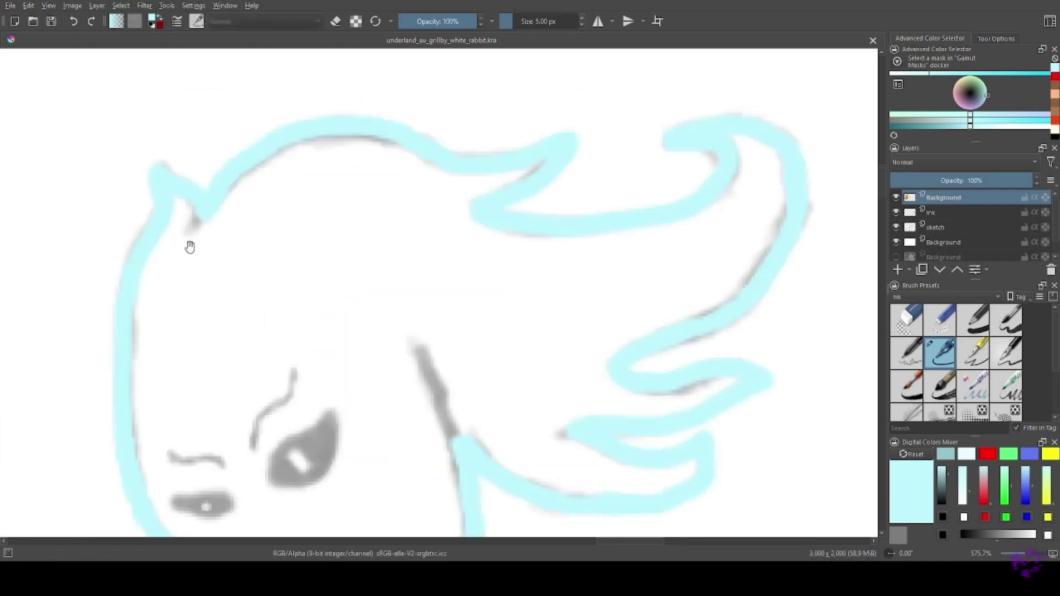
Ink the tall figure's temple line, chin and neck edge in pale cyan at 5 px.
{"action": "left_click_drag", "start_coordinate": [190, 247], "coordinate": [55, 73]}
{"action": "left_click_drag", "start_coordinate": [278, 173], "coordinate": [304, 234]}
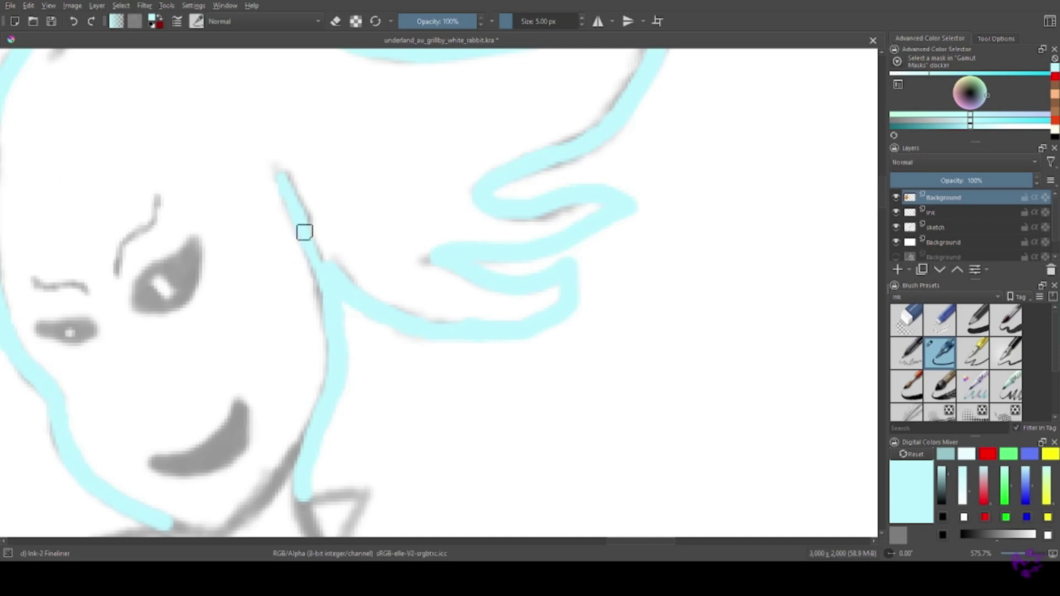
{"action": "left_click_drag", "start_coordinate": [61, 430], "coordinate": [111, 264]}
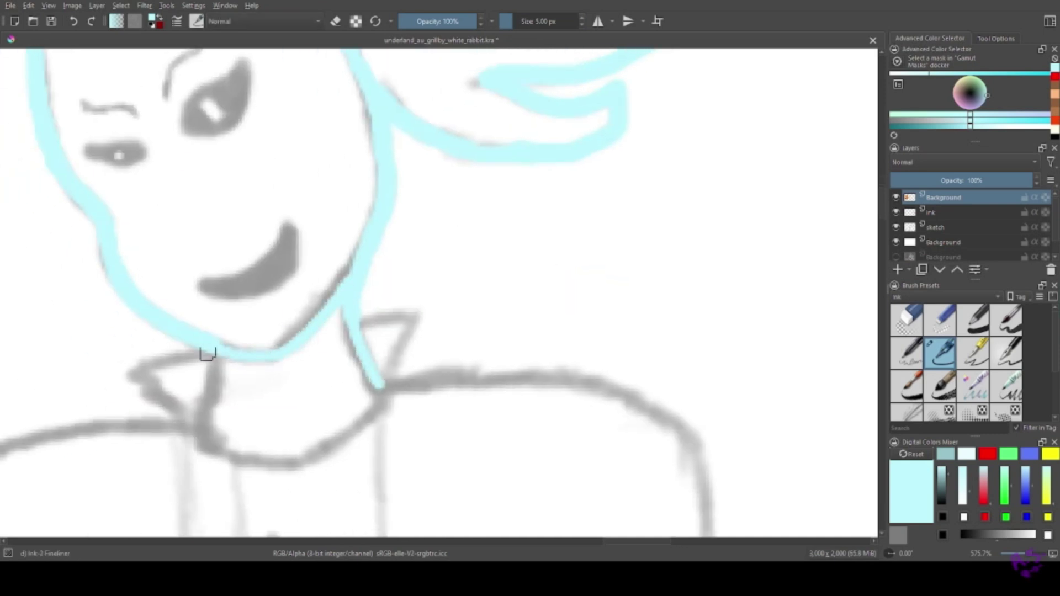
Ink the outline of the tall figure's staff-holding hand in pale cyan at 5 px.
{"action": "left_click_drag", "start_coordinate": [52, 226], "coordinate": [74, 146]}
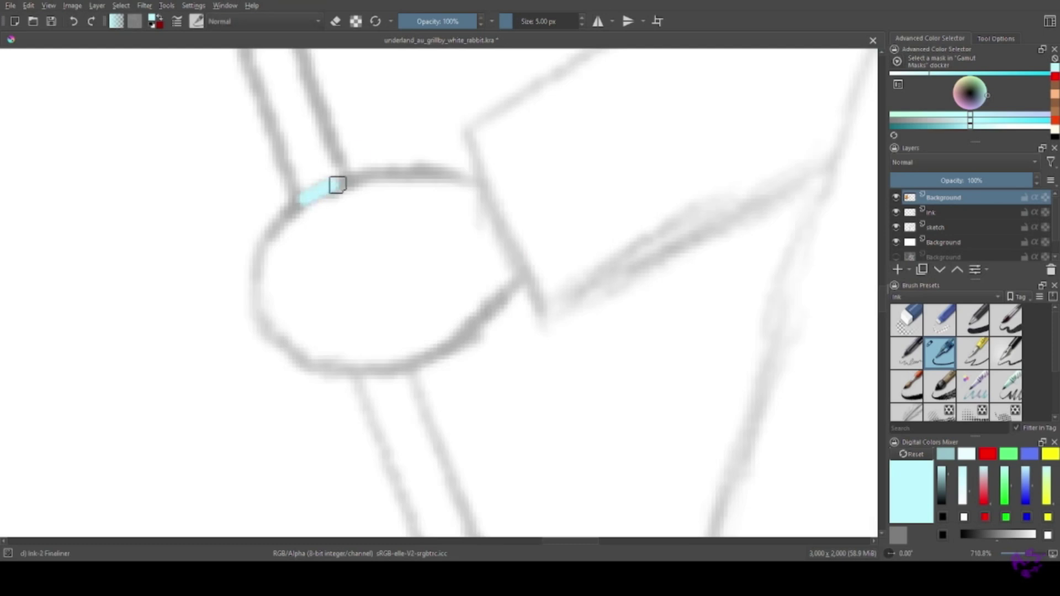
{"action": "left_click_drag", "start_coordinate": [348, 178], "coordinate": [475, 176]}
{"action": "left_click_drag", "start_coordinate": [522, 283], "coordinate": [416, 360]}
{"action": "mouse_move", "coordinate": [301, 199]}
{"action": "left_mouse_down"}
{"action": "mouse_move", "coordinate": [260, 314]}
{"action": "mouse_move", "coordinate": [353, 364]}
{"action": "mouse_move", "coordinate": [309, 397]}
{"action": "mouse_move", "coordinate": [326, 335]}
{"action": "mouse_move", "coordinate": [24, 213]}
{"action": "mouse_move", "coordinate": [369, 365]}
{"action": "left_mouse_up"}
Switch to black at 8 px and ink the outer edge of the tall figure's staff-side trouser leg.
{"action": "key", "text": "d"}
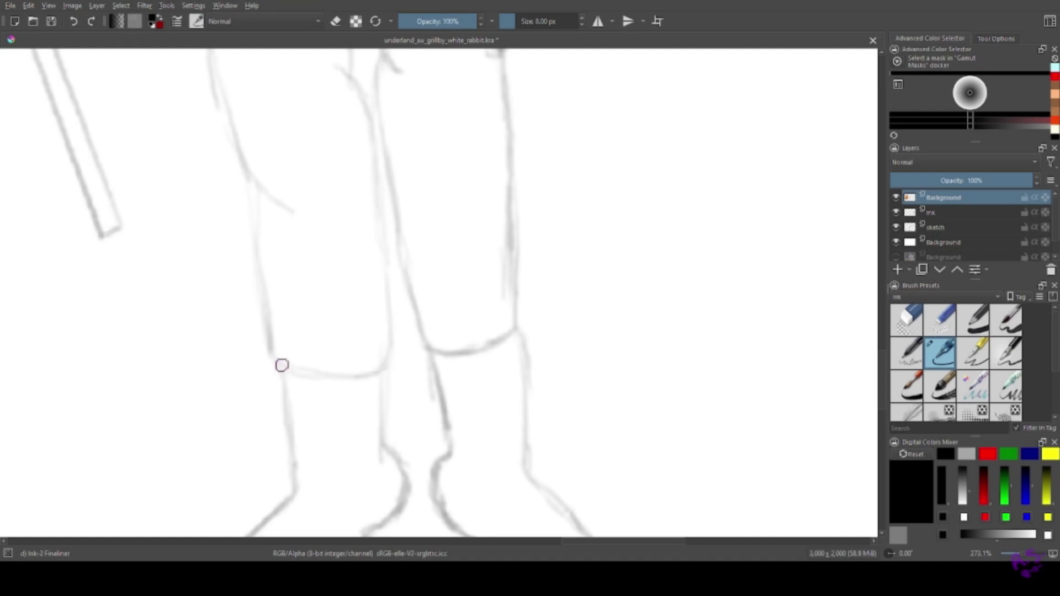
{"action": "mouse_move", "coordinate": [268, 321]}
{"action": "left_mouse_down"}
{"action": "mouse_move", "coordinate": [251, 197]}
{"action": "mouse_move", "coordinate": [310, 345]}
{"action": "mouse_move", "coordinate": [290, 272]}
{"action": "left_mouse_up"}
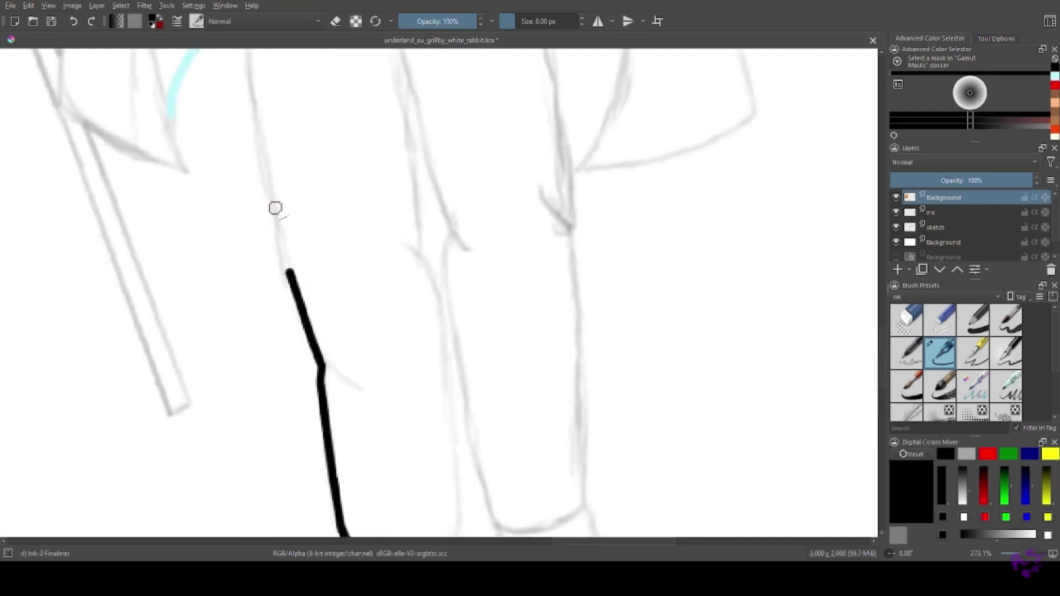
{"action": "left_click", "coordinate": [275, 208], "text": "shift"}
{"action": "left_click_drag", "start_coordinate": [275, 208], "coordinate": [225, 364]}
{"action": "left_click_drag", "start_coordinate": [194, 182], "coordinate": [227, 367]}
Ink the outer edge and lower inner edge of the tall figure's other trouser leg in black.
{"action": "left_click_drag", "start_coordinate": [382, 329], "coordinate": [157, 265]}
{"action": "left_click_drag", "start_coordinate": [271, 112], "coordinate": [293, 266]}
{"action": "left_click_drag", "start_coordinate": [300, 322], "coordinate": [304, 426]}
{"action": "scroll", "coordinate": [218, 400], "scroll_direction": "down", "scroll_amount": 5}
{"action": "left_click", "coordinate": [292, 305], "text": "shift"}
{"action": "left_click_drag", "start_coordinate": [205, 327], "coordinate": [185, 251]}
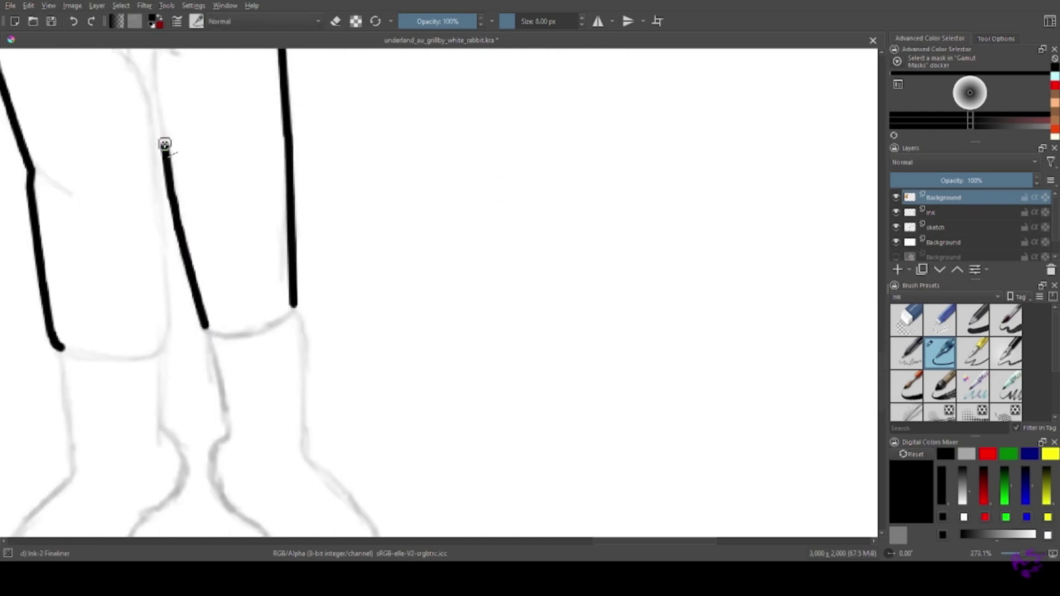
Continue the black inner edges of both trouser legs up to the crotch and down past the knees.
{"action": "scroll", "coordinate": [165, 145], "scroll_direction": "up", "scroll_amount": 4}
{"action": "scroll", "coordinate": [211, 226], "scroll_direction": "up", "scroll_amount": 4}
{"action": "left_click_drag", "start_coordinate": [251, 391], "coordinate": [210, 238]}
{"action": "left_click_drag", "start_coordinate": [220, 362], "coordinate": [202, 224]}
{"action": "scroll", "coordinate": [154, 296], "scroll_direction": "down", "scroll_amount": 5}
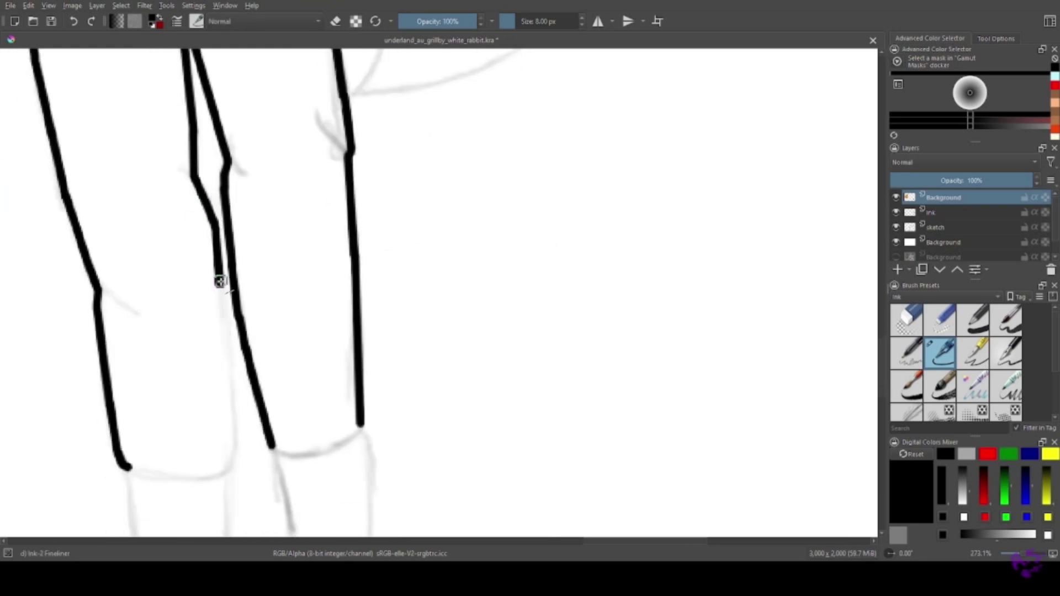
Finish the staff-side trouser leg's inner edge down to its hem in black, and change the brush colour to dark grey.
{"action": "scroll", "coordinate": [210, 108], "scroll_direction": "up", "scroll_amount": 3}
{"action": "left_click_drag", "start_coordinate": [433, 91], "coordinate": [452, 159]}
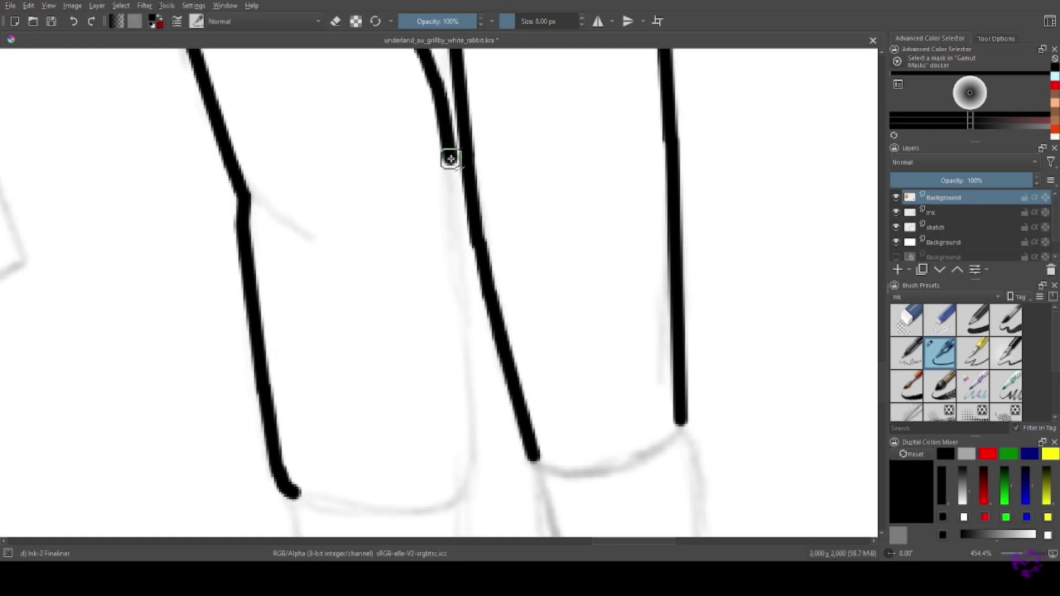
{"action": "left_click_drag", "start_coordinate": [456, 249], "coordinate": [466, 409]}
{"action": "scroll", "coordinate": [466, 277], "scroll_direction": "down", "scroll_amount": 6}
{"action": "left_click_drag", "start_coordinate": [466, 135], "coordinate": [448, 226]}
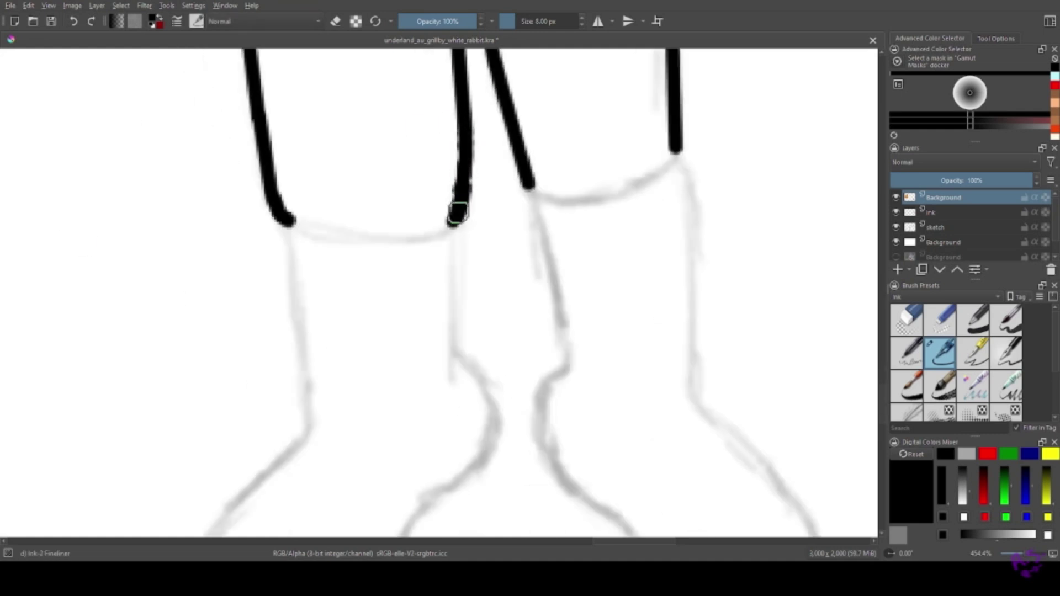
{"action": "left_click_drag", "start_coordinate": [265, 284], "coordinate": [188, 120]}
{"action": "left_click_drag", "start_coordinate": [71, 105], "coordinate": [101, 276]}
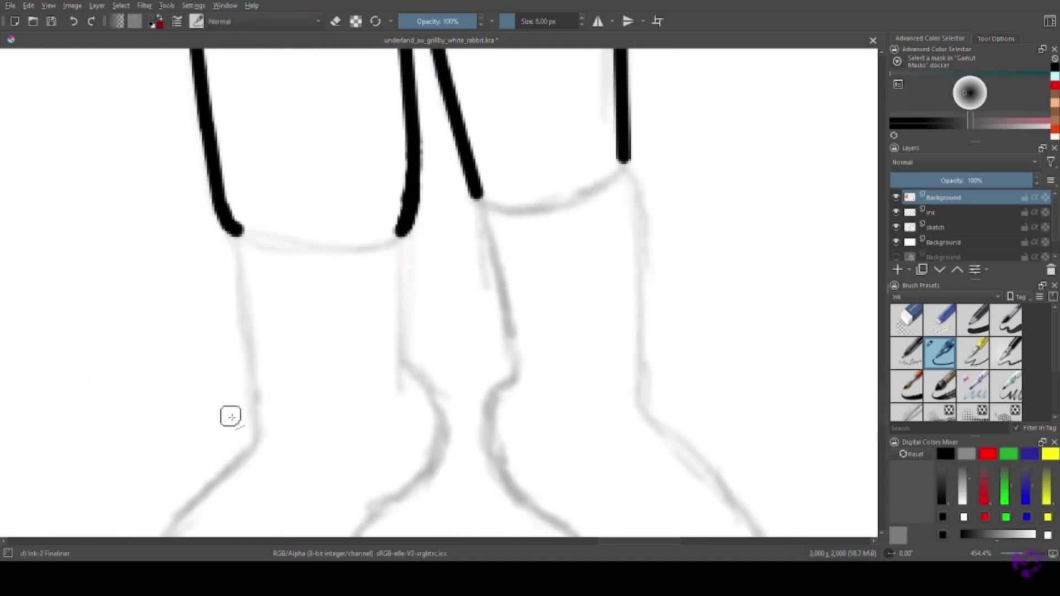
Ink the straight ankle sides of both of the tall figure's legs below the trouser hems in dark grey.
{"action": "left_click_drag", "start_coordinate": [257, 440], "coordinate": [222, 236]}
{"action": "left_click_drag", "start_coordinate": [406, 369], "coordinate": [411, 240]}
{"action": "left_click_drag", "start_coordinate": [473, 211], "coordinate": [246, 173]}
{"action": "left_click_drag", "start_coordinate": [288, 334], "coordinate": [244, 171]}
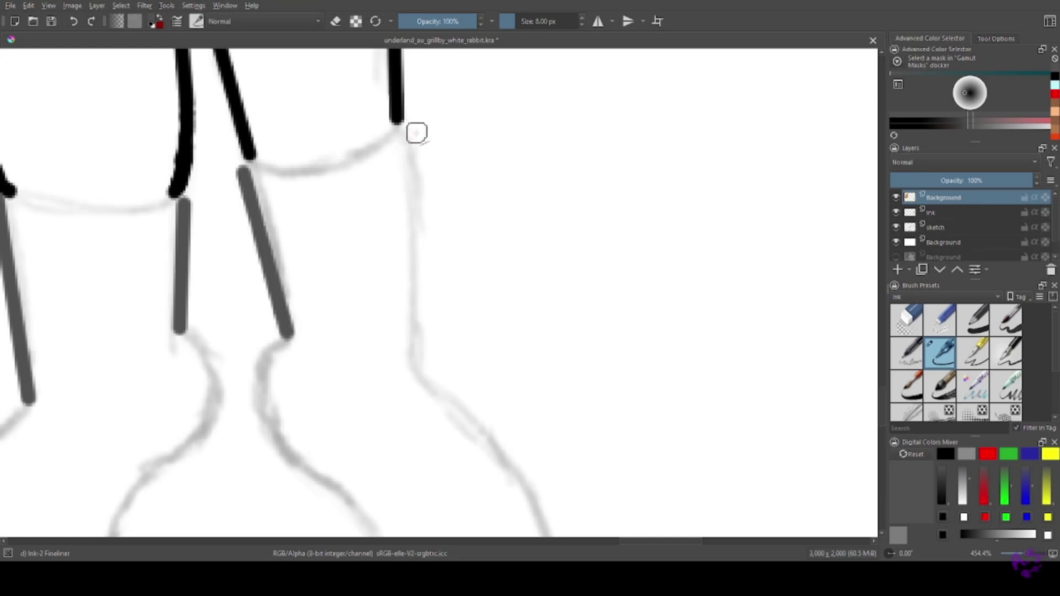
{"action": "left_click_drag", "start_coordinate": [411, 365], "coordinate": [411, 128]}
Ink the outline of the staff-side foot in dark grey, from the ankle around the heel and toes.
{"action": "scroll", "coordinate": [360, 260], "scroll_direction": "down", "scroll_amount": 10}
{"action": "scroll", "coordinate": [361, 260], "scroll_direction": "left", "scroll_amount": 5}
{"action": "mouse_move", "coordinate": [335, 95]}
{"action": "left_mouse_down"}
{"action": "mouse_move", "coordinate": [220, 218]}
{"action": "mouse_move", "coordinate": [156, 329]}
{"action": "mouse_move", "coordinate": [217, 403]}
{"action": "mouse_move", "coordinate": [422, 231]}
{"action": "left_mouse_up"}
{"action": "left_click_drag", "start_coordinate": [314, 175], "coordinate": [124, 308]}
{"action": "mouse_move", "coordinate": [293, 157]}
{"action": "left_mouse_down"}
{"action": "mouse_move", "coordinate": [326, 199]}
{"action": "mouse_move", "coordinate": [250, 328]}
{"action": "left_mouse_up"}
{"action": "left_click", "coordinate": [73, 22]}
{"action": "mouse_move", "coordinate": [301, 162]}
{"action": "left_mouse_down"}
{"action": "mouse_move", "coordinate": [294, 277]}
{"action": "mouse_move", "coordinate": [224, 370]}
{"action": "left_mouse_up"}
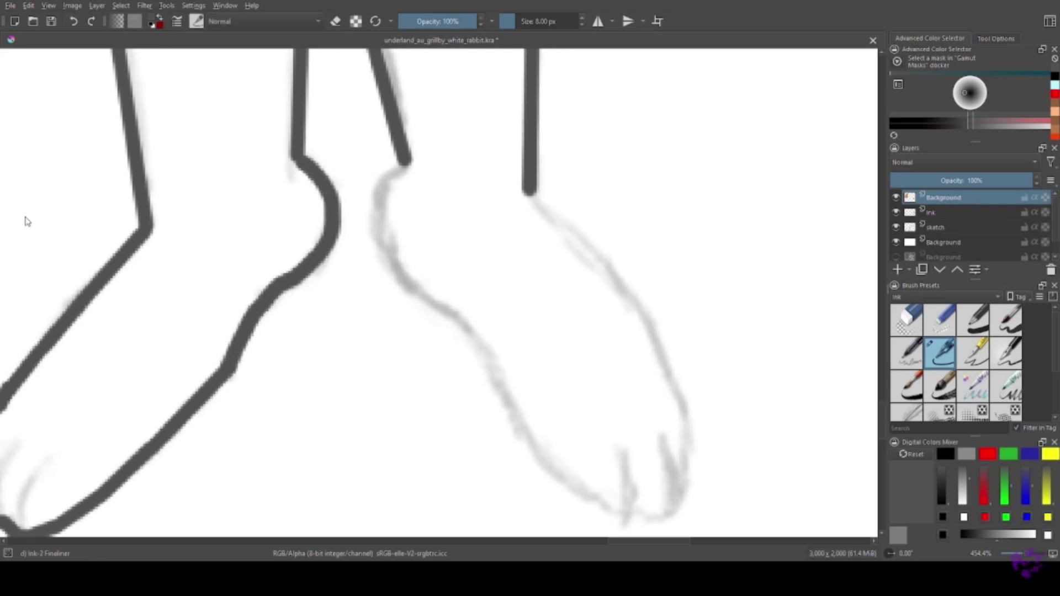
Ink the outline of the tall figure's other foot in dark grey and save the file.
{"action": "scroll", "coordinate": [24, 220], "scroll_direction": "down", "scroll_amount": 2}
{"action": "scroll", "coordinate": [24, 220], "scroll_direction": "right", "scroll_amount": 6}
{"action": "mouse_move", "coordinate": [284, 132]}
{"action": "left_mouse_down"}
{"action": "mouse_move", "coordinate": [392, 231]}
{"action": "mouse_move", "coordinate": [372, 212]}
{"action": "mouse_move", "coordinate": [407, 272]}
{"action": "mouse_move", "coordinate": [445, 402]}
{"action": "mouse_move", "coordinate": [384, 458]}
{"action": "left_mouse_up"}
{"action": "key", "text": "ctrl+z"}
{"action": "key", "text": "ctrl+z"}
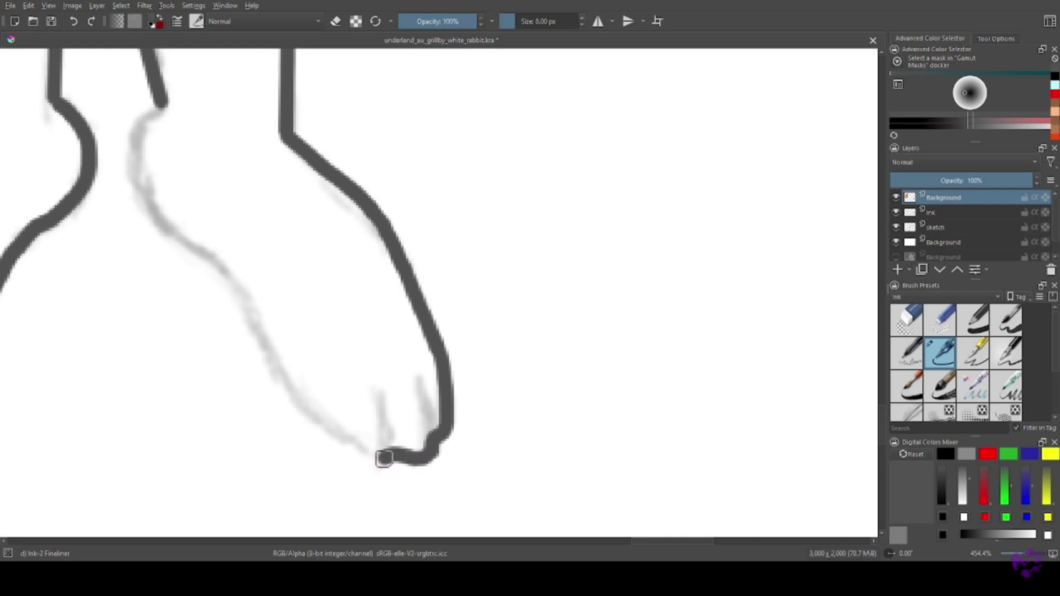
{"action": "left_click_drag", "start_coordinate": [145, 122], "coordinate": [195, 246]}
{"action": "left_click_drag", "start_coordinate": [247, 295], "coordinate": [372, 457]}
{"action": "key", "text": "ctrl+s"}
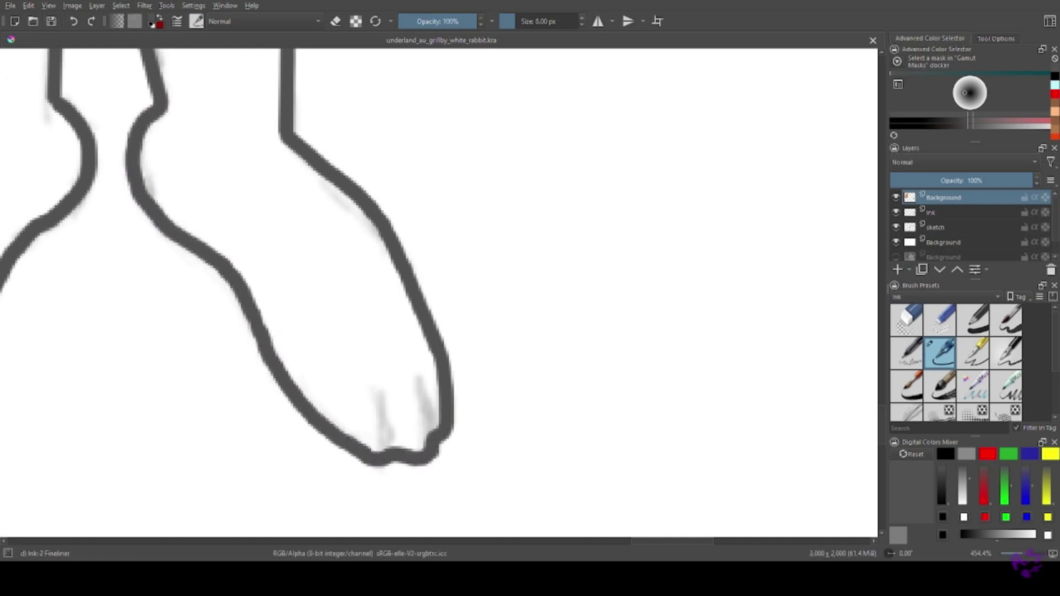
Switch to black at 5 px and ink the toe lines on both feet.
{"action": "left_click_drag", "start_coordinate": [635, 381], "coordinate": [842, 315]}
{"action": "mouse_move", "coordinate": [591, 345]}
{"action": "left_mouse_down"}
{"action": "mouse_move", "coordinate": [595, 378]}
{"action": "mouse_move", "coordinate": [636, 353]}
{"action": "mouse_move", "coordinate": [639, 378]}
{"action": "left_mouse_up"}
{"action": "left_click_drag", "start_coordinate": [639, 378], "coordinate": [315, 236]}
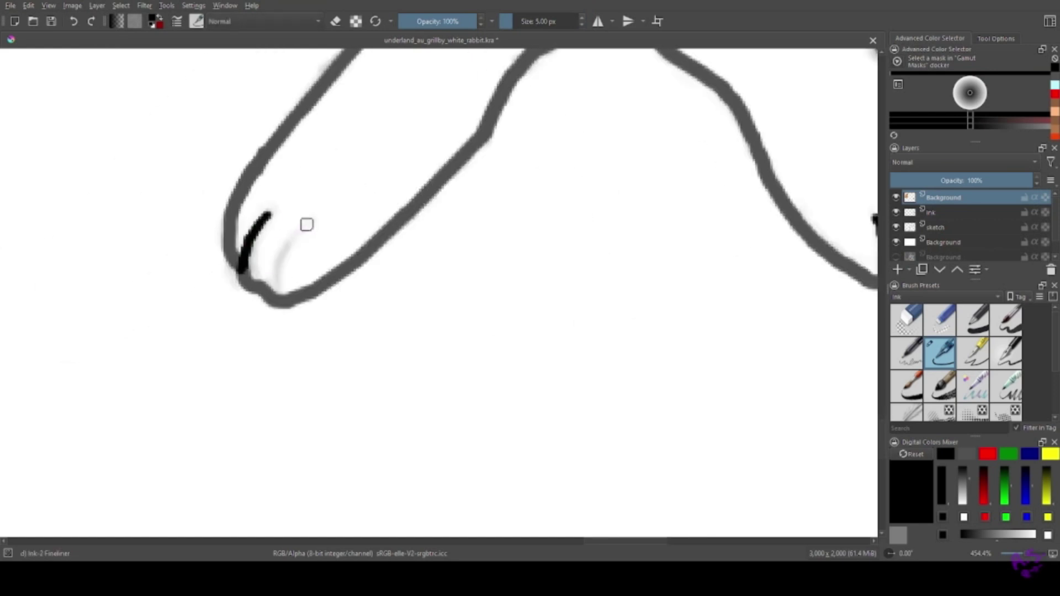
{"action": "scroll", "coordinate": [220, 239], "scroll_direction": "down", "scroll_amount": 5}
{"action": "scroll", "coordinate": [133, 296], "scroll_direction": "up", "scroll_amount": 5}
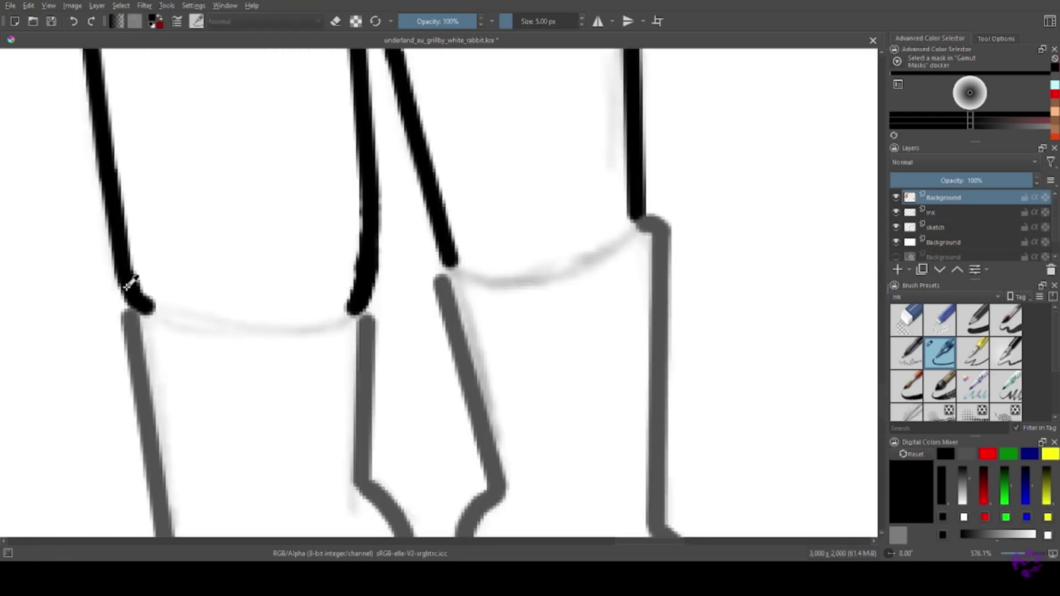
Ink the curved ankle tops beneath both trouser hems in dark grey at 5 px.
{"action": "left_click_drag", "start_coordinate": [341, 327], "coordinate": [133, 314]}
{"action": "mouse_move", "coordinate": [644, 221]}
{"action": "left_mouse_down"}
{"action": "mouse_move", "coordinate": [546, 276]}
{"action": "mouse_move", "coordinate": [437, 281]}
{"action": "left_mouse_up"}
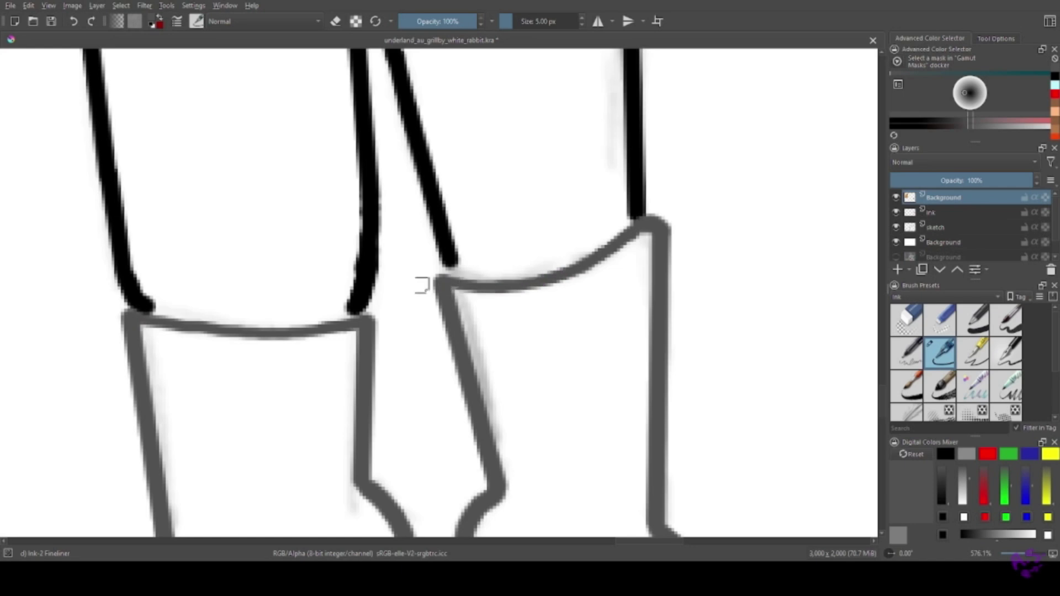
{"action": "left_click", "coordinate": [581, 23]}
{"action": "scroll", "coordinate": [30, 209], "scroll_direction": "up", "scroll_amount": 2}
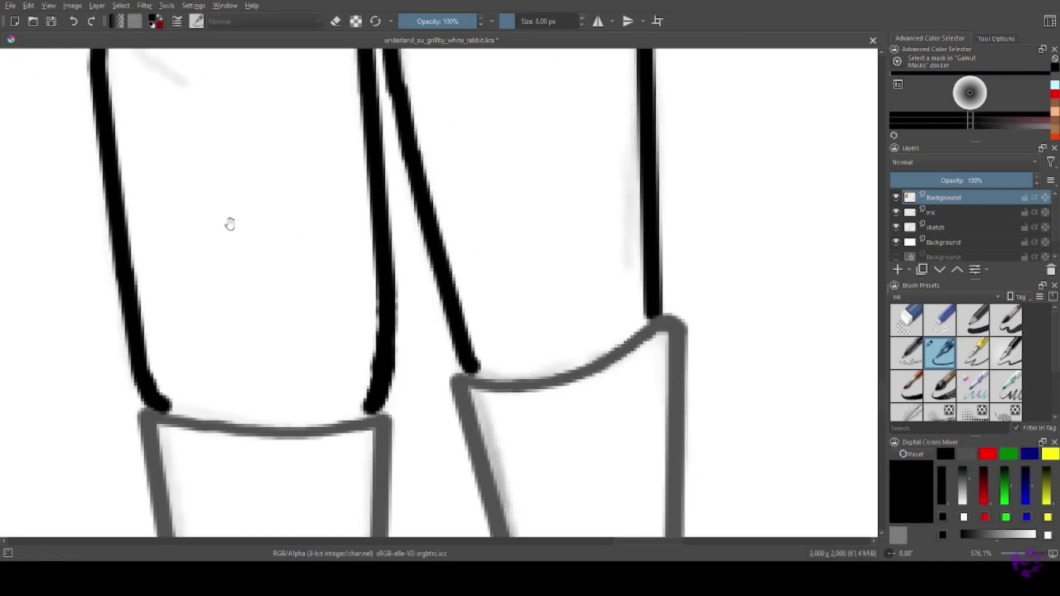
Switch to light grey at 5.01 px and ink the fold lines at both trouser knees.
{"action": "scroll", "coordinate": [229, 225], "scroll_direction": "down", "scroll_amount": 5}
{"action": "scroll", "coordinate": [20, 67], "scroll_direction": "up", "scroll_amount": 6}
{"action": "left_click_drag", "start_coordinate": [288, 229], "coordinate": [438, 315]}
{"action": "scroll", "coordinate": [481, 196], "scroll_direction": "down", "scroll_amount": 4}
{"action": "scroll", "coordinate": [366, 245], "scroll_direction": "up", "scroll_amount": 3}
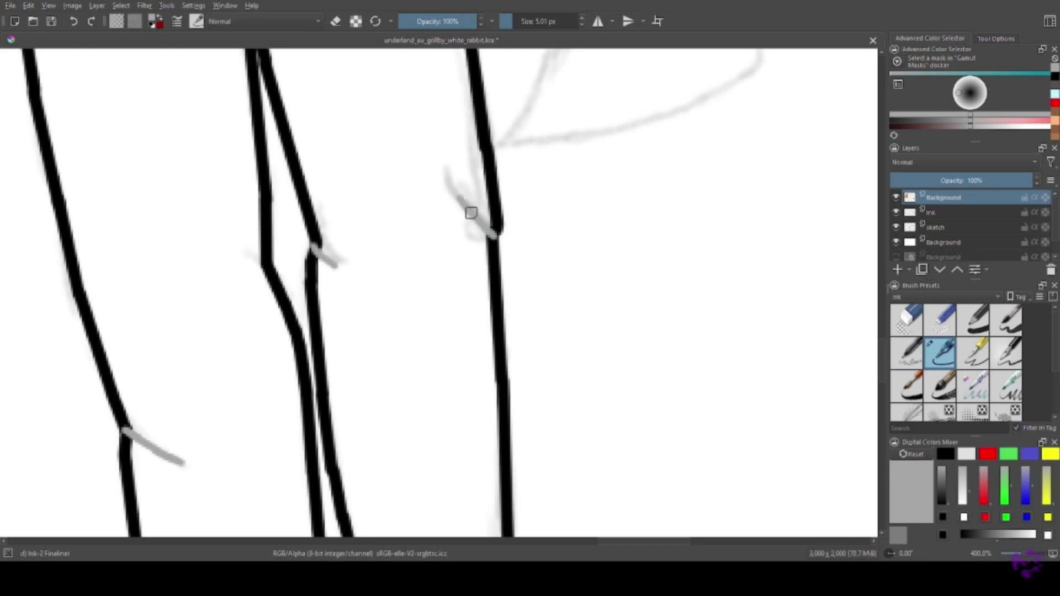
{"action": "left_click_drag", "start_coordinate": [216, 245], "coordinate": [389, 339]}
Ink the trouser's centre seam, the curved crotch fold and the hip creases in light grey.
{"action": "scroll", "coordinate": [31, 66], "scroll_direction": "up", "scroll_amount": 5}
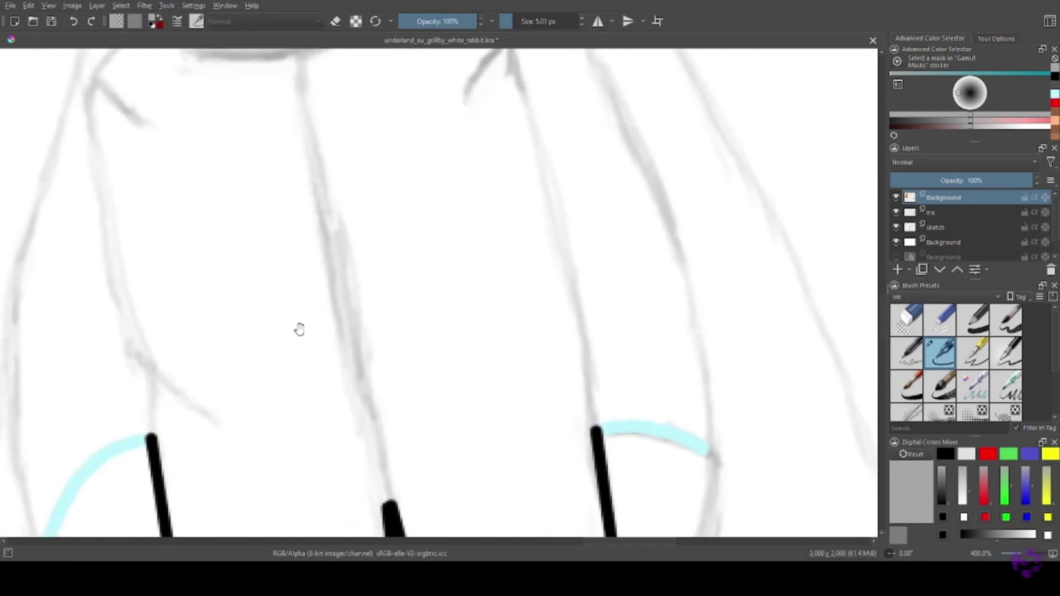
{"action": "scroll", "coordinate": [317, 327], "scroll_direction": "down", "scroll_amount": 2}
{"action": "scroll", "coordinate": [325, 194], "scroll_direction": "up", "scroll_amount": 2}
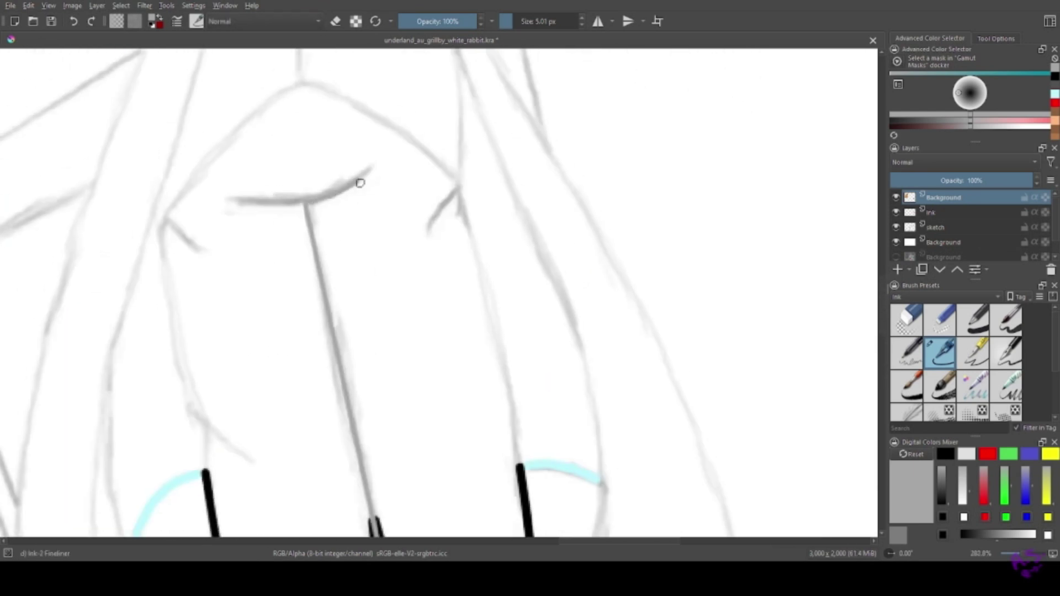
{"action": "key", "text": "d"}
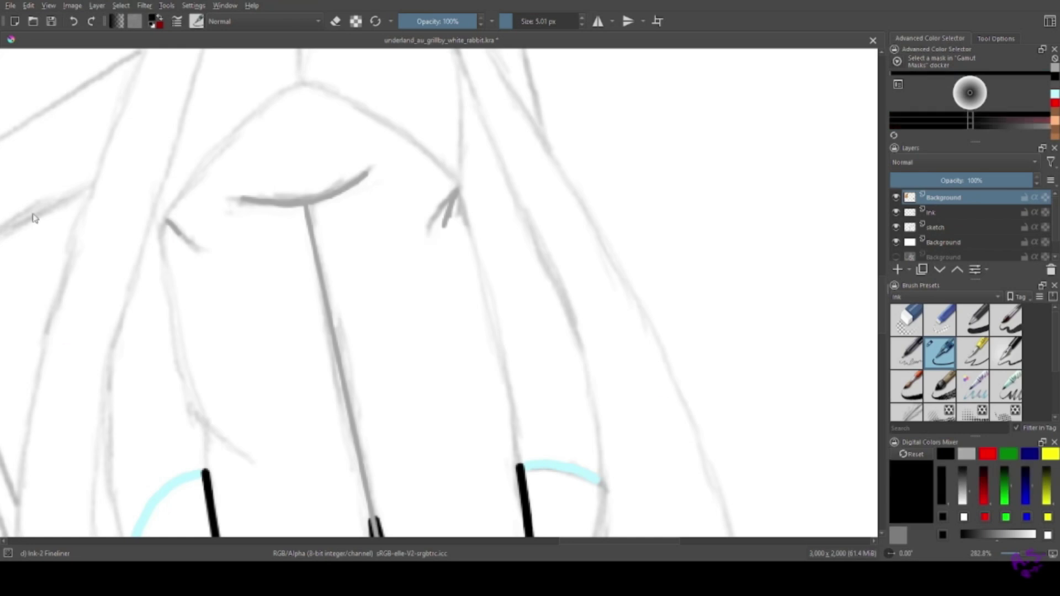
Pick the orange from the flame-headed figure and ink the vest's pointed lower hem and its side edges at 5.01 px.
{"action": "scroll", "coordinate": [169, 139], "scroll_direction": "down", "scroll_amount": 5}
{"action": "left_click", "coordinate": [111, 249], "text": "ctrl"}
{"action": "scroll", "coordinate": [14, 68], "scroll_direction": "up", "scroll_amount": 6}
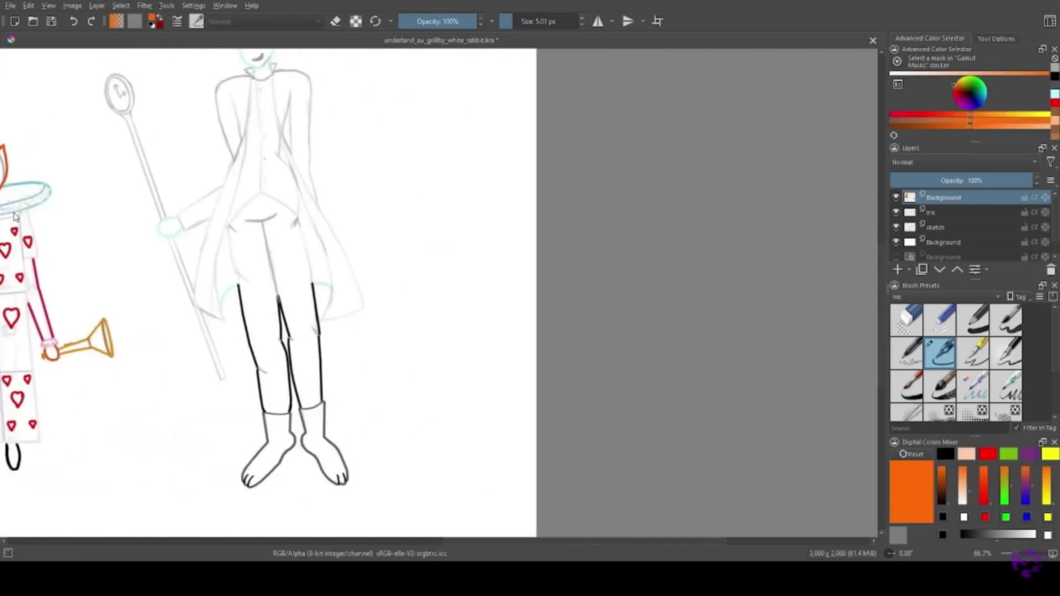
{"action": "left_click_drag", "start_coordinate": [121, 393], "coordinate": [154, 324]}
{"action": "key", "text": "ctrl+z"}
{"action": "mouse_move", "coordinate": [399, 95]}
{"action": "left_mouse_down"}
{"action": "mouse_move", "coordinate": [296, 160]}
{"action": "mouse_move", "coordinate": [207, 258]}
{"action": "mouse_move", "coordinate": [148, 347]}
{"action": "mouse_move", "coordinate": [113, 373]}
{"action": "mouse_move", "coordinate": [186, 132]}
{"action": "mouse_move", "coordinate": [405, 255]}
{"action": "mouse_move", "coordinate": [495, 338]}
{"action": "mouse_move", "coordinate": [494, 260]}
{"action": "left_mouse_up"}
{"action": "key", "text": "ctrl+z"}
{"action": "left_click_drag", "start_coordinate": [497, 336], "coordinate": [499, 95]}
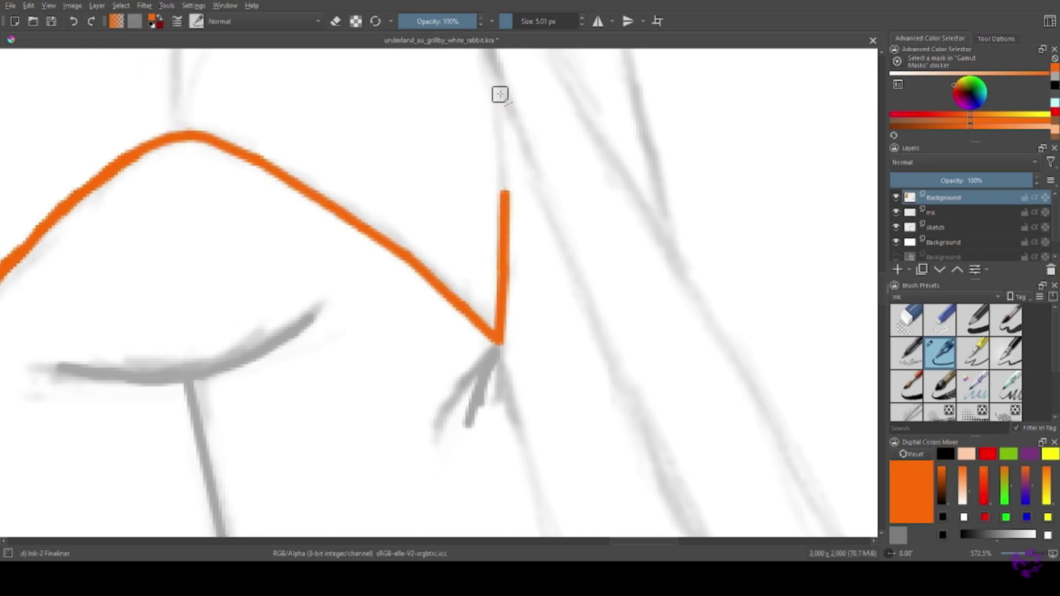
{"action": "left_click_drag", "start_coordinate": [22, 232], "coordinate": [373, 249]}
Ink the vest's centre opening in darker orange, and the angled waist edge beside the coat in bright orange.
{"action": "scroll", "coordinate": [373, 249], "scroll_direction": "down", "scroll_amount": 10}
{"action": "left_click", "coordinate": [954, 458]}
{"action": "left_click_drag", "start_coordinate": [424, 189], "coordinate": [494, 305]}
{"action": "left_click_drag", "start_coordinate": [391, 74], "coordinate": [408, 277]}
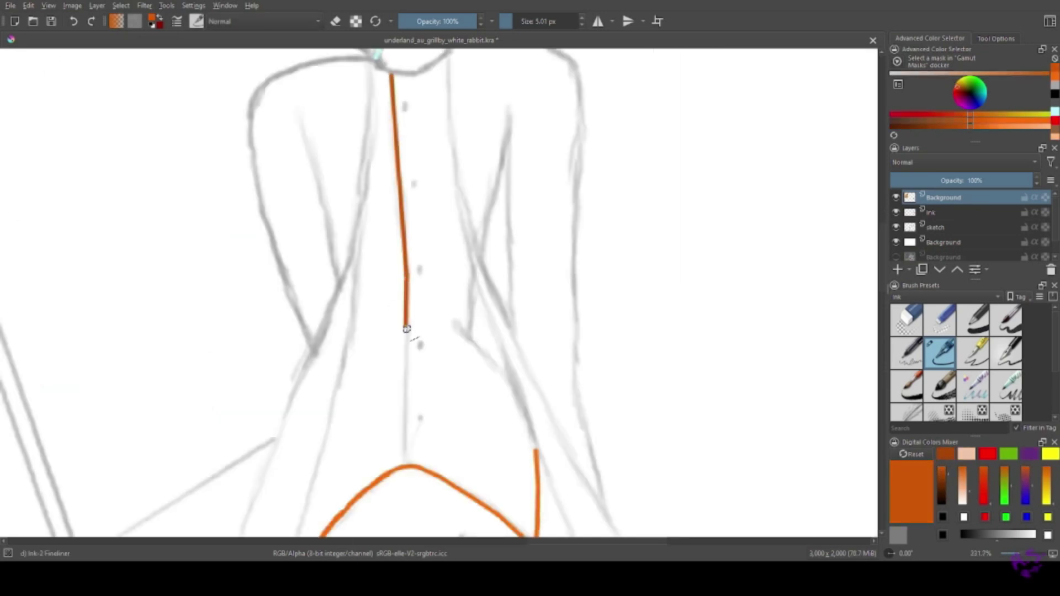
{"action": "left_click_drag", "start_coordinate": [408, 338], "coordinate": [407, 465]}
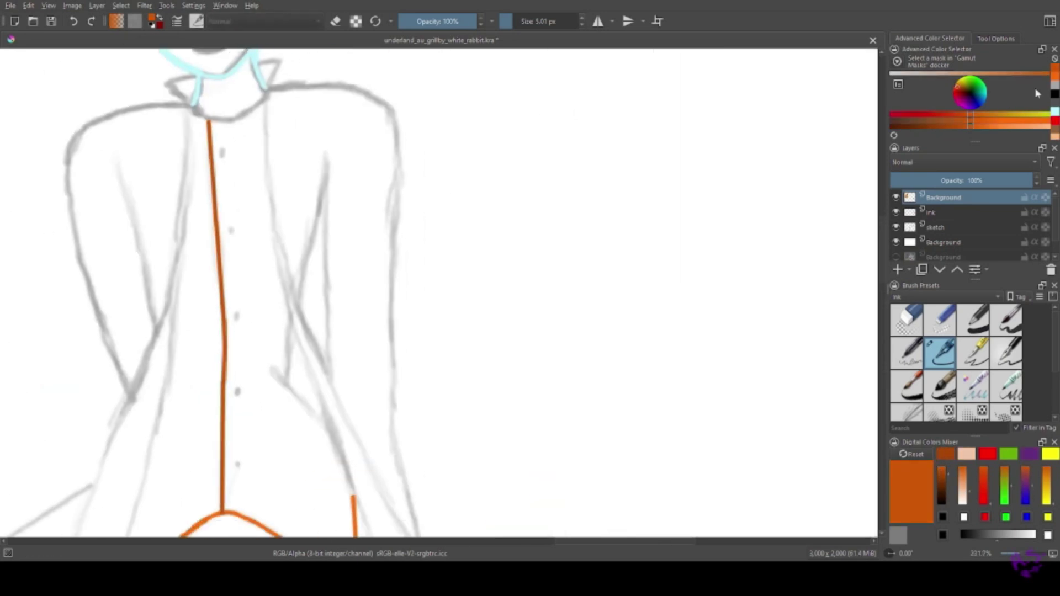
{"action": "scroll", "coordinate": [283, 292], "scroll_direction": "up", "scroll_amount": 3}
{"action": "mouse_move", "coordinate": [406, 145]}
{"action": "left_mouse_down"}
{"action": "mouse_move", "coordinate": [388, 265]}
{"action": "mouse_move", "coordinate": [469, 336]}
{"action": "left_mouse_up"}
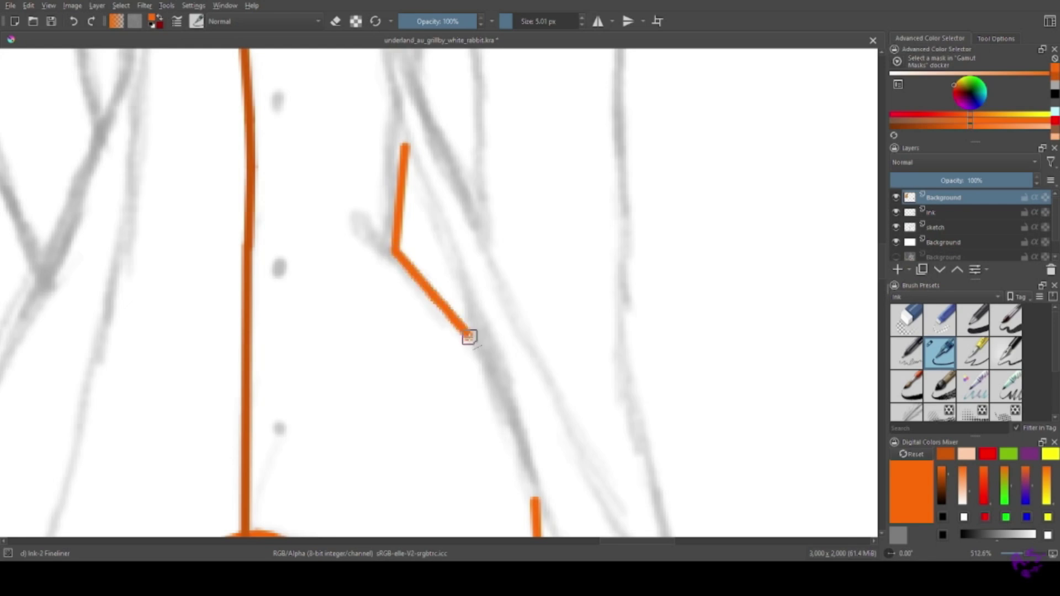
Switch to black and dot in the row of buttons down the vest's front.
{"action": "scroll", "coordinate": [795, 398], "scroll_direction": "up", "scroll_amount": 5}
{"action": "key", "text": "d"}
{"action": "scroll", "coordinate": [247, 168], "scroll_direction": "up", "scroll_amount": 3}
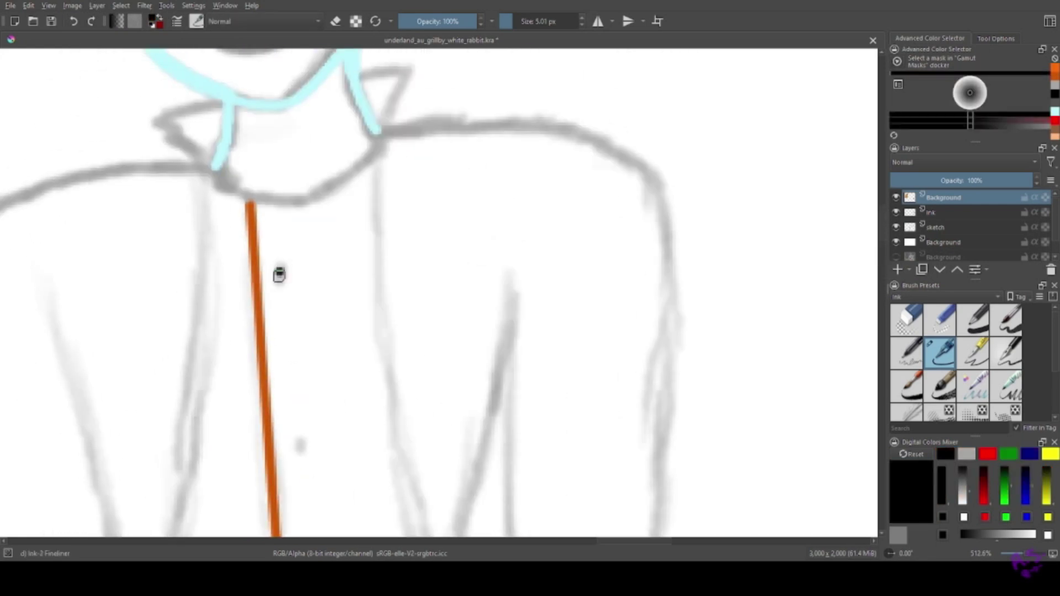
{"action": "scroll", "coordinate": [85, 269], "scroll_direction": "down", "scroll_amount": 5}
{"action": "scroll", "coordinate": [276, 365], "scroll_direction": "down", "scroll_amount": 4}
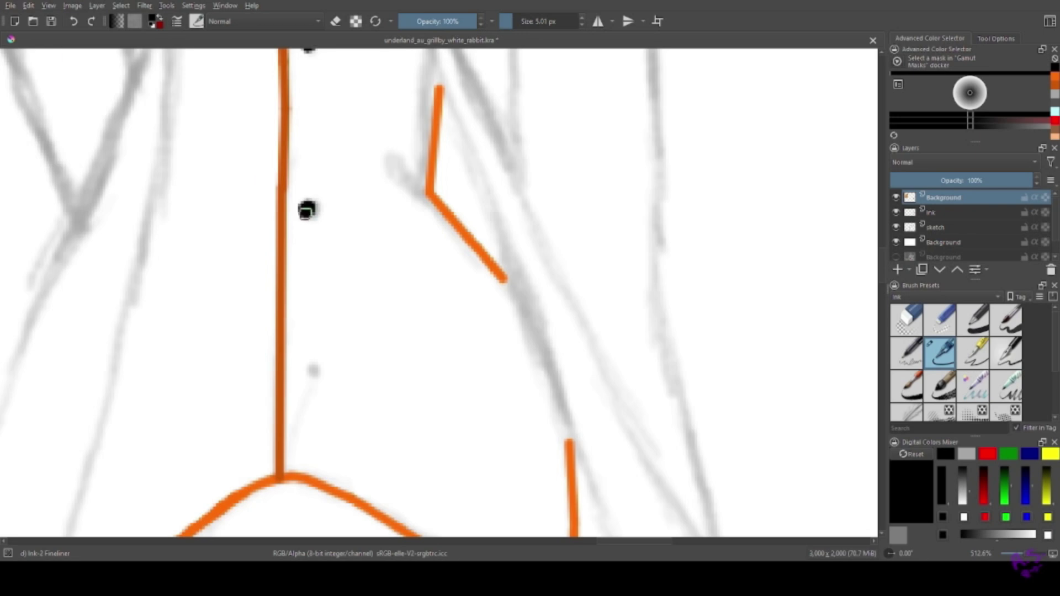
Enlarge the brush to 8.01 px and ink both collar points and the staff-side shoulder in black.
{"action": "scroll", "coordinate": [195, 266], "scroll_direction": "up", "scroll_amount": 5}
{"action": "scroll", "coordinate": [225, 359], "scroll_direction": "left", "scroll_amount": 1}
{"action": "left_click", "coordinate": [584, 19]}
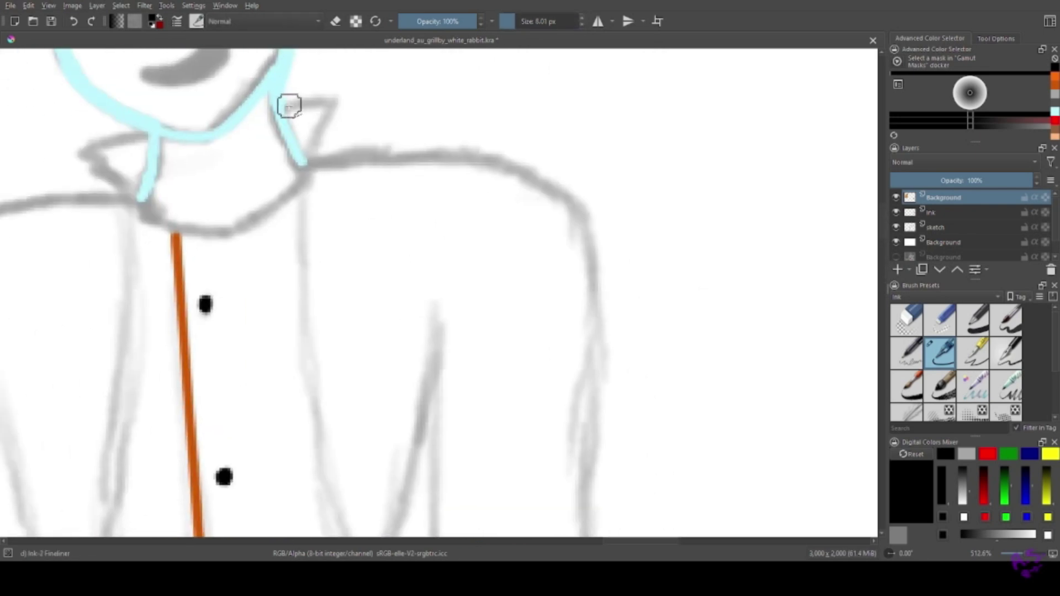
{"action": "left_click_drag", "start_coordinate": [335, 101], "coordinate": [314, 154]}
{"action": "left_click_drag", "start_coordinate": [287, 105], "coordinate": [341, 97]}
{"action": "mouse_move", "coordinate": [83, 143]}
{"action": "left_mouse_down"}
{"action": "mouse_move", "coordinate": [133, 136]}
{"action": "mouse_move", "coordinate": [132, 194]}
{"action": "mouse_move", "coordinate": [488, 141]}
{"action": "mouse_move", "coordinate": [287, 169]}
{"action": "mouse_move", "coordinate": [224, 87]}
{"action": "mouse_move", "coordinate": [177, 152]}
{"action": "left_mouse_up"}
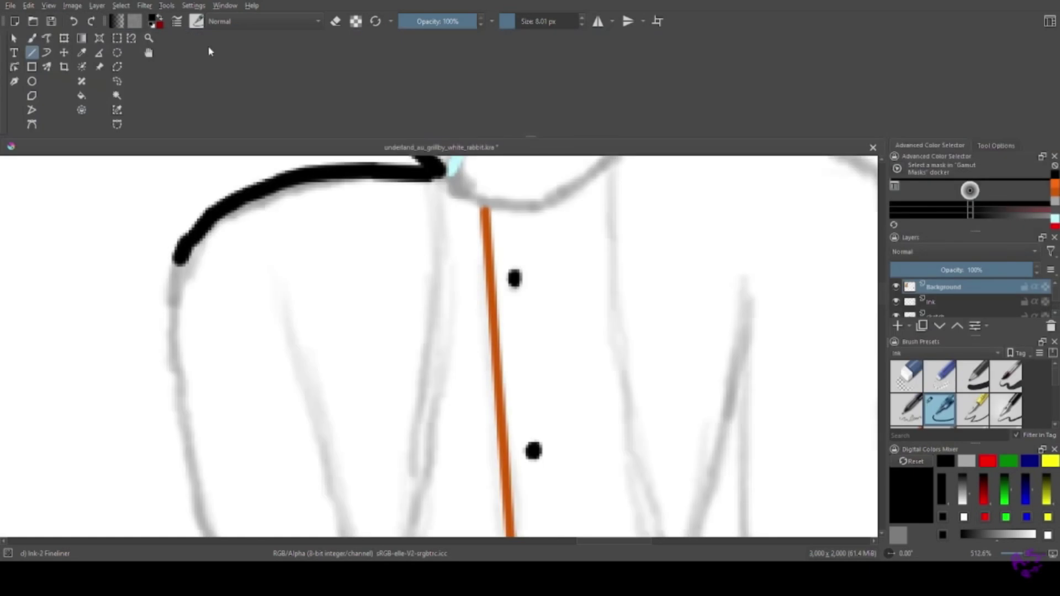
Dock the toolbox vertically beside the canvas, ink the staff-side sleeve's outer edge down to the elbow, and save the file.
{"action": "left_click_drag", "start_coordinate": [6, 70], "coordinate": [17, 249]}
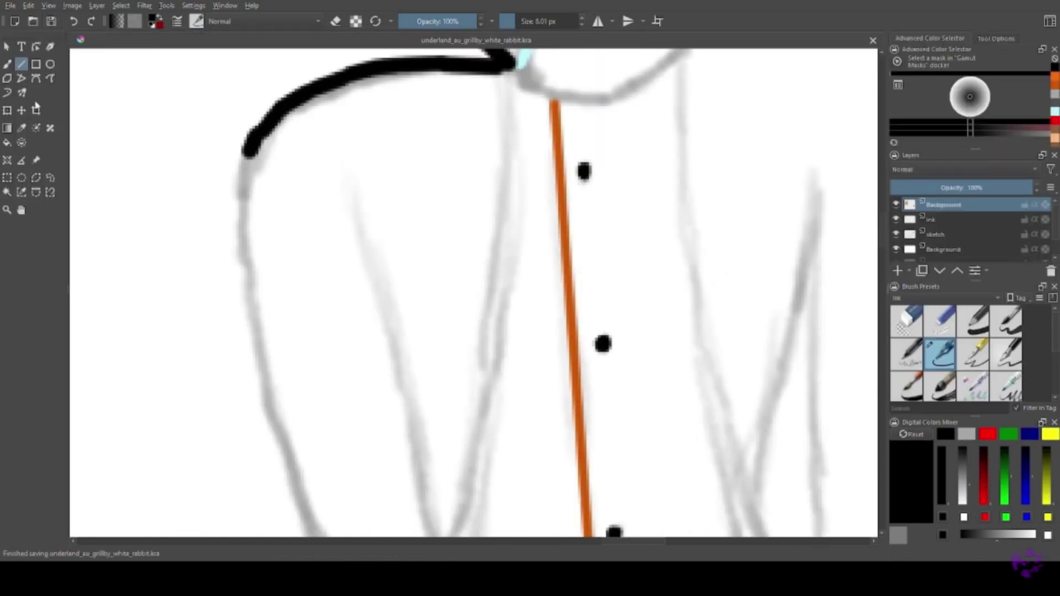
{"action": "mouse_move", "coordinate": [243, 193]}
{"action": "left_mouse_down"}
{"action": "mouse_move", "coordinate": [171, 135]}
{"action": "mouse_move", "coordinate": [177, 304]}
{"action": "left_mouse_up"}
{"action": "left_click_drag", "start_coordinate": [231, 394], "coordinate": [236, 145]}
{"action": "scroll", "coordinate": [236, 146], "scroll_direction": "down", "scroll_amount": 2}
{"action": "left_click", "coordinate": [24, 67]}
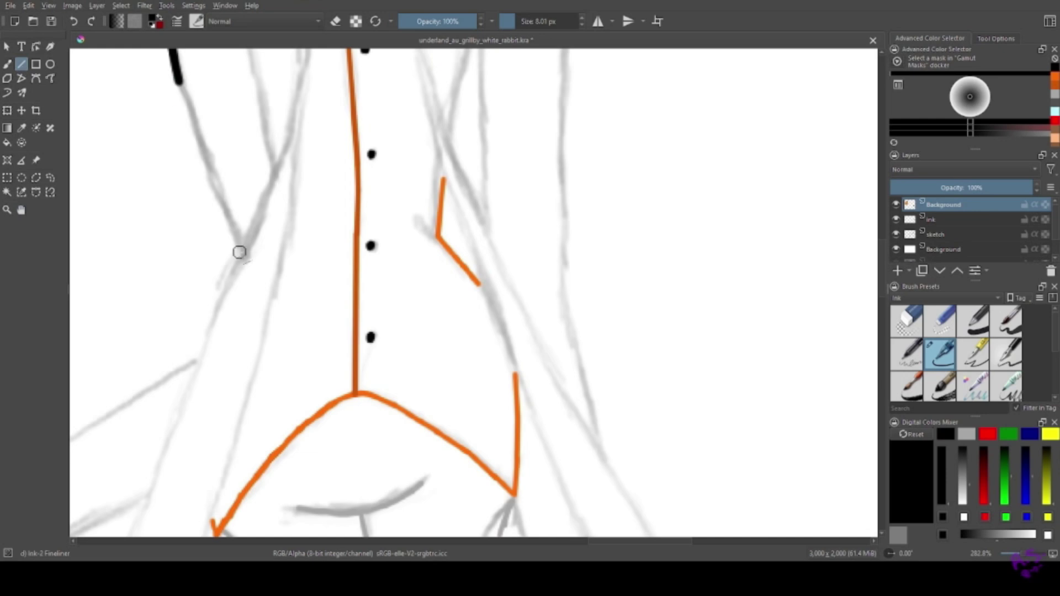
{"action": "left_click_drag", "start_coordinate": [239, 252], "coordinate": [178, 83]}
{"action": "key", "text": "ctrl+s"}
Ink the staff-side forearm in black from the elbow down to the cuff and along its underside.
{"action": "left_click_drag", "start_coordinate": [133, 288], "coordinate": [265, 127]}
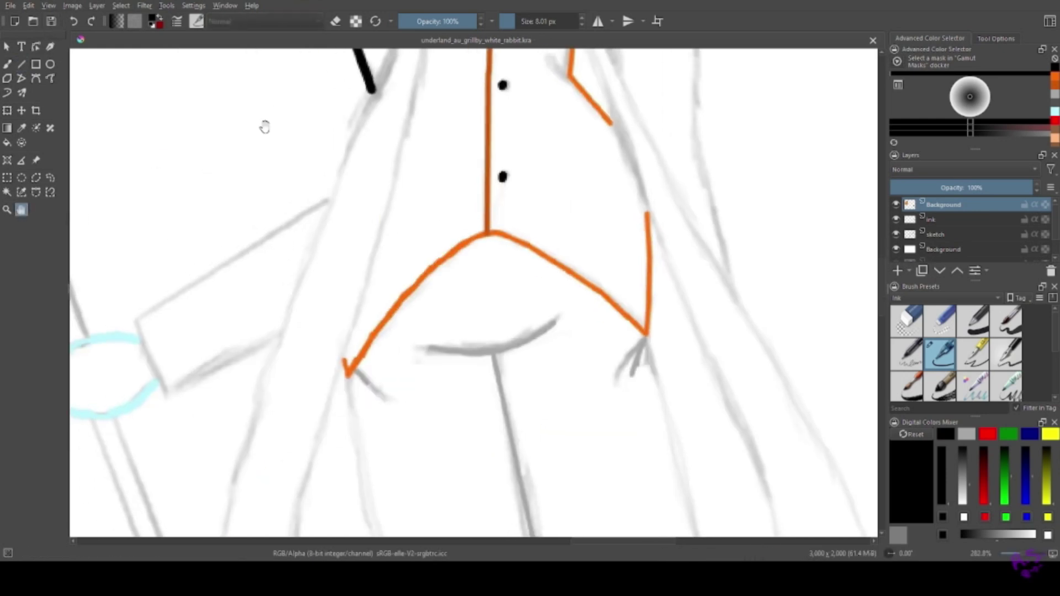
{"action": "mouse_move", "coordinate": [374, 90]}
{"action": "left_mouse_down"}
{"action": "mouse_move", "coordinate": [330, 197]}
{"action": "mouse_move", "coordinate": [134, 320]}
{"action": "left_mouse_up"}
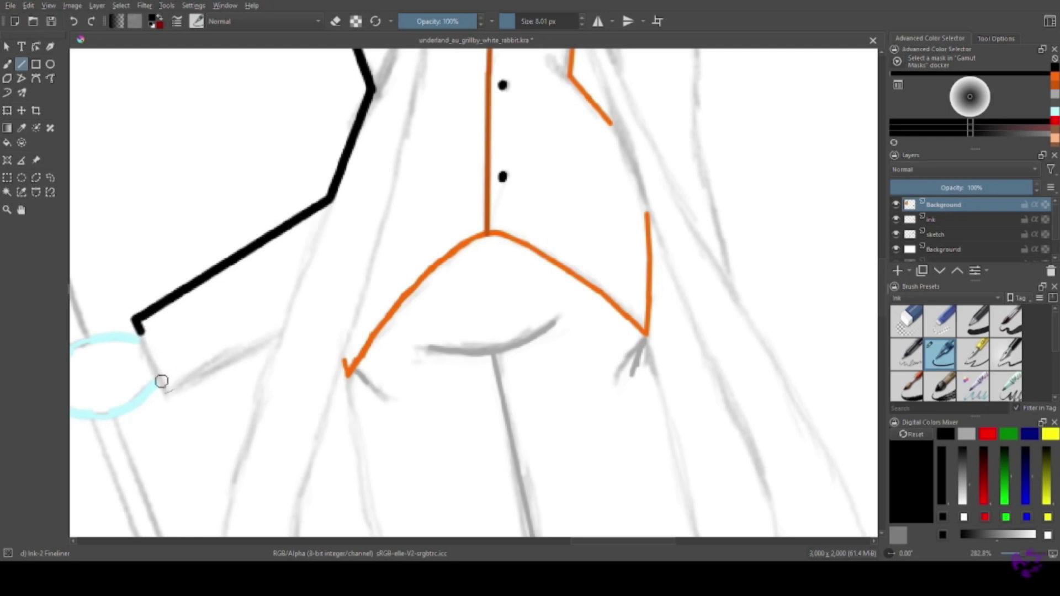
{"action": "mouse_move", "coordinate": [169, 390]}
{"action": "left_mouse_down"}
{"action": "mouse_move", "coordinate": [282, 343]}
{"action": "mouse_move", "coordinate": [332, 94]}
{"action": "mouse_move", "coordinate": [381, 90]}
{"action": "mouse_move", "coordinate": [351, 288]}
{"action": "mouse_move", "coordinate": [300, 193]}
{"action": "left_mouse_up"}
{"action": "key", "text": "ctrl+z"}
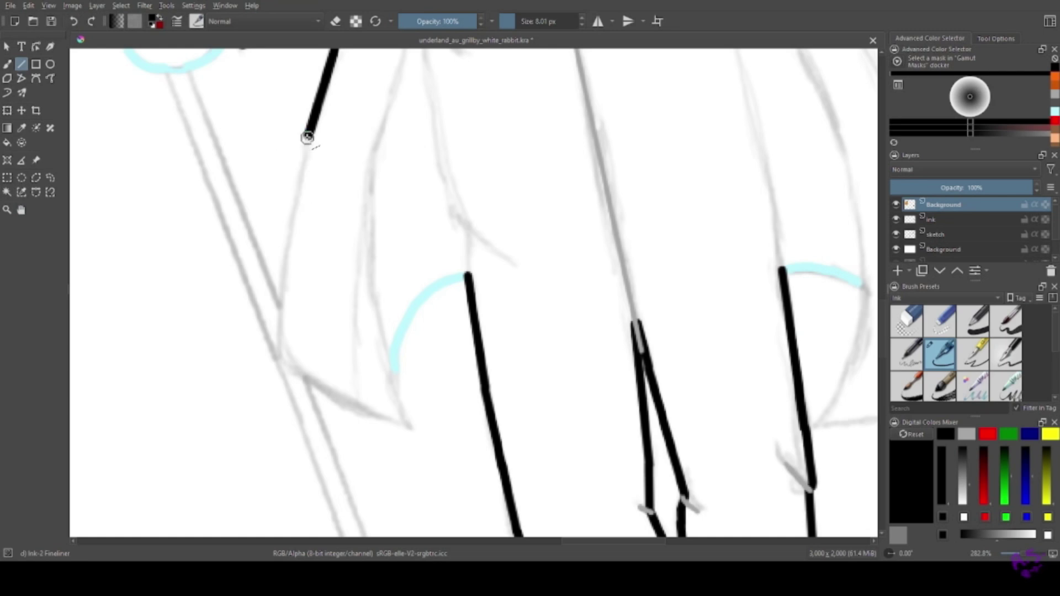
Ink the staff-side coat tail's outer edge and curved, pointed hem in black up to the cyan lining.
{"action": "left_click_drag", "start_coordinate": [307, 137], "coordinate": [281, 302]}
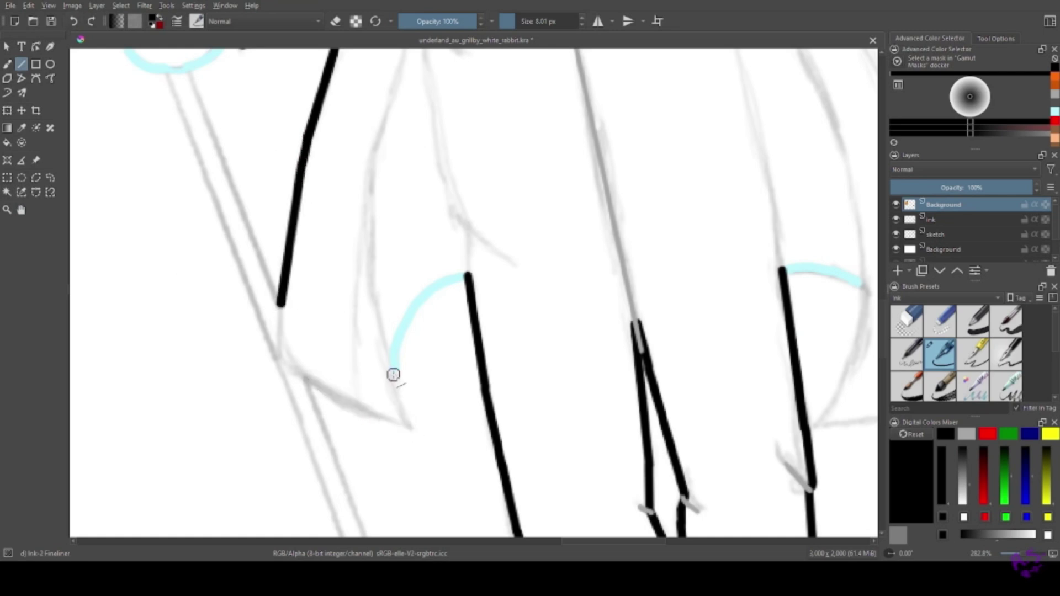
{"action": "left_click_drag", "start_coordinate": [161, 104], "coordinate": [104, 99]}
{"action": "key", "text": "b"}
{"action": "mouse_move", "coordinate": [544, 319]}
{"action": "left_mouse_down"}
{"action": "mouse_move", "coordinate": [539, 376]}
{"action": "mouse_move", "coordinate": [397, 315]}
{"action": "left_mouse_up"}
{"action": "key", "text": "ctrl+z"}
{"action": "mouse_move", "coordinate": [569, 384]}
{"action": "left_mouse_down"}
{"action": "mouse_move", "coordinate": [350, 289]}
{"action": "mouse_move", "coordinate": [324, 287]}
{"action": "left_mouse_up"}
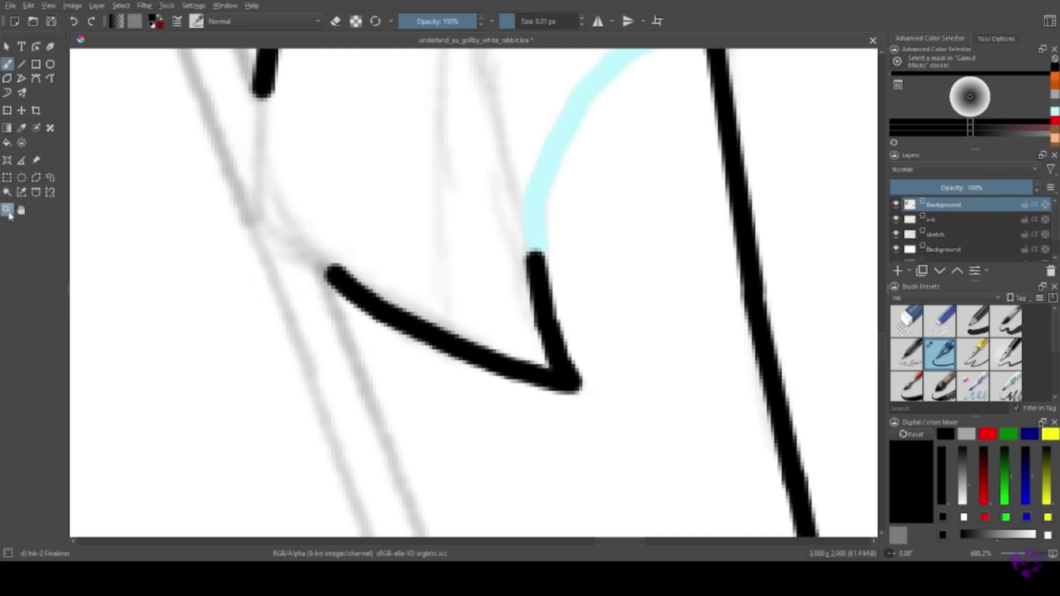
{"action": "left_click_drag", "start_coordinate": [266, 94], "coordinate": [317, 260]}
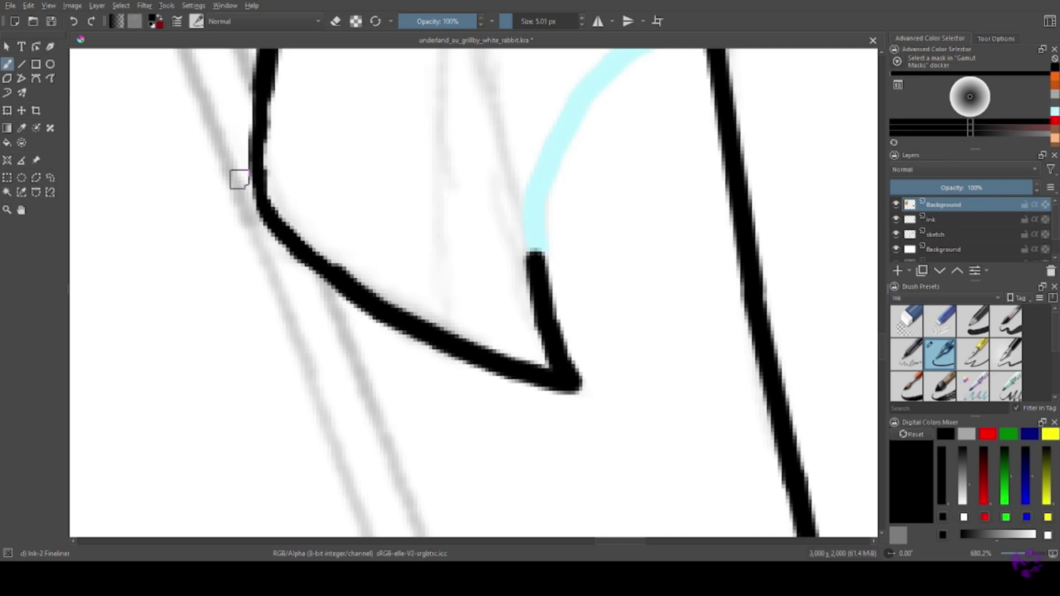
Reduce the brush to 5.01 px and ink the staff-side coat tail's inner front edge upward toward the hip in black.
{"action": "left_click_drag", "start_coordinate": [301, 315], "coordinate": [191, 462]}
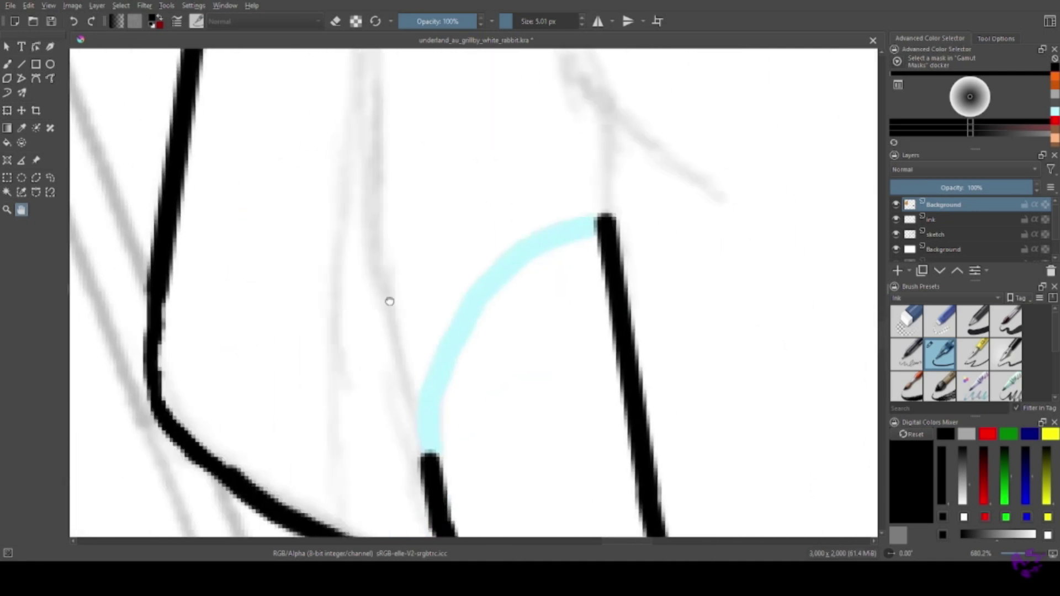
{"action": "key", "text": "b"}
{"action": "mouse_move", "coordinate": [433, 420]}
{"action": "left_mouse_down"}
{"action": "mouse_move", "coordinate": [402, 301]}
{"action": "mouse_move", "coordinate": [387, 404]}
{"action": "mouse_move", "coordinate": [372, 235]}
{"action": "left_mouse_up"}
{"action": "left_click_drag", "start_coordinate": [105, 218], "coordinate": [45, 394]}
{"action": "left_click_drag", "start_coordinate": [299, 408], "coordinate": [300, 228]}
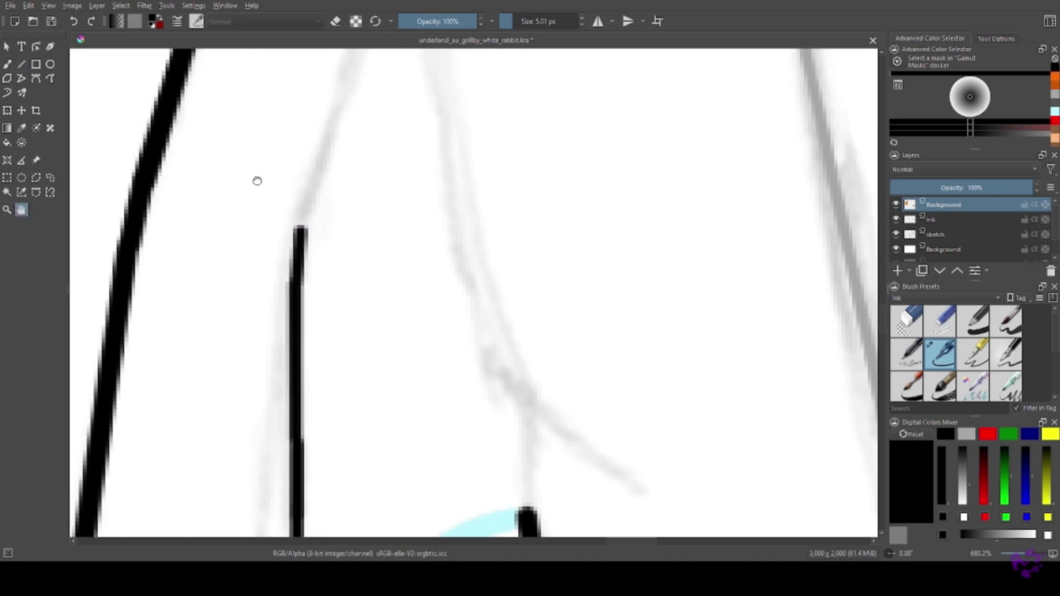
{"action": "left_click_drag", "start_coordinate": [258, 181], "coordinate": [201, 257]}
{"action": "key", "text": "b"}
{"action": "left_click_drag", "start_coordinate": [243, 303], "coordinate": [279, 199]}
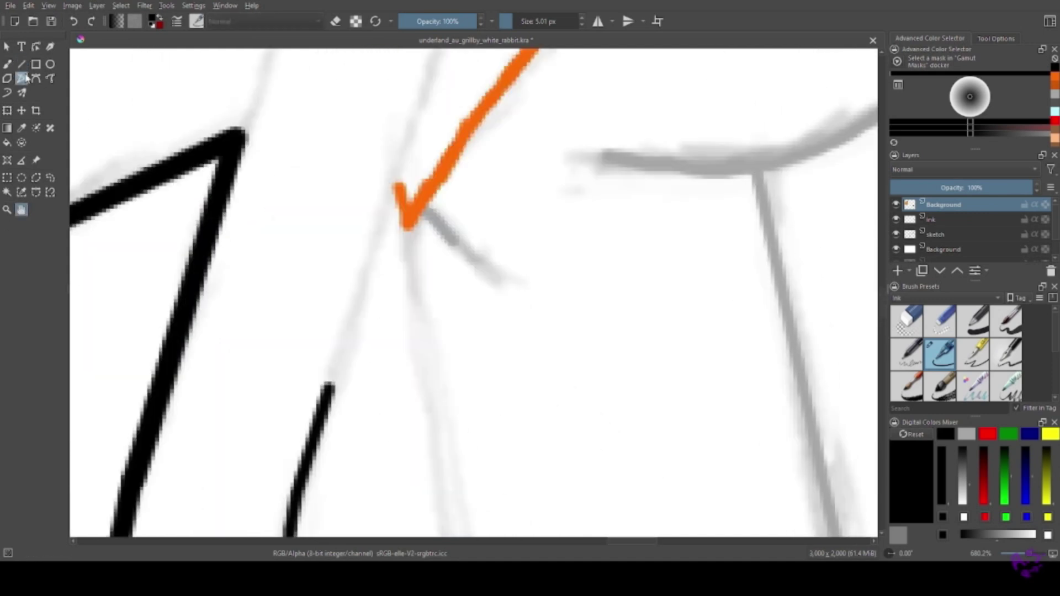
Continue the coat's staff-side front edge in black past the vest's hem point and up along the waist.
{"action": "left_click_drag", "start_coordinate": [326, 389], "coordinate": [428, 50]}
{"action": "key", "text": "ctrl+z"}
{"action": "scroll", "coordinate": [272, 253], "scroll_direction": "down", "scroll_amount": 3}
{"action": "scroll", "coordinate": [405, 438], "scroll_direction": "up", "scroll_amount": 3}
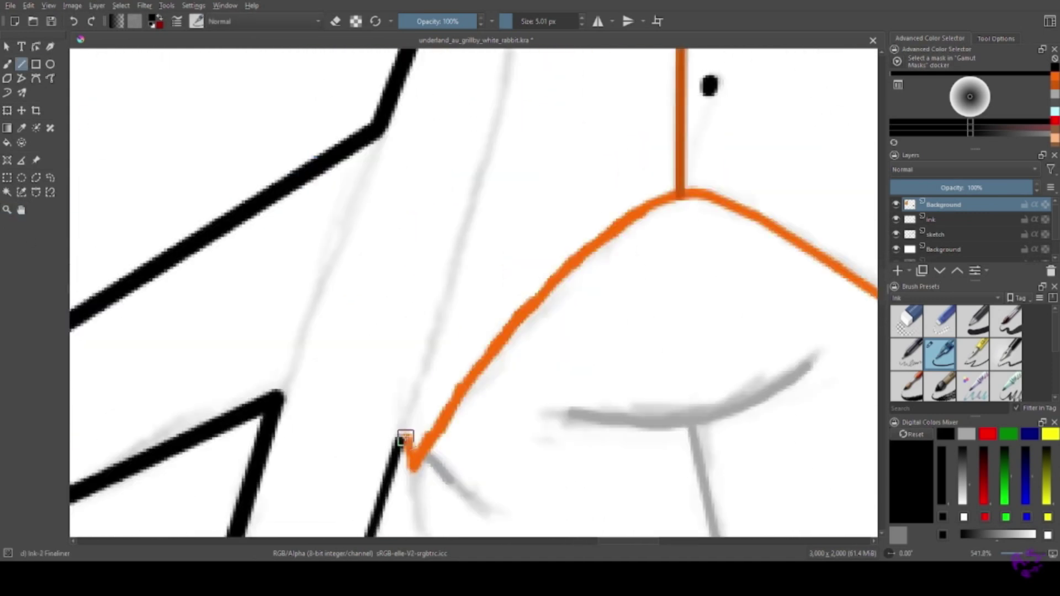
{"action": "left_click_drag", "start_coordinate": [398, 438], "coordinate": [488, 145]}
{"action": "mouse_move", "coordinate": [489, 145]}
{"action": "left_mouse_down"}
{"action": "mouse_move", "coordinate": [274, 402]}
{"action": "mouse_move", "coordinate": [316, 195]}
{"action": "left_mouse_up"}
{"action": "mouse_move", "coordinate": [316, 196]}
{"action": "left_mouse_down"}
{"action": "mouse_move", "coordinate": [229, 425]}
{"action": "mouse_move", "coordinate": [259, 227]}
{"action": "left_mouse_up"}
Ink the coat's staff-side front edge in black from the waist up to the collar.
{"action": "scroll", "coordinate": [166, 246], "scroll_direction": "up", "scroll_amount": 3}
{"action": "scroll", "coordinate": [269, 98], "scroll_direction": "down", "scroll_amount": 3}
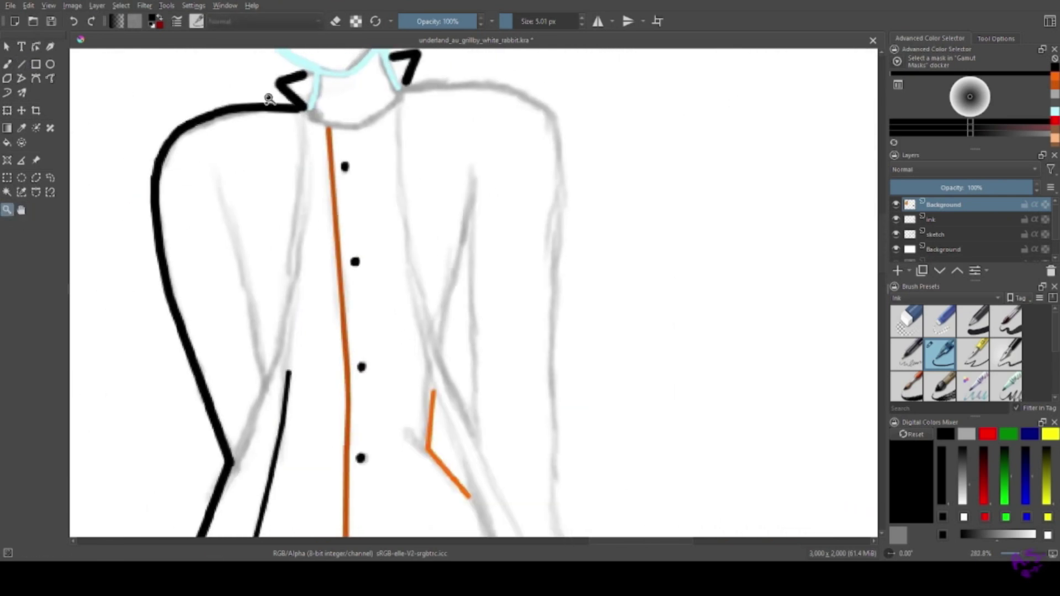
{"action": "scroll", "coordinate": [455, 102], "scroll_direction": "up", "scroll_amount": 2}
{"action": "left_click_drag", "start_coordinate": [462, 272], "coordinate": [465, 130]}
{"action": "left_click_drag", "start_coordinate": [463, 274], "coordinate": [443, 382]}
{"action": "left_click_drag", "start_coordinate": [442, 480], "coordinate": [351, 309]}
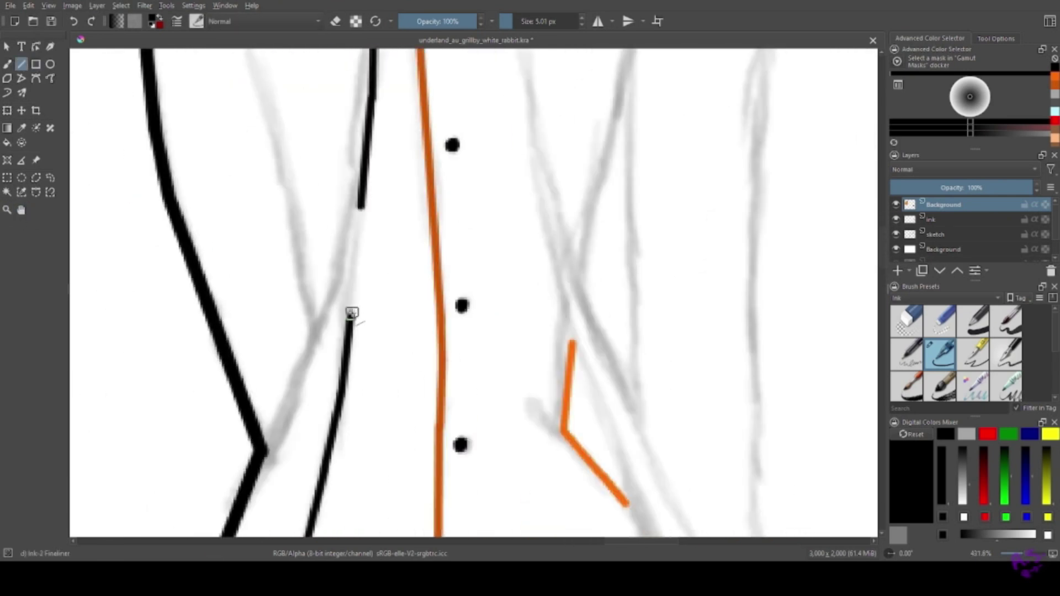
{"action": "mouse_move", "coordinate": [485, 399]}
{"action": "left_mouse_down"}
{"action": "mouse_move", "coordinate": [204, 283]}
{"action": "mouse_move", "coordinate": [300, 146]}
{"action": "left_mouse_up"}
Ink the coat's opposite front edge in black from the chest past the vest pocket down to the cyan lining.
{"action": "left_click_drag", "start_coordinate": [298, 225], "coordinate": [313, 436]}
{"action": "left_click_drag", "start_coordinate": [113, 352], "coordinate": [62, 111]}
{"action": "mouse_move", "coordinate": [286, 301]}
{"action": "left_mouse_down"}
{"action": "mouse_move", "coordinate": [298, 359]}
{"action": "mouse_move", "coordinate": [199, 127]}
{"action": "left_mouse_up"}
{"action": "key", "text": "ctrl+z"}
{"action": "left_click_drag", "start_coordinate": [186, 68], "coordinate": [262, 297]}
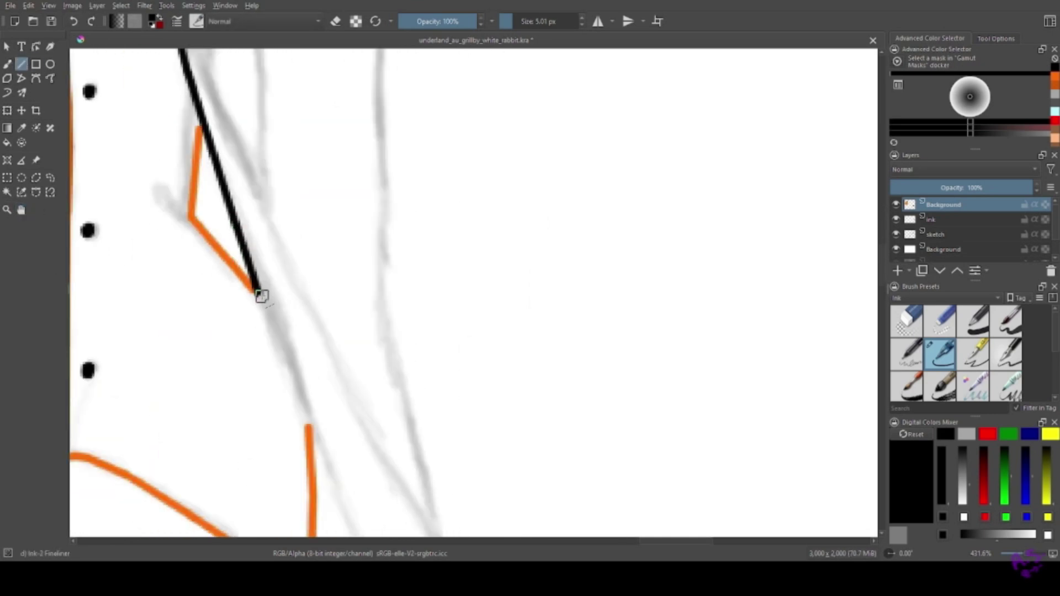
{"action": "left_click_drag", "start_coordinate": [169, 361], "coordinate": [46, 77]}
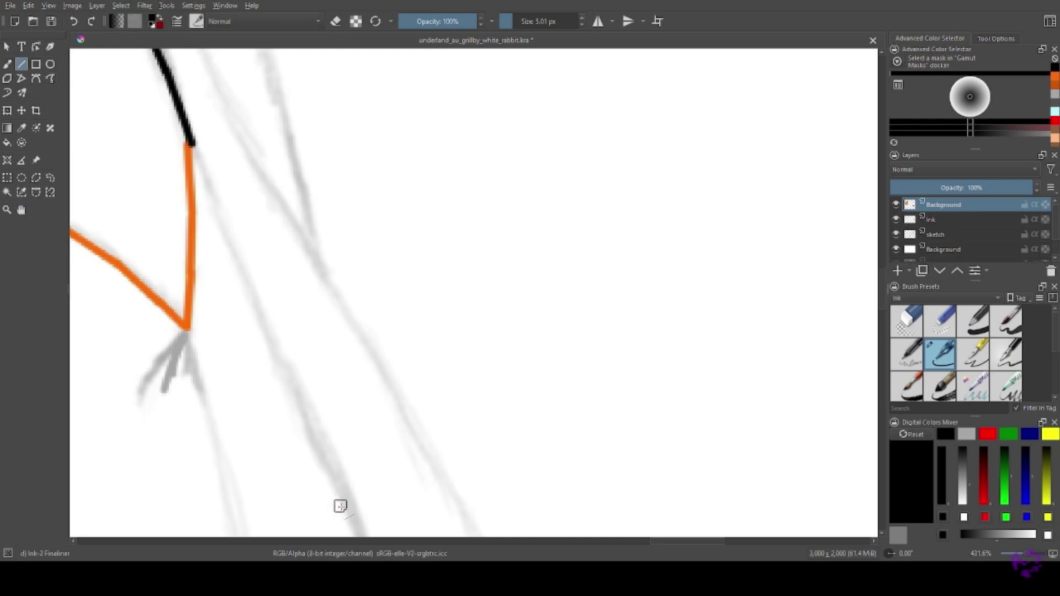
{"action": "left_click_drag", "start_coordinate": [340, 507], "coordinate": [266, 177]}
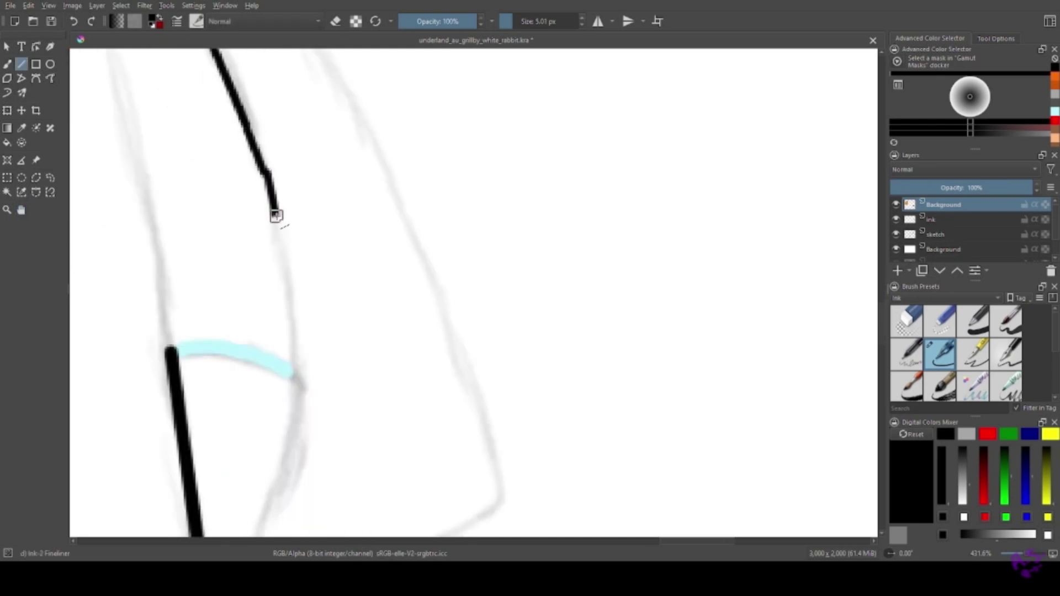
{"action": "mouse_move", "coordinate": [276, 214]}
{"action": "left_mouse_down"}
{"action": "mouse_move", "coordinate": [296, 374]}
{"action": "mouse_move", "coordinate": [451, 529]}
{"action": "left_mouse_up"}
Ink the trousers' outer edge on the free-arm side in black from the vest's hem point down to the finished leg line.
{"action": "left_click_drag", "start_coordinate": [230, 83], "coordinate": [301, 358]}
{"action": "key", "text": "ctrl+z"}
{"action": "left_click_drag", "start_coordinate": [326, 505], "coordinate": [302, 358]}
{"action": "key", "text": "ctrl+z"}
{"action": "left_click_drag", "start_coordinate": [315, 428], "coordinate": [301, 358]}
{"action": "scroll", "coordinate": [320, 289], "scroll_direction": "left", "scroll_amount": 8}
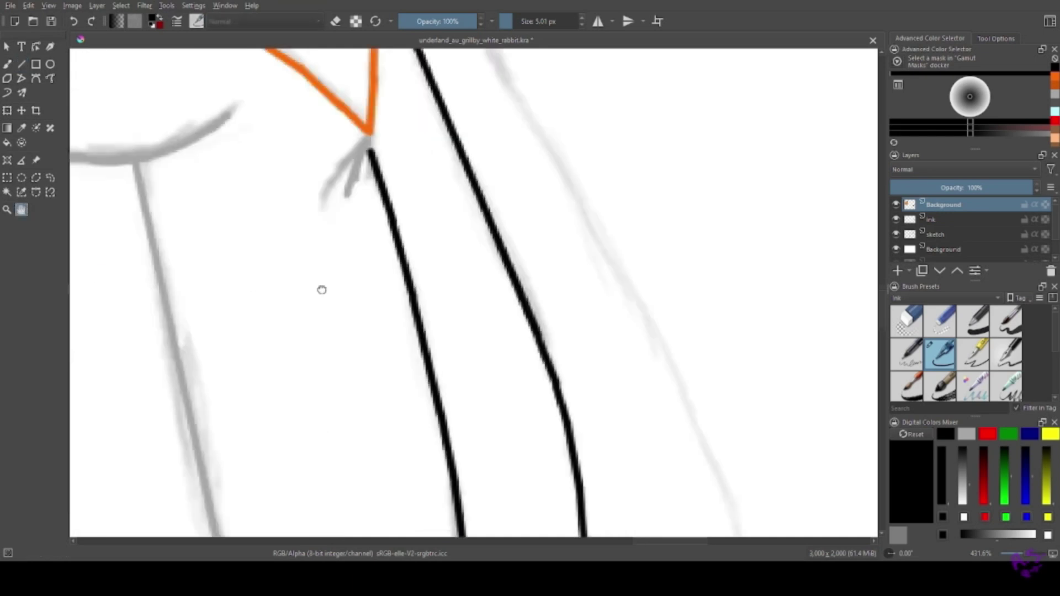
Ink the staff-side thigh edge in black up to the vest's hem point and add a short grey crease beside it.
{"action": "left_click_drag", "start_coordinate": [248, 517], "coordinate": [178, 142]}
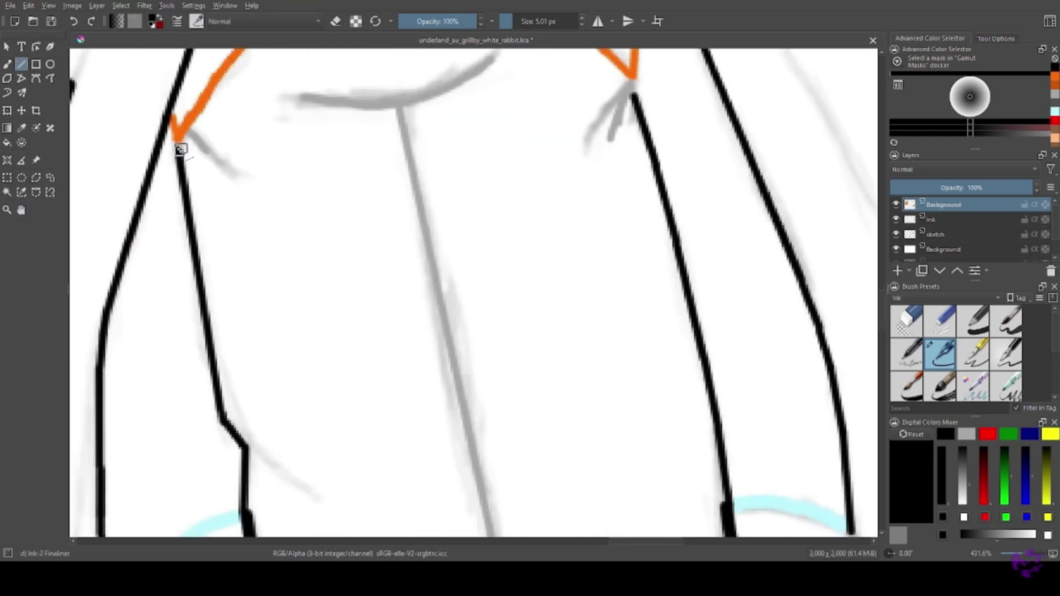
{"action": "left_click", "coordinate": [426, 95]}
{"action": "left_click_drag", "start_coordinate": [244, 446], "coordinate": [298, 485]}
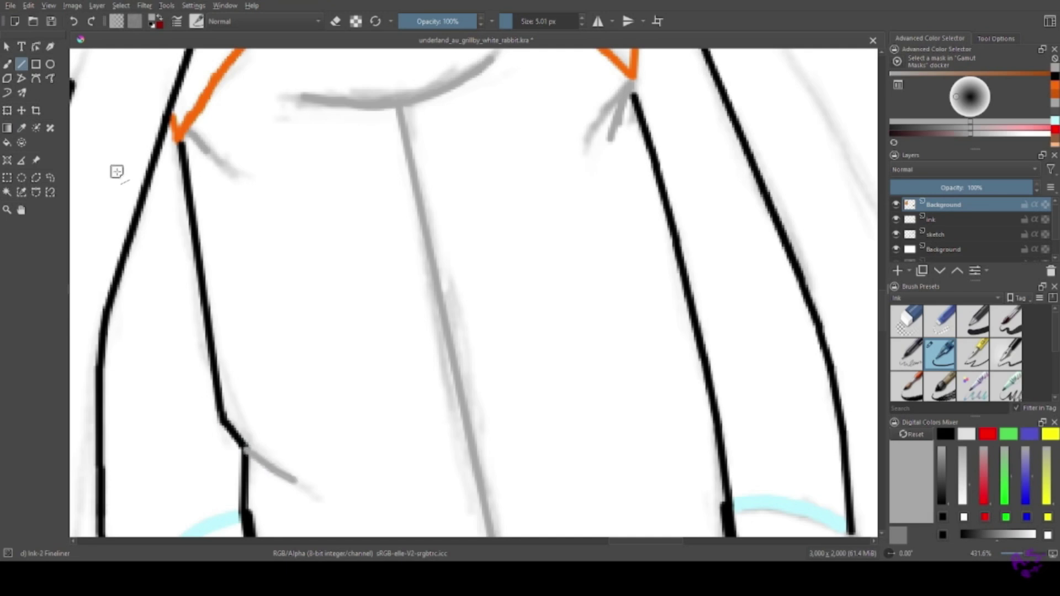
Enlarge the brush to 8.01 px and ink the free arm's shoulder and outer sleeve edge in black.
{"action": "scroll", "coordinate": [116, 170], "scroll_direction": "down", "scroll_amount": 6}
{"action": "scroll", "coordinate": [497, 113], "scroll_direction": "up", "scroll_amount": 6}
{"action": "mouse_move", "coordinate": [196, 148]}
{"action": "left_mouse_down"}
{"action": "mouse_move", "coordinate": [385, 157]}
{"action": "mouse_move", "coordinate": [419, 198]}
{"action": "mouse_move", "coordinate": [426, 232]}
{"action": "left_mouse_up"}
{"action": "key", "text": "ctrl+z"}
{"action": "scroll", "coordinate": [300, 254], "scroll_direction": "down", "scroll_amount": 3}
{"action": "left_click_drag", "start_coordinate": [329, 61], "coordinate": [329, 443]}
Outline the narrow triangular gap between the free arm and the torso in black.
{"action": "left_click_drag", "start_coordinate": [210, 190], "coordinate": [217, 500]}
{"action": "scroll", "coordinate": [216, 386], "scroll_direction": "down", "scroll_amount": 3}
{"action": "left_click_drag", "start_coordinate": [159, 199], "coordinate": [216, 303]}
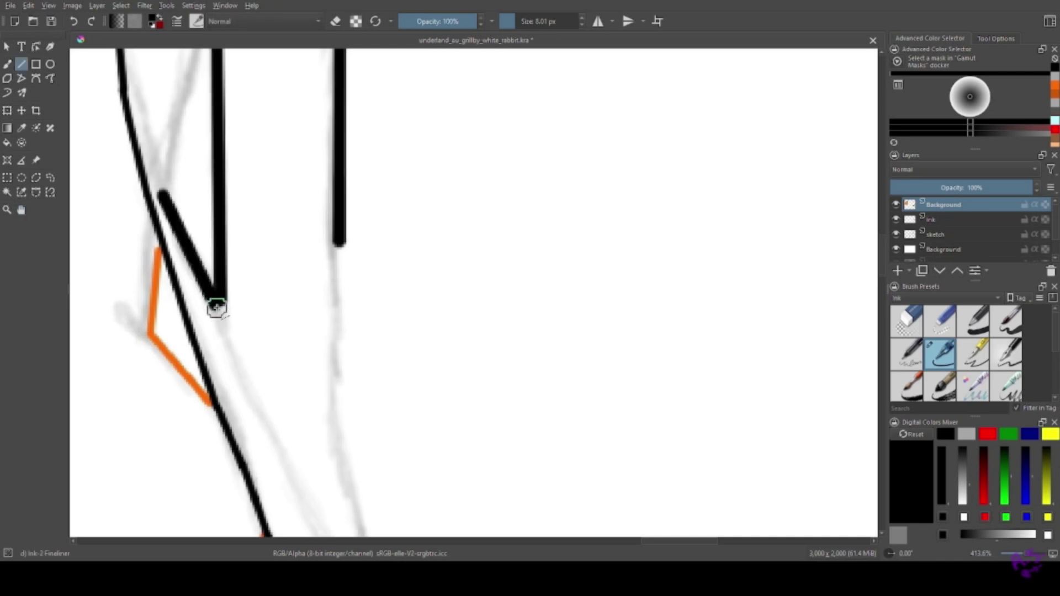
{"action": "scroll", "coordinate": [199, 293], "scroll_direction": "up", "scroll_amount": 3}
{"action": "left_click_drag", "start_coordinate": [163, 367], "coordinate": [176, 312]}
{"action": "left_click_drag", "start_coordinate": [218, 168], "coordinate": [171, 314]}
Ink the free-side coat's outer edge in black from the sleeve down toward the tail.
{"action": "mouse_move", "coordinate": [351, 414]}
{"action": "left_mouse_down"}
{"action": "mouse_move", "coordinate": [287, 131]}
{"action": "mouse_move", "coordinate": [275, 304]}
{"action": "left_mouse_up"}
{"action": "mouse_move", "coordinate": [330, 514]}
{"action": "left_mouse_down"}
{"action": "mouse_move", "coordinate": [264, 321]}
{"action": "mouse_move", "coordinate": [224, 142]}
{"action": "mouse_move", "coordinate": [379, 419]}
{"action": "mouse_move", "coordinate": [80, 91]}
{"action": "left_mouse_up"}
{"action": "mouse_move", "coordinate": [232, 83]}
{"action": "left_mouse_down"}
{"action": "mouse_move", "coordinate": [282, 194]}
{"action": "mouse_move", "coordinate": [354, 418]}
{"action": "left_mouse_up"}
{"action": "left_click_drag", "start_coordinate": [354, 418], "coordinate": [144, 182]}
Ink the free-side coat tail's pointed corner and hem in black back to the cyan lining.
{"action": "left_click", "coordinate": [20, 64]}
{"action": "key", "text": "ctrl+z"}
{"action": "mouse_move", "coordinate": [482, 269]}
{"action": "left_mouse_down"}
{"action": "mouse_move", "coordinate": [455, 159]}
{"action": "mouse_move", "coordinate": [516, 258]}
{"action": "left_mouse_up"}
{"action": "left_click", "coordinate": [73, 21]}
{"action": "mouse_move", "coordinate": [497, 447]}
{"action": "left_mouse_down"}
{"action": "mouse_move", "coordinate": [729, 182]}
{"action": "mouse_move", "coordinate": [315, 367]}
{"action": "mouse_move", "coordinate": [569, 331]}
{"action": "mouse_move", "coordinate": [336, 369]}
{"action": "mouse_move", "coordinate": [442, 199]}
{"action": "left_mouse_up"}
{"action": "scroll", "coordinate": [355, 255], "scroll_direction": "up", "scroll_amount": 5}
{"action": "mouse_move", "coordinate": [389, 88]}
{"action": "left_mouse_down"}
{"action": "mouse_move", "coordinate": [386, 292]}
{"action": "mouse_move", "coordinate": [367, 379]}
{"action": "mouse_move", "coordinate": [312, 491]}
{"action": "left_mouse_up"}
Reduce the brush to 5.01 px and ink the sleeve creases and the free-side coat fold lines in grey.
{"action": "scroll", "coordinate": [314, 456], "scroll_direction": "down", "scroll_amount": 10}
{"action": "left_click_drag", "start_coordinate": [342, 191], "coordinate": [379, 154]}
{"action": "left_click_drag", "start_coordinate": [126, 206], "coordinate": [278, 288]}
{"action": "left_click_drag", "start_coordinate": [564, 238], "coordinate": [575, 169]}
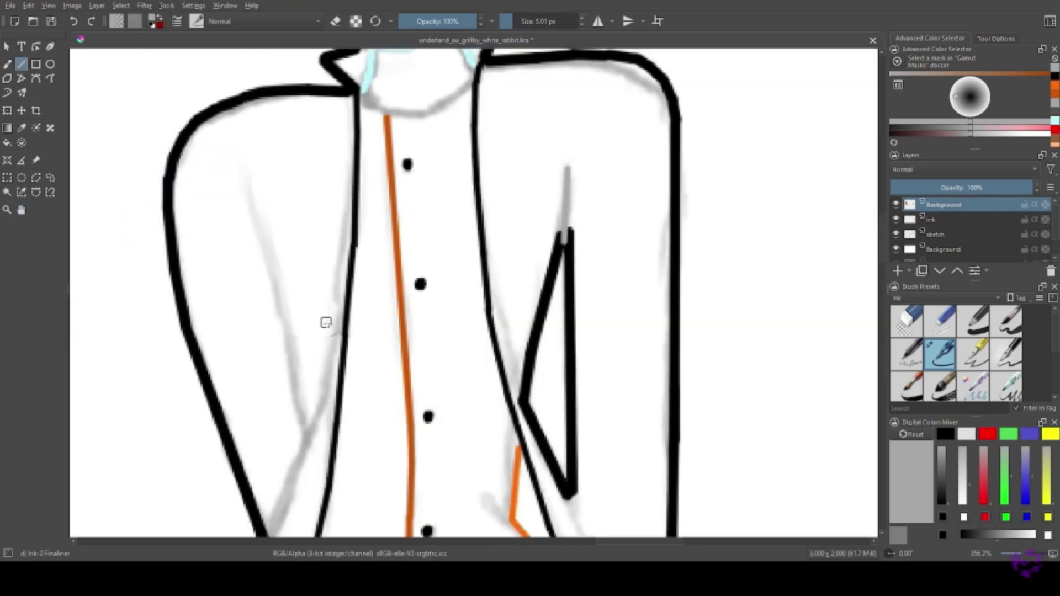
{"action": "left_click_drag", "start_coordinate": [264, 188], "coordinate": [309, 426]}
{"action": "mouse_move", "coordinate": [338, 313]}
{"action": "left_mouse_down"}
{"action": "mouse_move", "coordinate": [350, 214]}
{"action": "mouse_move", "coordinate": [344, 264]}
{"action": "left_mouse_up"}
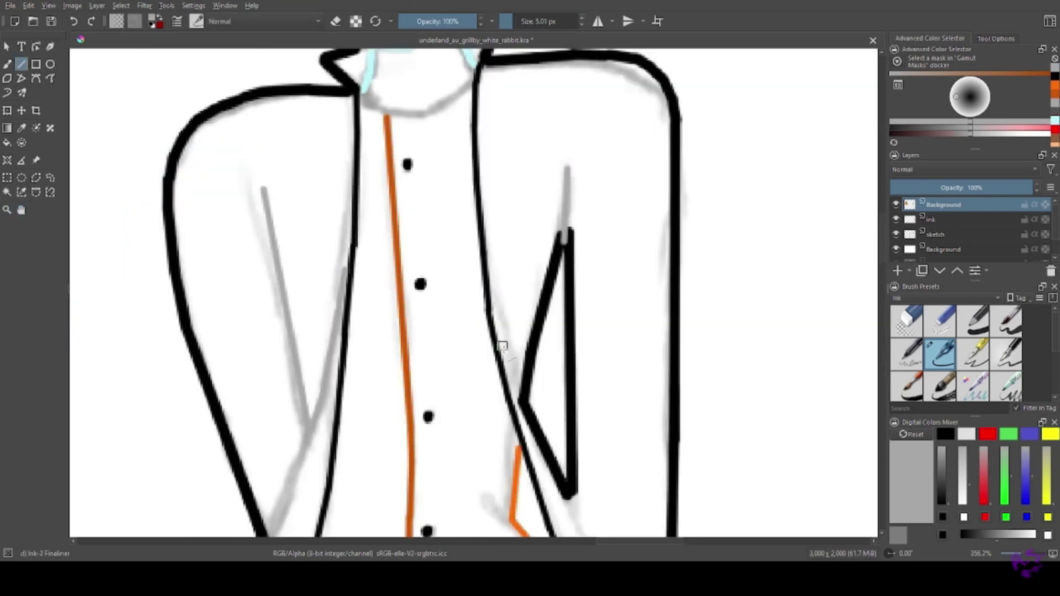
{"action": "mouse_move", "coordinate": [489, 266]}
{"action": "left_mouse_down"}
{"action": "mouse_move", "coordinate": [518, 390]}
{"action": "mouse_move", "coordinate": [441, 108]}
{"action": "left_mouse_up"}
{"action": "left_click", "coordinate": [75, 22]}
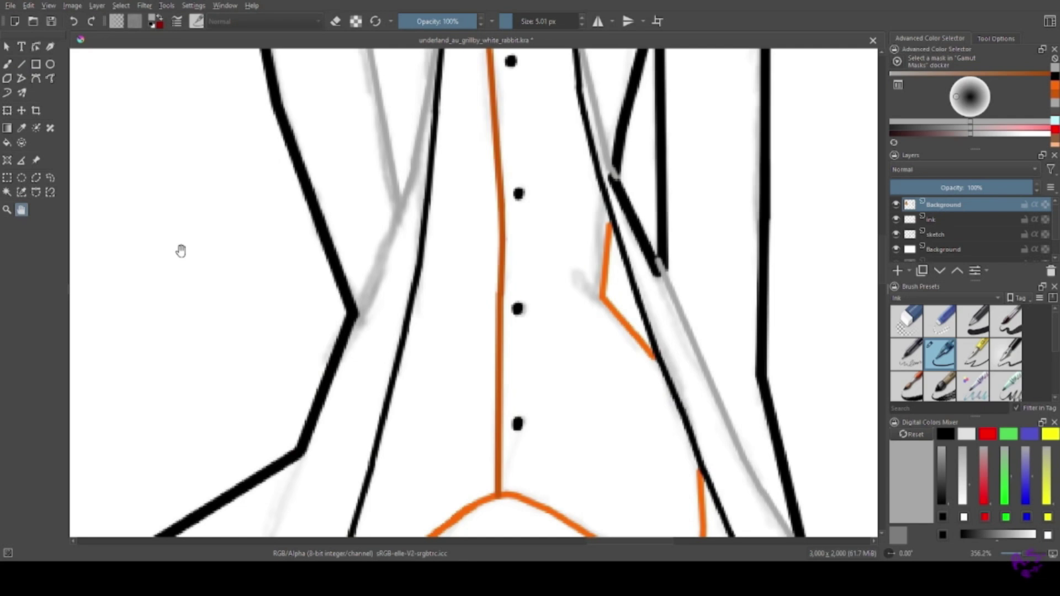
Lower the sketch layer's opacity to 18% and return to the top Background layer.
{"action": "key", "text": "v"}
{"action": "key", "text": "Page_Down"}
{"action": "key", "text": "Page_Down"}
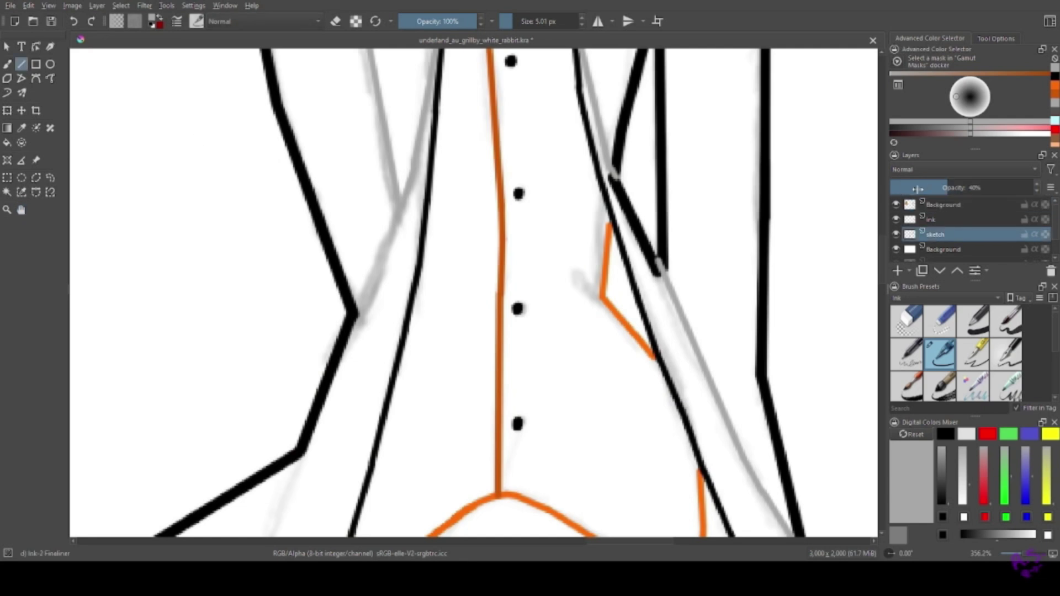
{"action": "key", "text": "Page_Up"}
{"action": "key", "text": "Page_Up"}
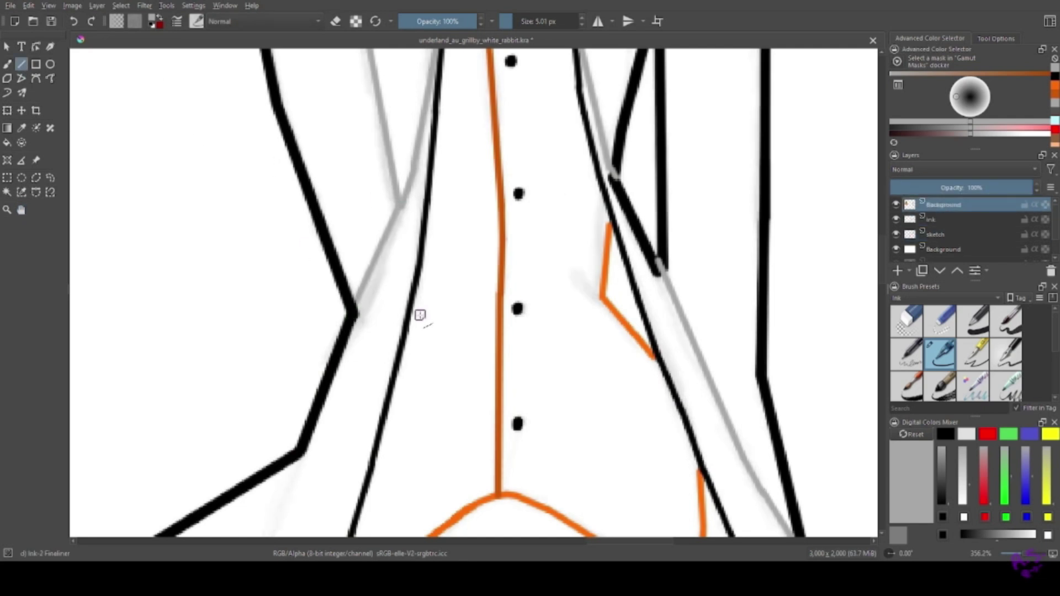
Ink the staff-side coat fold in grey behind the forearm, from the elbow down to the coat tail.
{"action": "mouse_move", "coordinate": [355, 312]}
{"action": "left_mouse_down"}
{"action": "mouse_move", "coordinate": [400, 210]}
{"action": "mouse_move", "coordinate": [525, 166]}
{"action": "left_mouse_up"}
{"action": "scroll", "coordinate": [391, 172], "scroll_direction": "down", "scroll_amount": 5}
{"action": "left_click_drag", "start_coordinate": [354, 337], "coordinate": [426, 151]}
{"action": "key", "text": "h"}
{"action": "scroll", "coordinate": [281, 385], "scroll_direction": "down", "scroll_amount": 4}
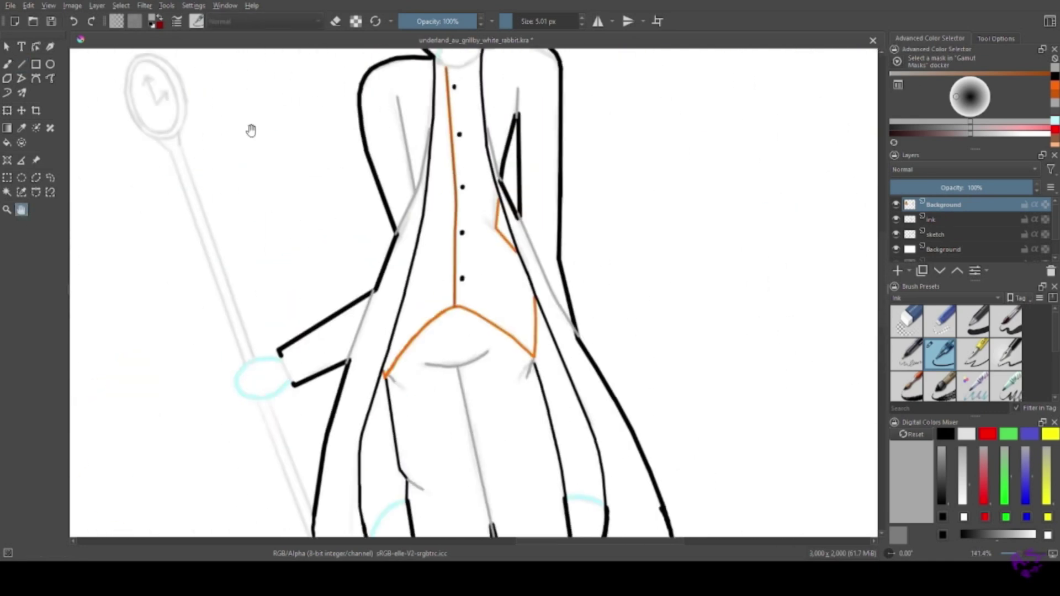
Sample black from the sleeve outline and close the staff-side cuff with a line beside the cyan hand.
{"action": "scroll", "coordinate": [238, 404], "scroll_direction": "up", "scroll_amount": 8}
{"action": "key", "text": "b"}
{"action": "left_click", "coordinate": [468, 166], "text": "ctrl"}
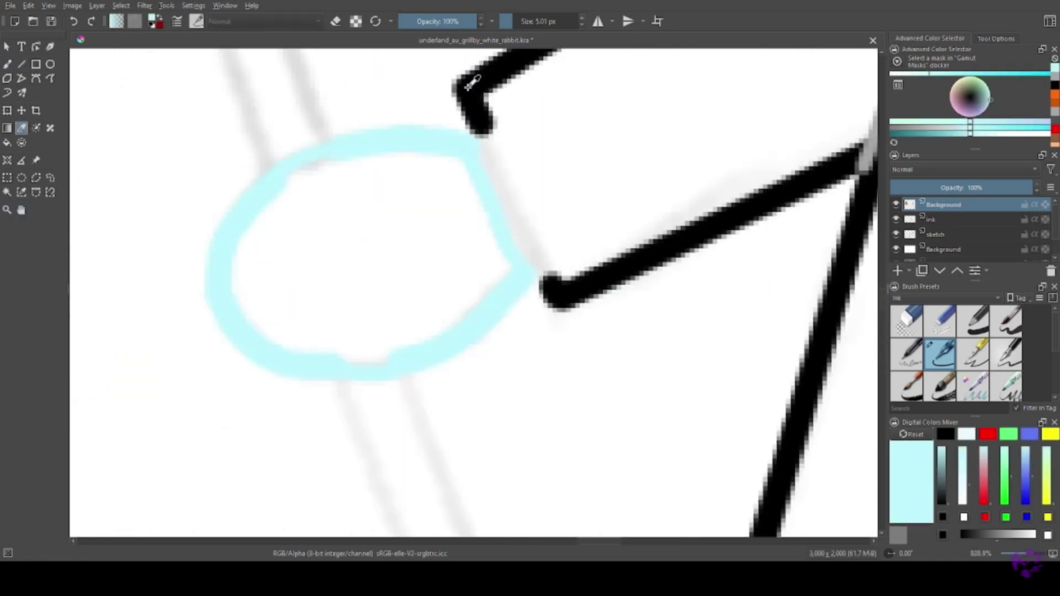
{"action": "left_click", "coordinate": [472, 81], "text": "ctrl"}
{"action": "left_click_drag", "start_coordinate": [475, 124], "coordinate": [547, 286]}
{"action": "key", "text": "ctrl+z"}
{"action": "left_click_drag", "start_coordinate": [475, 121], "coordinate": [547, 287]}
{"action": "key", "text": "h"}
{"action": "scroll", "coordinate": [201, 123], "scroll_direction": "down", "scroll_amount": 5}
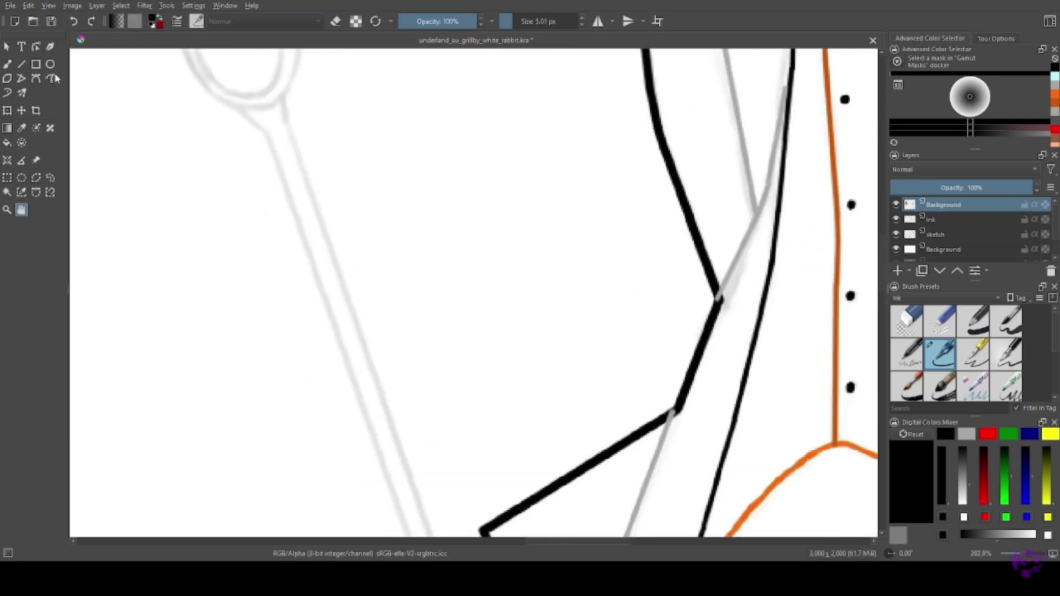
Ink the upper staff shaft's body-facing edge and the flared stub under the clock in grey.
{"action": "left_click", "coordinate": [282, 119], "text": "ctrl"}
{"action": "left_click_drag", "start_coordinate": [281, 119], "coordinate": [436, 537]}
{"action": "mouse_move", "coordinate": [443, 340]}
{"action": "left_mouse_down"}
{"action": "mouse_move", "coordinate": [382, 279]}
{"action": "mouse_move", "coordinate": [351, 291]}
{"action": "left_mouse_up"}
{"action": "key", "text": "ctrl+z"}
{"action": "left_click_drag", "start_coordinate": [338, 497], "coordinate": [194, 72]}
{"action": "left_click_drag", "start_coordinate": [141, 50], "coordinate": [181, 94]}
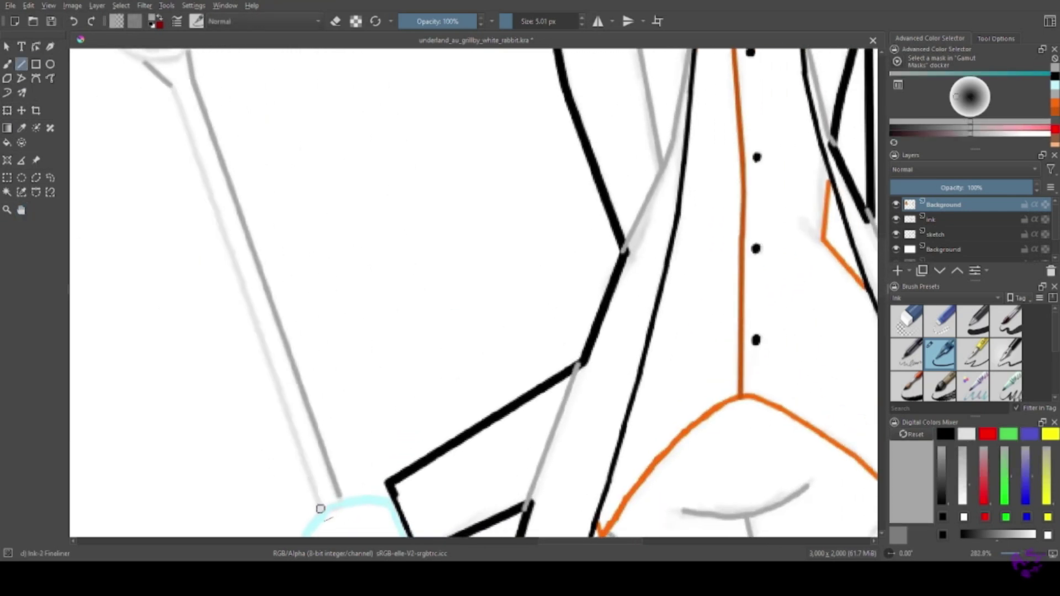
Complete the staff shaft's edges in grey past the hand and coat tail down to a squared tip.
{"action": "scroll", "coordinate": [321, 509], "scroll_direction": "up", "scroll_amount": 5}
{"action": "scroll", "coordinate": [260, 256], "scroll_direction": "down", "scroll_amount": 6}
{"action": "scroll", "coordinate": [260, 255], "scroll_direction": "up", "scroll_amount": 3}
{"action": "left_click", "coordinate": [22, 63]}
{"action": "left_click_drag", "start_coordinate": [346, 103], "coordinate": [478, 441]}
{"action": "mouse_move", "coordinate": [312, 106]}
{"action": "left_mouse_down"}
{"action": "mouse_move", "coordinate": [480, 536]}
{"action": "mouse_move", "coordinate": [260, 131]}
{"action": "left_mouse_up"}
{"action": "key", "text": "b"}
{"action": "scroll", "coordinate": [270, 125], "scroll_direction": "down", "scroll_amount": 5}
{"action": "key", "text": "v"}
{"action": "scroll", "coordinate": [303, 286], "scroll_direction": "up", "scroll_amount": 3}
{"action": "left_click_drag", "start_coordinate": [342, 121], "coordinate": [461, 442]}
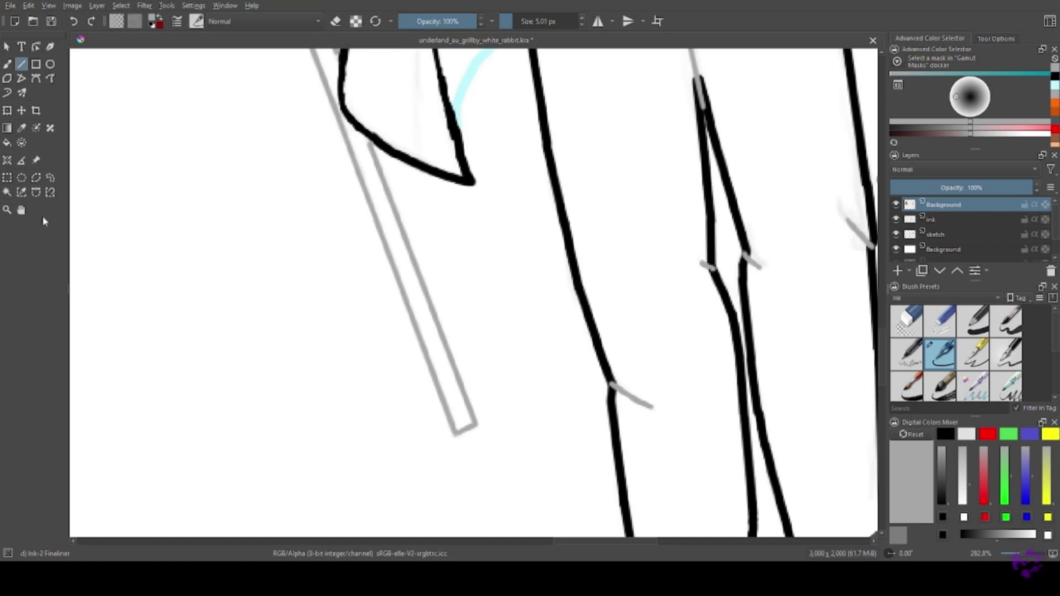
Sample a lighter grey and ink the outer rim of the staff's clock freehand.
{"action": "scroll", "coordinate": [473, 293], "scroll_direction": "left", "scroll_amount": 5}
{"action": "scroll", "coordinate": [474, 293], "scroll_direction": "up", "scroll_amount": 3}
{"action": "key", "text": "b"}
{"action": "left_click", "coordinate": [523, 449], "text": "ctrl"}
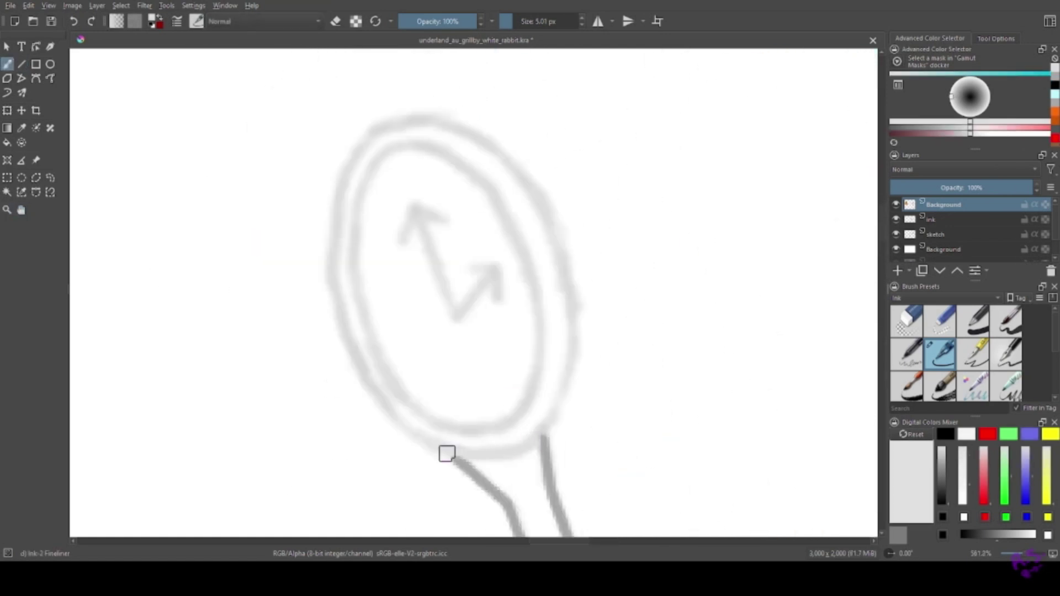
{"action": "left_click_drag", "start_coordinate": [466, 135], "coordinate": [504, 171]}
Ink the clock's arrow-shaped hands in yellow and its inner ring in green.
{"action": "left_click", "coordinate": [963, 84]}
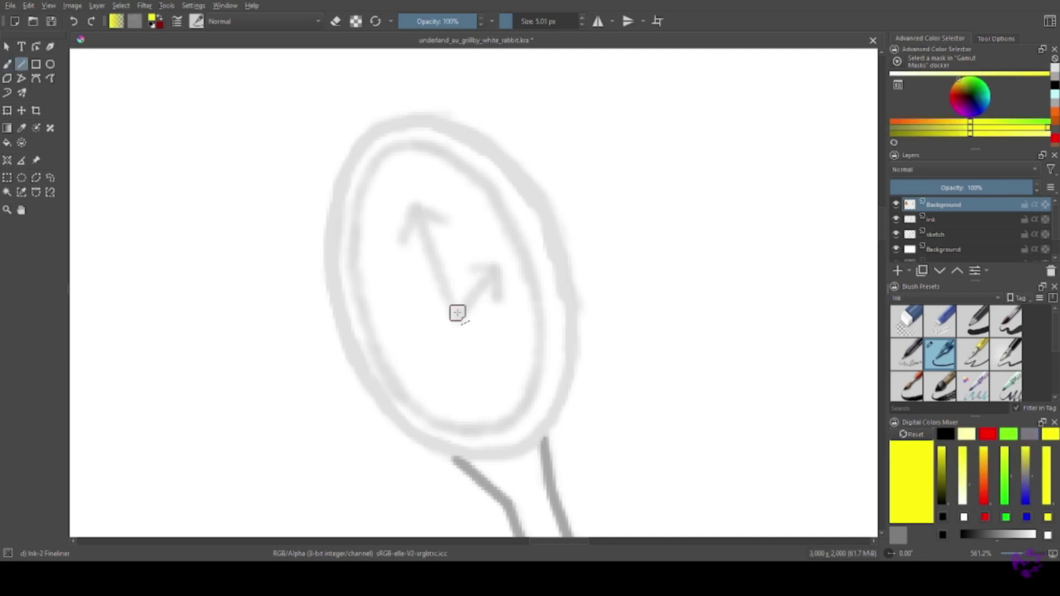
{"action": "left_click_drag", "start_coordinate": [457, 314], "coordinate": [496, 269]}
{"action": "left_click", "coordinate": [1009, 434]}
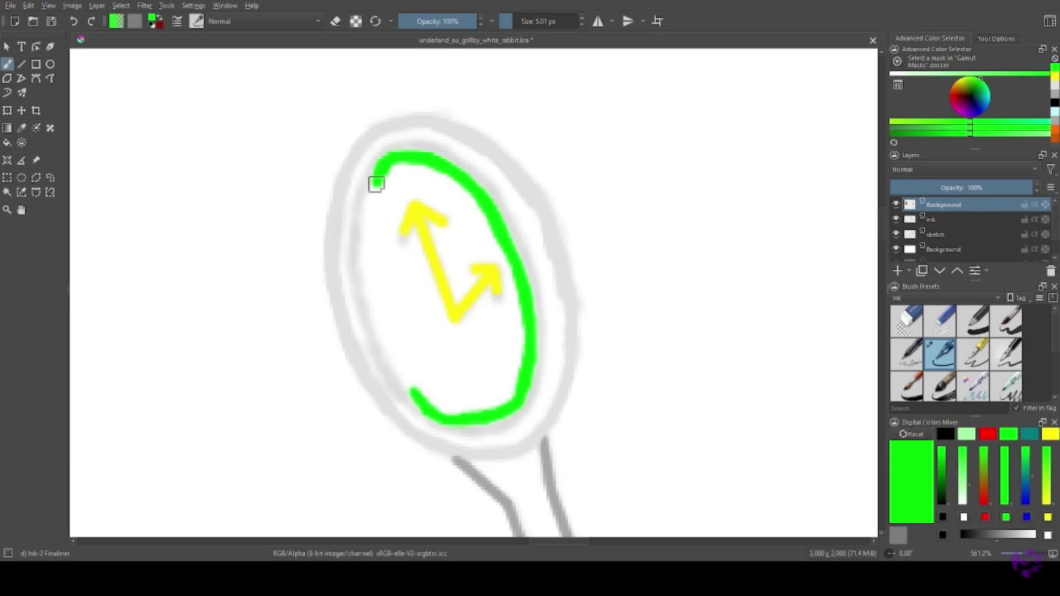
{"action": "key", "text": "minus"}
{"action": "key", "text": "minus"}
{"action": "key", "text": "minus"}
{"action": "key", "text": "minus"}
{"action": "key", "text": "minus"}
{"action": "key", "text": "minus"}
{"action": "key", "text": "minus"}
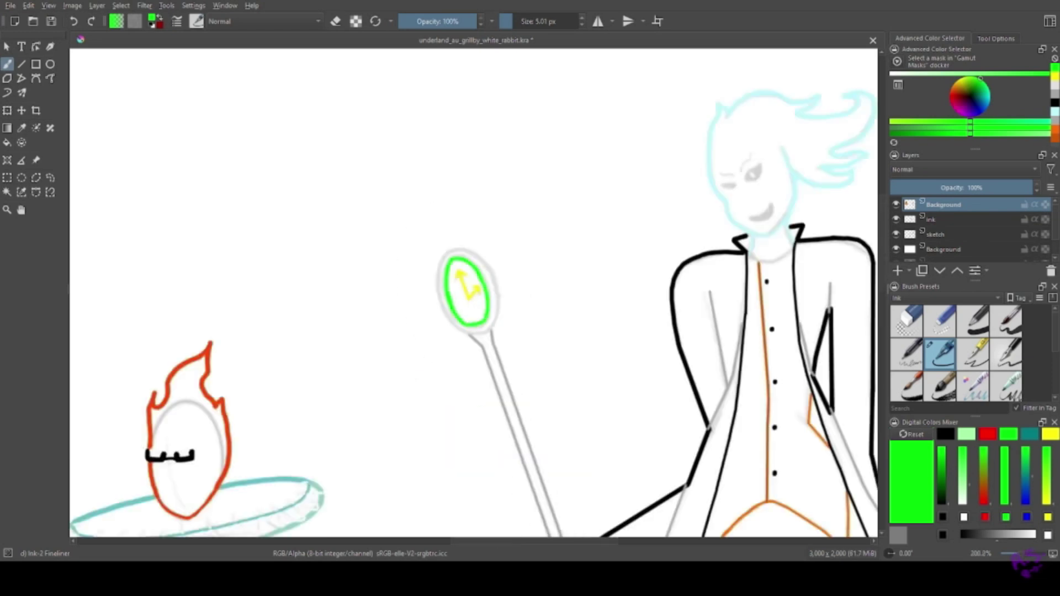
Delete the orange reference picture from the canvas and save the drawing.
{"action": "key", "text": "ctrl+s"}
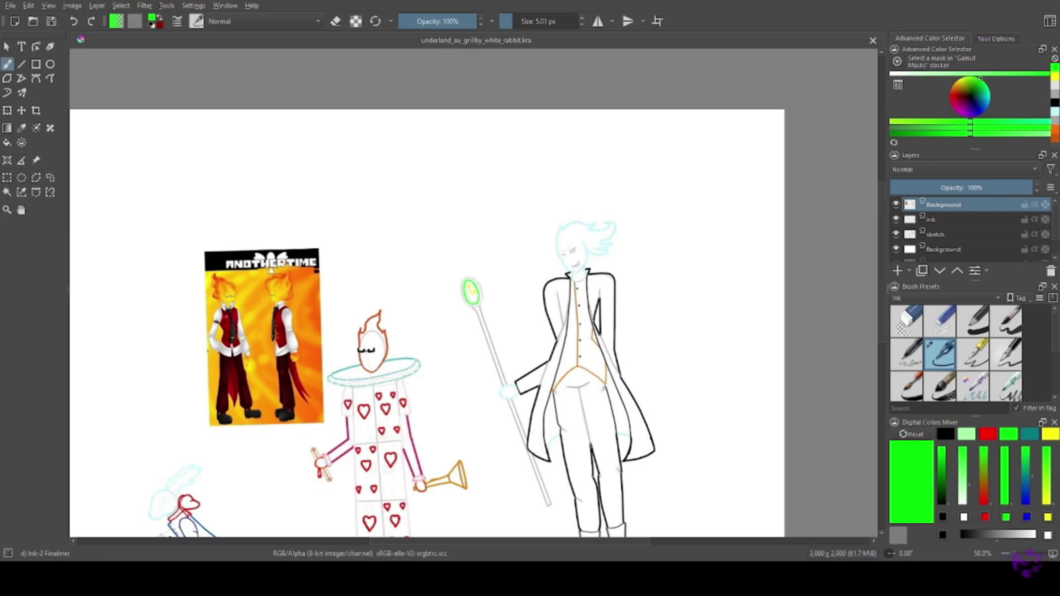
{"action": "left_click_drag", "start_coordinate": [149, 246], "coordinate": [180, 124]}
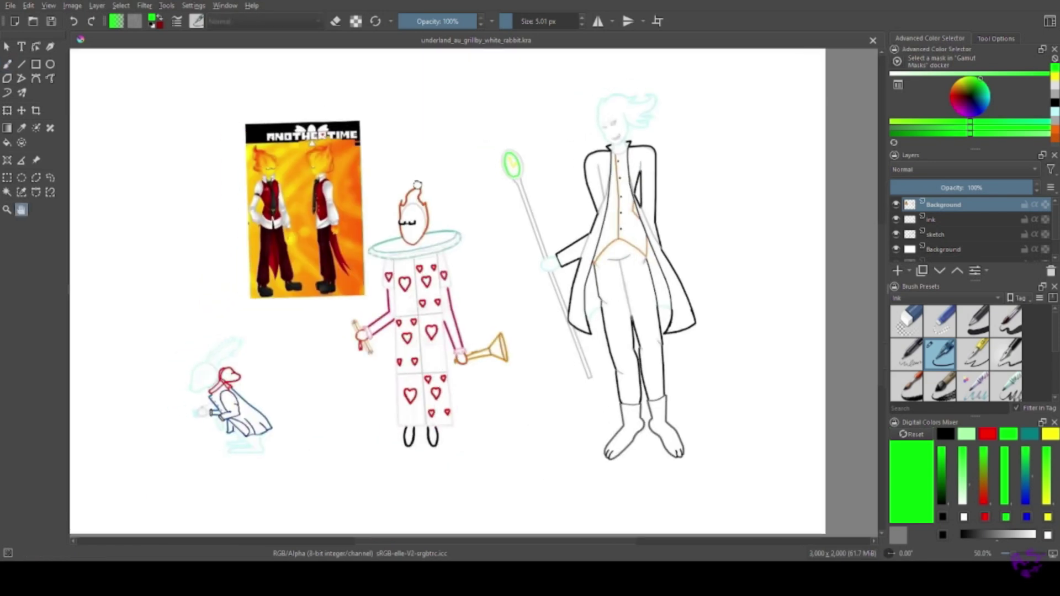
{"action": "key", "text": "Delete"}
{"action": "key", "text": "j"}
{"action": "key", "text": "ctrl+s"}
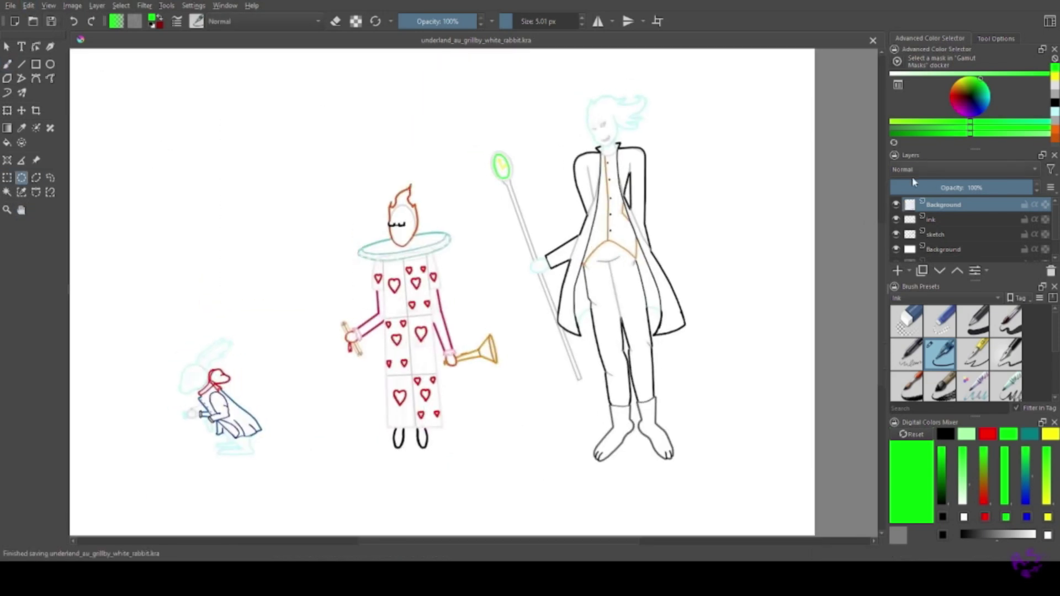
Select the lower Background layer and fill both of the coat's collar points with black.
{"action": "left_click", "coordinate": [982, 250]}
{"action": "left_click", "coordinate": [6, 210]}
{"action": "left_click_drag", "start_coordinate": [343, 197], "coordinate": [23, 135]}
{"action": "key", "text": "d"}
{"action": "key", "text": "b"}
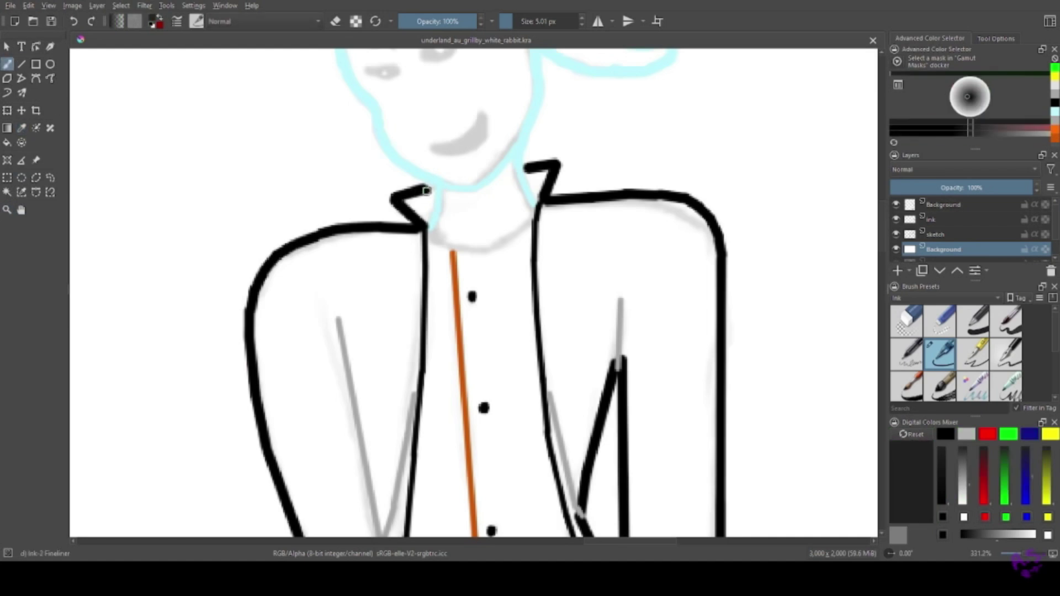
{"action": "scroll", "coordinate": [420, 204], "scroll_direction": "up", "scroll_amount": 6}
{"action": "mouse_move", "coordinate": [450, 191]}
{"action": "left_mouse_down"}
{"action": "mouse_move", "coordinate": [455, 309]}
{"action": "mouse_move", "coordinate": [389, 264]}
{"action": "mouse_move", "coordinate": [464, 205]}
{"action": "left_mouse_up"}
{"action": "scroll", "coordinate": [389, 264], "scroll_direction": "down", "scroll_amount": 5}
{"action": "scroll", "coordinate": [464, 205], "scroll_direction": "down", "scroll_amount": 8}
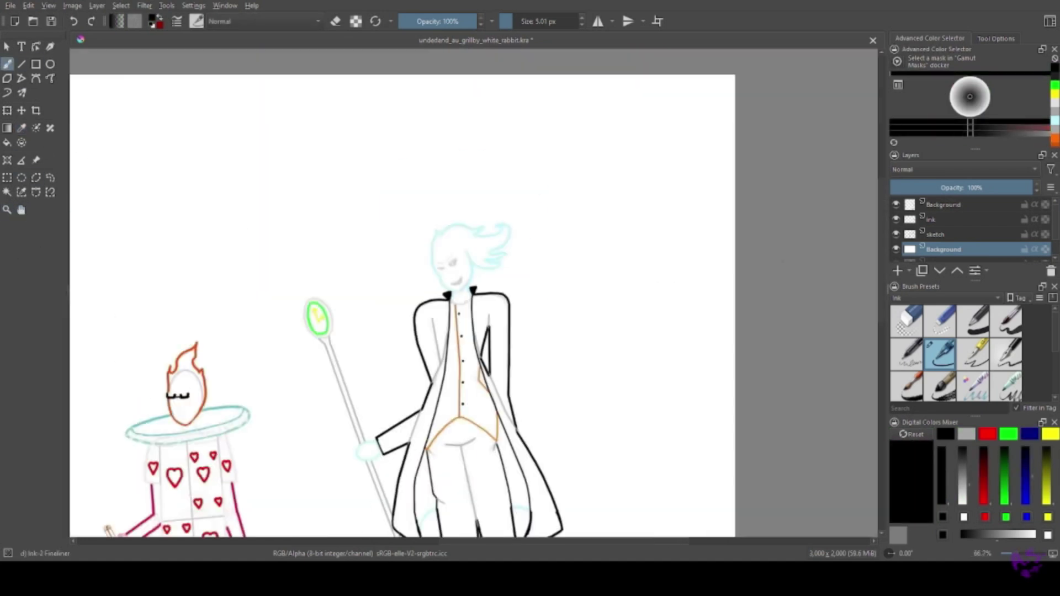
Sample the vest's orange and ink the curved neckline between the two collar points.
{"action": "scroll", "coordinate": [436, 441], "scroll_direction": "up", "scroll_amount": 8}
{"action": "left_click", "coordinate": [464, 166], "text": "ctrl"}
{"action": "scroll", "coordinate": [447, 151], "scroll_direction": "down", "scroll_amount": 4}
{"action": "scroll", "coordinate": [420, 232], "scroll_direction": "up", "scroll_amount": 4}
{"action": "mouse_move", "coordinate": [493, 191]}
{"action": "left_mouse_down"}
{"action": "mouse_move", "coordinate": [433, 240]}
{"action": "mouse_move", "coordinate": [260, 221]}
{"action": "left_mouse_up"}
{"action": "left_click", "coordinate": [724, 227], "text": "ctrl"}
{"action": "scroll", "coordinate": [724, 227], "scroll_direction": "down", "scroll_amount": 4}
Enlarge the brush to 7.52 px and paint the upper vest front orange around the buttons.
{"action": "left_click_drag", "start_coordinate": [724, 227], "coordinate": [535, 97]}
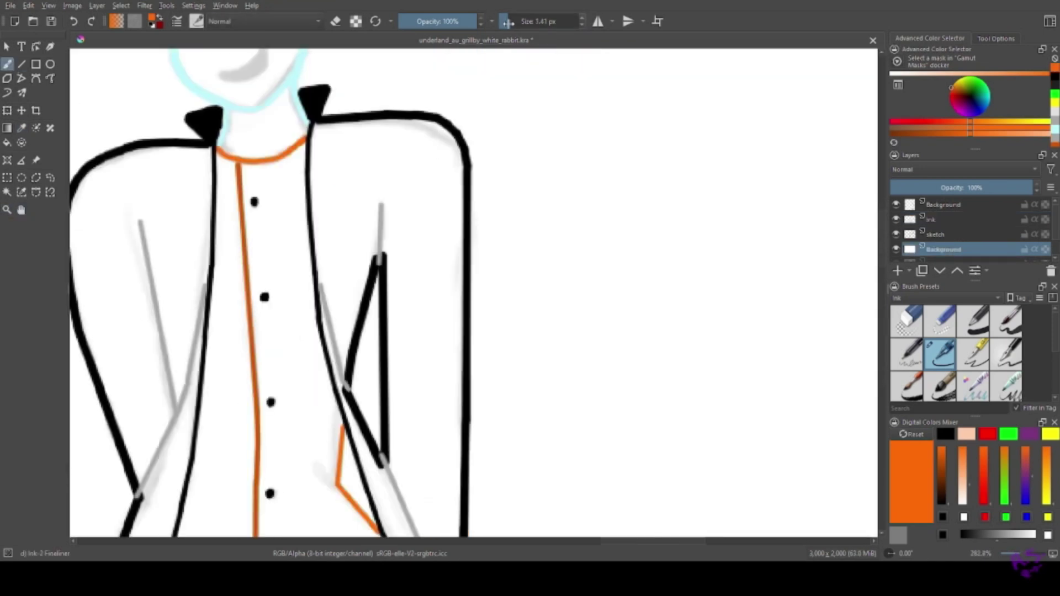
{"action": "left_click_drag", "start_coordinate": [243, 182], "coordinate": [283, 185]}
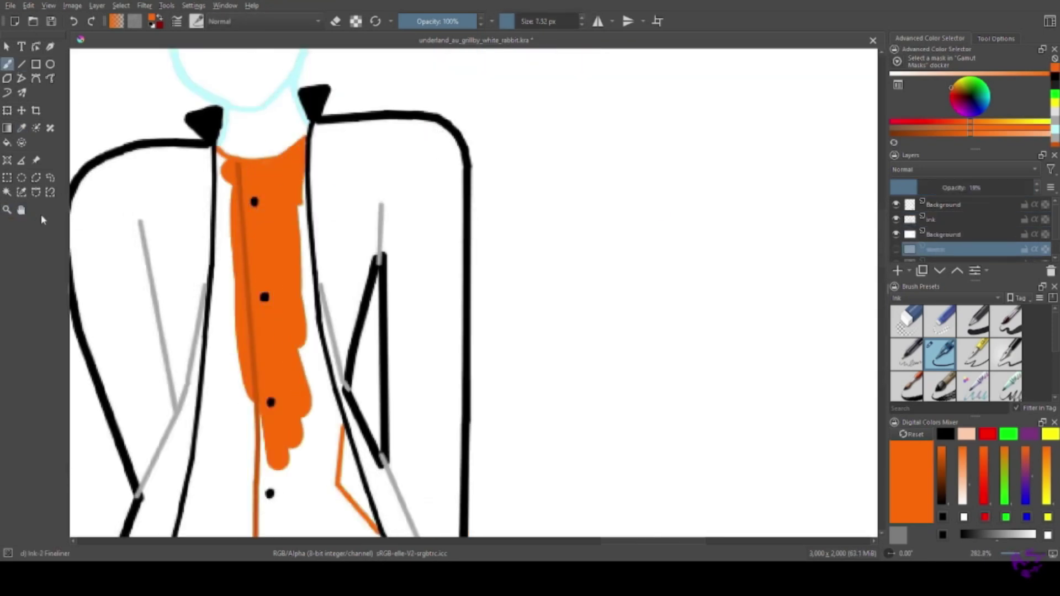
{"action": "left_click_drag", "start_coordinate": [138, 110], "coordinate": [177, 342]}
Switch to black on the ink layer and ink the face's mouth, both eyes and both eyebrows.
{"action": "left_click", "coordinate": [947, 435]}
{"action": "left_click", "coordinate": [938, 219]}
{"action": "key", "text": "b"}
{"action": "scroll", "coordinate": [502, 338], "scroll_direction": "up", "scroll_amount": 3}
{"action": "mouse_move", "coordinate": [505, 325]}
{"action": "left_mouse_down"}
{"action": "mouse_move", "coordinate": [473, 379]}
{"action": "mouse_move", "coordinate": [511, 334]}
{"action": "left_mouse_up"}
{"action": "mouse_move", "coordinate": [450, 126]}
{"action": "left_mouse_down"}
{"action": "mouse_move", "coordinate": [426, 148]}
{"action": "mouse_move", "coordinate": [434, 191]}
{"action": "mouse_move", "coordinate": [399, 184]}
{"action": "left_mouse_up"}
{"action": "left_click_drag", "start_coordinate": [330, 231], "coordinate": [273, 228]}
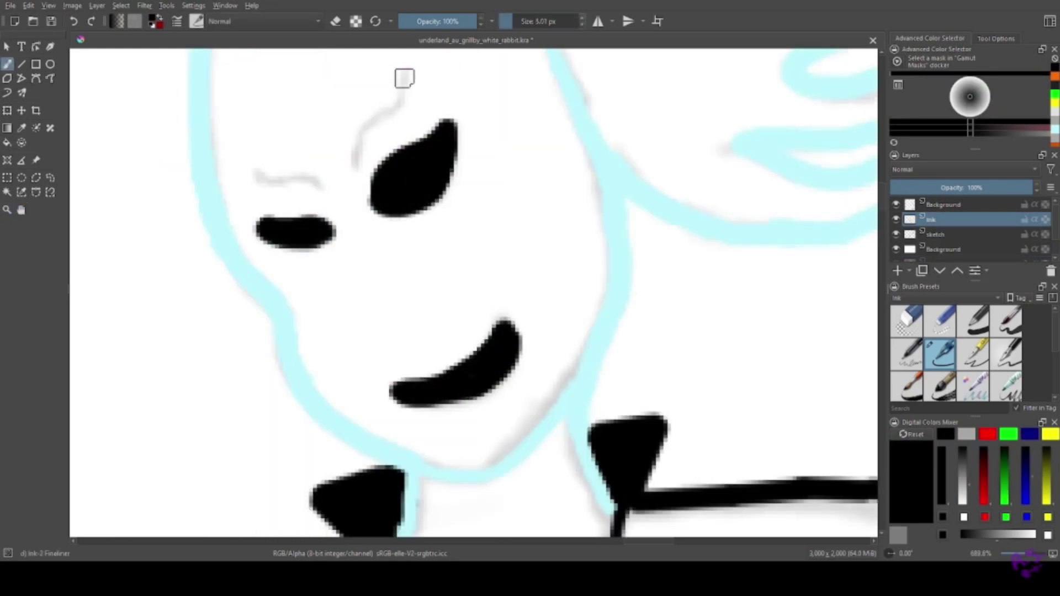
{"action": "left_click_drag", "start_coordinate": [405, 72], "coordinate": [350, 159]}
{"action": "left_click_drag", "start_coordinate": [325, 186], "coordinate": [291, 182]}
Set the brush to white at 4.01 px and move the lower Background layer above the sketch layer.
{"action": "left_click", "coordinate": [622, 248], "text": "ctrl"}
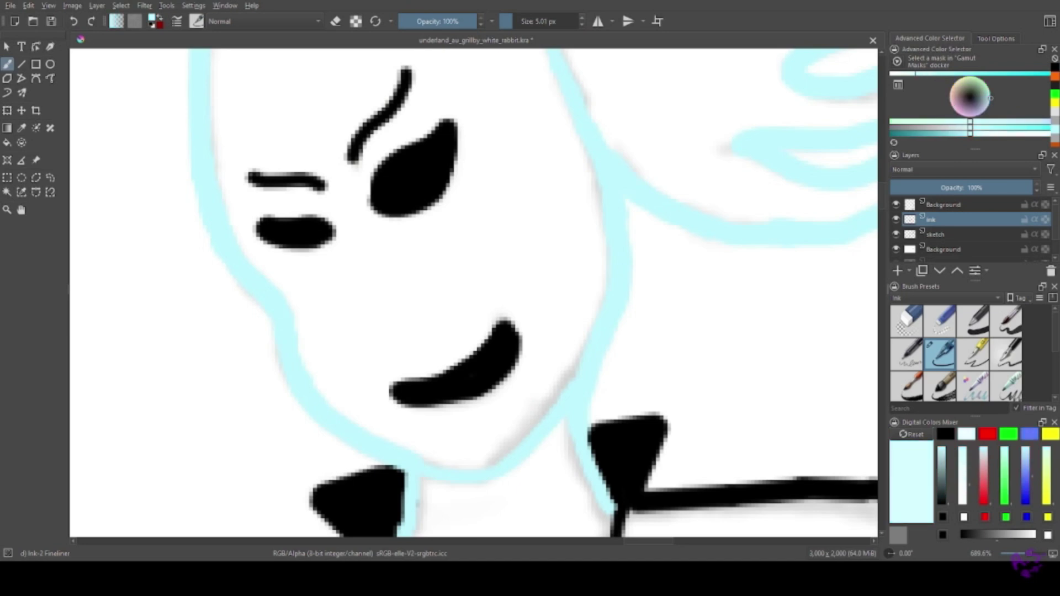
{"action": "left_click_drag", "start_coordinate": [296, 234], "coordinate": [251, 154]}
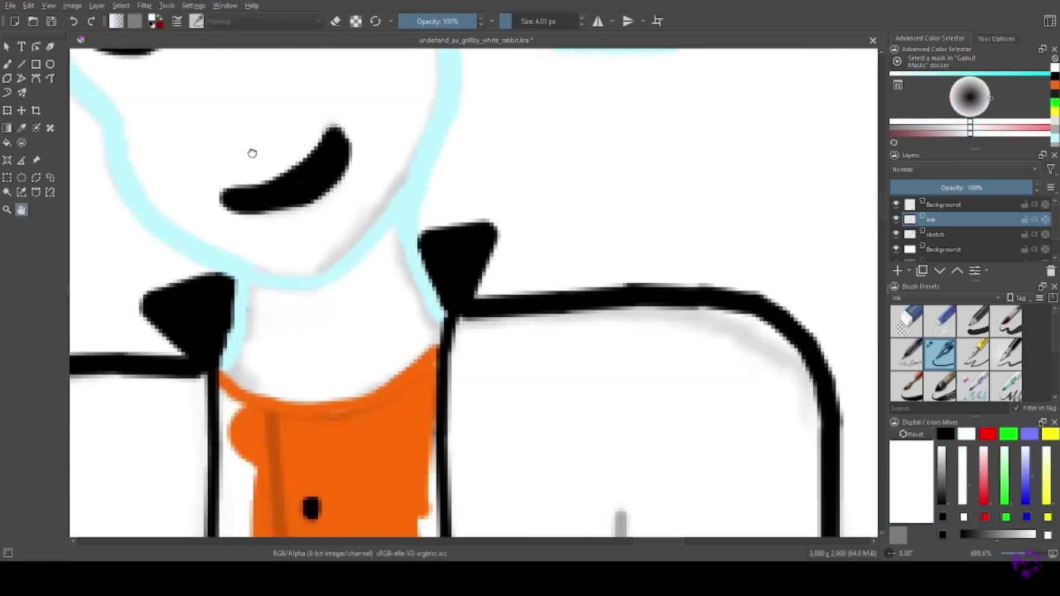
{"action": "key", "text": "Page_Up"}
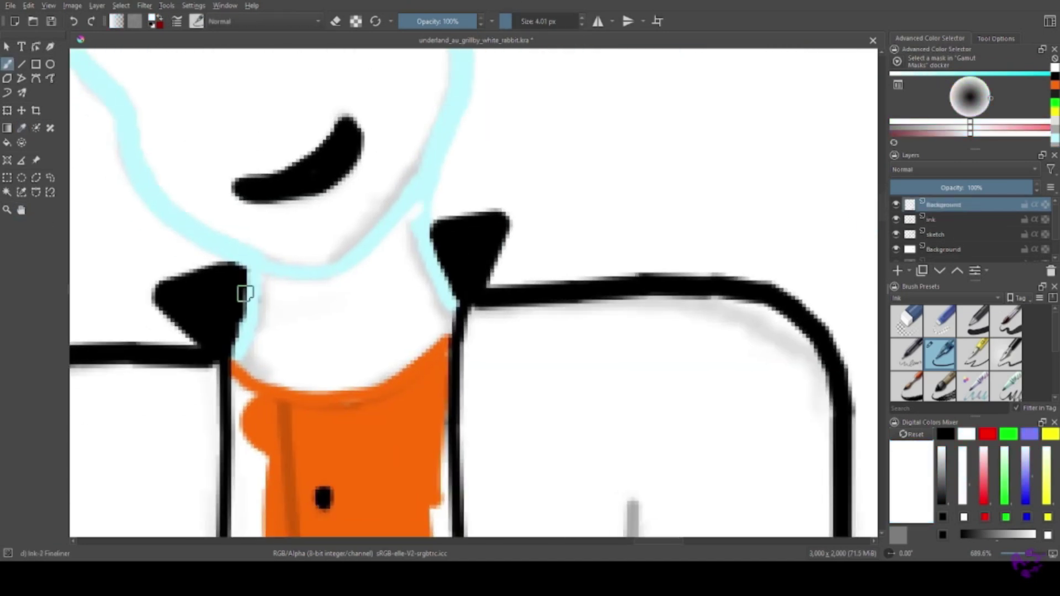
{"action": "key", "text": "ctrl+h"}
{"action": "left_click_drag", "start_coordinate": [964, 249], "coordinate": [963, 234]}
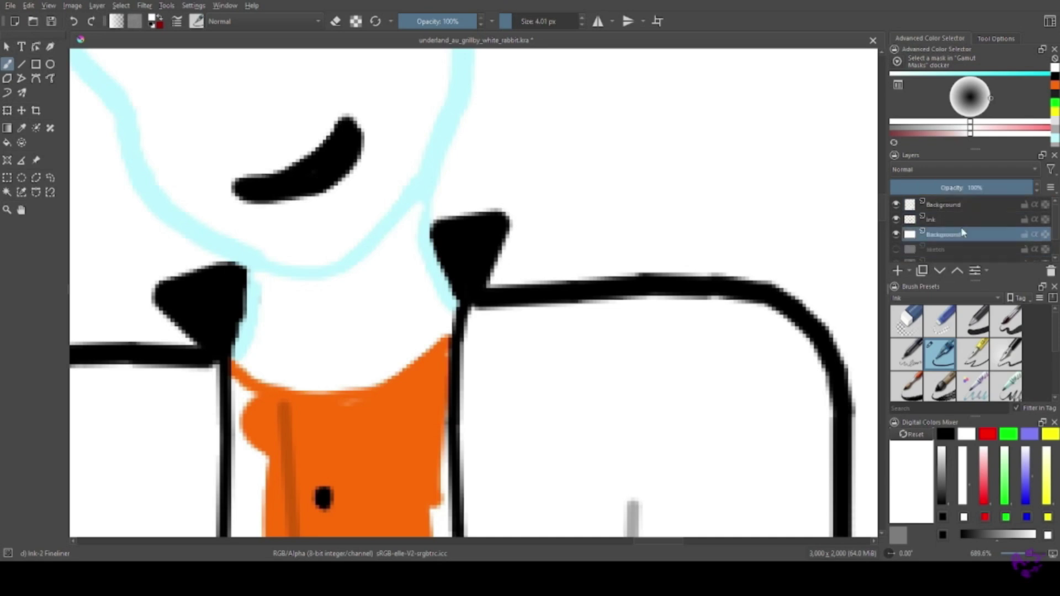
Switch to orange and fill the vest's right edge along the coat outline.
{"action": "key", "text": "2"}
{"action": "left_click_drag", "start_coordinate": [384, 324], "coordinate": [236, 279]}
{"action": "key", "text": "b"}
{"action": "key", "text": "x"}
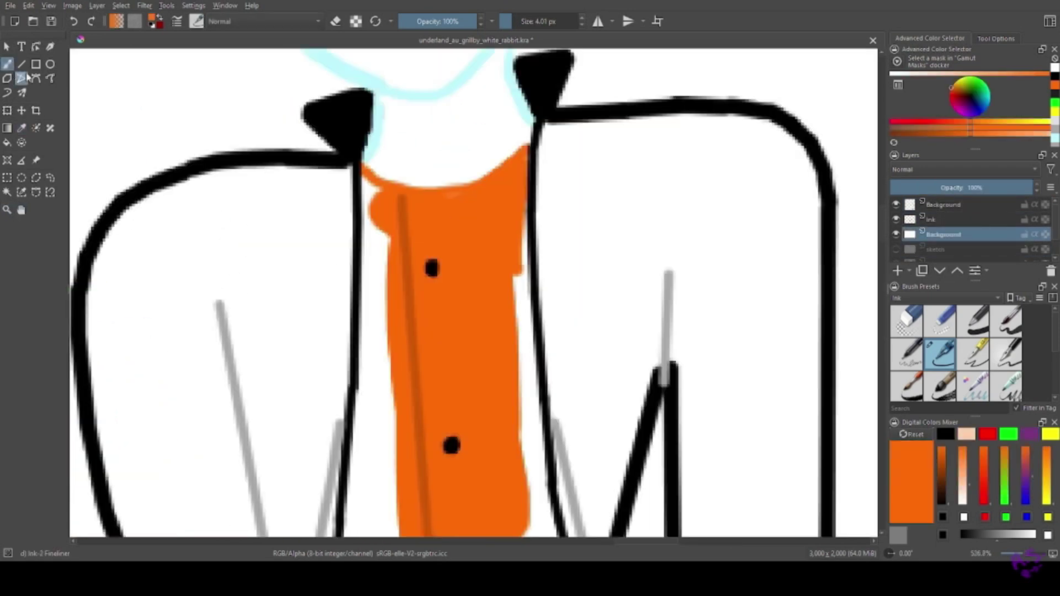
{"action": "left_click_drag", "start_coordinate": [524, 210], "coordinate": [555, 538]}
Rename the lower Background layer as "color".
{"action": "key", "text": "F2"}
{"action": "type", "text": "co"}
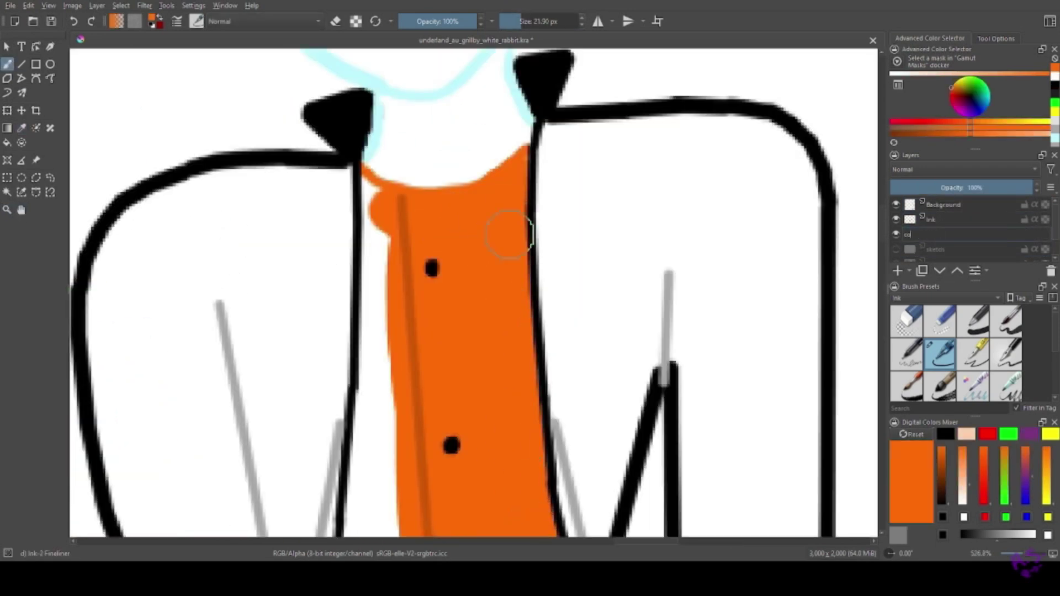
{"action": "type", "text": "lor"}
{"action": "key", "text": "Return"}
Enlarge the brush and fill the vest's middle section orange between the coat edges.
{"action": "left_click", "coordinate": [512, 26]}
{"action": "left_click_drag", "start_coordinate": [370, 180], "coordinate": [387, 226]}
{"action": "mouse_move", "coordinate": [387, 301]}
{"action": "left_mouse_down"}
{"action": "mouse_move", "coordinate": [380, 475]}
{"action": "mouse_move", "coordinate": [351, 536]}
{"action": "left_mouse_up"}
{"action": "left_click_drag", "start_coordinate": [470, 387], "coordinate": [389, 182]}
{"action": "mouse_move", "coordinate": [442, 298]}
{"action": "left_mouse_down"}
{"action": "mouse_move", "coordinate": [494, 251]}
{"action": "mouse_move", "coordinate": [486, 387]}
{"action": "left_mouse_up"}
{"action": "key", "text": "ctrl+z"}
{"action": "mouse_move", "coordinate": [486, 166]}
{"action": "left_mouse_down"}
{"action": "mouse_move", "coordinate": [505, 293]}
{"action": "mouse_move", "coordinate": [453, 282]}
{"action": "left_mouse_up"}
{"action": "left_click", "coordinate": [348, 227]}
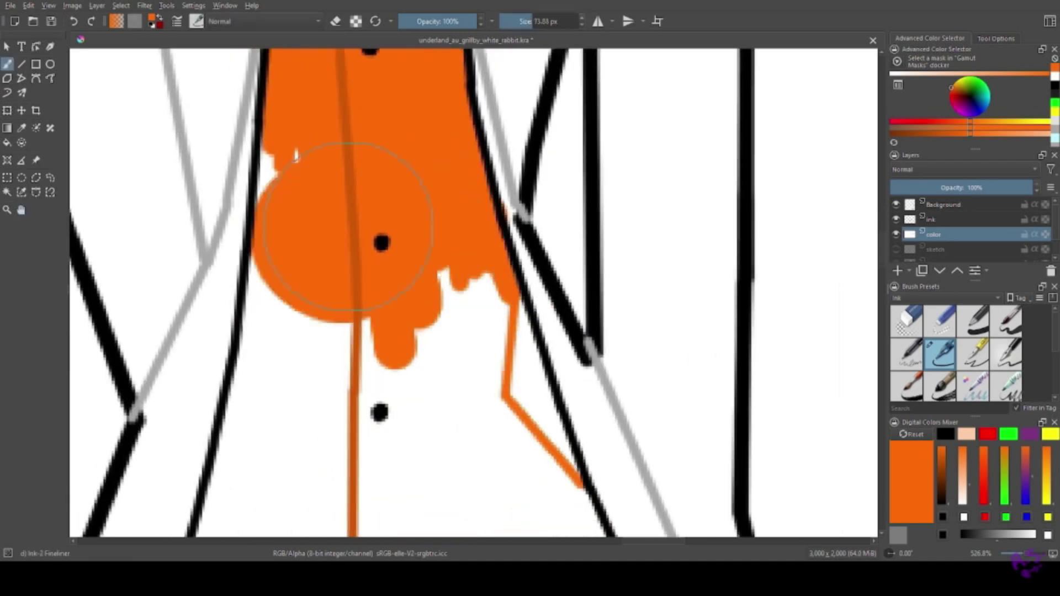
{"action": "mouse_move", "coordinate": [291, 212]}
{"action": "left_mouse_down"}
{"action": "mouse_move", "coordinate": [272, 322]}
{"action": "mouse_move", "coordinate": [468, 383]}
{"action": "mouse_move", "coordinate": [518, 466]}
{"action": "mouse_move", "coordinate": [558, 497]}
{"action": "left_mouse_up"}
{"action": "scroll", "coordinate": [558, 497], "scroll_direction": "down", "scroll_amount": 3}
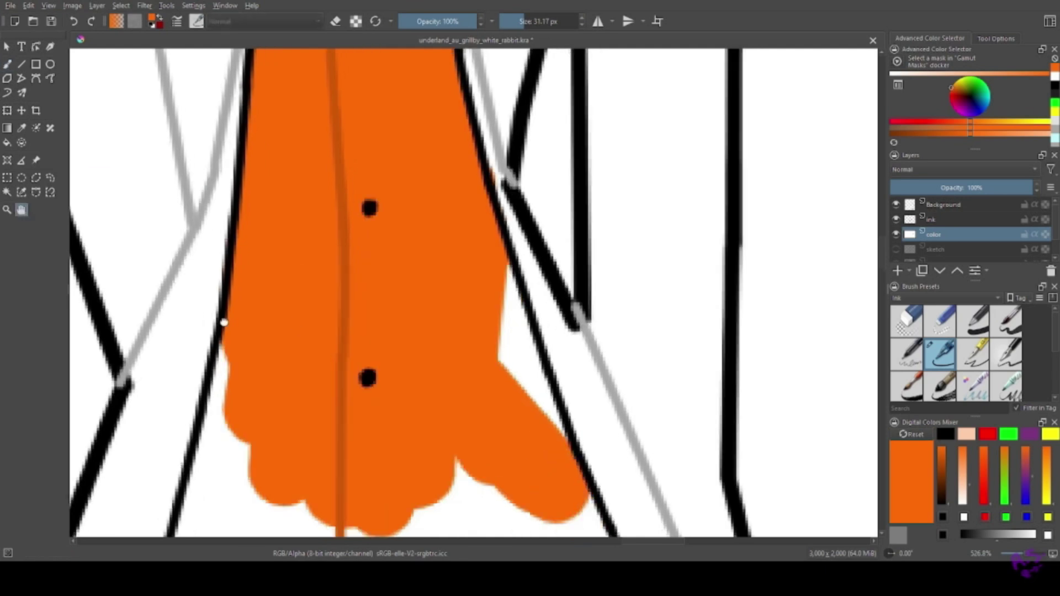
Reduce the brush to 10.20 px and paint the vest's lower left point orange.
{"action": "left_click_drag", "start_coordinate": [244, 123], "coordinate": [232, 469]}
{"action": "key", "text": "ctrl+z"}
{"action": "mouse_move", "coordinate": [309, 387]}
{"action": "left_mouse_down"}
{"action": "mouse_move", "coordinate": [421, 379]}
{"action": "mouse_move", "coordinate": [485, 237]}
{"action": "mouse_move", "coordinate": [635, 387]}
{"action": "left_mouse_up"}
{"action": "left_click", "coordinate": [521, 21]}
{"action": "left_click_drag", "start_coordinate": [521, 21], "coordinate": [516, 21]}
{"action": "scroll", "coordinate": [386, 276], "scroll_direction": "down", "scroll_amount": 5}
{"action": "mouse_move", "coordinate": [355, 177]}
{"action": "left_mouse_down"}
{"action": "mouse_move", "coordinate": [142, 331]}
{"action": "mouse_move", "coordinate": [107, 425]}
{"action": "left_mouse_up"}
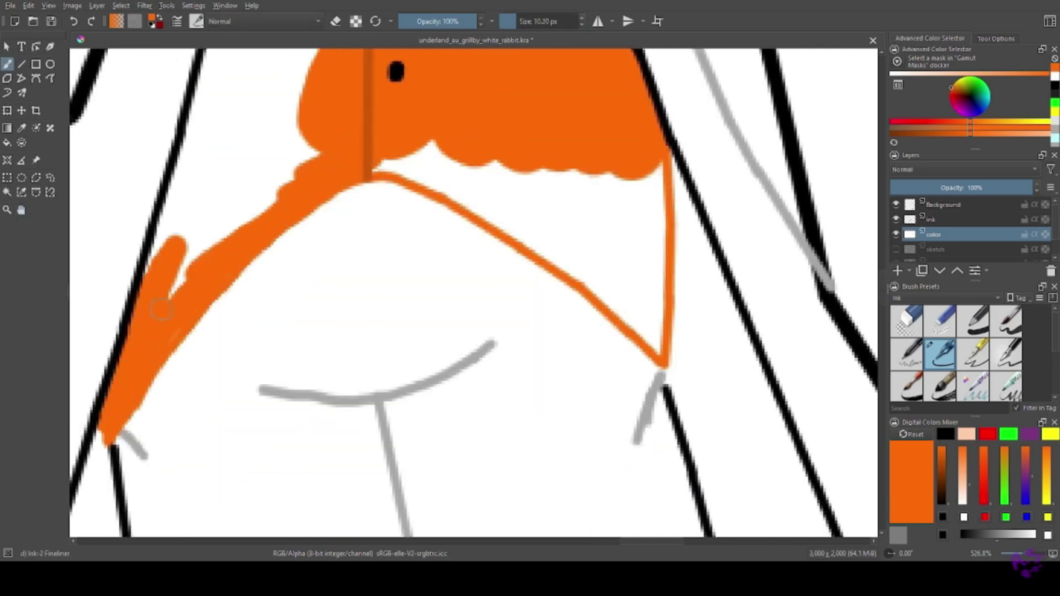
Fill the remaining gaps in the vest's lower points and left side with orange.
{"action": "left_click_drag", "start_coordinate": [177, 287], "coordinate": [299, 99]}
{"action": "mouse_move", "coordinate": [406, 163]}
{"action": "left_mouse_down"}
{"action": "mouse_move", "coordinate": [563, 208]}
{"action": "mouse_move", "coordinate": [646, 310]}
{"action": "mouse_move", "coordinate": [569, 238]}
{"action": "mouse_move", "coordinate": [530, 260]}
{"action": "left_mouse_up"}
{"action": "left_click_drag", "start_coordinate": [257, 79], "coordinate": [165, 265]}
{"action": "left_click_drag", "start_coordinate": [221, 182], "coordinate": [298, 67]}
{"action": "scroll", "coordinate": [387, 276], "scroll_direction": "up", "scroll_amount": 5}
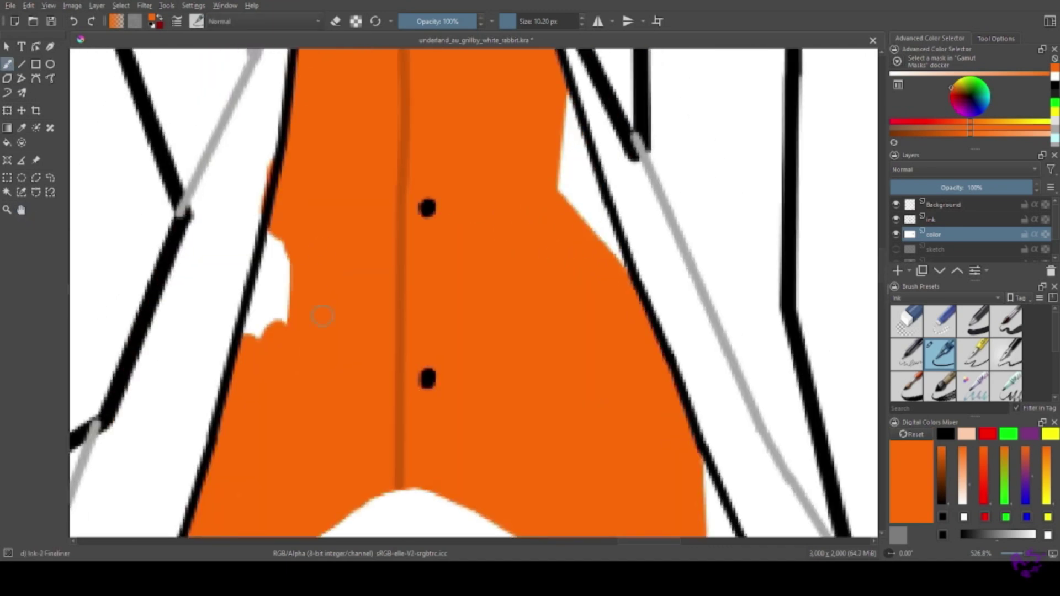
{"action": "left_click_drag", "start_coordinate": [298, 259], "coordinate": [254, 337]}
Sample black and fill the coat's left front and upper sleeve beside the vest.
{"action": "key", "text": "p"}
{"action": "left_click", "coordinate": [155, 138]}
{"action": "key", "text": "b"}
{"action": "mouse_move", "coordinate": [177, 232]}
{"action": "left_mouse_down"}
{"action": "mouse_move", "coordinate": [243, 106]}
{"action": "mouse_move", "coordinate": [244, 232]}
{"action": "mouse_move", "coordinate": [229, 301]}
{"action": "left_mouse_up"}
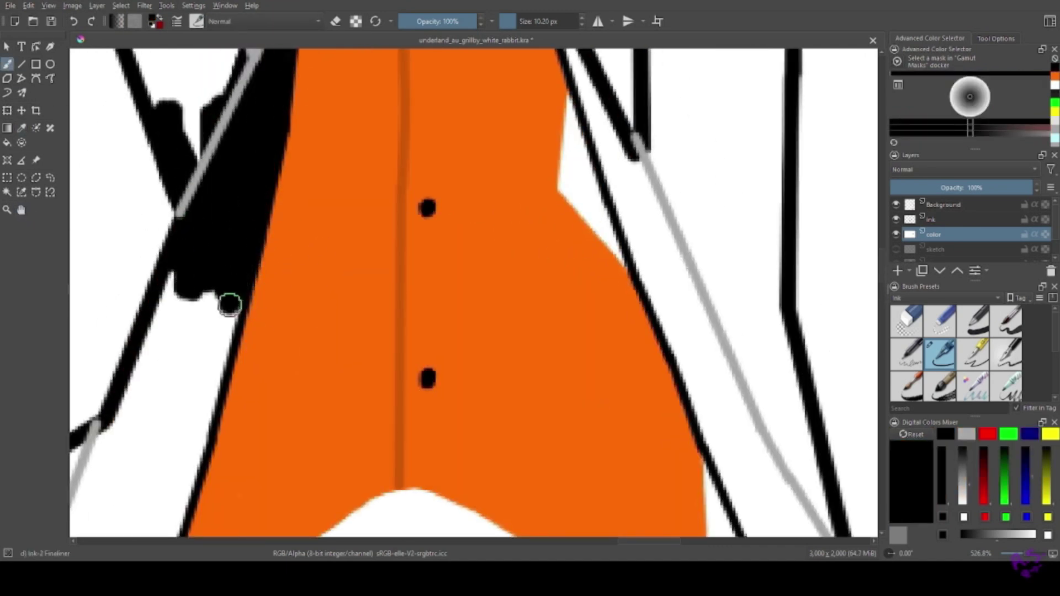
{"action": "scroll", "coordinate": [229, 301], "scroll_direction": "up", "scroll_amount": 5}
{"action": "mouse_move", "coordinate": [171, 446]}
{"action": "left_mouse_down"}
{"action": "mouse_move", "coordinate": [252, 424]}
{"action": "mouse_move", "coordinate": [304, 204]}
{"action": "mouse_move", "coordinate": [318, 73]}
{"action": "mouse_move", "coordinate": [85, 193]}
{"action": "mouse_move", "coordinate": [125, 283]}
{"action": "mouse_move", "coordinate": [154, 412]}
{"action": "mouse_move", "coordinate": [270, 370]}
{"action": "mouse_move", "coordinate": [258, 232]}
{"action": "left_mouse_up"}
{"action": "scroll", "coordinate": [213, 142], "scroll_direction": "up", "scroll_amount": 5}
{"action": "mouse_move", "coordinate": [147, 343]}
{"action": "left_mouse_down"}
{"action": "mouse_move", "coordinate": [235, 279]}
{"action": "mouse_move", "coordinate": [364, 268]}
{"action": "mouse_move", "coordinate": [383, 183]}
{"action": "mouse_move", "coordinate": [166, 182]}
{"action": "mouse_move", "coordinate": [335, 263]}
{"action": "mouse_move", "coordinate": [331, 155]}
{"action": "left_mouse_up"}
Enlarge the brush and fill the coat's right front and sleeve black.
{"action": "scroll", "coordinate": [331, 154], "scroll_direction": "right", "scroll_amount": 5}
{"action": "mouse_move", "coordinate": [312, 246]}
{"action": "left_mouse_down"}
{"action": "mouse_move", "coordinate": [310, 151]}
{"action": "mouse_move", "coordinate": [558, 168]}
{"action": "mouse_move", "coordinate": [474, 248]}
{"action": "mouse_move", "coordinate": [329, 211]}
{"action": "mouse_move", "coordinate": [343, 414]}
{"action": "mouse_move", "coordinate": [312, 315]}
{"action": "mouse_move", "coordinate": [332, 530]}
{"action": "left_mouse_up"}
{"action": "scroll", "coordinate": [332, 331], "scroll_direction": "down", "scroll_amount": 3}
{"action": "scroll", "coordinate": [332, 331], "scroll_direction": "right", "scroll_amount": 1}
{"action": "mouse_move", "coordinate": [328, 199]}
{"action": "left_mouse_down"}
{"action": "mouse_move", "coordinate": [289, 366]}
{"action": "mouse_move", "coordinate": [289, 426]}
{"action": "mouse_move", "coordinate": [331, 530]}
{"action": "left_mouse_up"}
{"action": "key", "text": "bracketright"}
{"action": "key", "text": "bracketright"}
{"action": "key", "text": "bracketright"}
{"action": "key", "text": "bracketright"}
{"action": "mouse_move", "coordinate": [390, 149]}
{"action": "left_mouse_down"}
{"action": "mouse_move", "coordinate": [481, 170]}
{"action": "mouse_move", "coordinate": [423, 420]}
{"action": "mouse_move", "coordinate": [482, 377]}
{"action": "mouse_move", "coordinate": [473, 509]}
{"action": "left_mouse_up"}
{"action": "left_click_drag", "start_coordinate": [313, 426], "coordinate": [216, 85]}
{"action": "key", "text": "b"}
Reduce the brush and fill the remaining narrow areas on the coat's right side black.
{"action": "key", "text": "bracketleft"}
{"action": "key", "text": "bracketleft"}
{"action": "key", "text": "bracketleft"}
{"action": "mouse_move", "coordinate": [374, 244]}
{"action": "left_mouse_down"}
{"action": "mouse_move", "coordinate": [367, 354]}
{"action": "mouse_move", "coordinate": [278, 240]}
{"action": "mouse_move", "coordinate": [290, 332]}
{"action": "mouse_move", "coordinate": [371, 502]}
{"action": "mouse_move", "coordinate": [439, 507]}
{"action": "mouse_move", "coordinate": [318, 408]}
{"action": "mouse_move", "coordinate": [342, 497]}
{"action": "left_mouse_up"}
{"action": "key", "text": "ctrl+z"}
{"action": "mouse_move", "coordinate": [265, 232]}
{"action": "left_mouse_down"}
{"action": "mouse_move", "coordinate": [355, 525]}
{"action": "mouse_move", "coordinate": [420, 531]}
{"action": "left_mouse_up"}
{"action": "mouse_move", "coordinate": [209, 327]}
{"action": "left_mouse_down"}
{"action": "mouse_move", "coordinate": [220, 171]}
{"action": "mouse_move", "coordinate": [215, 260]}
{"action": "mouse_move", "coordinate": [296, 272]}
{"action": "mouse_move", "coordinate": [287, 321]}
{"action": "left_mouse_up"}
Enlarge the brush and paint black inside the lower part of the right coattail.
{"action": "key", "text": "2"}
{"action": "scroll", "coordinate": [386, 331], "scroll_direction": "up", "scroll_amount": 5}
{"action": "key", "text": "bracketright"}
{"action": "key", "text": "bracketright"}
{"action": "key", "text": "bracketright"}
{"action": "mouse_move", "coordinate": [475, 354]}
{"action": "left_mouse_down"}
{"action": "mouse_move", "coordinate": [533, 406]}
{"action": "mouse_move", "coordinate": [494, 265]}
{"action": "left_mouse_up"}
{"action": "key", "text": "ctrl+z"}
{"action": "mouse_move", "coordinate": [442, 343]}
{"action": "left_mouse_down"}
{"action": "mouse_move", "coordinate": [450, 433]}
{"action": "mouse_move", "coordinate": [509, 419]}
{"action": "mouse_move", "coordinate": [486, 259]}
{"action": "left_mouse_up"}
{"action": "key", "text": "ctrl+z"}
{"action": "mouse_move", "coordinate": [453, 359]}
{"action": "left_mouse_down"}
{"action": "mouse_move", "coordinate": [492, 421]}
{"action": "mouse_move", "coordinate": [532, 398]}
{"action": "mouse_move", "coordinate": [480, 281]}
{"action": "left_mouse_up"}
Set the brush to 14.67 px and fill the rest of the right coattail black.
{"action": "left_click", "coordinate": [525, 21]}
{"action": "left_click_drag", "start_coordinate": [525, 23], "coordinate": [522, 23]}
{"action": "left_click_drag", "start_coordinate": [379, 69], "coordinate": [398, 122]}
{"action": "mouse_move", "coordinate": [443, 165]}
{"action": "left_mouse_down"}
{"action": "mouse_move", "coordinate": [492, 248]}
{"action": "mouse_move", "coordinate": [501, 318]}
{"action": "left_mouse_up"}
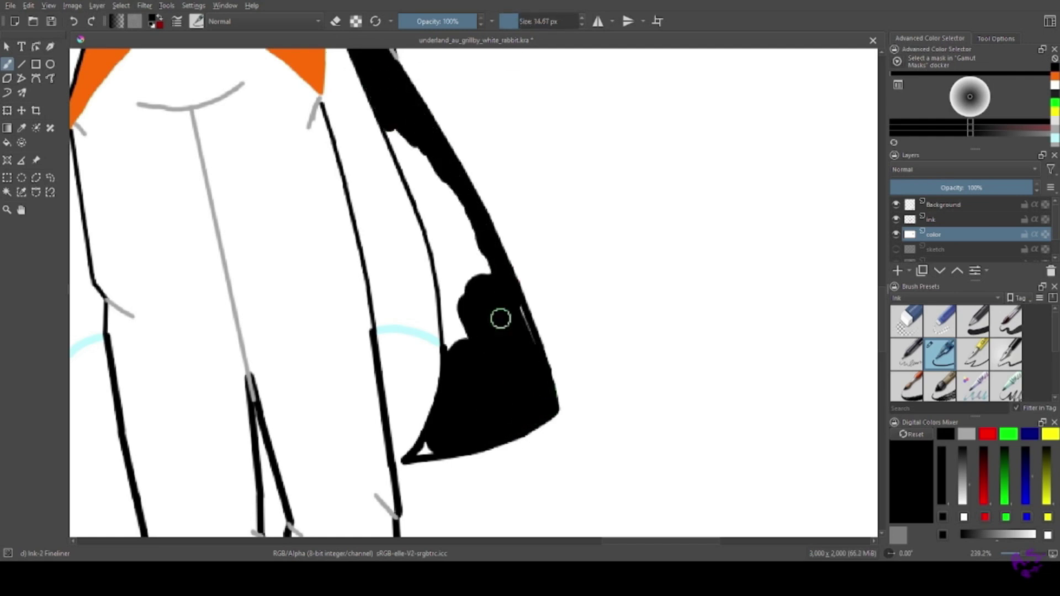
{"action": "mouse_move", "coordinate": [449, 267]}
{"action": "left_mouse_down"}
{"action": "mouse_move", "coordinate": [488, 286]}
{"action": "mouse_move", "coordinate": [419, 208]}
{"action": "left_mouse_up"}
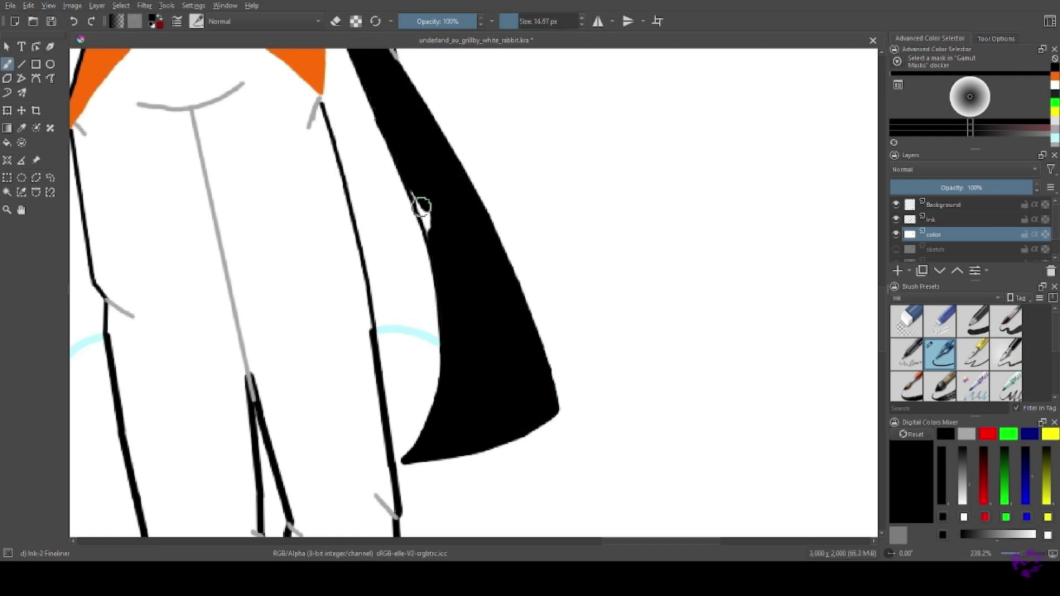
Fill the coat's left front below the elbow and the forearm sleeve black.
{"action": "scroll", "coordinate": [296, 152], "scroll_direction": "up", "scroll_amount": 8}
{"action": "key", "text": "b"}
{"action": "mouse_move", "coordinate": [301, 177]}
{"action": "left_mouse_down"}
{"action": "mouse_move", "coordinate": [298, 244]}
{"action": "mouse_move", "coordinate": [214, 279]}
{"action": "mouse_move", "coordinate": [130, 384]}
{"action": "mouse_move", "coordinate": [138, 361]}
{"action": "mouse_move", "coordinate": [284, 273]}
{"action": "left_mouse_up"}
{"action": "left_click", "coordinate": [73, 21]}
{"action": "mouse_move", "coordinate": [298, 221]}
{"action": "left_mouse_down"}
{"action": "mouse_move", "coordinate": [284, 299]}
{"action": "mouse_move", "coordinate": [292, 251]}
{"action": "left_mouse_up"}
{"action": "left_click_drag", "start_coordinate": [274, 353], "coordinate": [229, 276]}
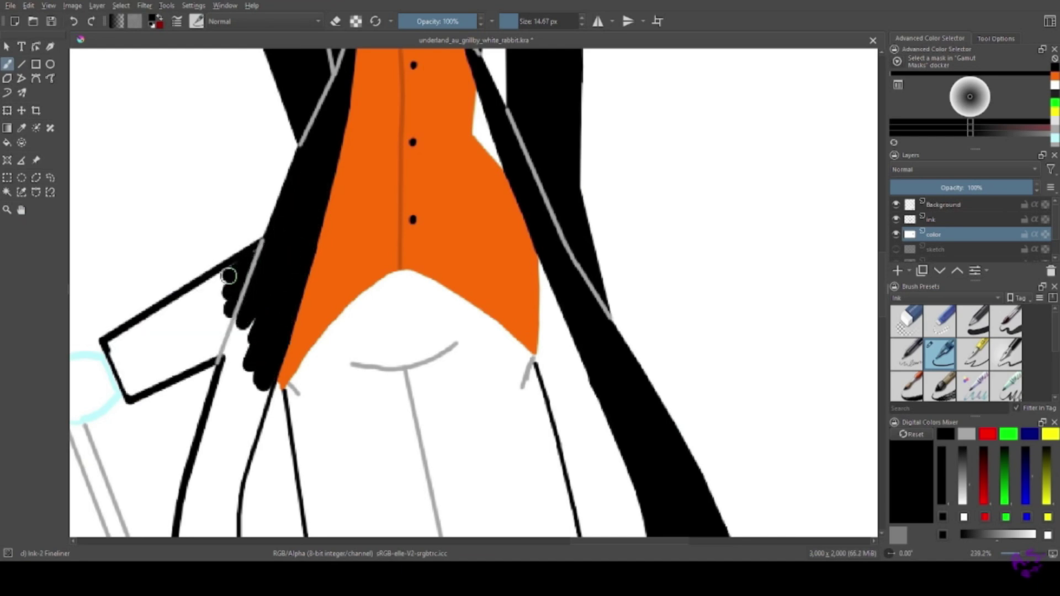
{"action": "mouse_move", "coordinate": [117, 354]}
{"action": "left_mouse_down"}
{"action": "mouse_move", "coordinate": [246, 360]}
{"action": "mouse_move", "coordinate": [243, 409]}
{"action": "left_mouse_up"}
Fill the left coattail black down to its hem.
{"action": "mouse_move", "coordinate": [241, 460]}
{"action": "left_mouse_down"}
{"action": "mouse_move", "coordinate": [204, 480]}
{"action": "mouse_move", "coordinate": [232, 509]}
{"action": "left_mouse_up"}
{"action": "scroll", "coordinate": [232, 509], "scroll_direction": "down", "scroll_amount": 5}
{"action": "mouse_move", "coordinate": [210, 212]}
{"action": "left_mouse_down"}
{"action": "mouse_move", "coordinate": [218, 298]}
{"action": "mouse_move", "coordinate": [260, 340]}
{"action": "left_mouse_up"}
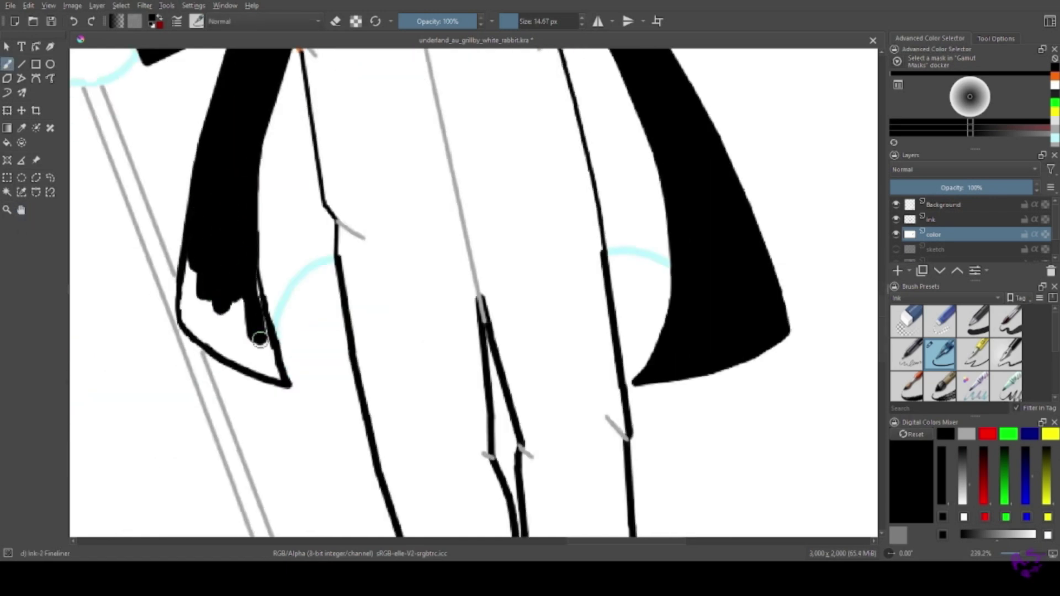
Sample the hand's light blue and even out its outline with a 5.01 px brush.
{"action": "left_click", "coordinate": [6, 210]}
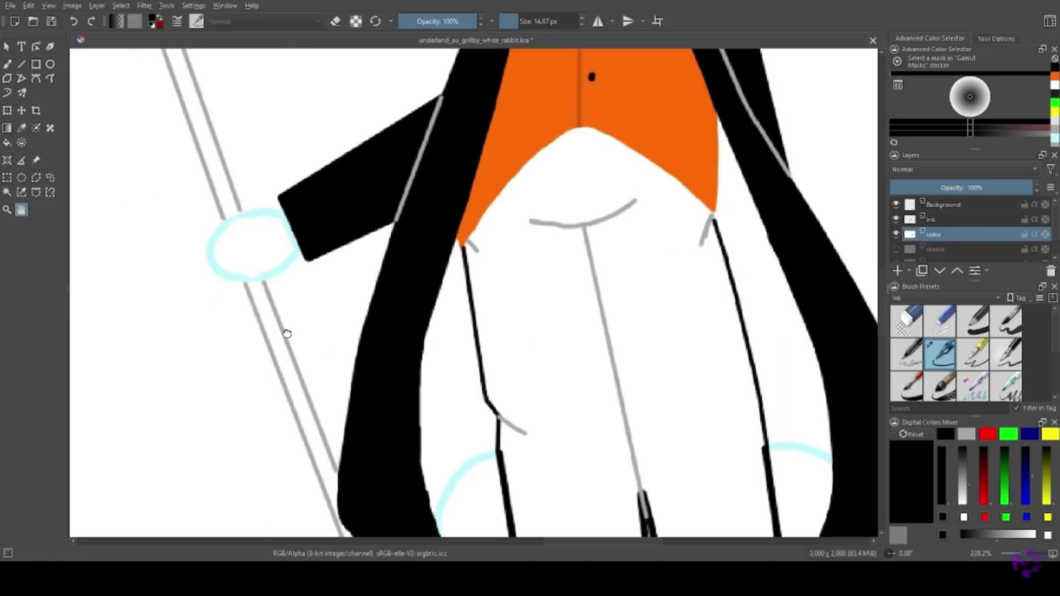
{"action": "left_click", "coordinate": [243, 248]}
{"action": "key", "text": "p"}
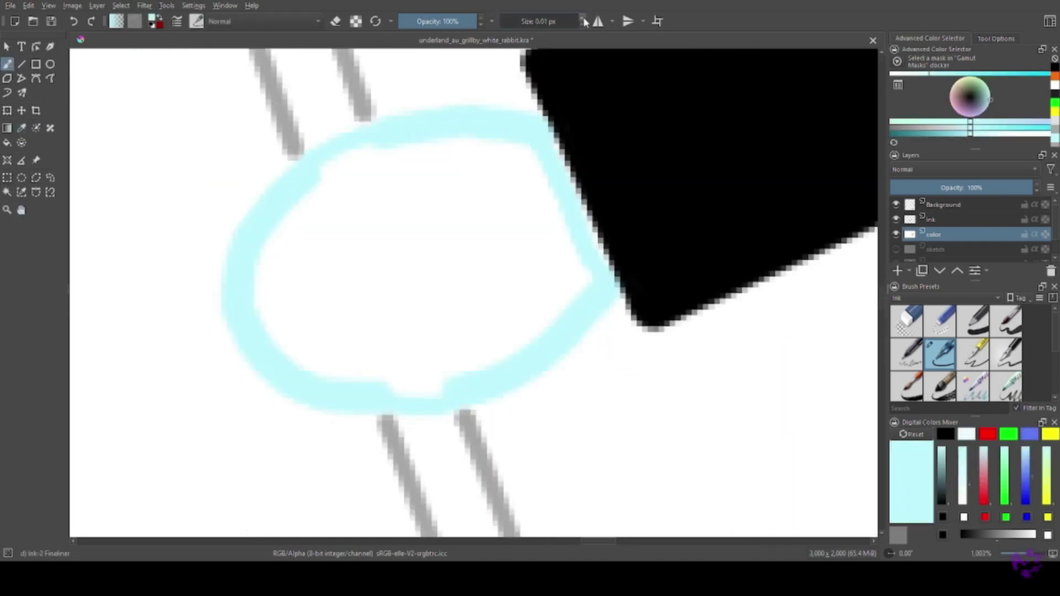
{"action": "left_click_drag", "start_coordinate": [331, 165], "coordinate": [438, 142]}
Fill the small gap between the vest's right side and the coat with light blue.
{"action": "key", "text": "p"}
{"action": "left_click", "coordinate": [568, 107]}
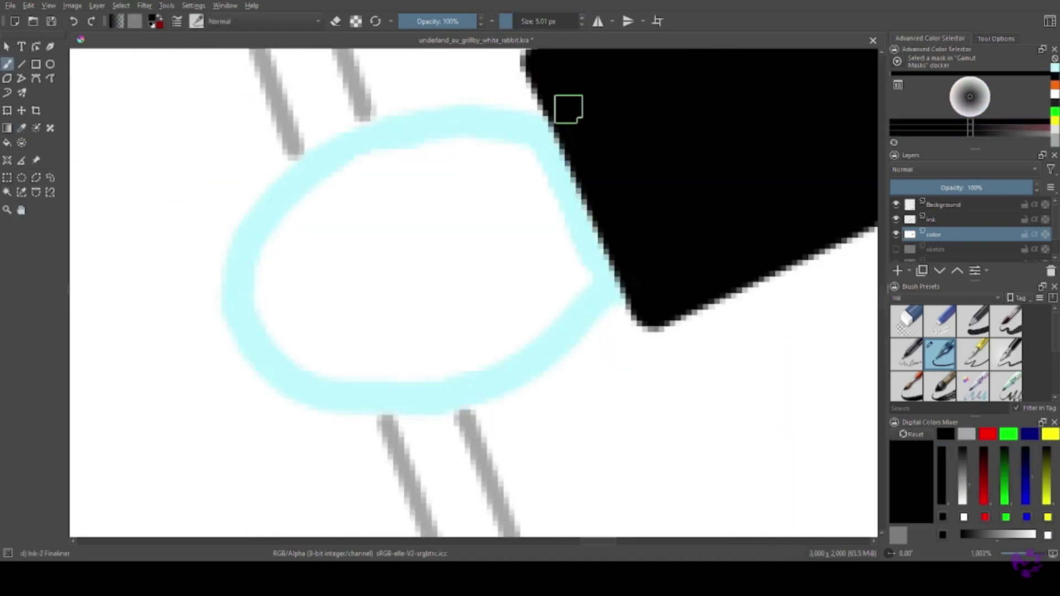
{"action": "scroll", "coordinate": [267, 355], "scroll_direction": "down", "scroll_amount": 10}
{"action": "scroll", "coordinate": [379, 232], "scroll_direction": "up", "scroll_amount": 7}
{"action": "key", "text": "b"}
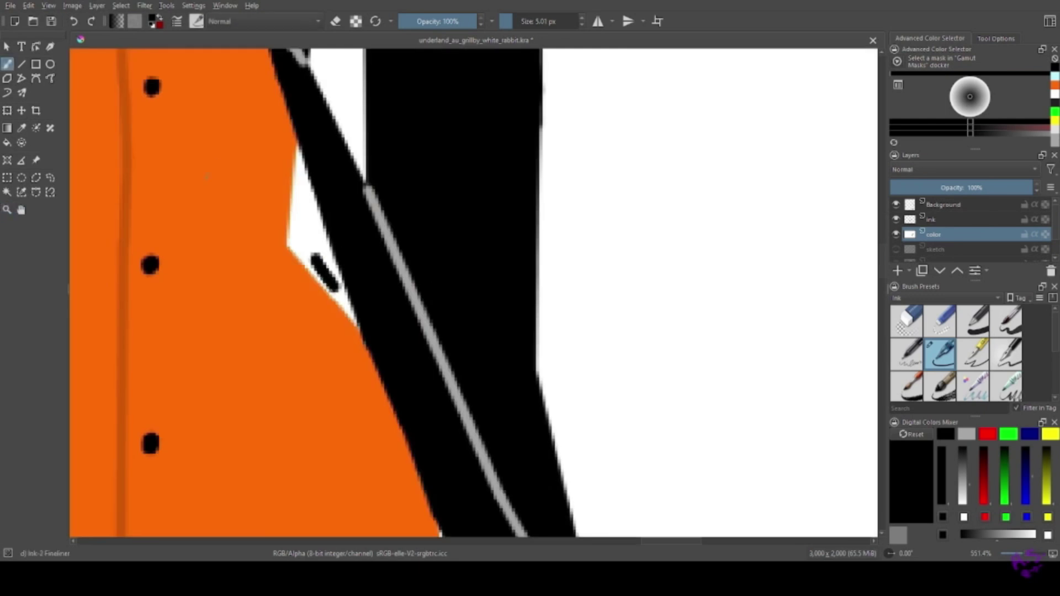
{"action": "key", "text": "x"}
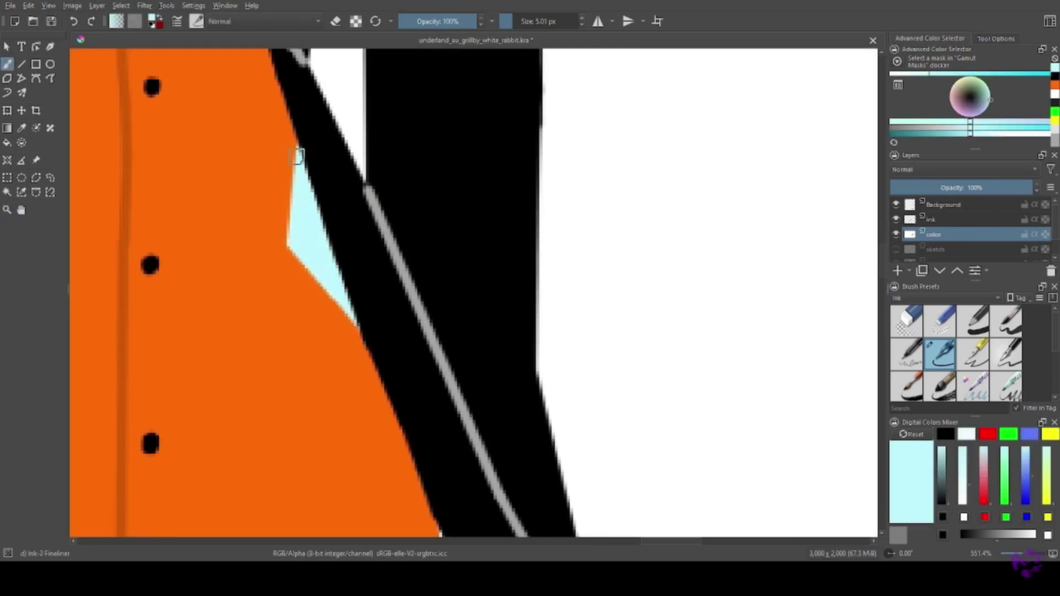
Fill the areas between the legs and both coattails light blue, enlarging the brush to 14.67 px.
{"action": "scroll", "coordinate": [297, 156], "scroll_direction": "down", "scroll_amount": 8}
{"action": "scroll", "coordinate": [297, 156], "scroll_direction": "up", "scroll_amount": 4}
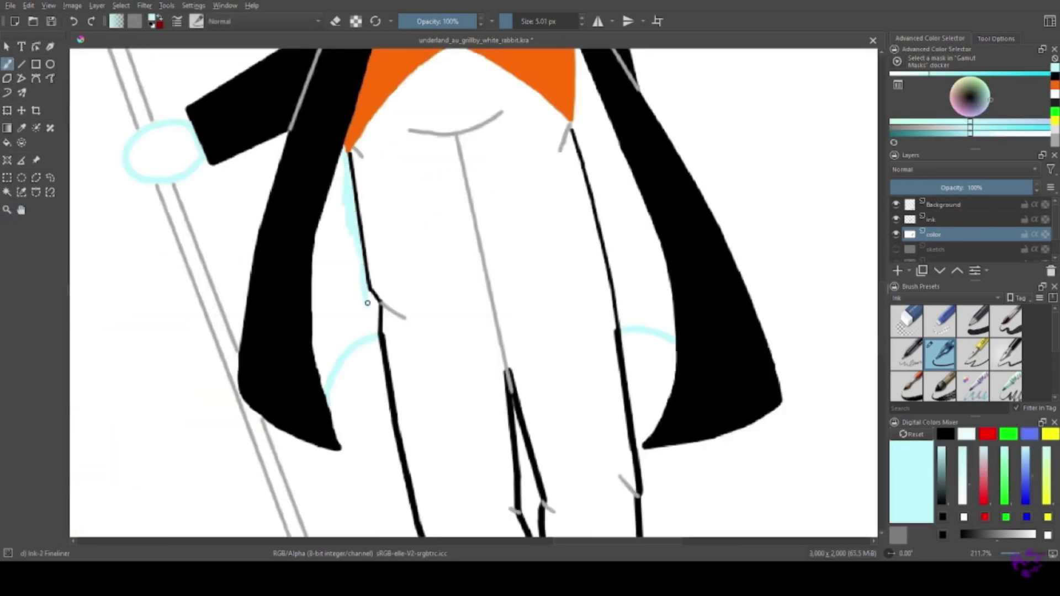
{"action": "left_click_drag", "start_coordinate": [343, 320], "coordinate": [338, 254]}
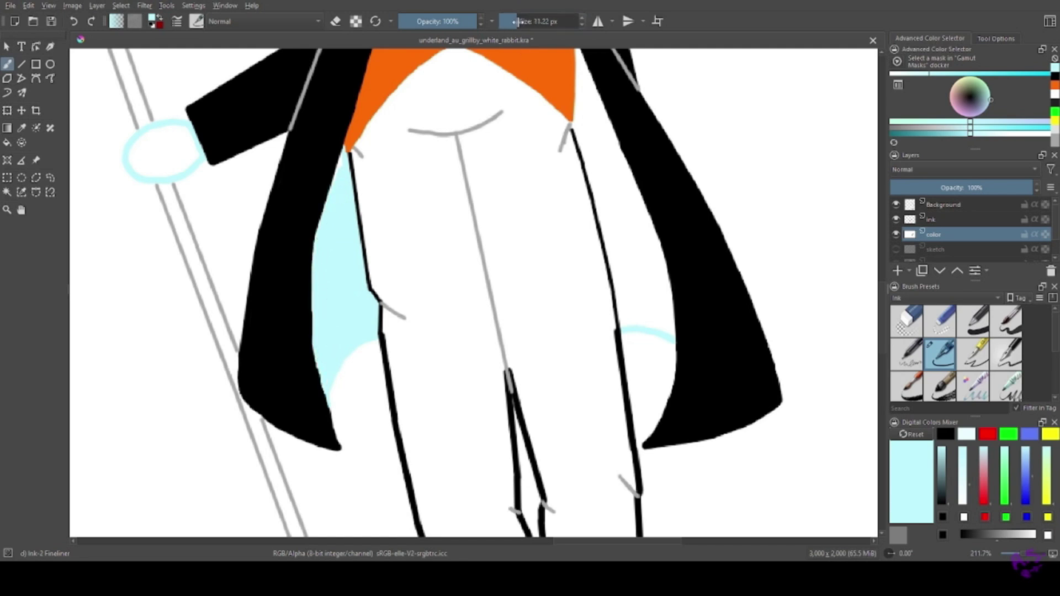
{"action": "left_click_drag", "start_coordinate": [655, 53], "coordinate": [383, 148]}
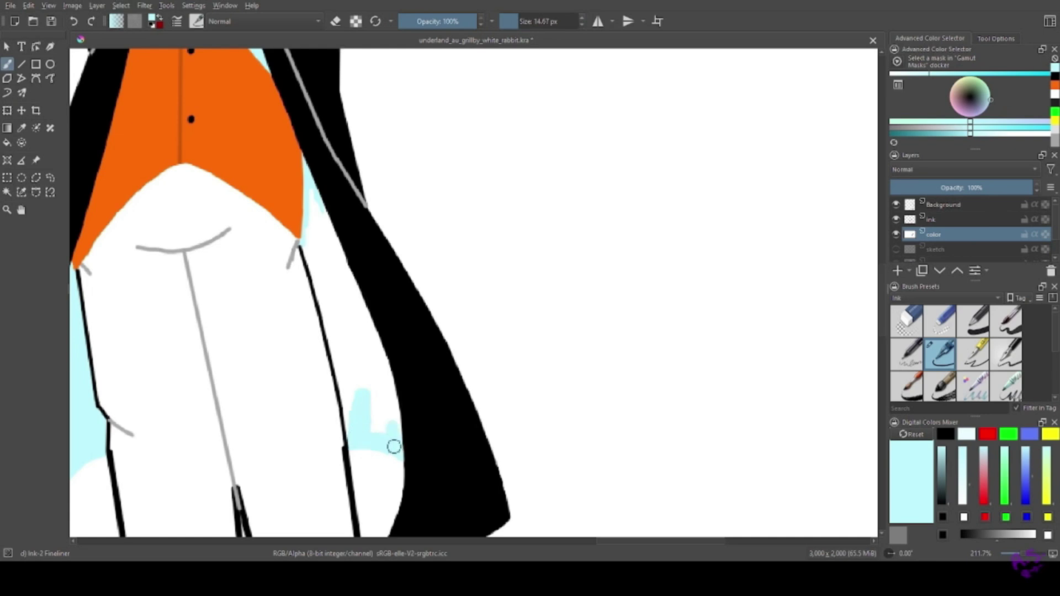
{"action": "left_click_drag", "start_coordinate": [312, 193], "coordinate": [380, 426]}
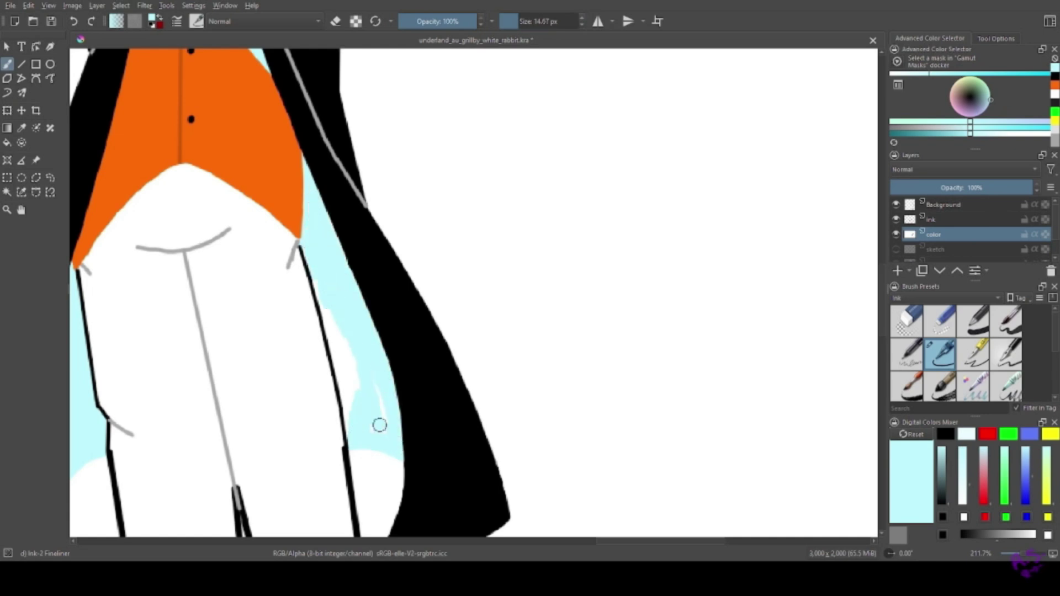
{"action": "left_click_drag", "start_coordinate": [97, 271], "coordinate": [248, 197]}
Switch to black and fill the trousers from the waist down both legs.
{"action": "key", "text": "d"}
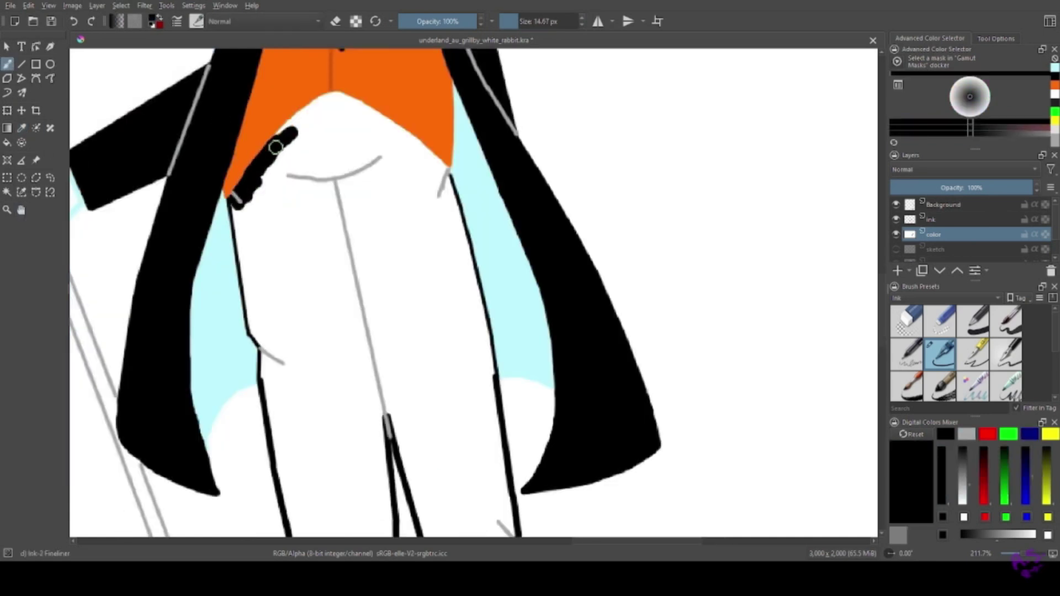
{"action": "left_click_drag", "start_coordinate": [348, 102], "coordinate": [436, 164]}
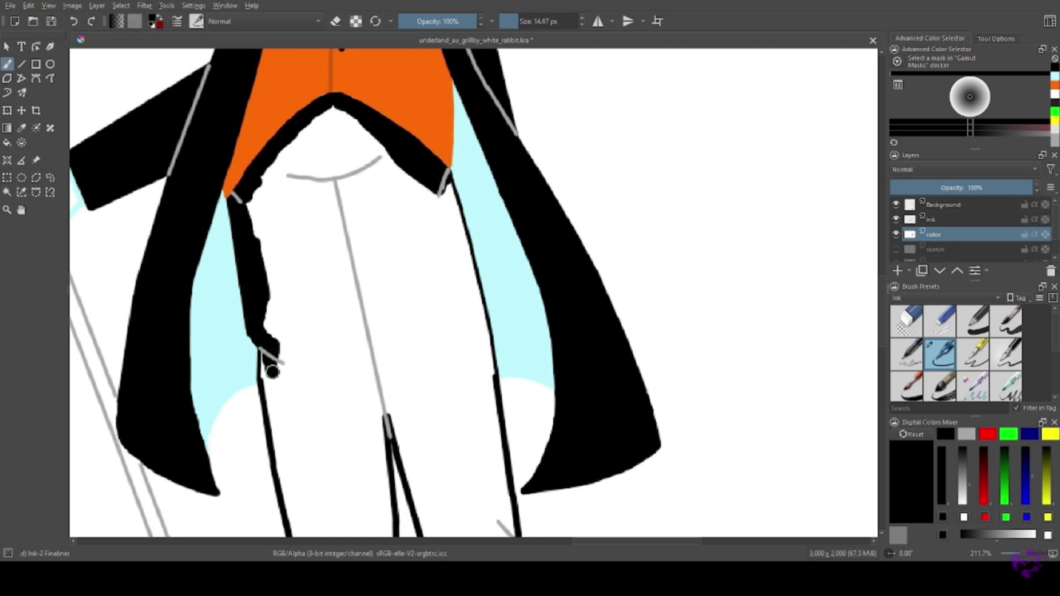
{"action": "mouse_move", "coordinate": [476, 303]}
{"action": "left_mouse_down"}
{"action": "mouse_move", "coordinate": [491, 387]}
{"action": "mouse_move", "coordinate": [284, 182]}
{"action": "left_mouse_up"}
{"action": "scroll", "coordinate": [284, 183], "scroll_direction": "down", "scroll_amount": 3}
{"action": "mouse_move", "coordinate": [353, 163]}
{"action": "left_mouse_down"}
{"action": "mouse_move", "coordinate": [253, 140]}
{"action": "mouse_move", "coordinate": [312, 185]}
{"action": "mouse_move", "coordinate": [392, 312]}
{"action": "mouse_move", "coordinate": [360, 346]}
{"action": "mouse_move", "coordinate": [397, 422]}
{"action": "mouse_move", "coordinate": [363, 396]}
{"action": "left_mouse_up"}
{"action": "mouse_move", "coordinate": [259, 260]}
{"action": "left_mouse_down"}
{"action": "mouse_move", "coordinate": [326, 409]}
{"action": "mouse_move", "coordinate": [290, 412]}
{"action": "left_mouse_up"}
{"action": "scroll", "coordinate": [253, 366], "scroll_direction": "up", "scroll_amount": 5}
{"action": "mouse_move", "coordinate": [310, 166]}
{"action": "left_mouse_down"}
{"action": "mouse_move", "coordinate": [343, 371]}
{"action": "mouse_move", "coordinate": [405, 378]}
{"action": "mouse_move", "coordinate": [415, 197]}
{"action": "mouse_move", "coordinate": [382, 309]}
{"action": "left_mouse_up"}
{"action": "left_click_drag", "start_coordinate": [531, 354], "coordinate": [630, 309]}
{"action": "scroll", "coordinate": [426, 276], "scroll_direction": "down", "scroll_amount": 5}
Sample the boots' dark grey, fill both boots, and finish the trouser hems in black.
{"action": "left_click", "coordinate": [425, 130], "text": "ctrl"}
{"action": "mouse_move", "coordinate": [426, 129]}
{"action": "left_mouse_down"}
{"action": "mouse_move", "coordinate": [308, 151]}
{"action": "mouse_move", "coordinate": [267, 118]}
{"action": "left_mouse_up"}
{"action": "key", "text": "ctrl+z"}
{"action": "mouse_move", "coordinate": [348, 151]}
{"action": "left_mouse_down"}
{"action": "mouse_move", "coordinate": [364, 137]}
{"action": "mouse_move", "coordinate": [339, 166]}
{"action": "mouse_move", "coordinate": [334, 277]}
{"action": "mouse_move", "coordinate": [429, 293]}
{"action": "mouse_move", "coordinate": [221, 521]}
{"action": "mouse_move", "coordinate": [338, 289]}
{"action": "mouse_move", "coordinate": [357, 327]}
{"action": "mouse_move", "coordinate": [320, 370]}
{"action": "left_mouse_up"}
{"action": "mouse_move", "coordinate": [497, 83]}
{"action": "left_mouse_down"}
{"action": "mouse_move", "coordinate": [617, 97]}
{"action": "mouse_move", "coordinate": [552, 236]}
{"action": "mouse_move", "coordinate": [703, 327]}
{"action": "mouse_move", "coordinate": [736, 497]}
{"action": "mouse_move", "coordinate": [576, 323]}
{"action": "mouse_move", "coordinate": [695, 335]}
{"action": "left_mouse_up"}
{"action": "left_click_drag", "start_coordinate": [512, 67], "coordinate": [343, 261]}
{"action": "left_click", "coordinate": [343, 260], "text": "ctrl"}
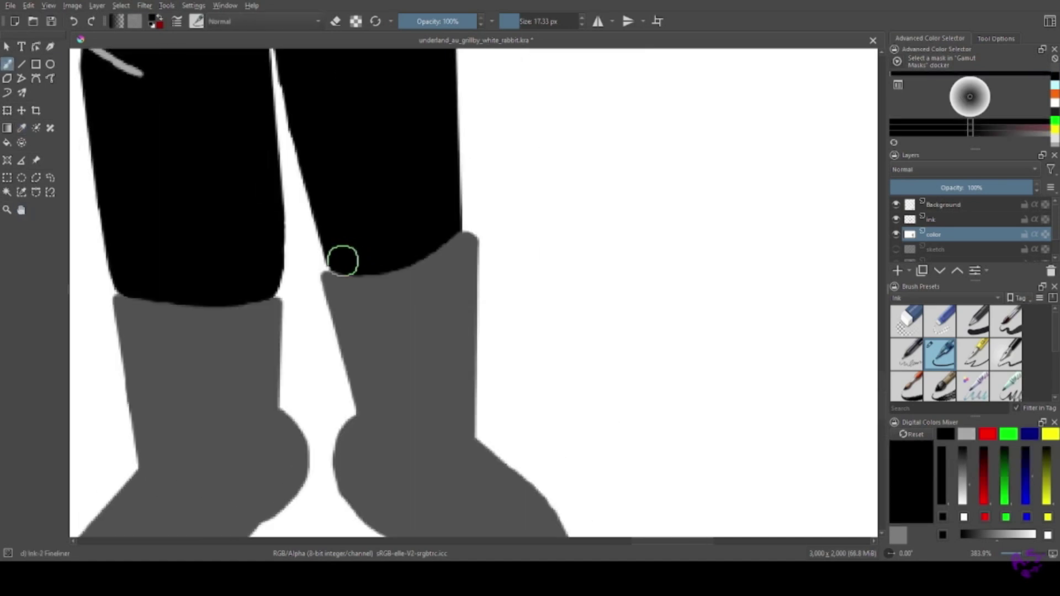
Add a locked, white-filled paint layer beneath the color layer.
{"action": "scroll", "coordinate": [180, 357], "scroll_direction": "down", "scroll_amount": 8}
{"action": "left_click", "coordinate": [366, 159], "text": "ctrl"}
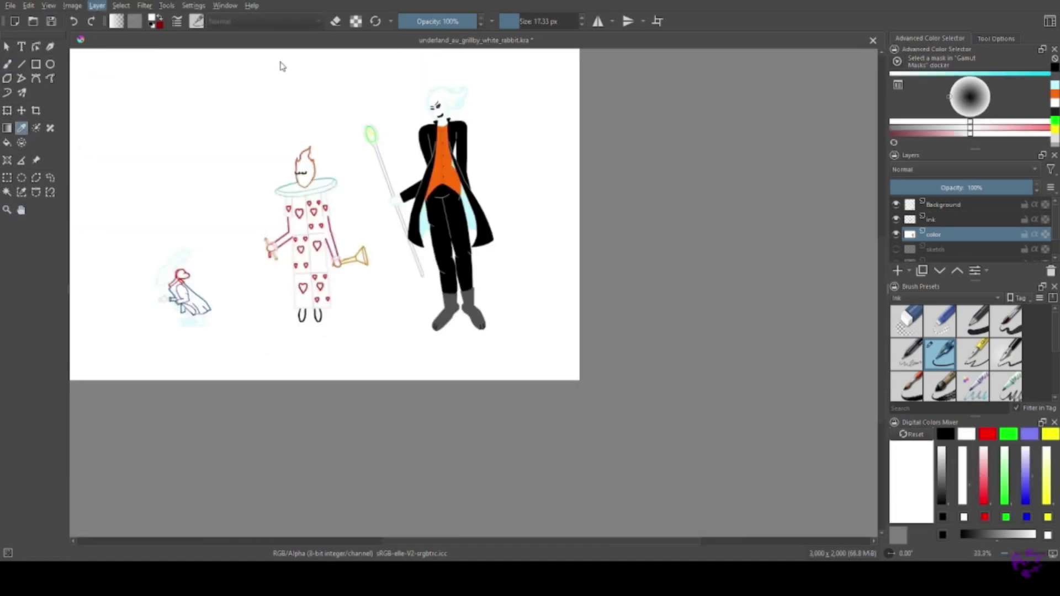
{"action": "key", "text": "Insert"}
{"action": "left_click", "coordinate": [897, 238]}
{"action": "key", "text": "b"}
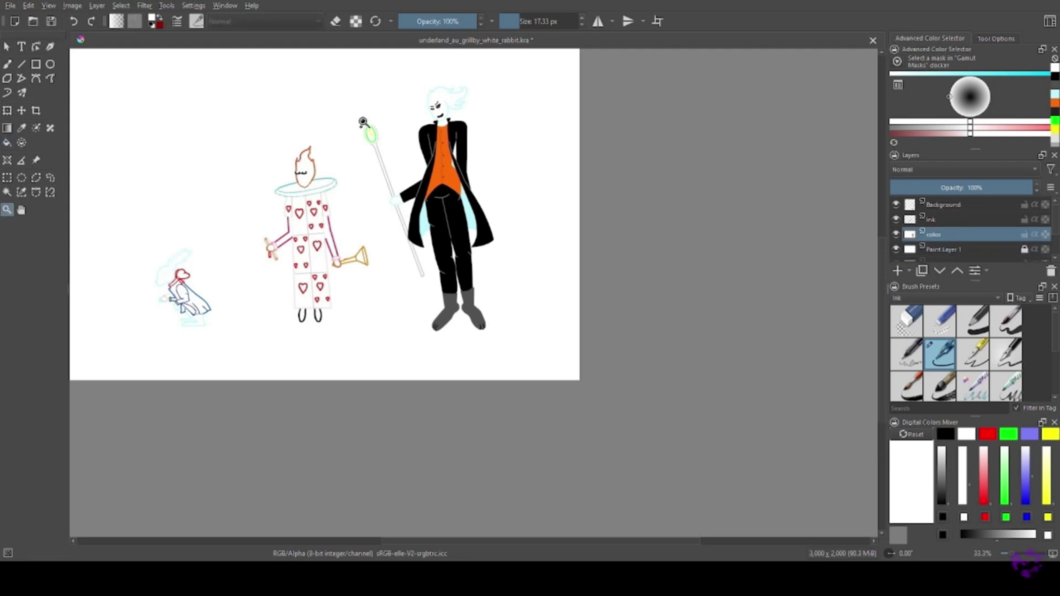
Fill the staff head's clock face green and its rim light grey with a 4.17 px brush.
{"action": "scroll", "coordinate": [372, 135], "scroll_direction": "up", "scroll_amount": 9}
{"action": "left_click", "coordinate": [260, 165], "text": "ctrl"}
{"action": "mouse_move", "coordinate": [232, 166]}
{"action": "left_mouse_down"}
{"action": "mouse_move", "coordinate": [265, 221]}
{"action": "mouse_move", "coordinate": [235, 274]}
{"action": "mouse_move", "coordinate": [281, 312]}
{"action": "left_mouse_up"}
{"action": "left_click_drag", "start_coordinate": [154, 228], "coordinate": [204, 239]}
{"action": "left_click", "coordinate": [230, 238], "text": "ctrl"}
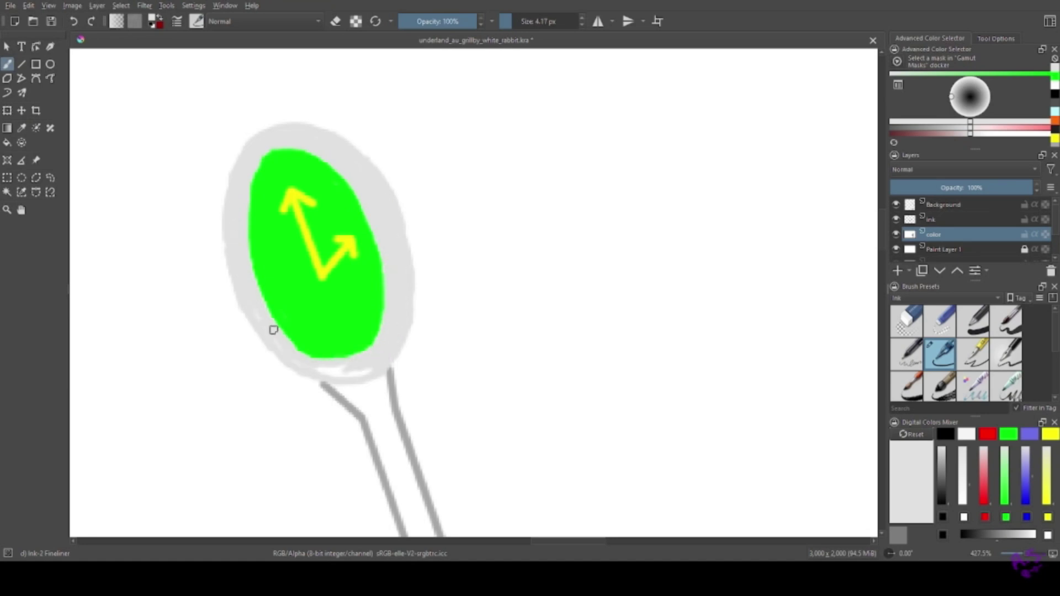
Sample the shaft's grey and fill the staff above the hand with a 9.24 px brush.
{"action": "scroll", "coordinate": [194, 170], "scroll_direction": "down", "scroll_amount": 5}
{"action": "left_click", "coordinate": [194, 170], "text": "ctrl"}
{"action": "mouse_move", "coordinate": [165, 161]}
{"action": "left_mouse_down"}
{"action": "mouse_move", "coordinate": [216, 158]}
{"action": "mouse_move", "coordinate": [271, 375]}
{"action": "left_mouse_up"}
{"action": "left_click", "coordinate": [510, 22]}
{"action": "scroll", "coordinate": [201, 363], "scroll_direction": "down", "scroll_amount": 4}
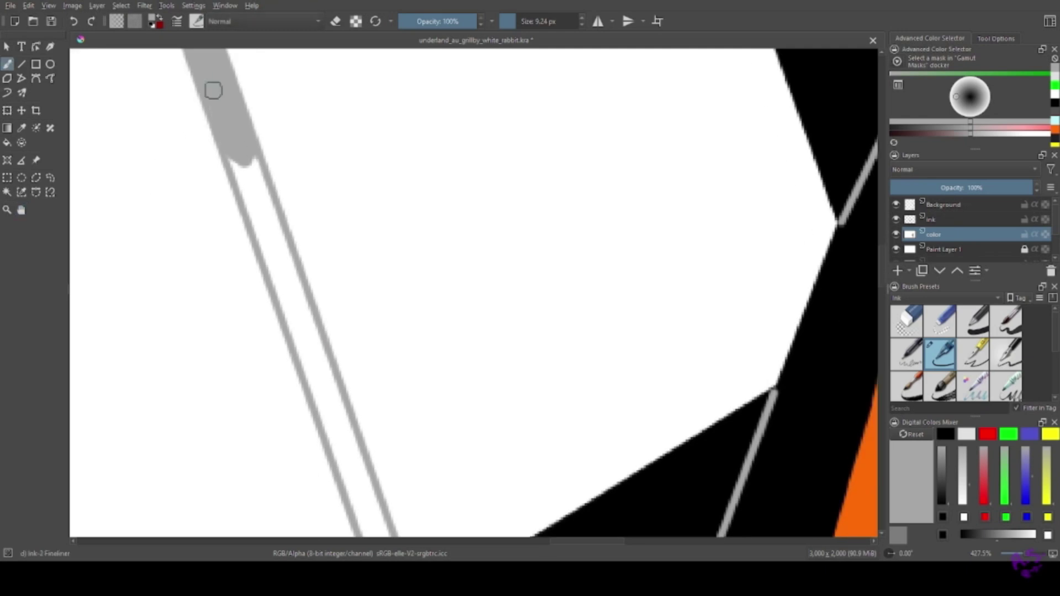
{"action": "left_click_drag", "start_coordinate": [213, 90], "coordinate": [286, 266]}
{"action": "mouse_move", "coordinate": [312, 363]}
{"action": "left_mouse_down"}
{"action": "mouse_move", "coordinate": [307, 288]}
{"action": "mouse_move", "coordinate": [237, 134]}
{"action": "mouse_move", "coordinate": [237, 170]}
{"action": "mouse_move", "coordinate": [268, 242]}
{"action": "left_mouse_up"}
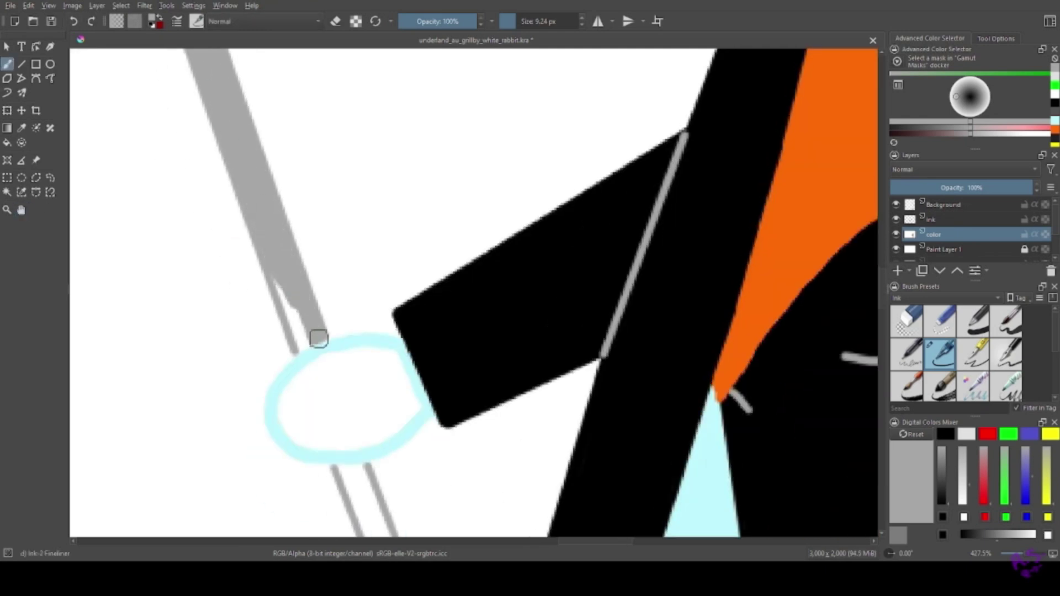
{"action": "left_click_drag", "start_coordinate": [315, 348], "coordinate": [227, 105]}
Retouch the hand's upper outline in light blue and fill the shaft below it grey at 8.01 px.
{"action": "left_click", "coordinate": [227, 105], "text": "ctrl"}
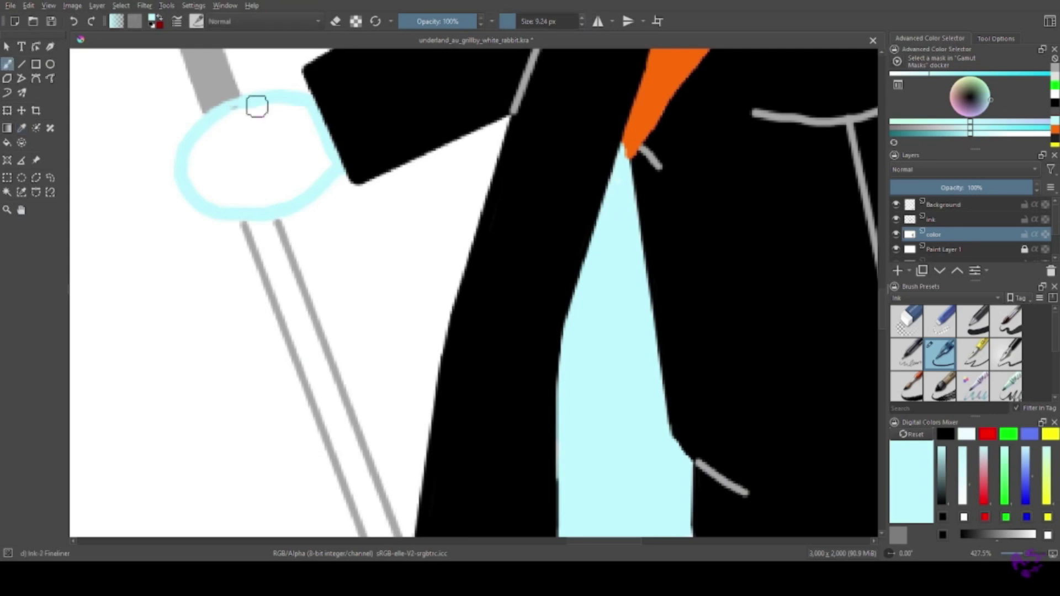
{"action": "left_click", "coordinate": [220, 85], "text": "ctrl"}
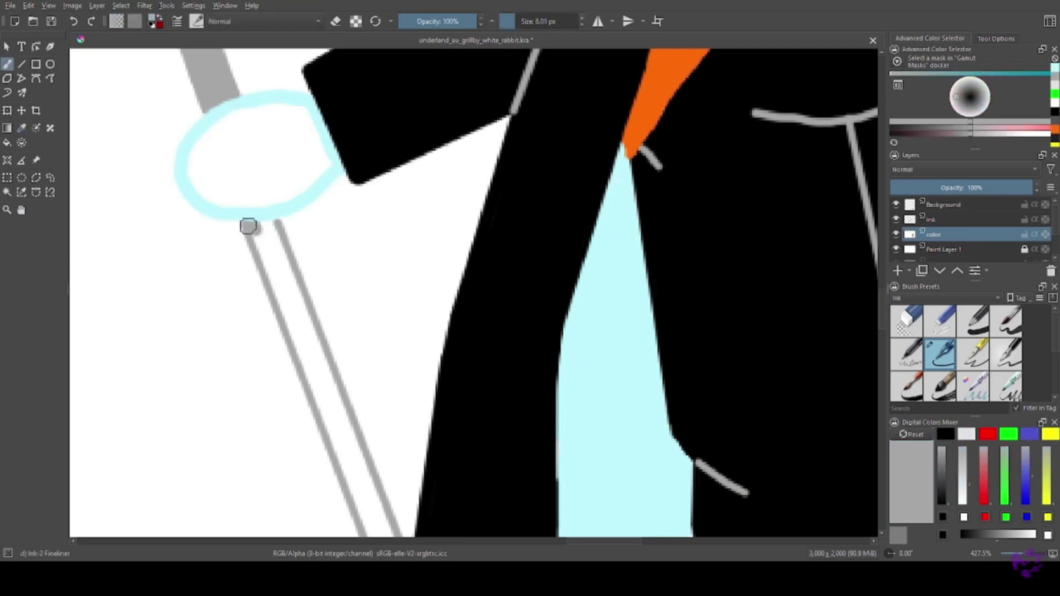
{"action": "left_click_drag", "start_coordinate": [304, 339], "coordinate": [338, 452]}
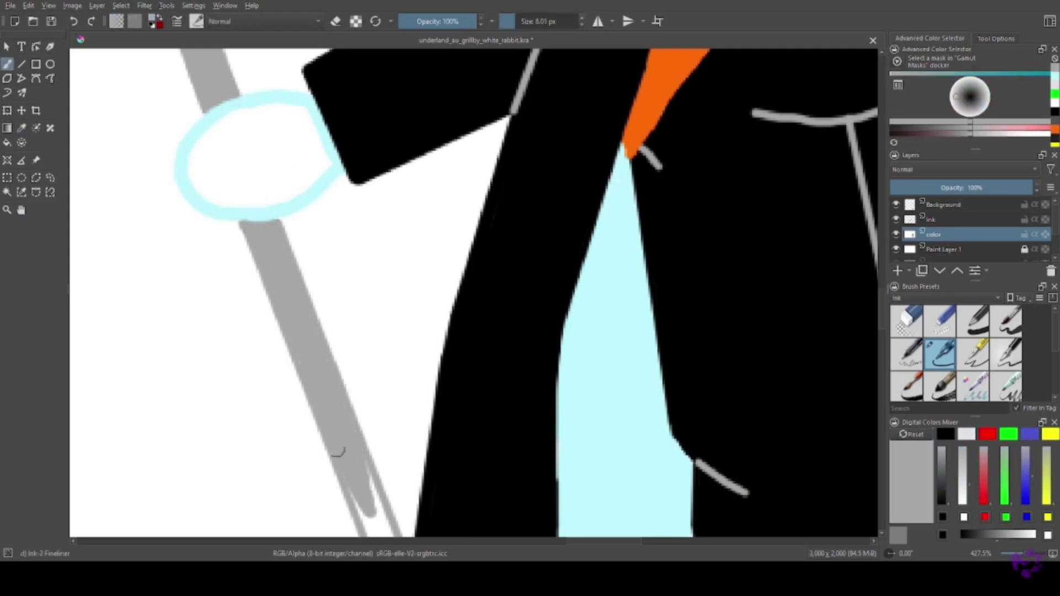
{"action": "left_click_drag", "start_coordinate": [417, 530], "coordinate": [248, 160]}
Fill the staff's lower shaft grey beside and below the left coattail.
{"action": "mouse_move", "coordinate": [277, 283]}
{"action": "left_mouse_down"}
{"action": "mouse_move", "coordinate": [302, 411]}
{"action": "mouse_move", "coordinate": [285, 301]}
{"action": "left_mouse_up"}
{"action": "key", "text": "ctrl+z"}
{"action": "key", "text": "ctrl+z"}
{"action": "left_click_drag", "start_coordinate": [302, 376], "coordinate": [286, 309]}
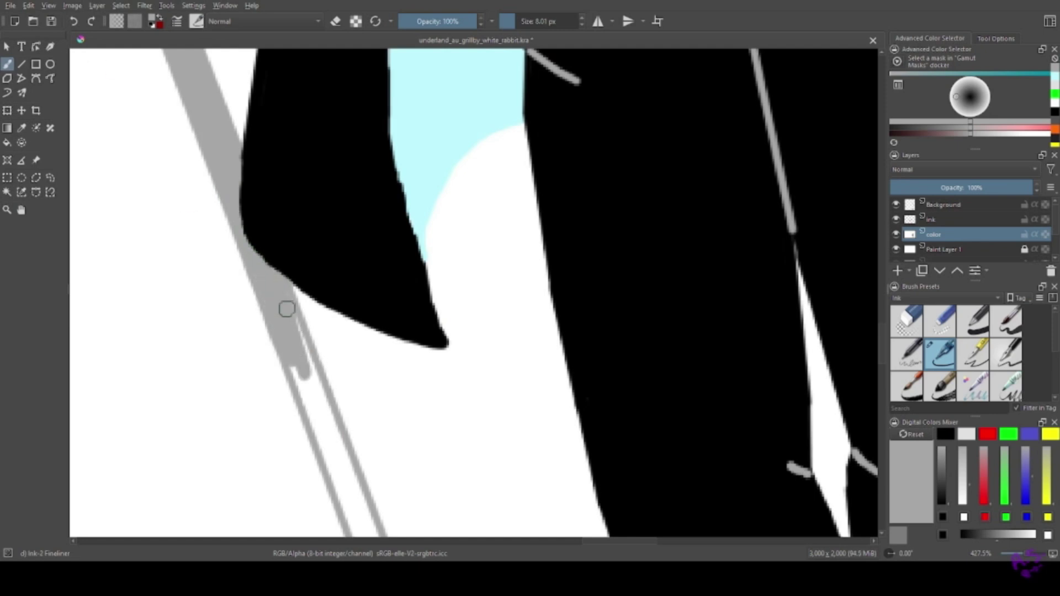
{"action": "left_click_drag", "start_coordinate": [326, 440], "coordinate": [354, 515]}
{"action": "scroll", "coordinate": [237, 190], "scroll_direction": "up", "scroll_amount": 5}
{"action": "left_click_drag", "start_coordinate": [238, 199], "coordinate": [301, 354]}
{"action": "scroll", "coordinate": [161, 173], "scroll_direction": "up", "scroll_amount": 8}
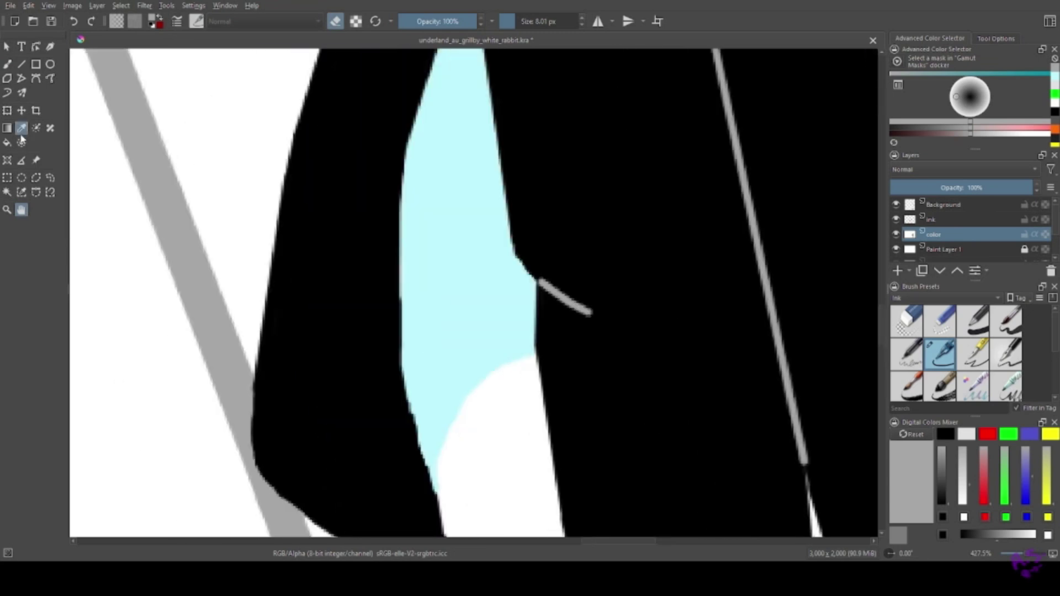
Sample the rabbit head's light blue and fill the head around the eye.
{"action": "left_click", "coordinate": [550, 303], "text": "ctrl"}
{"action": "scroll", "coordinate": [549, 303], "scroll_direction": "down", "scroll_amount": 10}
{"action": "scroll", "coordinate": [267, 263], "scroll_direction": "up", "scroll_amount": 10}
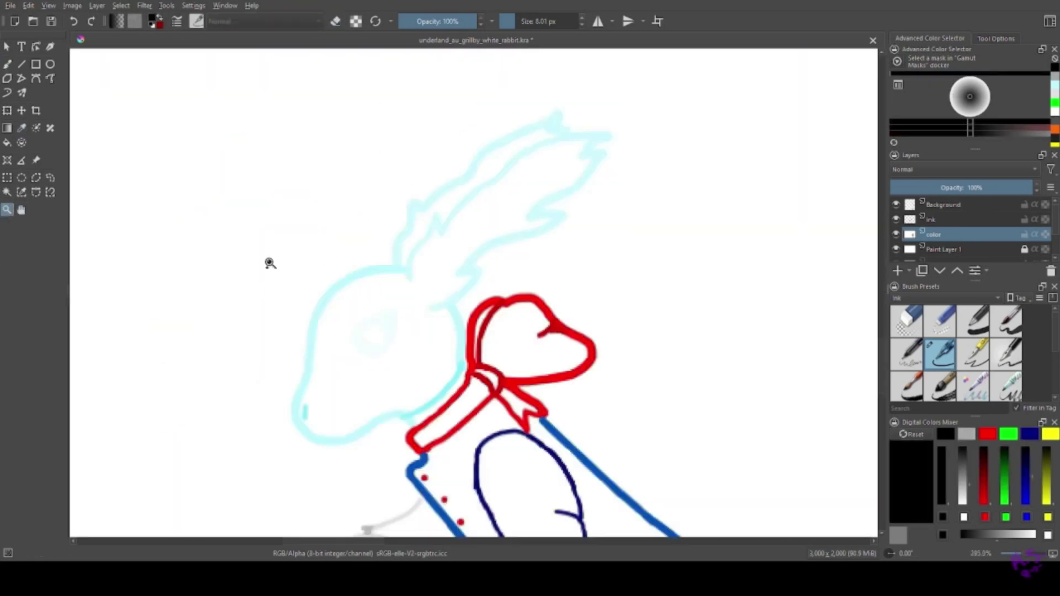
{"action": "left_click", "coordinate": [287, 166], "text": "ctrl"}
{"action": "mouse_move", "coordinate": [524, 128]}
{"action": "left_mouse_down"}
{"action": "mouse_move", "coordinate": [587, 296]}
{"action": "mouse_move", "coordinate": [403, 188]}
{"action": "mouse_move", "coordinate": [402, 291]}
{"action": "mouse_move", "coordinate": [367, 116]}
{"action": "mouse_move", "coordinate": [327, 217]}
{"action": "mouse_move", "coordinate": [291, 392]}
{"action": "mouse_move", "coordinate": [404, 397]}
{"action": "mouse_move", "coordinate": [542, 260]}
{"action": "mouse_move", "coordinate": [539, 118]}
{"action": "left_mouse_up"}
{"action": "key", "text": "e"}
{"action": "left_click_drag", "start_coordinate": [396, 95], "coordinate": [103, 410]}
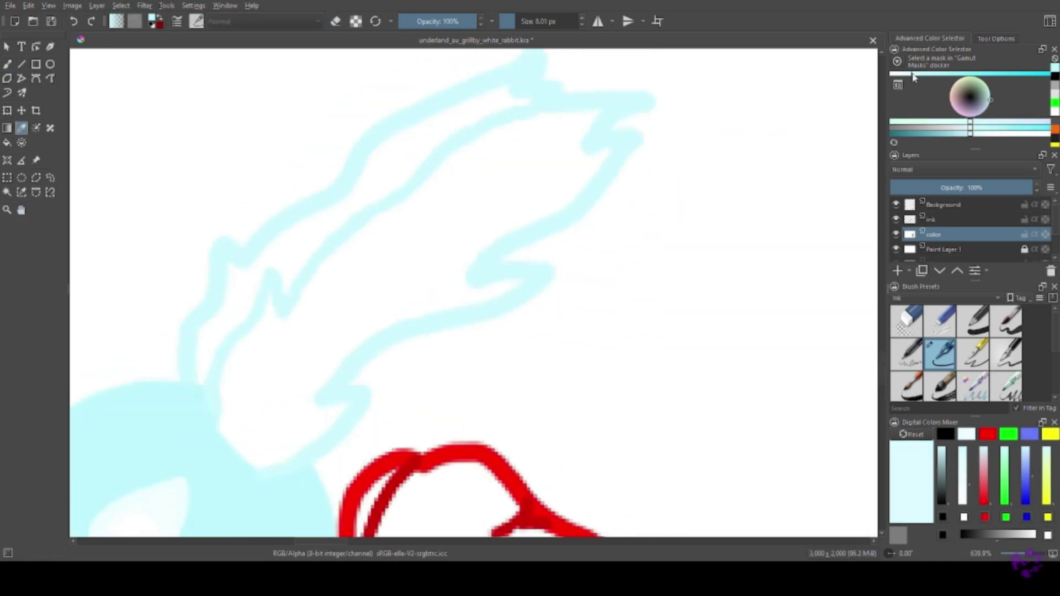
Retouch the inner edges of the rabbit's ear outlines in pale blue with a 2 px brush.
{"action": "left_click", "coordinate": [74, 23]}
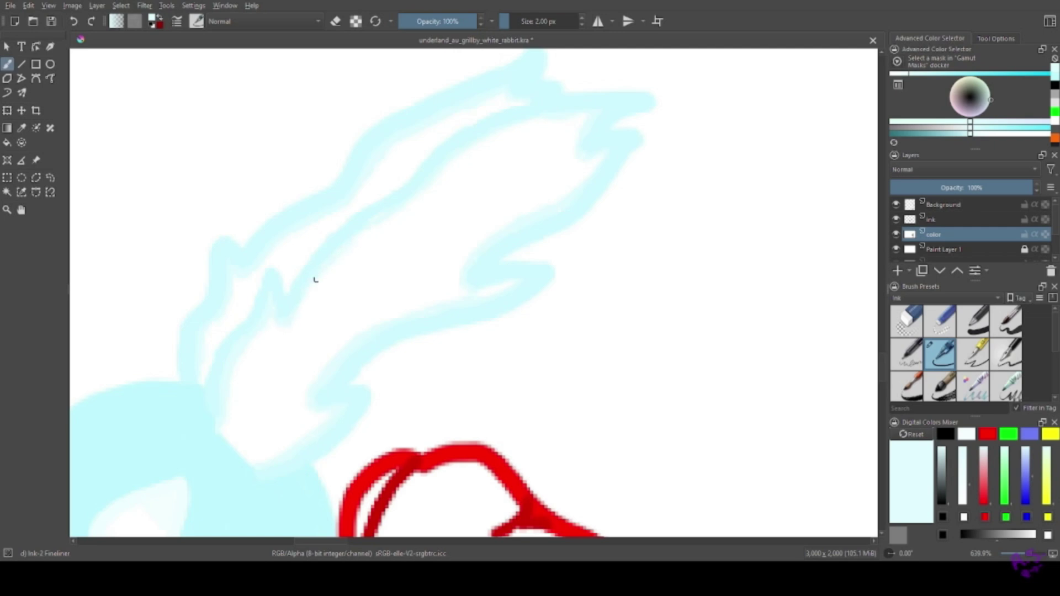
{"action": "scroll", "coordinate": [224, 189], "scroll_direction": "down", "scroll_amount": 4}
{"action": "scroll", "coordinate": [225, 189], "scroll_direction": "down", "scroll_amount": 2}
Erase the light blue fill inside the rabbit's head outline with a 6 px eraser.
{"action": "left_click", "coordinate": [582, 18]}
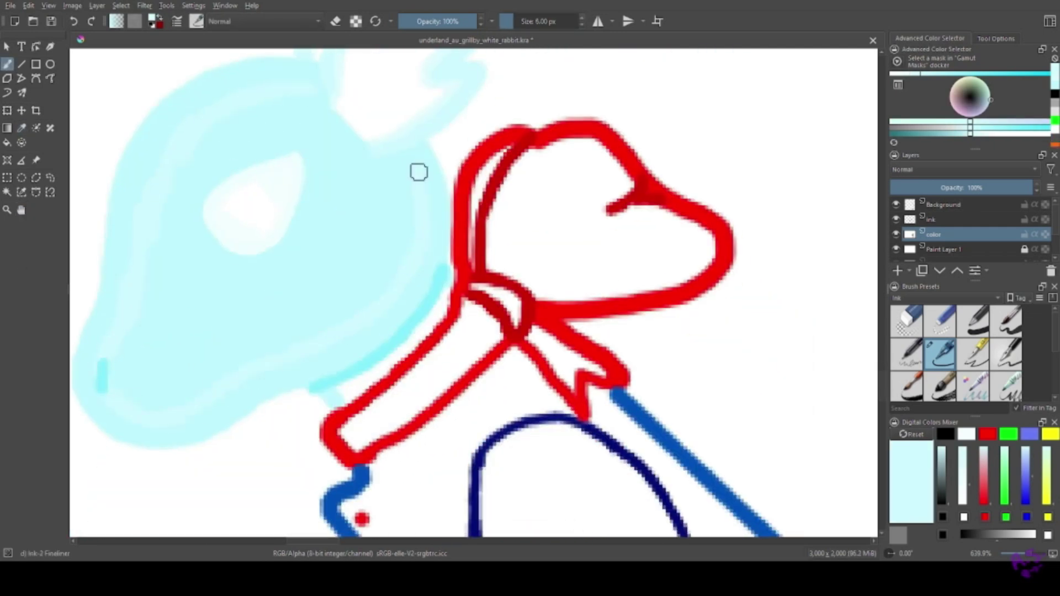
{"action": "key", "text": "p"}
{"action": "scroll", "coordinate": [474, 292], "scroll_direction": "up", "scroll_amount": 3}
{"action": "scroll", "coordinate": [474, 293], "scroll_direction": "left", "scroll_amount": 2}
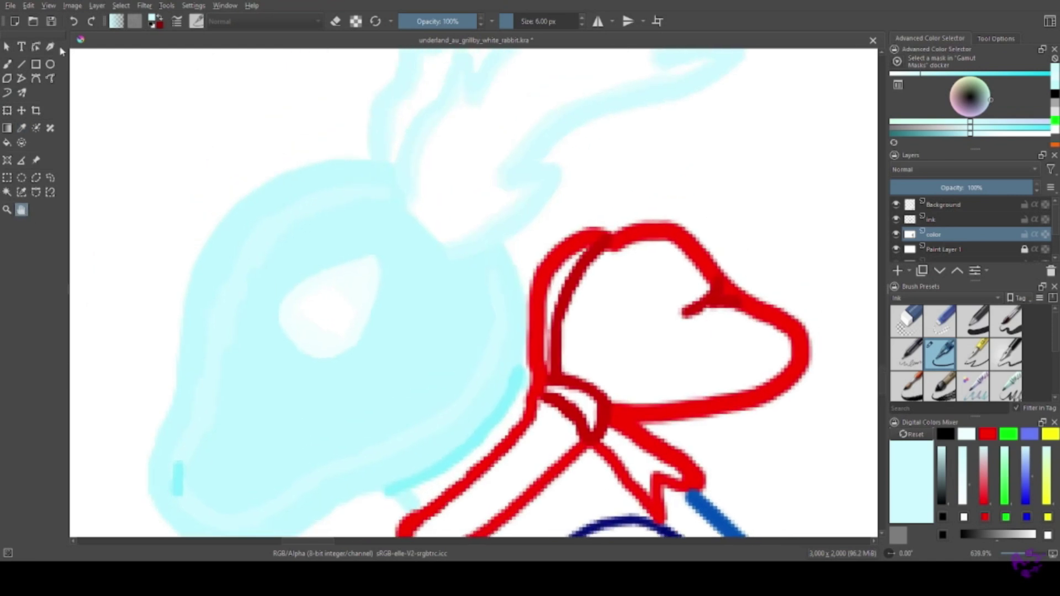
{"action": "key", "text": "b"}
{"action": "key", "text": "e"}
{"action": "mouse_move", "coordinate": [199, 506]}
{"action": "left_mouse_down"}
{"action": "mouse_move", "coordinate": [202, 421]}
{"action": "mouse_move", "coordinate": [318, 218]}
{"action": "mouse_move", "coordinate": [353, 210]}
{"action": "mouse_move", "coordinate": [427, 235]}
{"action": "mouse_move", "coordinate": [408, 246]}
{"action": "mouse_move", "coordinate": [456, 275]}
{"action": "mouse_move", "coordinate": [470, 425]}
{"action": "mouse_move", "coordinate": [449, 400]}
{"action": "mouse_move", "coordinate": [302, 349]}
{"action": "mouse_move", "coordinate": [298, 399]}
{"action": "left_mouse_up"}
Sample the eye's pale blue and paint inside the rabbit's eye with a 2.36 px brush.
{"action": "left_click", "coordinate": [21, 127]}
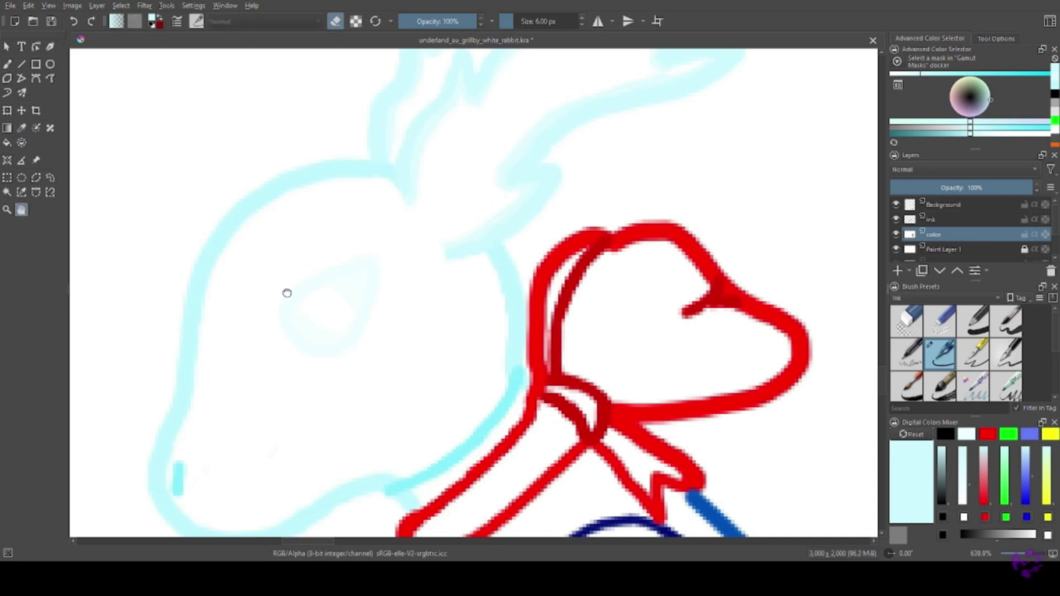
{"action": "left_click_drag", "start_coordinate": [286, 293], "coordinate": [183, 313]}
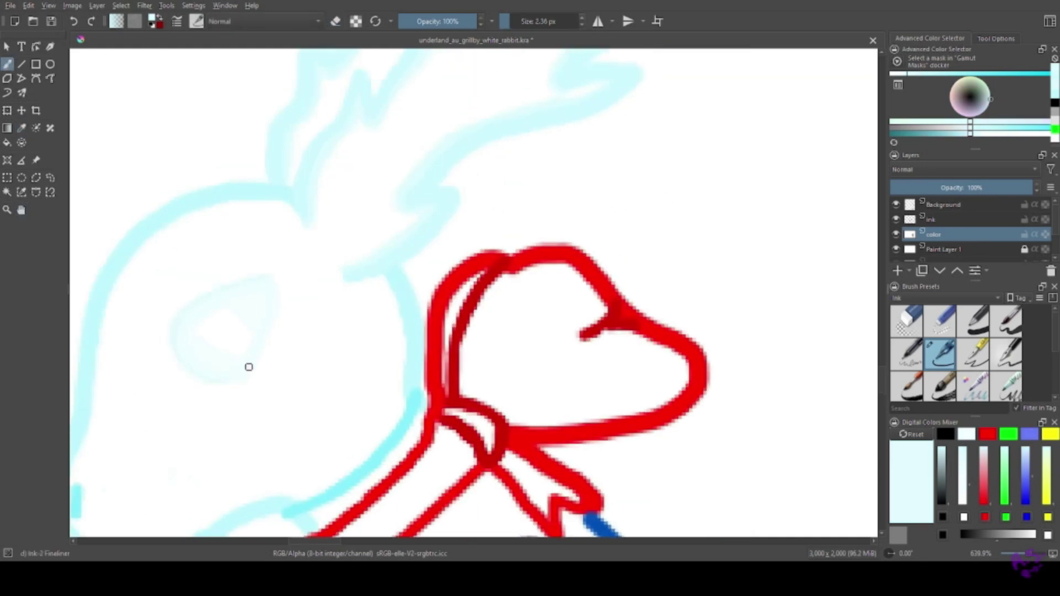
{"action": "left_click_drag", "start_coordinate": [275, 282], "coordinate": [96, 332]}
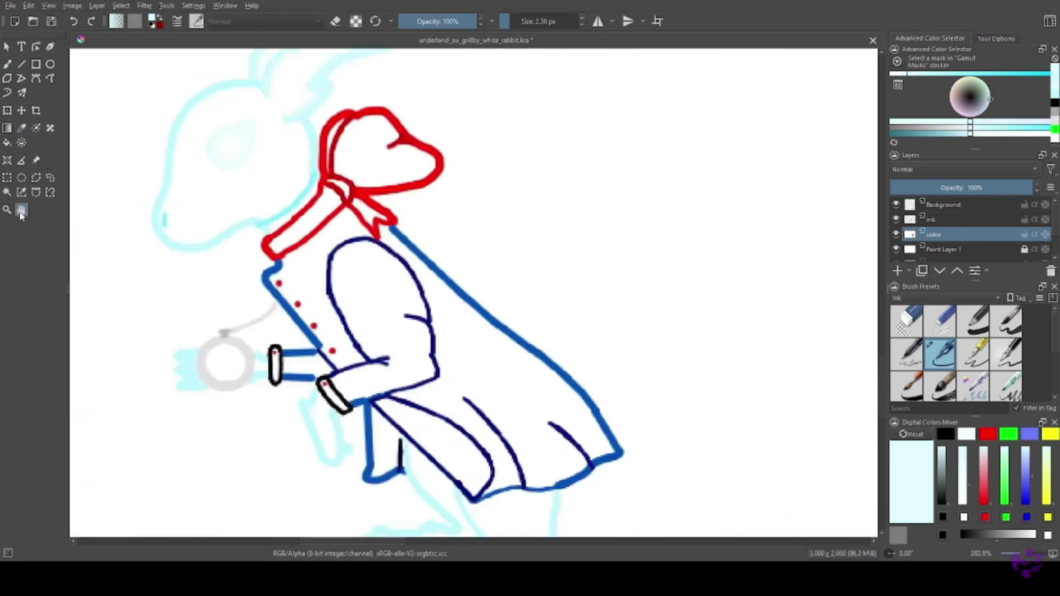
Fill the rabbit's bow and scarf solid red on the color layer.
{"action": "left_click", "coordinate": [321, 115]}
{"action": "left_click_drag", "start_coordinate": [314, 105], "coordinate": [88, 201]}
{"action": "key", "text": "b"}
{"action": "key", "text": "Page_Up"}
{"action": "key", "text": "Page_Up"}
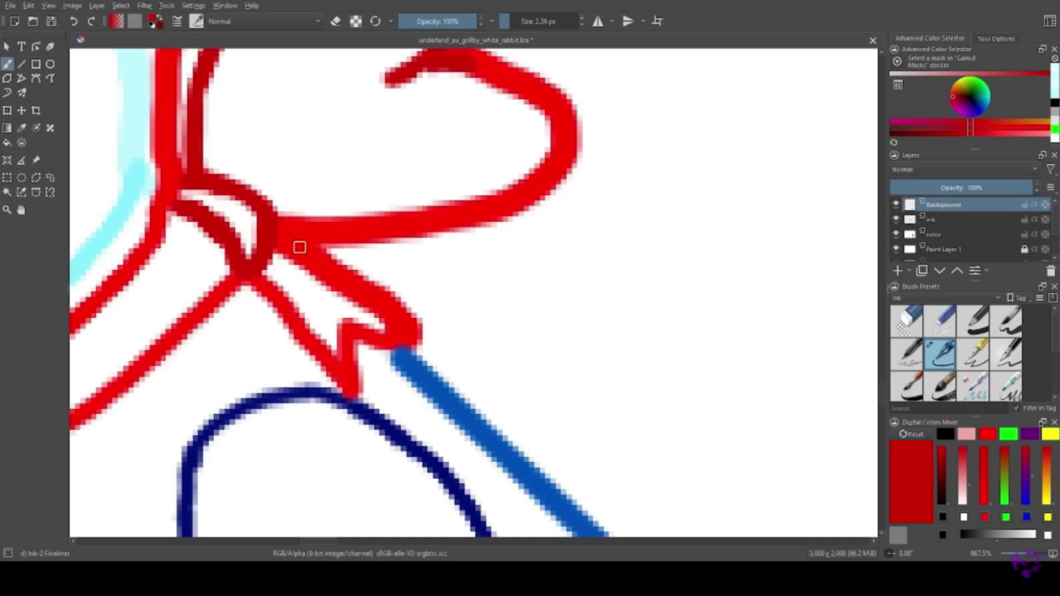
{"action": "left_click", "coordinate": [939, 234]}
{"action": "key", "text": "minus"}
{"action": "key", "text": "minus"}
{"action": "mouse_move", "coordinate": [410, 176]}
{"action": "left_mouse_down"}
{"action": "mouse_move", "coordinate": [371, 192]}
{"action": "mouse_move", "coordinate": [359, 265]}
{"action": "mouse_move", "coordinate": [304, 327]}
{"action": "mouse_move", "coordinate": [409, 232]}
{"action": "mouse_move", "coordinate": [422, 169]}
{"action": "mouse_move", "coordinate": [497, 221]}
{"action": "mouse_move", "coordinate": [429, 241]}
{"action": "mouse_move", "coordinate": [417, 292]}
{"action": "left_mouse_up"}
Retouch the dark red creases of the scarf knot on the ink layer with a 3.01 px brush.
{"action": "scroll", "coordinate": [379, 371], "scroll_direction": "up", "scroll_amount": 5}
{"action": "left_click", "coordinate": [937, 220]}
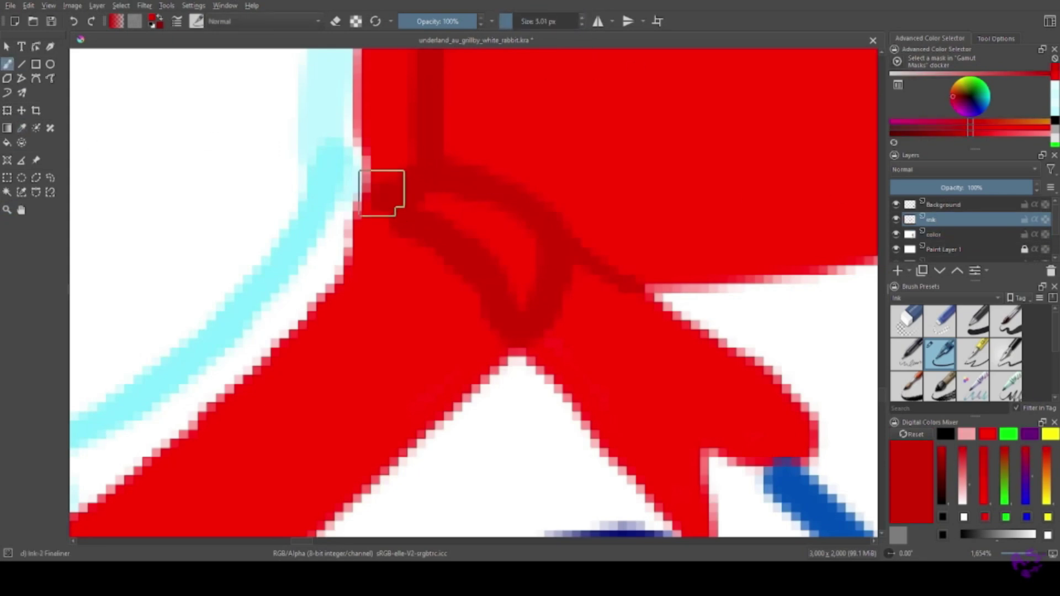
{"action": "left_click", "coordinate": [379, 184]}
Draw the pocket watch's two black hands with straight 3.01 px lines on the color layer.
{"action": "key", "text": "b"}
{"action": "scroll", "coordinate": [210, 223], "scroll_direction": "down", "scroll_amount": 10}
{"action": "scroll", "coordinate": [757, 191], "scroll_direction": "up", "scroll_amount": 8}
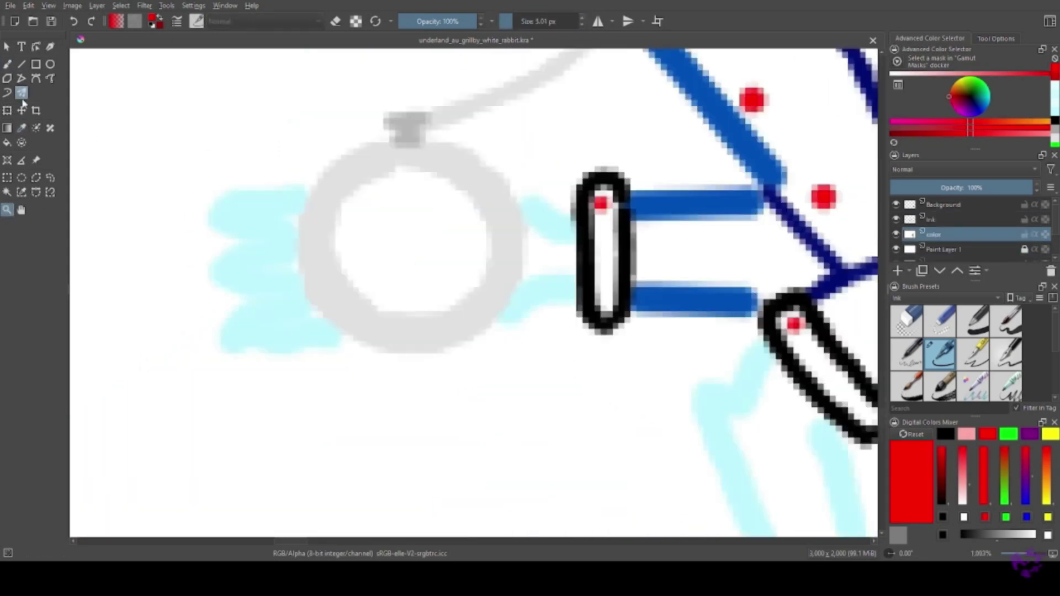
{"action": "key", "text": "v"}
{"action": "key", "text": "d"}
{"action": "mouse_move", "coordinate": [407, 187]}
{"action": "left_mouse_down"}
{"action": "mouse_move", "coordinate": [408, 252]}
{"action": "mouse_move", "coordinate": [433, 238]}
{"action": "left_mouse_up"}
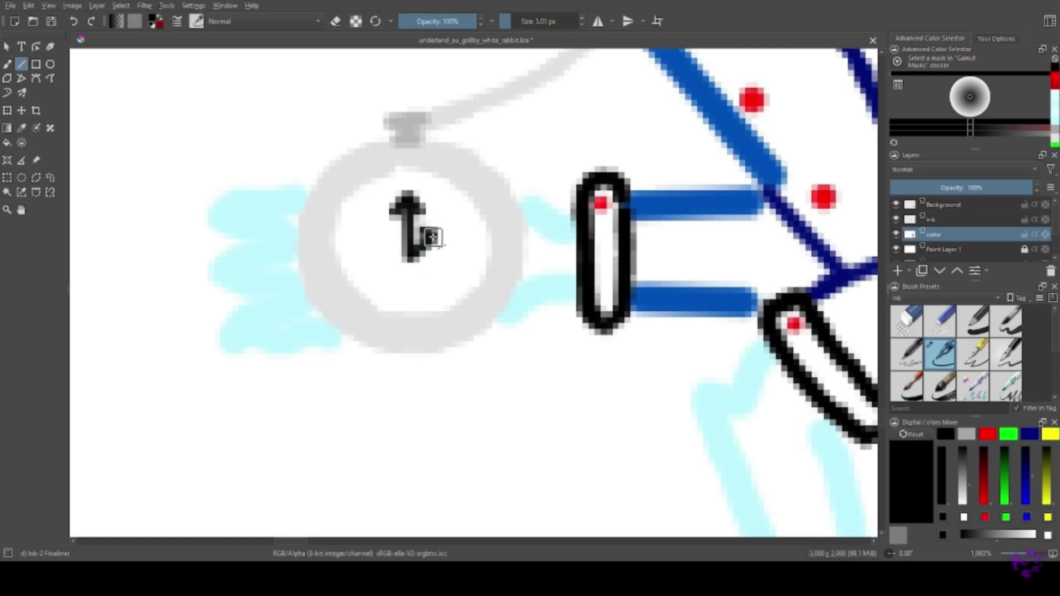
Sample the coat outline's blue and fill the rabbit's coat and sleeves with a 10.20 px brush.
{"action": "scroll", "coordinate": [433, 297], "scroll_direction": "down", "scroll_amount": 5}
{"action": "key", "text": "p"}
{"action": "left_click", "coordinate": [277, 216]}
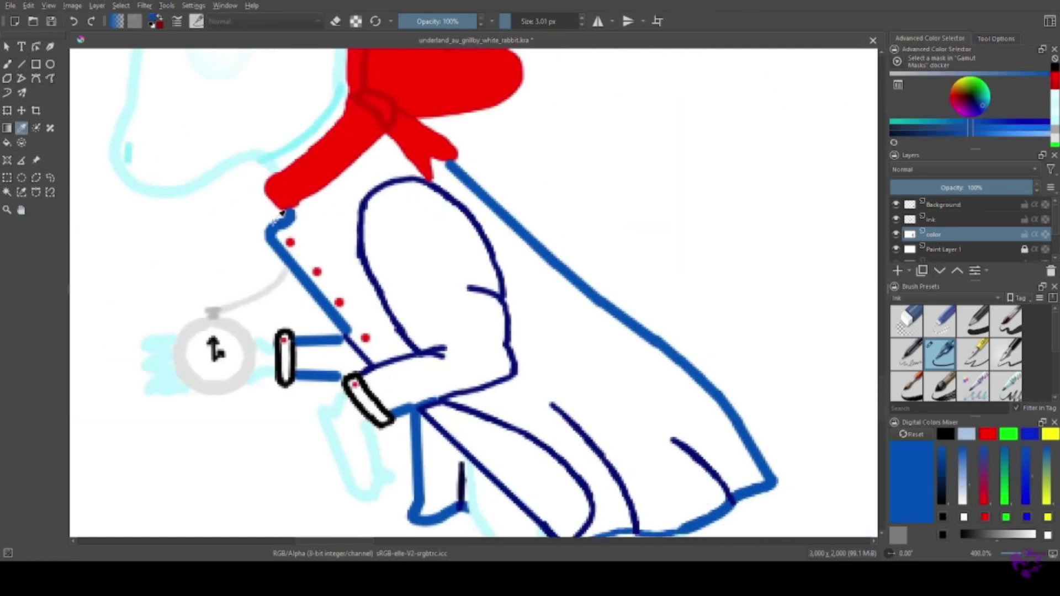
{"action": "left_click_drag", "start_coordinate": [522, 21], "coordinate": [547, 21]}
{"action": "left_click_drag", "start_coordinate": [376, 166], "coordinate": [415, 350]}
{"action": "key", "text": "ctrl+z"}
{"action": "mouse_move", "coordinate": [390, 309]}
{"action": "left_mouse_down"}
{"action": "mouse_move", "coordinate": [509, 379]}
{"action": "mouse_move", "coordinate": [347, 345]}
{"action": "mouse_move", "coordinate": [350, 367]}
{"action": "mouse_move", "coordinate": [436, 398]}
{"action": "mouse_move", "coordinate": [284, 251]}
{"action": "mouse_move", "coordinate": [296, 224]}
{"action": "mouse_move", "coordinate": [354, 172]}
{"action": "mouse_move", "coordinate": [408, 171]}
{"action": "mouse_move", "coordinate": [296, 217]}
{"action": "mouse_move", "coordinate": [441, 186]}
{"action": "mouse_move", "coordinate": [734, 470]}
{"action": "mouse_move", "coordinate": [632, 520]}
{"action": "mouse_move", "coordinate": [713, 431]}
{"action": "mouse_move", "coordinate": [658, 386]}
{"action": "left_mouse_up"}
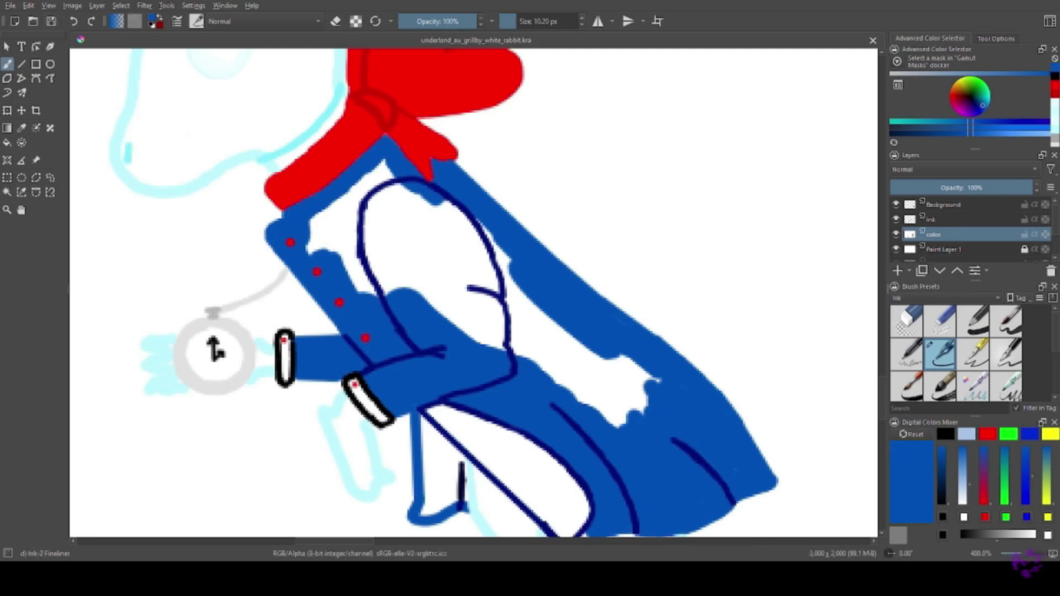
{"action": "left_click_drag", "start_coordinate": [364, 257], "coordinate": [256, 160]}
{"action": "mouse_move", "coordinate": [213, 157]}
{"action": "left_mouse_down"}
{"action": "mouse_move", "coordinate": [243, 132]}
{"action": "mouse_move", "coordinate": [265, 82]}
{"action": "mouse_move", "coordinate": [262, 160]}
{"action": "mouse_move", "coordinate": [320, 102]}
{"action": "mouse_move", "coordinate": [272, 175]}
{"action": "mouse_move", "coordinate": [305, 156]}
{"action": "mouse_move", "coordinate": [407, 181]}
{"action": "mouse_move", "coordinate": [535, 275]}
{"action": "left_mouse_up"}
{"action": "left_click_drag", "start_coordinate": [123, 229], "coordinate": [355, 379]}
Fill the rabbit's two coat cuffs black.
{"action": "key", "text": "d"}
{"action": "left_click_drag", "start_coordinate": [570, 17], "coordinate": [574, 17]}
{"action": "mouse_move", "coordinate": [274, 99]}
{"action": "left_mouse_down"}
{"action": "mouse_move", "coordinate": [248, 130]}
{"action": "mouse_move", "coordinate": [244, 173]}
{"action": "mouse_move", "coordinate": [257, 249]}
{"action": "mouse_move", "coordinate": [284, 113]}
{"action": "left_mouse_up"}
{"action": "mouse_move", "coordinate": [475, 243]}
{"action": "left_mouse_down"}
{"action": "mouse_move", "coordinate": [490, 235]}
{"action": "mouse_move", "coordinate": [473, 263]}
{"action": "mouse_move", "coordinate": [580, 374]}
{"action": "mouse_move", "coordinate": [212, 196]}
{"action": "mouse_move", "coordinate": [190, 229]}
{"action": "left_mouse_up"}
Fill the lining under the rabbit's coattails dark blue on the color layer.
{"action": "key", "text": "b"}
{"action": "mouse_move", "coordinate": [298, 221]}
{"action": "left_mouse_down"}
{"action": "mouse_move", "coordinate": [408, 312]}
{"action": "mouse_move", "coordinate": [303, 237]}
{"action": "mouse_move", "coordinate": [412, 306]}
{"action": "mouse_move", "coordinate": [338, 289]}
{"action": "mouse_move", "coordinate": [432, 344]}
{"action": "mouse_move", "coordinate": [350, 455]}
{"action": "mouse_move", "coordinate": [429, 265]}
{"action": "mouse_move", "coordinate": [497, 230]}
{"action": "mouse_move", "coordinate": [627, 472]}
{"action": "mouse_move", "coordinate": [568, 279]}
{"action": "mouse_move", "coordinate": [773, 459]}
{"action": "left_mouse_up"}
{"action": "mouse_move", "coordinate": [774, 459]}
{"action": "left_mouse_down"}
{"action": "mouse_move", "coordinate": [591, 306]}
{"action": "mouse_move", "coordinate": [626, 342]}
{"action": "left_mouse_up"}
{"action": "mouse_move", "coordinate": [552, 387]}
{"action": "left_mouse_down"}
{"action": "mouse_move", "coordinate": [628, 419]}
{"action": "mouse_move", "coordinate": [586, 420]}
{"action": "left_mouse_up"}
Touch up the coattail lining in dark blue on the ink layer with a 3.18 px brush.
{"action": "left_click", "coordinate": [931, 220]}
{"action": "left_click", "coordinate": [515, 21]}
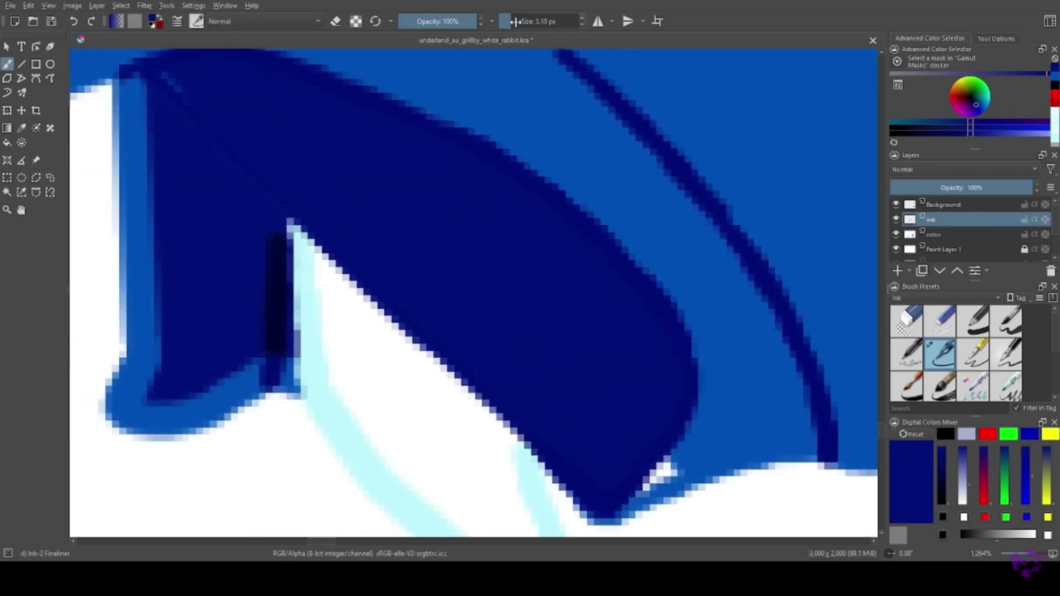
{"action": "mouse_move", "coordinate": [147, 81]}
{"action": "left_mouse_down"}
{"action": "mouse_move", "coordinate": [190, 183]}
{"action": "mouse_move", "coordinate": [288, 243]}
{"action": "mouse_move", "coordinate": [147, 246]}
{"action": "mouse_move", "coordinate": [72, 331]}
{"action": "left_mouse_up"}
Sample the flame outline's red-orange and thicken it inward, filling the flame's tip above the face.
{"action": "scroll", "coordinate": [308, 166], "scroll_direction": "up", "scroll_amount": 5}
{"action": "left_click", "coordinate": [22, 128]}
{"action": "left_click", "coordinate": [319, 88]}
{"action": "mouse_move", "coordinate": [357, 88]}
{"action": "left_mouse_down"}
{"action": "mouse_move", "coordinate": [286, 183]}
{"action": "mouse_move", "coordinate": [335, 142]}
{"action": "mouse_move", "coordinate": [352, 209]}
{"action": "mouse_move", "coordinate": [383, 212]}
{"action": "mouse_move", "coordinate": [397, 277]}
{"action": "mouse_move", "coordinate": [391, 366]}
{"action": "mouse_move", "coordinate": [334, 433]}
{"action": "mouse_move", "coordinate": [272, 412]}
{"action": "mouse_move", "coordinate": [247, 335]}
{"action": "mouse_move", "coordinate": [243, 200]}
{"action": "mouse_move", "coordinate": [331, 224]}
{"action": "left_mouse_up"}
Paint an orange band inside the flame head at 11.22 px and fill its centre yellow at 8.01 px.
{"action": "left_click", "coordinate": [1049, 492]}
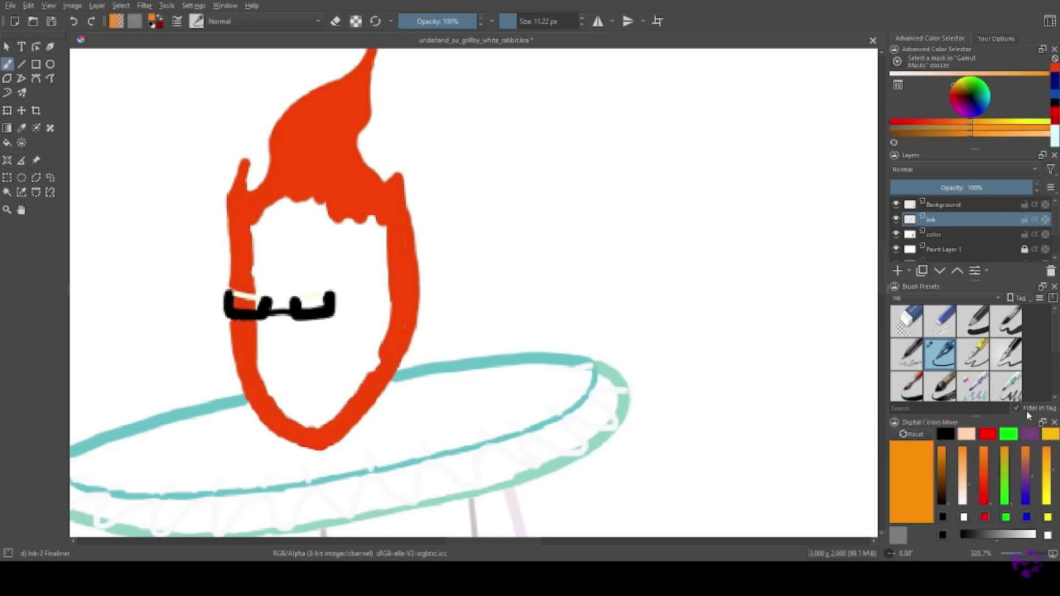
{"action": "mouse_move", "coordinate": [342, 105]}
{"action": "left_mouse_down"}
{"action": "mouse_move", "coordinate": [322, 116]}
{"action": "mouse_move", "coordinate": [248, 258]}
{"action": "mouse_move", "coordinate": [245, 244]}
{"action": "mouse_move", "coordinate": [252, 359]}
{"action": "mouse_move", "coordinate": [293, 417]}
{"action": "mouse_move", "coordinate": [337, 399]}
{"action": "mouse_move", "coordinate": [367, 369]}
{"action": "mouse_move", "coordinate": [387, 322]}
{"action": "mouse_move", "coordinate": [387, 214]}
{"action": "mouse_move", "coordinate": [325, 137]}
{"action": "mouse_move", "coordinate": [296, 188]}
{"action": "mouse_move", "coordinate": [350, 187]}
{"action": "mouse_move", "coordinate": [385, 244]}
{"action": "mouse_move", "coordinate": [326, 182]}
{"action": "mouse_move", "coordinate": [253, 273]}
{"action": "mouse_move", "coordinate": [354, 220]}
{"action": "mouse_move", "coordinate": [339, 372]}
{"action": "mouse_move", "coordinate": [272, 335]}
{"action": "mouse_move", "coordinate": [326, 238]}
{"action": "left_mouse_up"}
{"action": "left_click", "coordinate": [1047, 477]}
{"action": "mouse_move", "coordinate": [311, 187]}
{"action": "left_mouse_down"}
{"action": "mouse_move", "coordinate": [254, 271]}
{"action": "mouse_move", "coordinate": [277, 214]}
{"action": "mouse_move", "coordinate": [258, 330]}
{"action": "mouse_move", "coordinate": [286, 389]}
{"action": "mouse_move", "coordinate": [355, 375]}
{"action": "mouse_move", "coordinate": [370, 294]}
{"action": "mouse_move", "coordinate": [358, 220]}
{"action": "mouse_move", "coordinate": [337, 185]}
{"action": "mouse_move", "coordinate": [296, 198]}
{"action": "mouse_move", "coordinate": [329, 217]}
{"action": "mouse_move", "coordinate": [333, 199]}
{"action": "mouse_move", "coordinate": [340, 236]}
{"action": "mouse_move", "coordinate": [287, 218]}
{"action": "mouse_move", "coordinate": [144, 99]}
{"action": "mouse_move", "coordinate": [236, 169]}
{"action": "mouse_move", "coordinate": [223, 176]}
{"action": "mouse_move", "coordinate": [278, 247]}
{"action": "mouse_move", "coordinate": [300, 312]}
{"action": "mouse_move", "coordinate": [348, 293]}
{"action": "mouse_move", "coordinate": [353, 335]}
{"action": "left_mouse_up"}
{"action": "left_click_drag", "start_coordinate": [314, 389], "coordinate": [265, 332]}
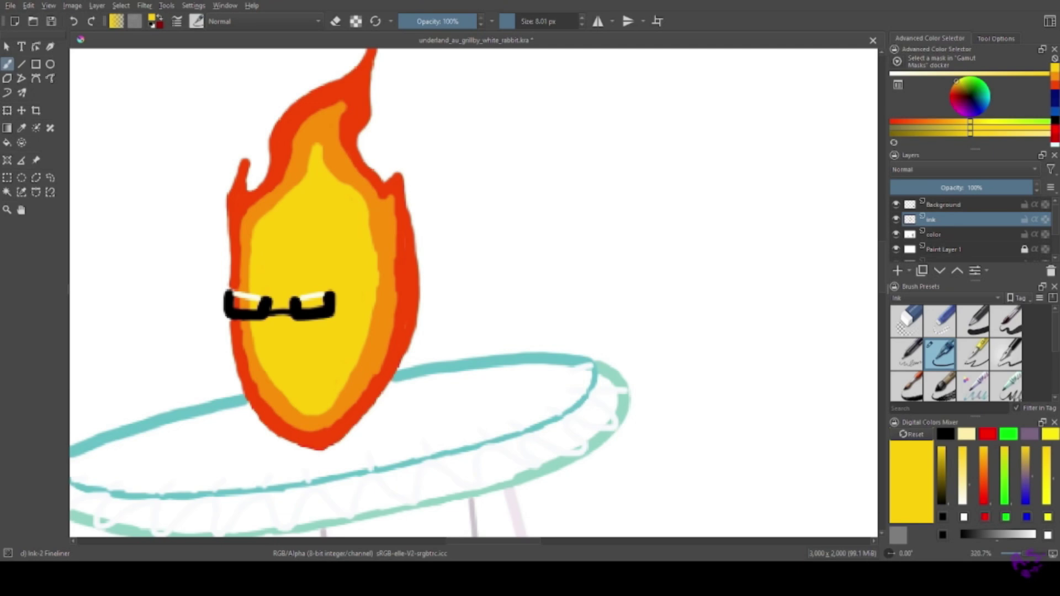
Sample the collar's teal and fill its inner oval on the color layer with an 8.01 px brush.
{"action": "left_click_drag", "start_coordinate": [165, 314], "coordinate": [265, 138]}
{"action": "left_click", "coordinate": [453, 279], "text": "ctrl"}
{"action": "left_click", "coordinate": [933, 234]}
{"action": "mouse_move", "coordinate": [506, 276]}
{"action": "left_mouse_down"}
{"action": "mouse_move", "coordinate": [675, 218]}
{"action": "mouse_move", "coordinate": [509, 201]}
{"action": "mouse_move", "coordinate": [475, 215]}
{"action": "mouse_move", "coordinate": [530, 259]}
{"action": "mouse_move", "coordinate": [353, 249]}
{"action": "mouse_move", "coordinate": [203, 267]}
{"action": "mouse_move", "coordinate": [365, 298]}
{"action": "mouse_move", "coordinate": [250, 308]}
{"action": "left_mouse_up"}
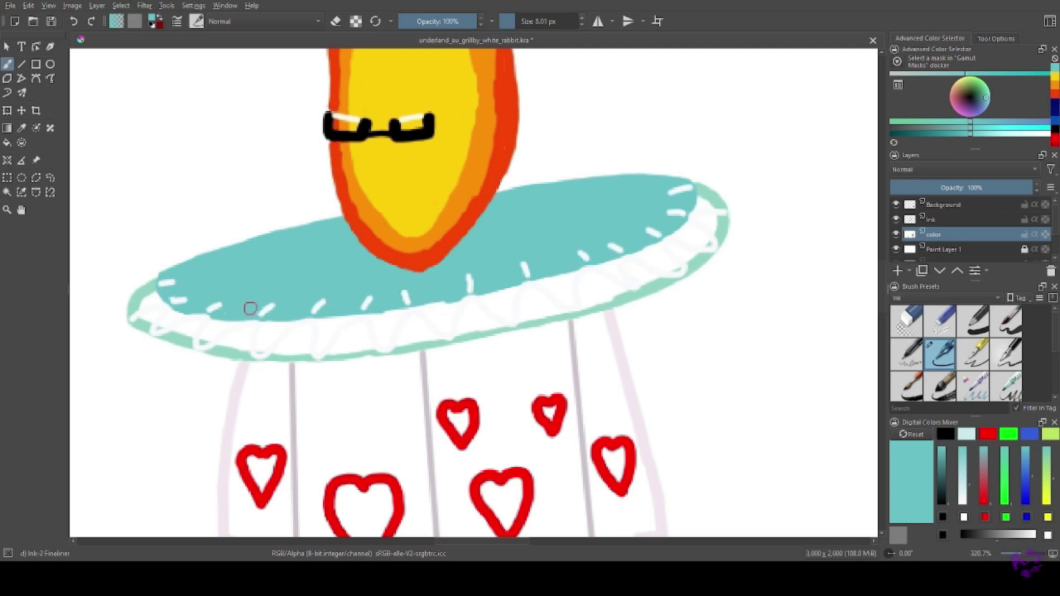
Sample the collar rim's light green, fill the rim around the white zigzag, and save the drawing.
{"action": "key", "text": "Page_Up"}
{"action": "key", "text": "e"}
{"action": "key", "text": "Page_Down"}
{"action": "key", "text": "e"}
{"action": "left_click", "coordinate": [156, 281], "text": "ctrl"}
{"action": "mouse_move", "coordinate": [156, 281]}
{"action": "left_mouse_down"}
{"action": "mouse_move", "coordinate": [147, 309]}
{"action": "mouse_move", "coordinate": [217, 346]}
{"action": "mouse_move", "coordinate": [611, 279]}
{"action": "mouse_move", "coordinate": [600, 306]}
{"action": "left_mouse_up"}
{"action": "left_click_drag", "start_coordinate": [628, 263], "coordinate": [703, 242]}
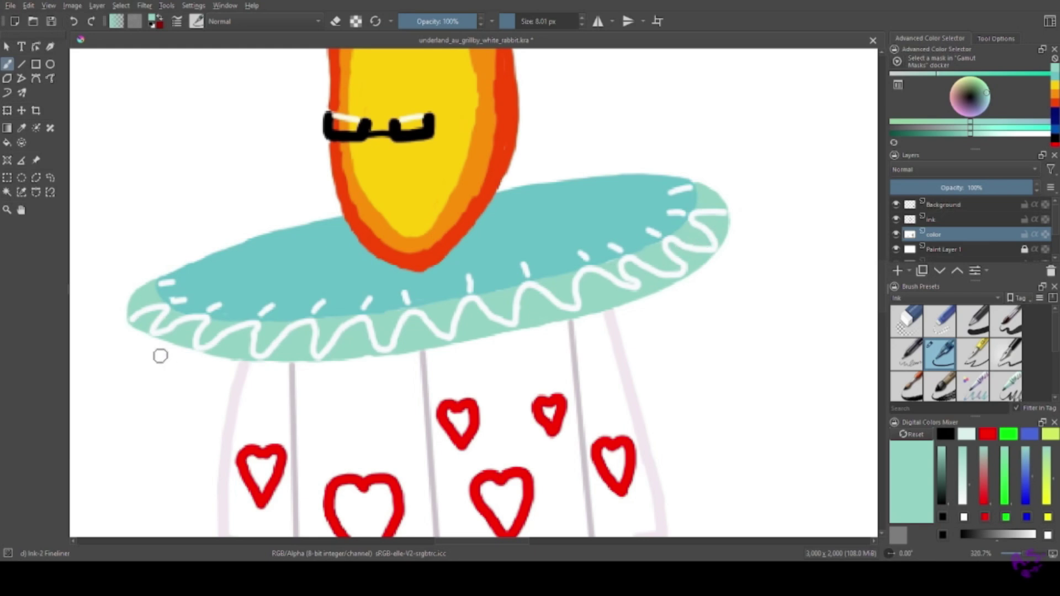
{"action": "left_click", "coordinate": [51, 22]}
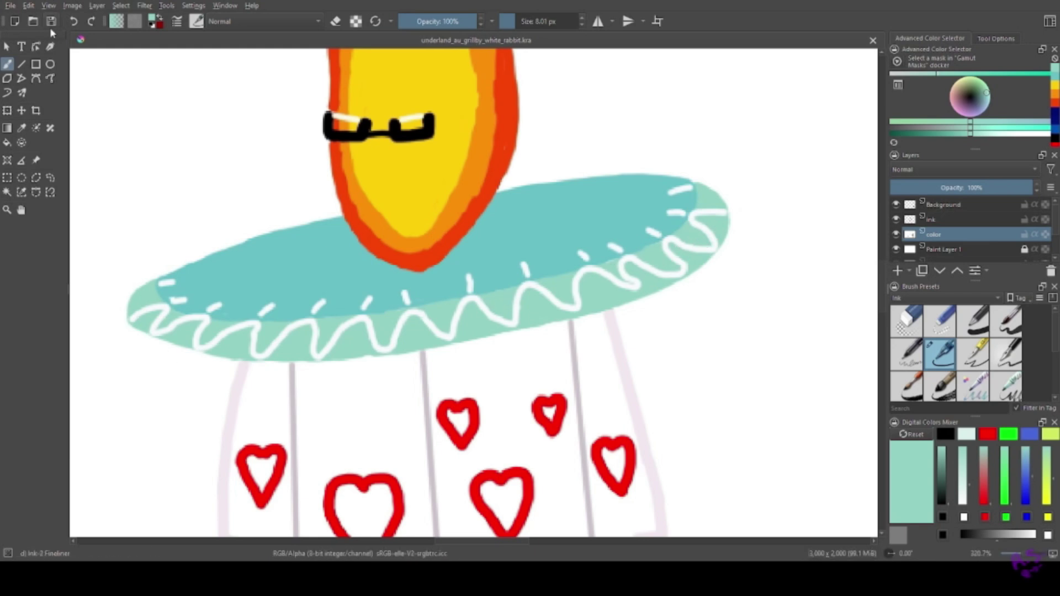
Soften the borders between the flame's colour bands on the ink layer with the Blender Blur brush at 10.01 px.
{"action": "key", "text": "space"}
{"action": "key", "text": "Page_Up"}
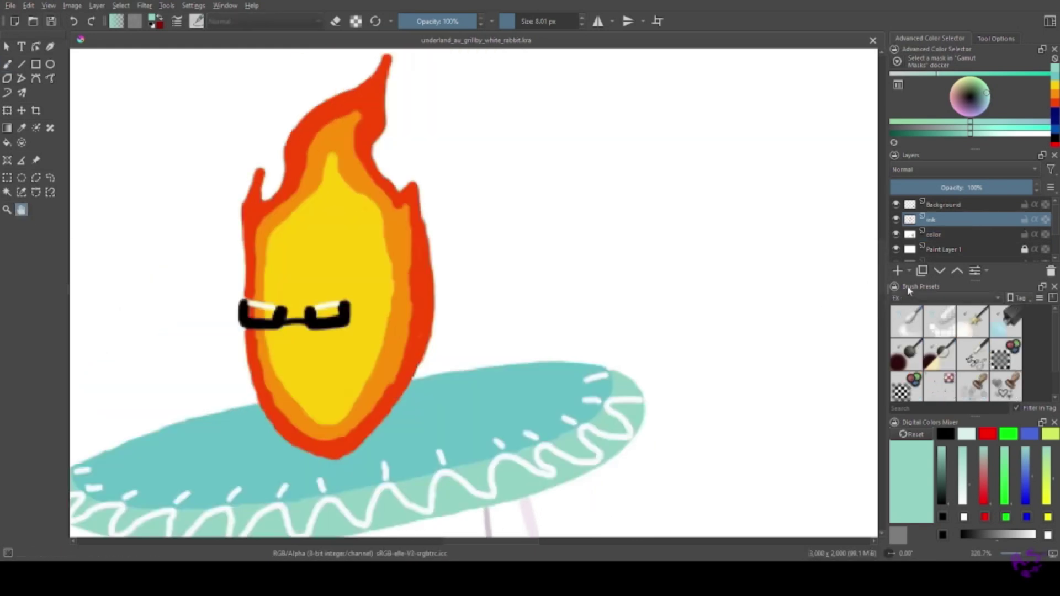
{"action": "left_click", "coordinate": [7, 65]}
{"action": "scroll", "coordinate": [583, 21], "scroll_direction": "down", "scroll_amount": 3}
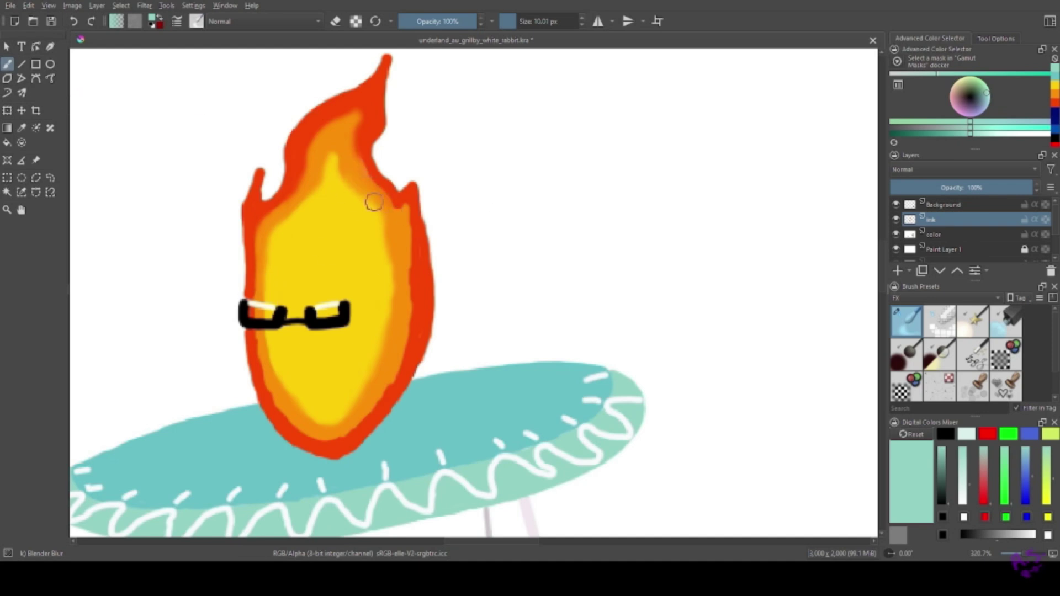
{"action": "key", "text": "Page_Up"}
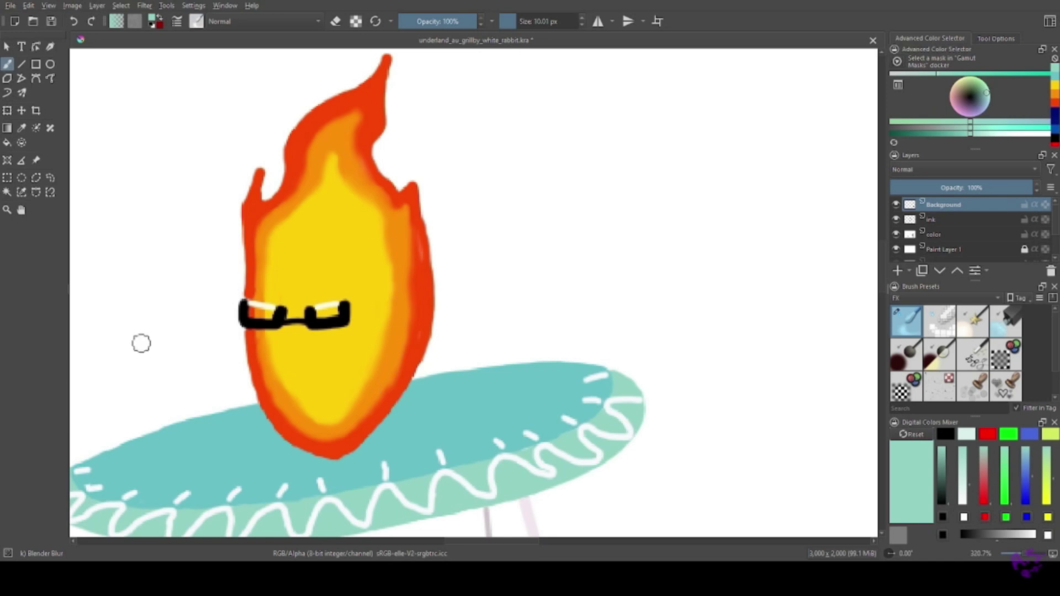
Fill the card tunic's sleeves and upper body pale pink on the color layer with a 10.20 px Ink-2 Fineliner, then save.
{"action": "key", "text": "Page_Down"}
{"action": "key", "text": "Page_Down"}
{"action": "left_click", "coordinate": [941, 354]}
{"action": "scroll", "coordinate": [474, 293], "scroll_direction": "down", "scroll_amount": 8}
{"action": "left_click", "coordinate": [7, 64]}
{"action": "mouse_move", "coordinate": [403, 125]}
{"action": "left_mouse_down"}
{"action": "mouse_move", "coordinate": [320, 132]}
{"action": "mouse_move", "coordinate": [373, 112]}
{"action": "left_mouse_up"}
{"action": "mouse_move", "coordinate": [272, 120]}
{"action": "left_mouse_down"}
{"action": "mouse_move", "coordinate": [514, 88]}
{"action": "mouse_move", "coordinate": [594, 90]}
{"action": "left_mouse_up"}
{"action": "mouse_move", "coordinate": [331, 265]}
{"action": "left_mouse_down"}
{"action": "mouse_move", "coordinate": [549, 95]}
{"action": "mouse_move", "coordinate": [608, 149]}
{"action": "mouse_move", "coordinate": [558, 267]}
{"action": "mouse_move", "coordinate": [578, 421]}
{"action": "mouse_move", "coordinate": [502, 336]}
{"action": "mouse_move", "coordinate": [308, 276]}
{"action": "mouse_move", "coordinate": [282, 199]}
{"action": "left_mouse_up"}
{"action": "key", "text": "bracketleft"}
{"action": "key", "text": "bracketleft"}
{"action": "key", "text": "bracketleft"}
{"action": "key", "text": "bracketleft"}
{"action": "key", "text": "bracketleft"}
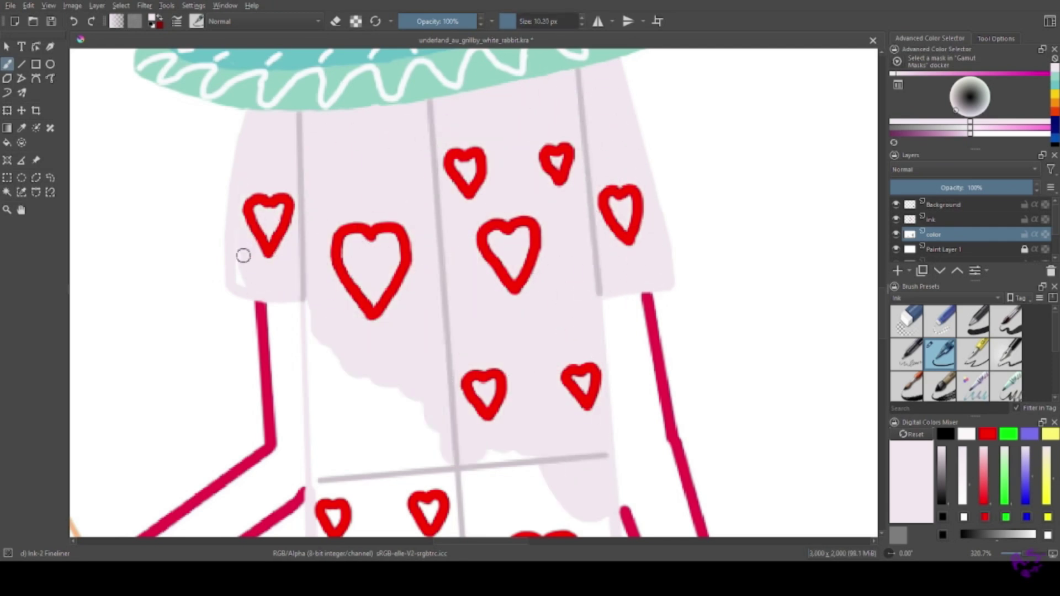
{"action": "left_click_drag", "start_coordinate": [243, 256], "coordinate": [130, 76]}
{"action": "key", "text": "ctrl+s"}
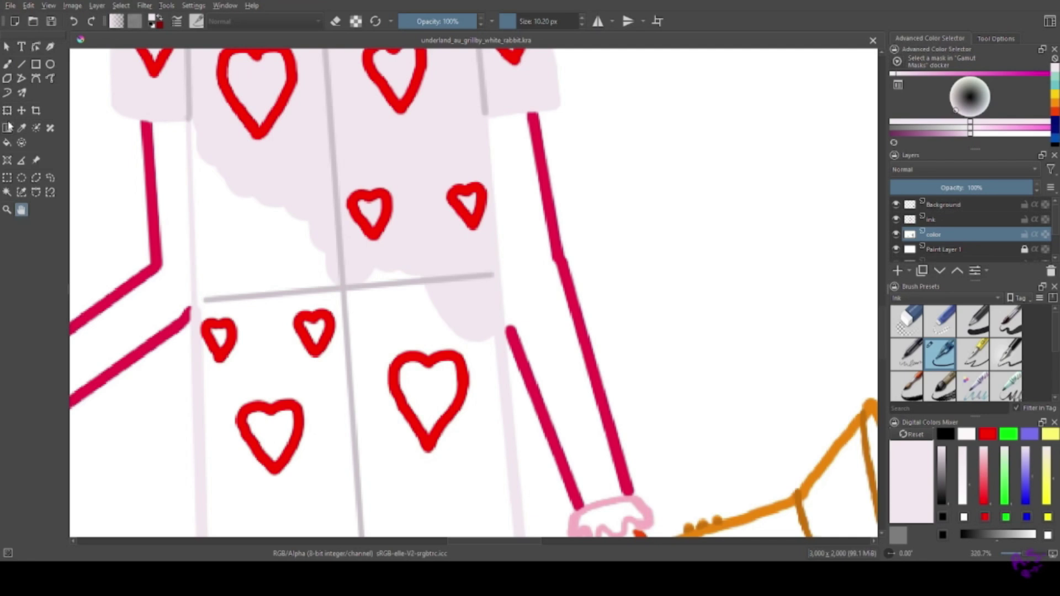
Fill the tunic's middle section around the crossing grey lines in the same pale pink.
{"action": "key", "text": "b"}
{"action": "mouse_move", "coordinate": [199, 185]}
{"action": "left_mouse_down"}
{"action": "mouse_move", "coordinate": [282, 317]}
{"action": "mouse_move", "coordinate": [324, 314]}
{"action": "mouse_move", "coordinate": [344, 234]}
{"action": "mouse_move", "coordinate": [403, 376]}
{"action": "mouse_move", "coordinate": [408, 287]}
{"action": "mouse_move", "coordinate": [460, 293]}
{"action": "mouse_move", "coordinate": [448, 324]}
{"action": "mouse_move", "coordinate": [458, 353]}
{"action": "mouse_move", "coordinate": [479, 339]}
{"action": "mouse_move", "coordinate": [491, 404]}
{"action": "mouse_move", "coordinate": [487, 496]}
{"action": "mouse_move", "coordinate": [394, 415]}
{"action": "mouse_move", "coordinate": [303, 382]}
{"action": "mouse_move", "coordinate": [211, 206]}
{"action": "mouse_move", "coordinate": [199, 285]}
{"action": "mouse_move", "coordinate": [359, 393]}
{"action": "mouse_move", "coordinate": [449, 491]}
{"action": "mouse_move", "coordinate": [448, 521]}
{"action": "mouse_move", "coordinate": [188, 335]}
{"action": "mouse_move", "coordinate": [247, 468]}
{"action": "mouse_move", "coordinate": [272, 471]}
{"action": "mouse_move", "coordinate": [210, 501]}
{"action": "mouse_move", "coordinate": [229, 523]}
{"action": "mouse_move", "coordinate": [263, 461]}
{"action": "mouse_move", "coordinate": [251, 514]}
{"action": "mouse_move", "coordinate": [378, 508]}
{"action": "left_mouse_up"}
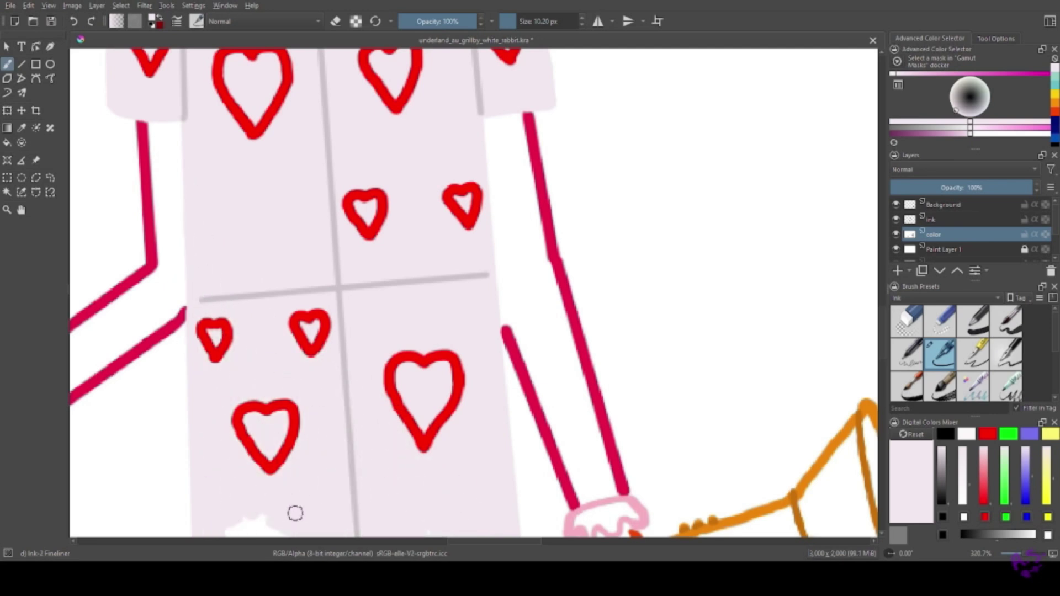
{"action": "left_click_drag", "start_coordinate": [249, 411], "coordinate": [259, 152]}
Fill the tunic's lower section down to the hem pale pink, using a 56.91 px brush and finishing at 10.20 px.
{"action": "left_click_drag", "start_coordinate": [508, 21], "coordinate": [530, 21]}
{"action": "mouse_move", "coordinate": [359, 331]}
{"action": "left_mouse_down"}
{"action": "mouse_move", "coordinate": [265, 260]}
{"action": "mouse_move", "coordinate": [431, 308]}
{"action": "mouse_move", "coordinate": [502, 497]}
{"action": "mouse_move", "coordinate": [464, 517]}
{"action": "left_mouse_up"}
{"action": "key", "text": "space"}
{"action": "left_click_drag", "start_coordinate": [307, 530], "coordinate": [274, 199]}
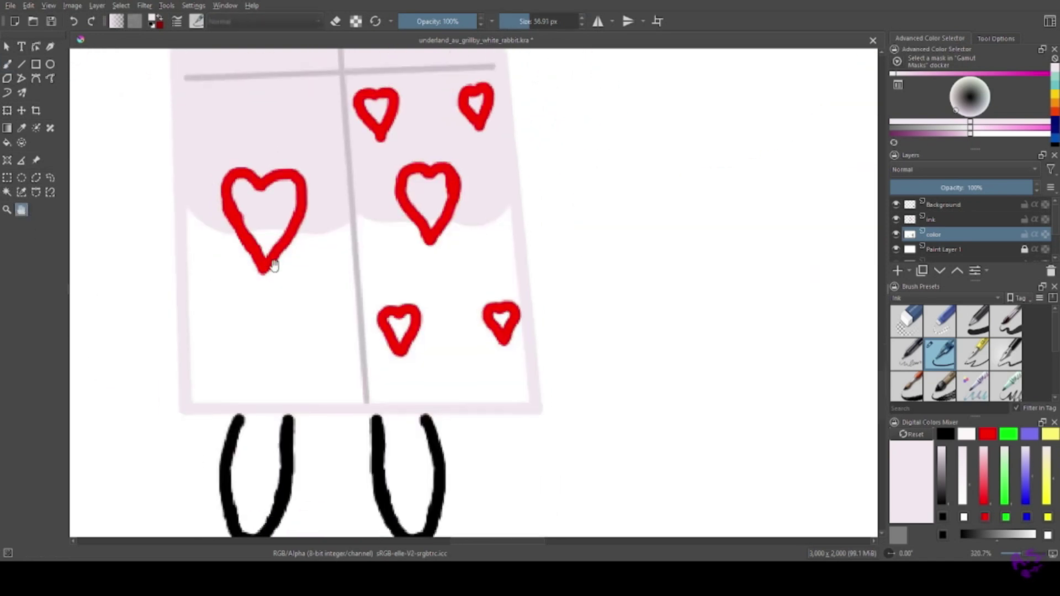
{"action": "mouse_move", "coordinate": [387, 243]}
{"action": "left_mouse_down"}
{"action": "mouse_move", "coordinate": [383, 208]}
{"action": "mouse_move", "coordinate": [237, 315]}
{"action": "mouse_move", "coordinate": [450, 232]}
{"action": "mouse_move", "coordinate": [497, 232]}
{"action": "mouse_move", "coordinate": [525, 403]}
{"action": "mouse_move", "coordinate": [456, 324]}
{"action": "mouse_move", "coordinate": [316, 401]}
{"action": "mouse_move", "coordinate": [246, 392]}
{"action": "left_mouse_up"}
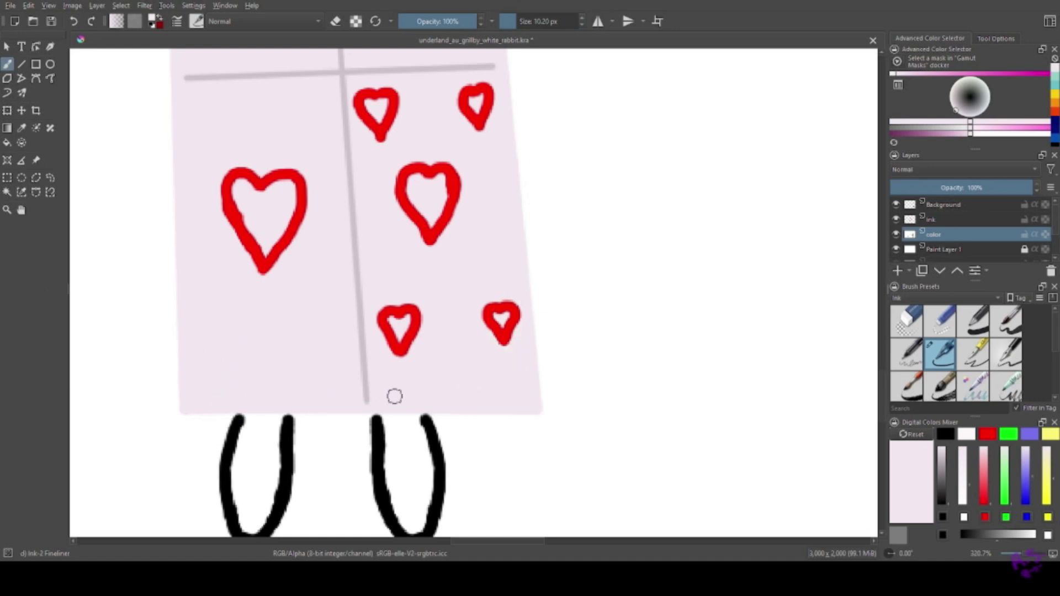
Fill the flame-headed figure's two feet below the tunic hem black.
{"action": "left_click_drag", "start_coordinate": [394, 396], "coordinate": [328, 210]}
{"action": "key", "text": "d"}
{"action": "mouse_move", "coordinate": [169, 229]}
{"action": "left_mouse_down"}
{"action": "mouse_move", "coordinate": [213, 265]}
{"action": "mouse_move", "coordinate": [187, 299]}
{"action": "left_mouse_up"}
{"action": "mouse_move", "coordinate": [320, 239]}
{"action": "left_mouse_down"}
{"action": "mouse_move", "coordinate": [350, 277]}
{"action": "mouse_move", "coordinate": [332, 247]}
{"action": "mouse_move", "coordinate": [338, 334]}
{"action": "mouse_move", "coordinate": [349, 334]}
{"action": "left_mouse_up"}
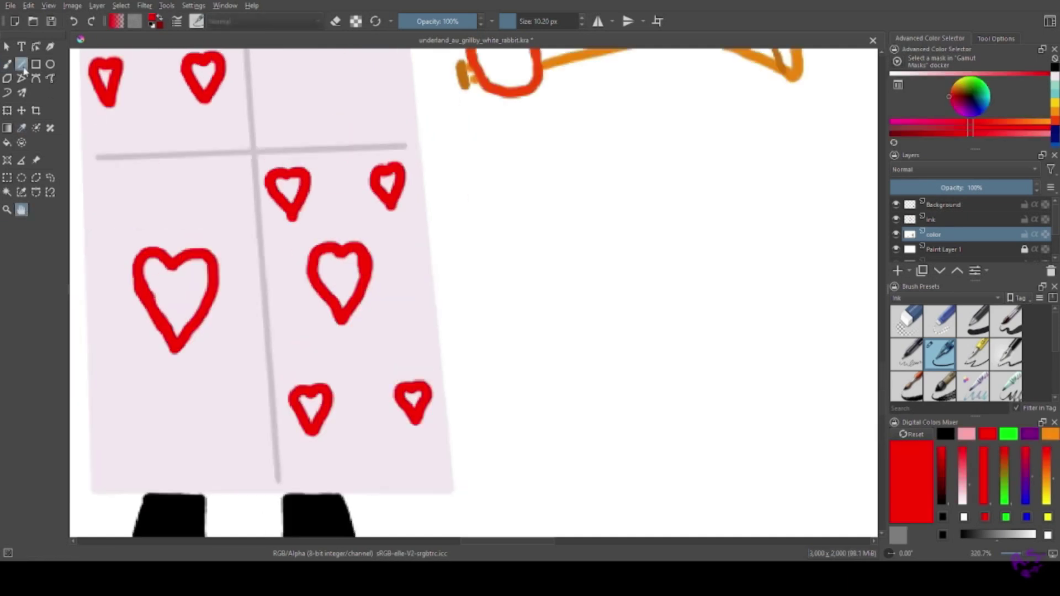
Fill the outlined hearts on the lower half of the tunic solid red with a 10.20 px brush.
{"action": "left_click_drag", "start_coordinate": [160, 276], "coordinate": [187, 276]}
{"action": "left_click_drag", "start_coordinate": [348, 260], "coordinate": [331, 257]}
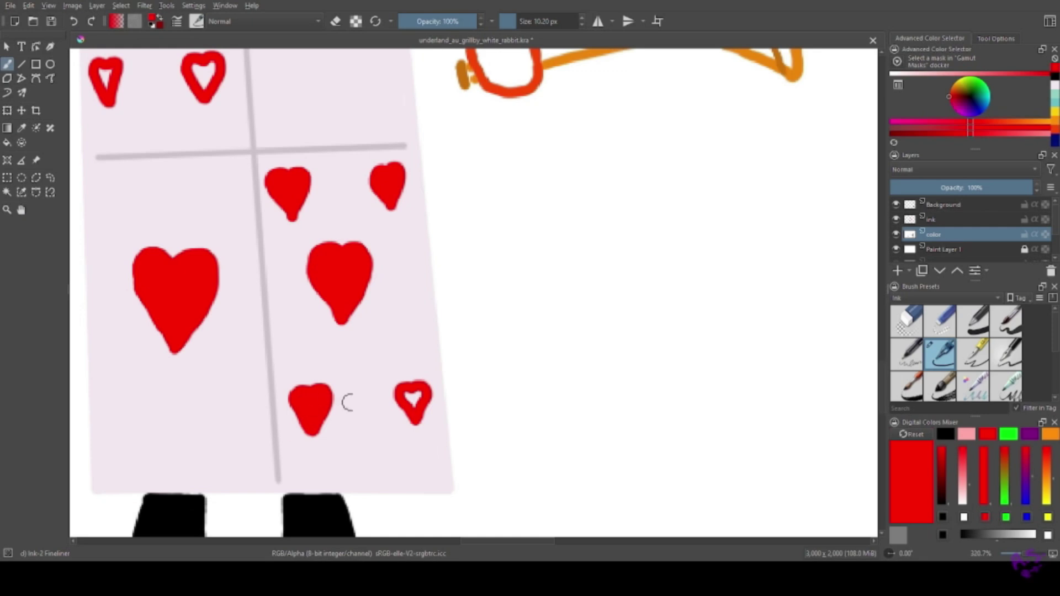
{"action": "left_click_drag", "start_coordinate": [183, 166], "coordinate": [295, 508]}
{"action": "key", "text": "b"}
{"action": "left_click_drag", "start_coordinate": [211, 166], "coordinate": [208, 170]}
{"action": "left_click_drag", "start_coordinate": [306, 160], "coordinate": [309, 171]}
{"action": "left_click_drag", "start_coordinate": [268, 255], "coordinate": [281, 247]}
{"action": "mouse_move", "coordinate": [414, 245]}
{"action": "left_mouse_down"}
{"action": "mouse_move", "coordinate": [414, 201]}
{"action": "mouse_move", "coordinate": [387, 261]}
{"action": "left_mouse_up"}
Fill the outlined hearts on the tunic's upper half and sleeves solid red.
{"action": "left_click", "coordinate": [21, 210]}
{"action": "left_click_drag", "start_coordinate": [83, 138], "coordinate": [106, 417]}
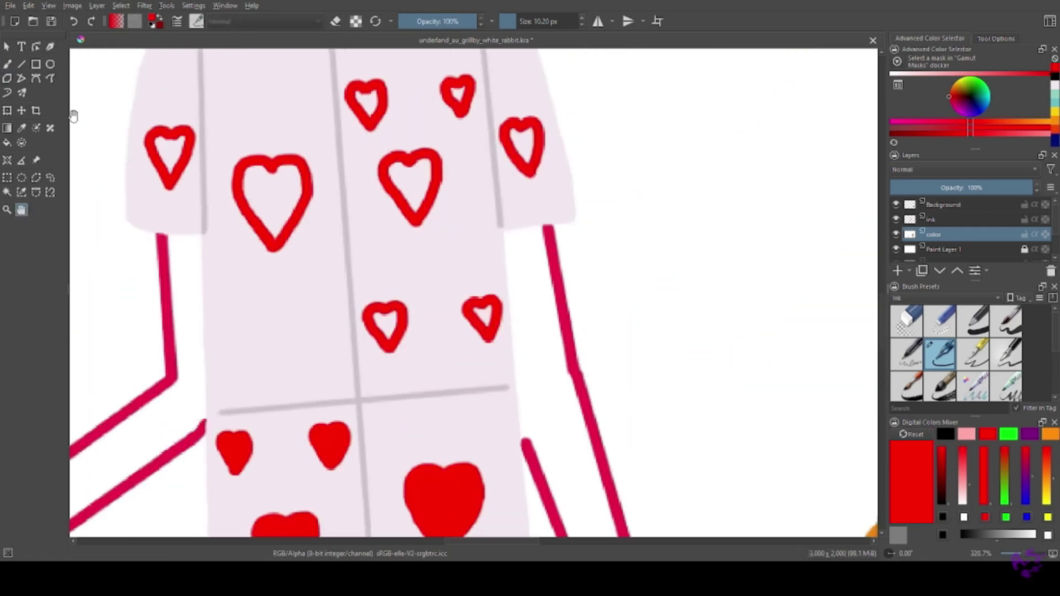
{"action": "mouse_move", "coordinate": [259, 171]}
{"action": "left_mouse_down"}
{"action": "mouse_move", "coordinate": [259, 210]}
{"action": "mouse_move", "coordinate": [293, 182]}
{"action": "left_mouse_up"}
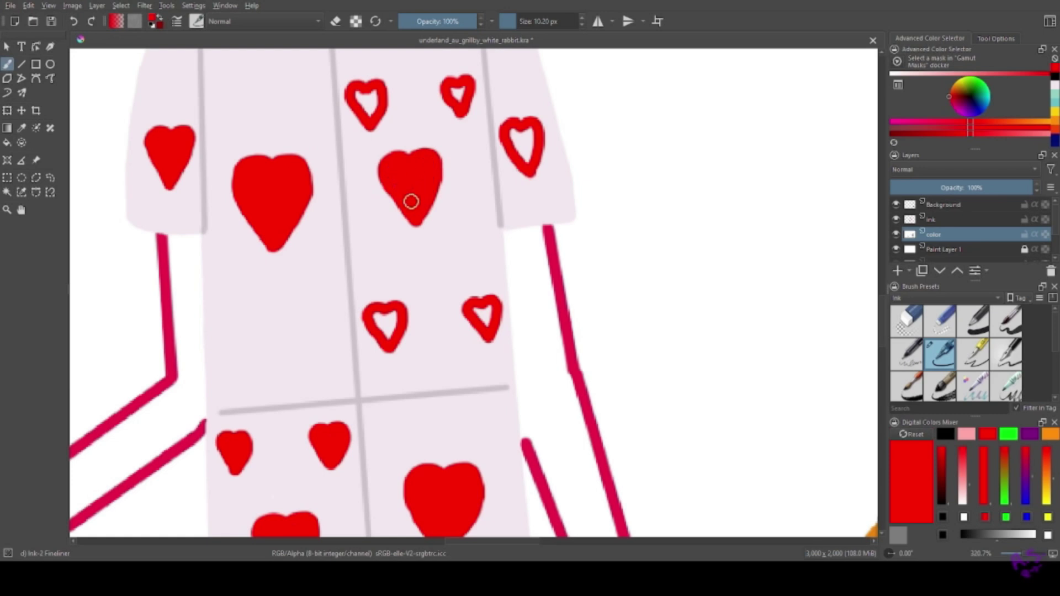
{"action": "left_click_drag", "start_coordinate": [374, 110], "coordinate": [364, 105]}
{"action": "key", "text": "ctrl+s"}
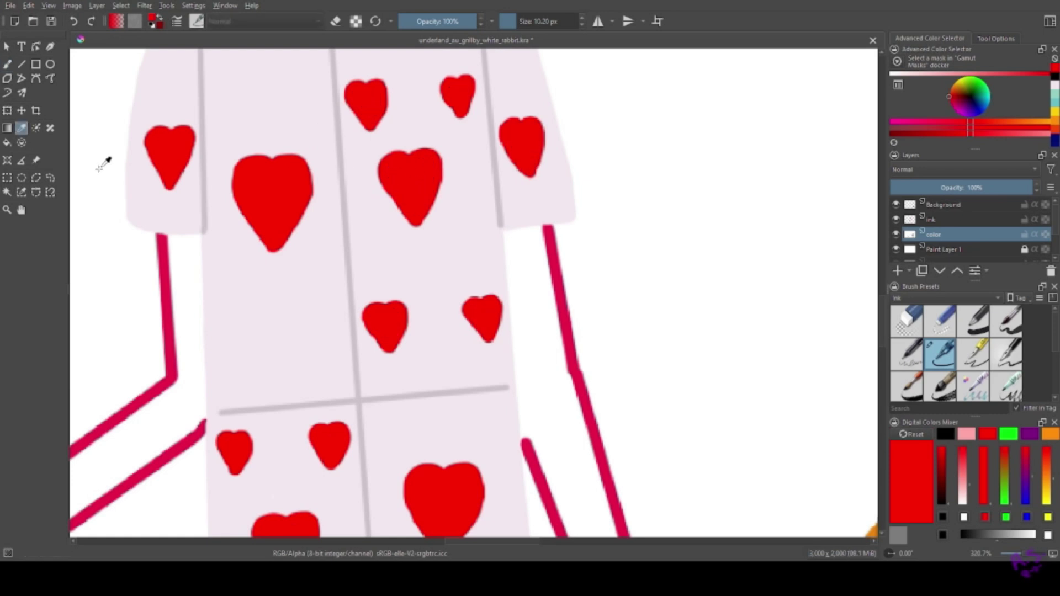
Sample the arm outline's crimson and fill both arms below the tunic's sleeves.
{"action": "left_click", "coordinate": [168, 309], "text": "ctrl"}
{"action": "left_click_drag", "start_coordinate": [105, 166], "coordinate": [222, 61]}
{"action": "mouse_move", "coordinate": [150, 393]}
{"action": "left_mouse_down"}
{"action": "mouse_move", "coordinate": [194, 402]}
{"action": "mouse_move", "coordinate": [171, 372]}
{"action": "mouse_move", "coordinate": [247, 338]}
{"action": "left_mouse_up"}
{"action": "mouse_move", "coordinate": [277, 301]}
{"action": "left_mouse_down"}
{"action": "mouse_move", "coordinate": [289, 326]}
{"action": "mouse_move", "coordinate": [283, 137]}
{"action": "left_mouse_up"}
{"action": "mouse_move", "coordinate": [642, 141]}
{"action": "left_mouse_down"}
{"action": "mouse_move", "coordinate": [629, 152]}
{"action": "mouse_move", "coordinate": [646, 329]}
{"action": "mouse_move", "coordinate": [717, 512]}
{"action": "mouse_move", "coordinate": [727, 443]}
{"action": "mouse_move", "coordinate": [661, 363]}
{"action": "mouse_move", "coordinate": [691, 279]}
{"action": "mouse_move", "coordinate": [659, 218]}
{"action": "left_mouse_up"}
Fill the hand holding the scroll red-orange and its frilled cuff pink, sampling each outline colour.
{"action": "key", "text": "p"}
{"action": "left_click", "coordinate": [134, 125]}
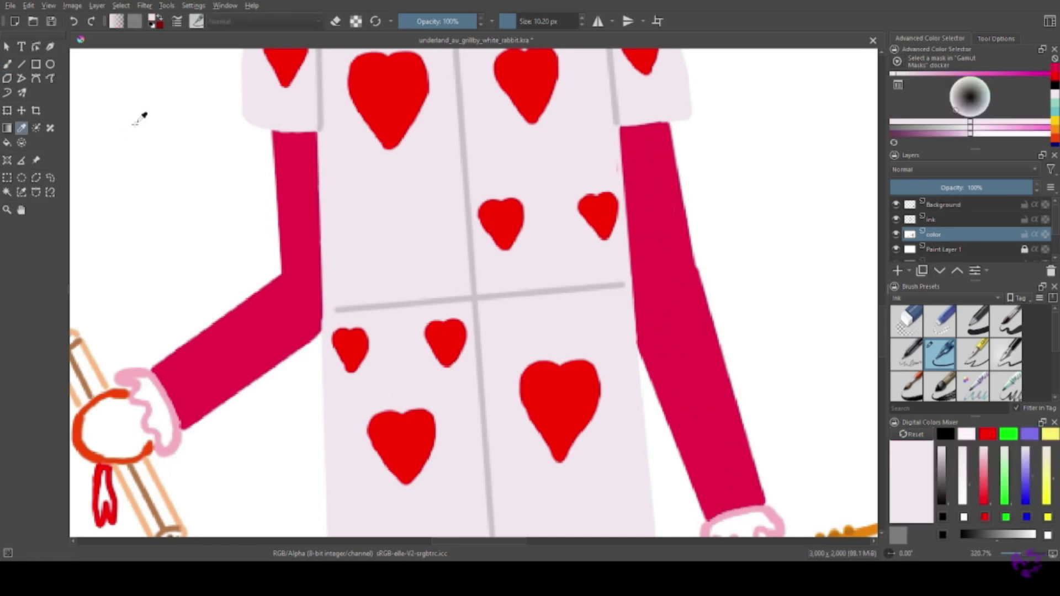
{"action": "mouse_move", "coordinate": [91, 414]}
{"action": "left_mouse_down"}
{"action": "mouse_move", "coordinate": [221, 270]}
{"action": "mouse_move", "coordinate": [237, 285]}
{"action": "mouse_move", "coordinate": [221, 292]}
{"action": "left_mouse_up"}
{"action": "left_click", "coordinate": [221, 270]}
{"action": "left_click", "coordinate": [273, 222], "text": "ctrl"}
{"action": "mouse_move", "coordinate": [276, 238]}
{"action": "left_mouse_down"}
{"action": "mouse_move", "coordinate": [301, 276]}
{"action": "mouse_move", "coordinate": [220, 213]}
{"action": "left_mouse_up"}
Sample the scroll's peach outline colour and fill the scroll above and below the hand.
{"action": "left_click", "coordinate": [193, 194], "text": "ctrl"}
{"action": "mouse_move", "coordinate": [274, 320]}
{"action": "left_mouse_down"}
{"action": "mouse_move", "coordinate": [279, 359]}
{"action": "mouse_move", "coordinate": [282, 332]}
{"action": "mouse_move", "coordinate": [301, 378]}
{"action": "left_mouse_up"}
{"action": "key", "text": "ctrl+s"}
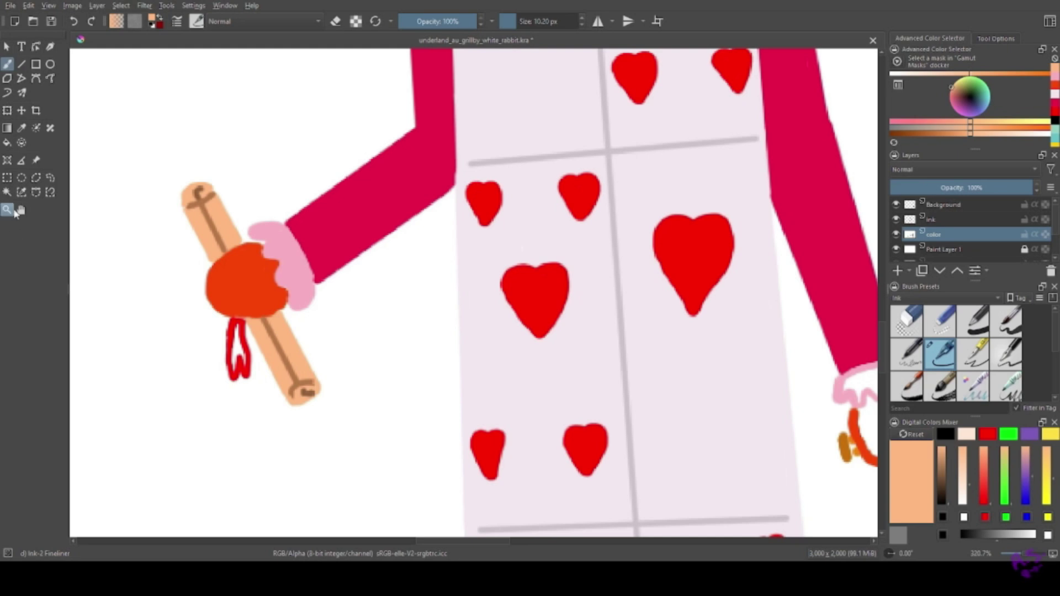
Sample the red of the ribbon hanging from the scroll and fill it with a 5.20 px brush.
{"action": "scroll", "coordinate": [201, 379], "scroll_direction": "up", "scroll_amount": 4}
{"action": "left_click", "coordinate": [309, 254], "text": "ctrl"}
{"action": "left_click", "coordinate": [582, 25]}
{"action": "left_click", "coordinate": [582, 25]}
{"action": "left_click_drag", "start_coordinate": [354, 293], "coordinate": [330, 222]}
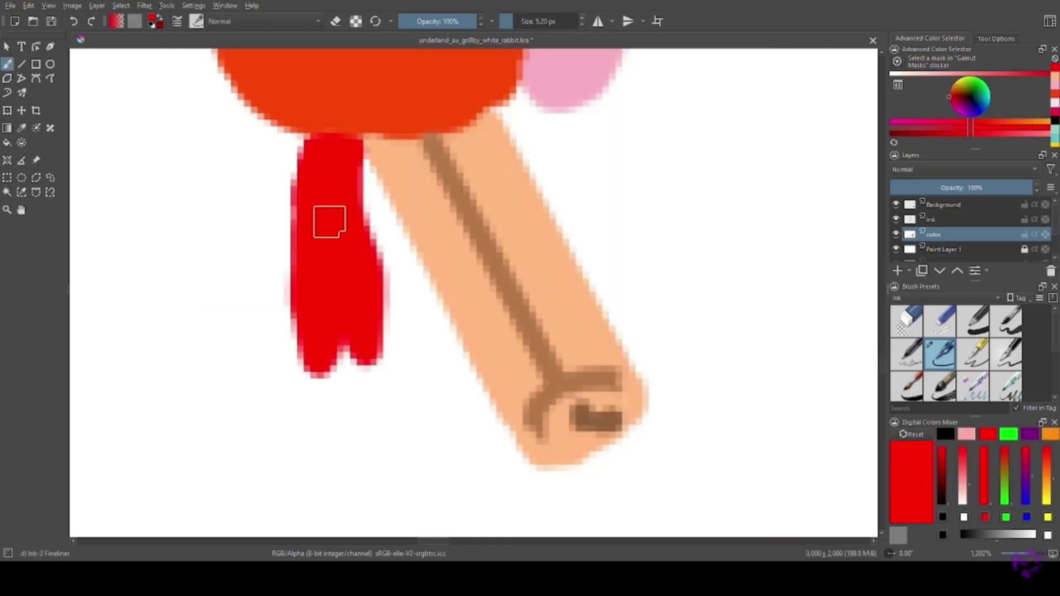
{"action": "scroll", "coordinate": [197, 254], "scroll_direction": "down", "scroll_amount": 10}
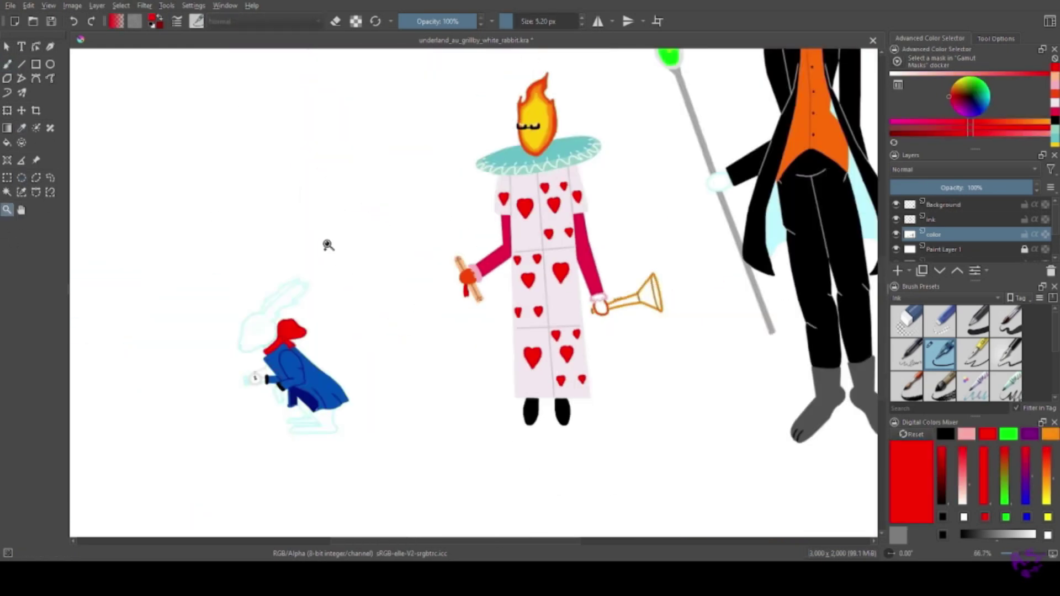
Fill the frilled cuff on the trumpet-holding arm pink and its hand red-orange, sampling each outline colour.
{"action": "scroll", "coordinate": [586, 286], "scroll_direction": "up", "scroll_amount": 8}
{"action": "left_click", "coordinate": [409, 166], "text": "ctrl"}
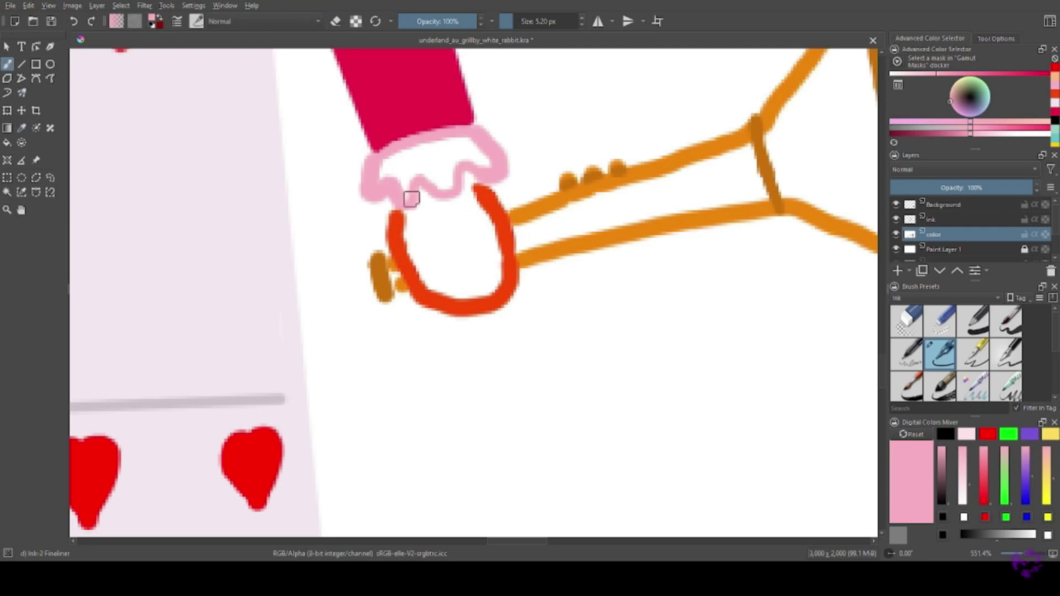
{"action": "mouse_move", "coordinate": [412, 158]}
{"action": "left_mouse_down"}
{"action": "mouse_move", "coordinate": [397, 192]}
{"action": "mouse_move", "coordinate": [460, 170]}
{"action": "mouse_move", "coordinate": [441, 189]}
{"action": "mouse_move", "coordinate": [486, 165]}
{"action": "mouse_move", "coordinate": [477, 140]}
{"action": "mouse_move", "coordinate": [465, 170]}
{"action": "left_mouse_up"}
{"action": "key", "text": "x"}
{"action": "mouse_move", "coordinate": [408, 216]}
{"action": "left_mouse_down"}
{"action": "mouse_move", "coordinate": [422, 190]}
{"action": "mouse_move", "coordinate": [454, 203]}
{"action": "mouse_move", "coordinate": [471, 188]}
{"action": "left_mouse_up"}
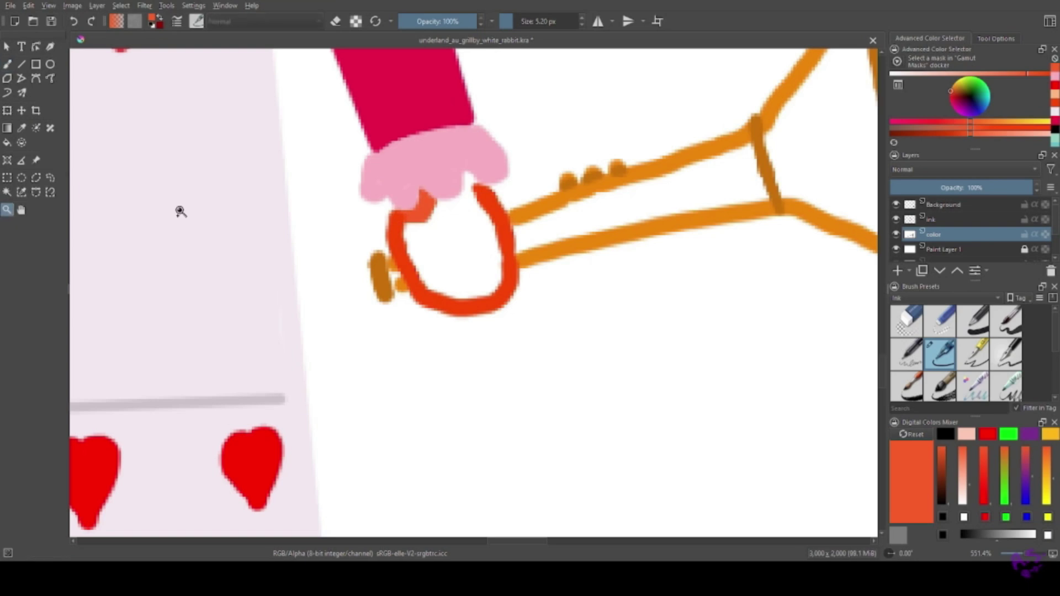
{"action": "scroll", "coordinate": [444, 231], "scroll_direction": "up", "scroll_amount": 4}
{"action": "left_click", "coordinate": [374, 210], "text": "ctrl"}
{"action": "mouse_move", "coordinate": [374, 210]}
{"action": "left_mouse_down"}
{"action": "mouse_move", "coordinate": [475, 166]}
{"action": "mouse_move", "coordinate": [507, 107]}
{"action": "mouse_move", "coordinate": [506, 177]}
{"action": "mouse_move", "coordinate": [363, 239]}
{"action": "mouse_move", "coordinate": [497, 254]}
{"action": "mouse_move", "coordinate": [604, 324]}
{"action": "mouse_move", "coordinate": [589, 345]}
{"action": "mouse_move", "coordinate": [549, 282]}
{"action": "mouse_move", "coordinate": [422, 372]}
{"action": "mouse_move", "coordinate": [490, 336]}
{"action": "left_mouse_up"}
Sample the trumpet's orange outline colour and fill its tube and flared bell with a 9.24 px brush.
{"action": "left_click", "coordinate": [529, 196], "text": "ctrl"}
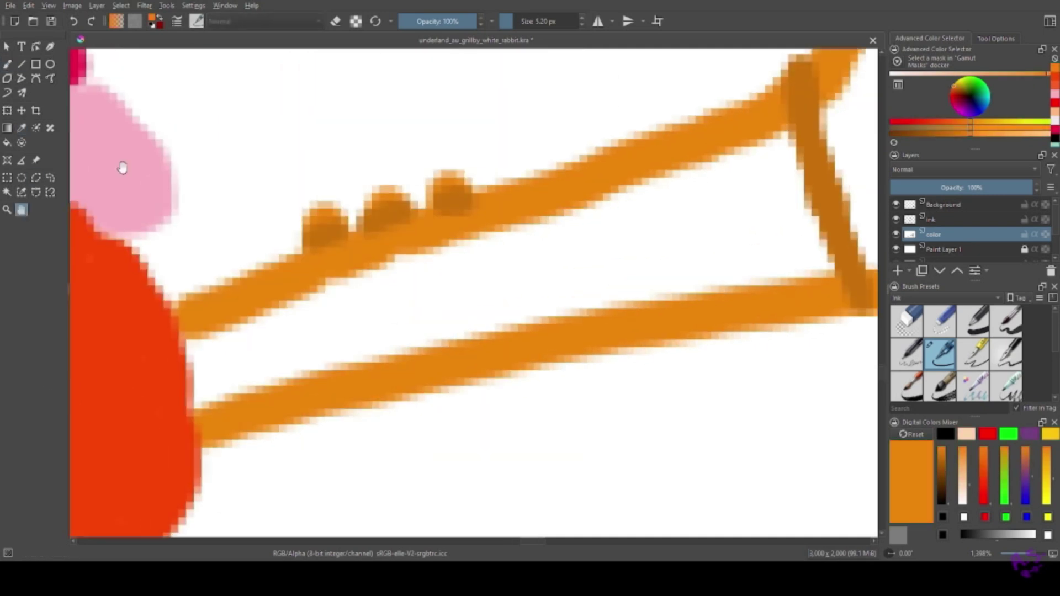
{"action": "left_click_drag", "start_coordinate": [560, 61], "coordinate": [123, 166]}
{"action": "left_click", "coordinate": [519, 21]}
{"action": "mouse_move", "coordinate": [475, 235]}
{"action": "left_mouse_down"}
{"action": "mouse_move", "coordinate": [225, 390]}
{"action": "mouse_move", "coordinate": [853, 176]}
{"action": "mouse_move", "coordinate": [690, 182]}
{"action": "mouse_move", "coordinate": [190, 321]}
{"action": "left_mouse_up"}
{"action": "scroll", "coordinate": [189, 322], "scroll_direction": "down", "scroll_amount": 2}
{"action": "key", "text": "b"}
{"action": "mouse_move", "coordinate": [516, 160]}
{"action": "left_mouse_down"}
{"action": "mouse_move", "coordinate": [436, 276]}
{"action": "mouse_move", "coordinate": [512, 388]}
{"action": "mouse_move", "coordinate": [552, 355]}
{"action": "mouse_move", "coordinate": [534, 239]}
{"action": "left_mouse_up"}
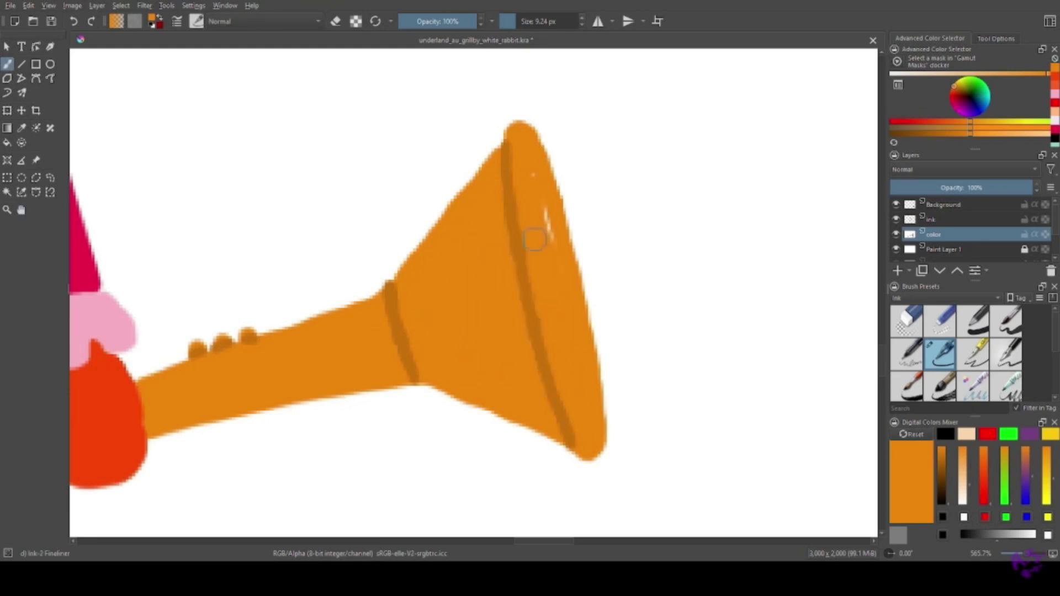
{"action": "scroll", "coordinate": [476, 274], "scroll_direction": "down", "scroll_amount": 4}
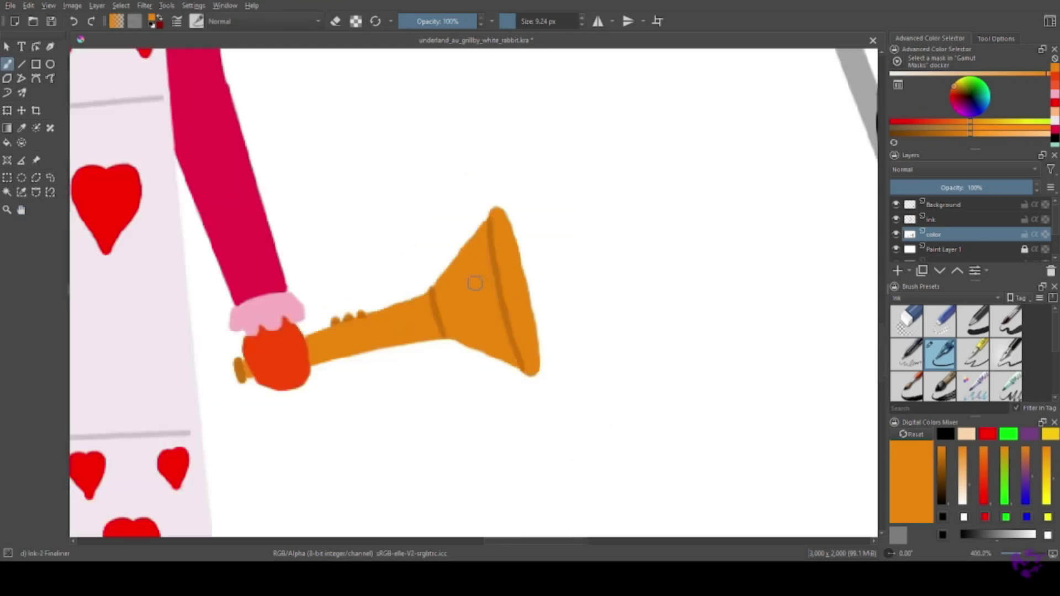
Sample the rabbit's pale cyan outline colour and handwrite "Grillby" in the empty area above the rabbit with a 20.01 px brush.
{"action": "left_click", "coordinate": [7, 210]}
{"action": "left_click", "coordinate": [88, 259]}
{"action": "left_click", "coordinate": [88, 259]}
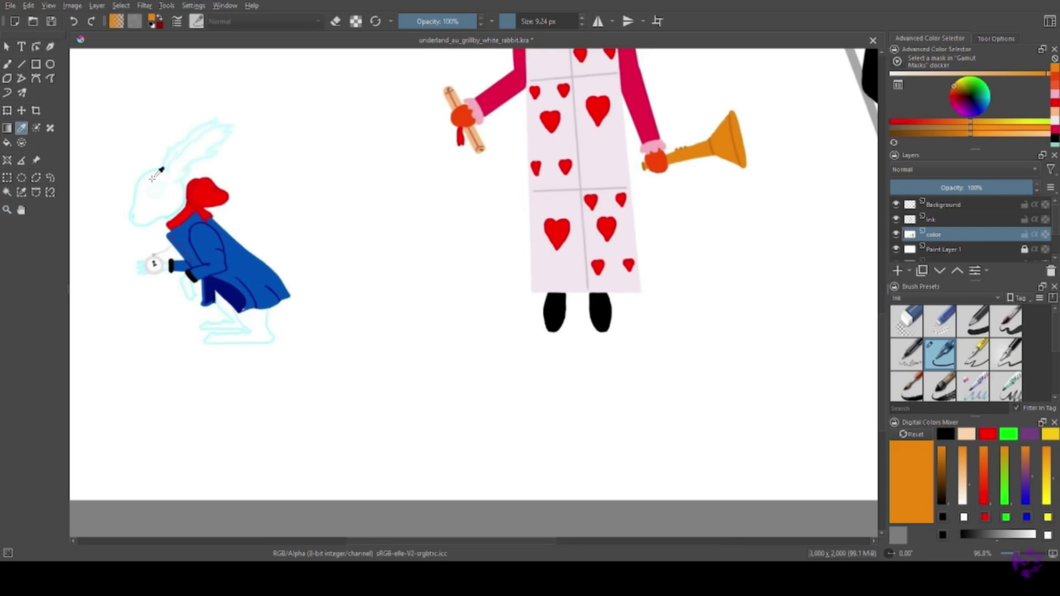
{"action": "scroll", "coordinate": [219, 147], "scroll_direction": "up", "scroll_amount": 5}
{"action": "scroll", "coordinate": [147, 142], "scroll_direction": "down", "scroll_amount": 8}
{"action": "key", "text": "space"}
{"action": "left_click_drag", "start_coordinate": [215, 210], "coordinate": [7, 403]}
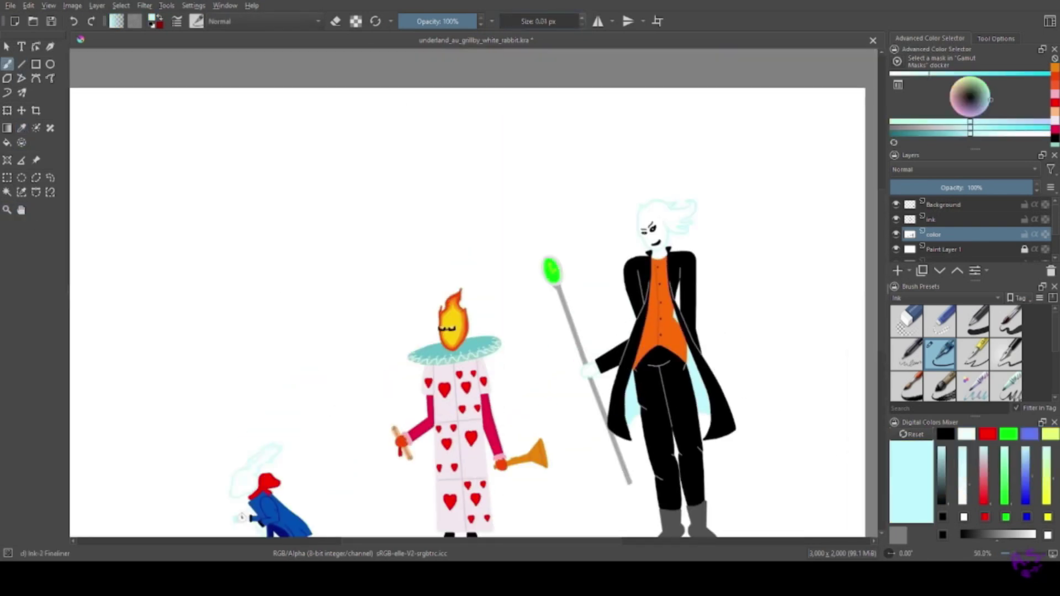
{"action": "scroll", "coordinate": [581, 20], "scroll_direction": "up", "scroll_amount": 17}
{"action": "left_click_drag", "start_coordinate": [163, 286], "coordinate": [315, 246]}
Handwrite an opening quotation mark and the word "White" above "Grillby" in pale cyan, undoing and redrawing faulty letters.
{"action": "left_click_drag", "start_coordinate": [154, 188], "coordinate": [169, 218]}
{"action": "left_click_drag", "start_coordinate": [185, 183], "coordinate": [227, 210]}
{"action": "key", "text": "ctrl+z"}
{"action": "key", "text": "ctrl+z"}
{"action": "left_click_drag", "start_coordinate": [149, 188], "coordinate": [221, 210]}
{"action": "left_click_drag", "start_coordinate": [221, 187], "coordinate": [273, 196]}
{"action": "key", "text": "ctrl+z"}
{"action": "key", "text": "ctrl+z"}
{"action": "left_click_drag", "start_coordinate": [204, 178], "coordinate": [216, 214]}
{"action": "left_click_drag", "start_coordinate": [217, 193], "coordinate": [295, 184]}
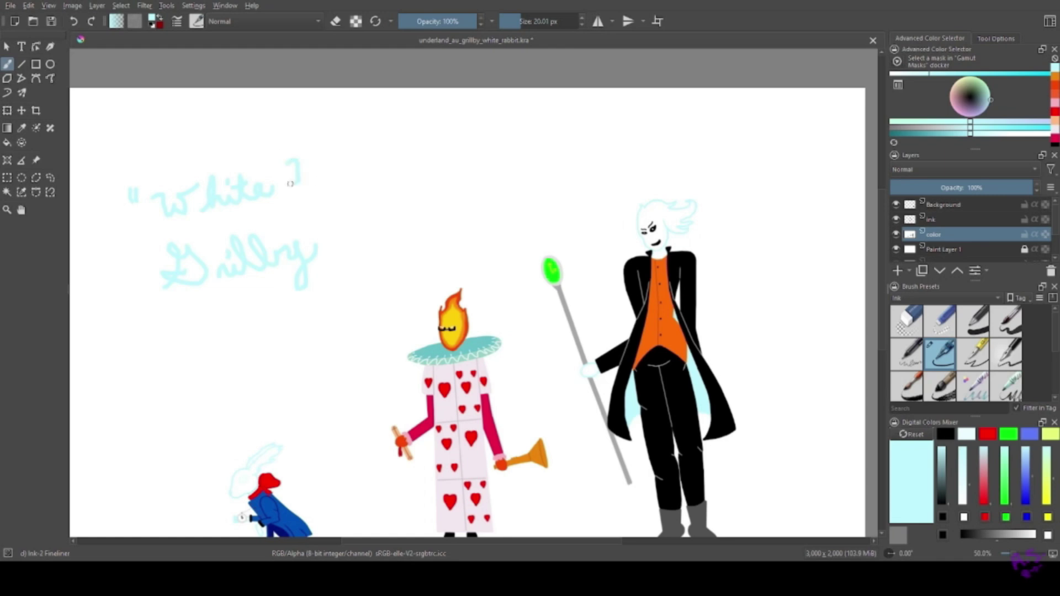
Handwrite "Rabbit" after "White" in pale cyan and close it with a quotation mark.
{"action": "left_click_drag", "start_coordinate": [293, 163], "coordinate": [309, 178]}
{"action": "left_click_drag", "start_coordinate": [324, 169], "coordinate": [339, 175]}
{"action": "key", "text": "ctrl+z"}
{"action": "scroll", "coordinate": [299, 177], "scroll_direction": "up", "scroll_amount": 8}
{"action": "mouse_move", "coordinate": [259, 238]}
{"action": "left_mouse_down"}
{"action": "mouse_move", "coordinate": [363, 301]}
{"action": "mouse_move", "coordinate": [677, 213]}
{"action": "left_mouse_up"}
{"action": "left_click_drag", "start_coordinate": [586, 157], "coordinate": [572, 182]}
{"action": "scroll", "coordinate": [373, 131], "scroll_direction": "down", "scroll_amount": 5}
{"action": "scroll", "coordinate": [540, 268], "scroll_direction": "down", "scroll_amount": 4}
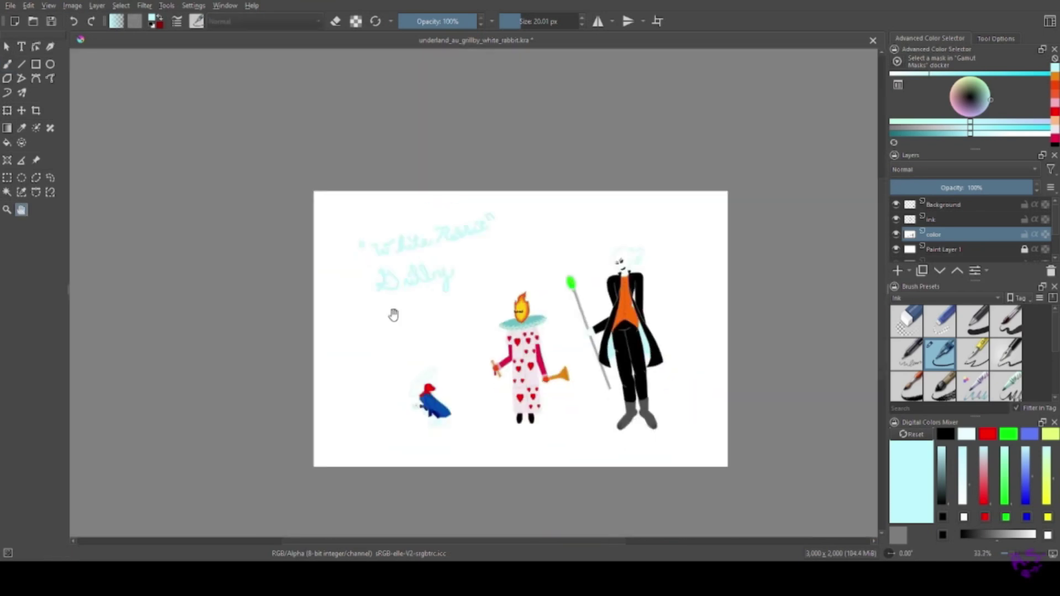
{"action": "scroll", "coordinate": [391, 312], "scroll_direction": "up", "scroll_amount": 2}
{"action": "scroll", "coordinate": [277, 234], "scroll_direction": "down", "scroll_amount": 2}
{"action": "key", "text": "2"}
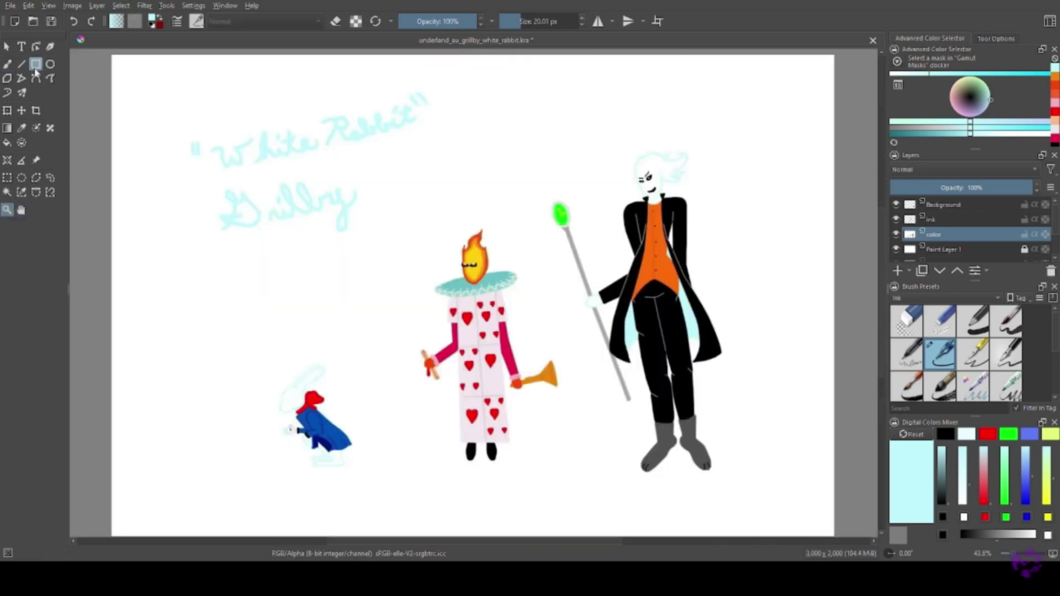